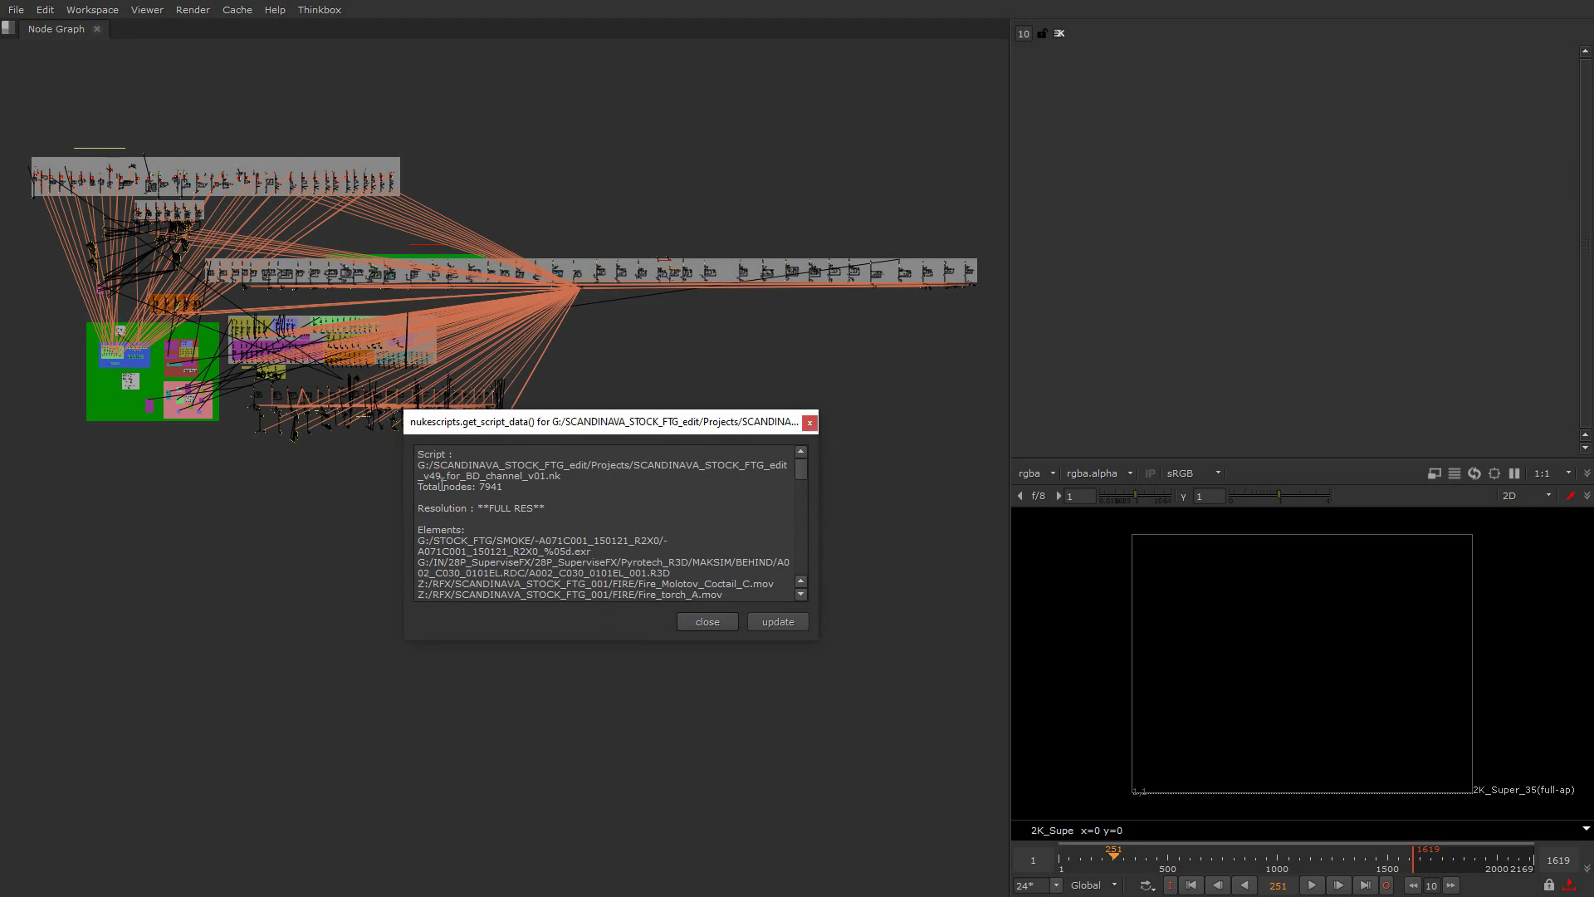
Close the script data report and examine the overall layout of the node graph and its backdrop groups
click(810, 423)
middle_drag(360, 322, 365, 506)
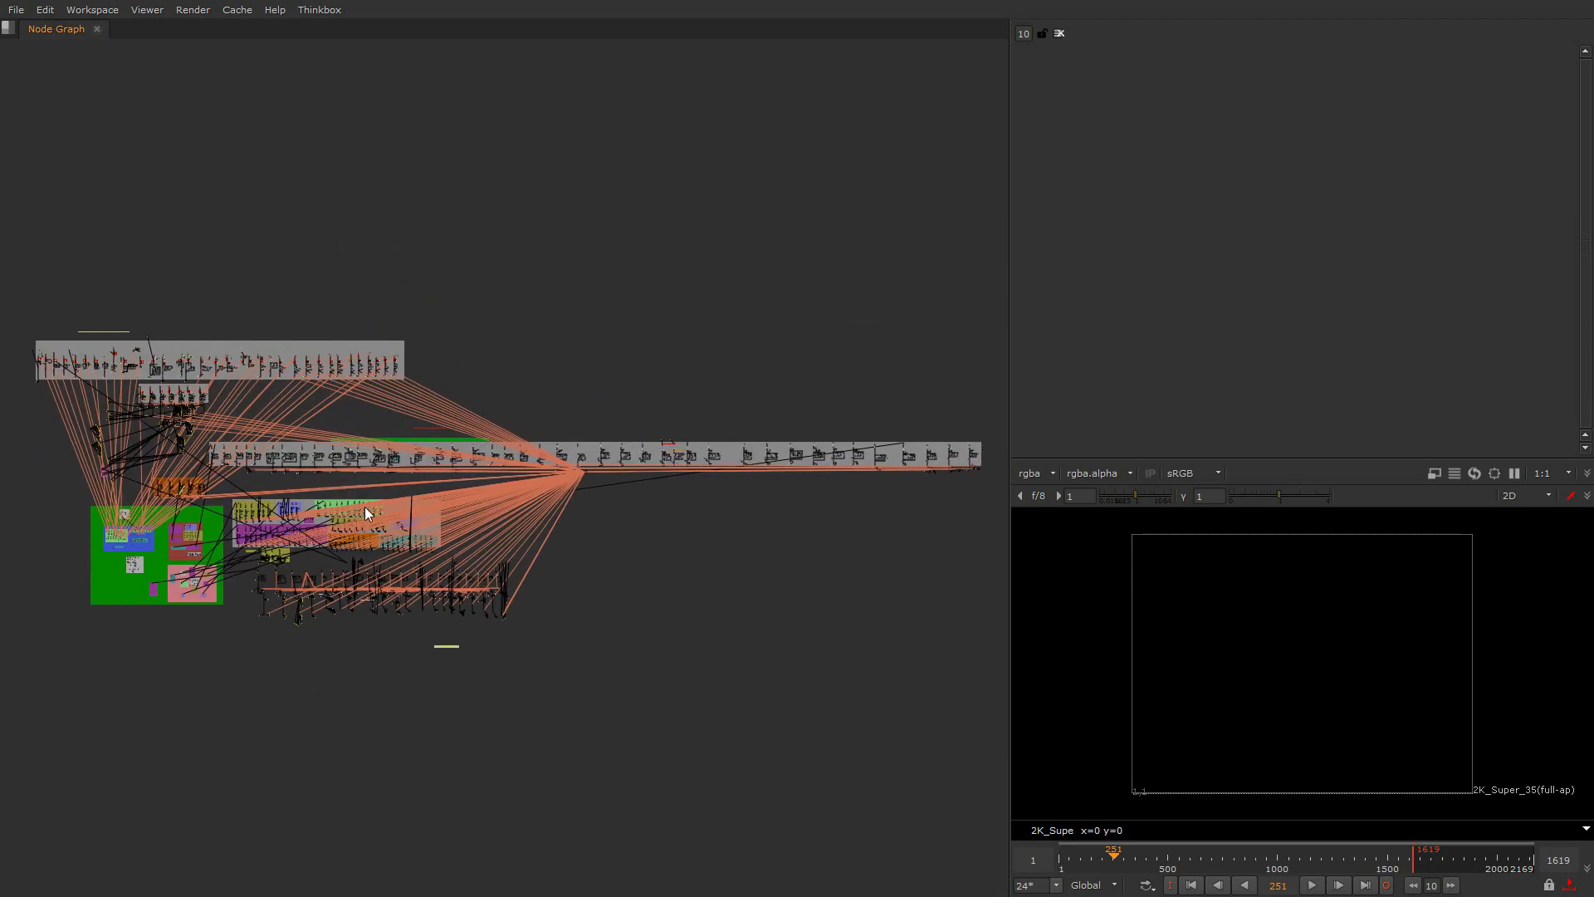
scroll(331, 498, up, 10)
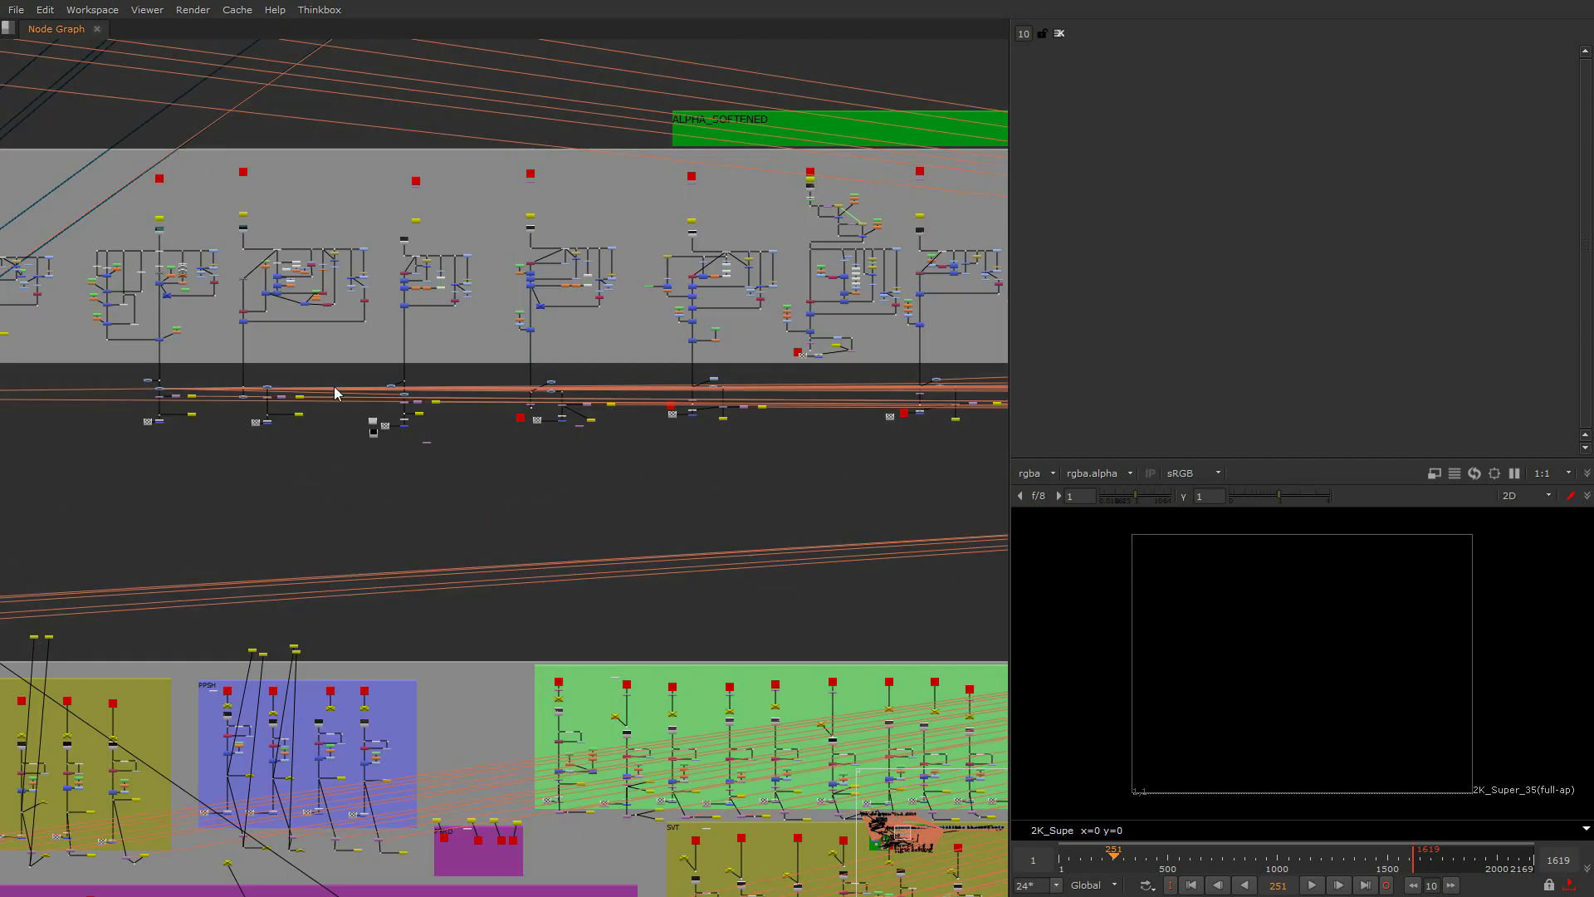
scroll(394, 504, up, 5)
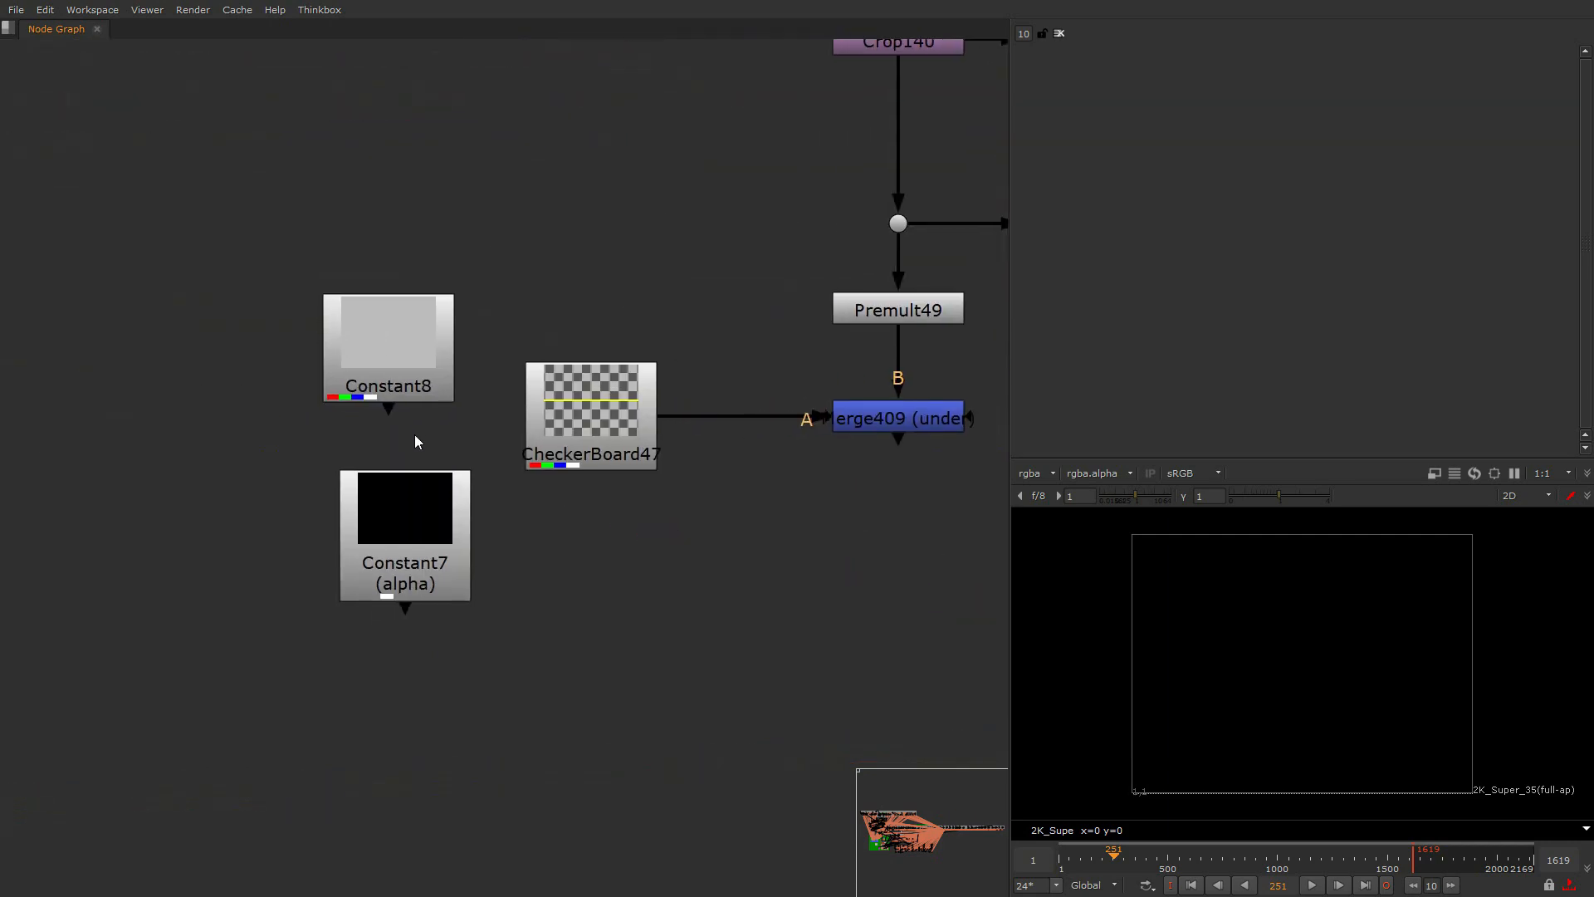
scroll(407, 439, down, 8)
middle_drag(366, 480, 789, 501)
scroll(609, 517, down, 3)
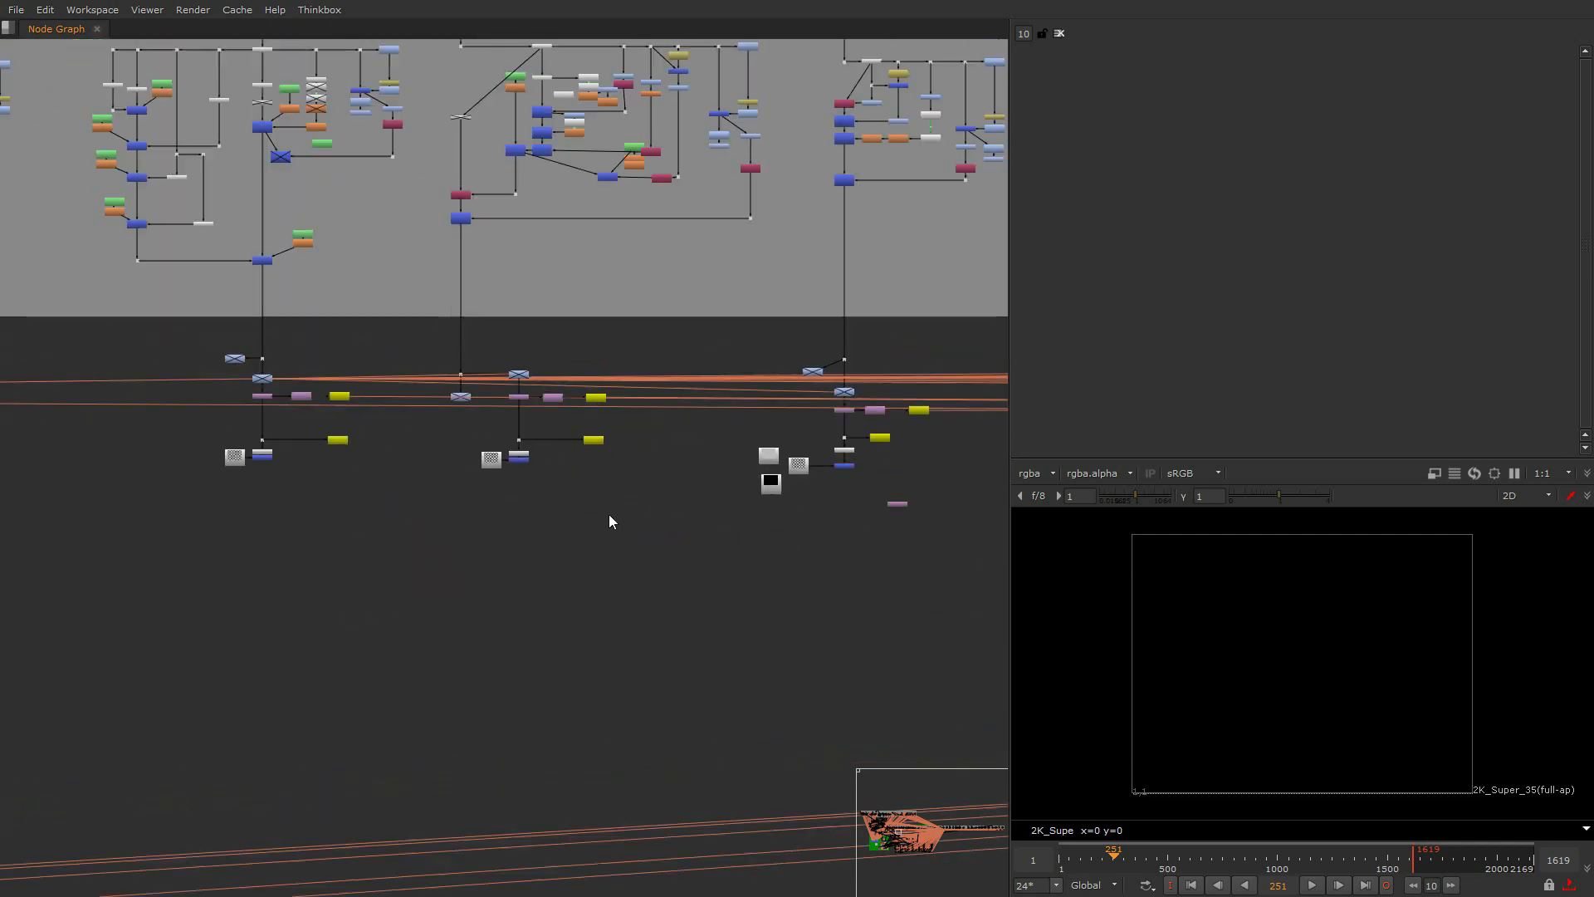
scroll(610, 521, down, 6)
scroll(254, 397, down, 4)
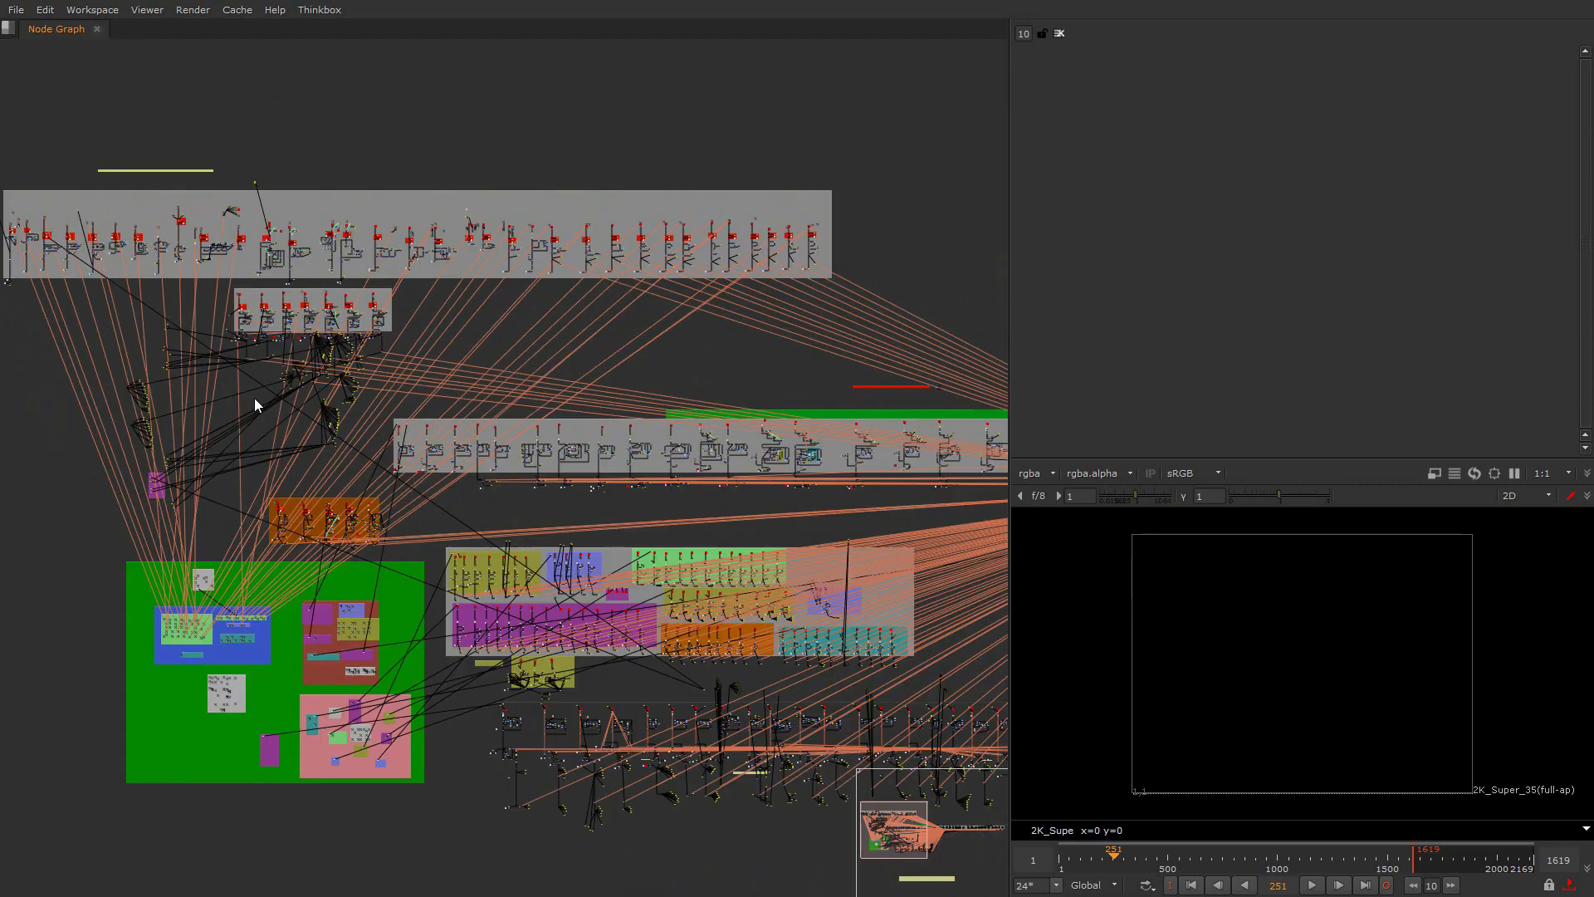
scroll(162, 351, up, 2)
scroll(167, 347, down, 5)
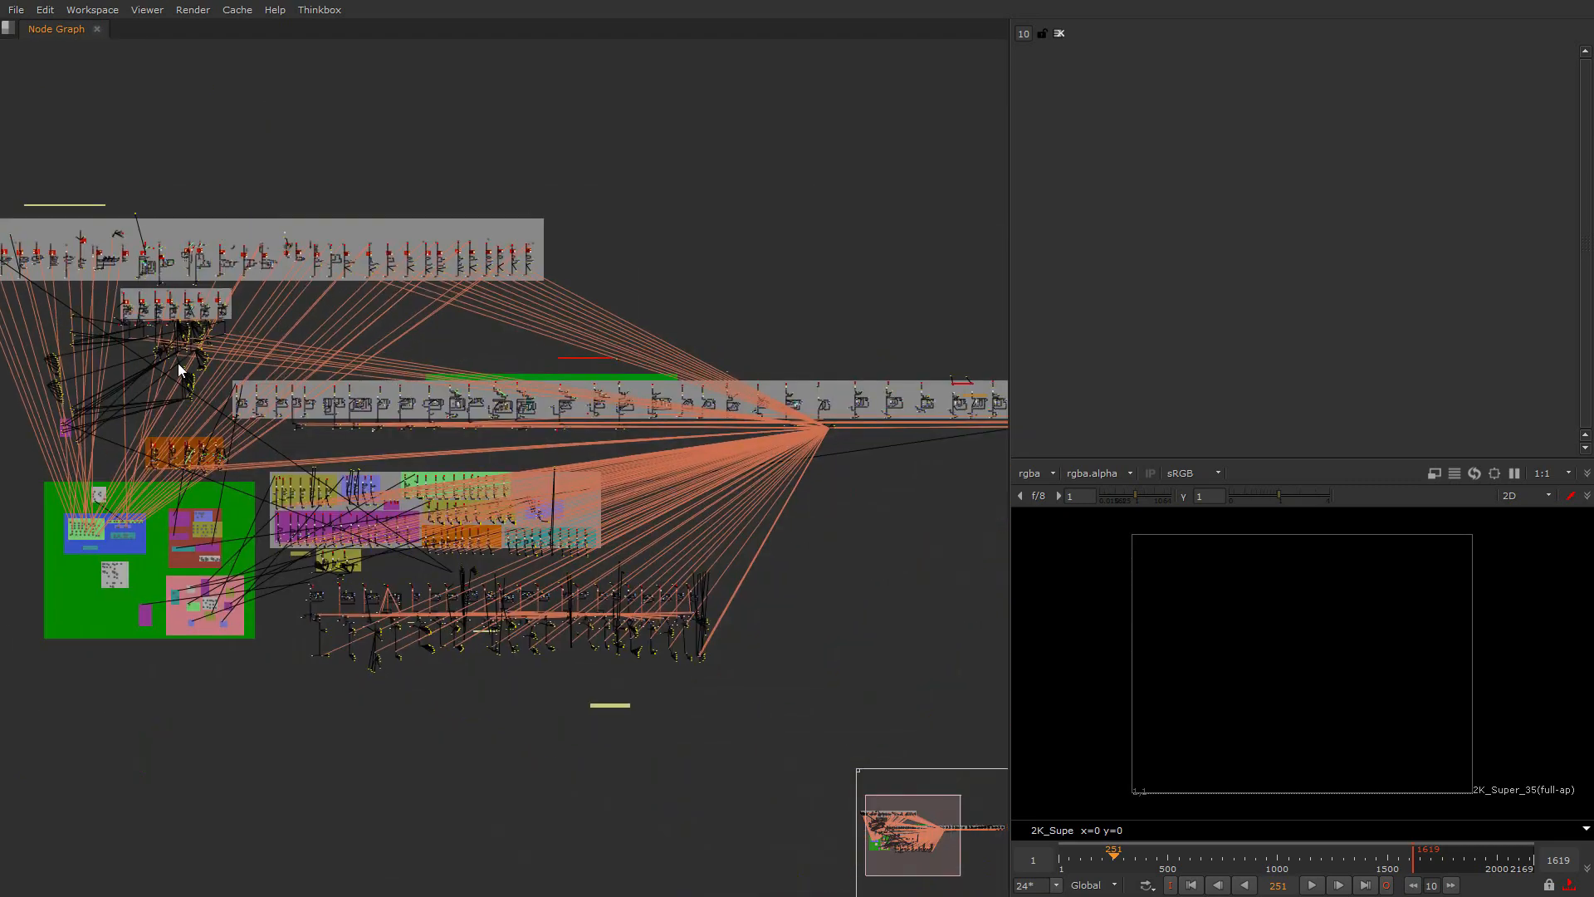
scroll(239, 390, down, 4)
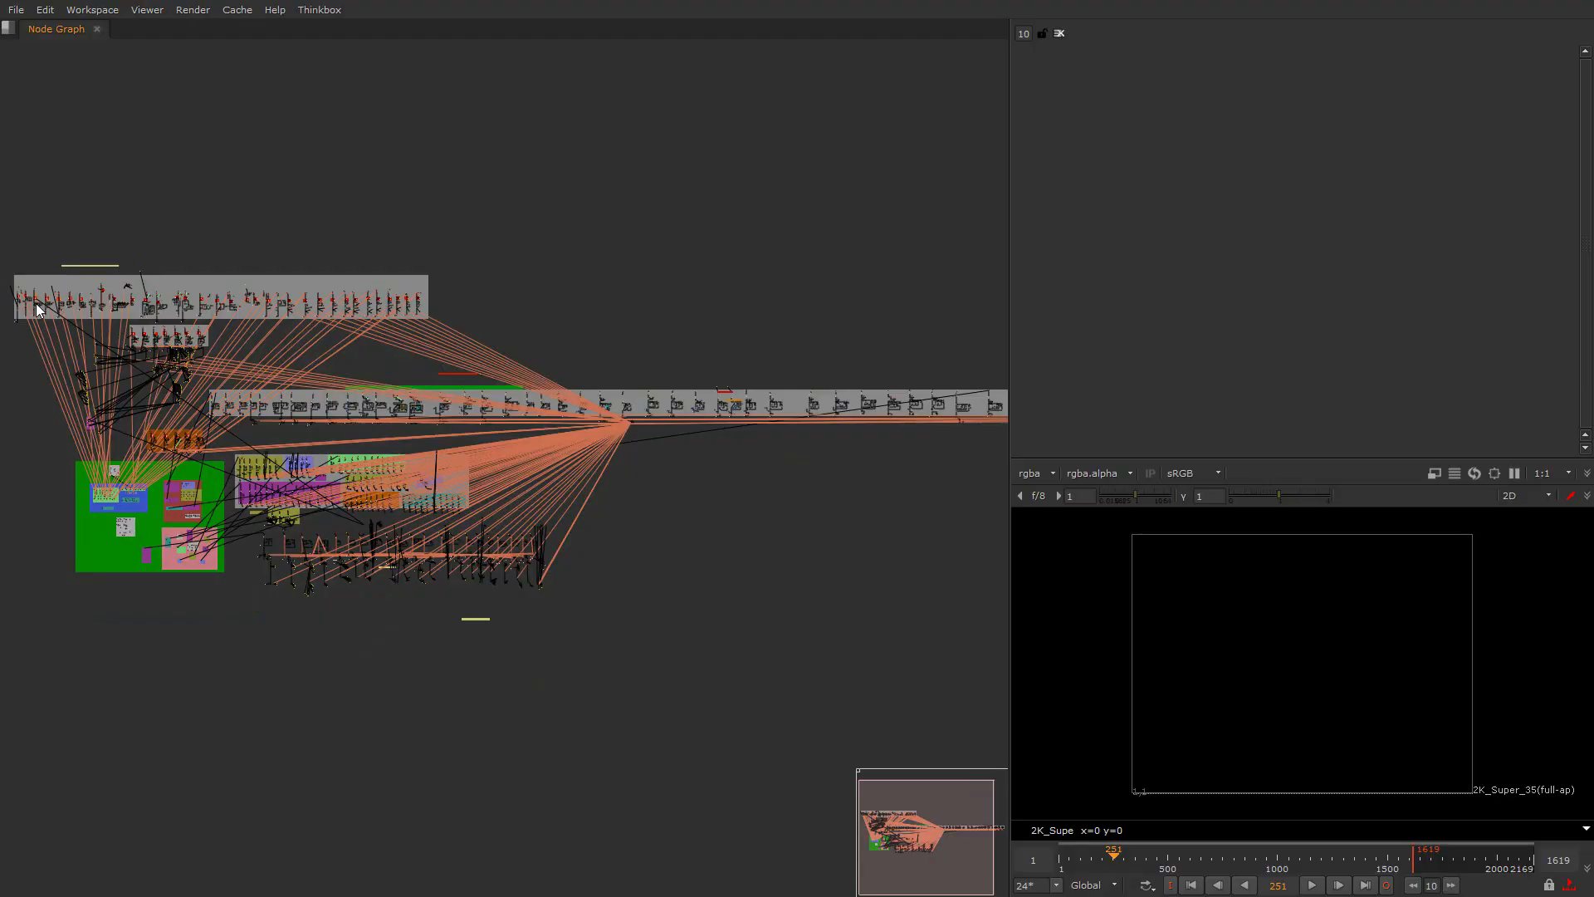
View the Read454 smoke footage at frame 1053 and the neighbouring Read456 footage in the viewer
scroll(472, 350, up, 10)
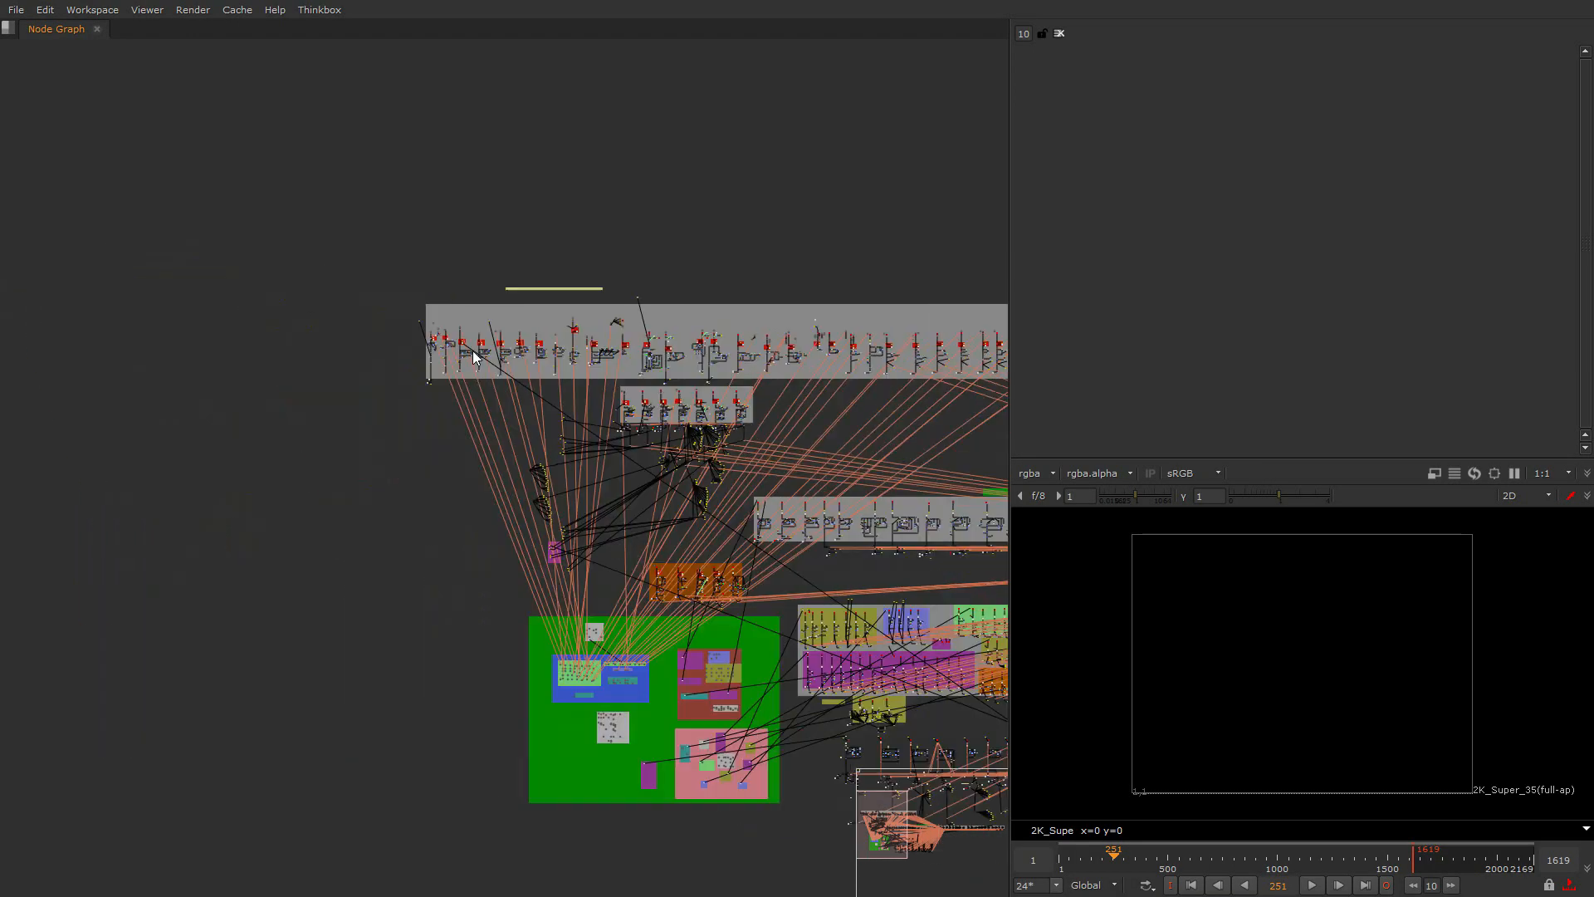
scroll(295, 235, up, 10)
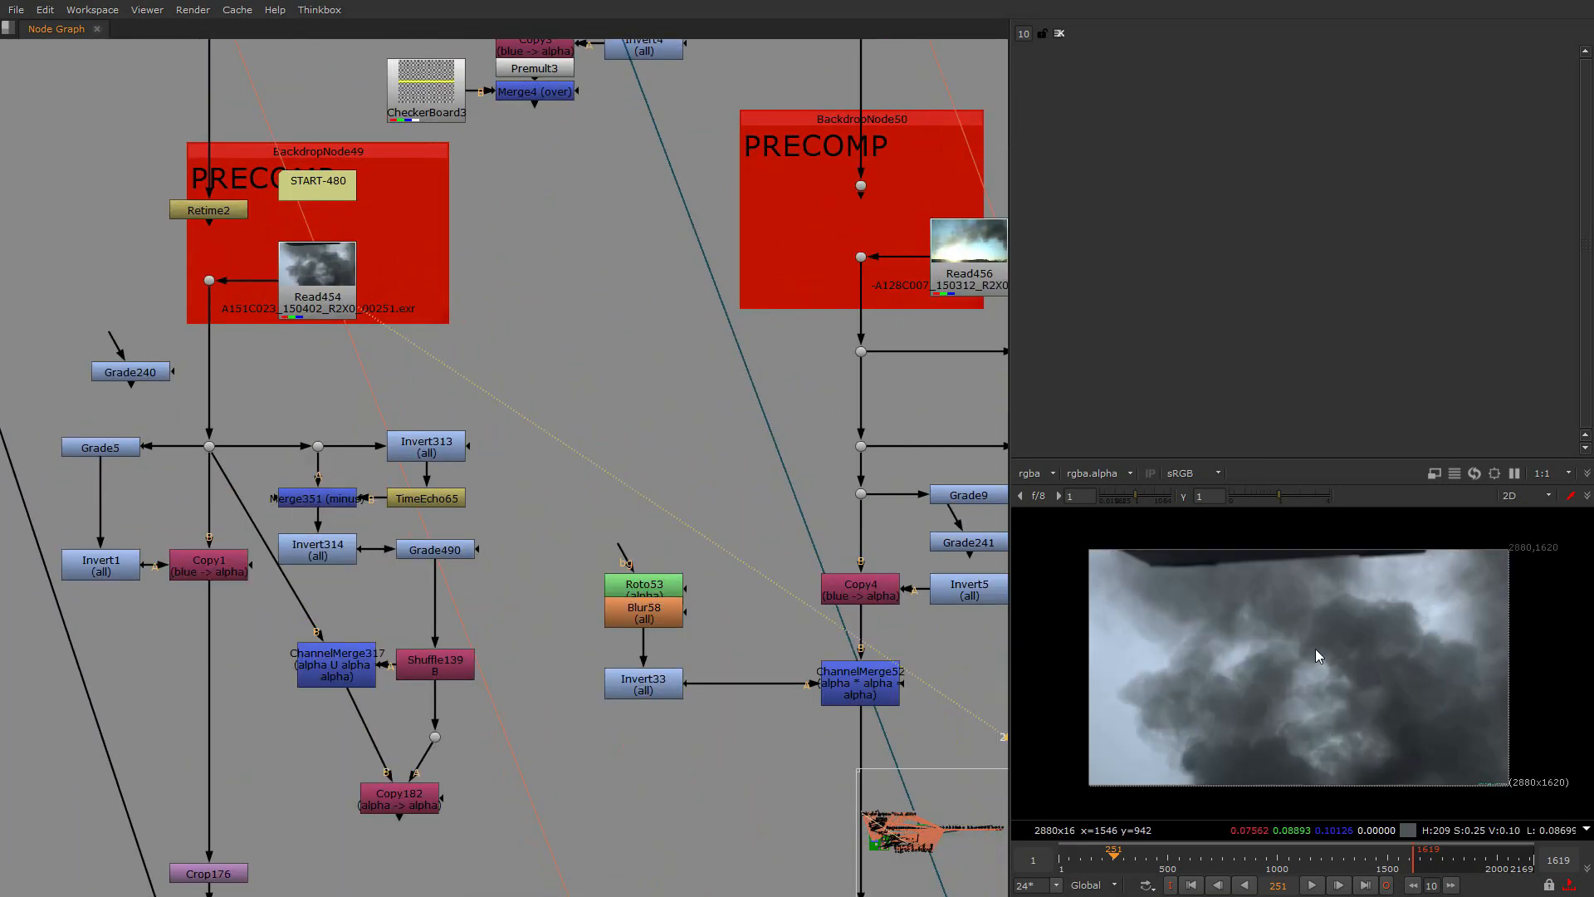
click(1222, 860)
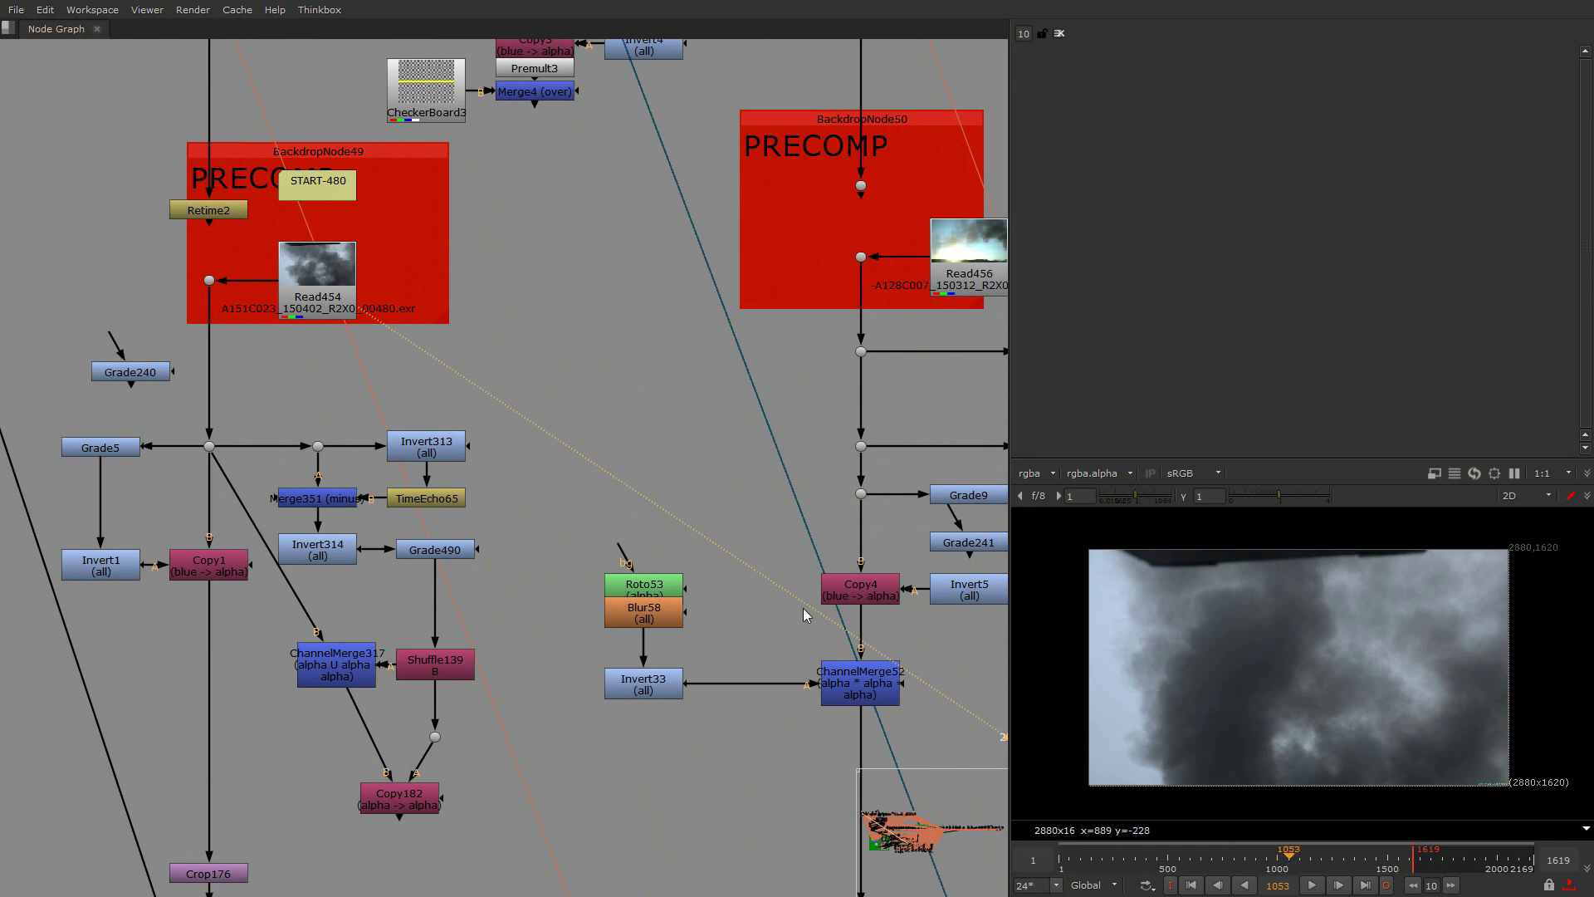
middle_drag(803, 614, 515, 609)
key(1)
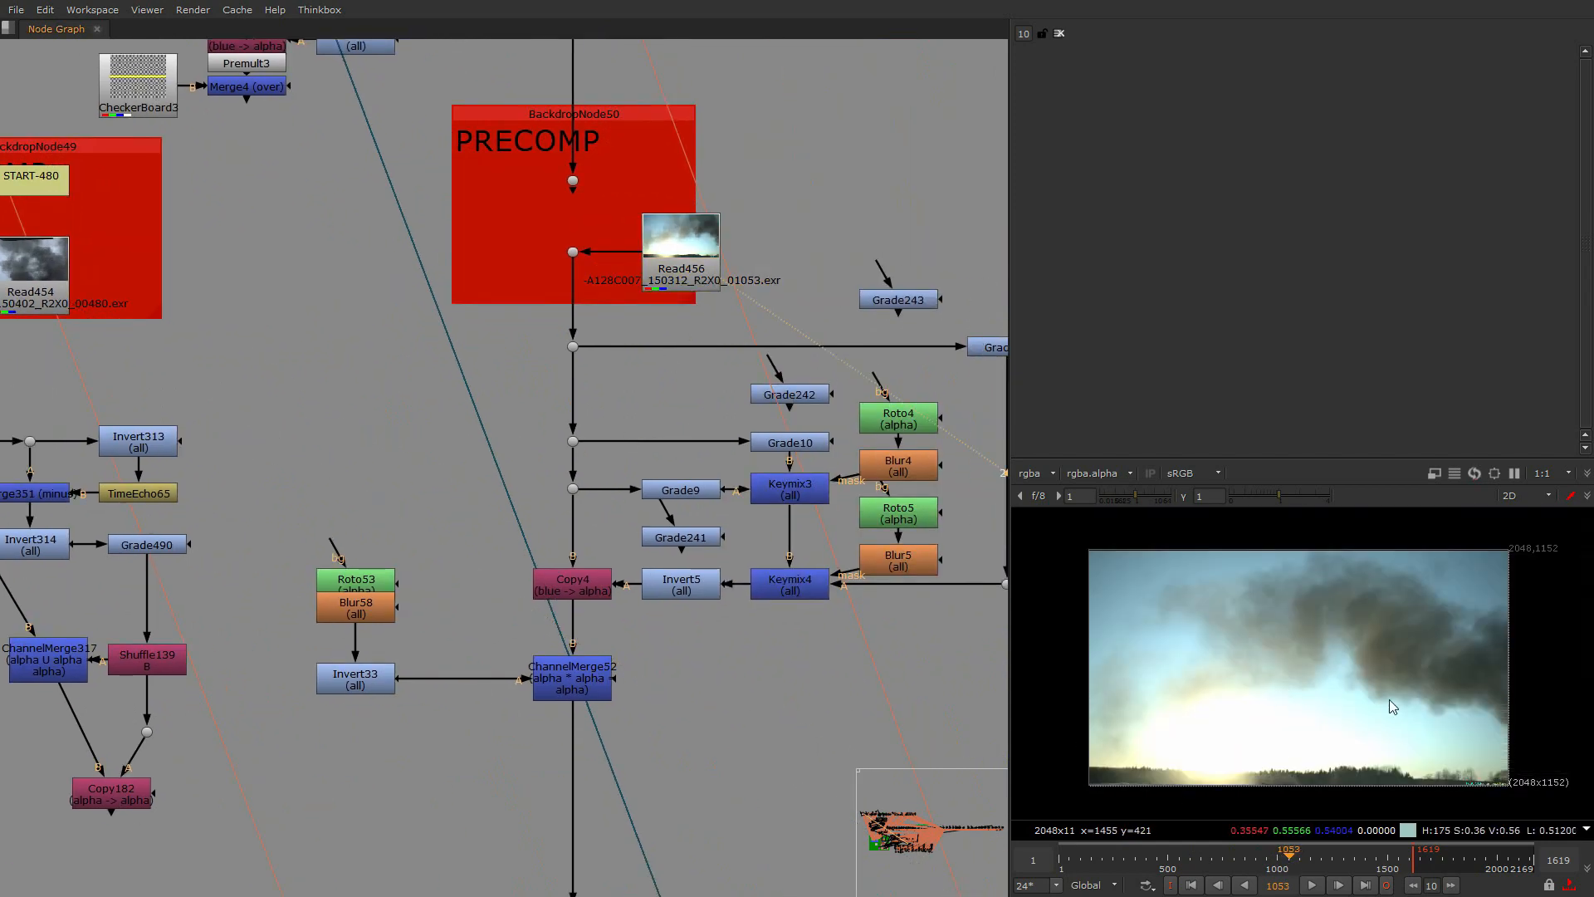
View the Read462 footage from its PRECOMP backdrop in the viewer
scroll(734, 670, down, 15)
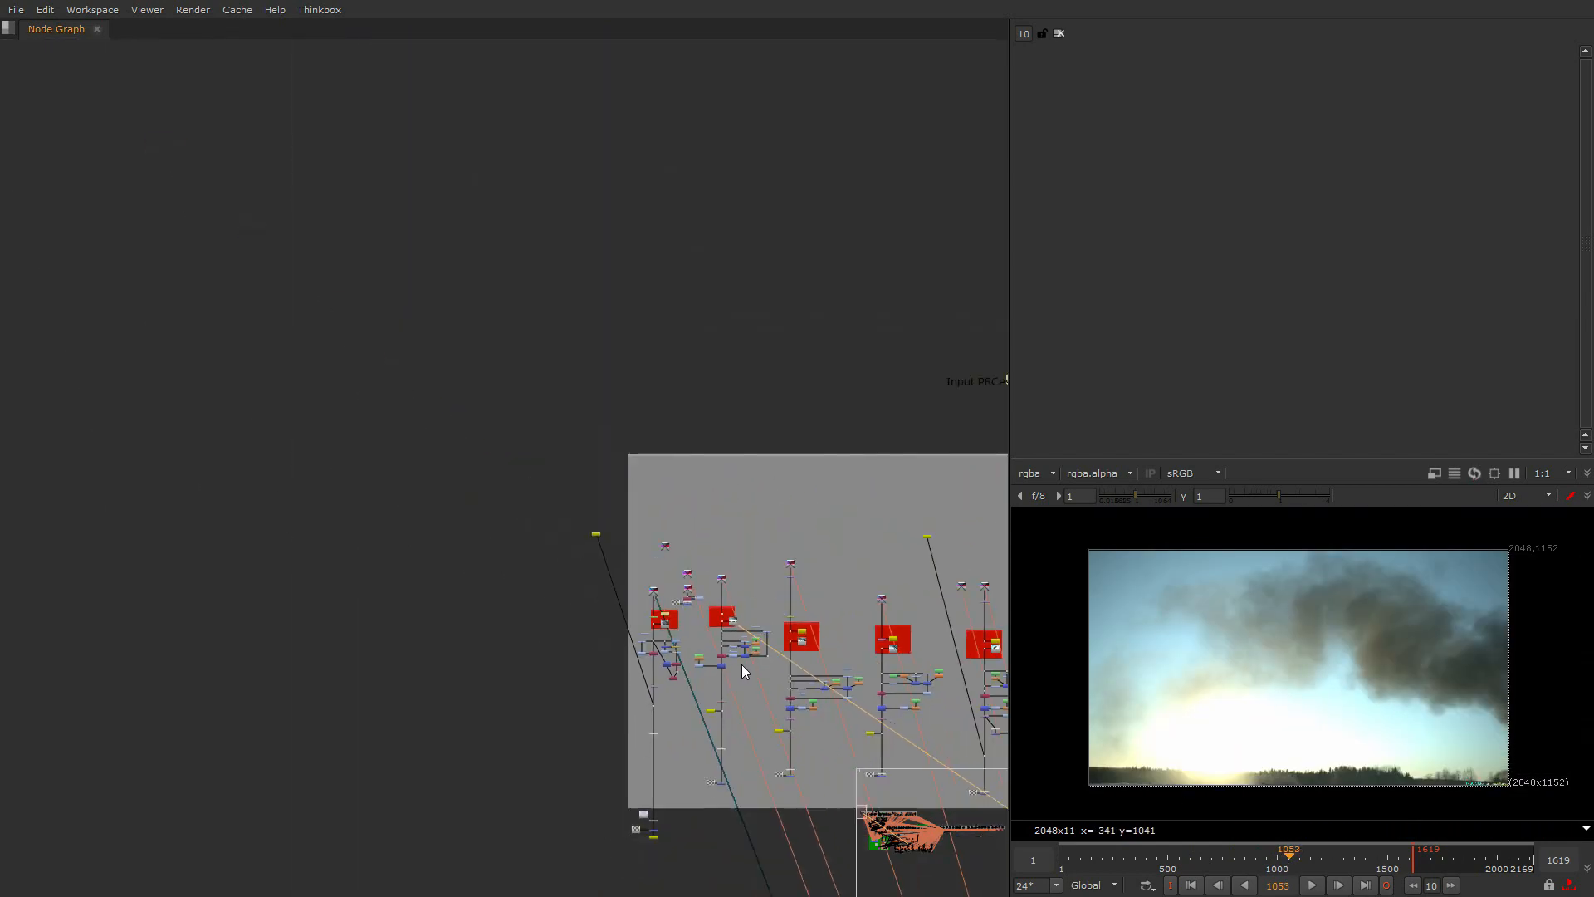
scroll(740, 671, up, 12)
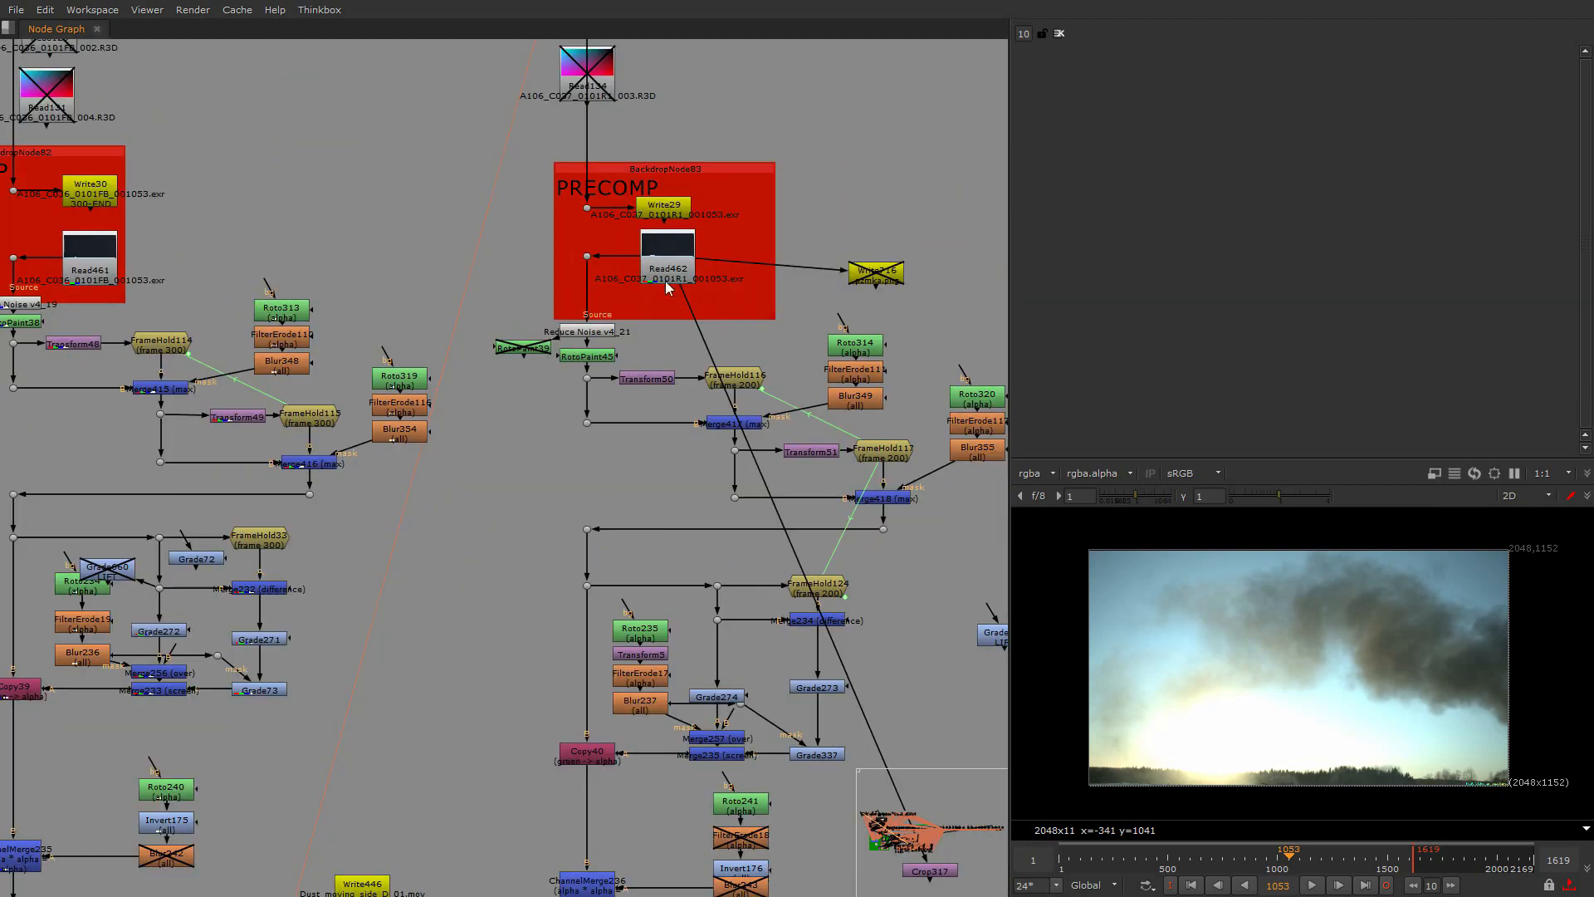
click(666, 282)
key(1)
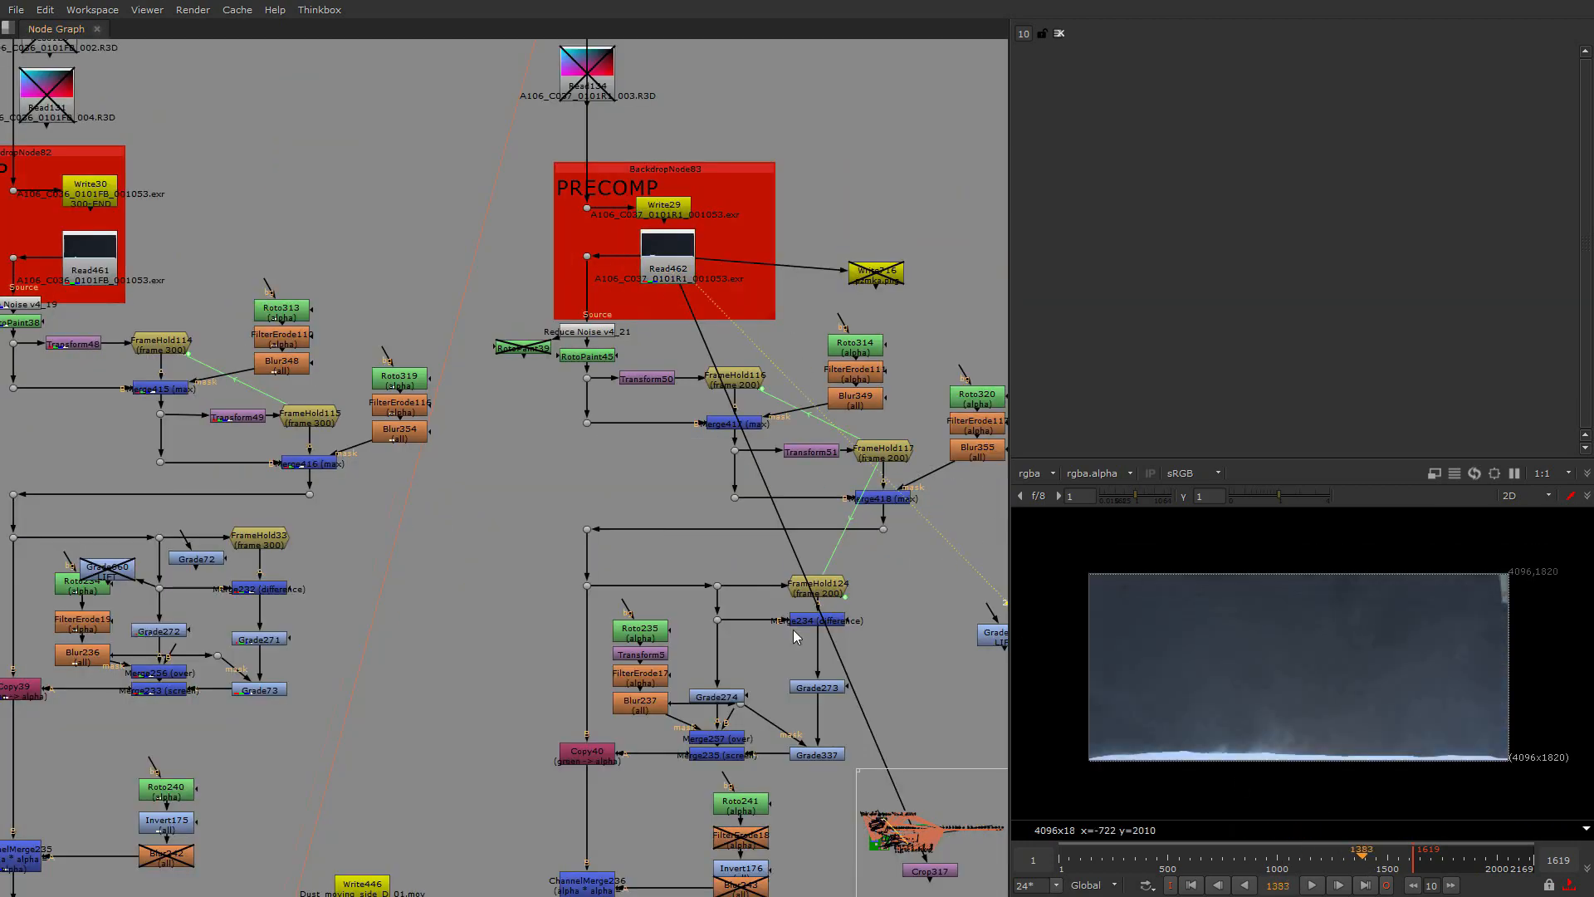
Examine the footage and keying branches in the CHARGES backdrop and the layout of the surrounding node groups
scroll(448, 507, down, 8)
scroll(451, 509, up, 8)
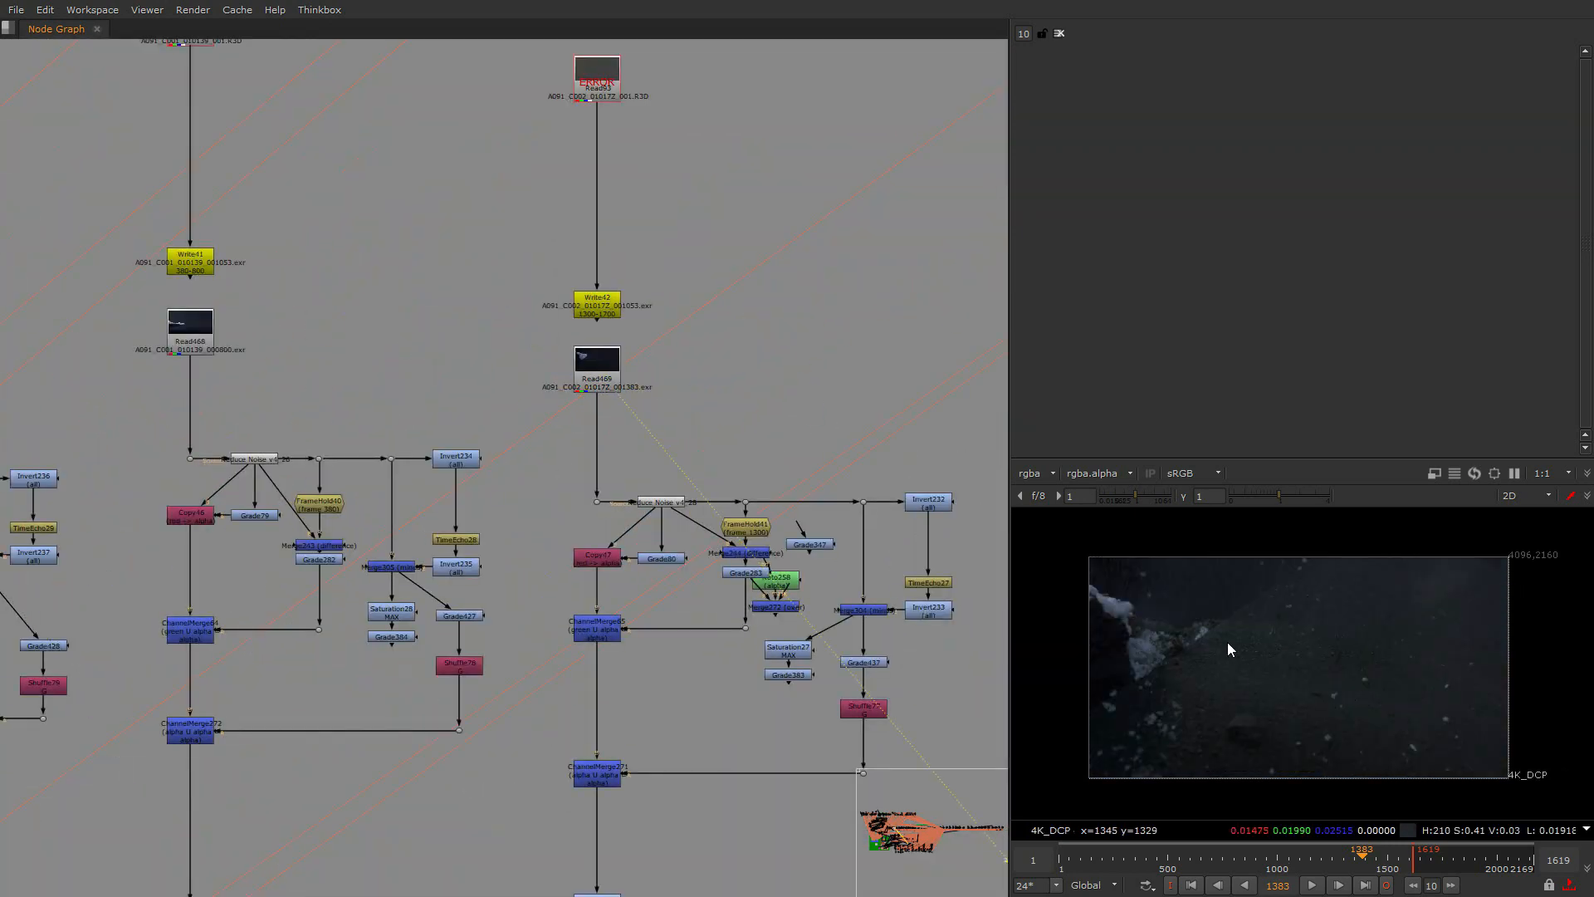
scroll(308, 365, down, 10)
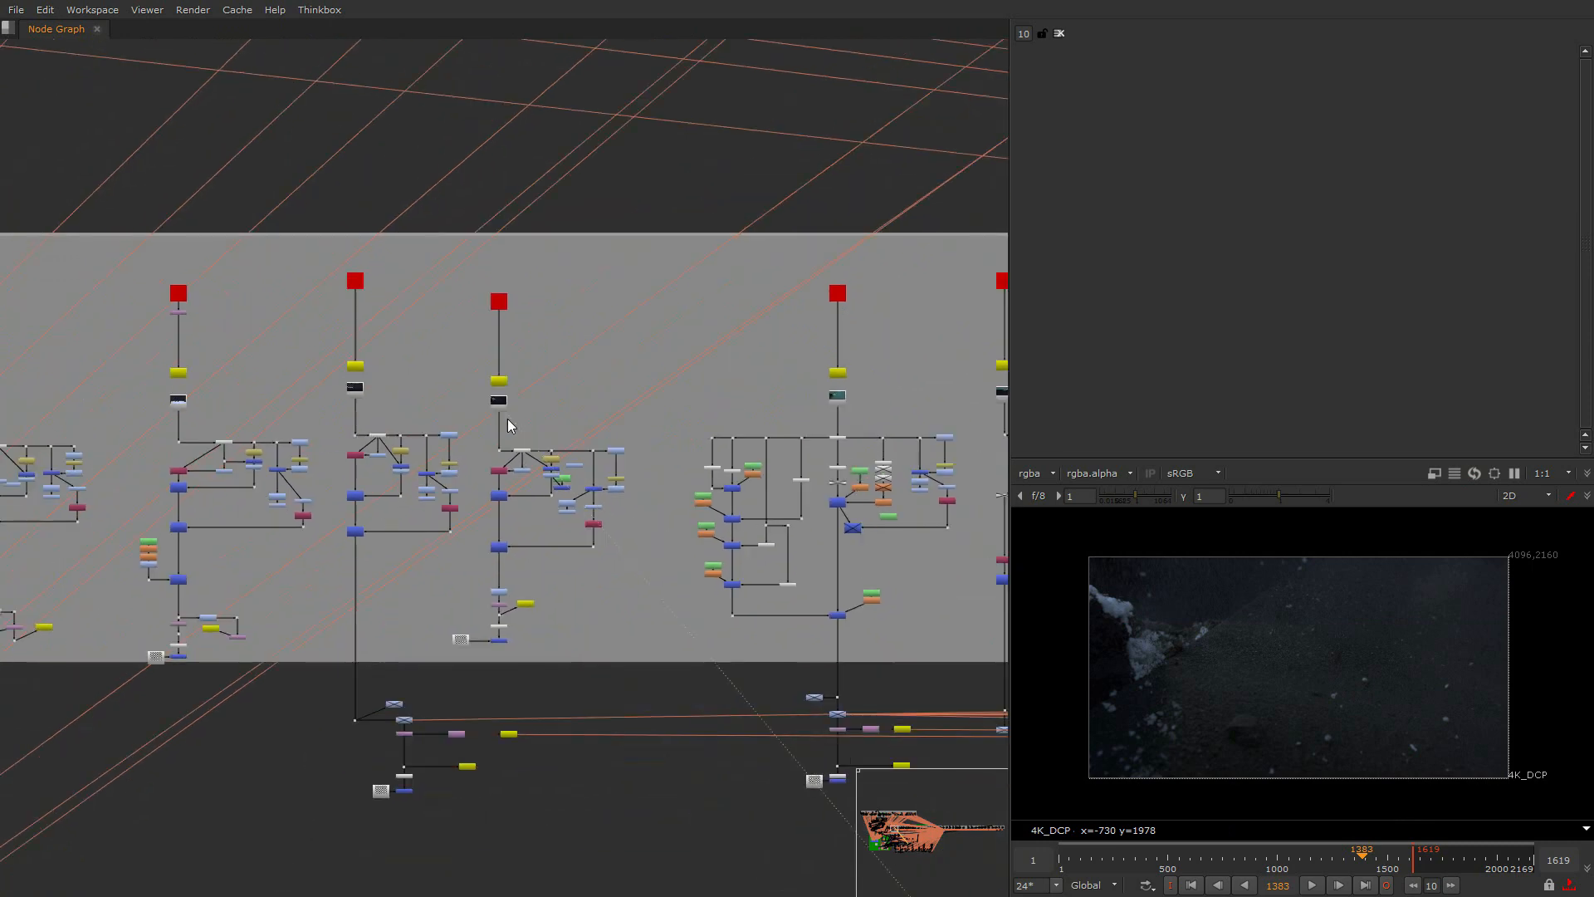
scroll(541, 418, up, 5)
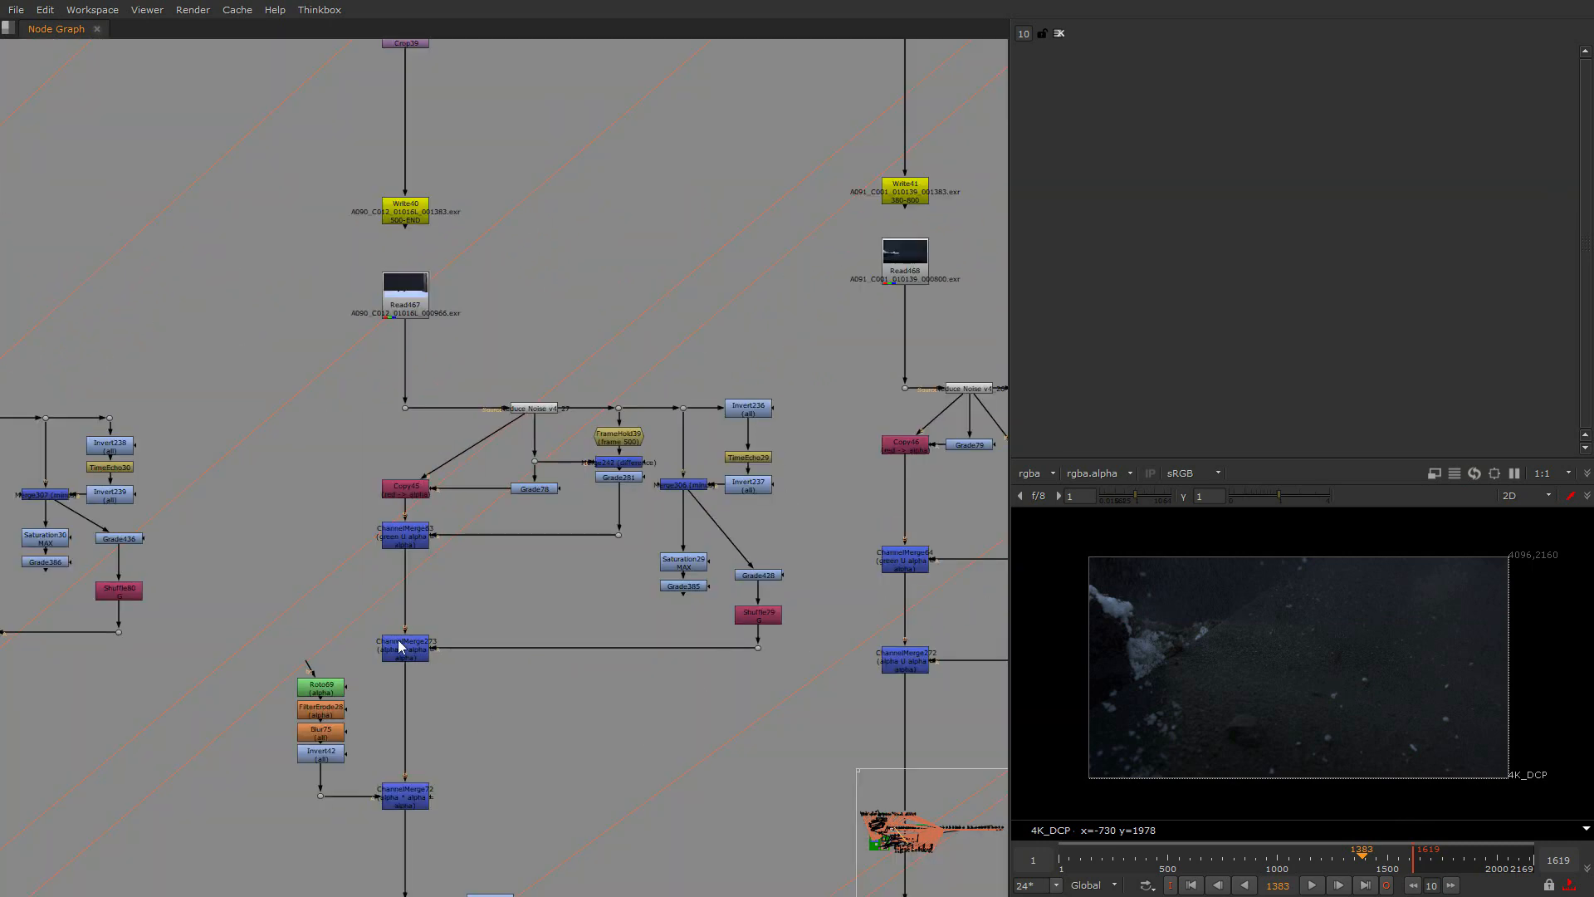
middle_drag(512, 882, 478, 482)
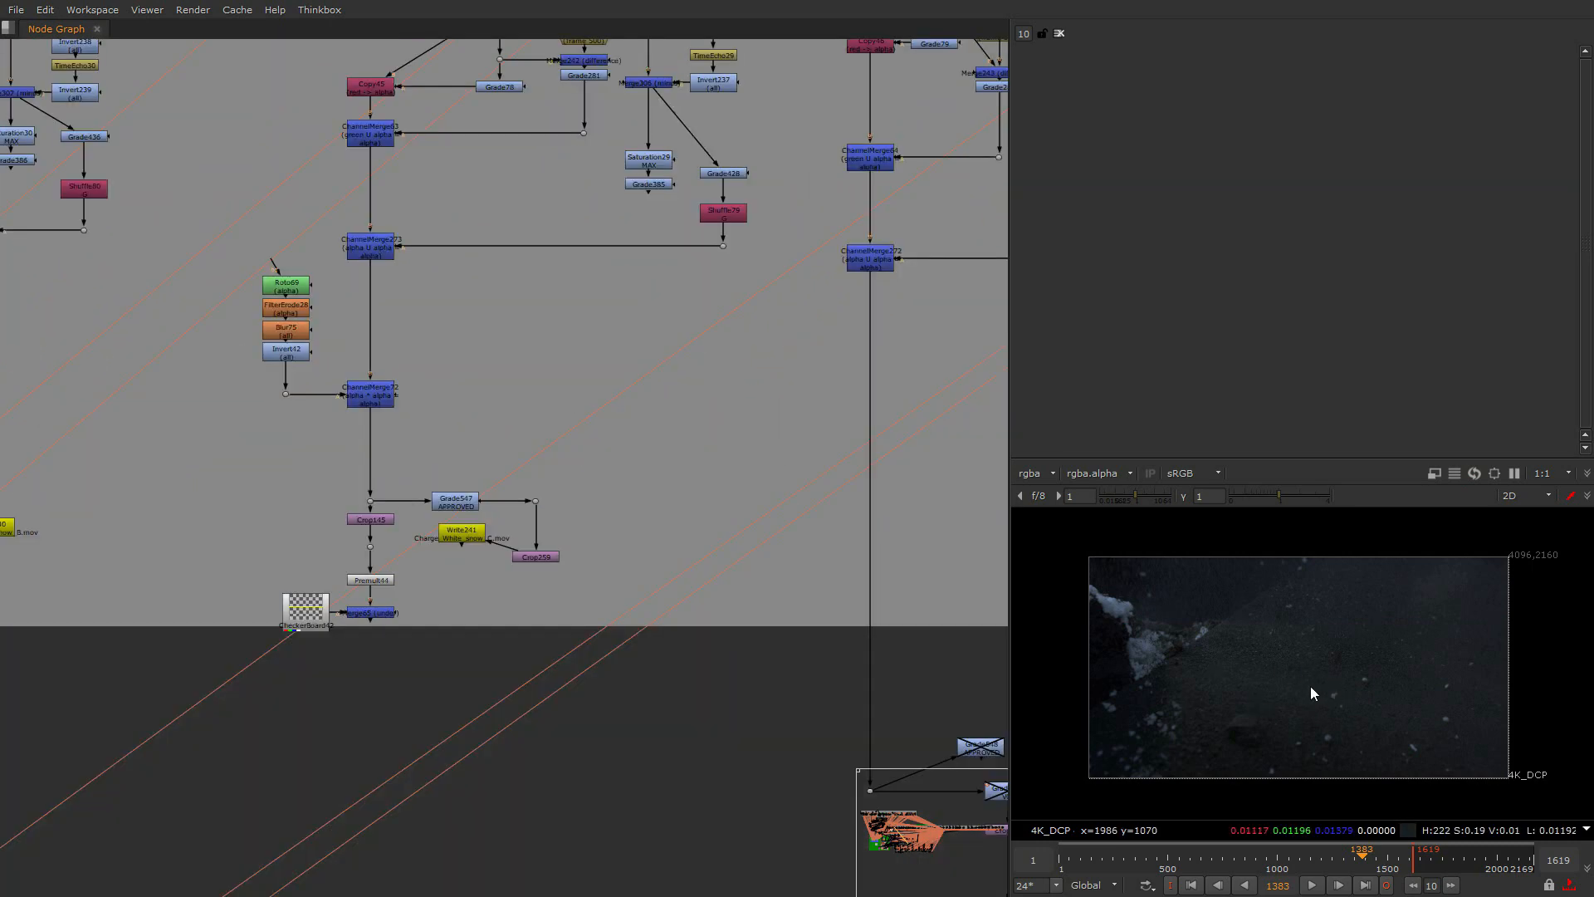
scroll(709, 710, down, 6)
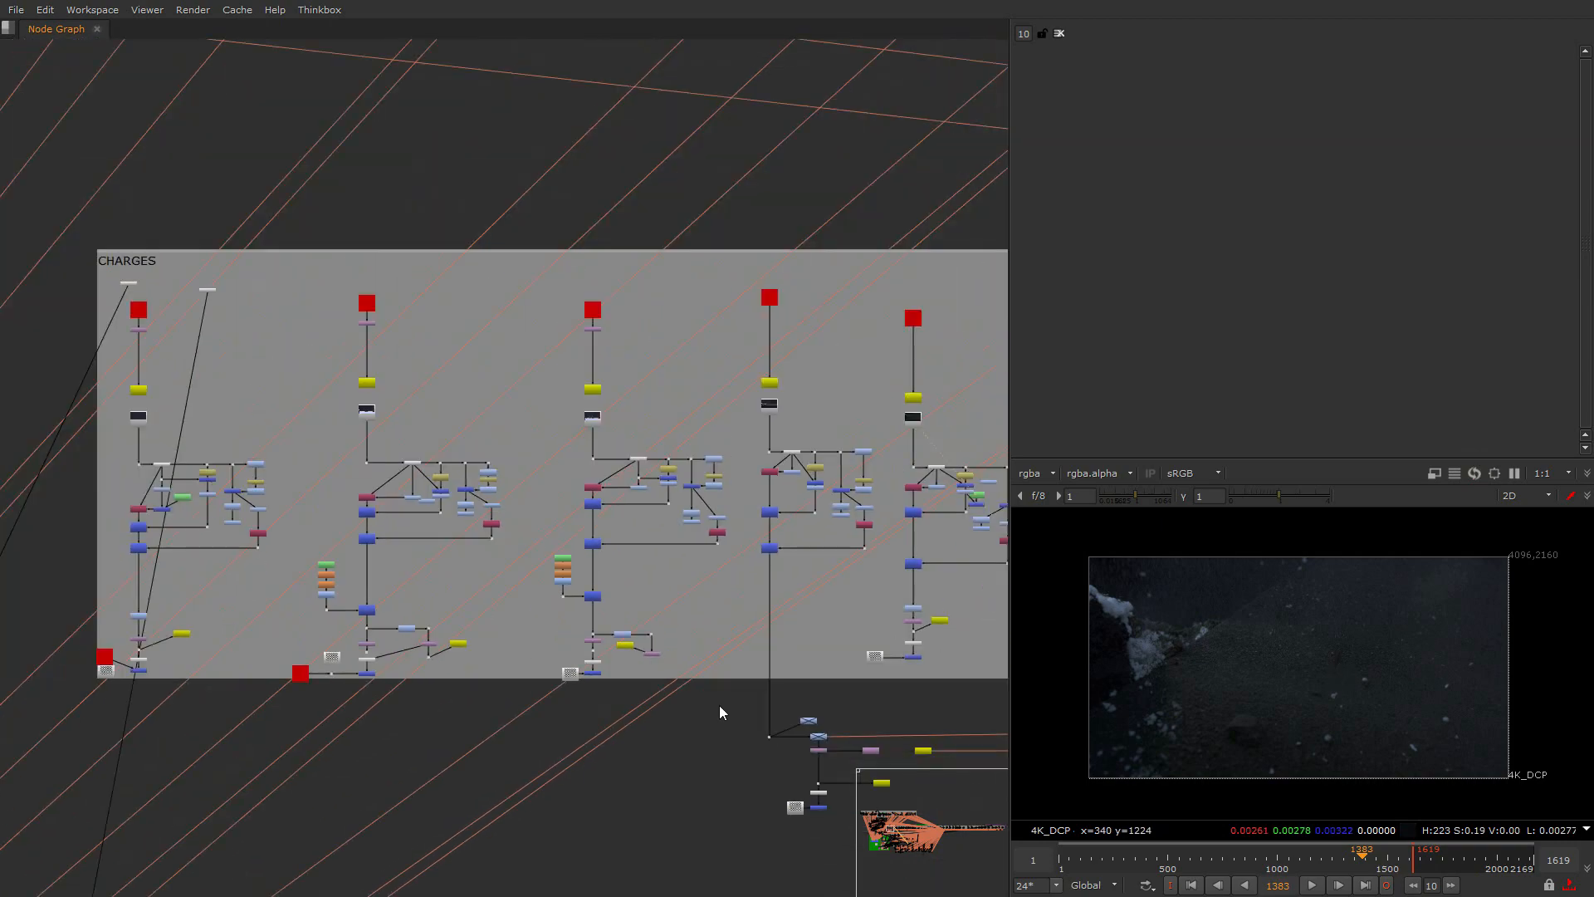
scroll(719, 711, down, 3)
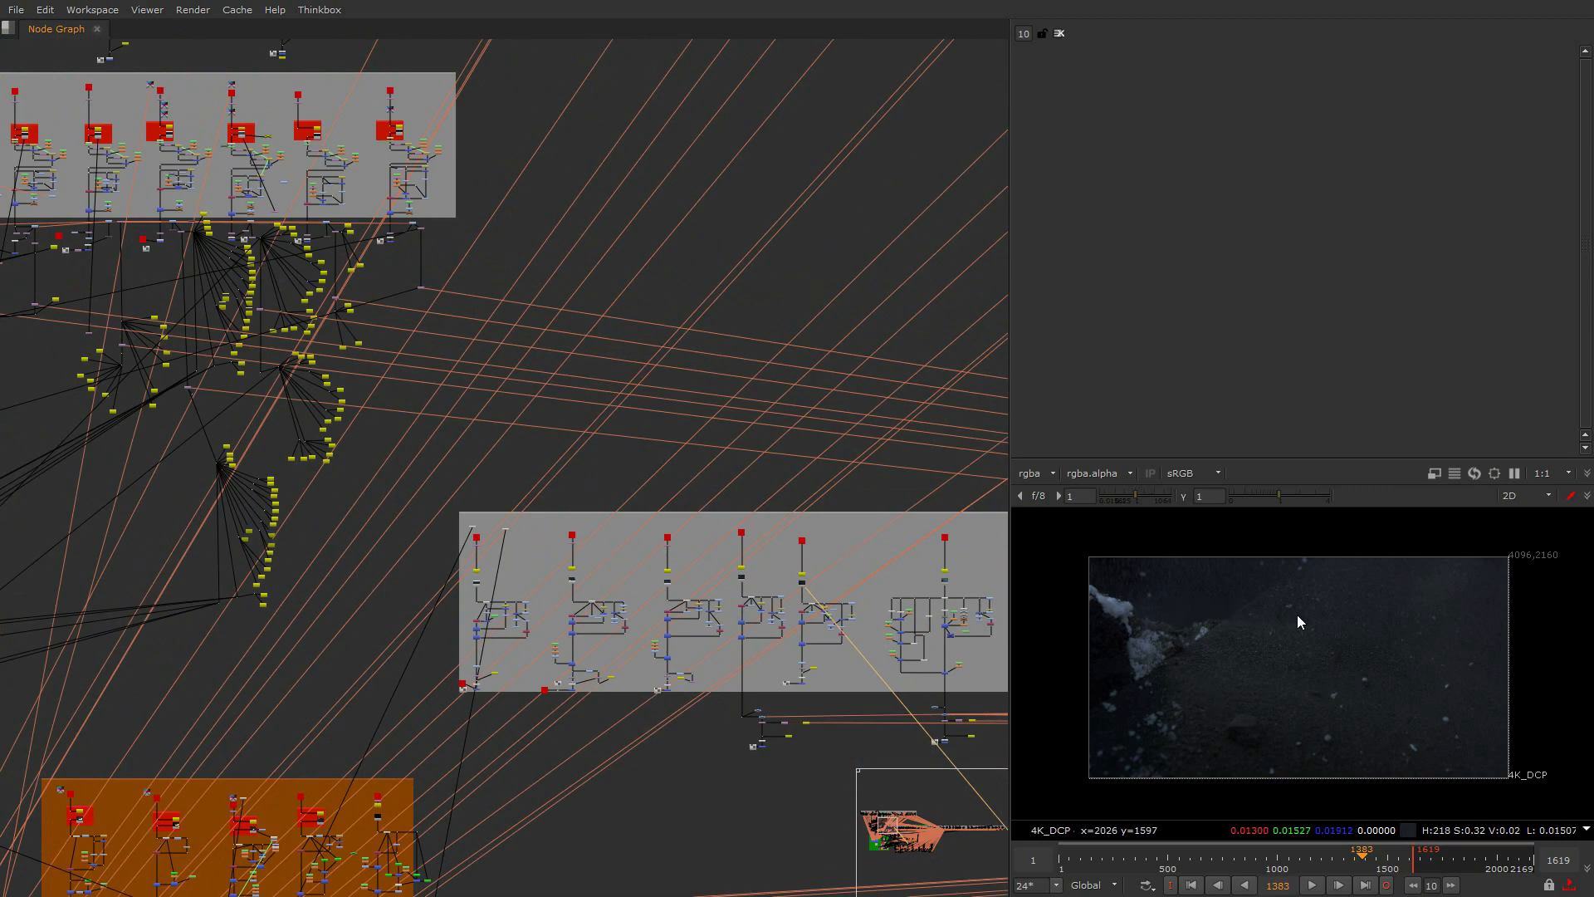
scroll(539, 619, down, 10)
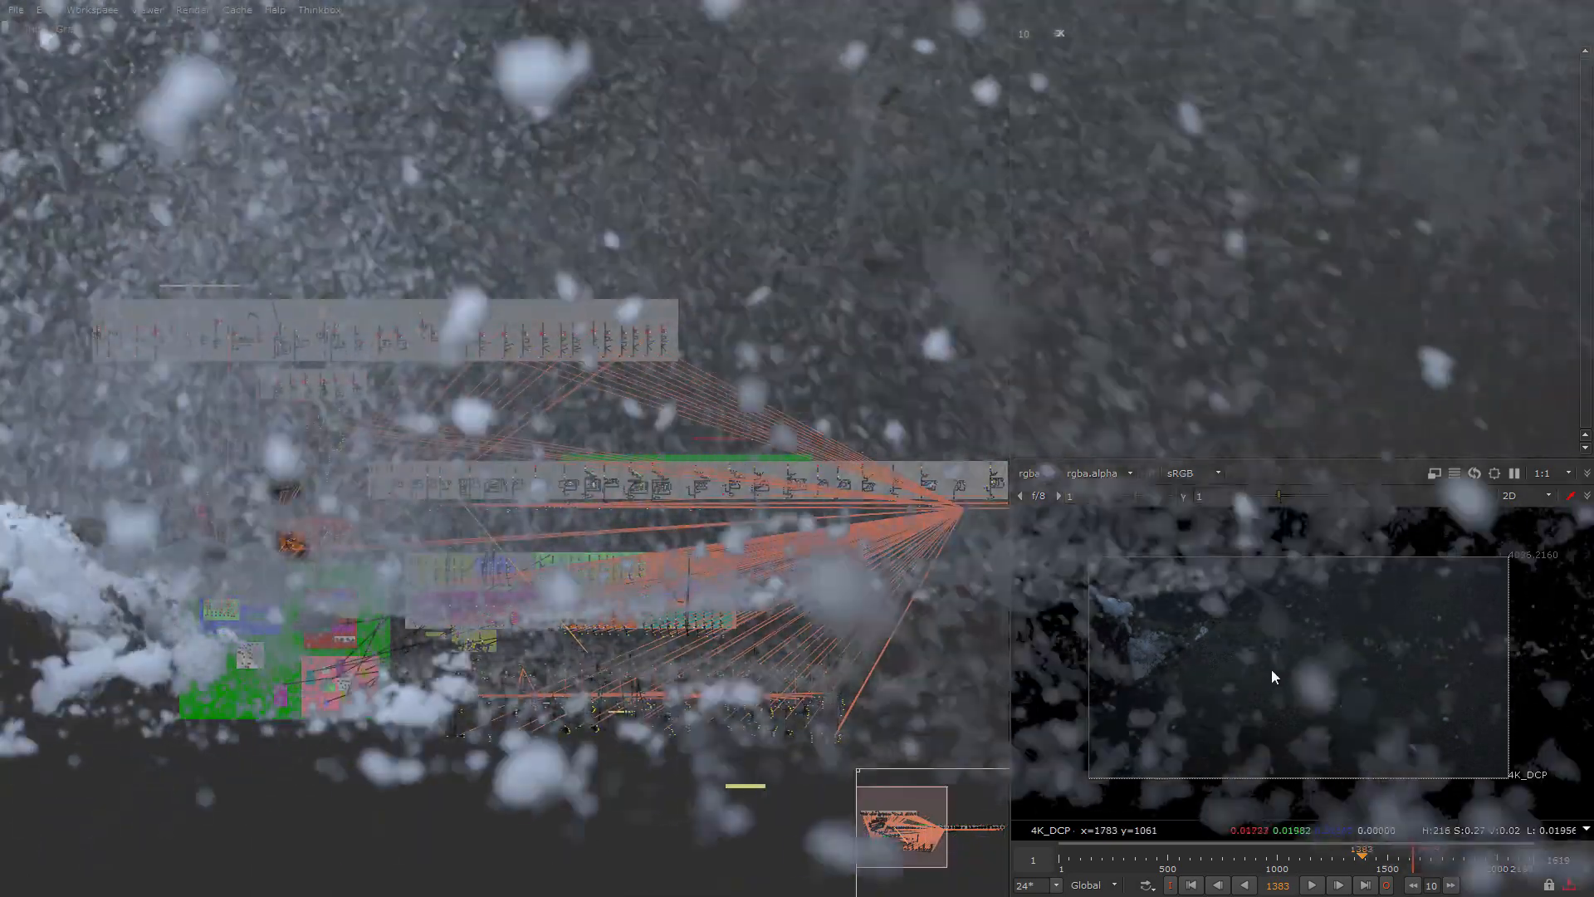
scroll(277, 409, up, 15)
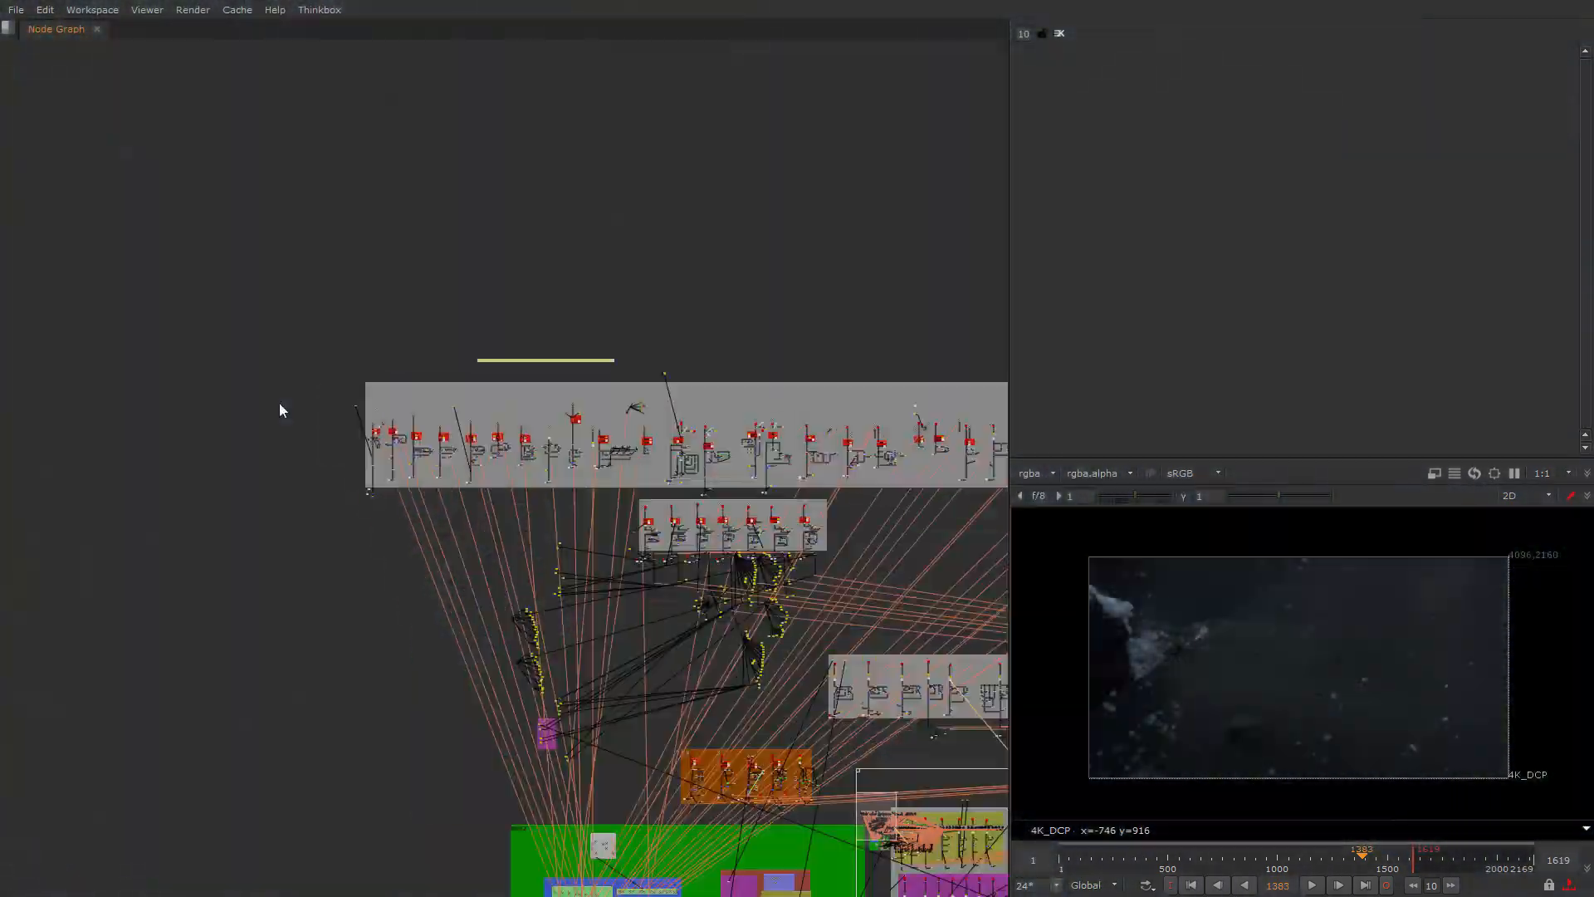
middle_drag(579, 592, 678, 784)
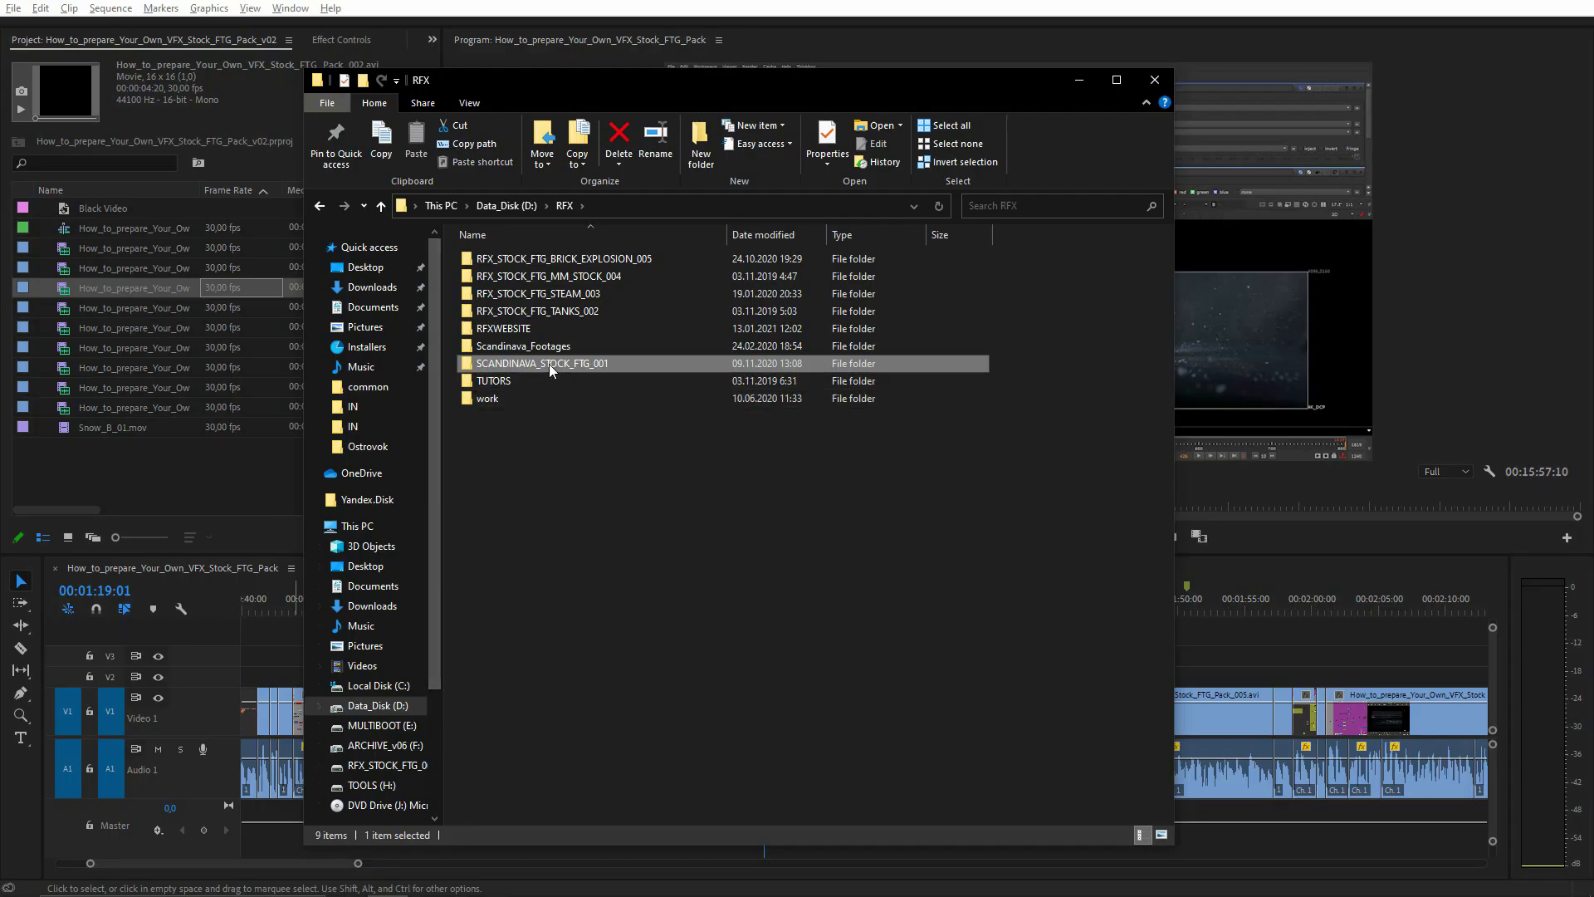
In File Explorer, check the size of the SCANDINAVA_STOCK_FTG_001 folder in its properties and close them
right_click(549, 364)
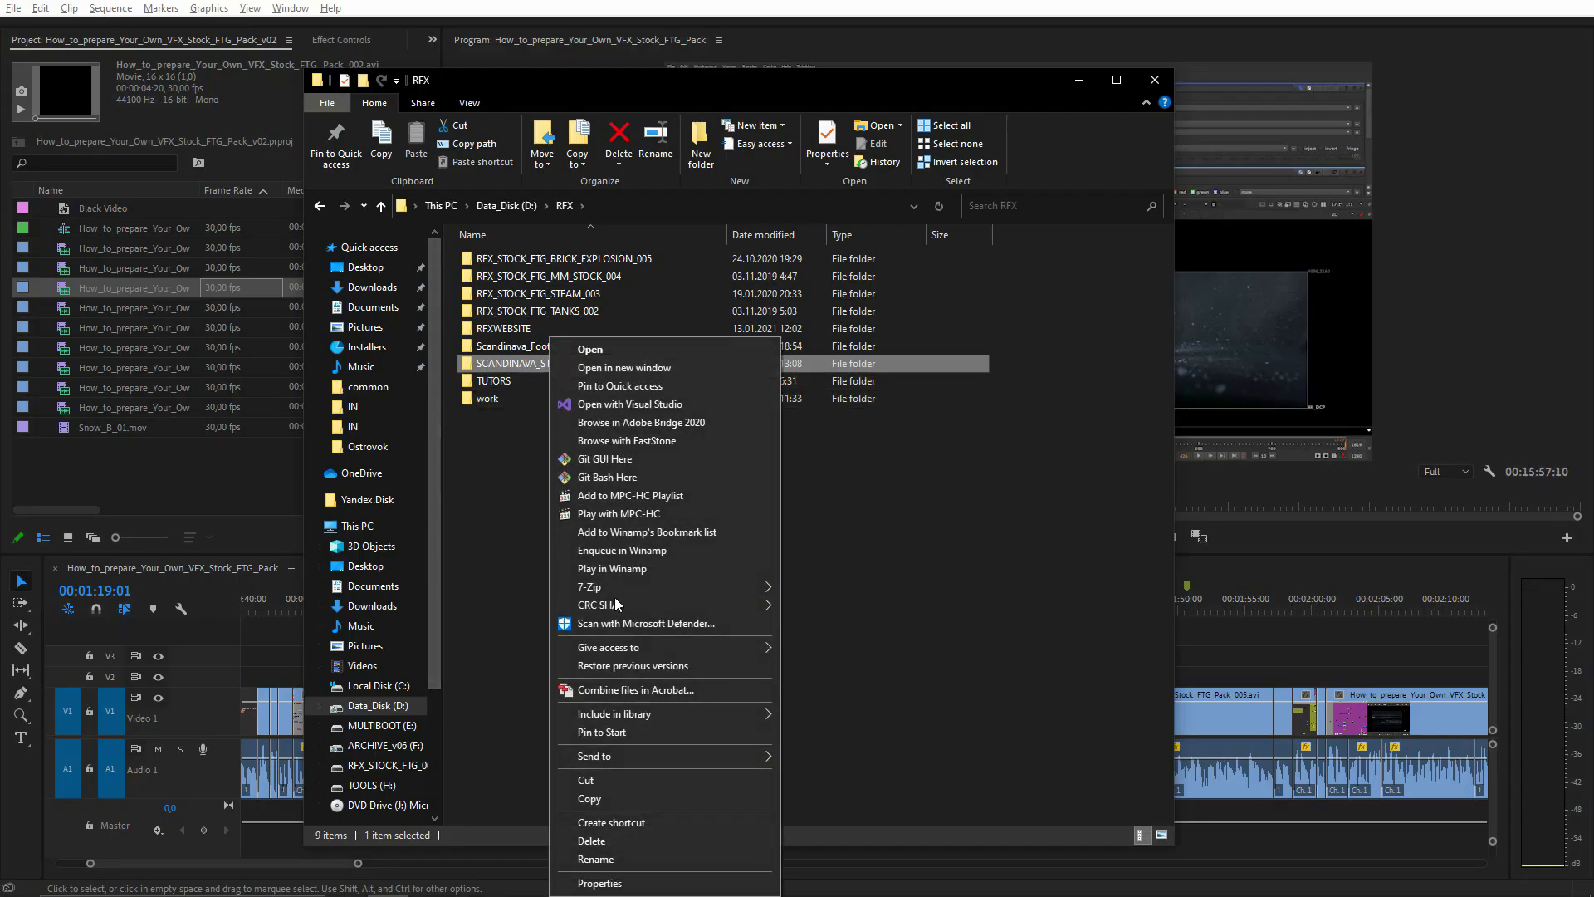
click(621, 885)
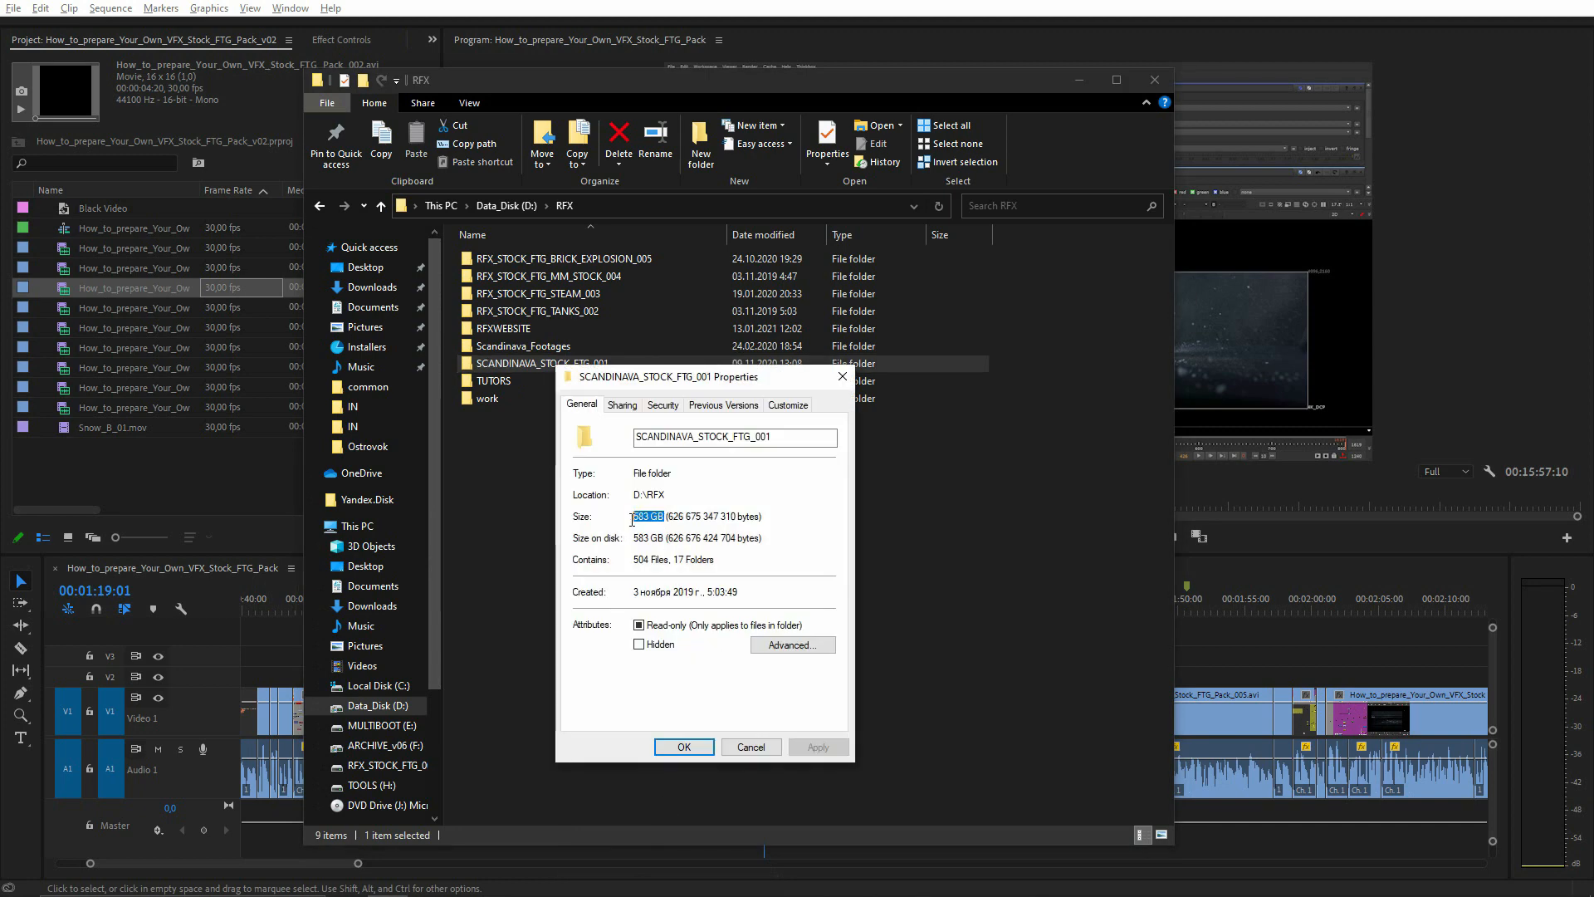
click(688, 746)
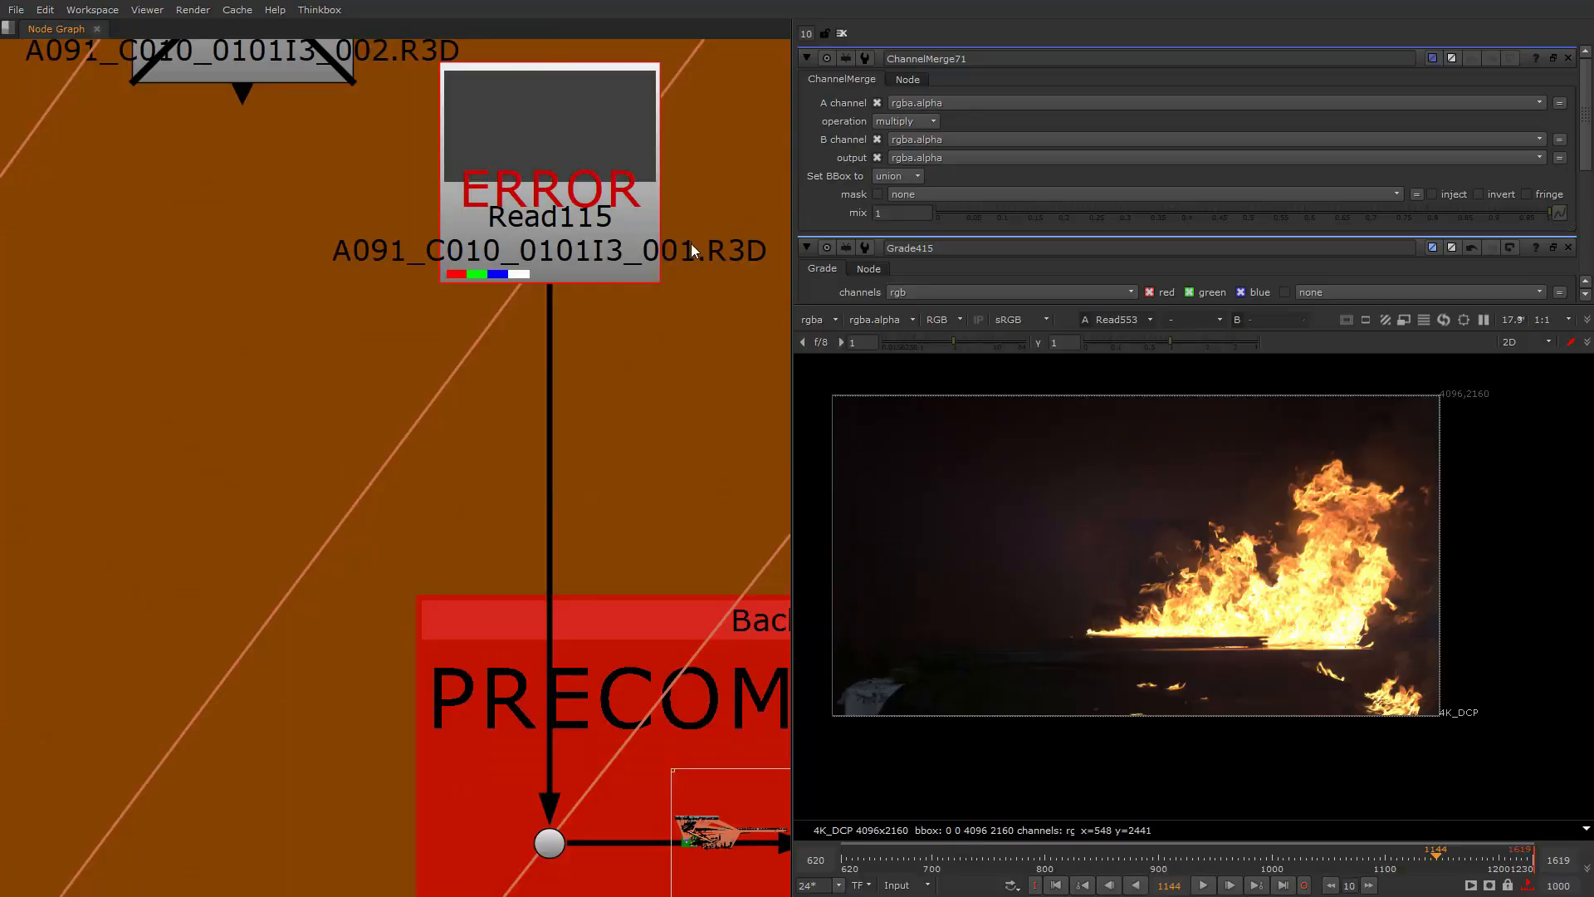
Back in the compositing script, look over the source Read nodes and inspect the Read578 footage at 100% and full frame
scroll(571, 545, down, 2)
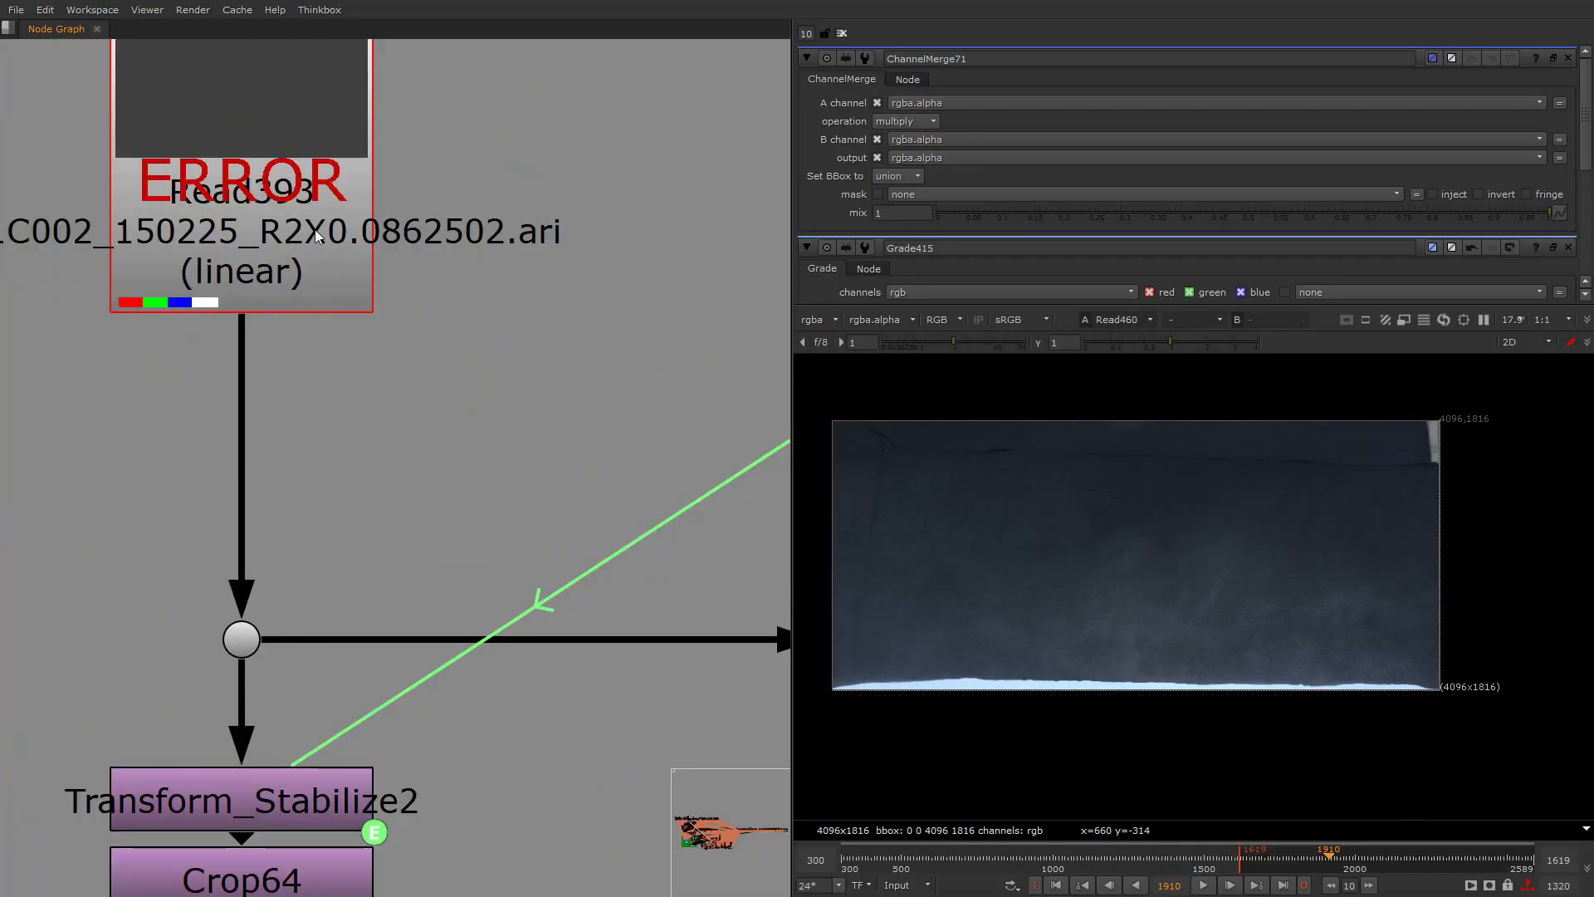
scroll(423, 375, down, 4)
scroll(477, 655, down, 1)
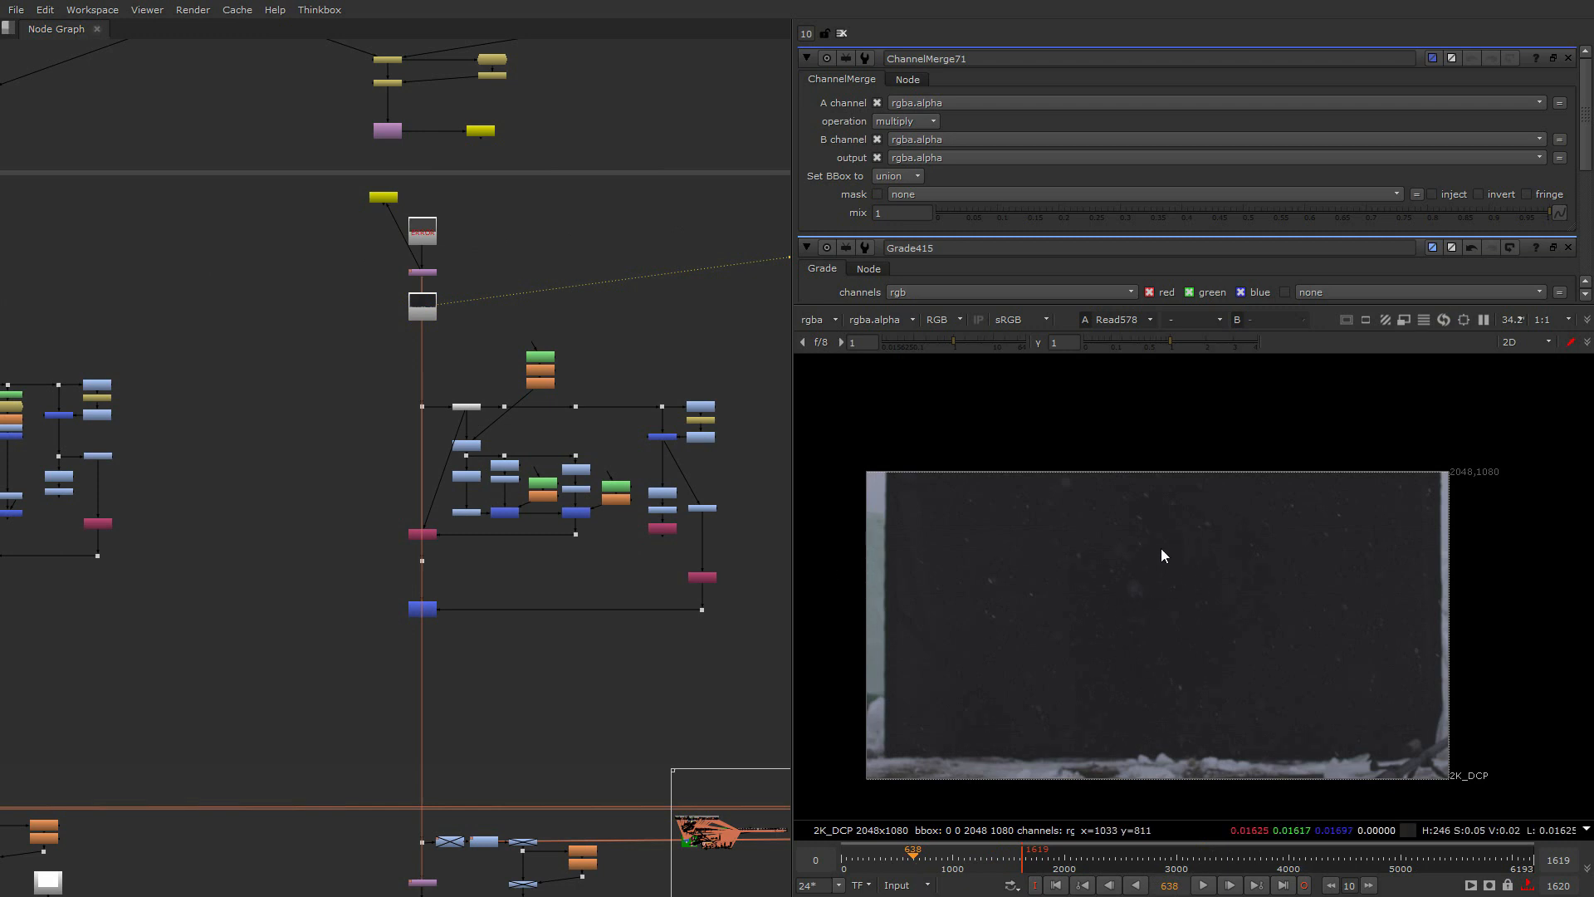
scroll(1093, 511, up, 2)
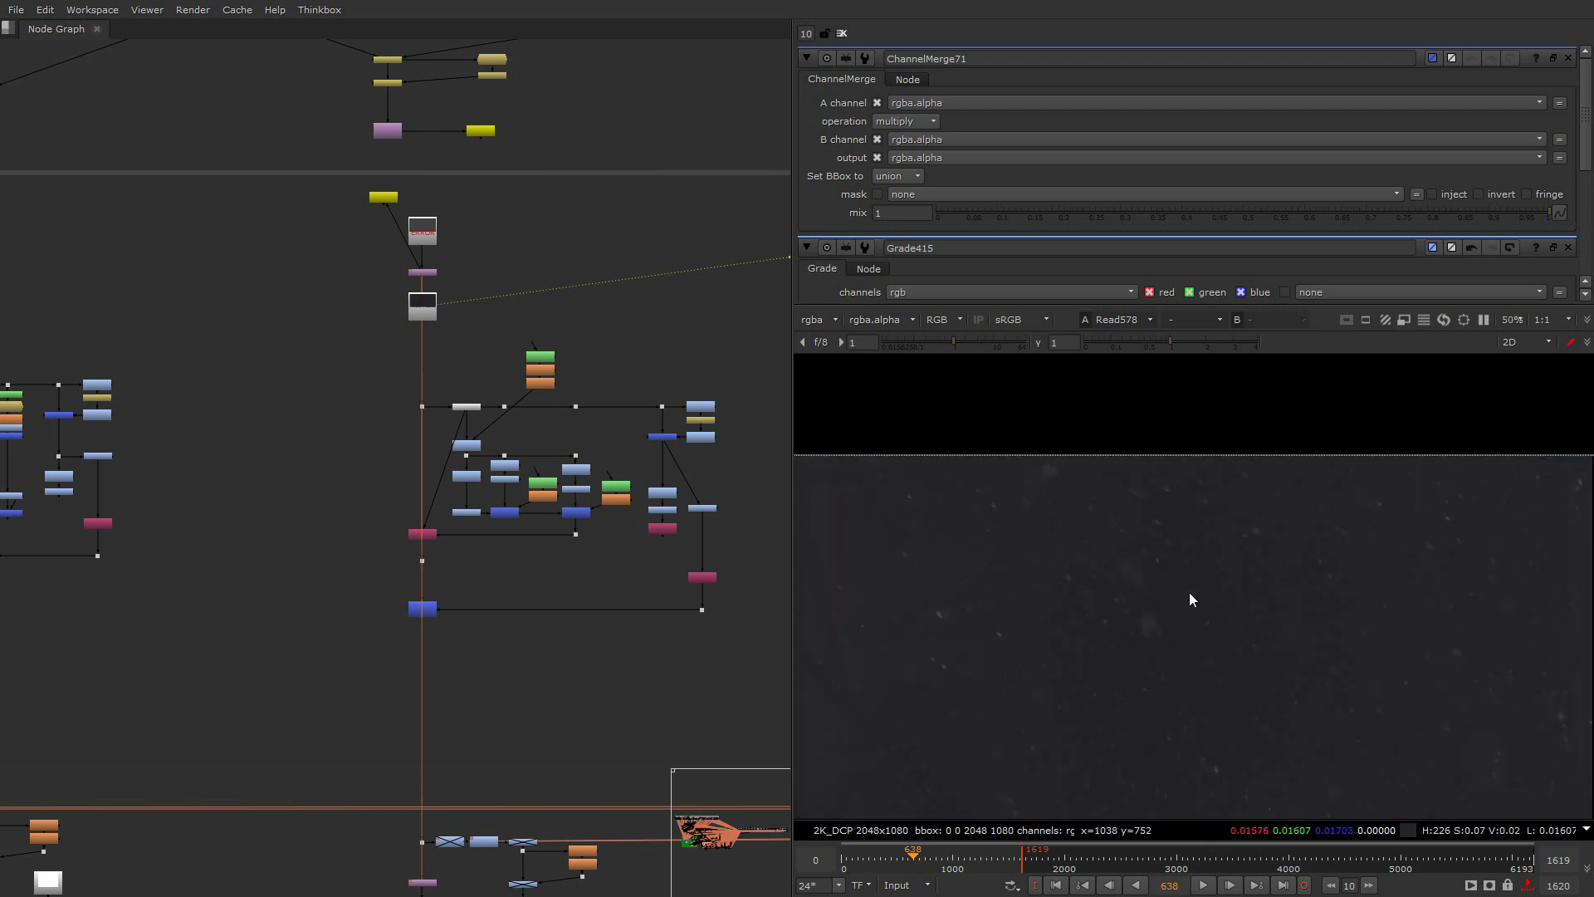
scroll(948, 563, up, 2)
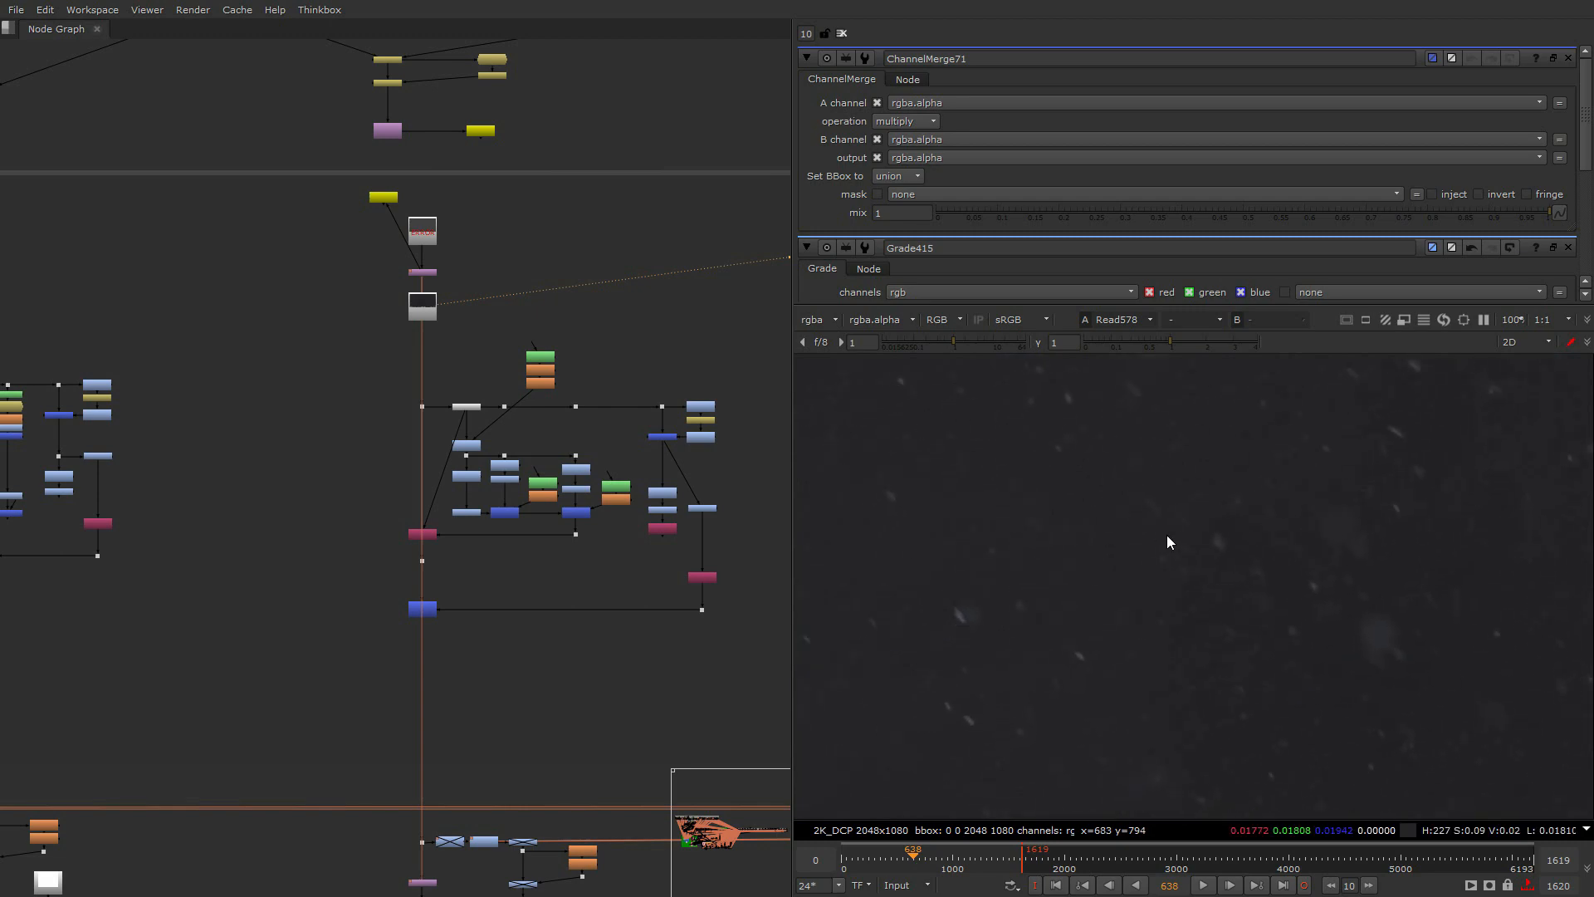
scroll(1158, 536, down, 3)
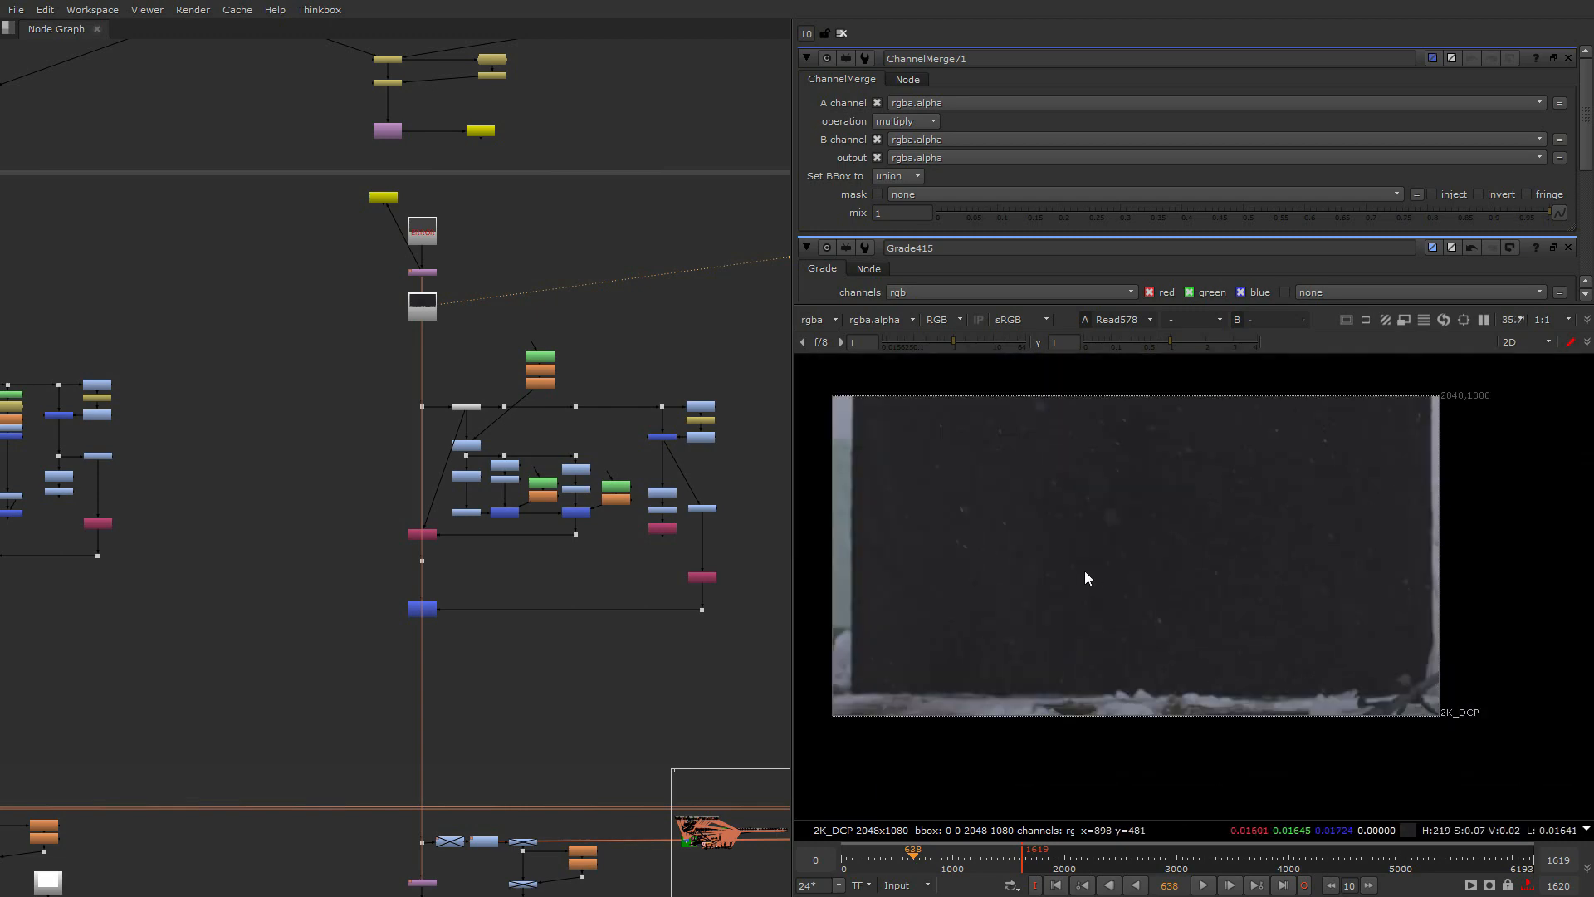
View the Read525 shooting footage in the PPD backdrop and look over the surrounding node groups
scroll(587, 727, down, 6)
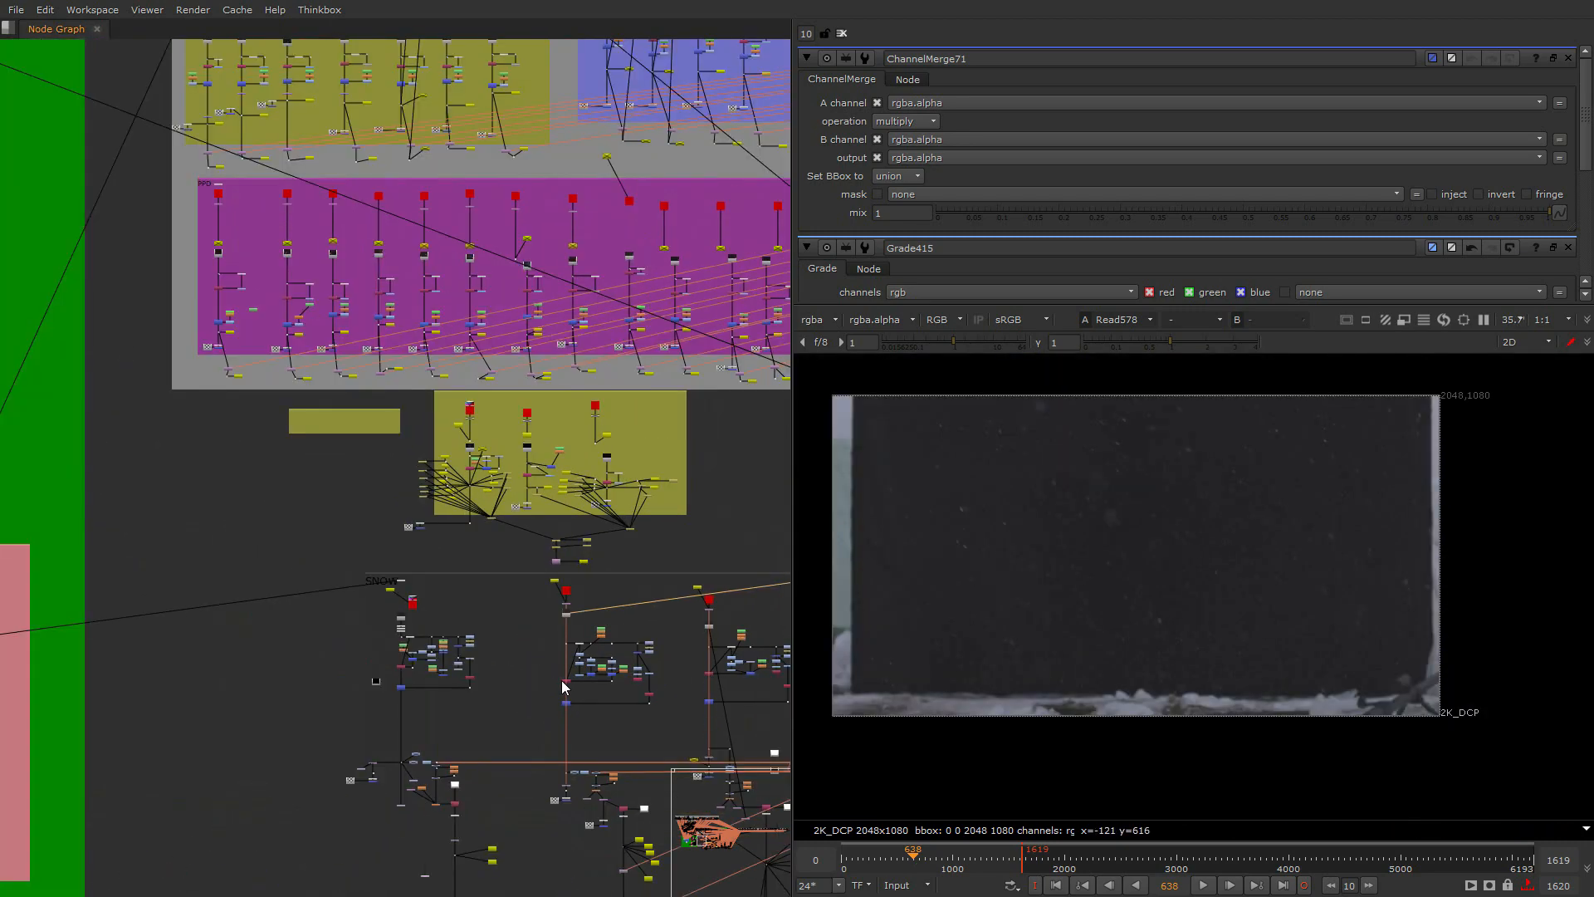
scroll(462, 389, up, 3)
scroll(462, 389, up, 6)
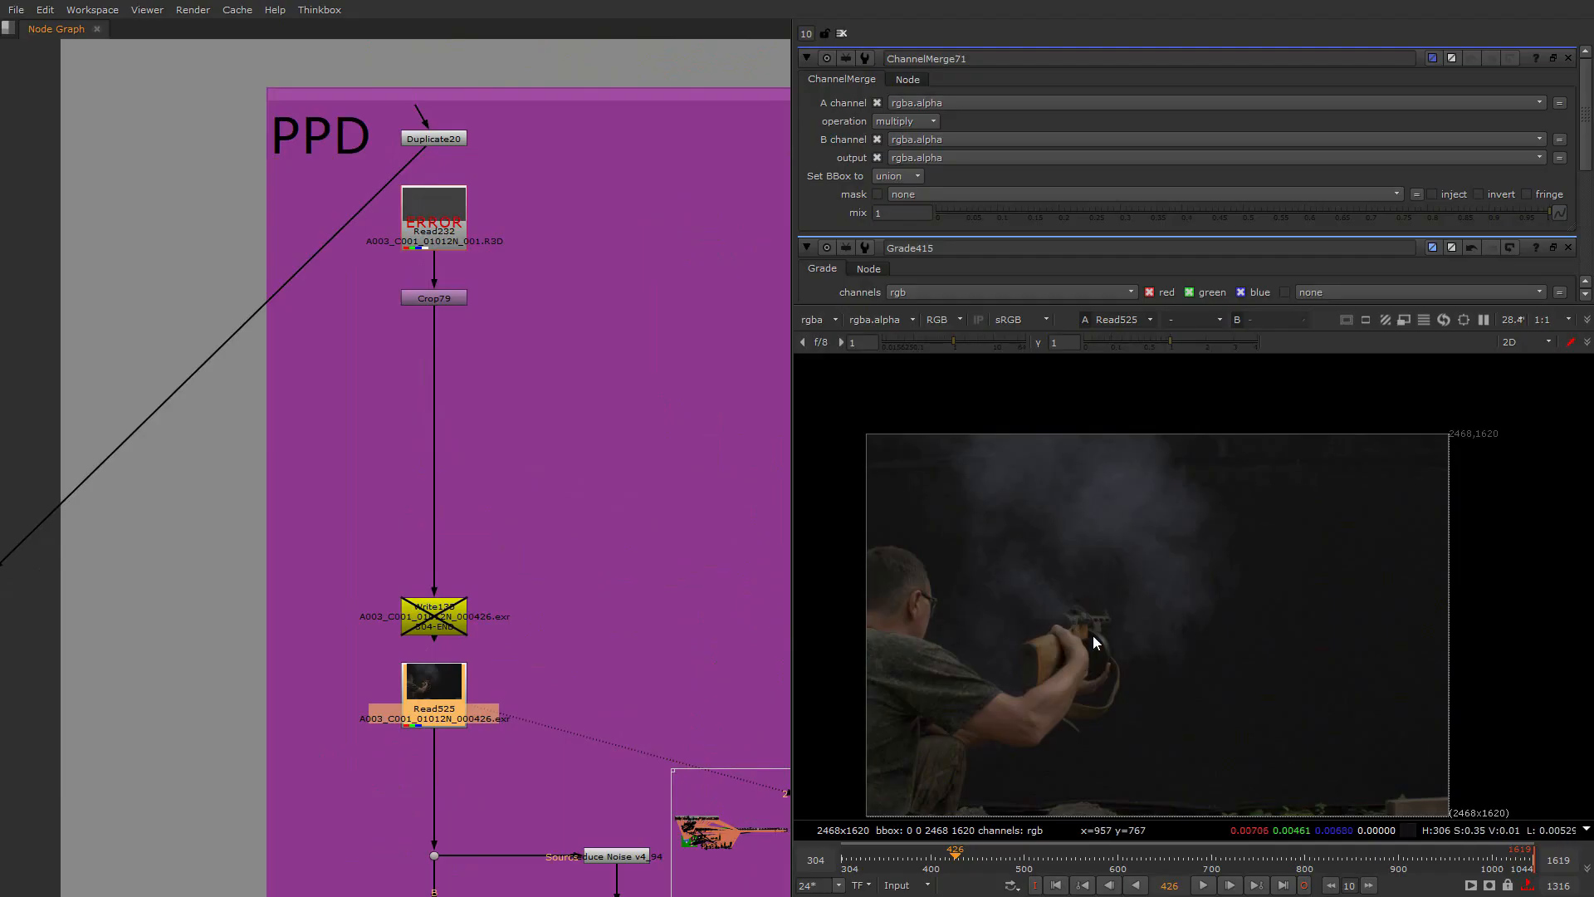
scroll(628, 689, down, 2)
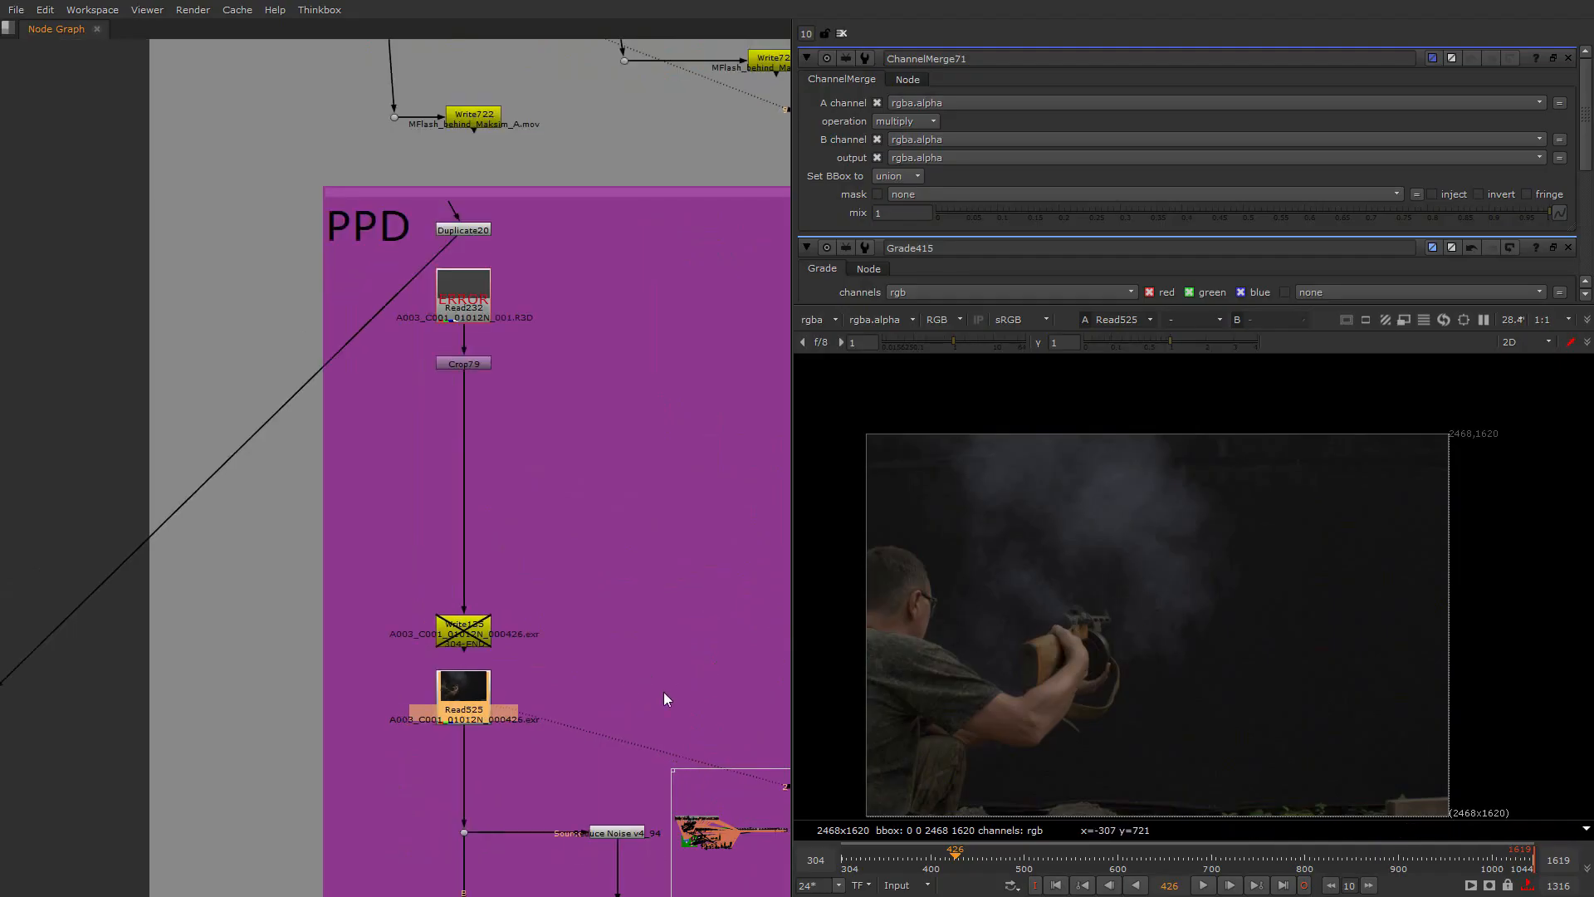
scroll(410, 456, down, 10)
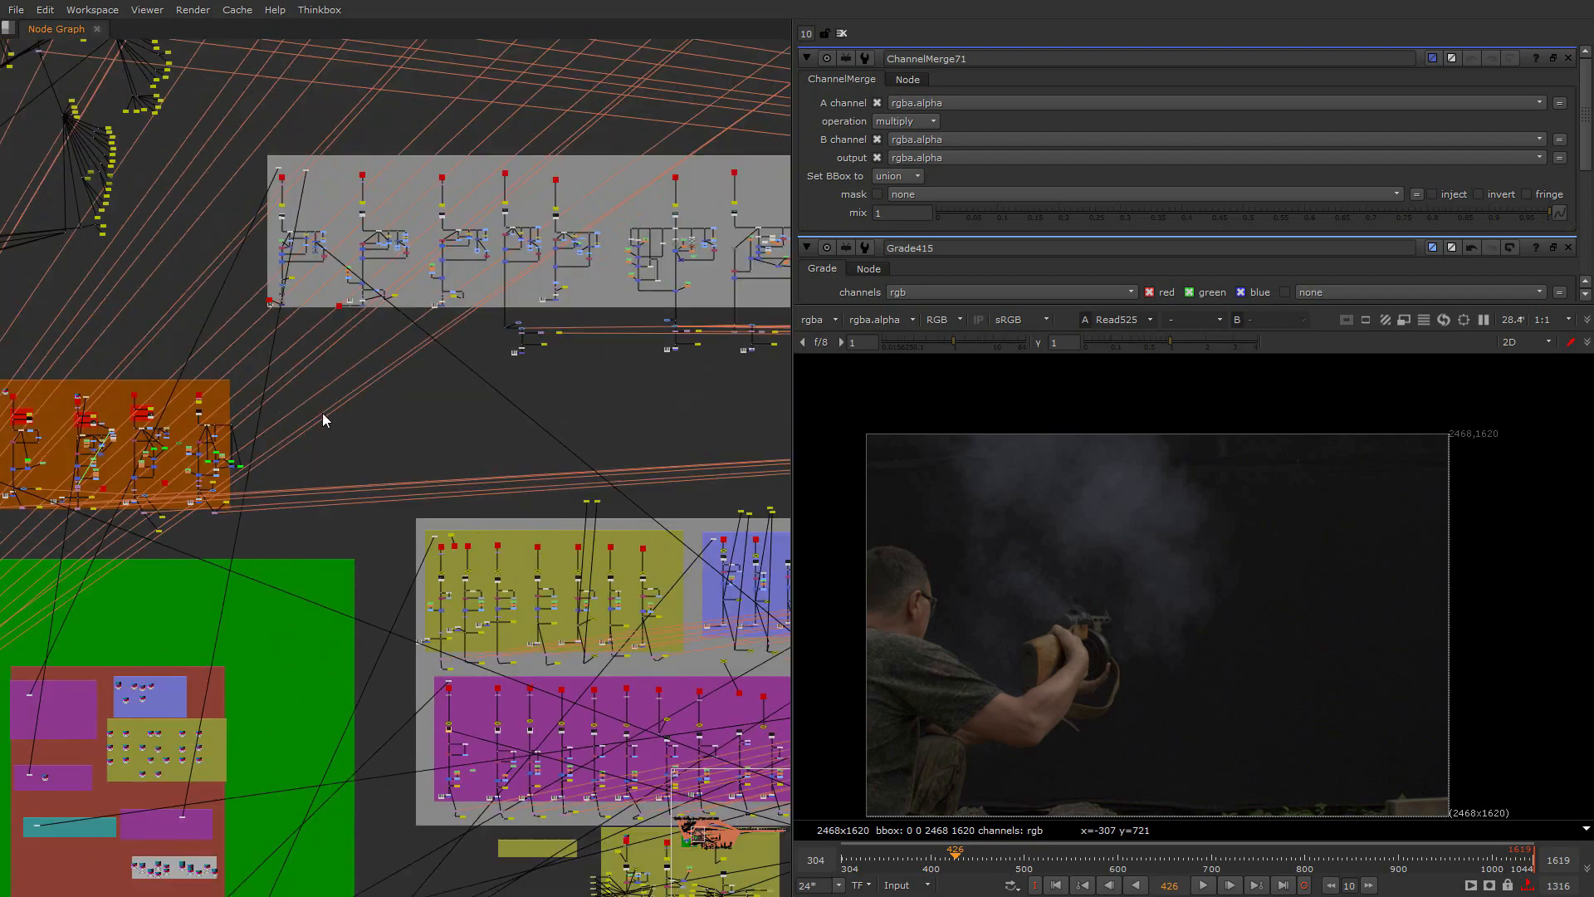
Examine the output nodes around Write239 in the first CHARGES branch and the Read525 branch in the PPD backdrop
scroll(387, 541, up, 15)
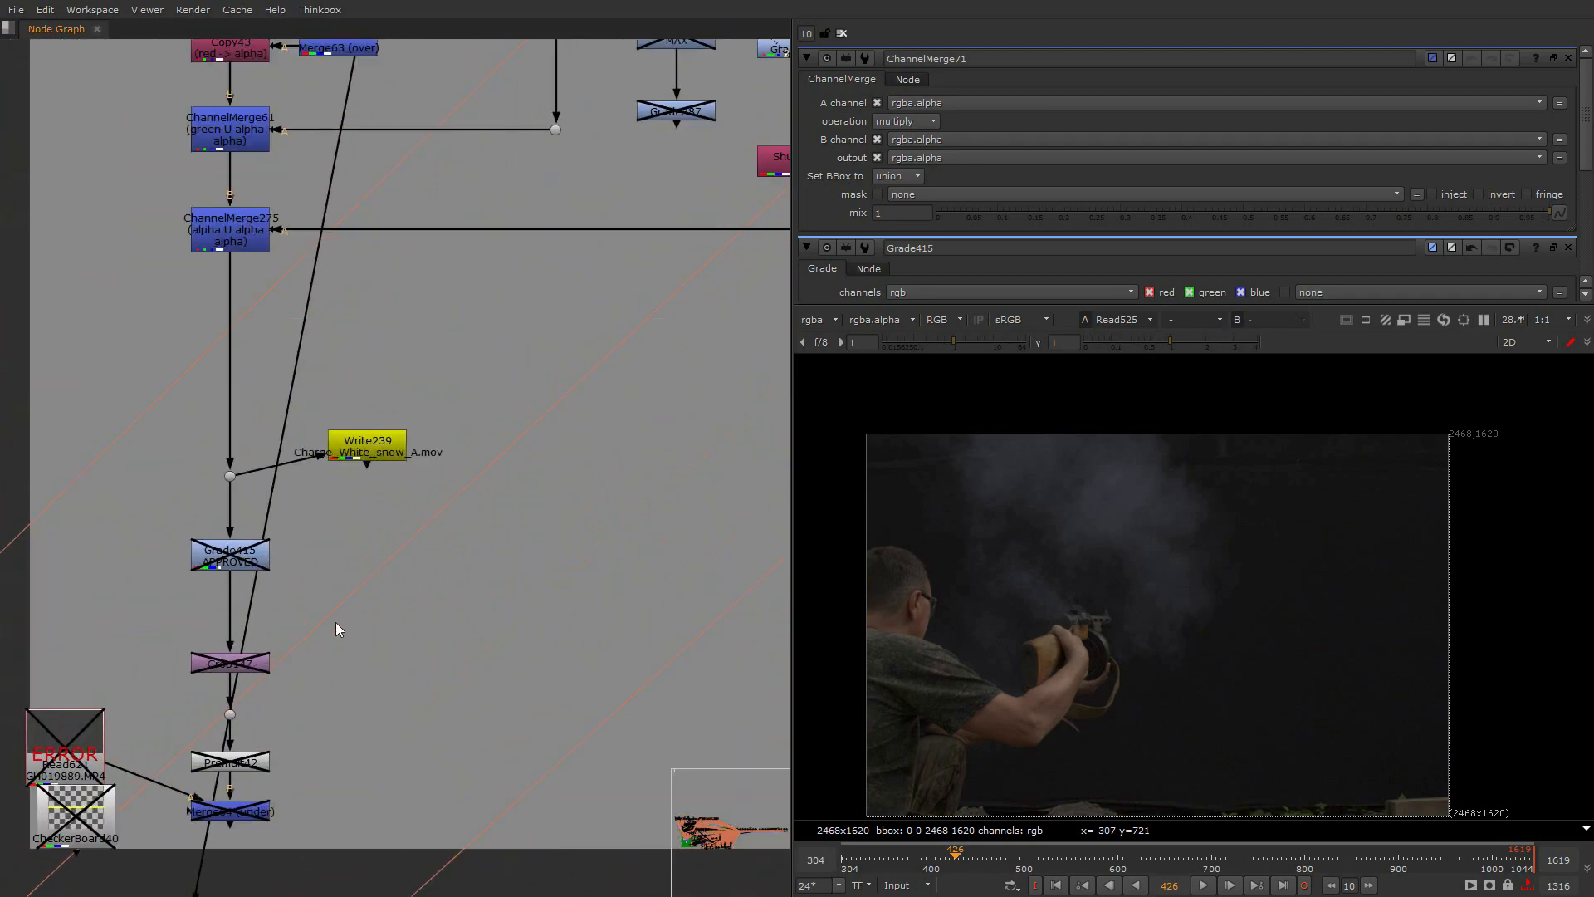
drag(346, 624, 128, 695)
scroll(340, 686, down, 8)
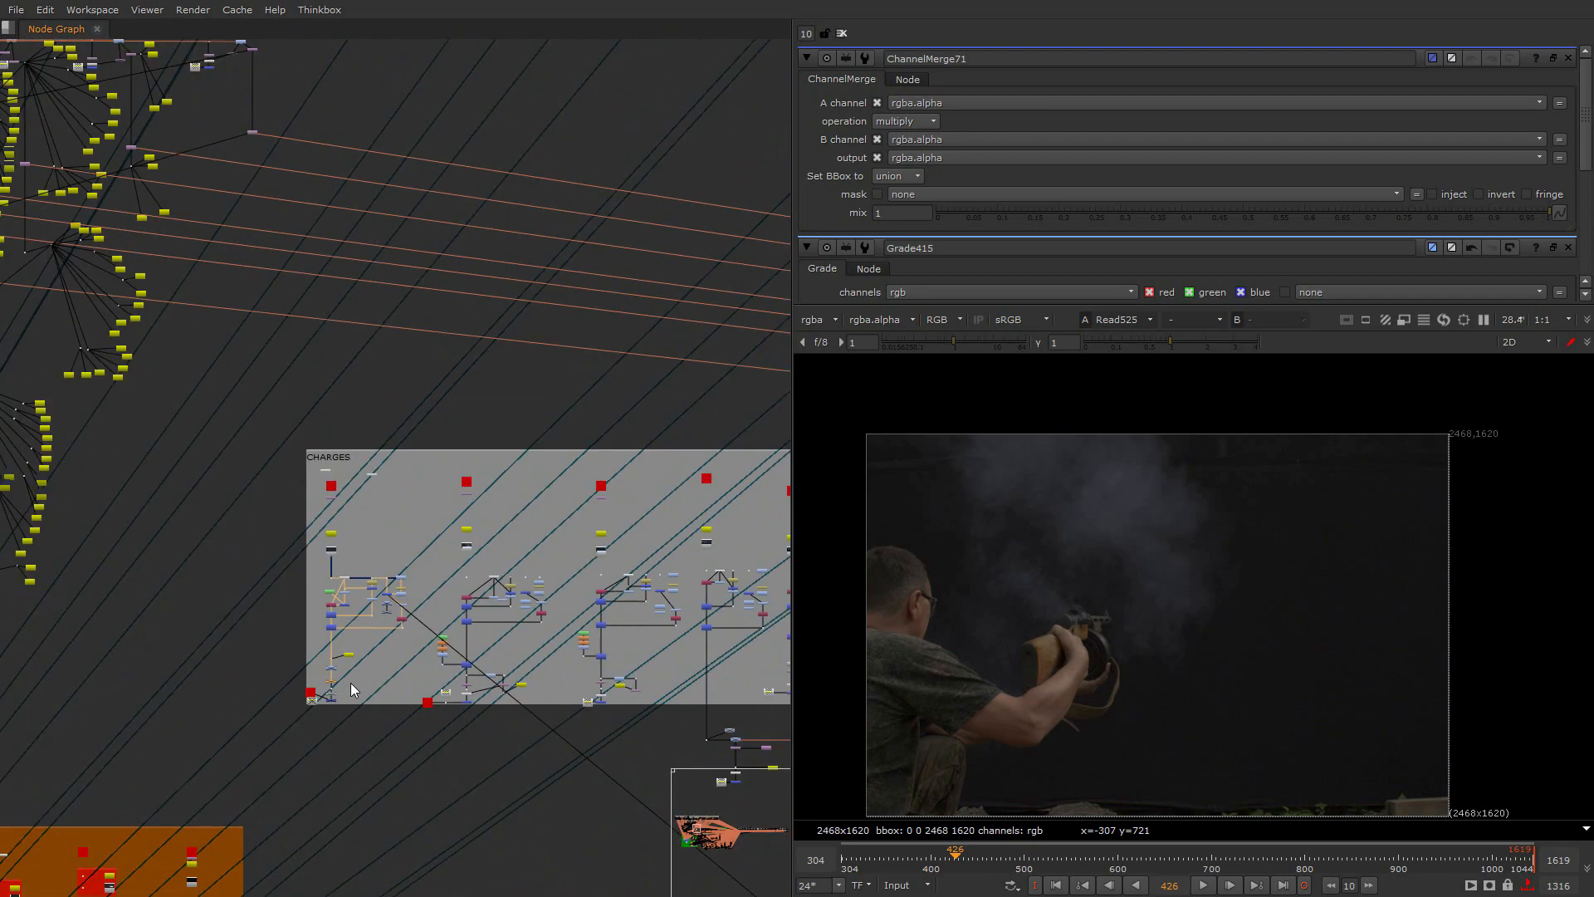
scroll(351, 683, up, 12)
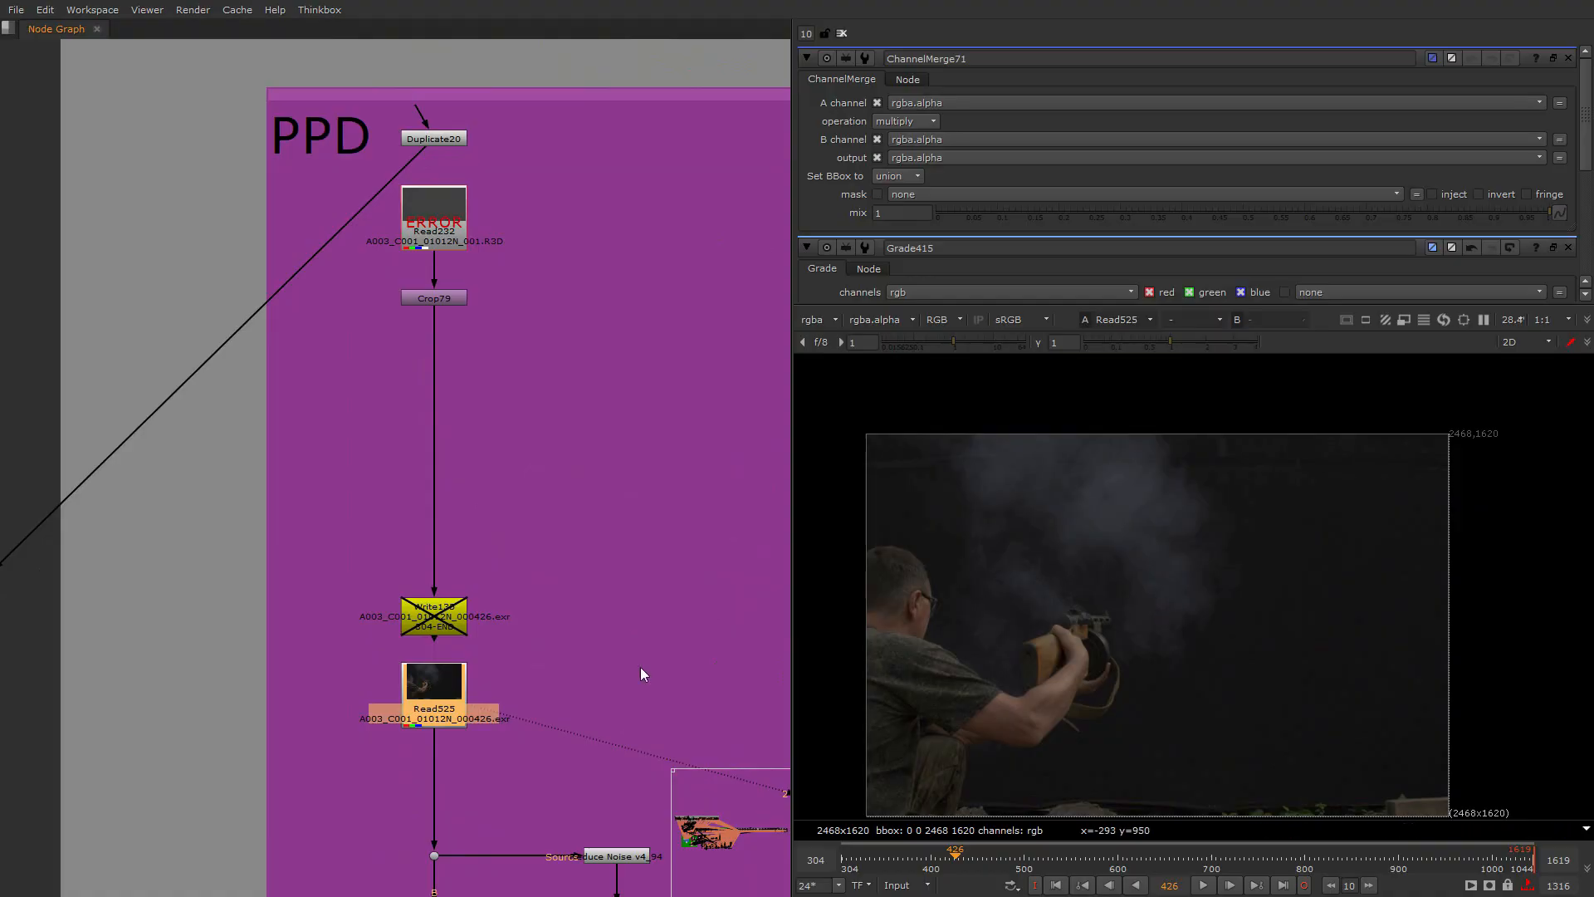
scroll(640, 666, down, 1)
scroll(678, 686, down, 8)
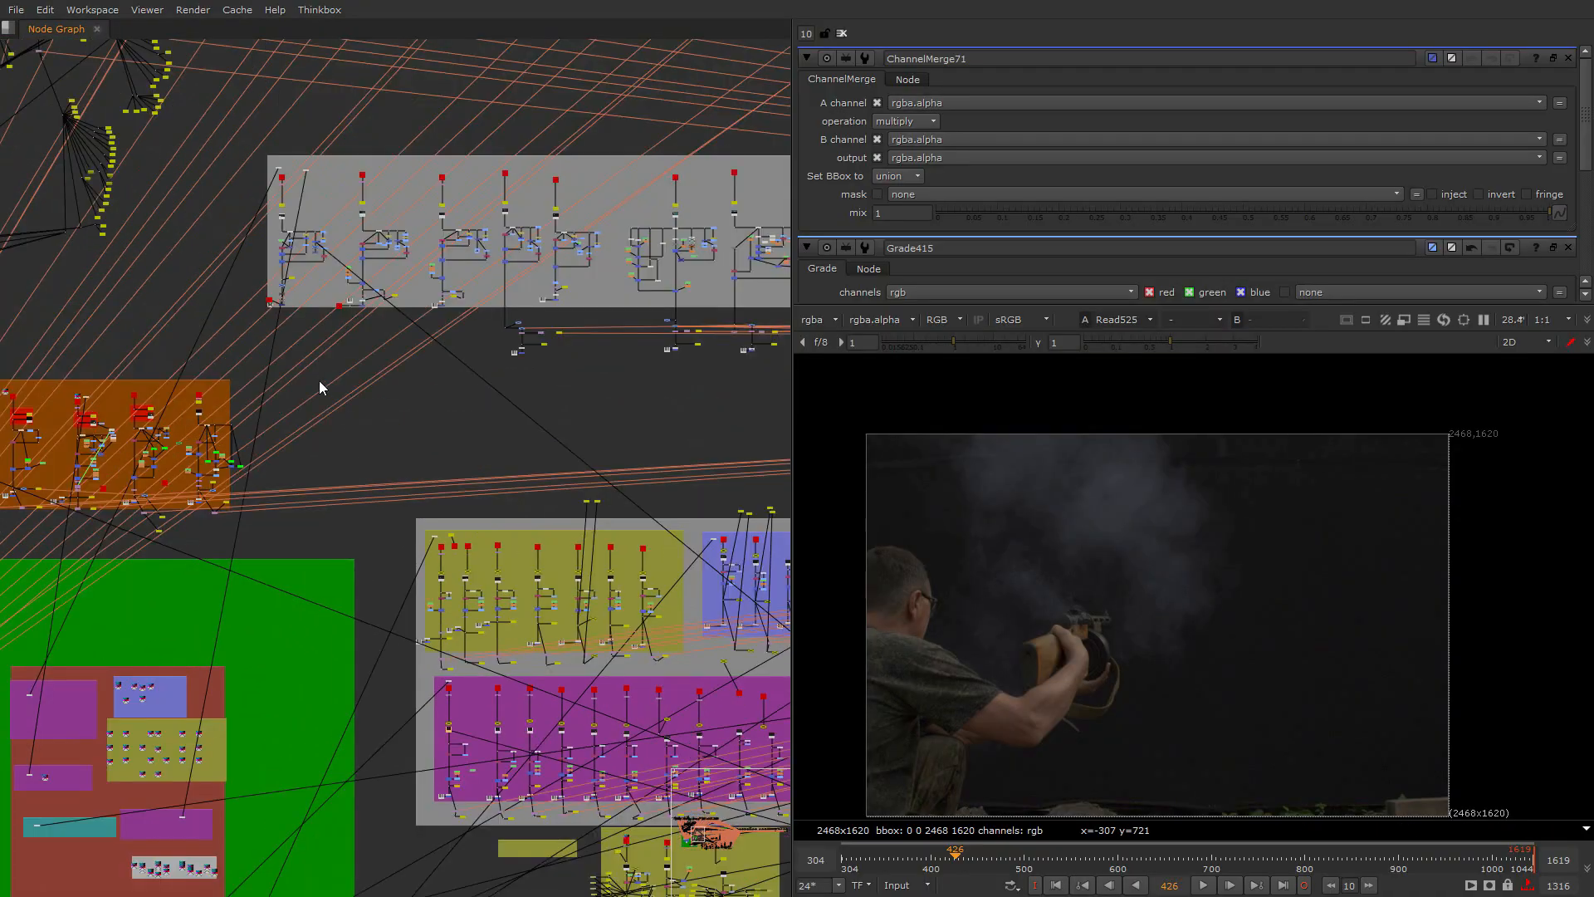
middle_drag(328, 178, 388, 541)
scroll(383, 607, up, 6)
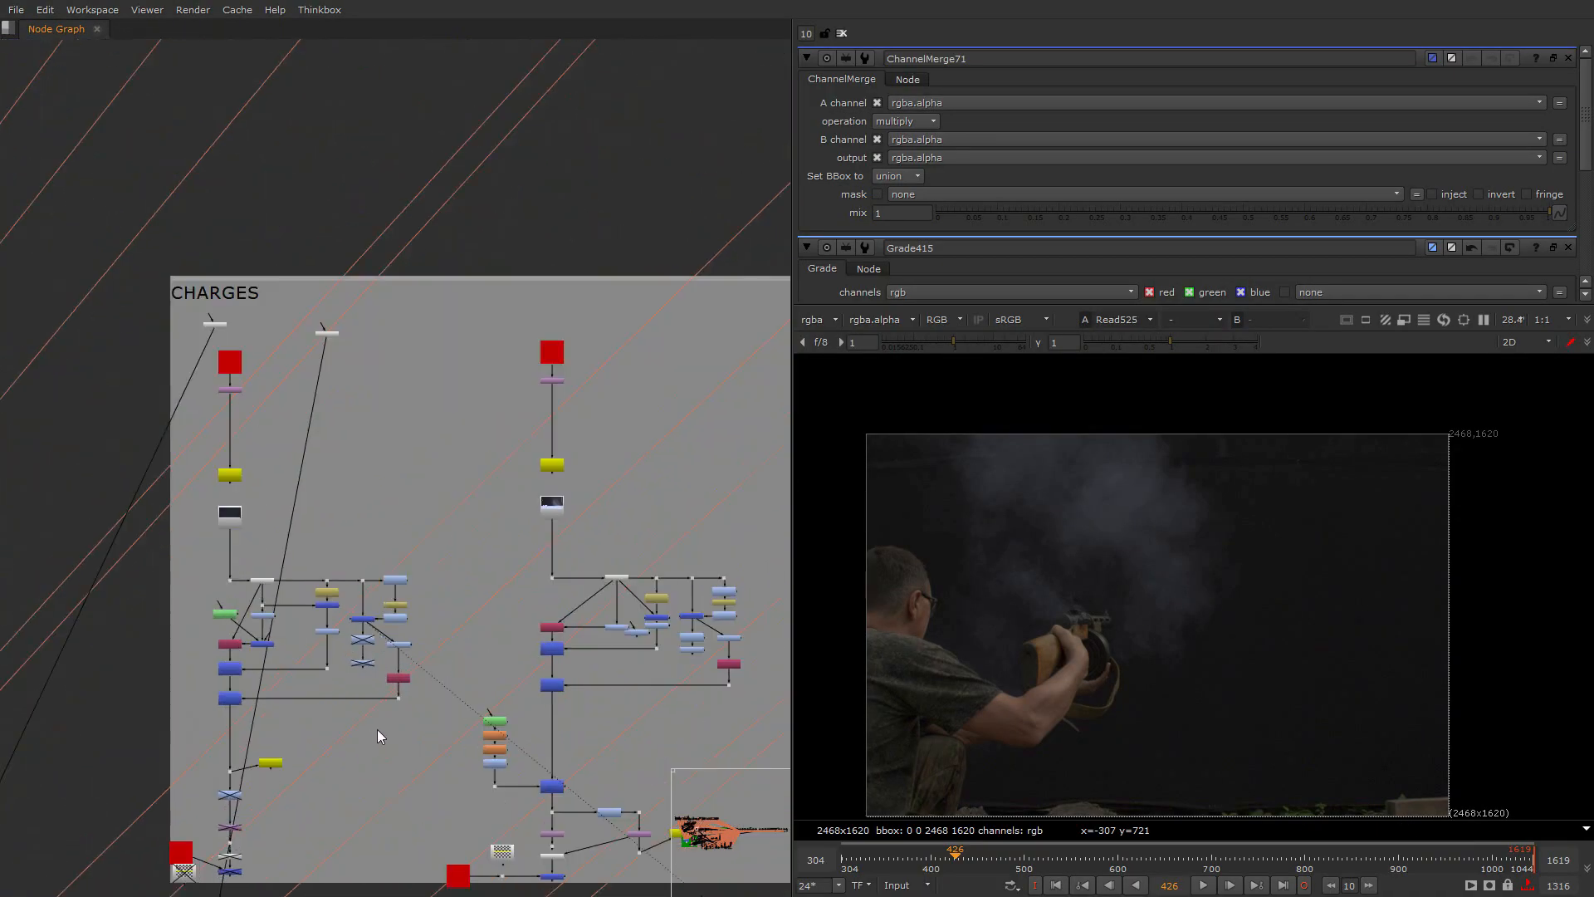
middle_drag(372, 772, 525, 544)
scroll(456, 568, up, 5)
drag(348, 624, 127, 696)
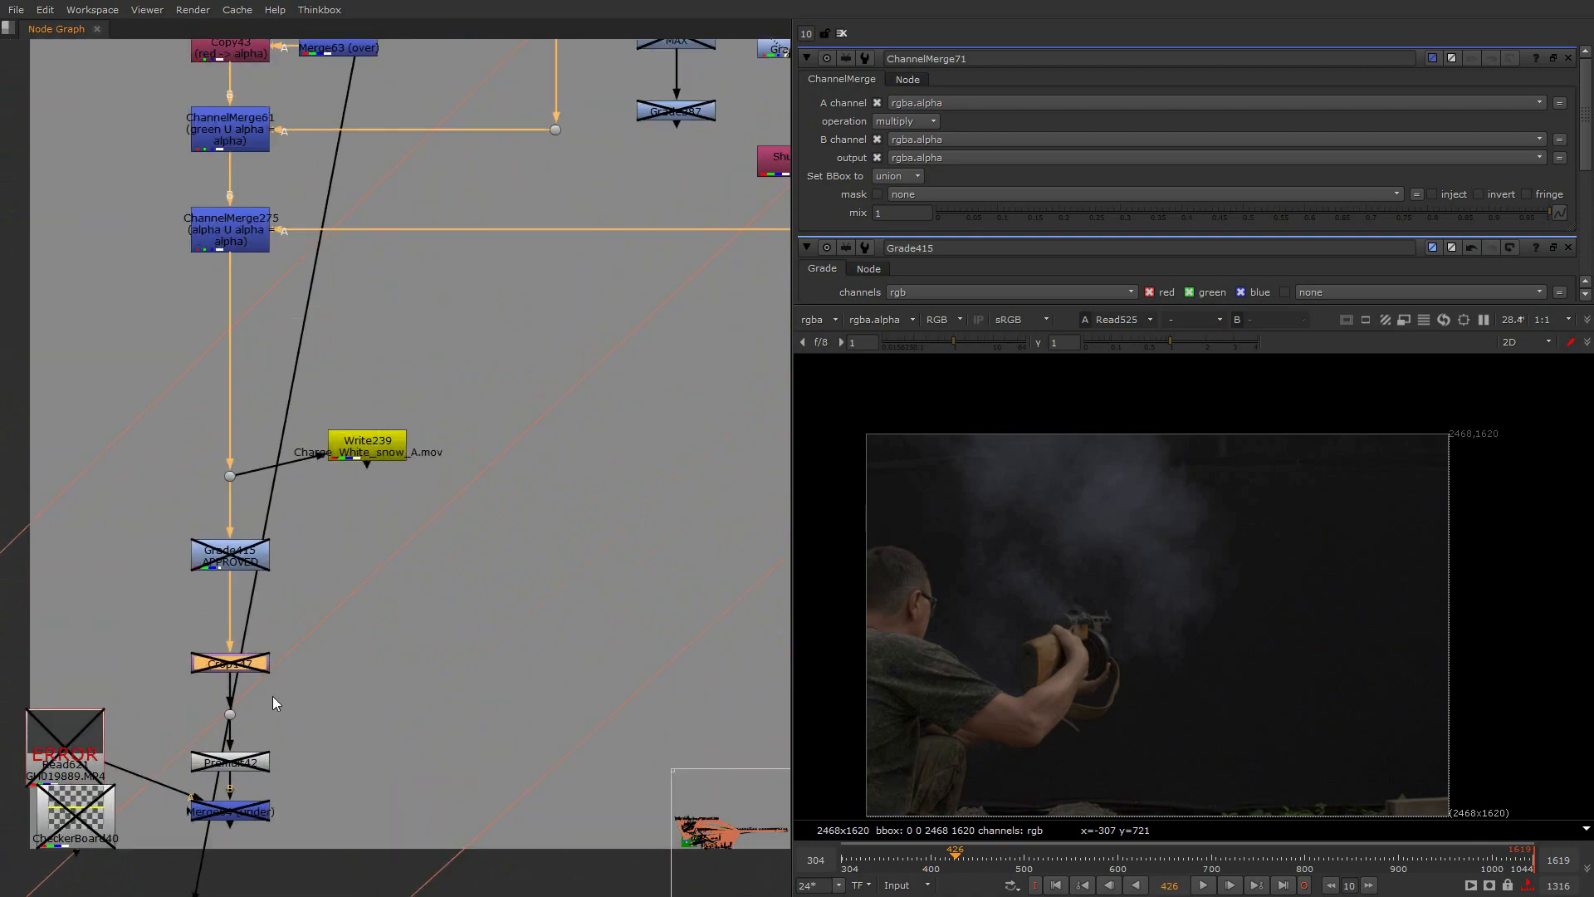
scroll(342, 686, down, 8)
Look over the node branches inside the MUZZLE_FLASHES backdrop
scroll(350, 683, down, 2)
middle_drag(384, 698, 312, 155)
scroll(411, 513, up, 3)
middle_drag(412, 513, 351, 367)
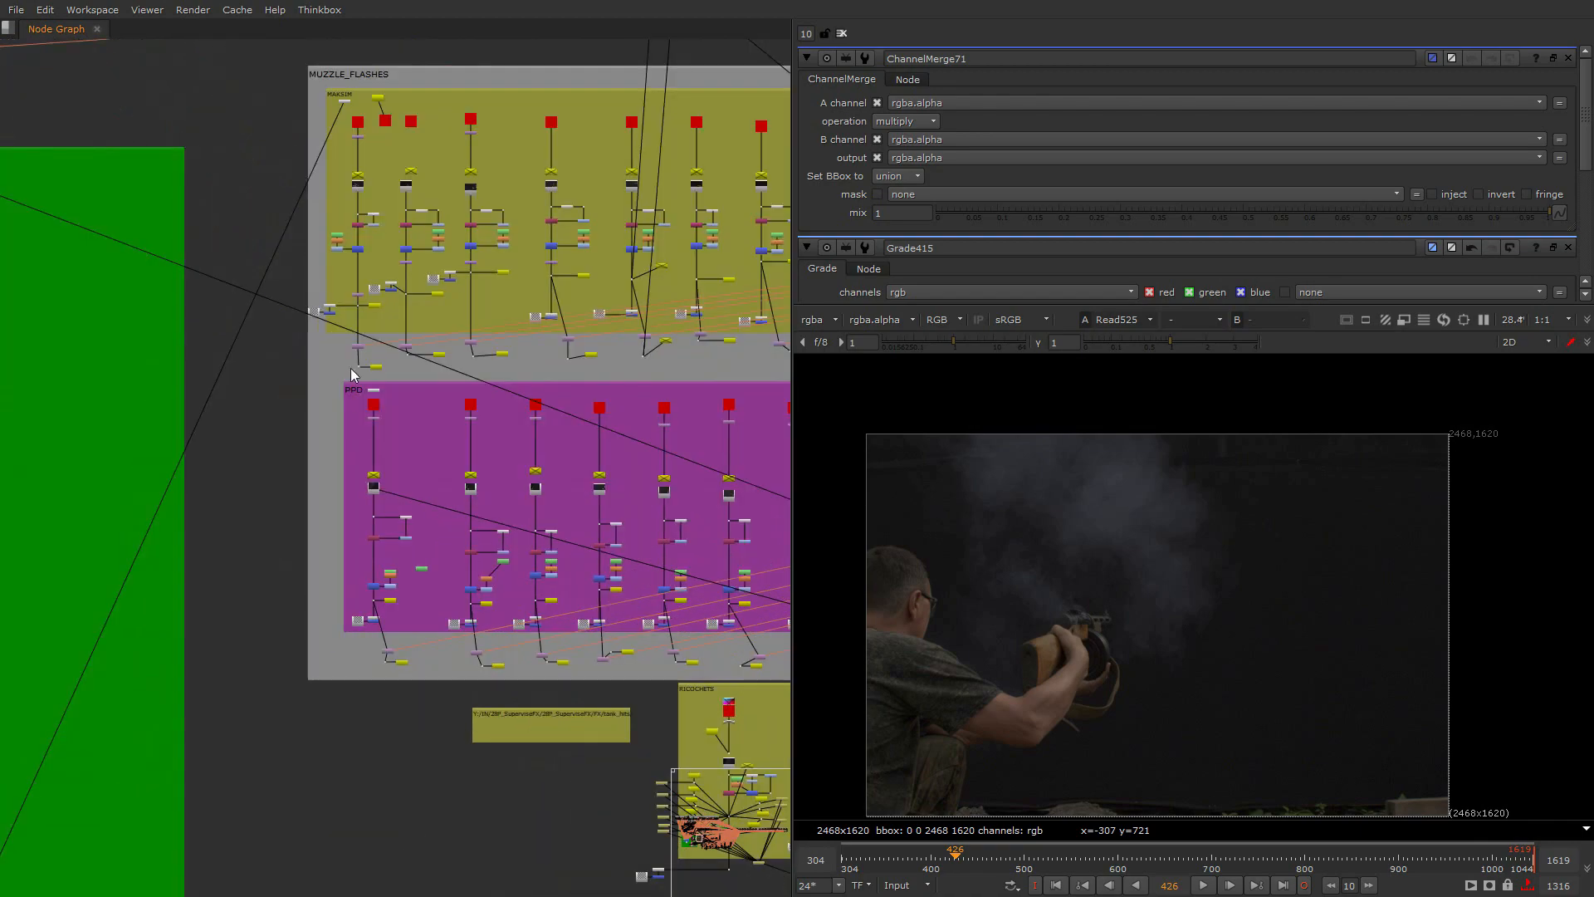
scroll(382, 465, up, 7)
middle_drag(382, 465, 407, 676)
scroll(405, 677, up, 2)
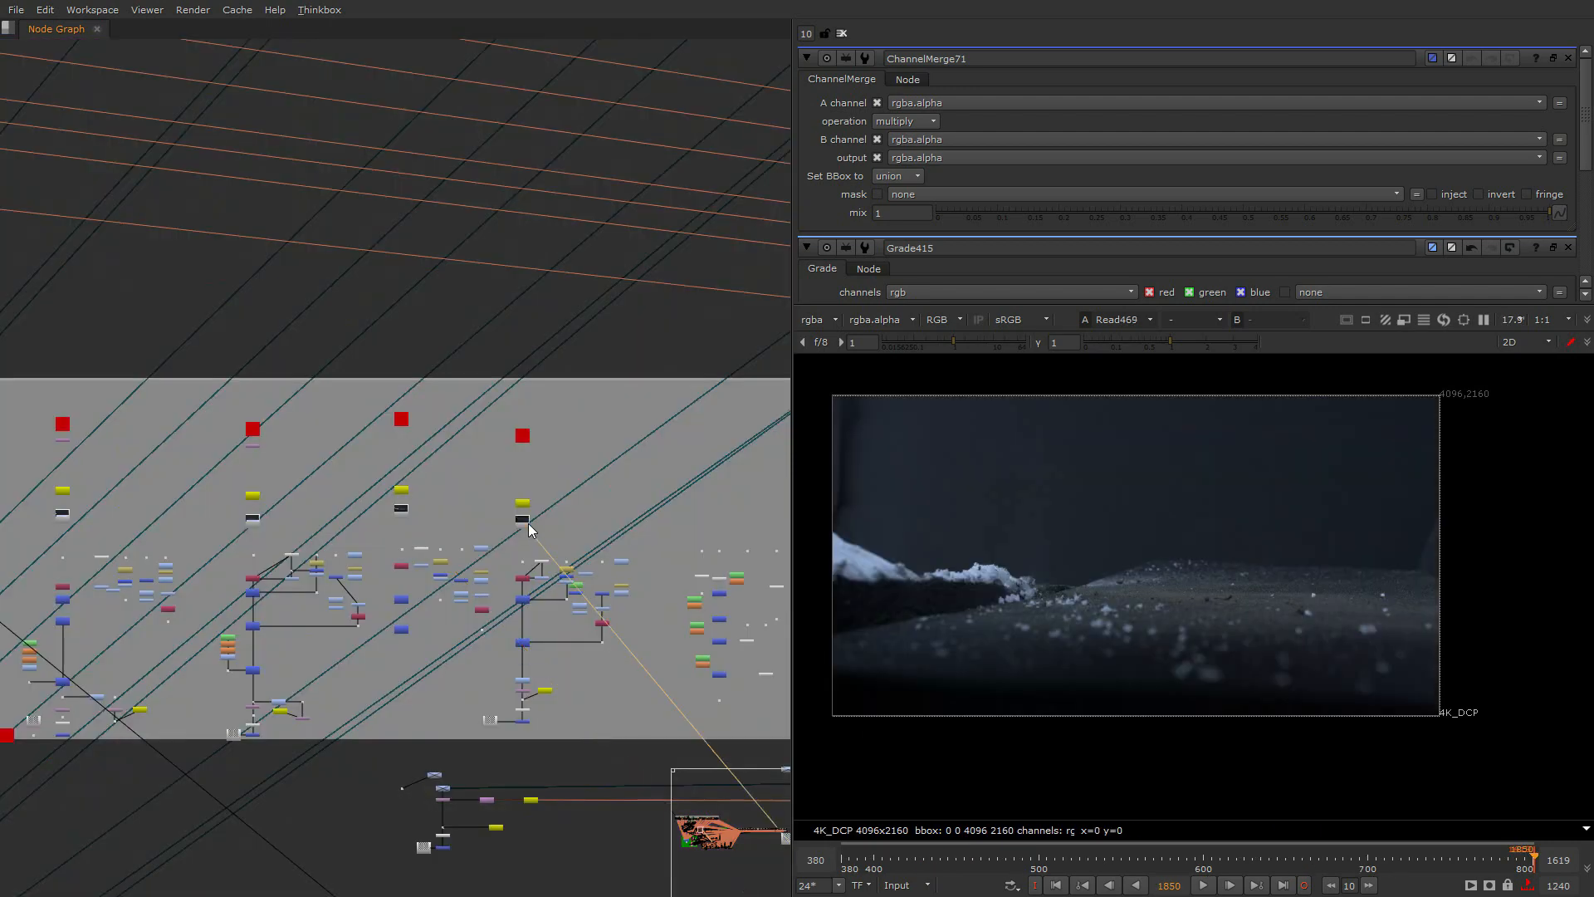
View the source footage of the next two CHARGES branches, including Read471
middle_drag(508, 614, 65, 564)
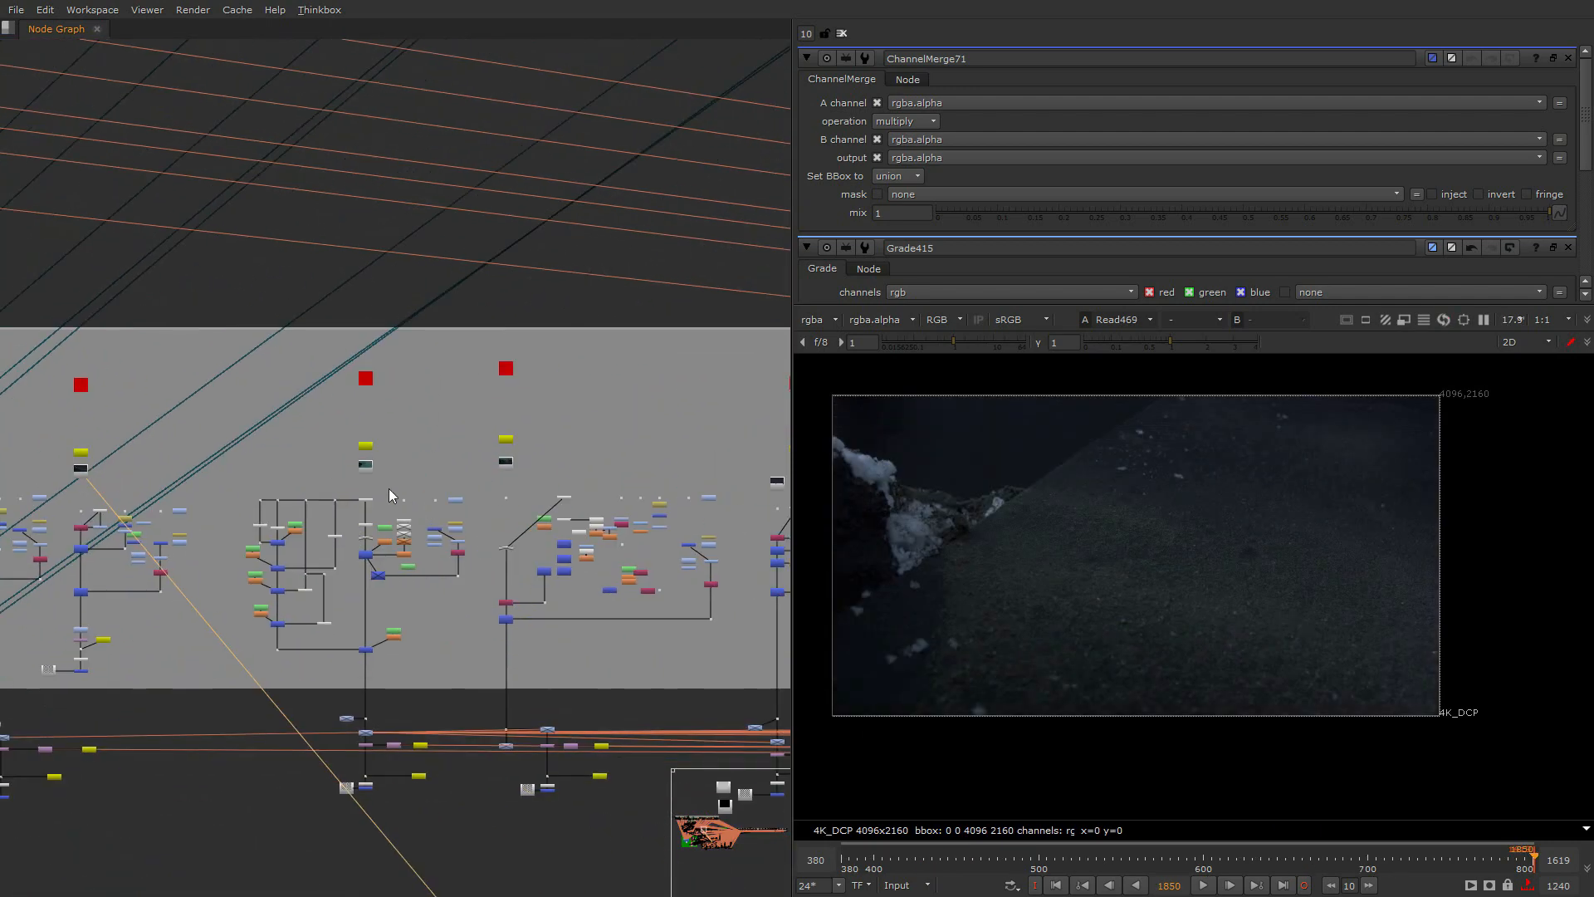
click(370, 470)
key(1)
click(506, 462)
key(1)
middle_drag(773, 541, 470, 520)
scroll(402, 545, down, 3)
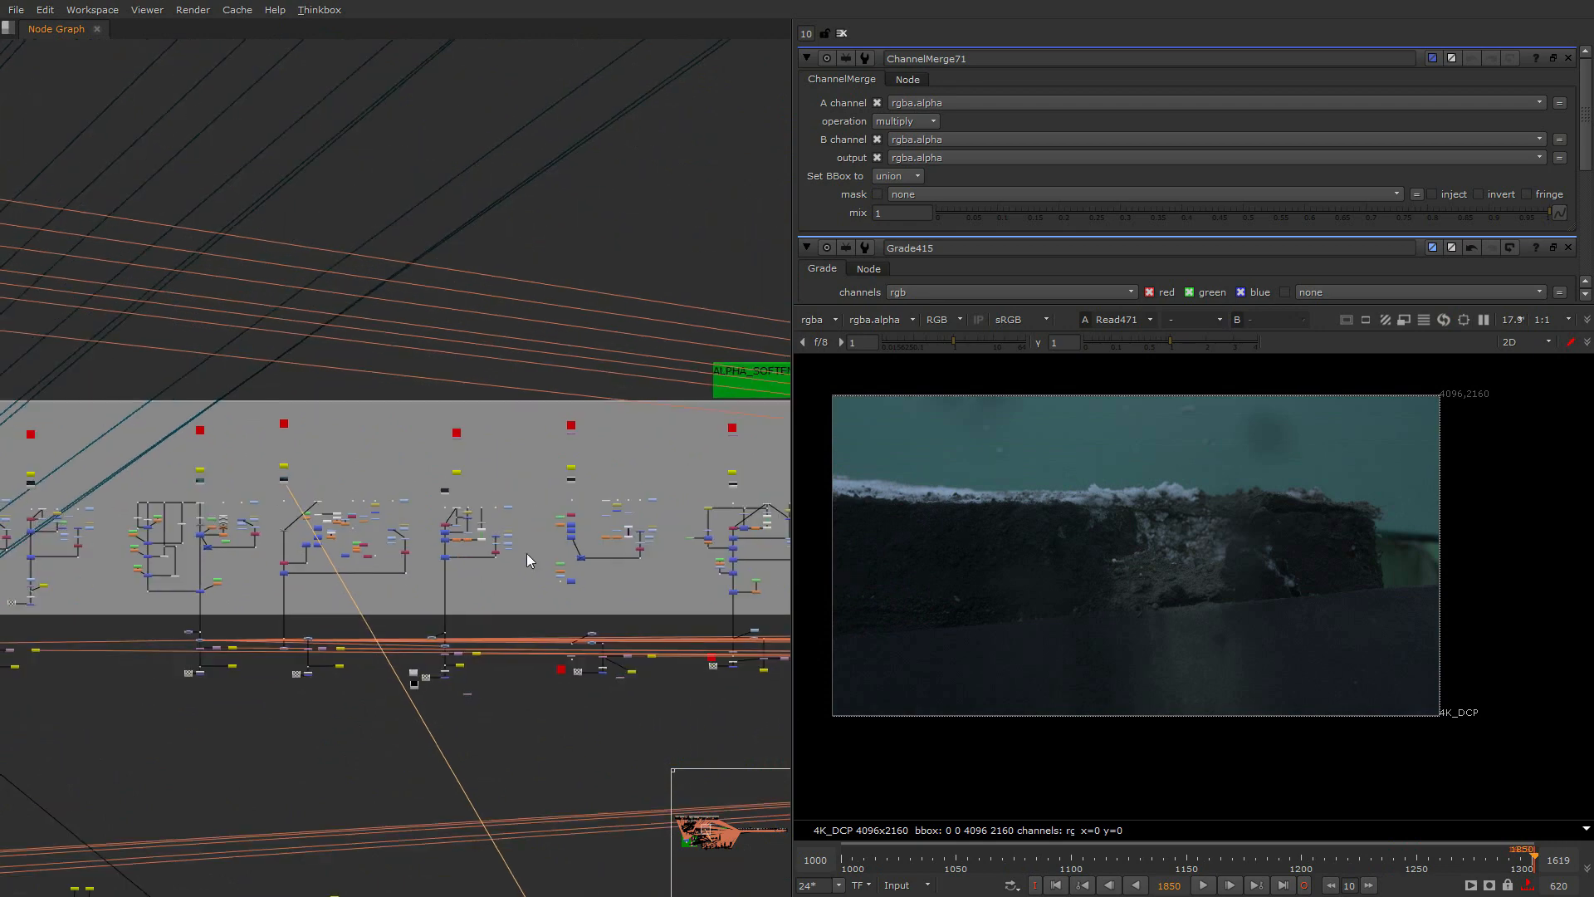
View the Read472 snow-burst footage, scrub through its frames and inspect the branch below it
click(600, 499)
key(1)
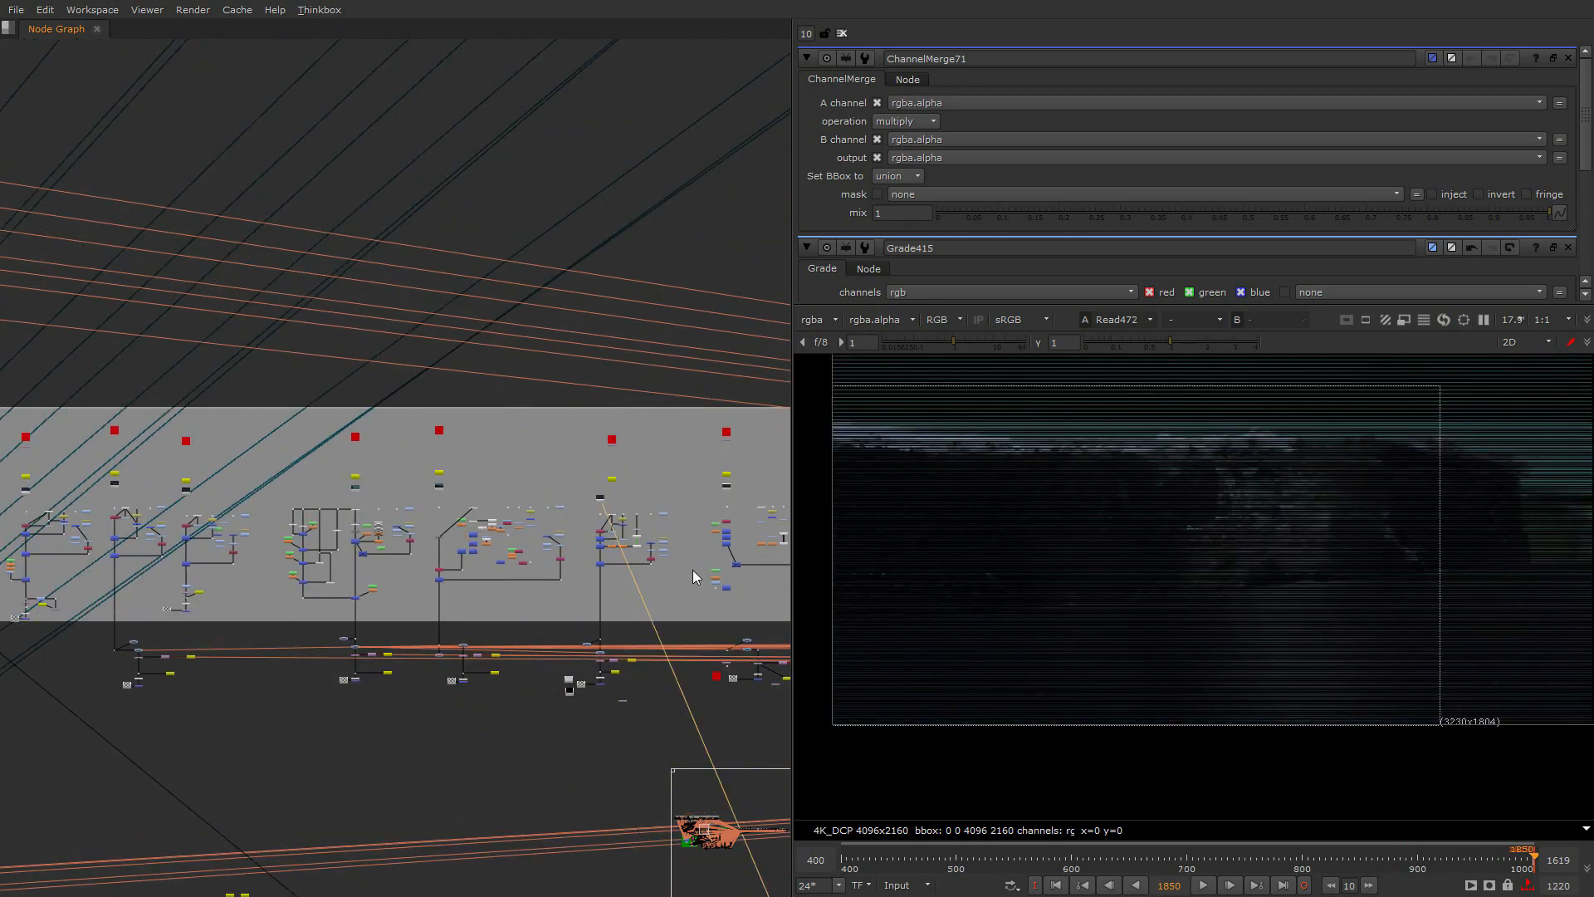
drag(964, 865, 1095, 872)
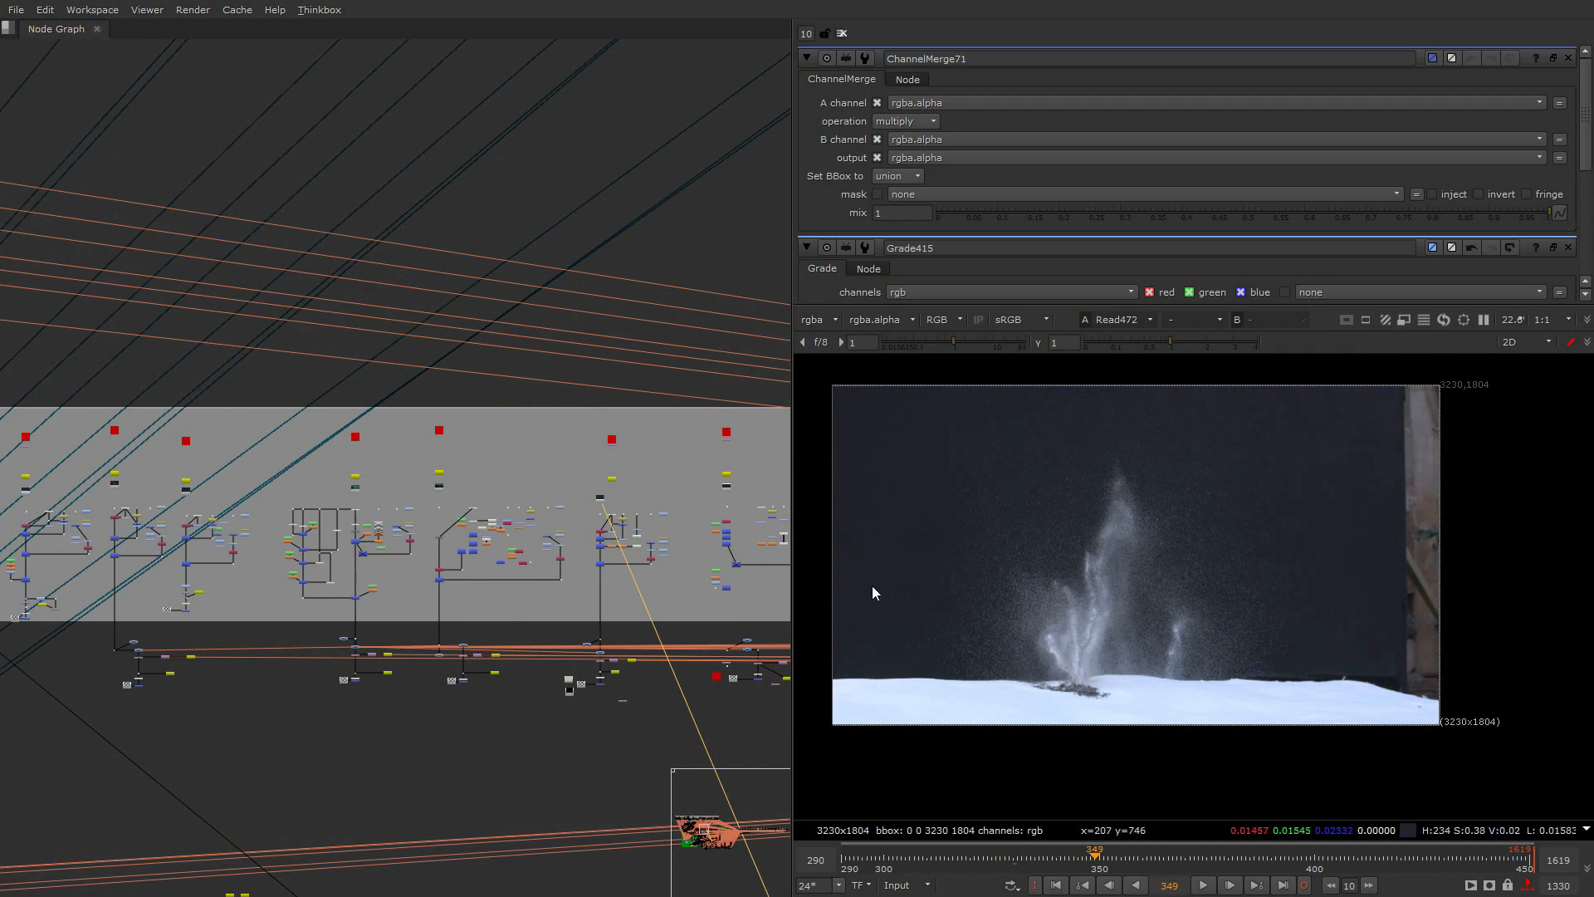
scroll(634, 495, up, 6)
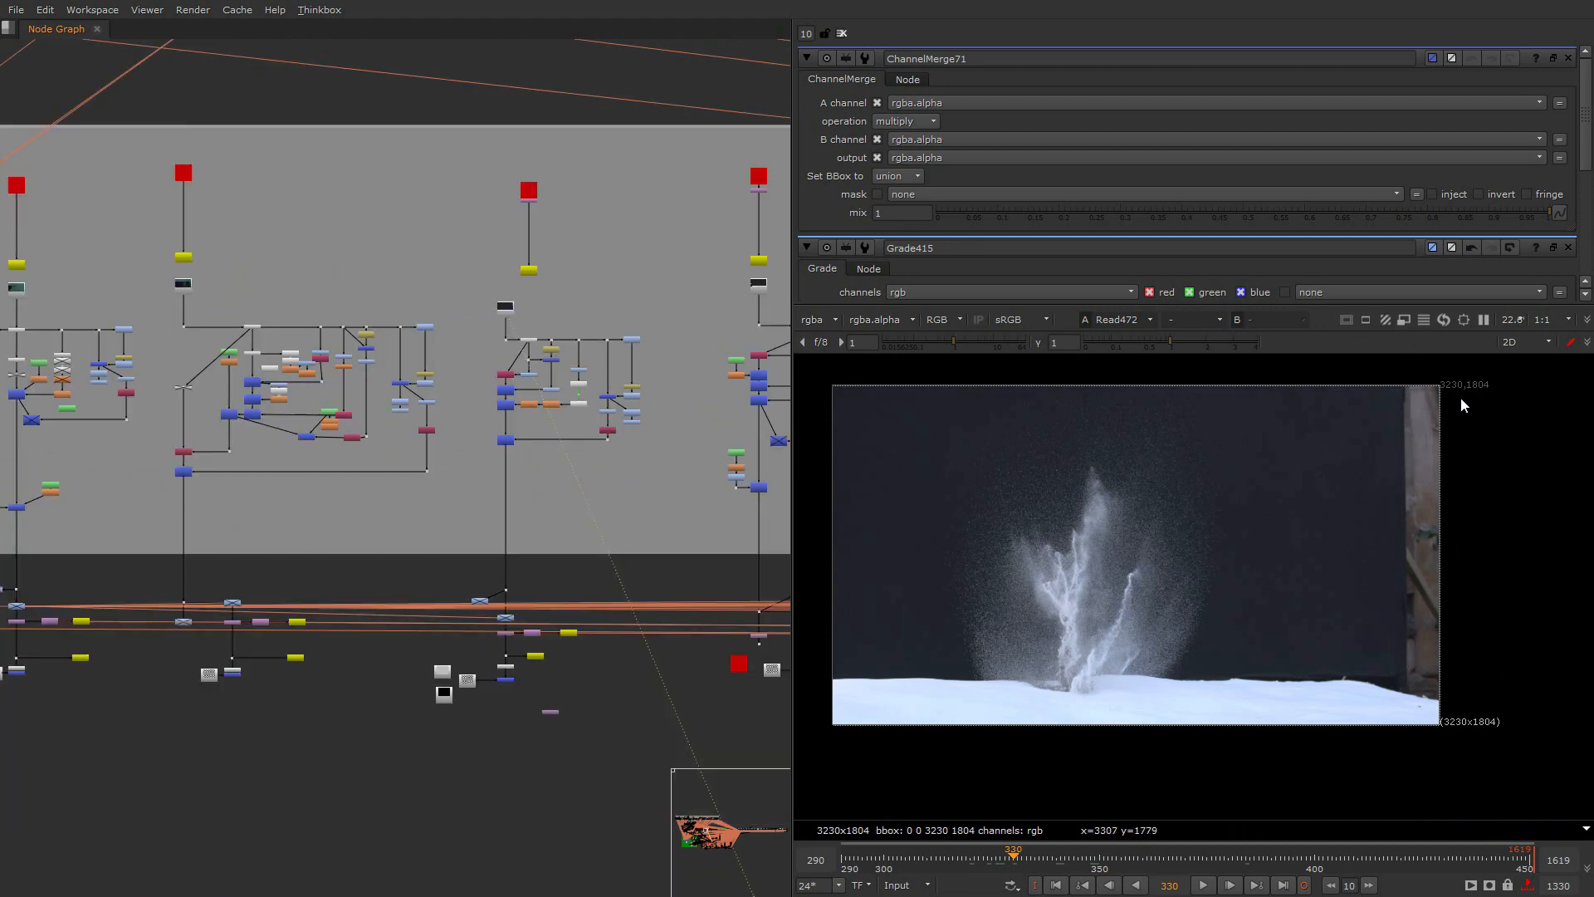
scroll(504, 609, up, 2)
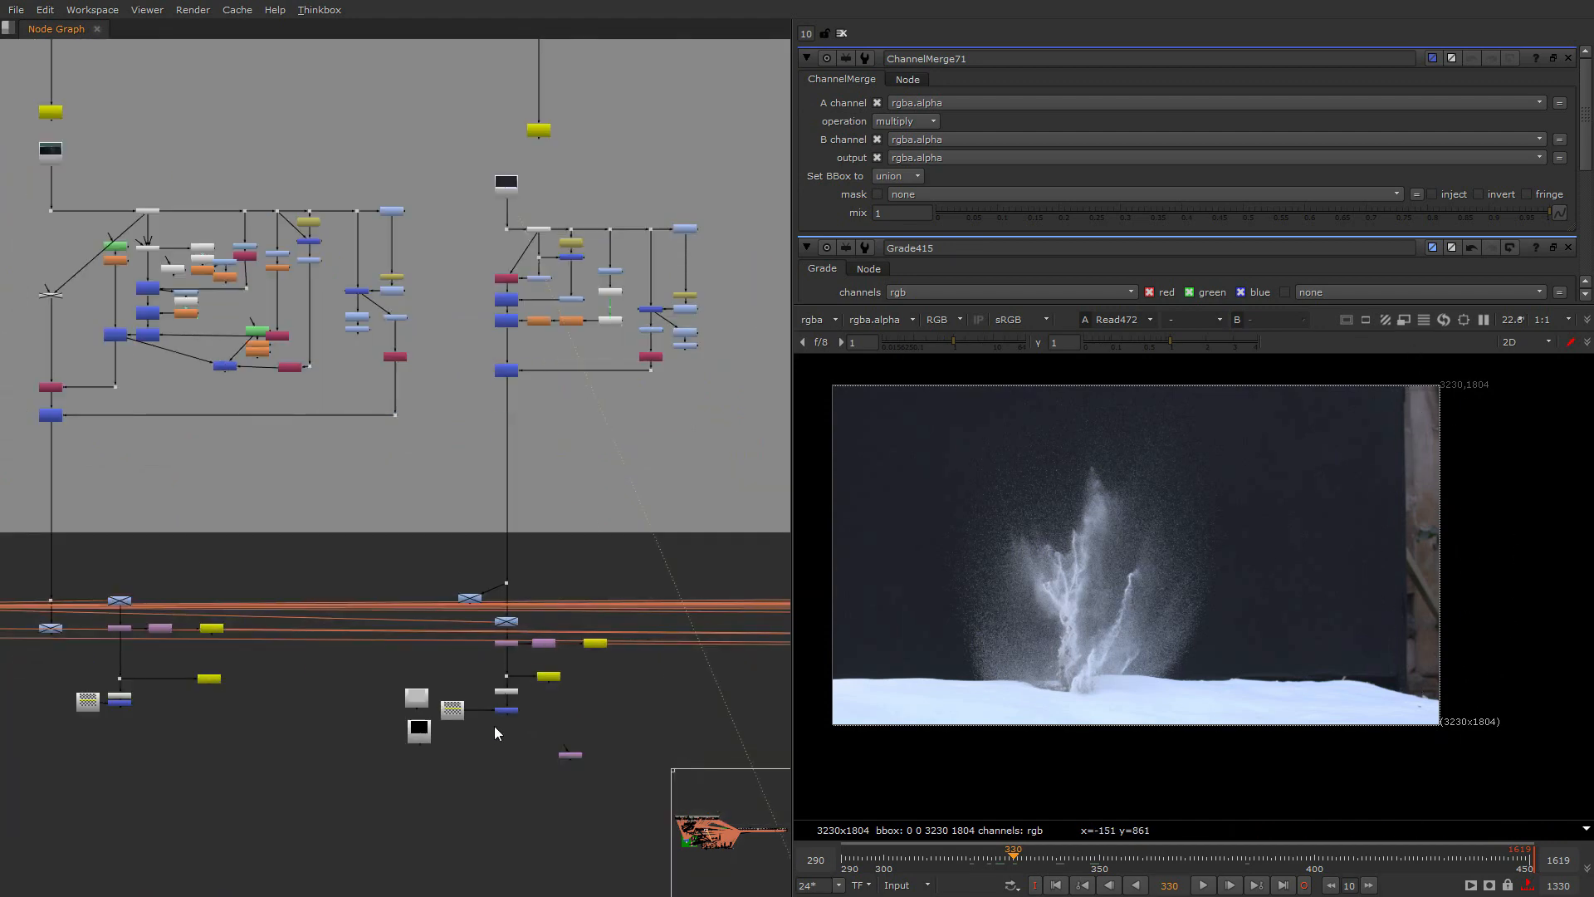
View the Crop140 output of the snow burst at frame 342 and check its alpha channel
scroll(495, 727, up, 2)
key(1)
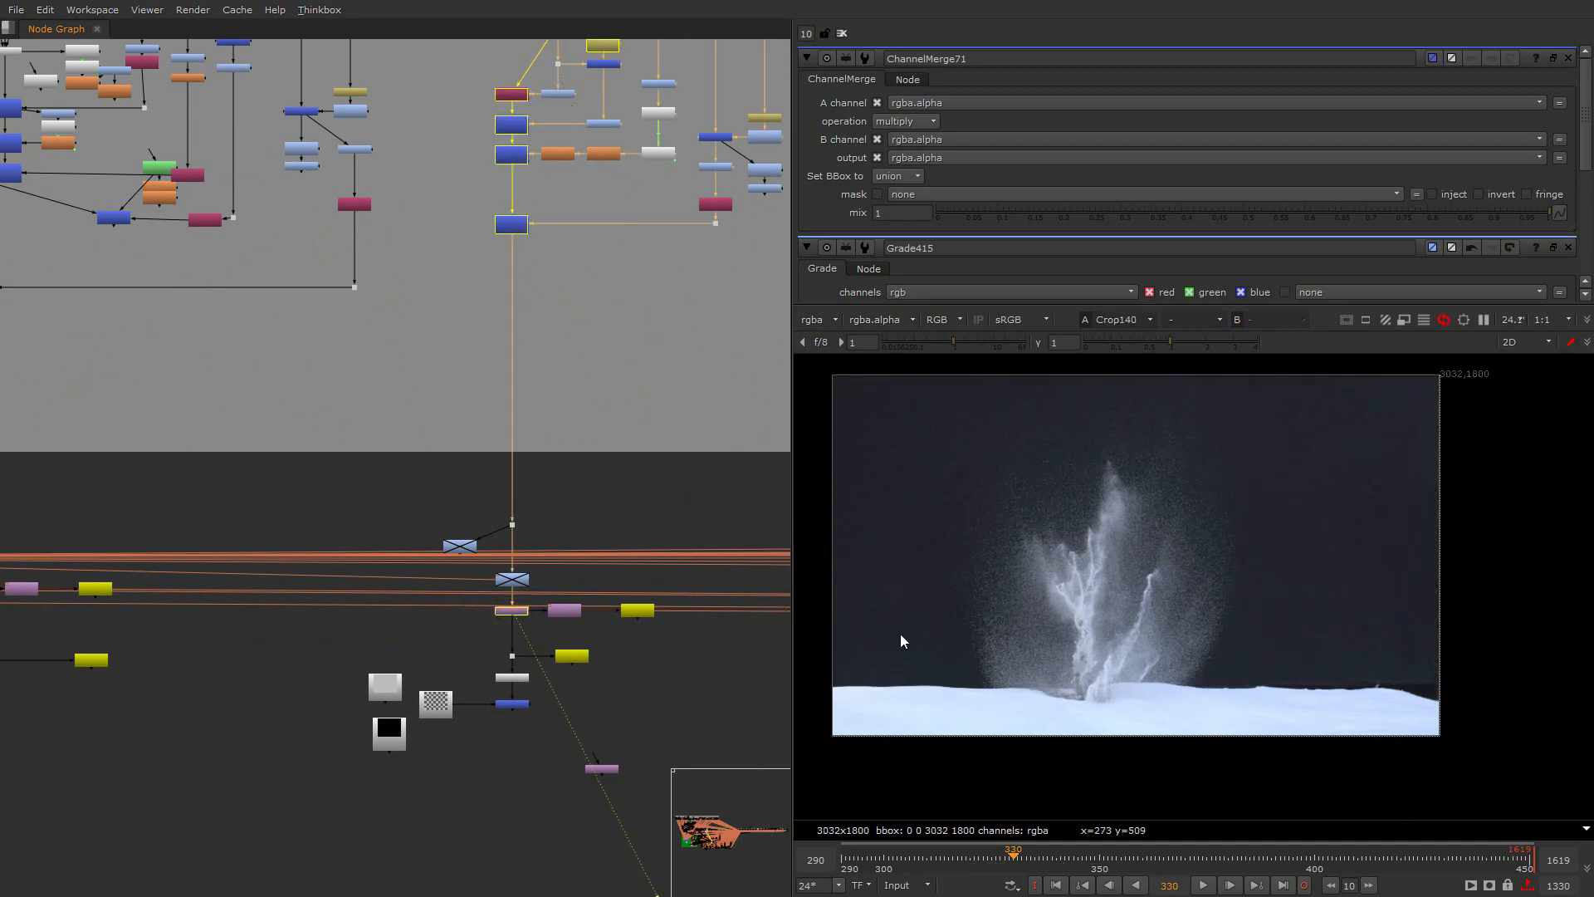
middle_drag(1153, 633, 1199, 640)
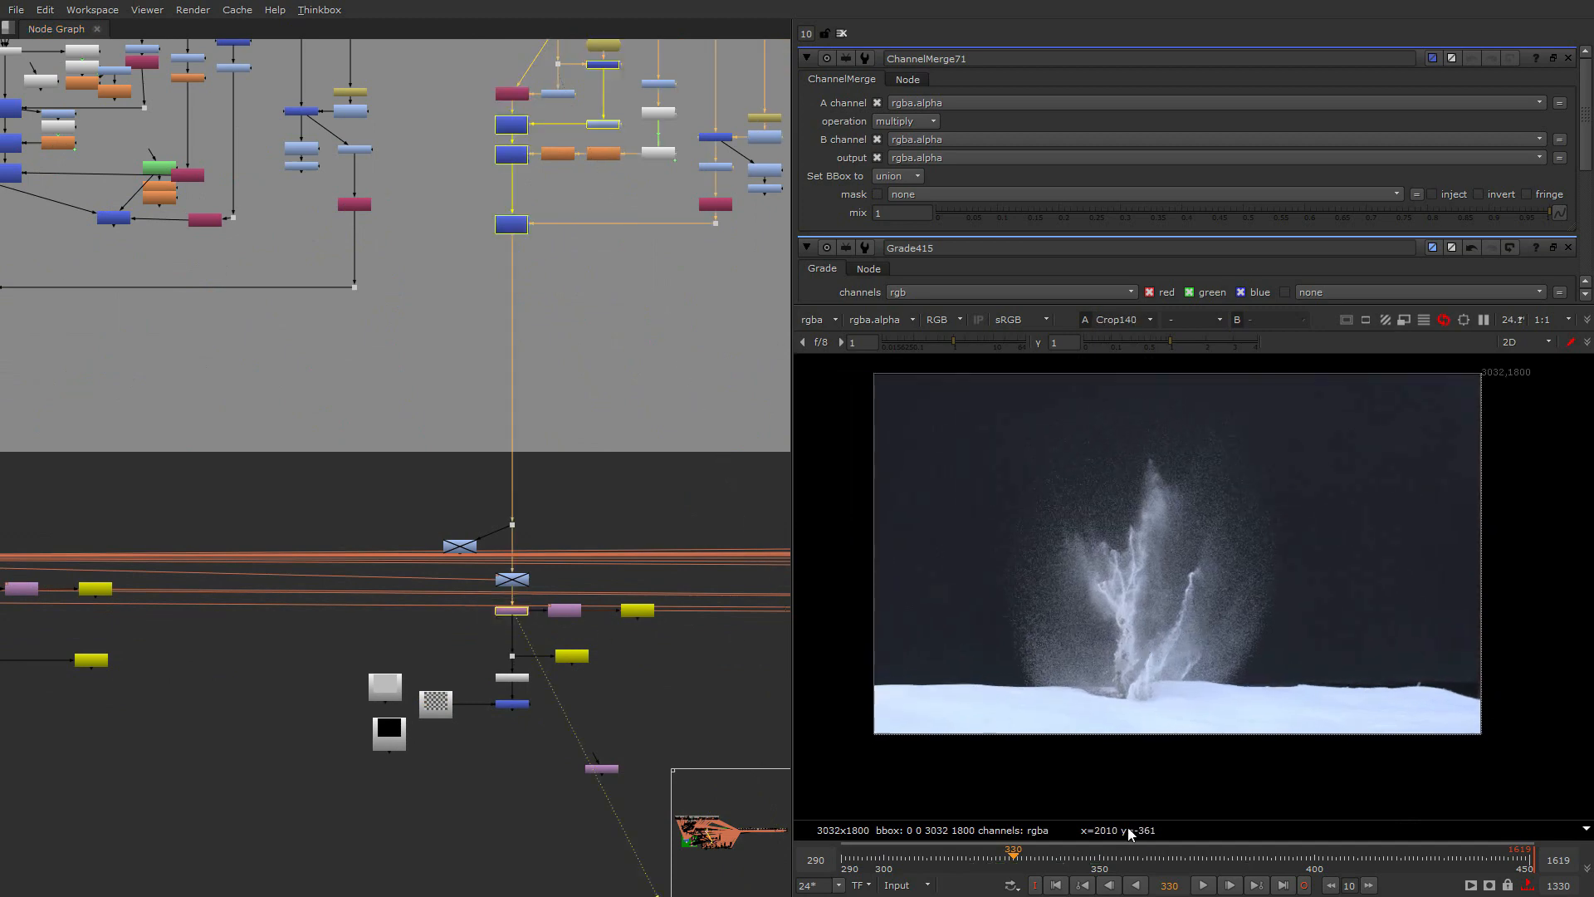
click(1021, 865)
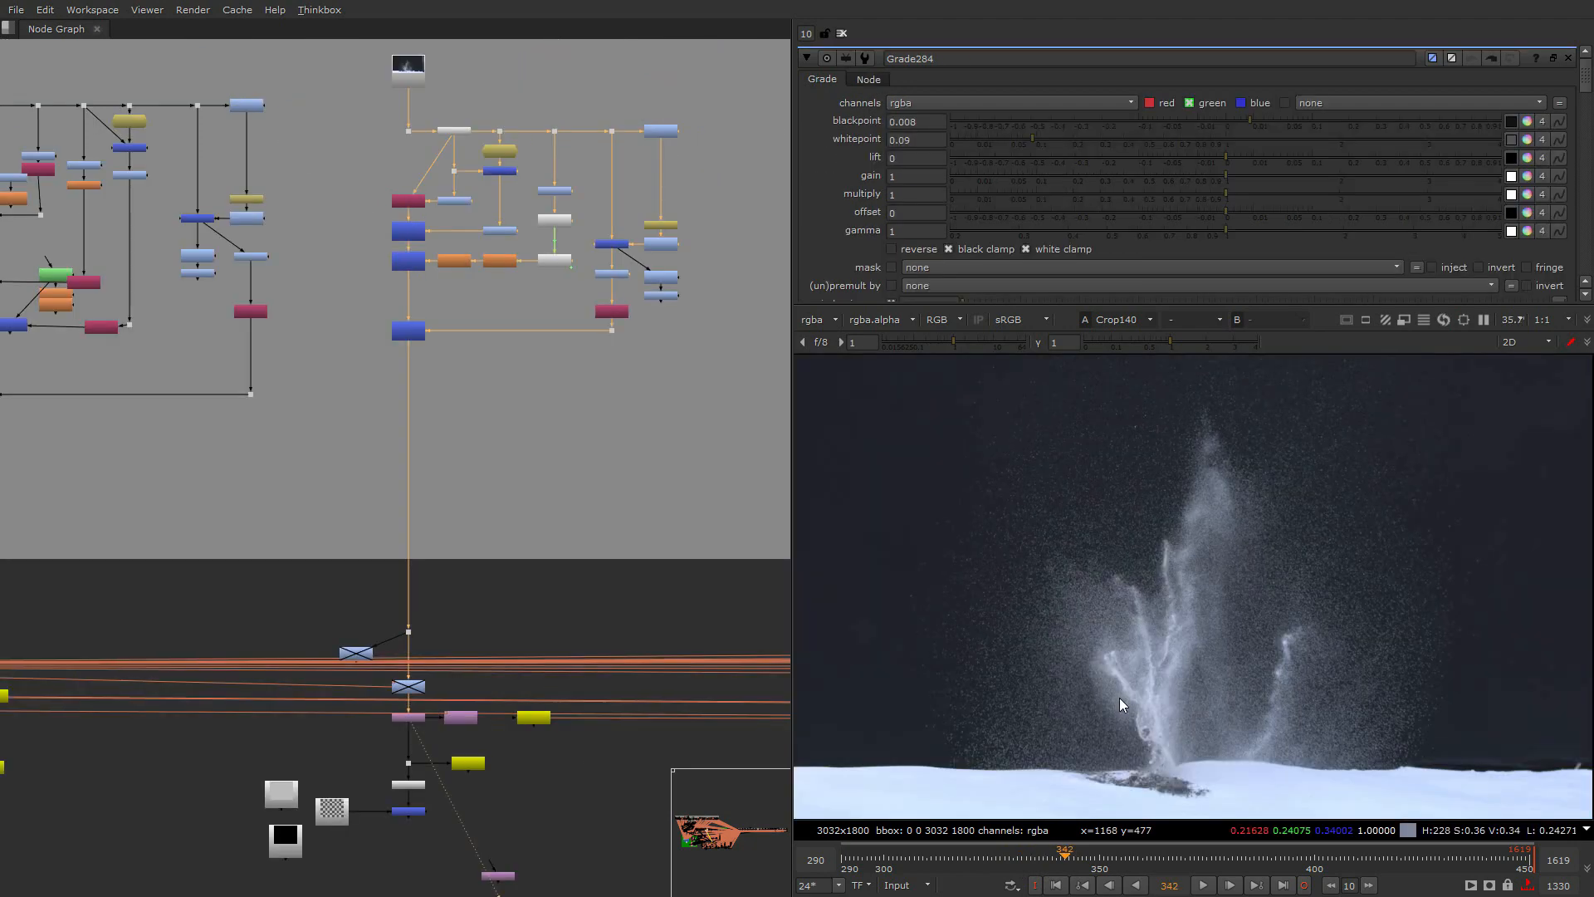
key(a)
key(a)
middle_drag(454, 833, 469, 757)
scroll(470, 757, up, 1)
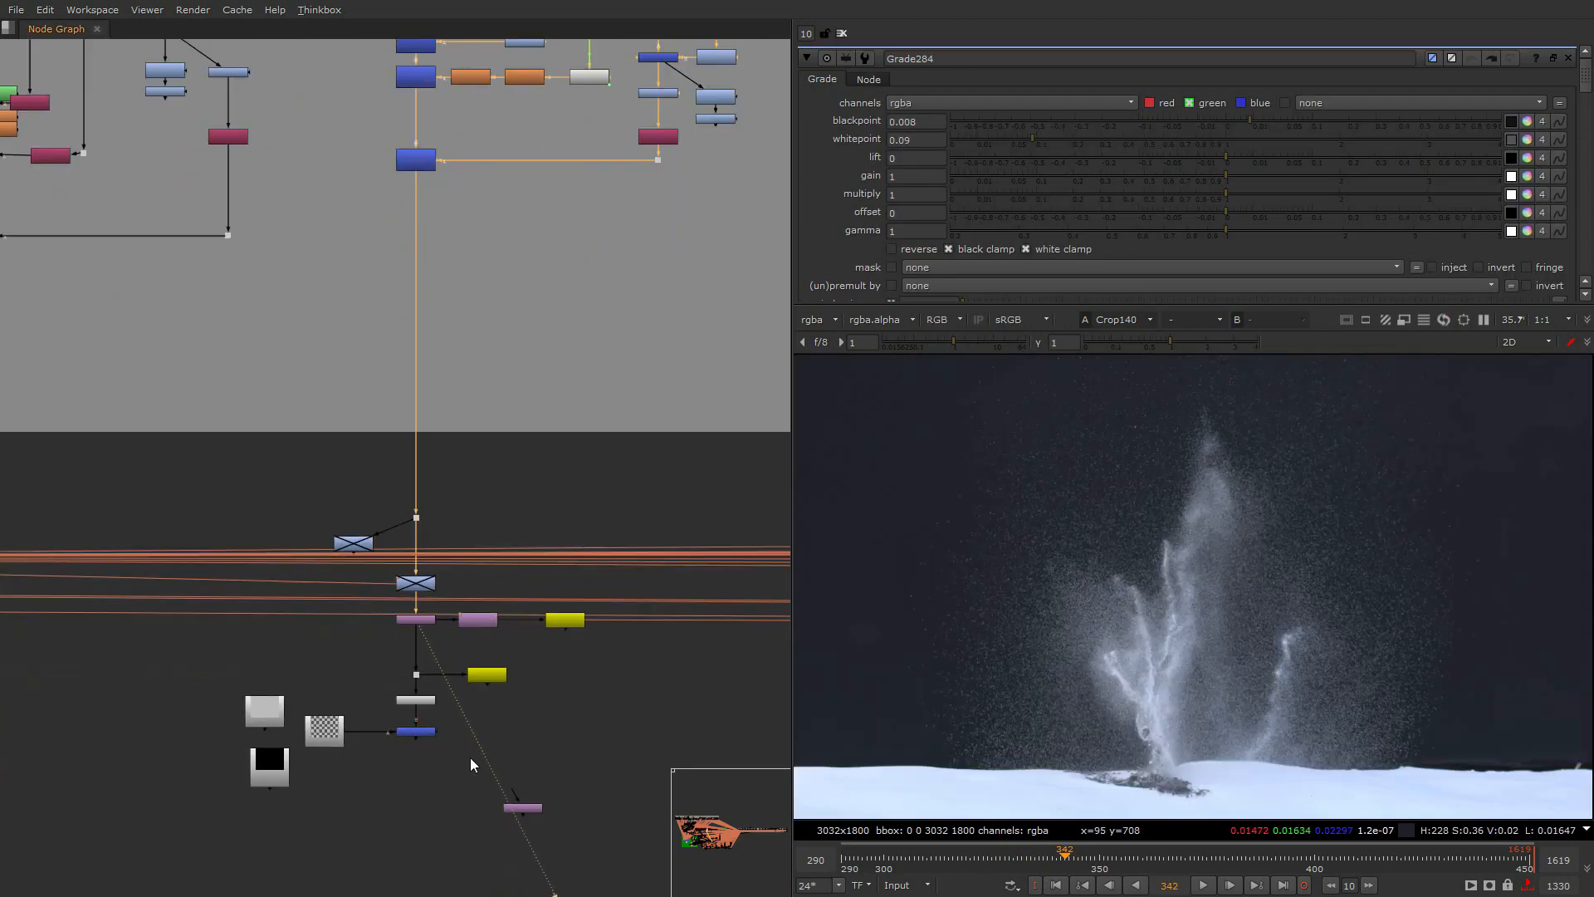
View the Premult49 result and its alpha, and compare it with the unpremultiplied image at Dot411
click(377, 691)
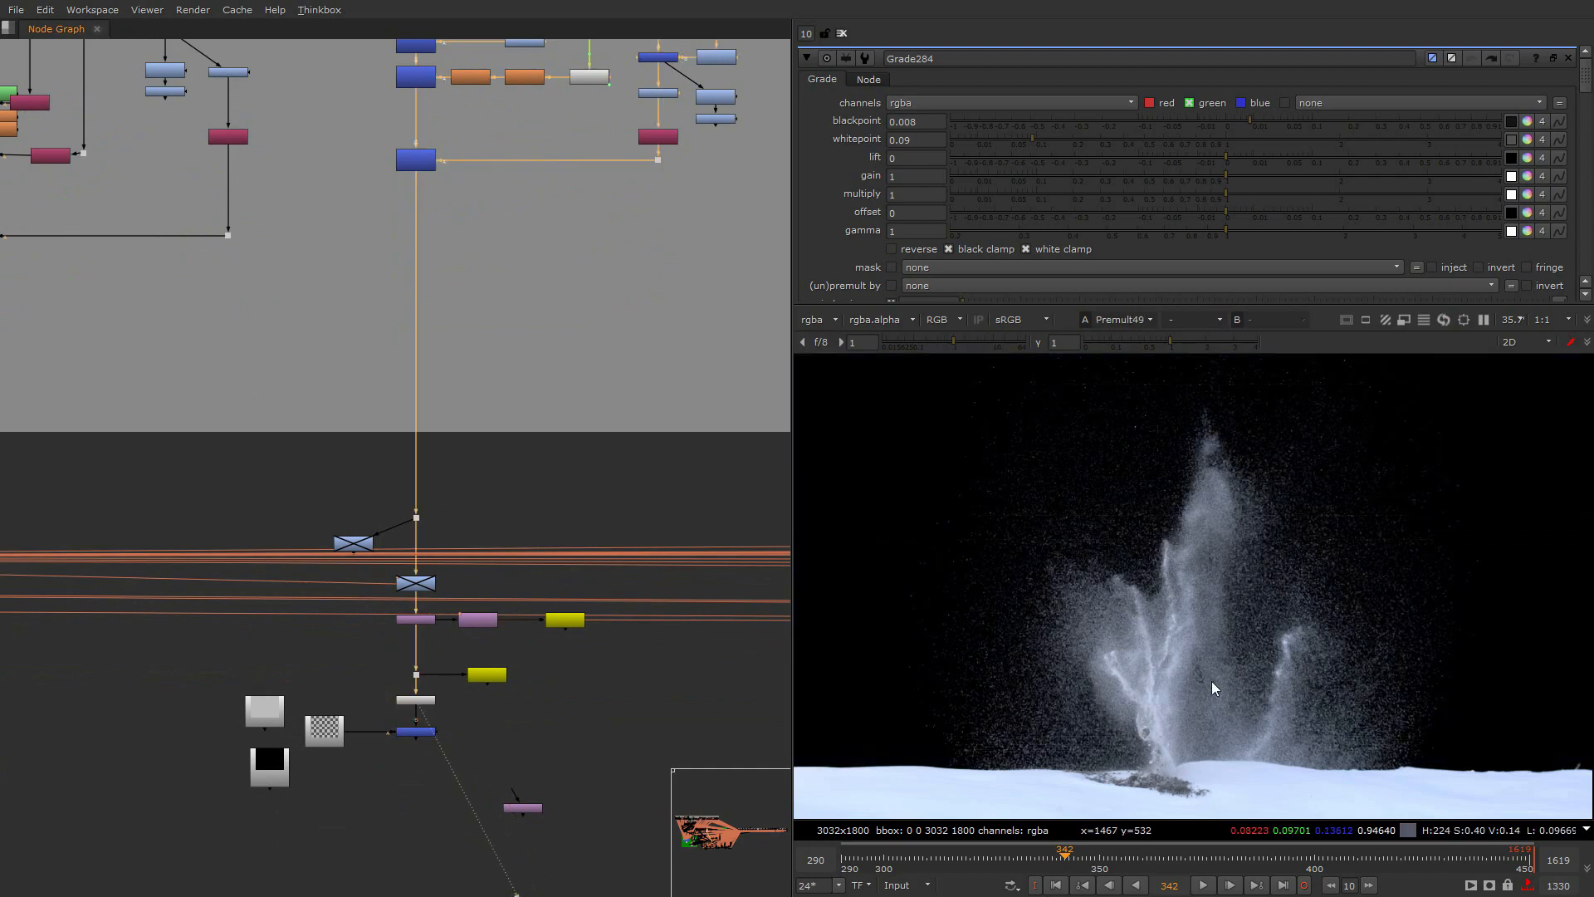
key(a)
key(a)
drag(391, 681, 391, 681)
key(1)
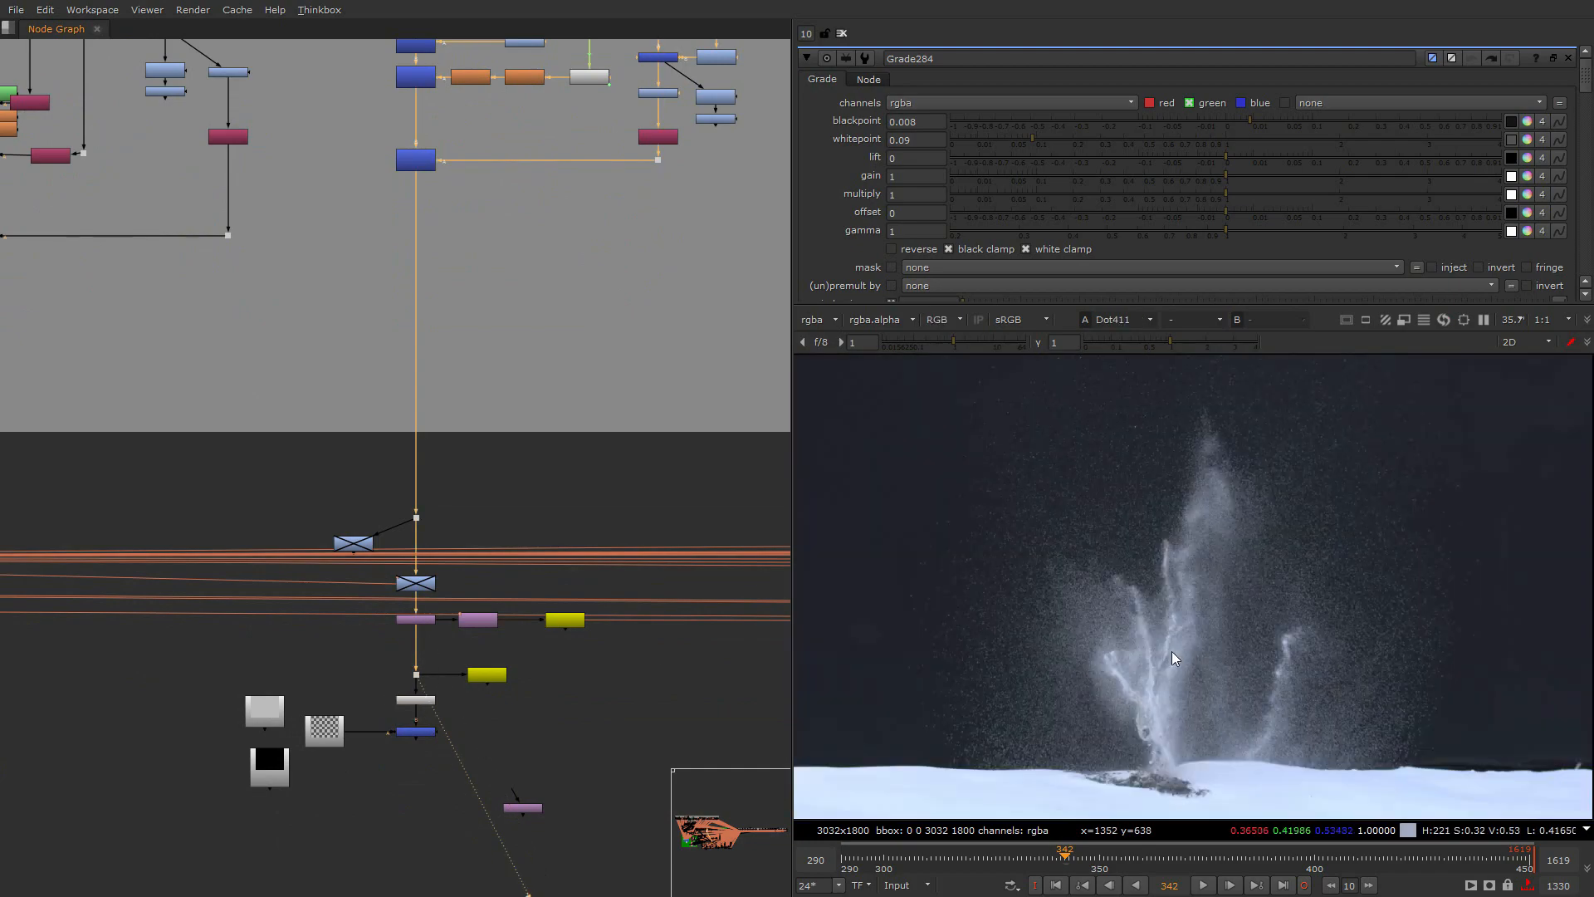
View the Merge409 result to inspect the keyed snow burst over the checkerboard up close
click(415, 731)
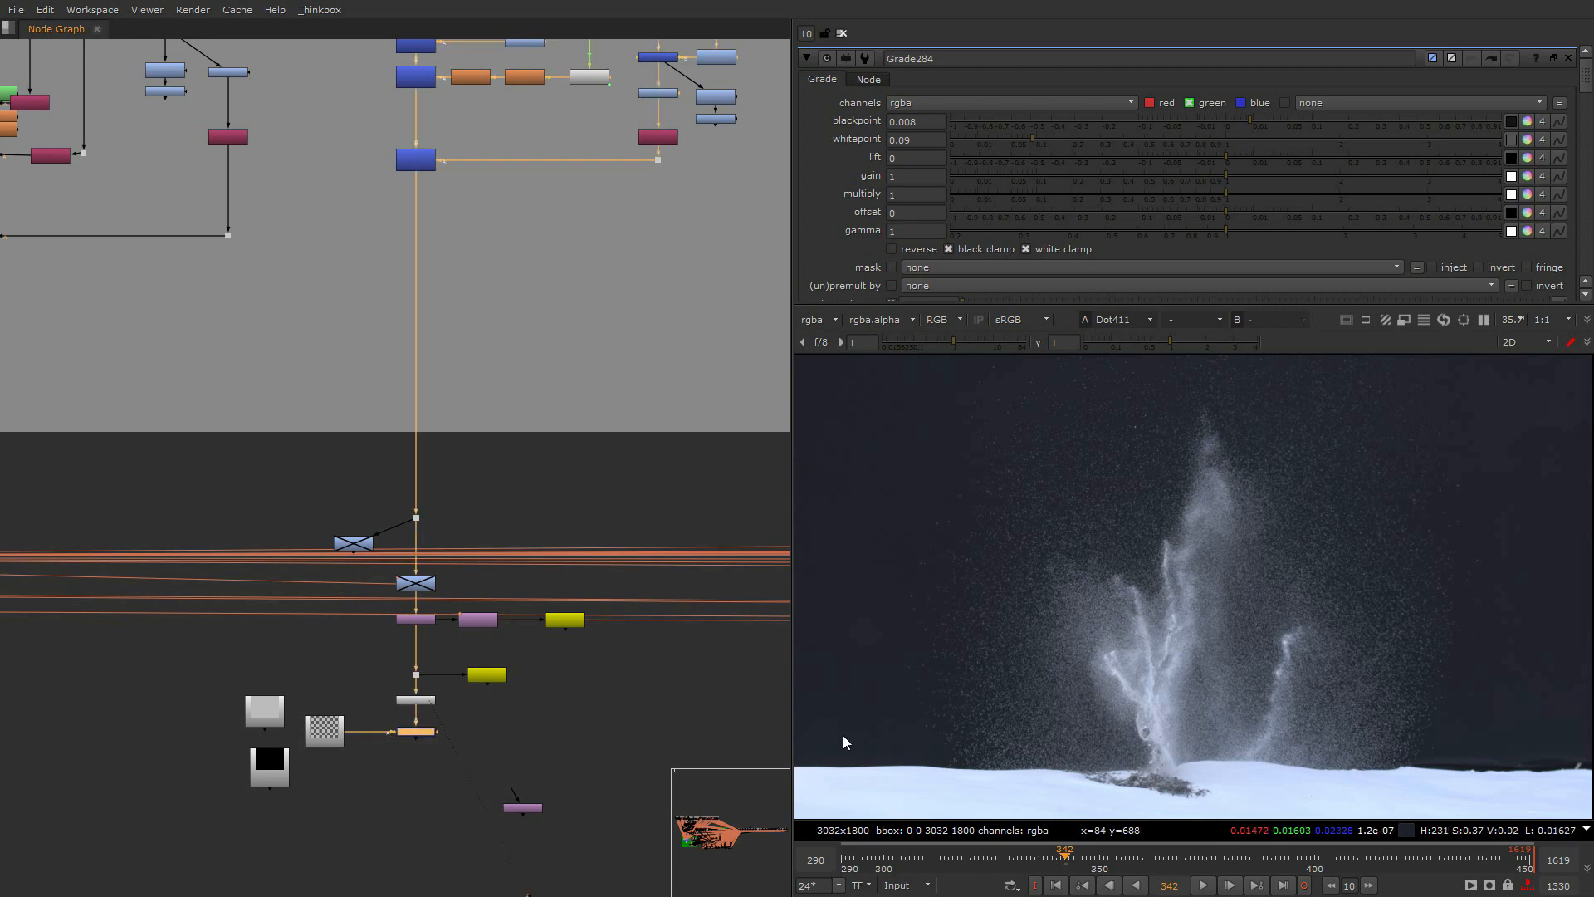
key(1)
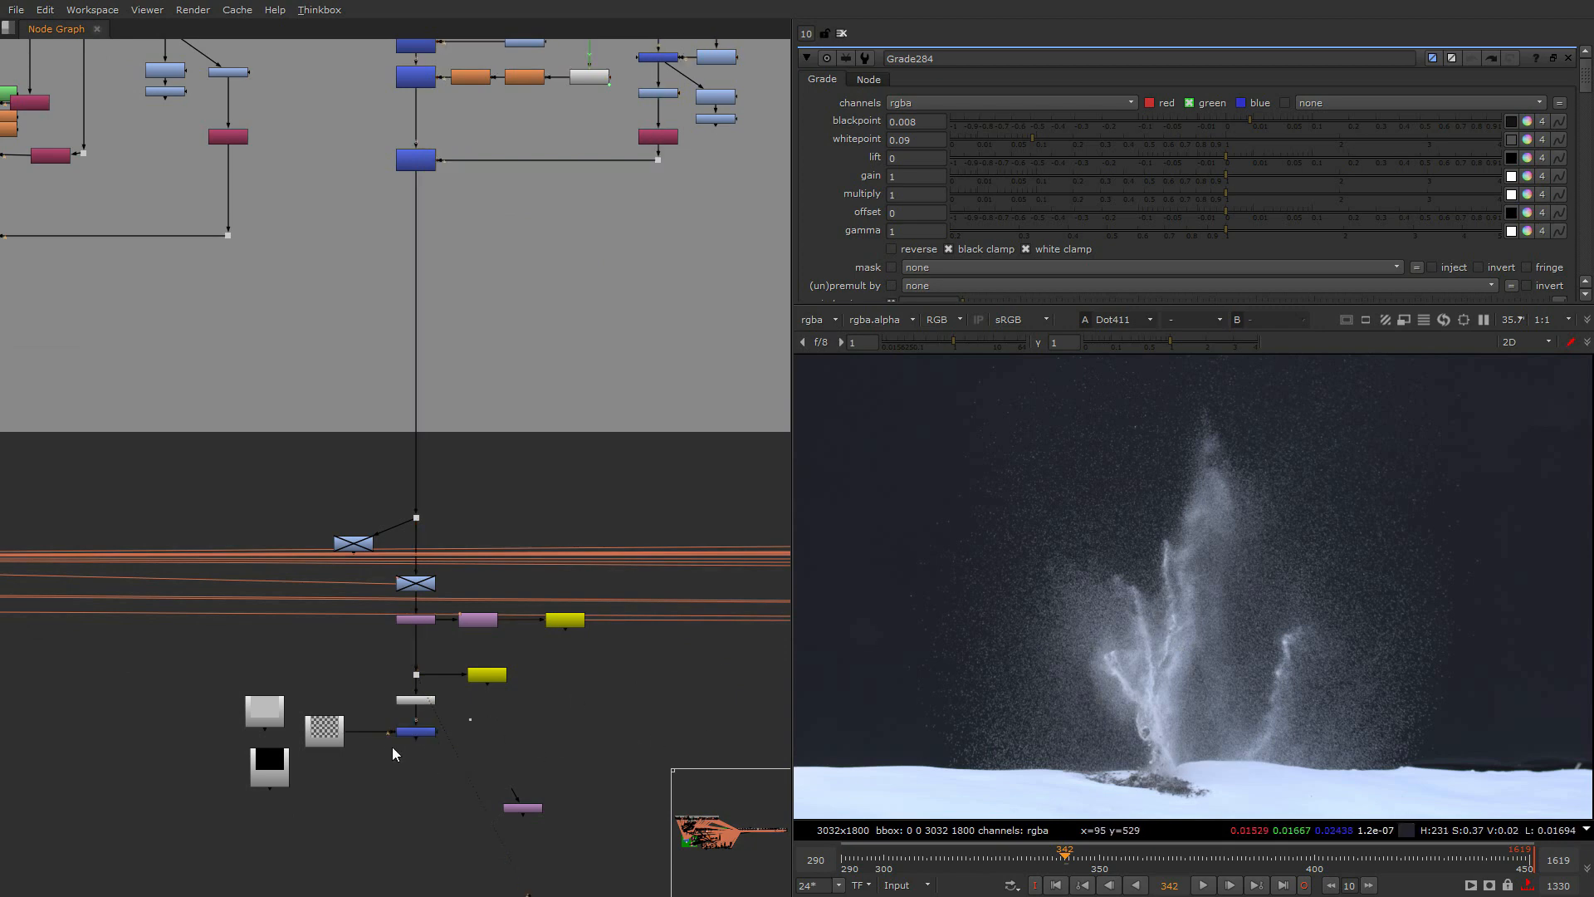
click(392, 746)
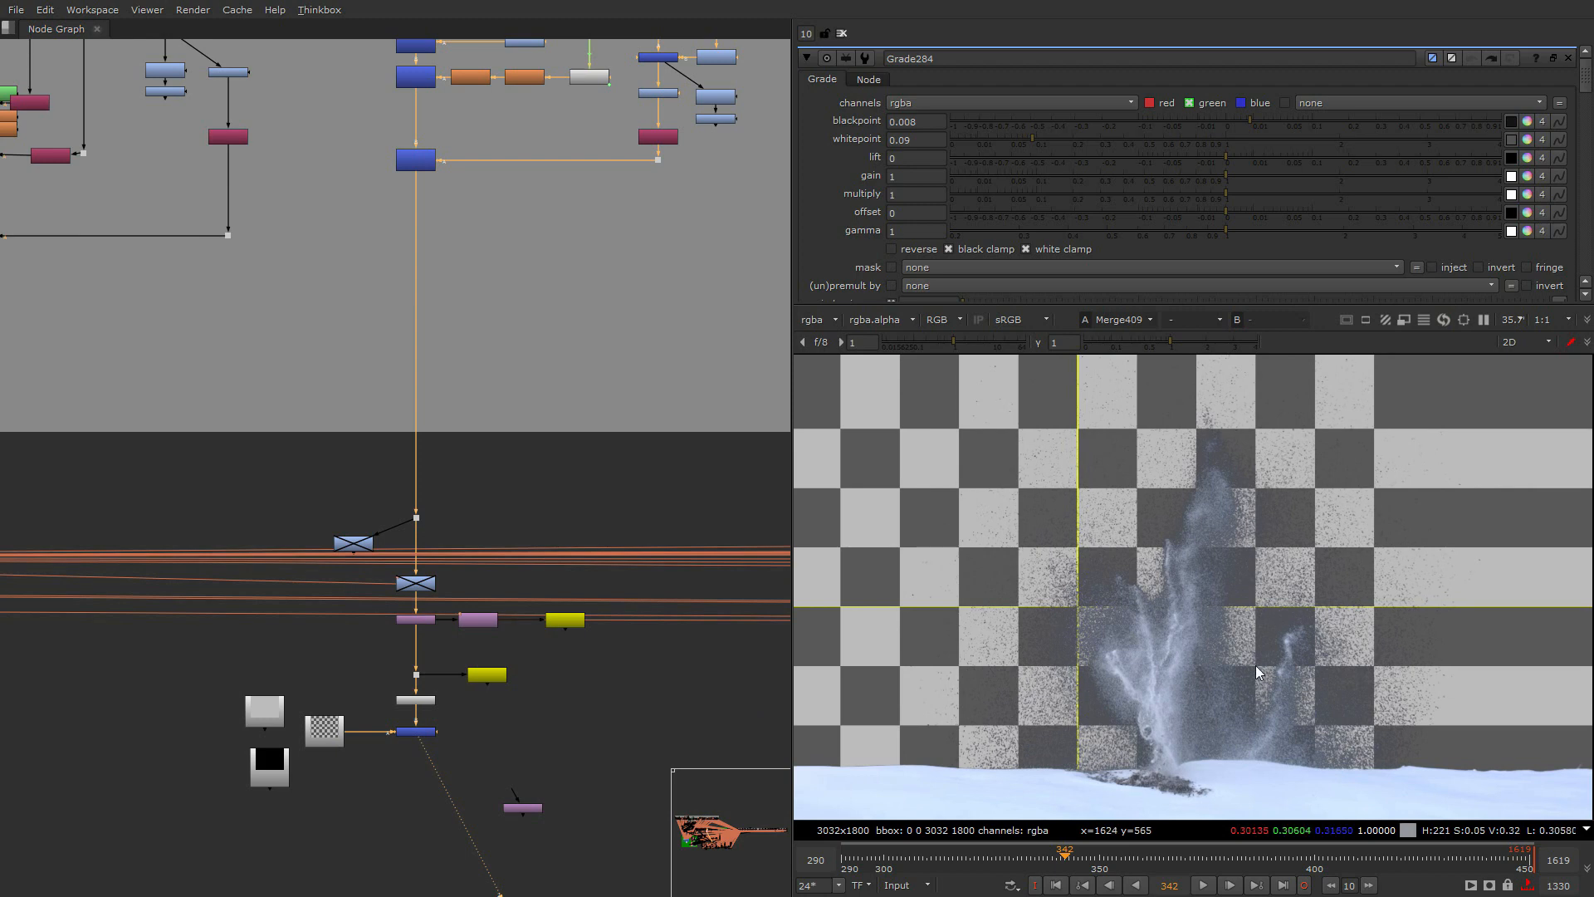
scroll(1411, 670, up, 3)
middle_drag(1351, 641, 1312, 651)
scroll(324, 729, up, 3)
Insert a Grade node directly above Premult49 and set its gamma to 1.8
key(g)
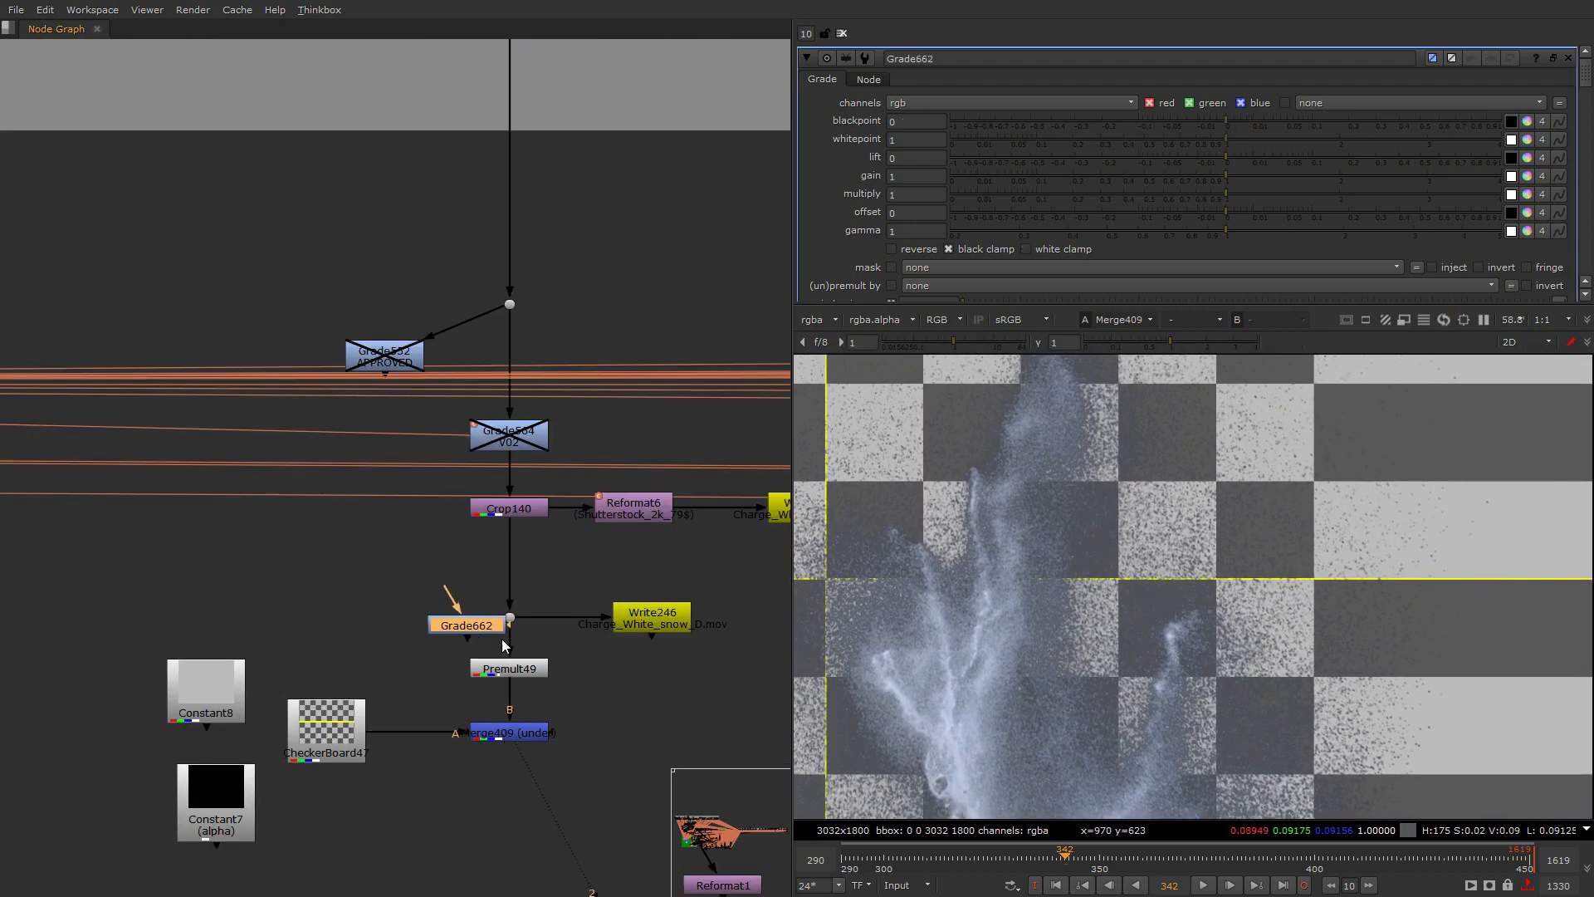
drag(466, 630, 516, 643)
click(1323, 230)
scroll(1275, 392, down, 2)
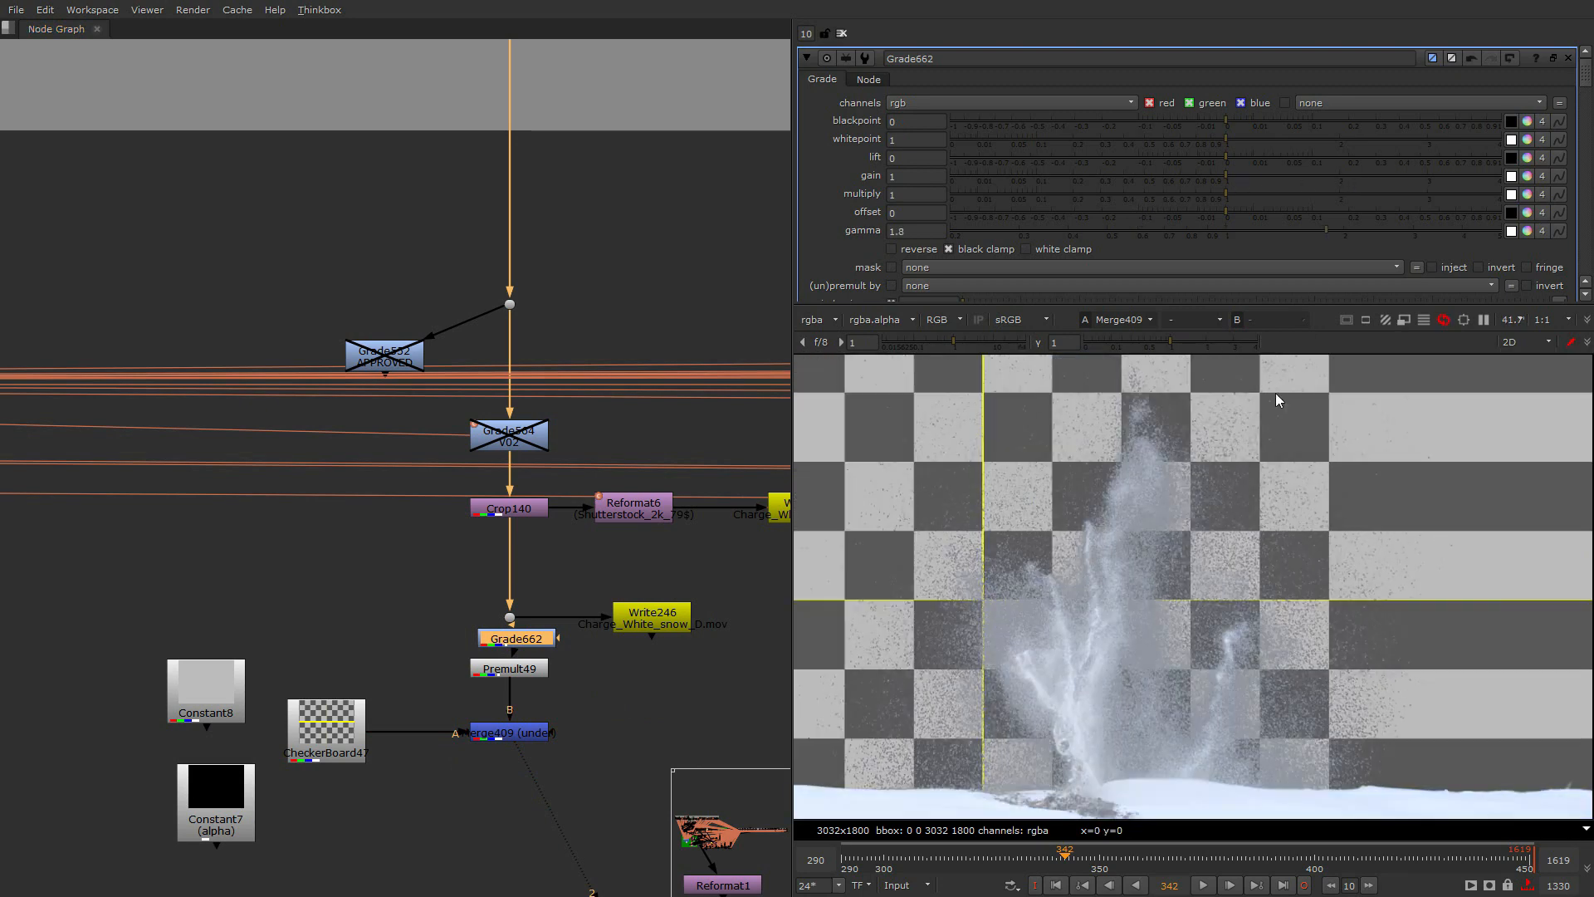
middle_drag(1174, 716, 1217, 678)
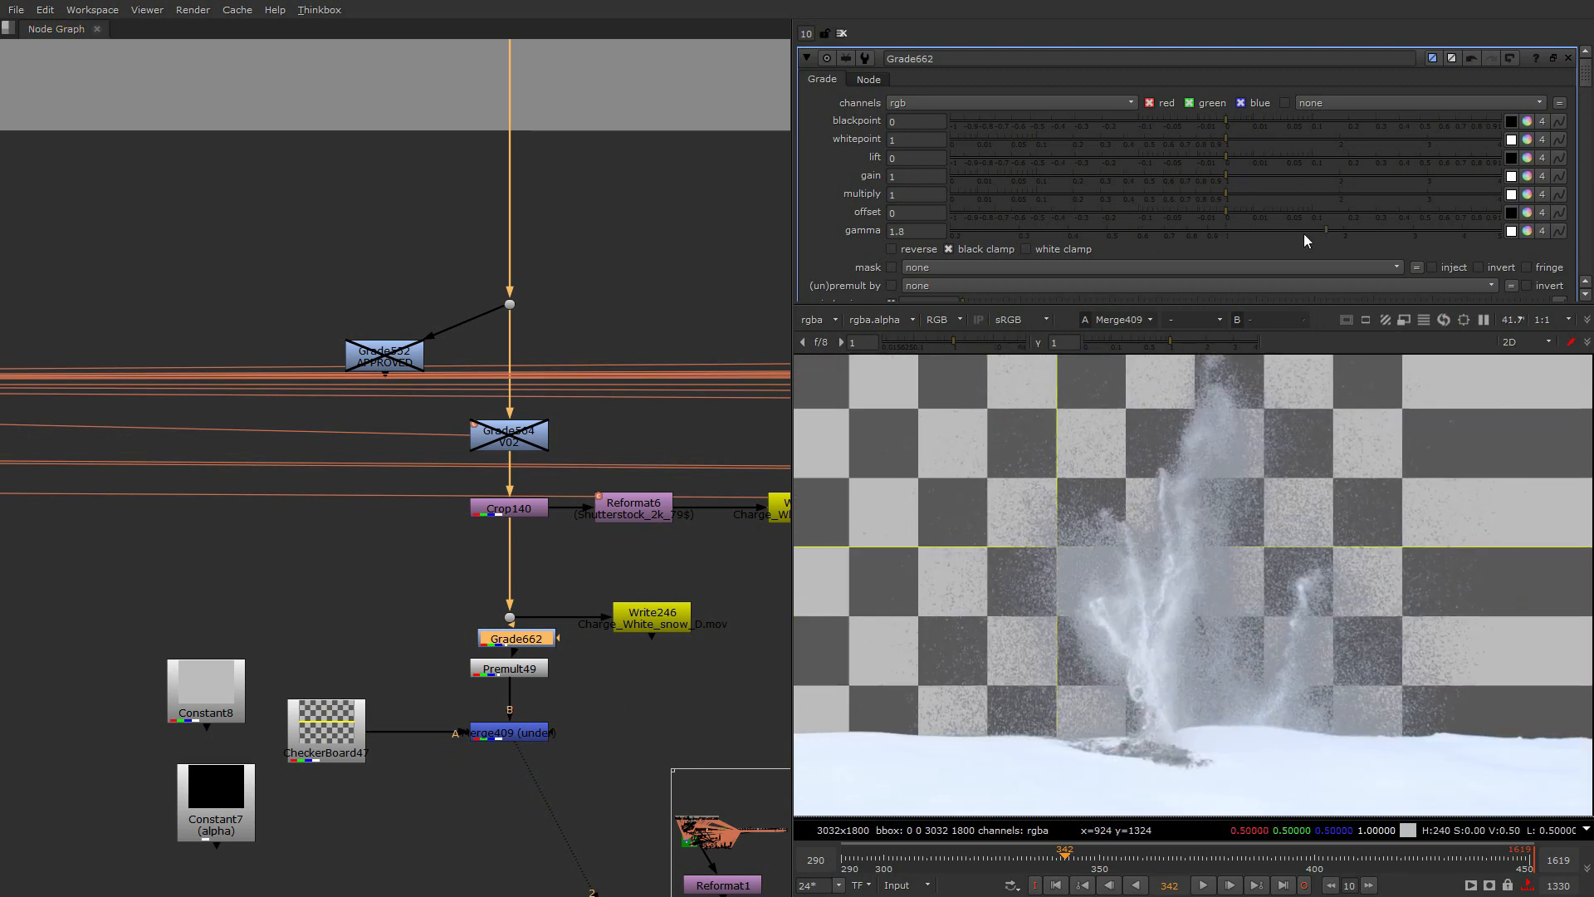
Disable the Grade node above Premult49 and view the ungraded footage at Dot411
key(d)
click(510, 617)
key(1)
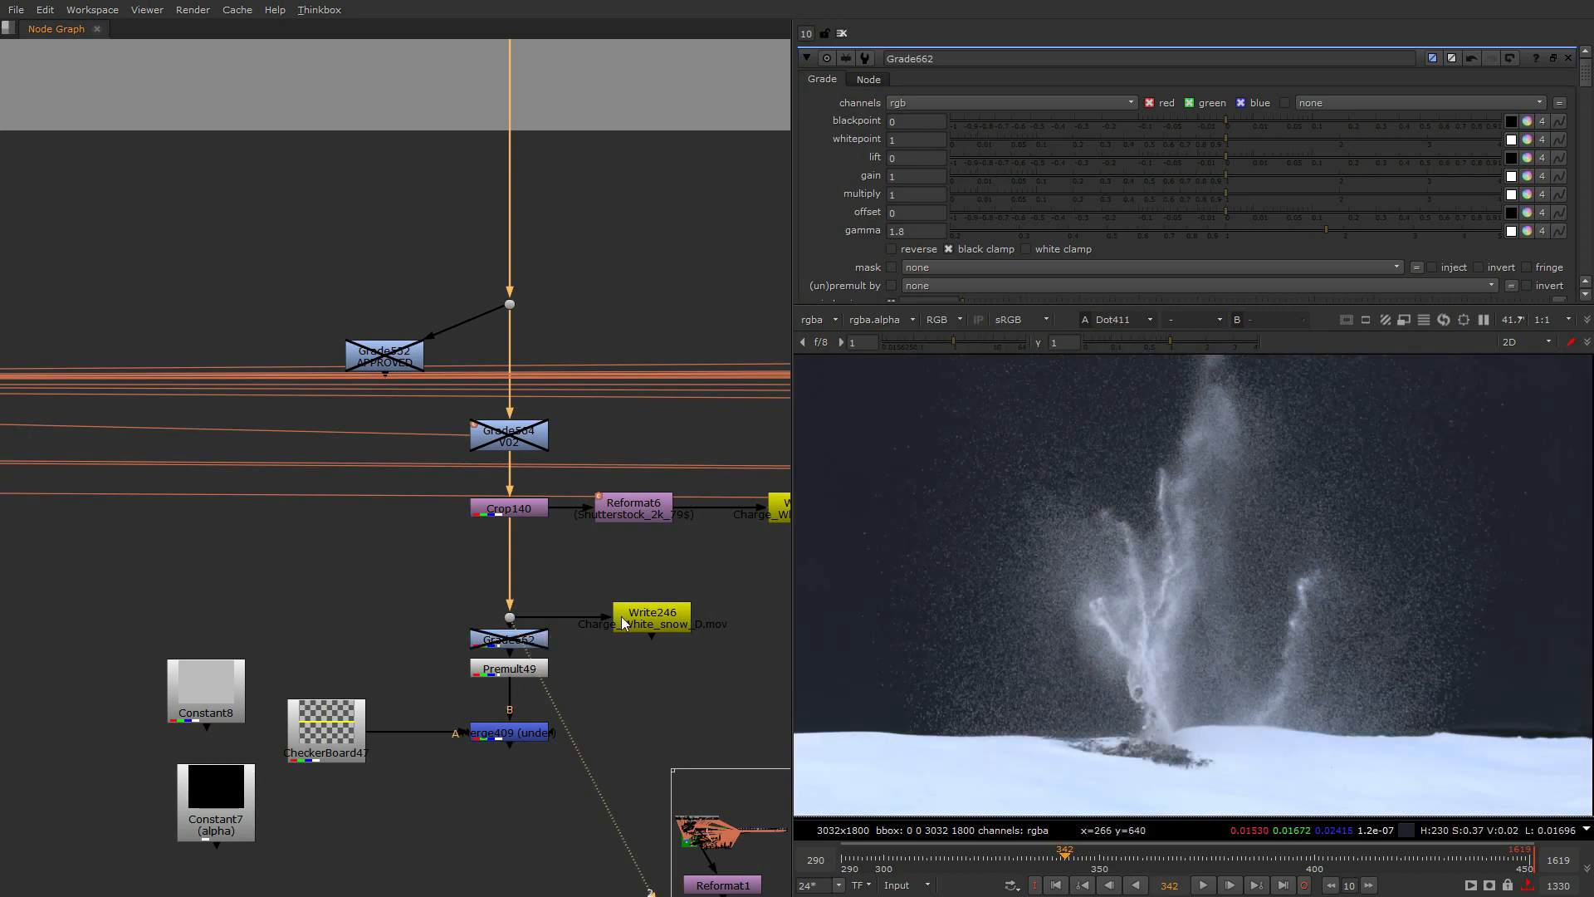
scroll(621, 616, down, 1)
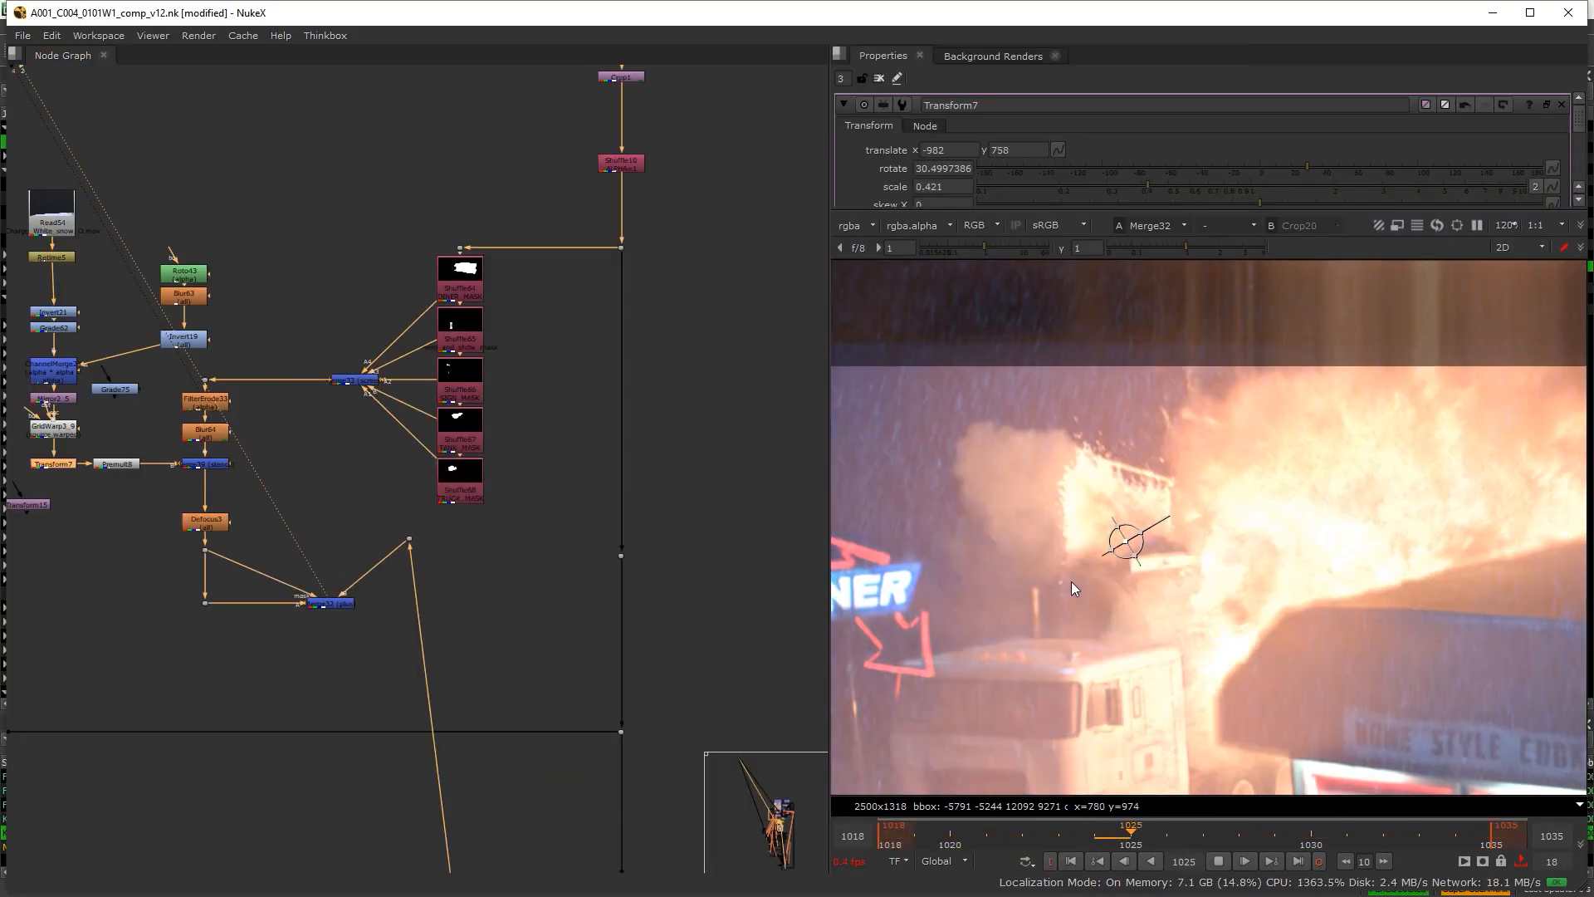
In the A001_C004_0101W1_comp_v12.nk script, close the Transform7 properties and preview the explosion composite
click(1558, 103)
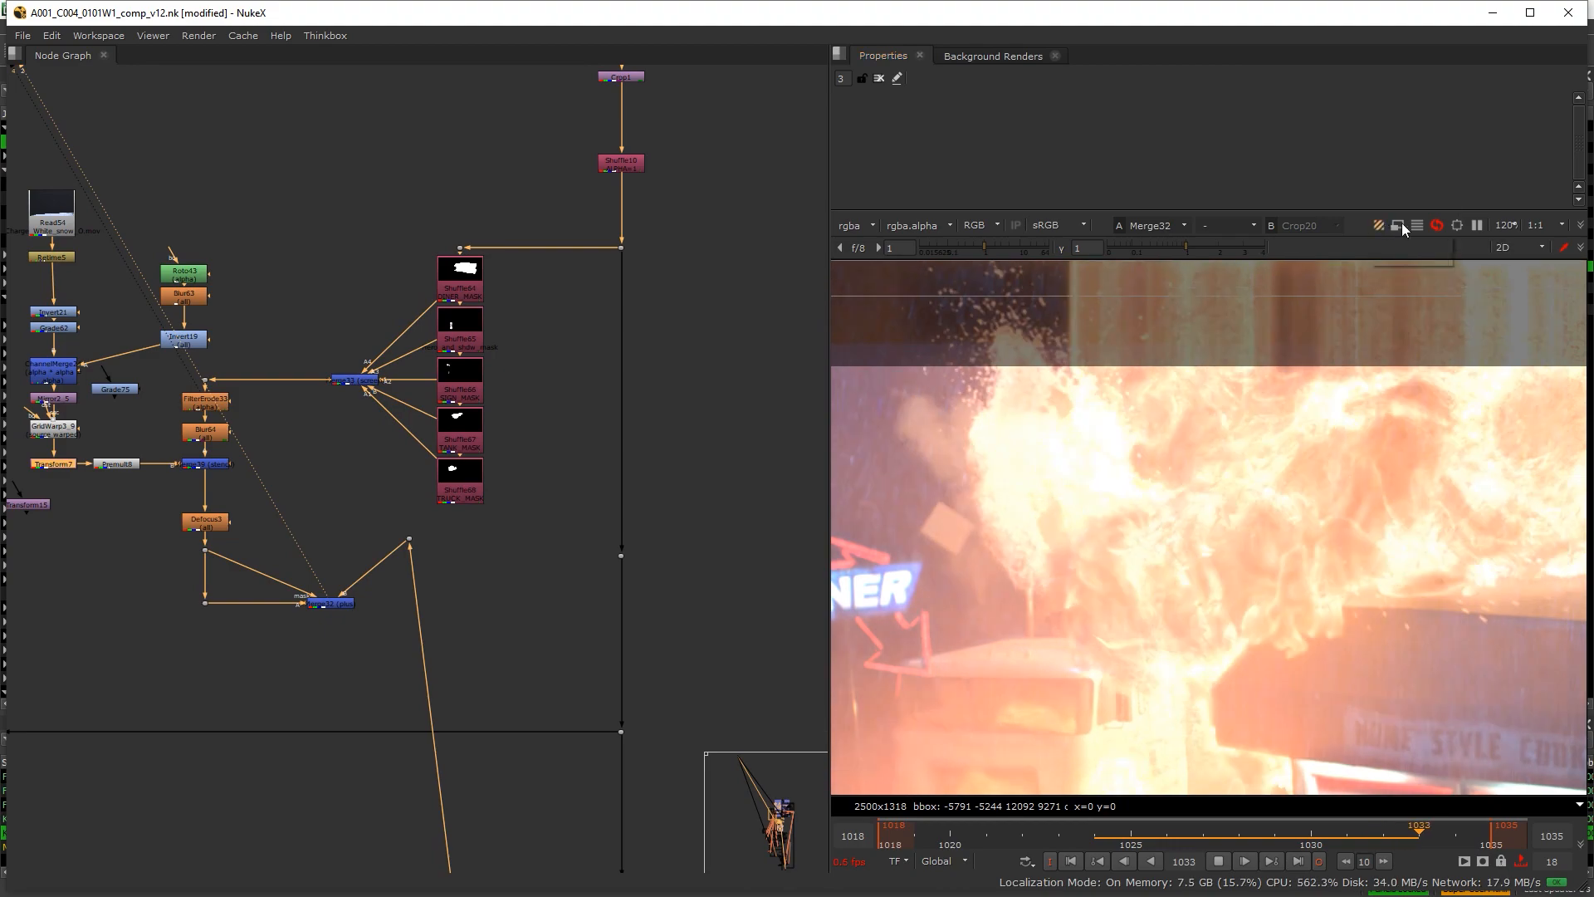
click(1378, 226)
click(1189, 588)
key(l)
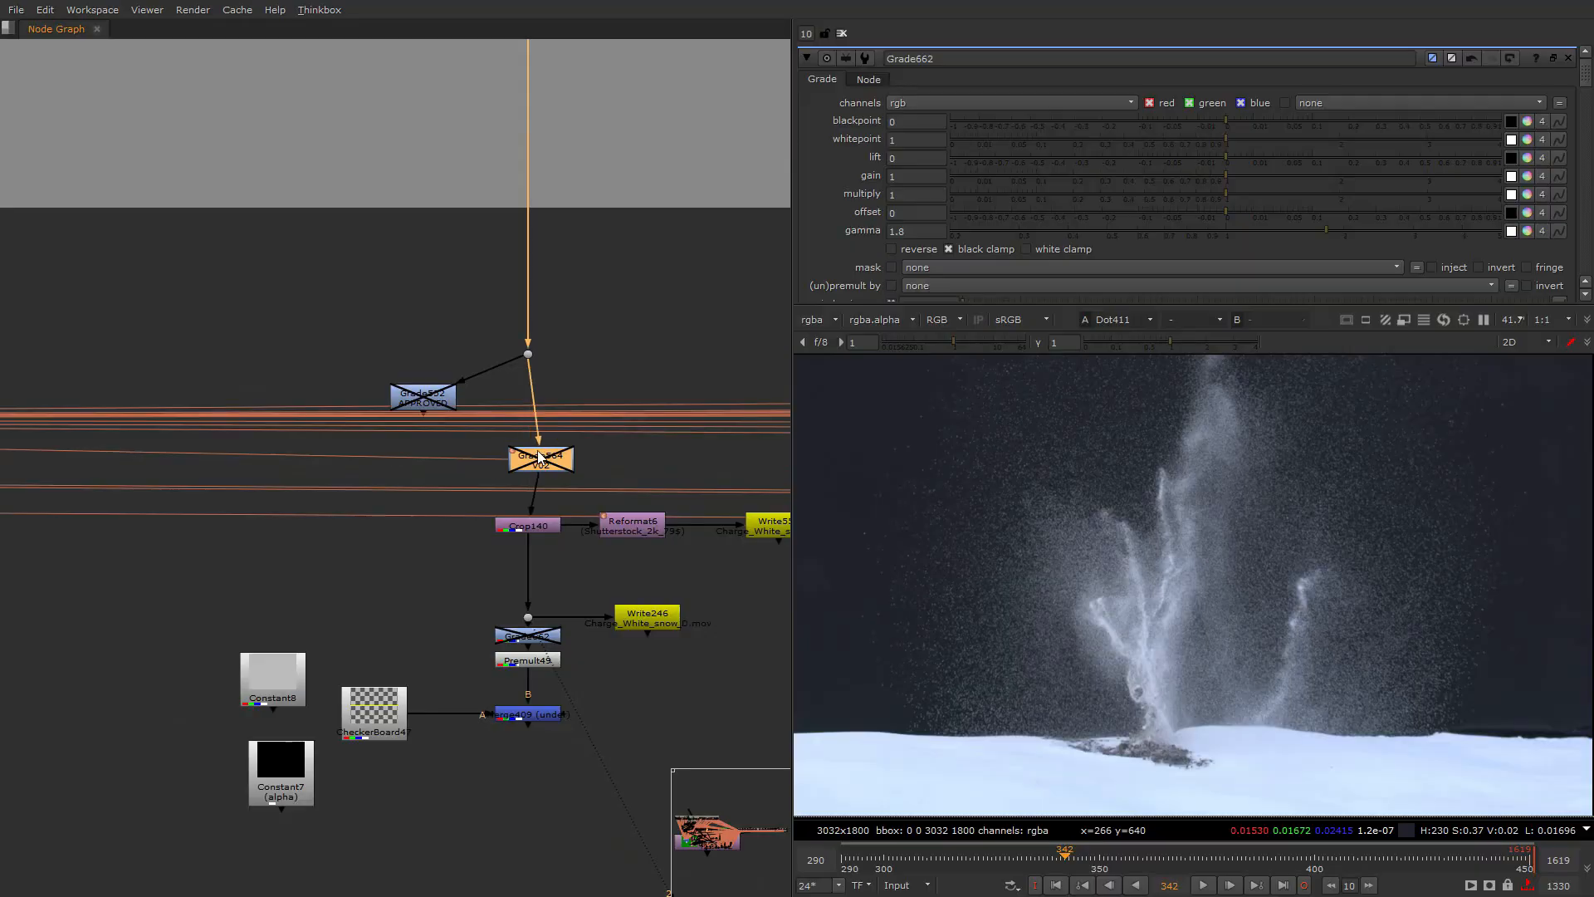
Back in the stock footage script, temporarily enable Grade564 above Crop140, inspect its settings and effect, and disable it again
drag(539, 456, 527, 457)
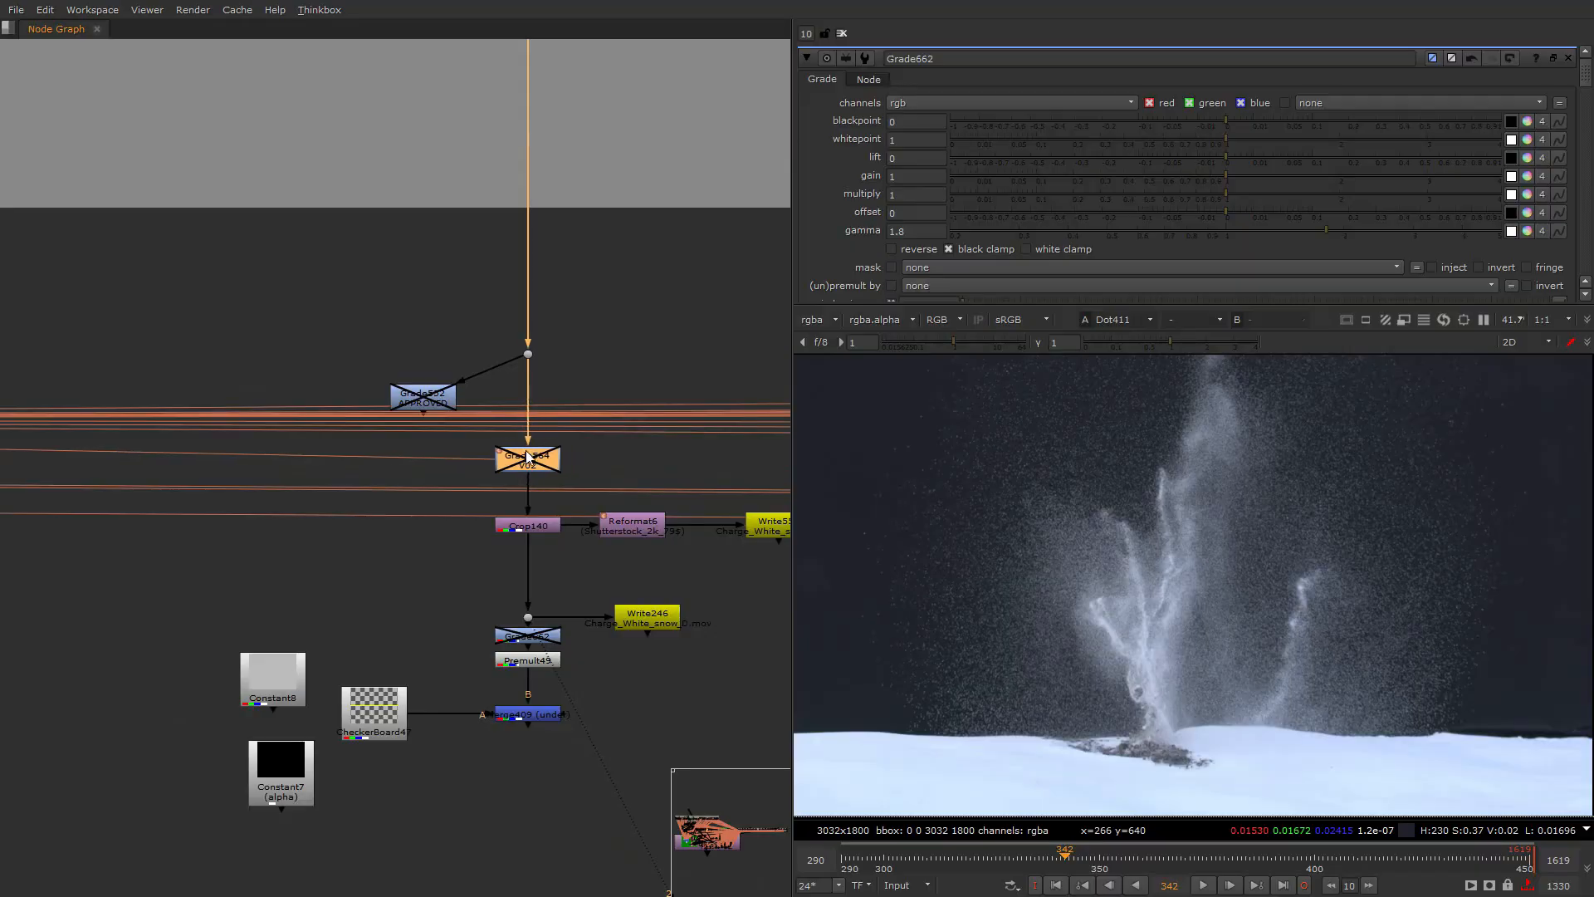
key(d)
double_click(531, 462)
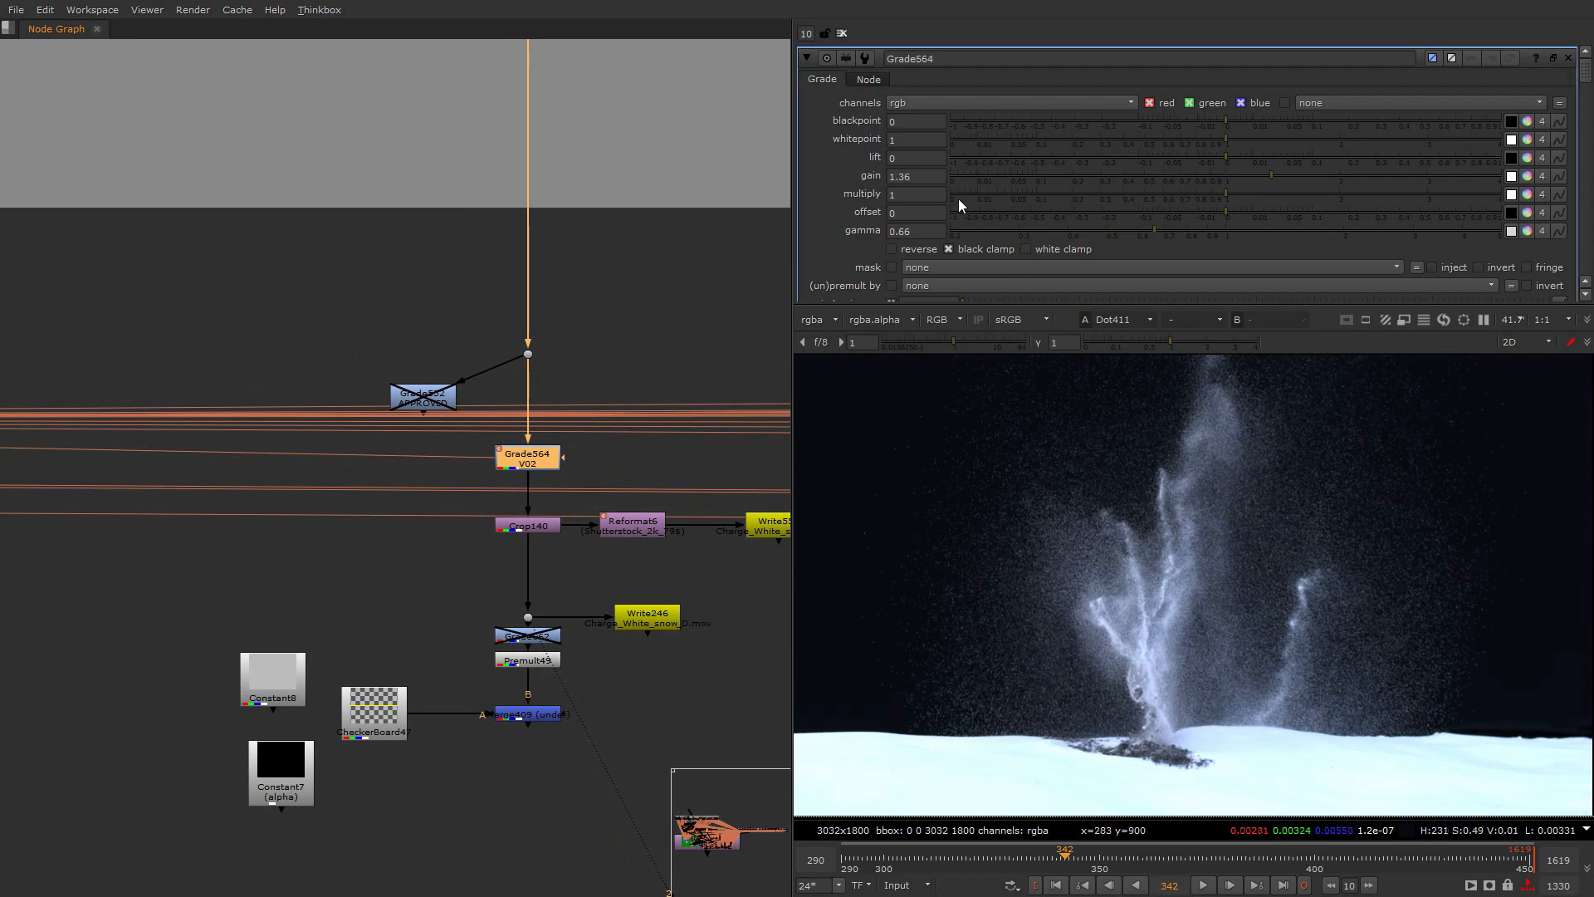
key(d)
scroll(1323, 597, down, 3)
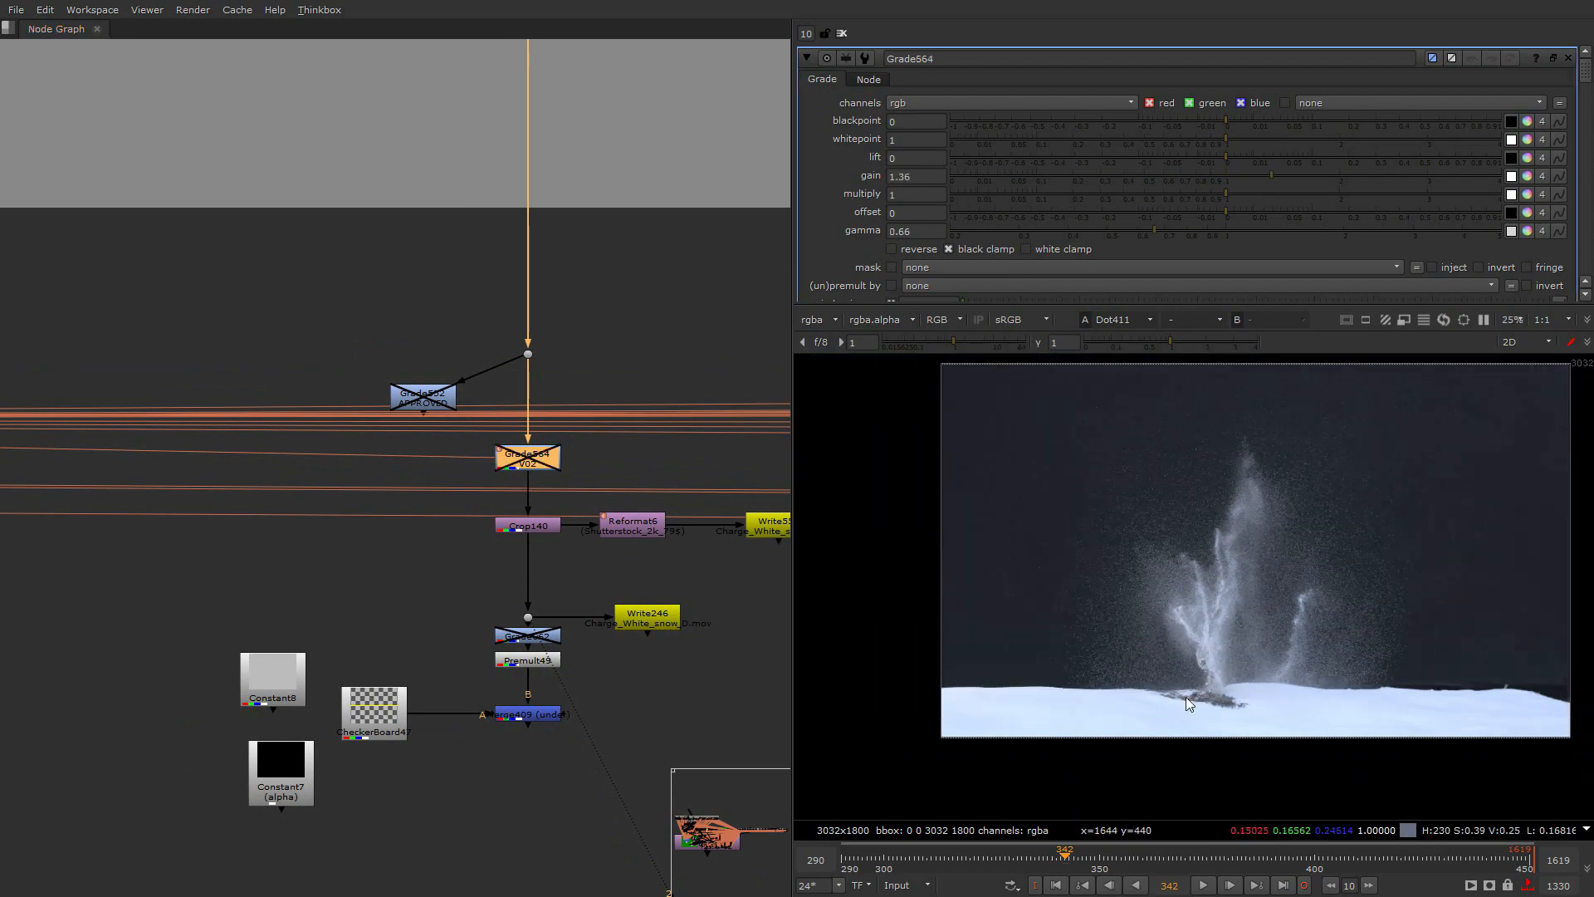
In the CHARGES section, preview the output of ChannelMerge275 in the first charge's node tree
scroll(1185, 696, up, 1)
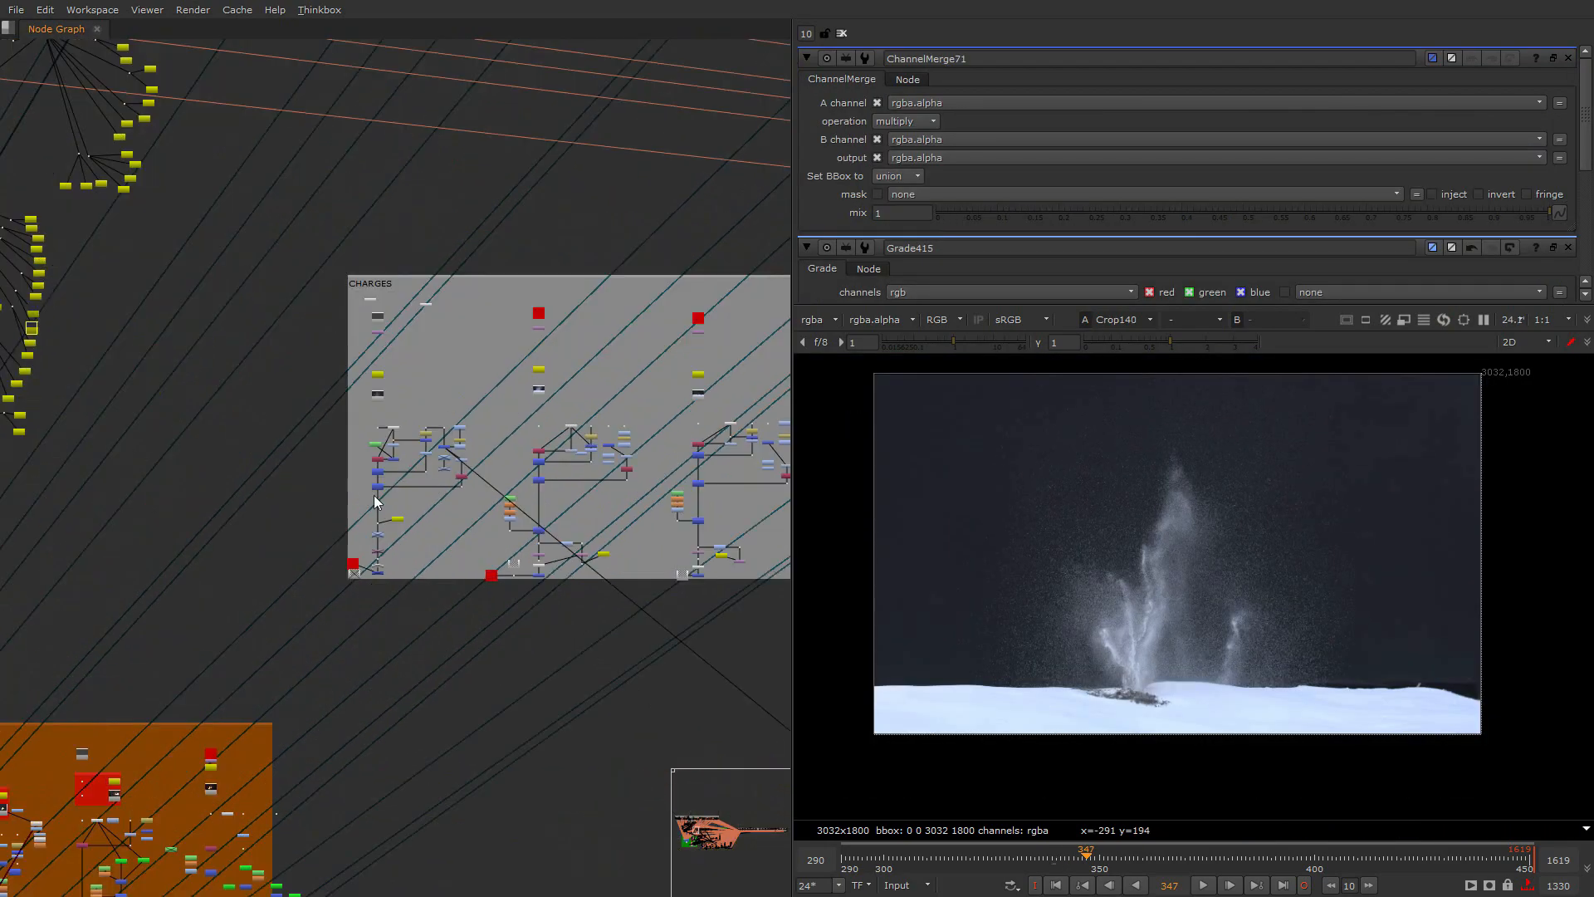
scroll(372, 483, up, 6)
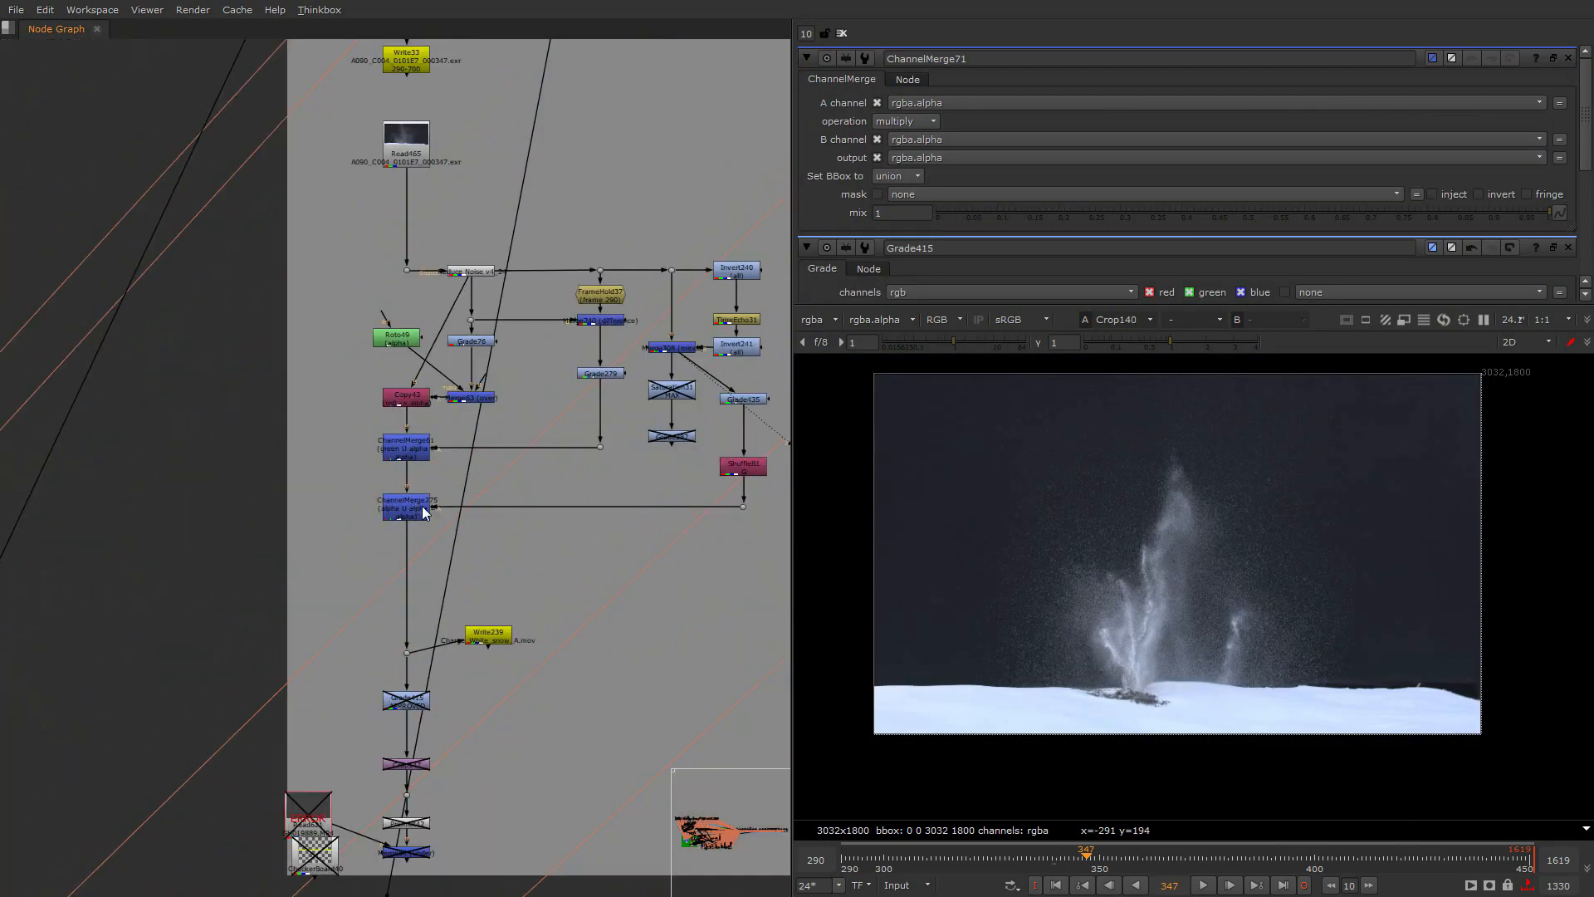
click(422, 509)
key(1)
click(423, 577)
mouse_move(442, 521)
middle_down()
mouse_move(332, 585)
mouse_move(430, 549)
middle_up()
scroll(326, 581, up, 3)
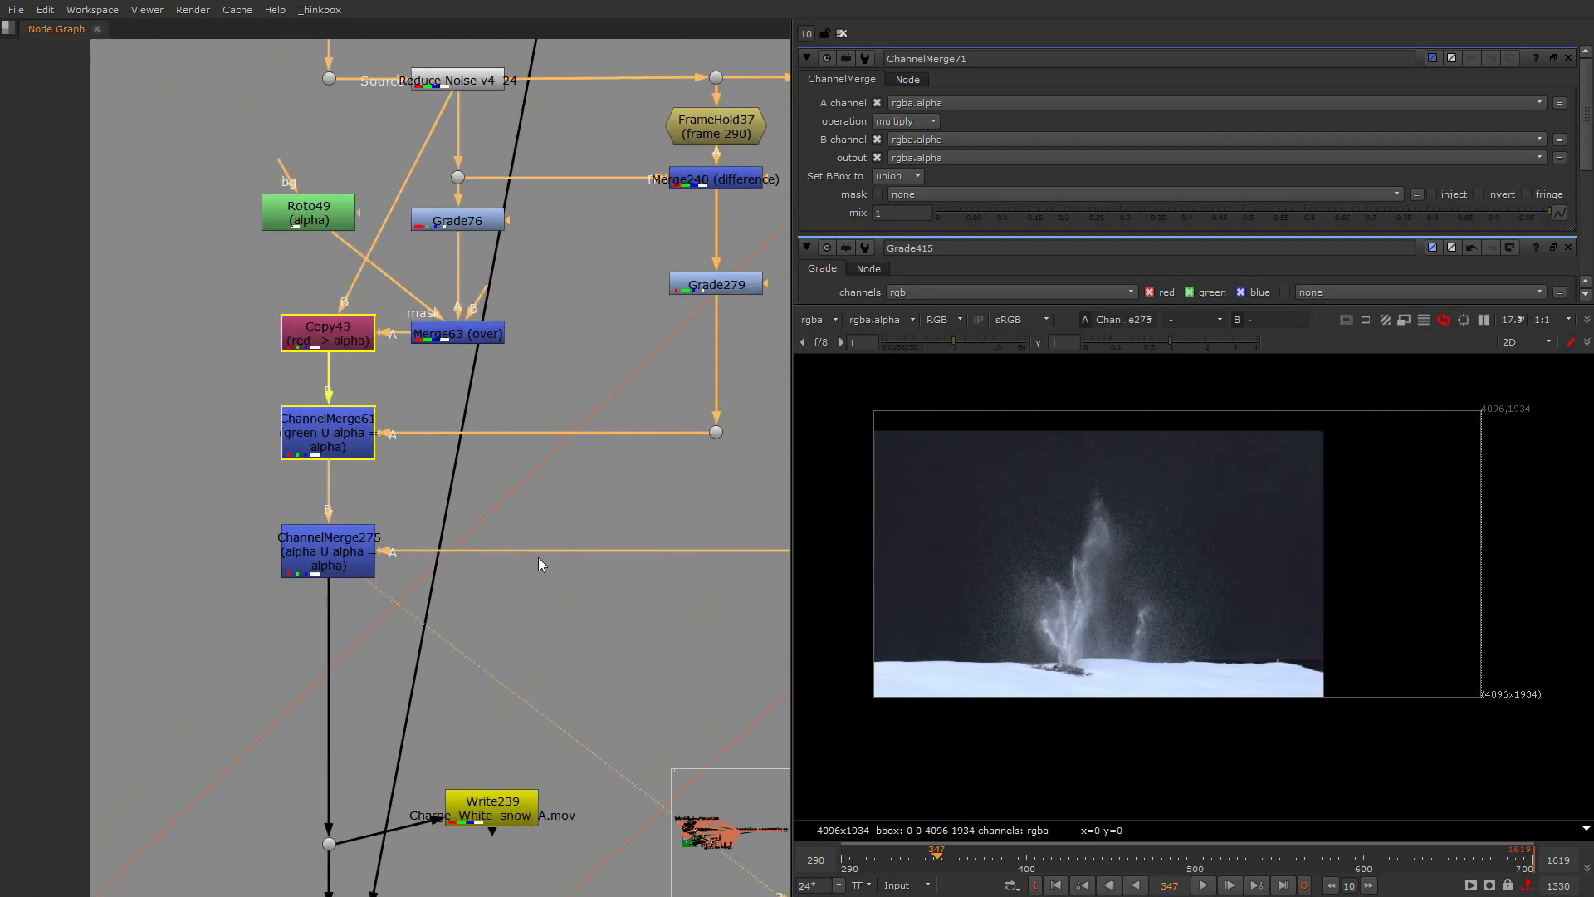
View the denoised charge footage at the Reduce Noise v4_24 node
middle_drag(540, 557, 449, 695)
scroll(450, 696, down, 1)
click(299, 113)
key(1)
click(382, 158)
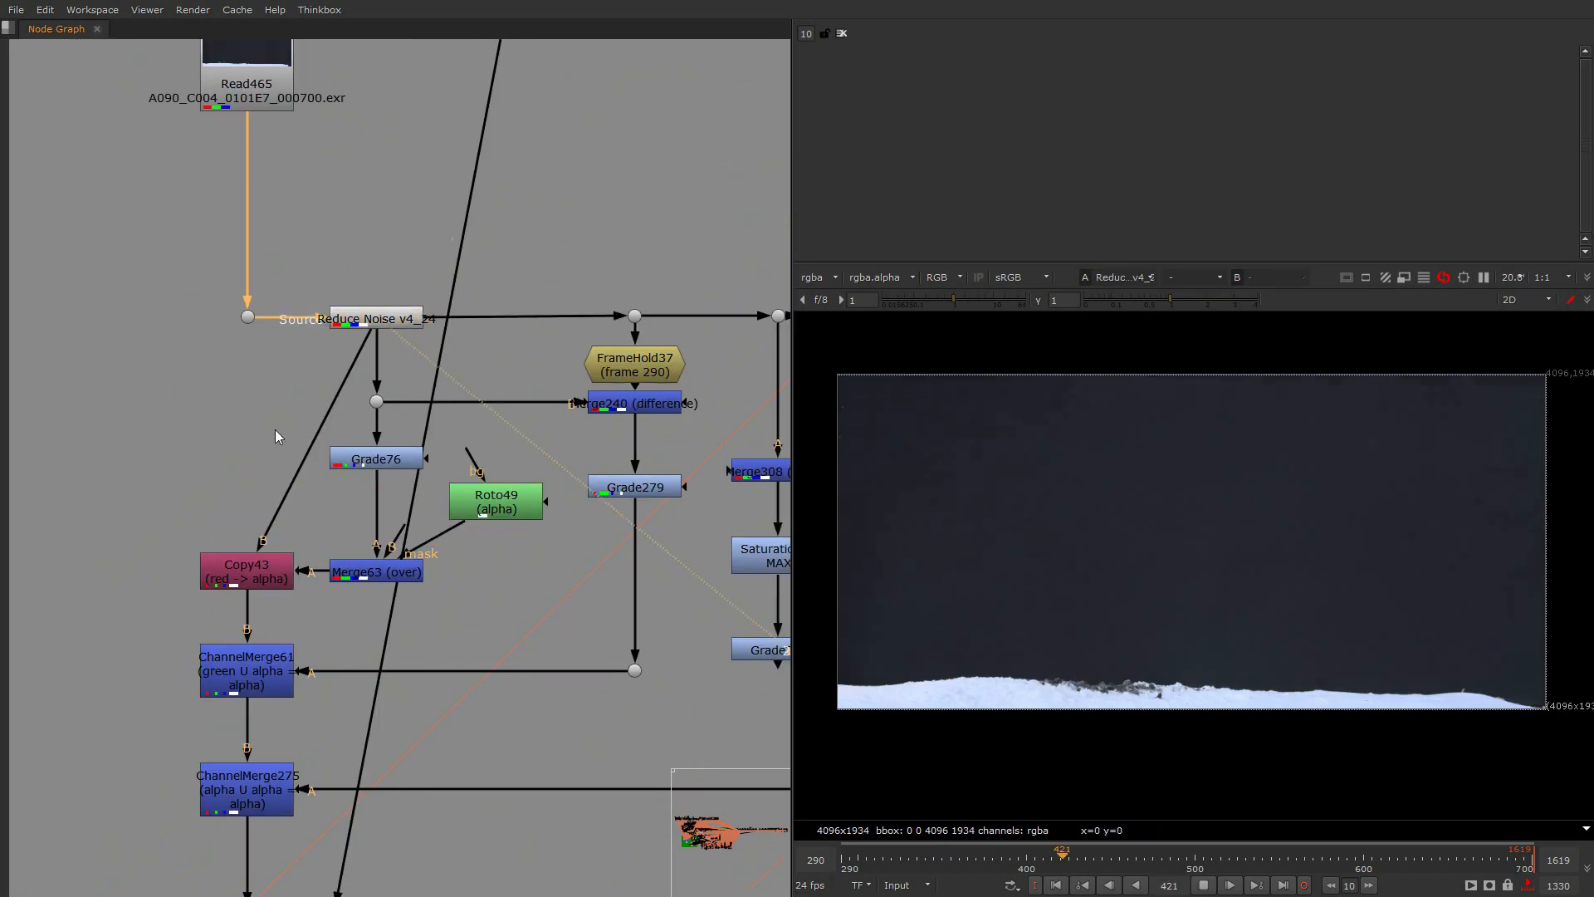
View the original Read465 footage, stop playback, and switch back to the Reduce Noise v4_24 output for comparison
middle_drag(278, 437, 228, 563)
scroll(228, 563, down, 3)
click(223, 333)
key(1)
click(311, 378)
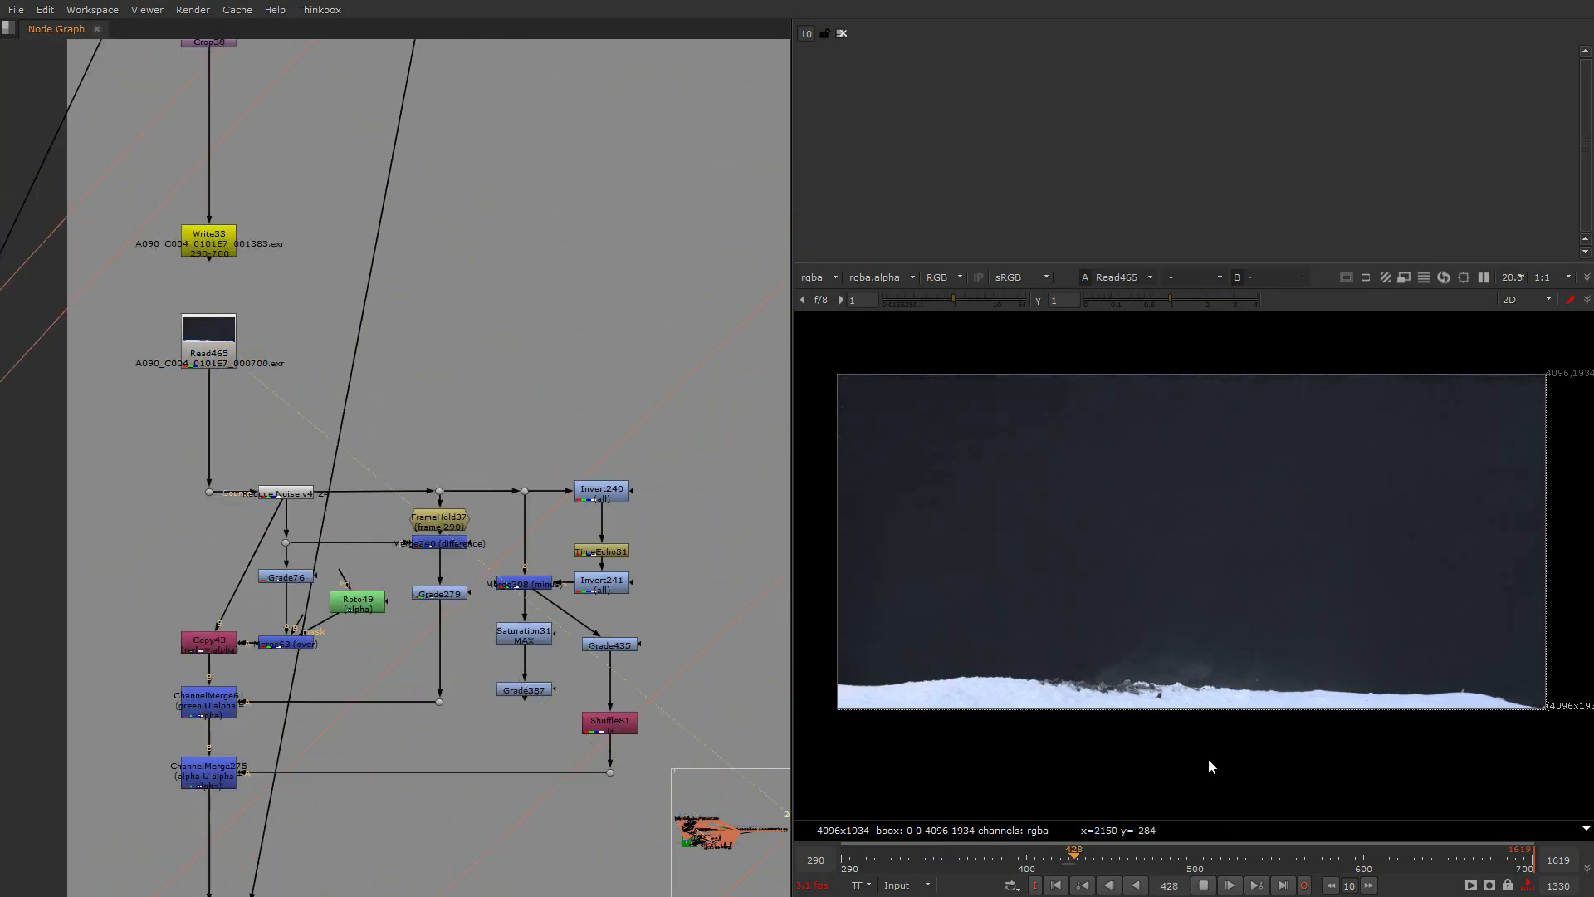
click(1205, 886)
click(268, 496)
key(1)
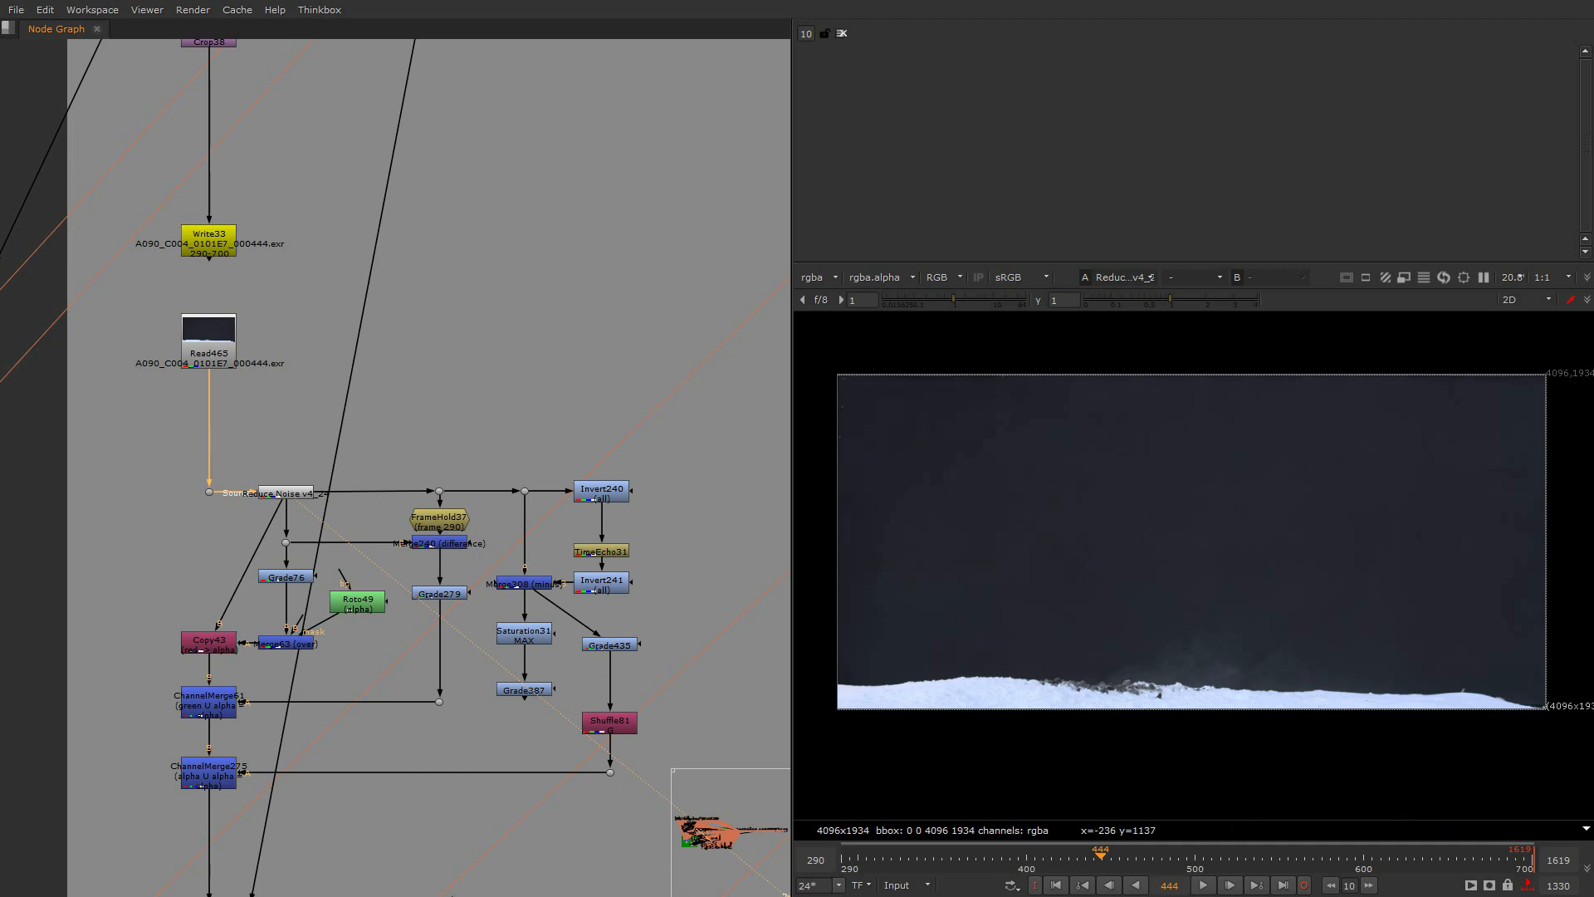
Import Smoke_02.mov from the 14. Smoke folder of Video Copilot - Action Essentials 2 under common/assets/STOCK_FTG on drive D
key(super)
key(super)
key(r)
click(454, 339)
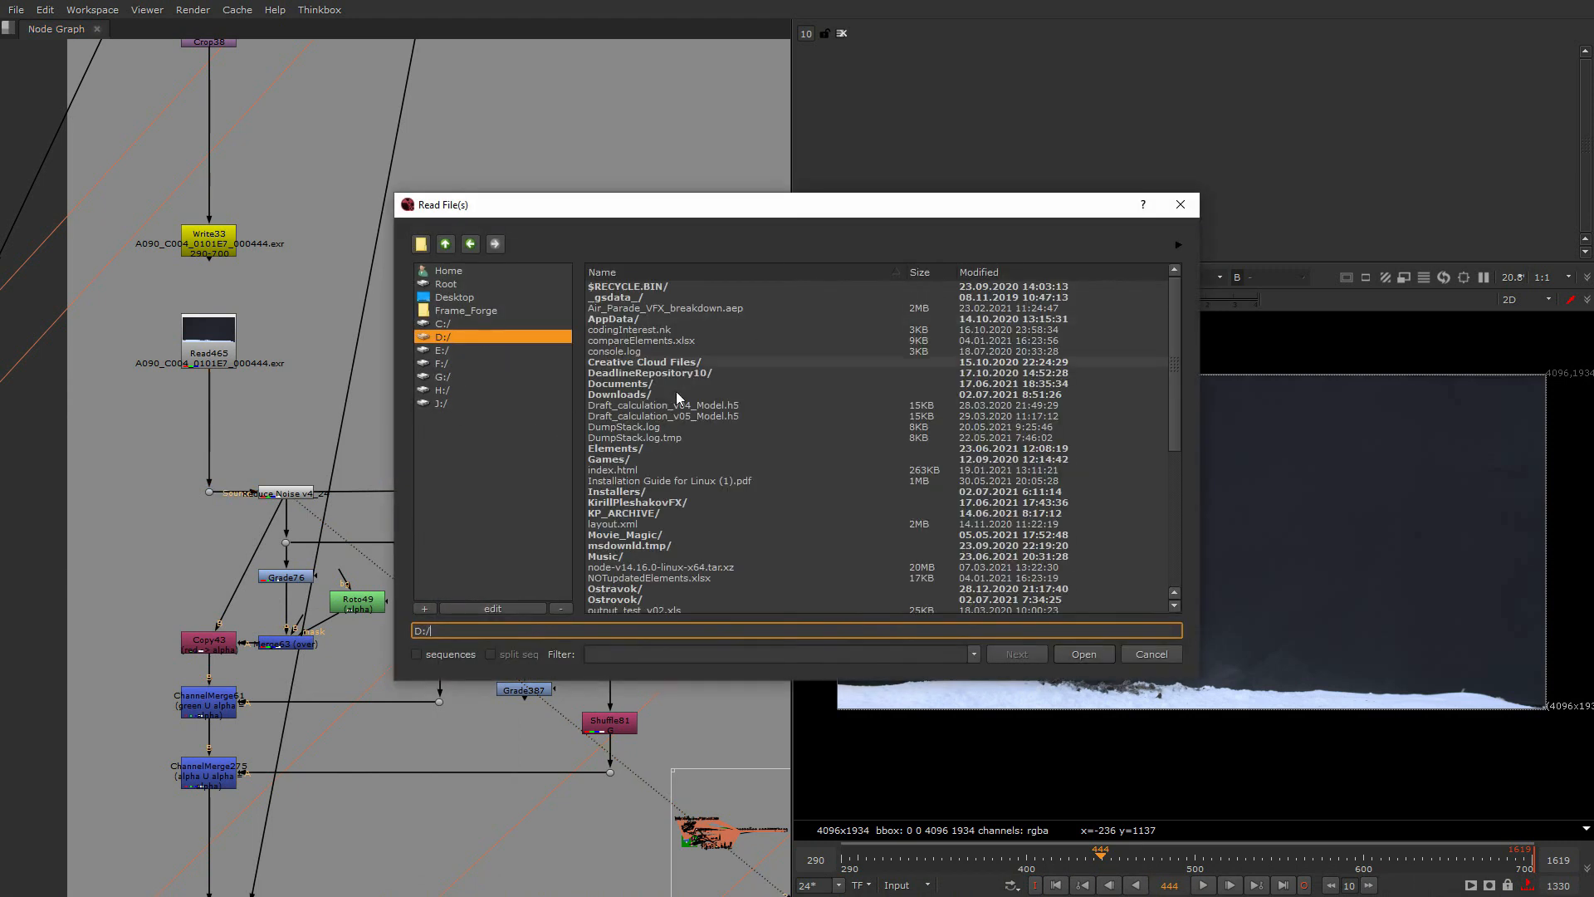
scroll(641, 461, down, 1)
double_click(641, 469)
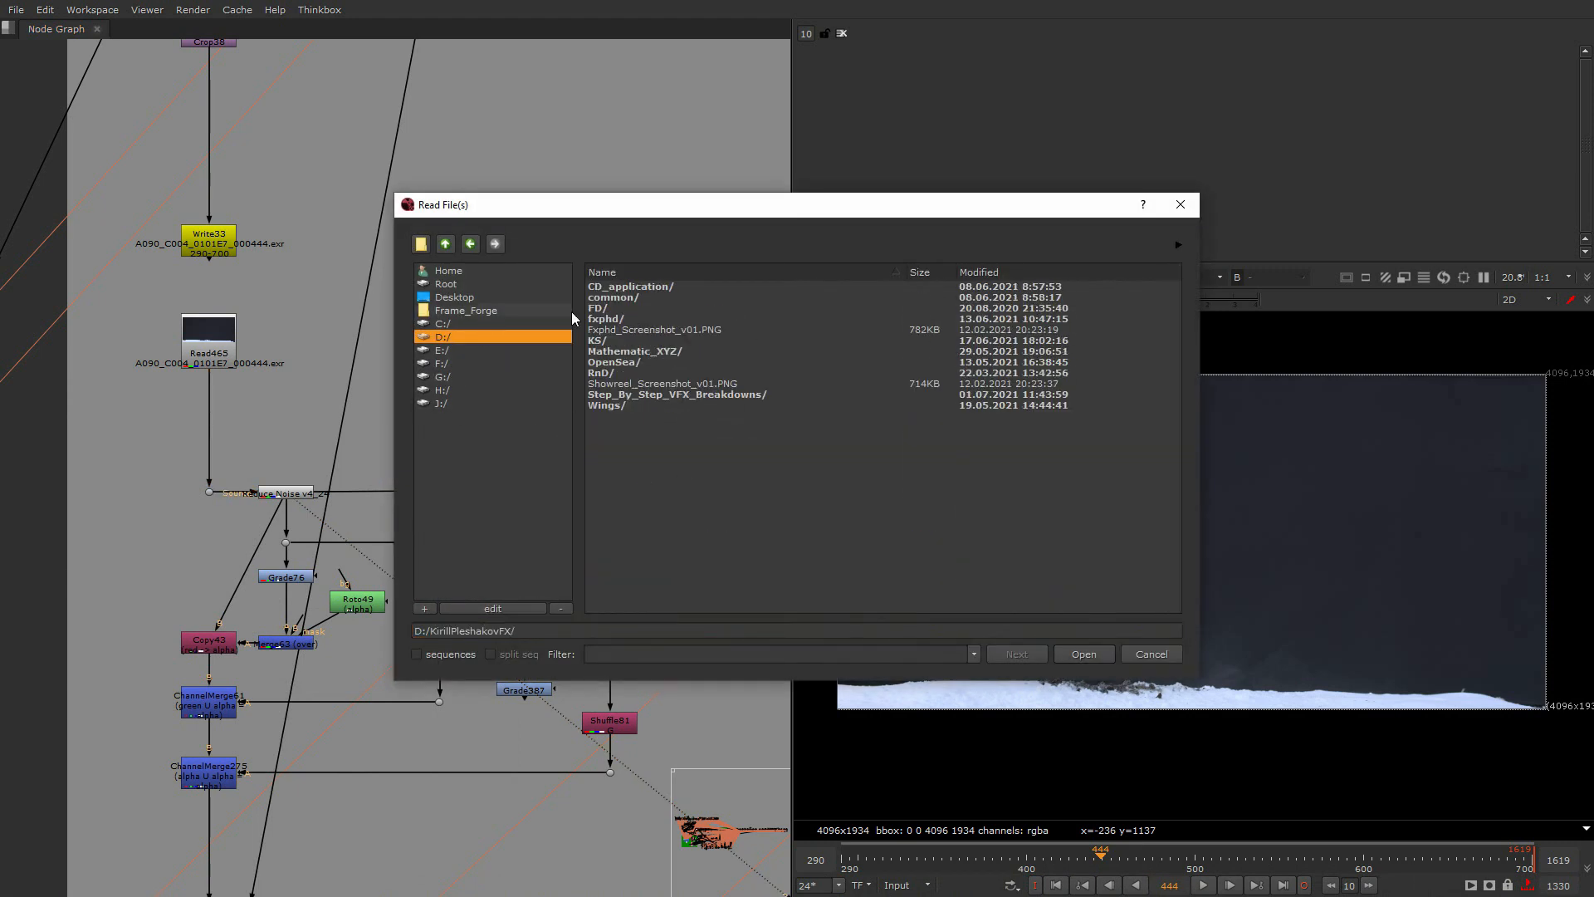
double_click(611, 287)
double_click(608, 288)
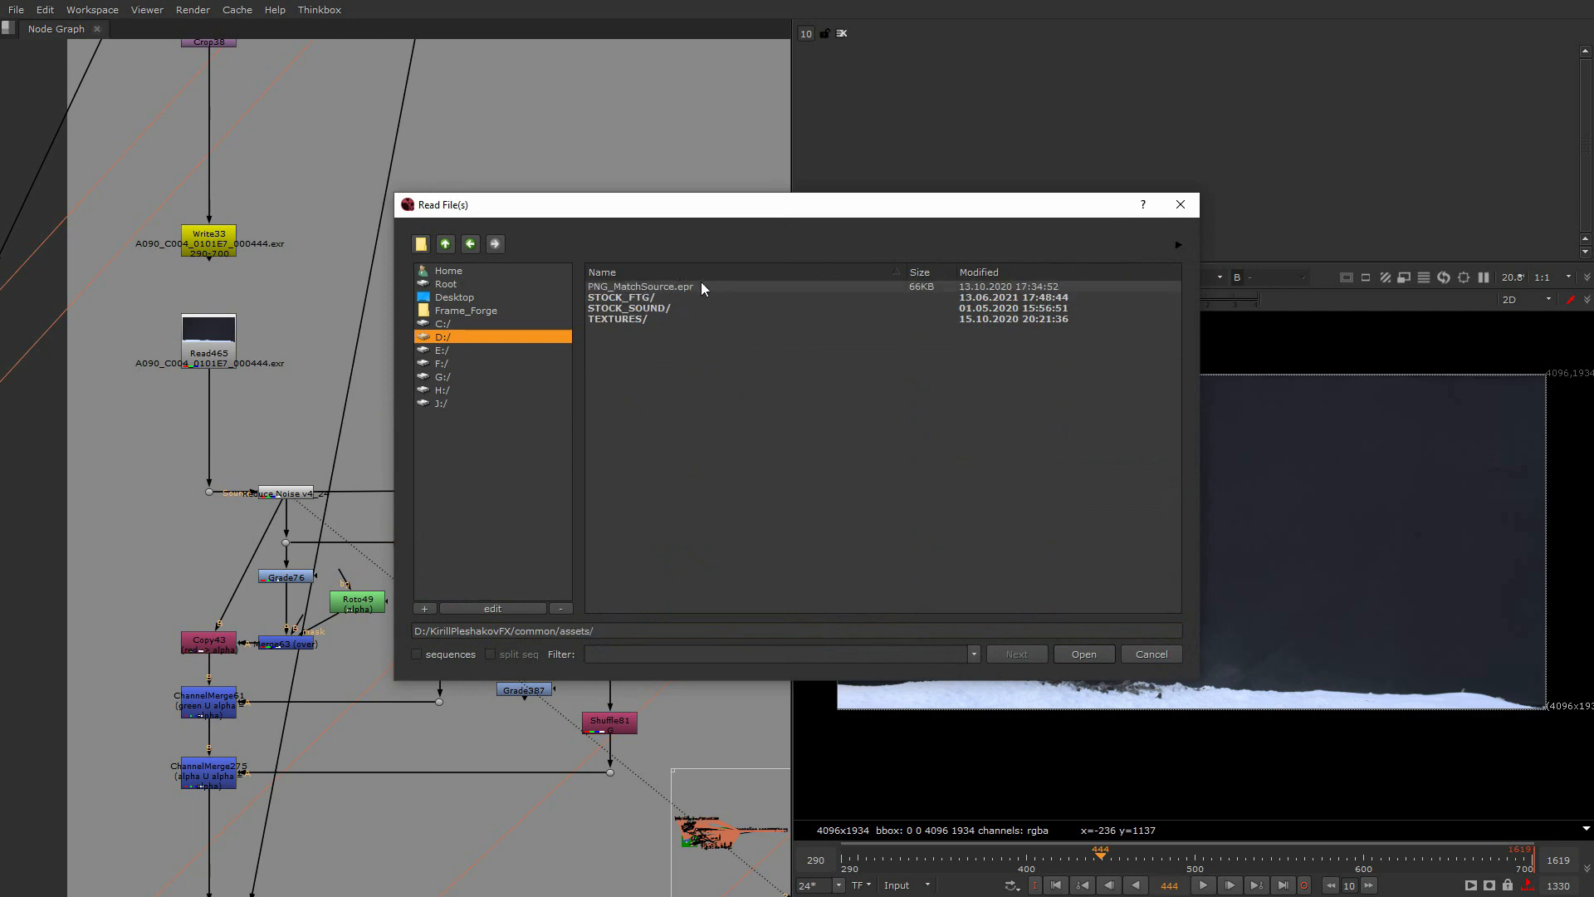
double_click(663, 297)
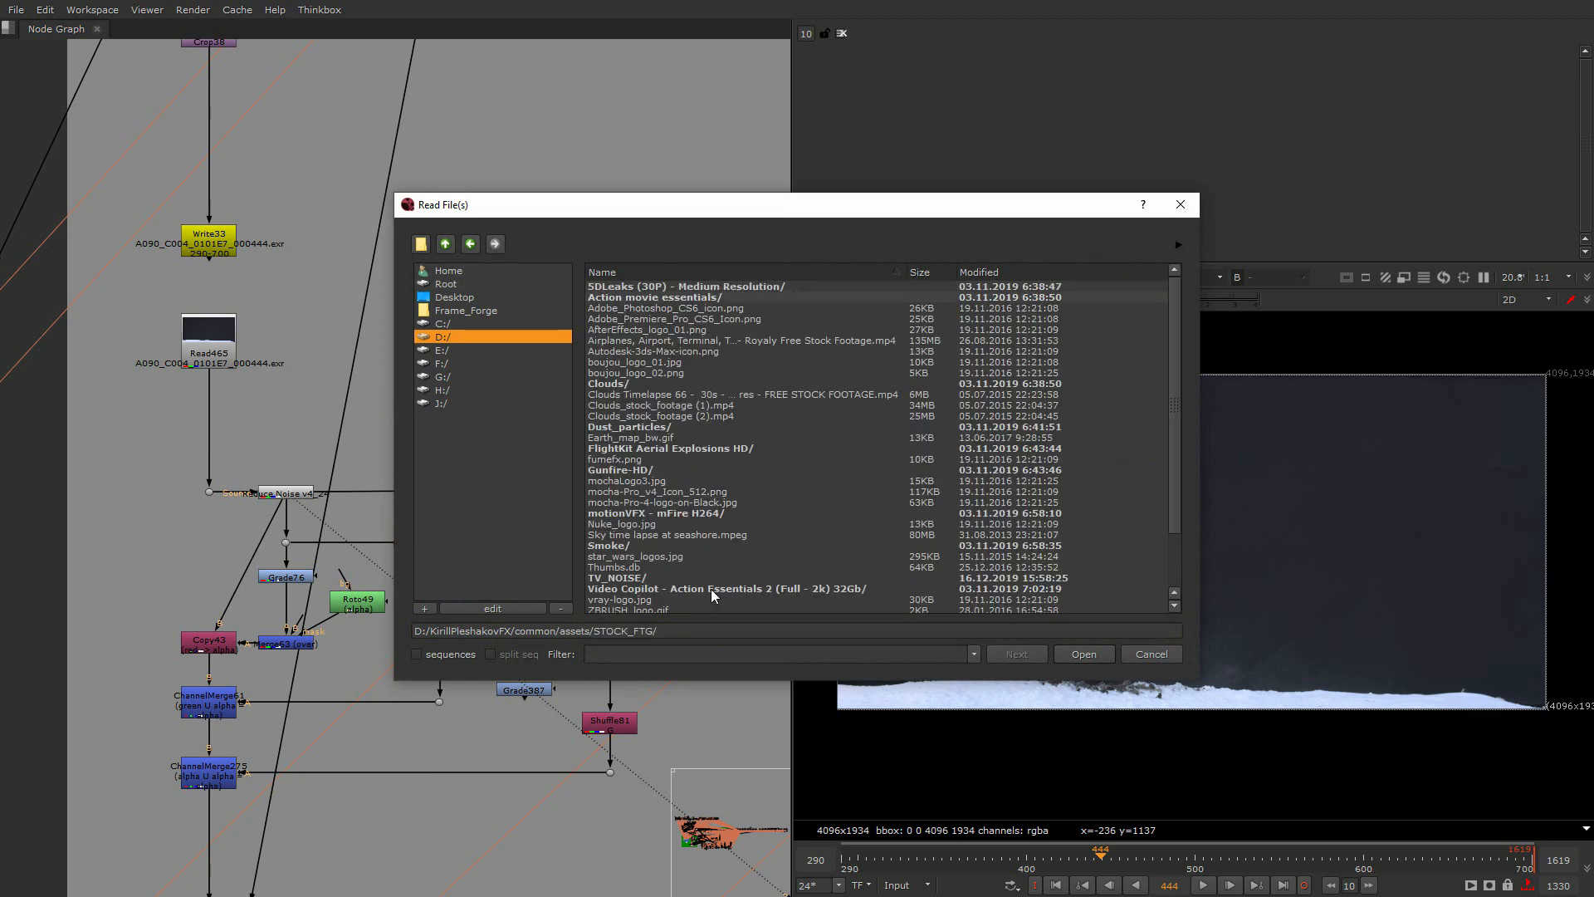
double_click(810, 588)
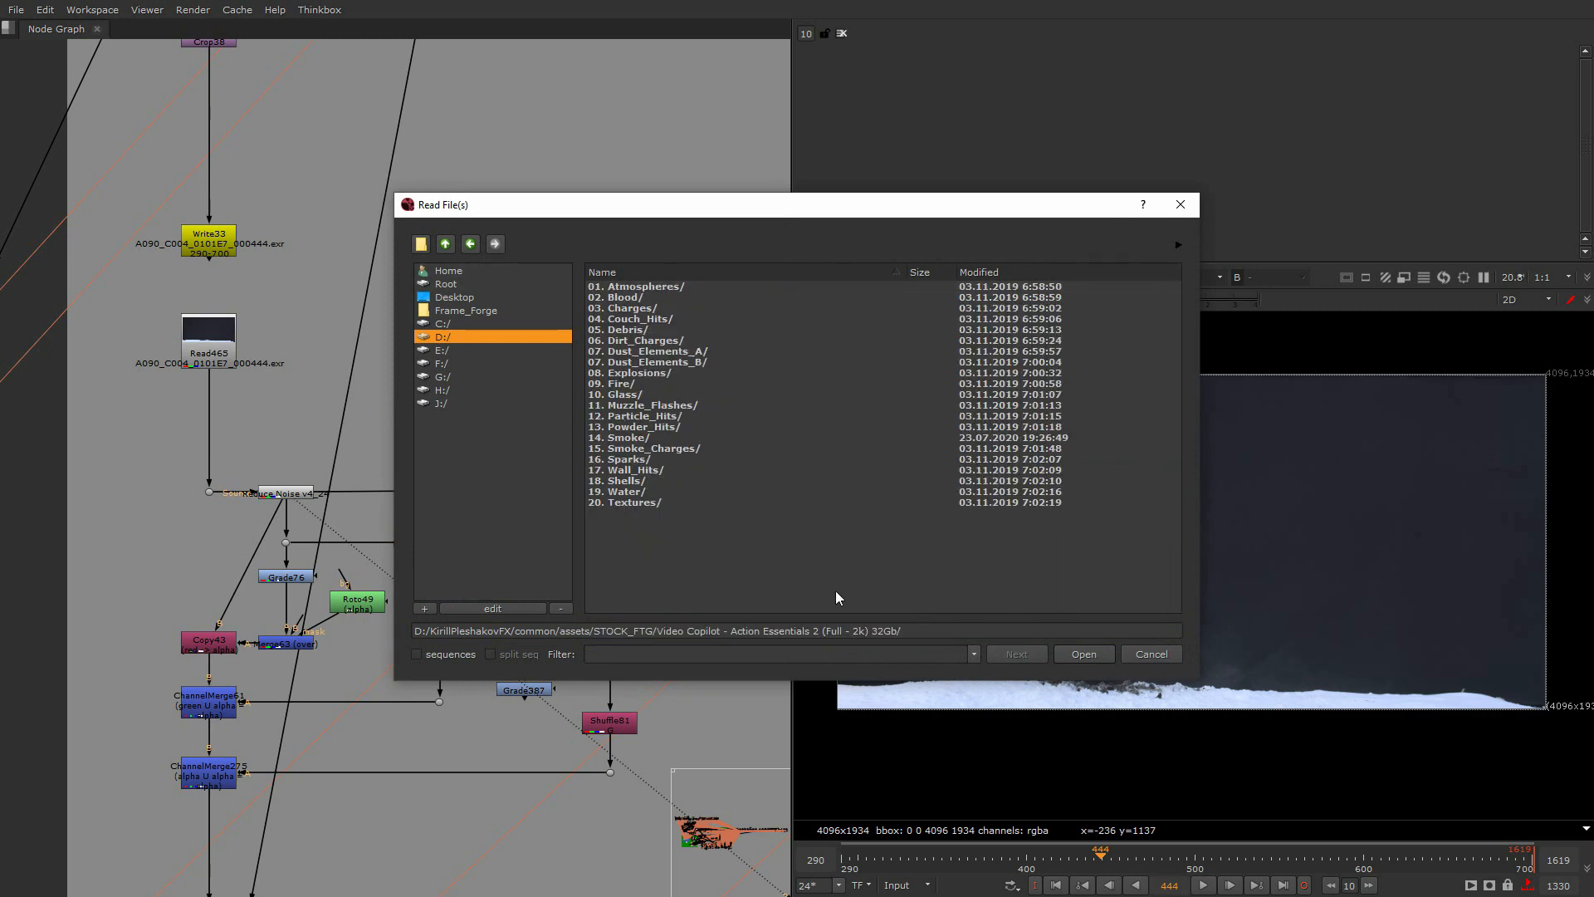
double_click(646, 436)
double_click(635, 401)
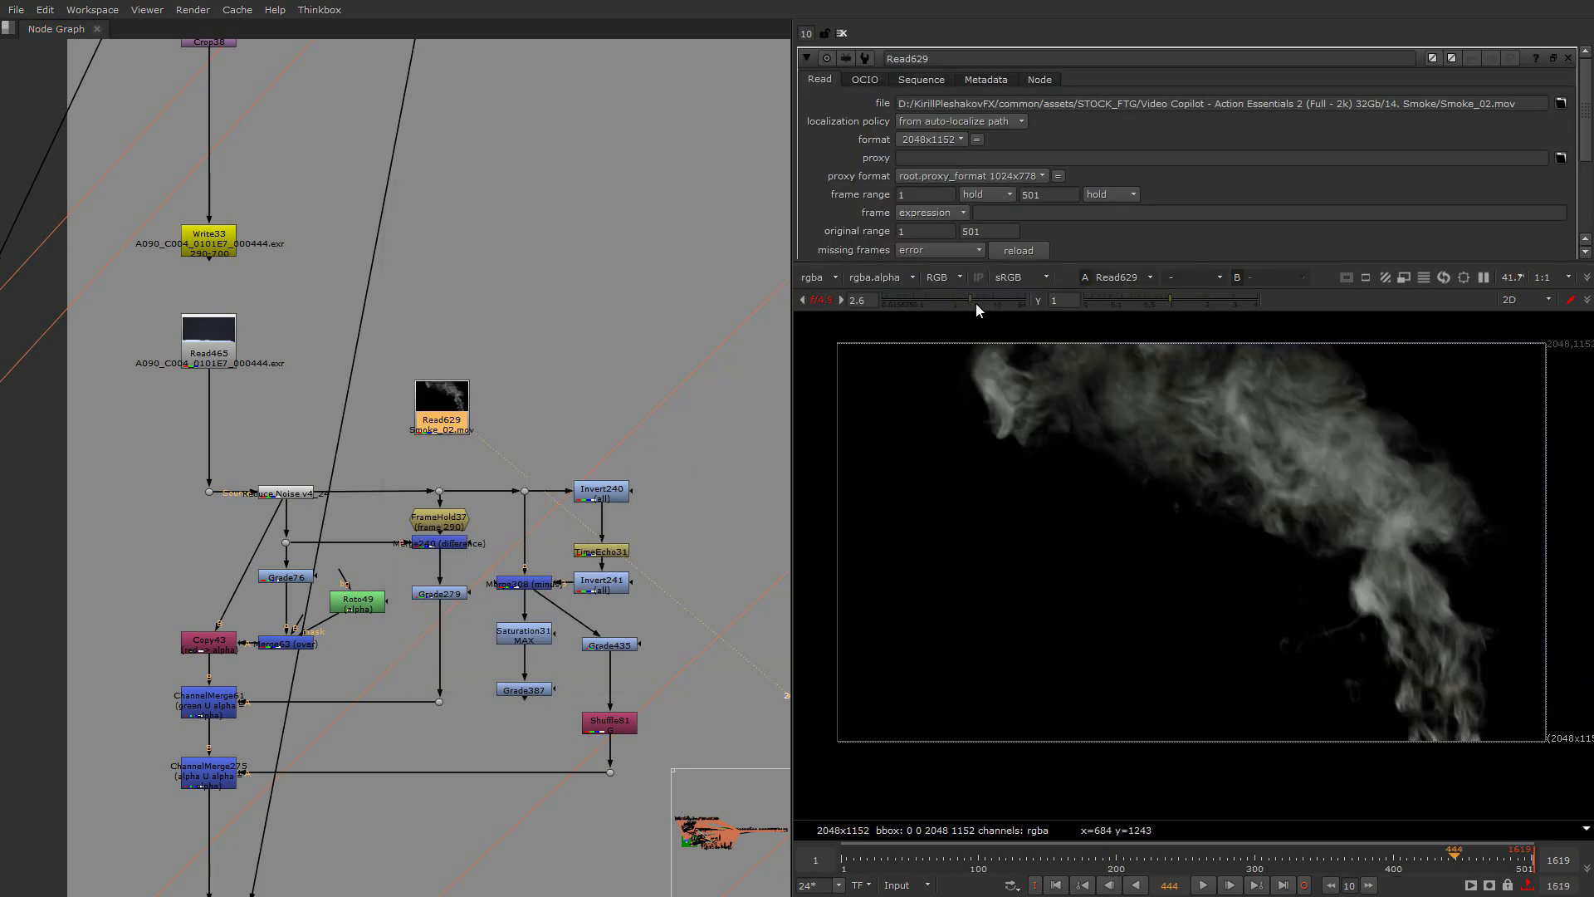
Set the viewer gain to 11 and gamma to 0.14, and examine the smoke detail up close
drag(976, 304, 995, 304)
drag(1147, 304, 1116, 304)
scroll(1255, 440, up, 8)
middle_drag(1256, 440, 998, 588)
scroll(953, 641, down, 1)
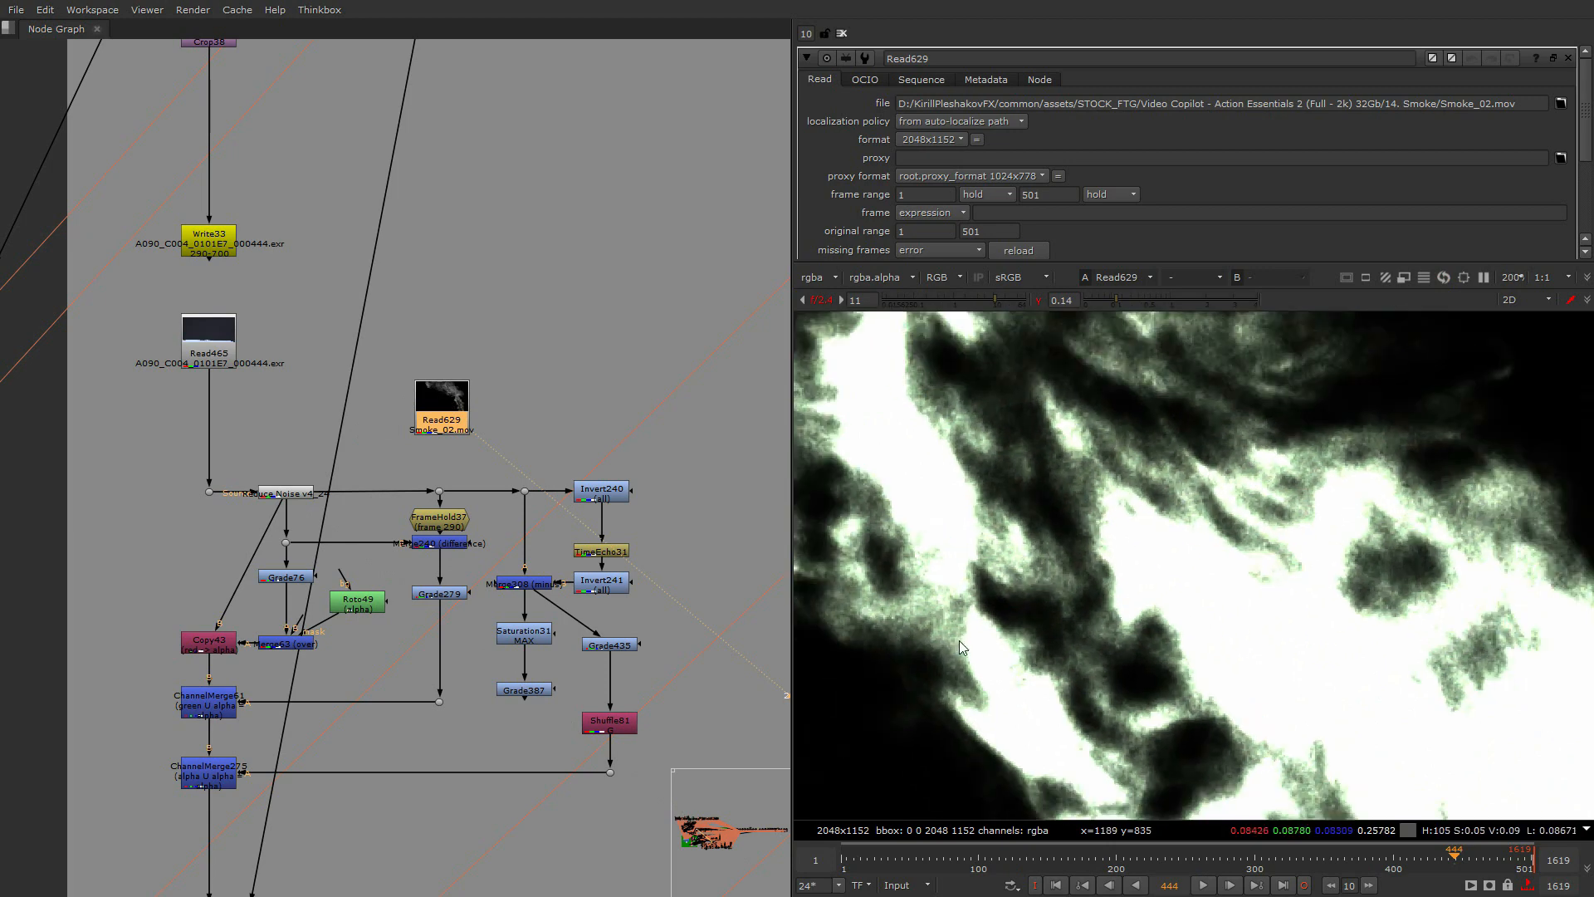
middle_drag(959, 640, 1104, 639)
Inspect the metadata of the Smoke_02.mov Read node, including its bit depth and codec
click(985, 79)
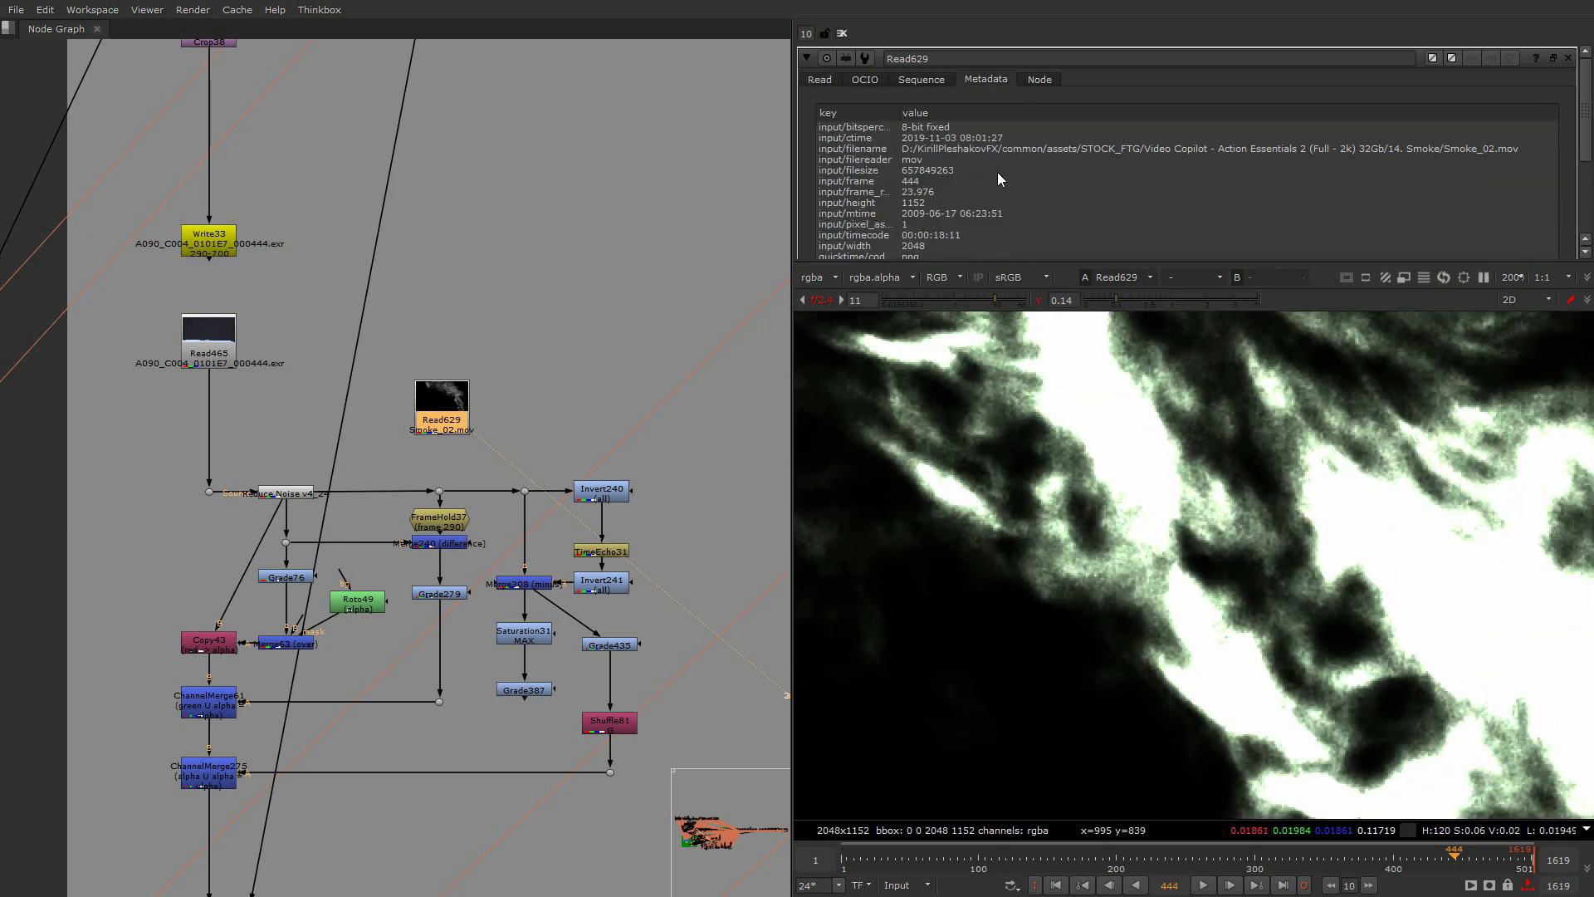
double_click(442, 416)
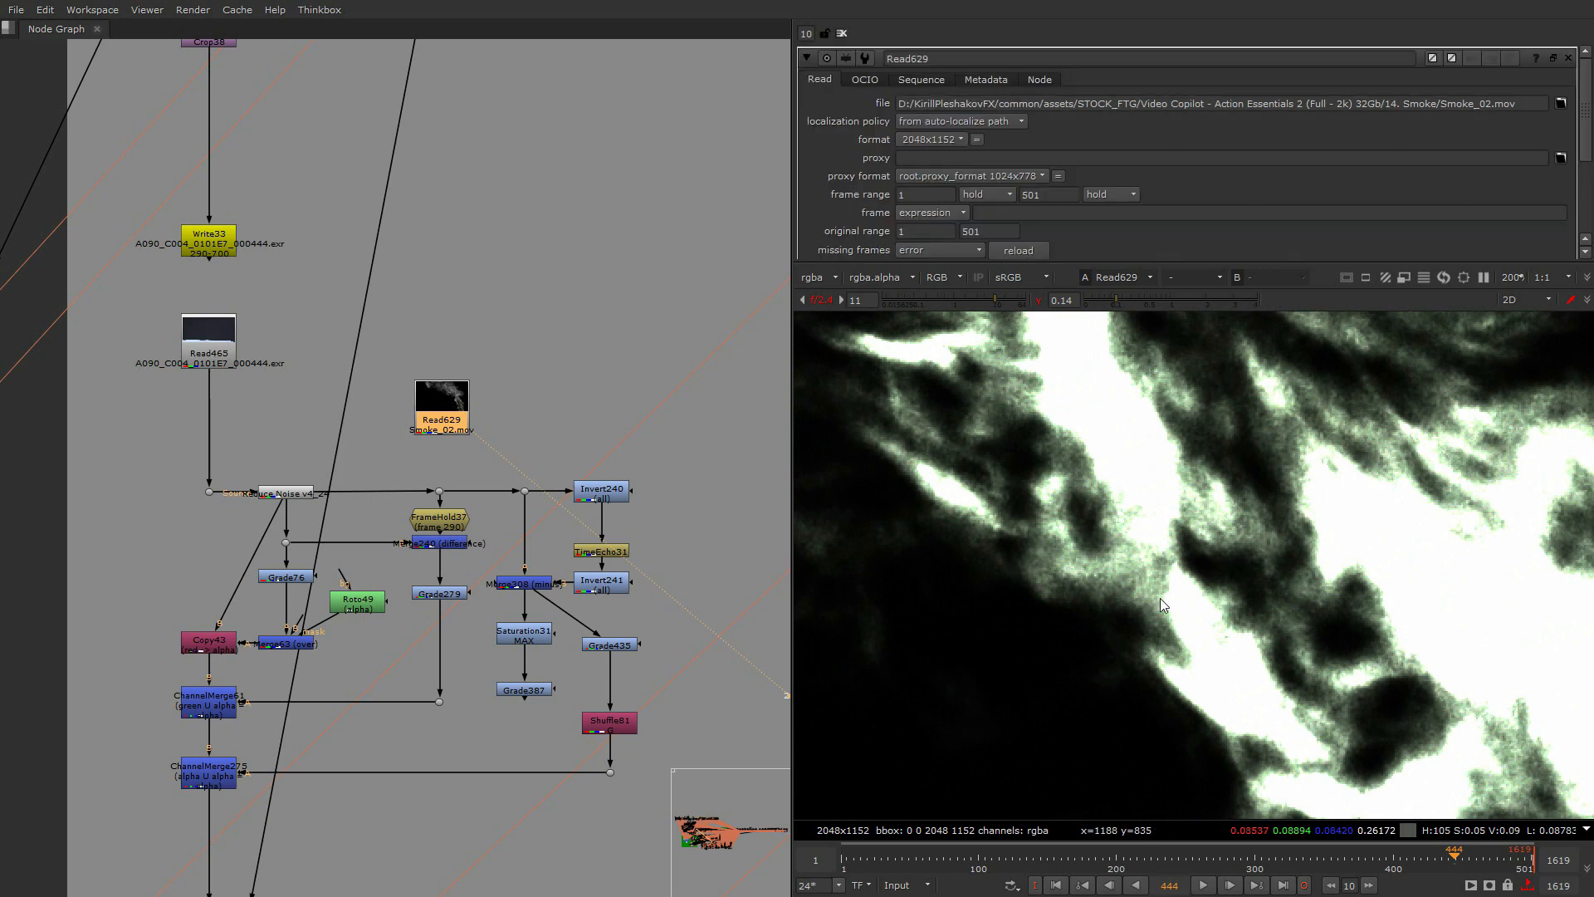
click(986, 80)
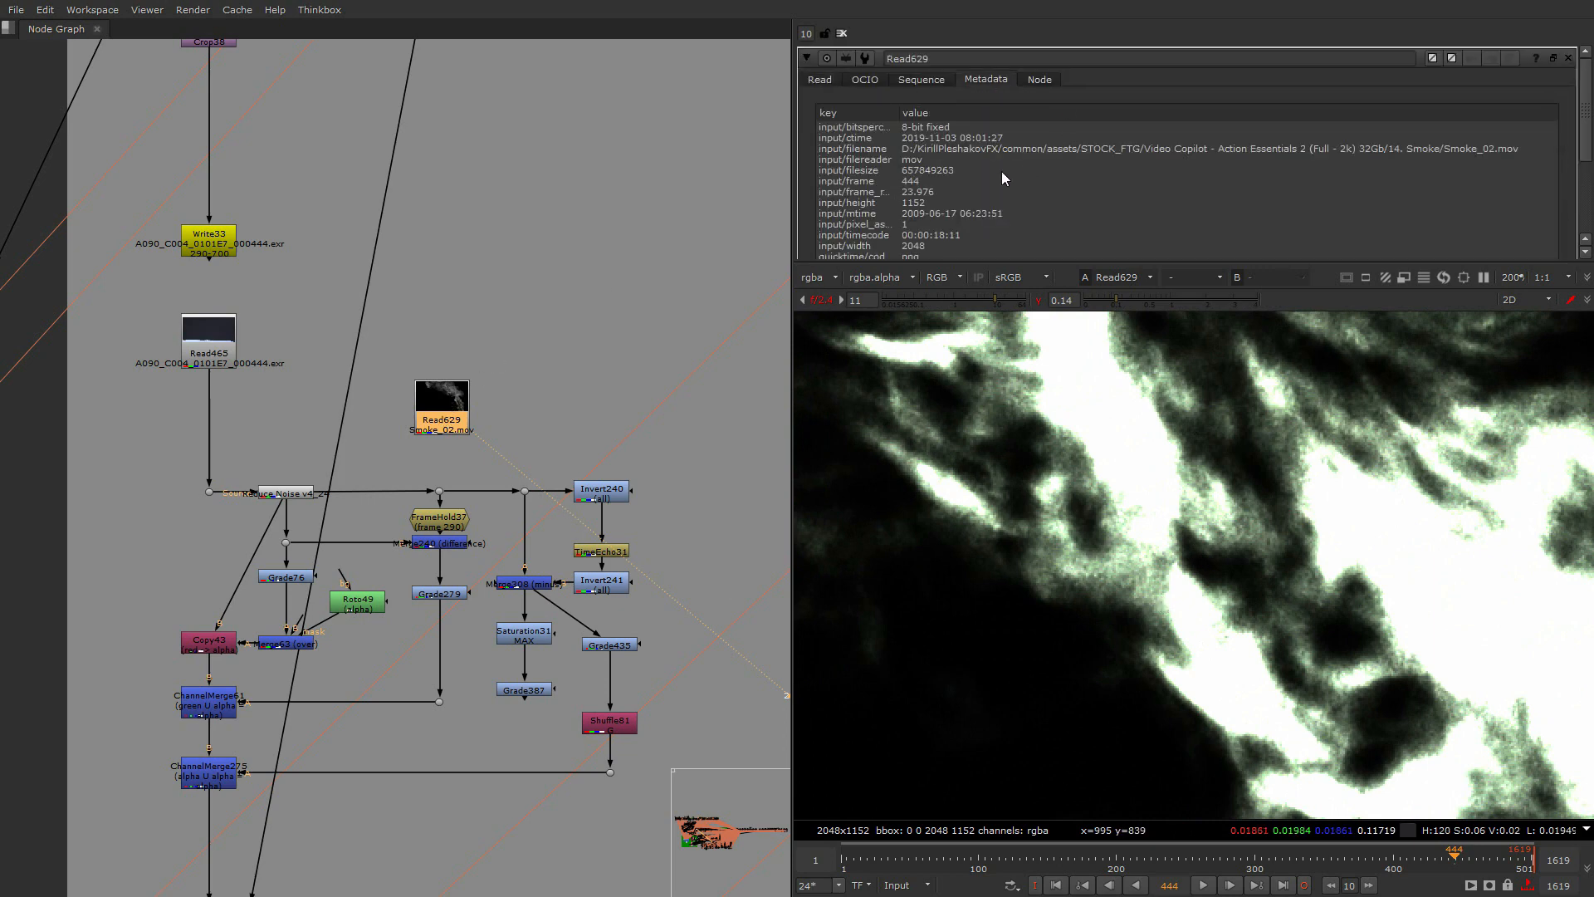
scroll(1003, 202, down, 2)
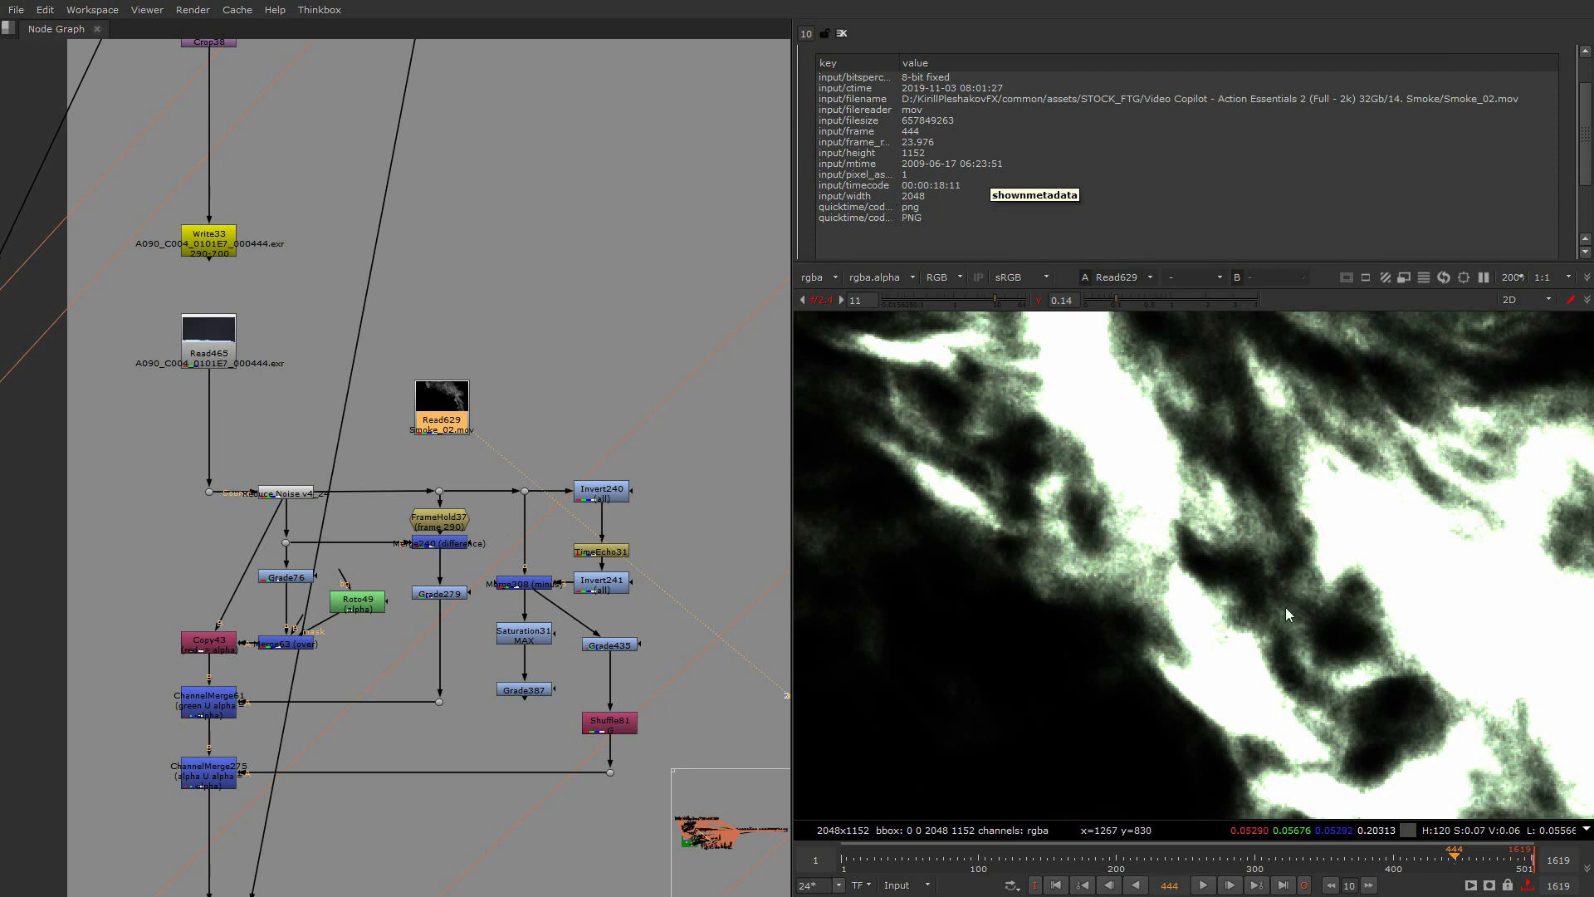
Delete the Smoke_02.mov Read node from the node graph
drag(556, 334, 358, 434)
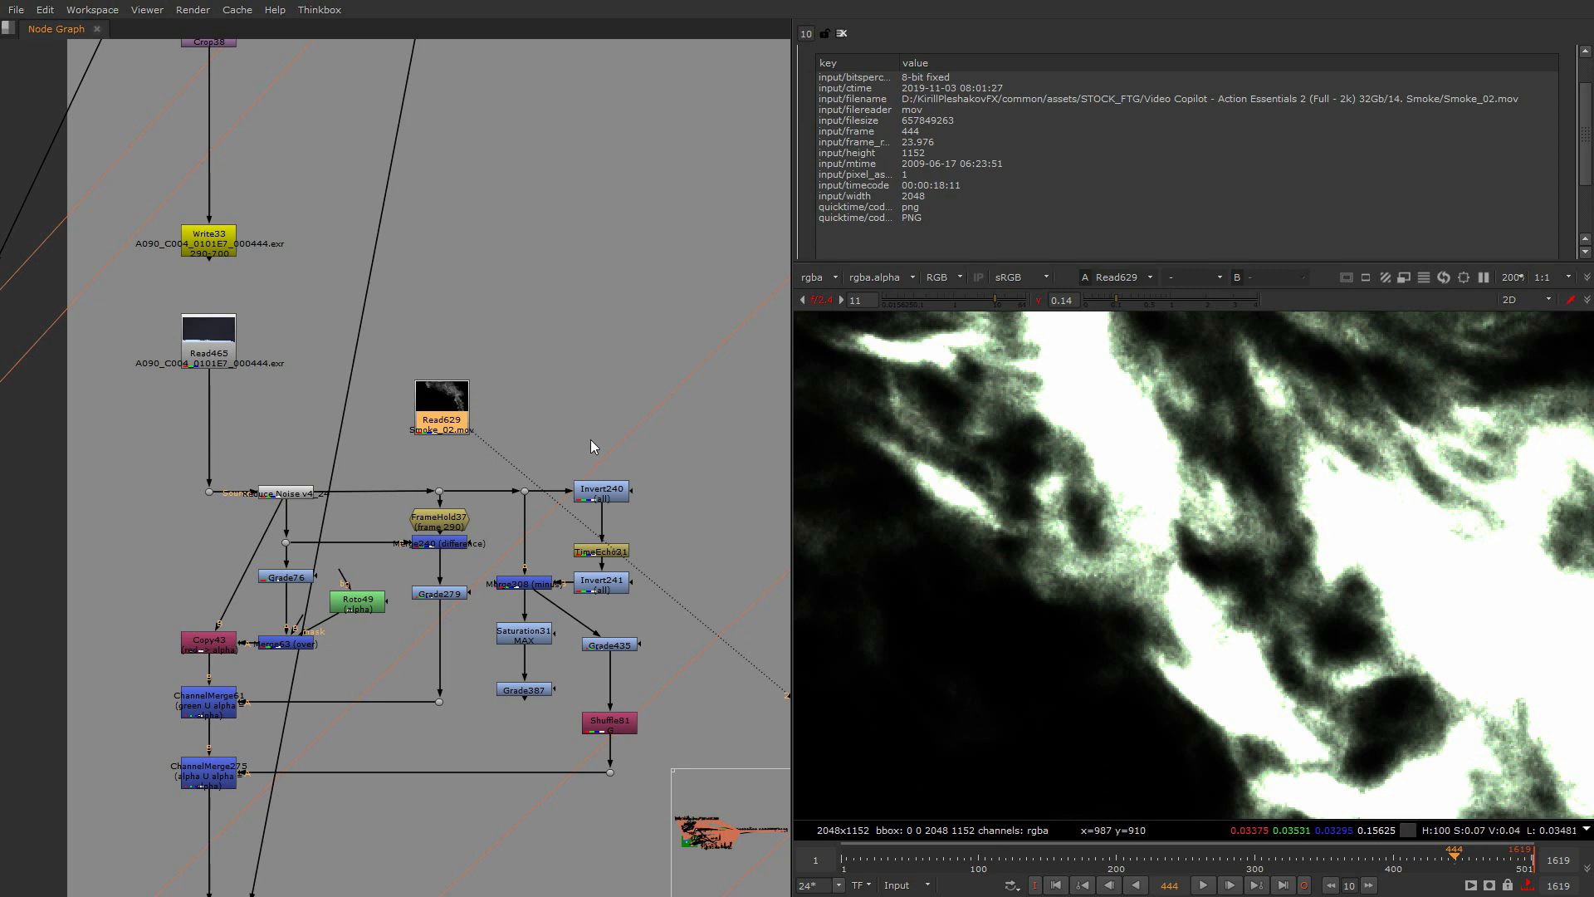
key(Delete)
middle_drag(443, 483, 462, 372)
scroll(461, 372, down, 5)
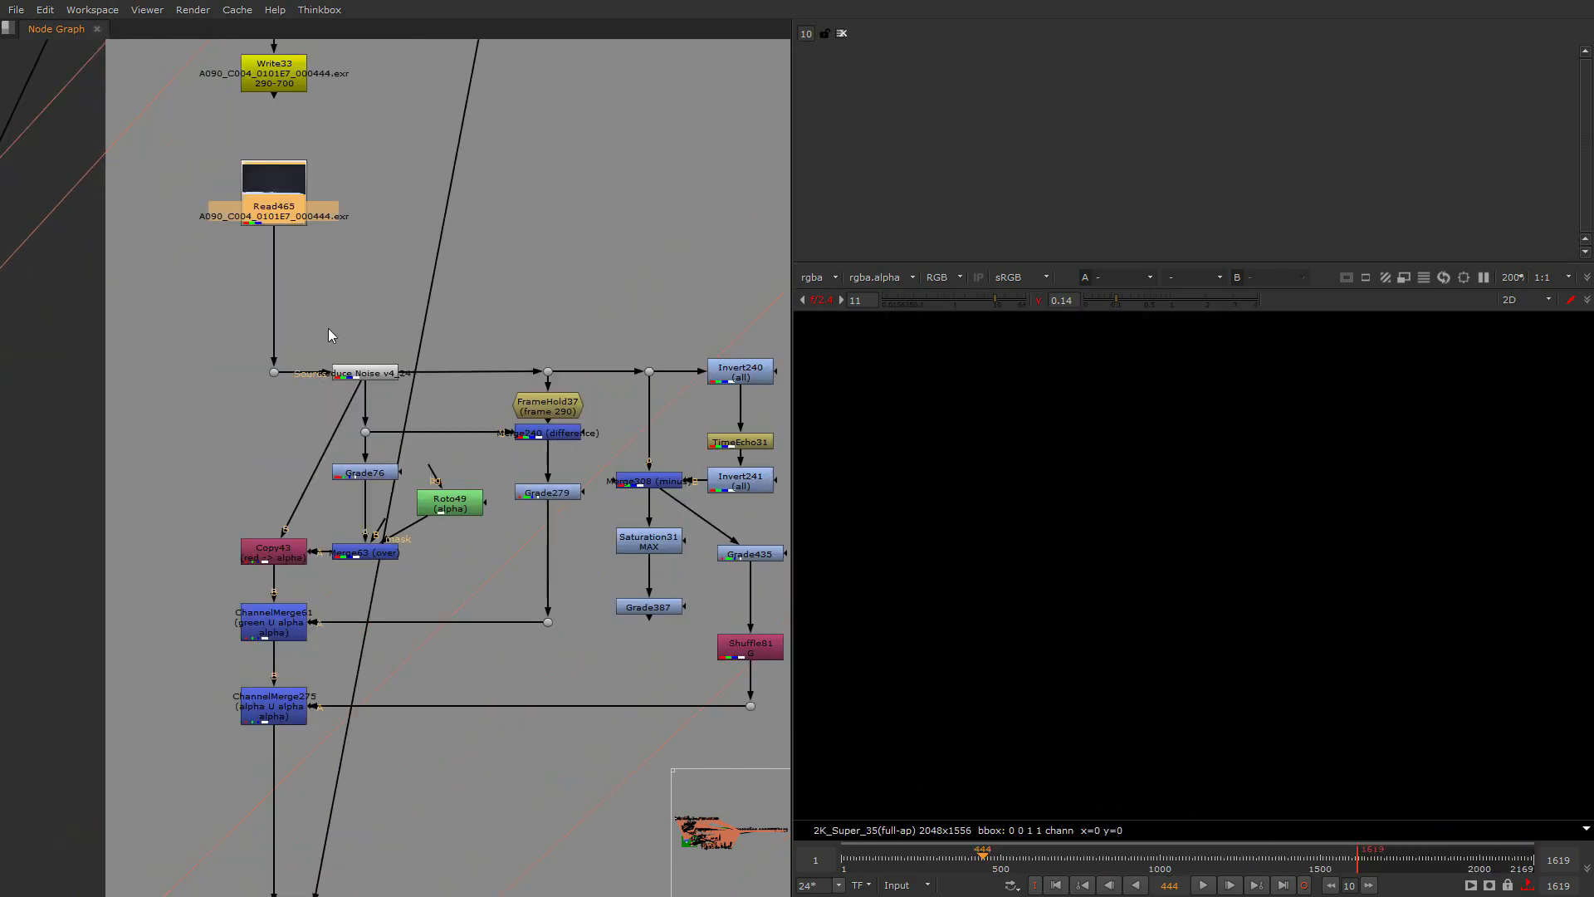
Open the Write239 properties, enlarge the properties area, and inspect the codecs available for its mov output
scroll(385, 727, up, 8)
double_click(552, 651)
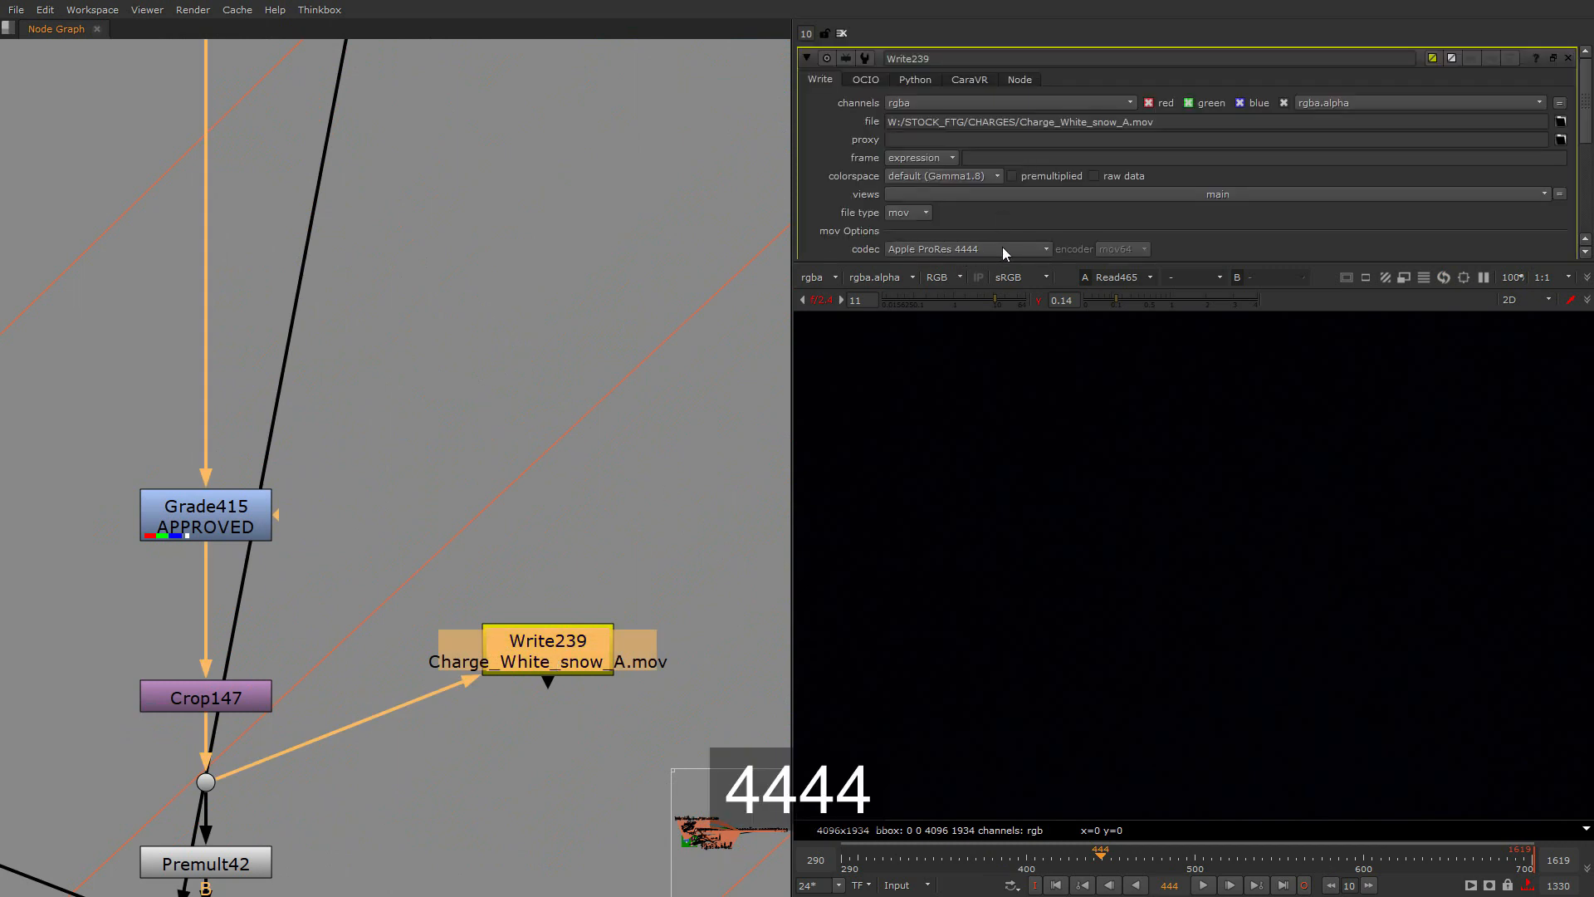
drag(883, 262, 883, 379)
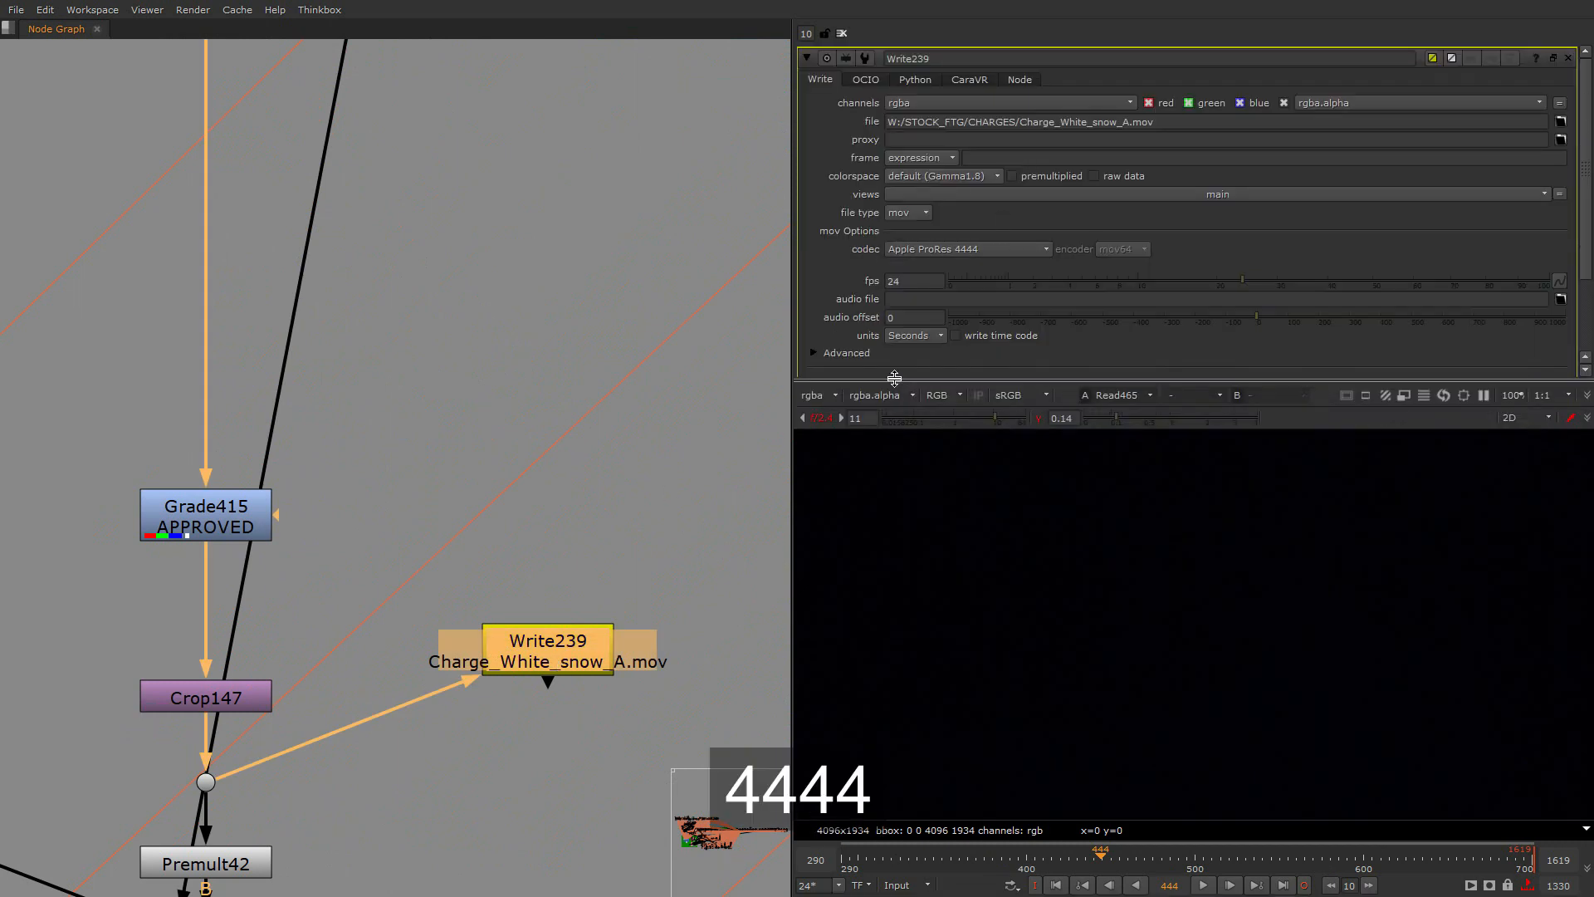
click(1003, 250)
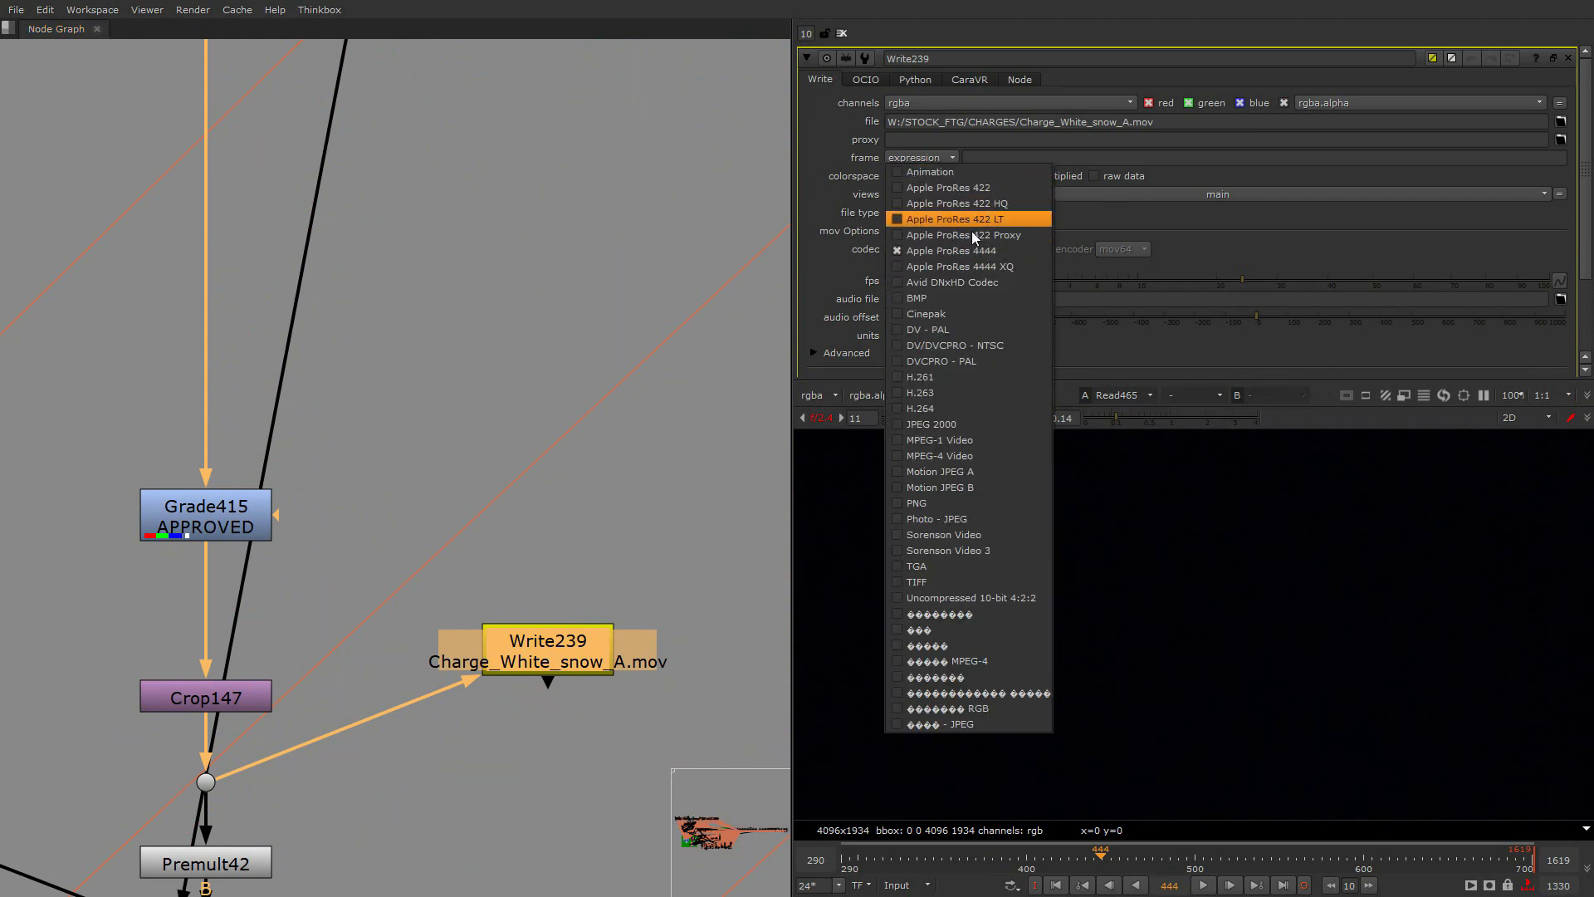
click(562, 477)
View Crop147 and look over the node tree that feeds Write239
scroll(333, 586, down, 2)
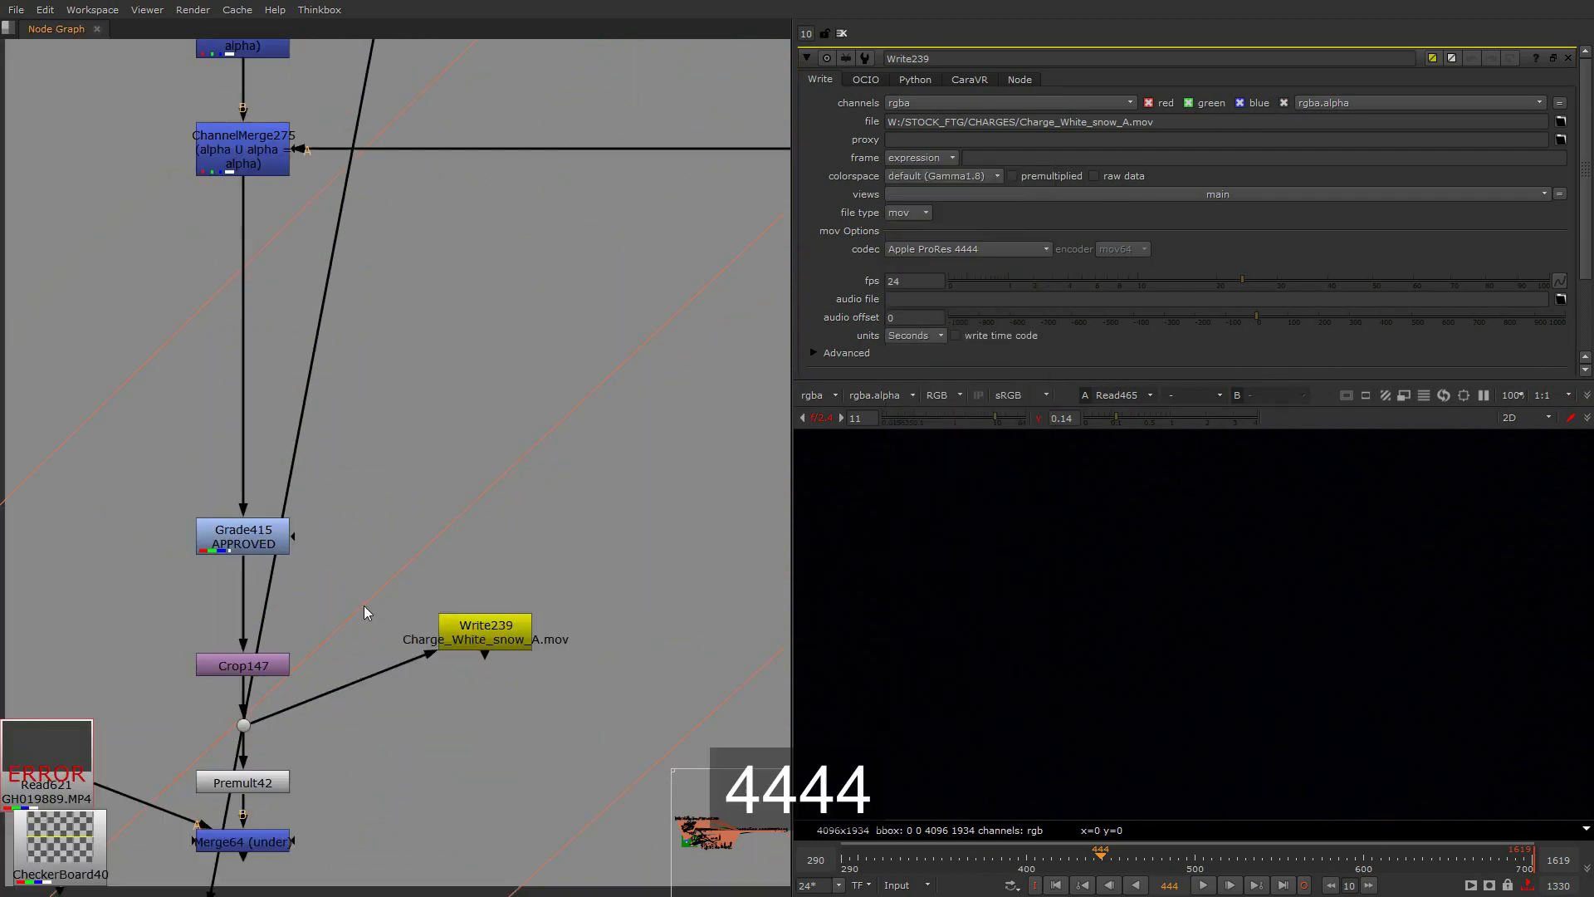
drag(364, 605, 131, 687)
key(1)
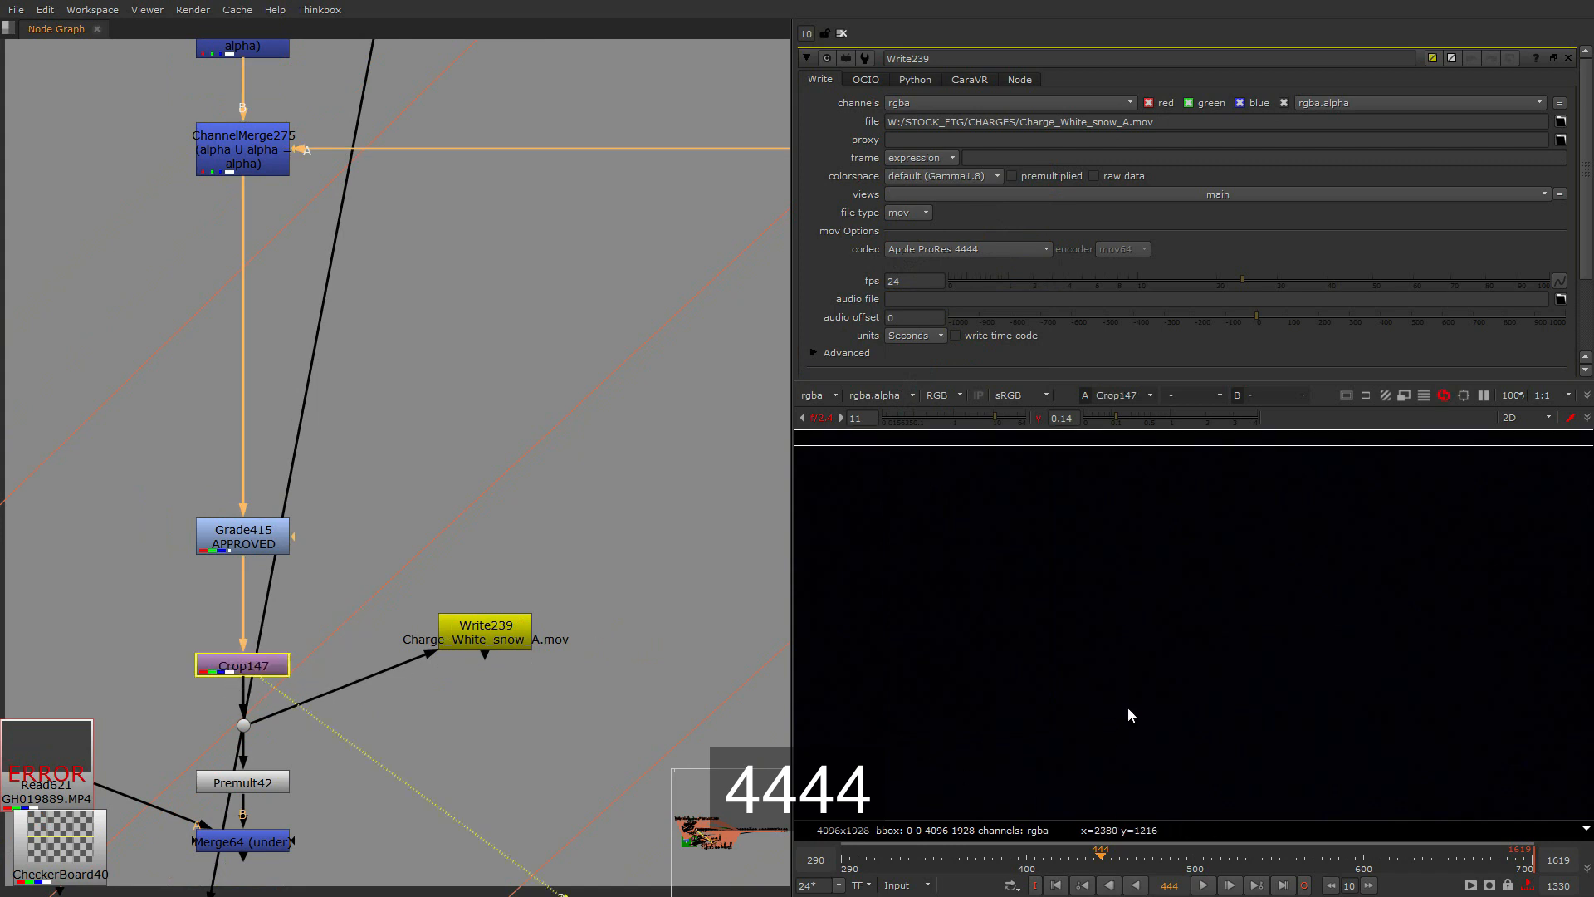
middle_drag(331, 517, 337, 745)
scroll(339, 745, down, 3)
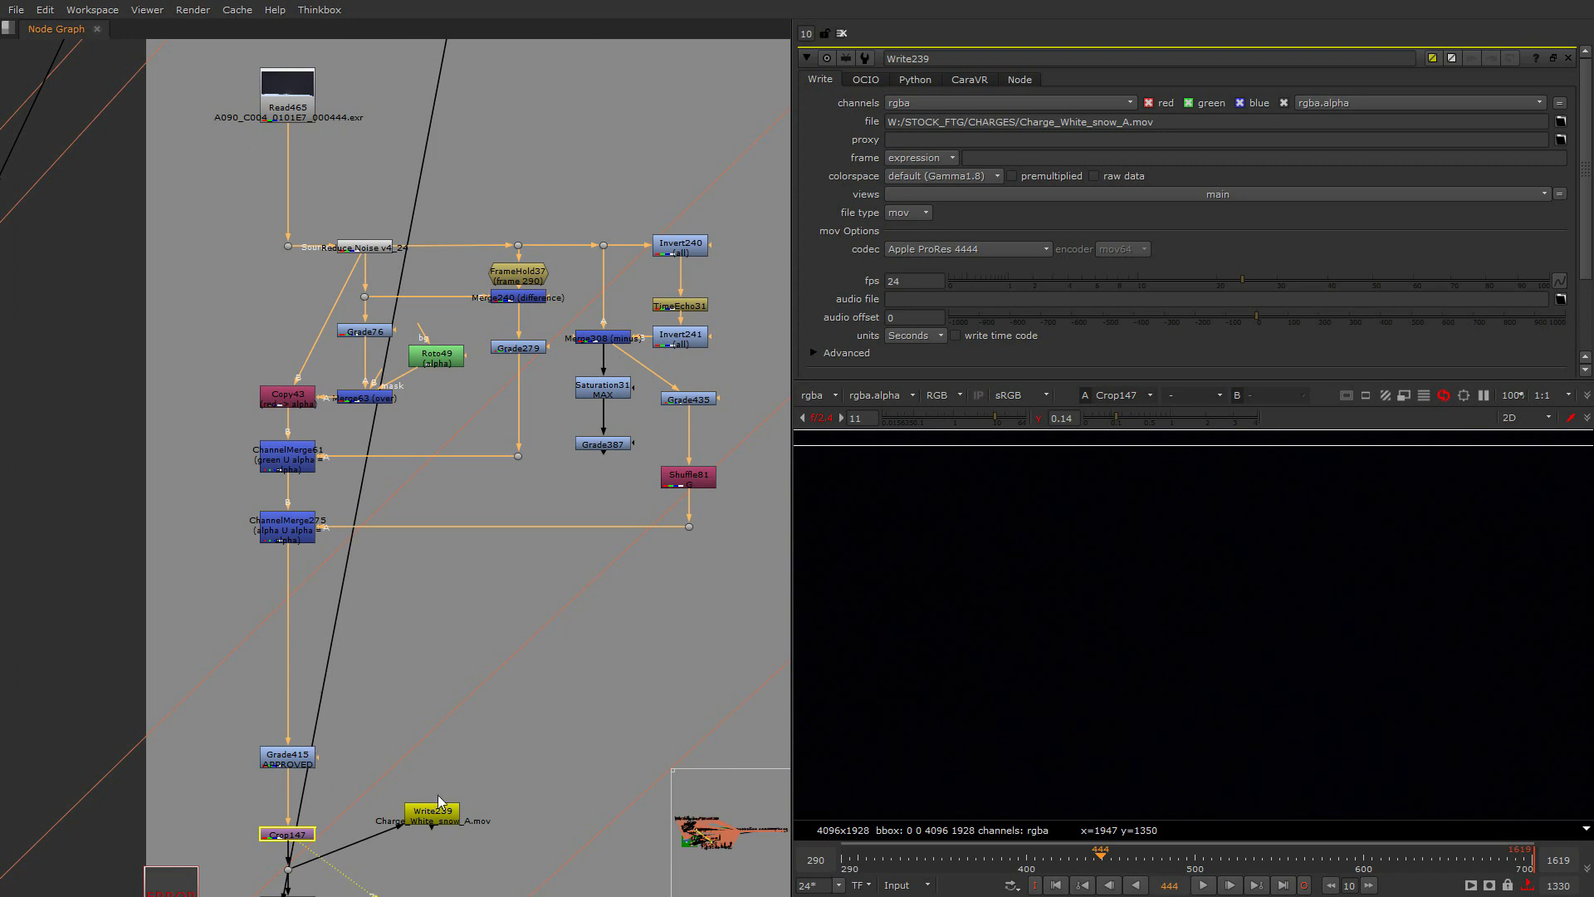
scroll(563, 521, down, 3)
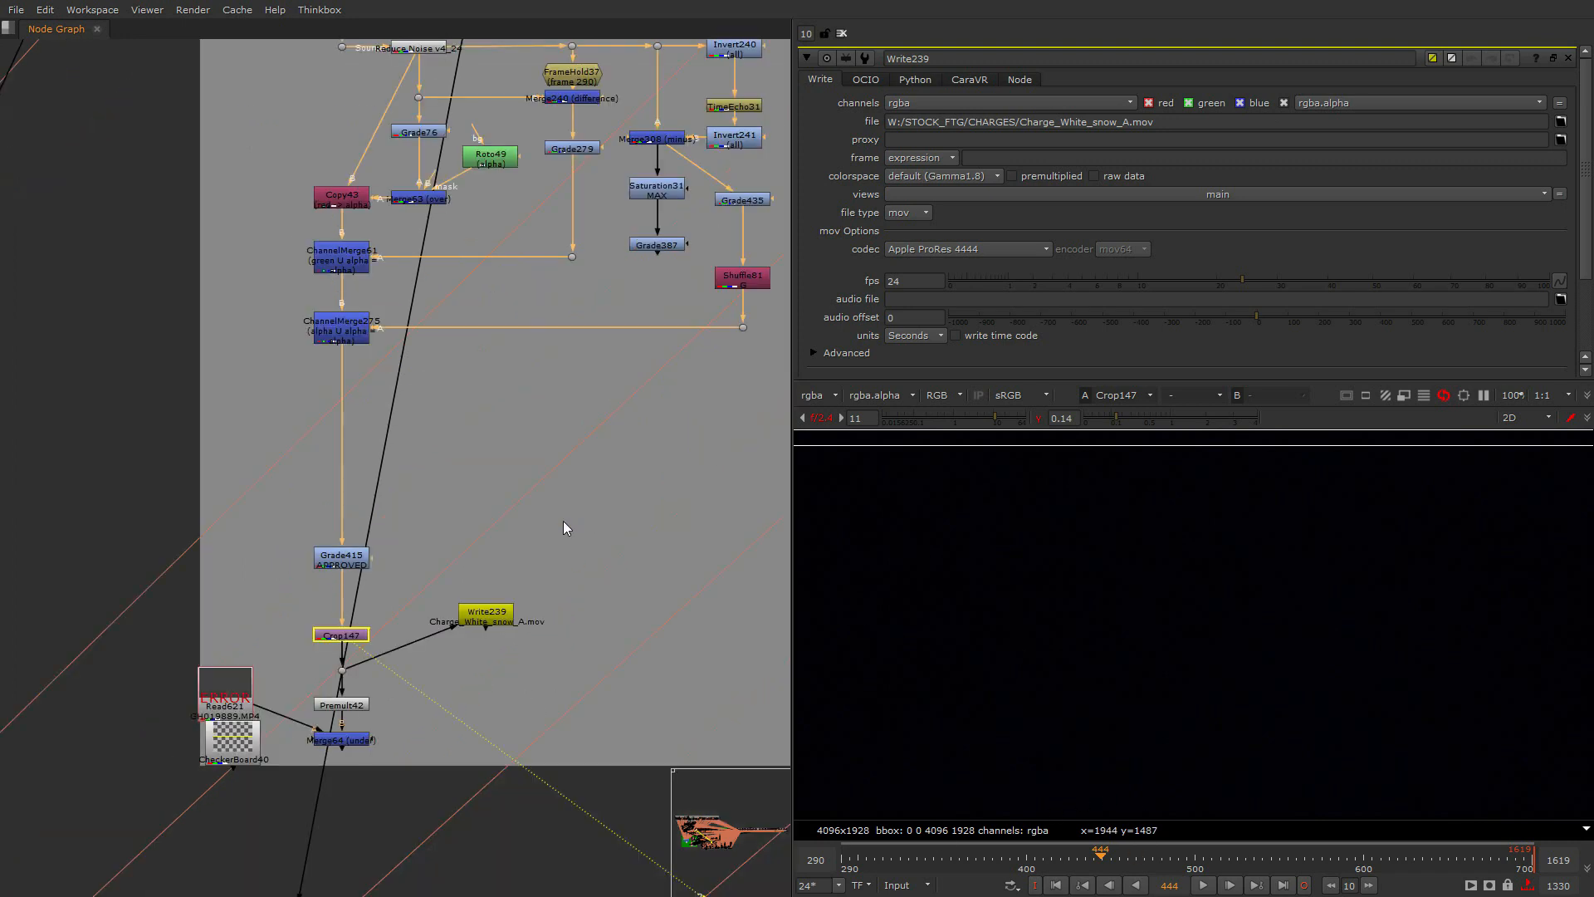
scroll(460, 588, up, 3)
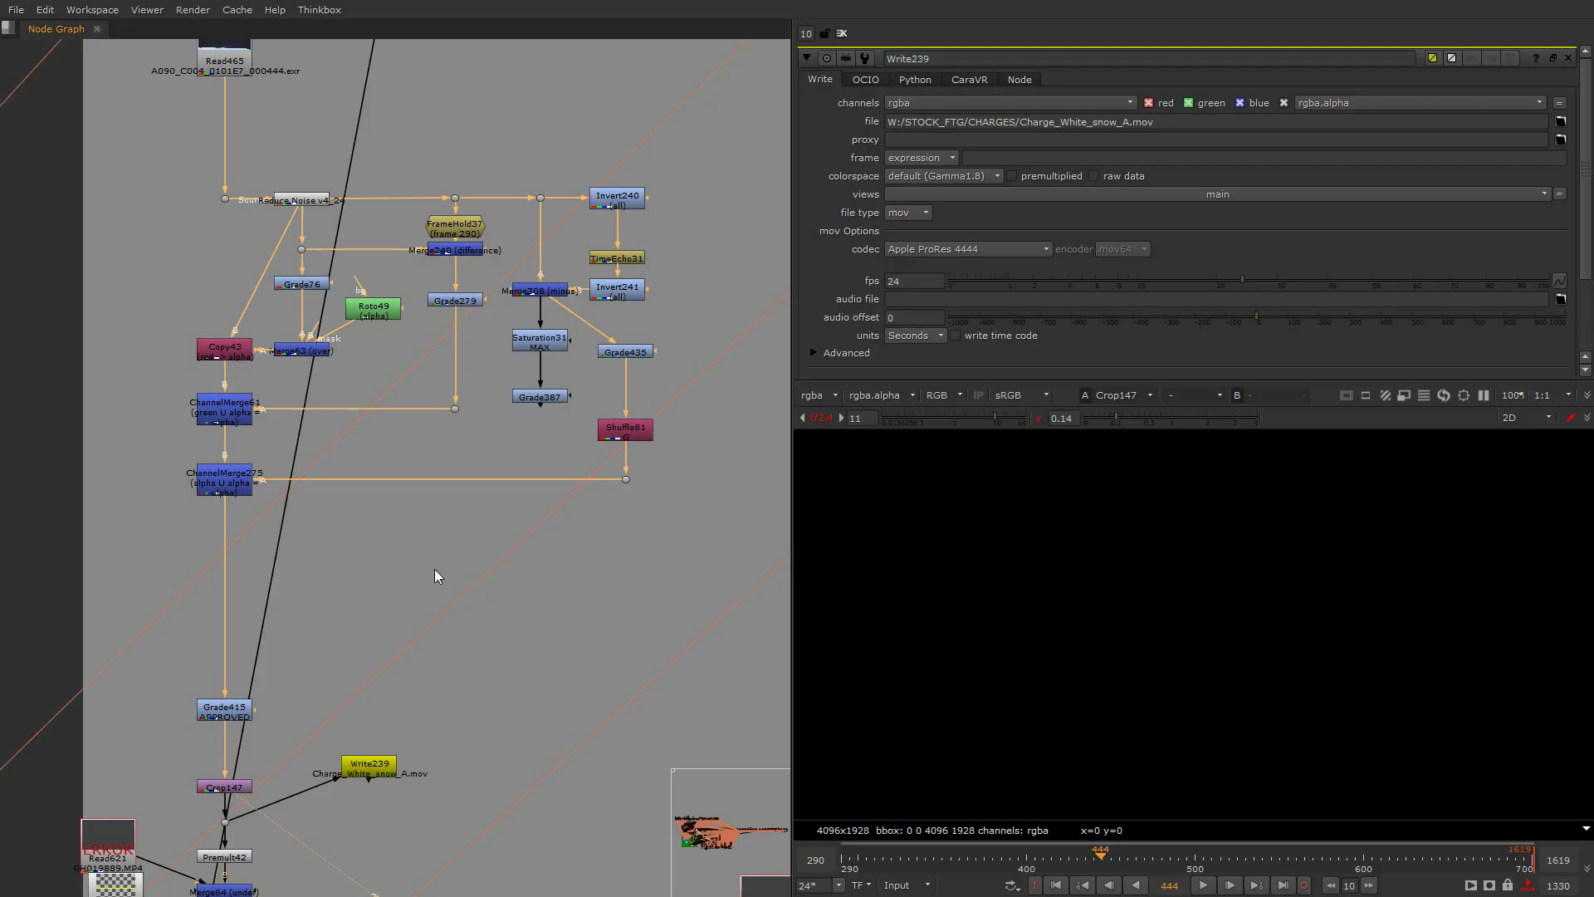
Switch the viewer to ChannelMerge275 and examine the keying branches that feed its alpha
click(646, 493)
middle_drag(395, 596, 436, 726)
scroll(298, 491, up, 2)
scroll(297, 491, down, 2)
scroll(297, 492, up, 1)
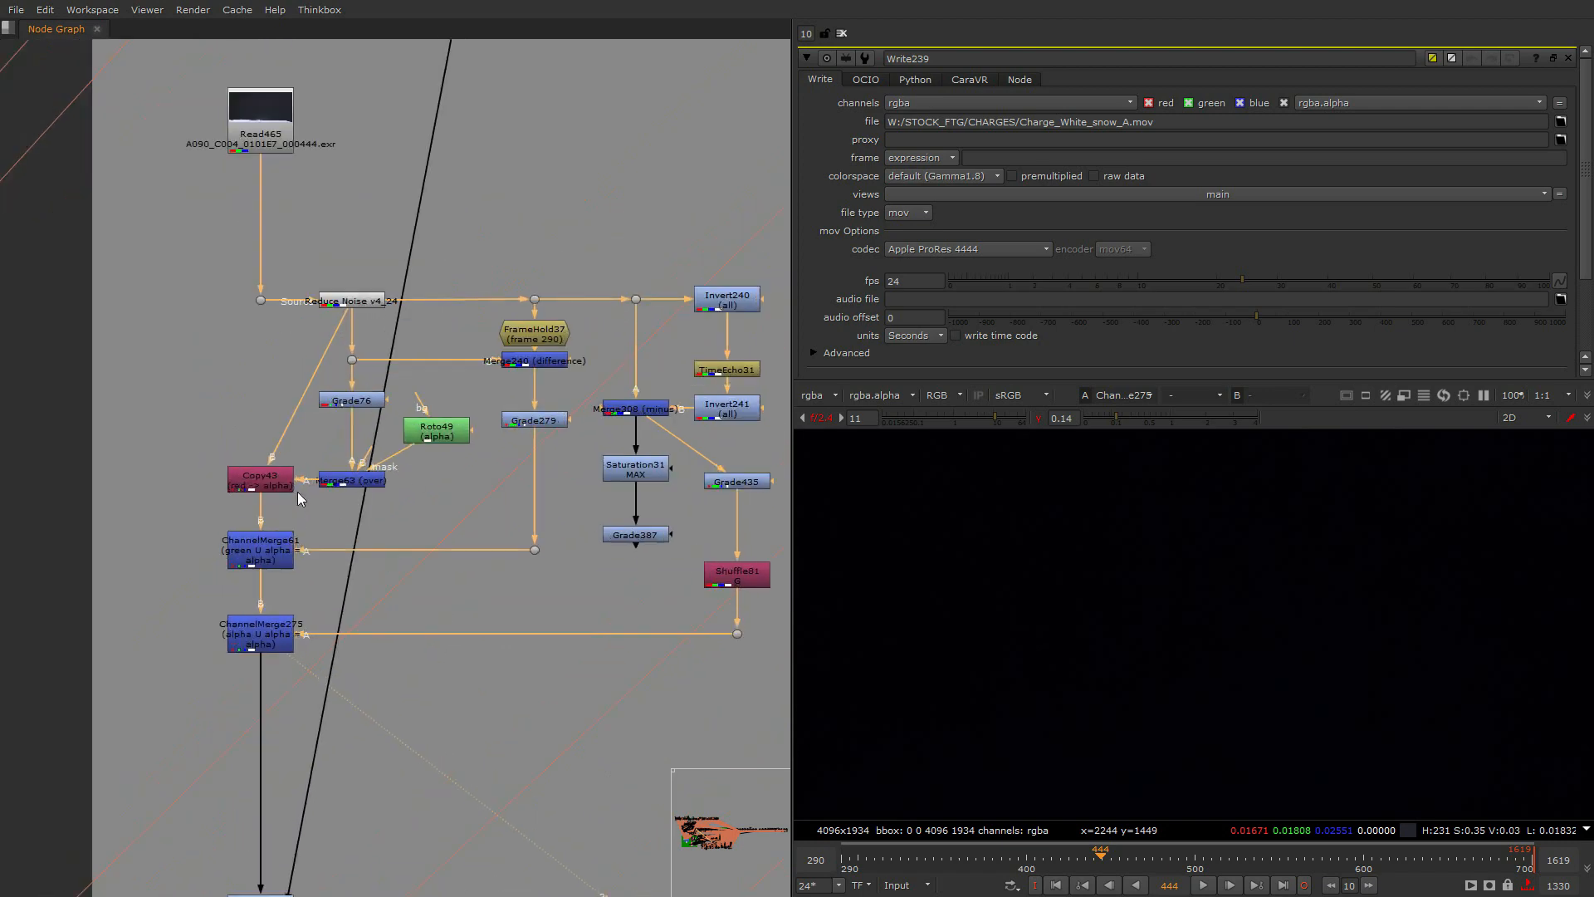
View the Grade76 result, inspect its grade settings, and fit the image in the viewer
scroll(297, 491, up, 2)
click(376, 360)
key(1)
double_click(376, 361)
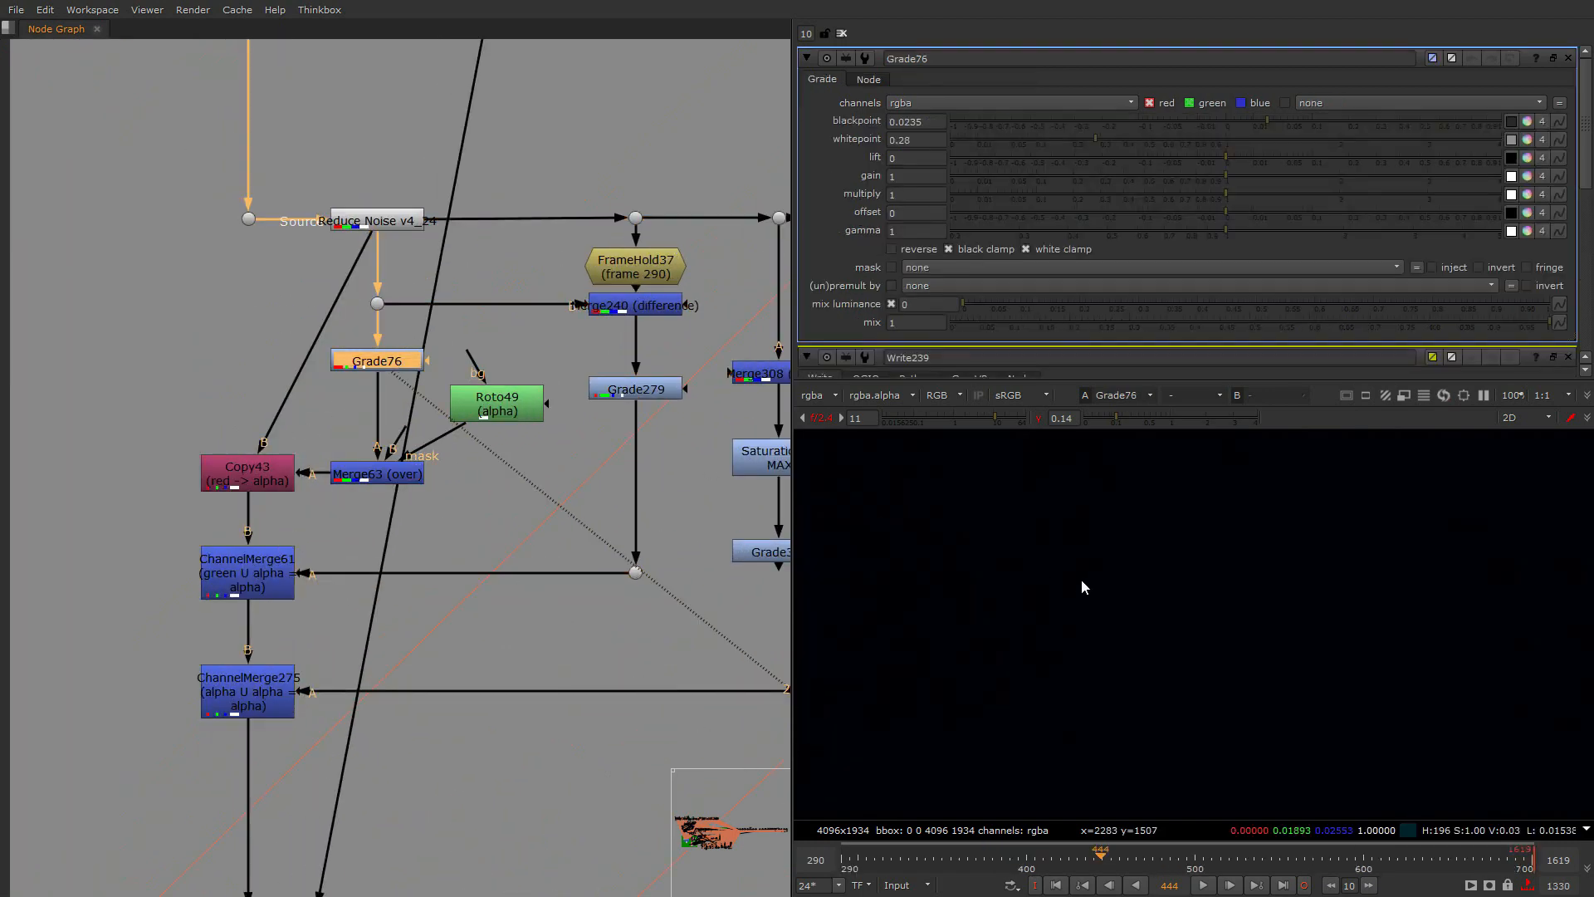
key(f)
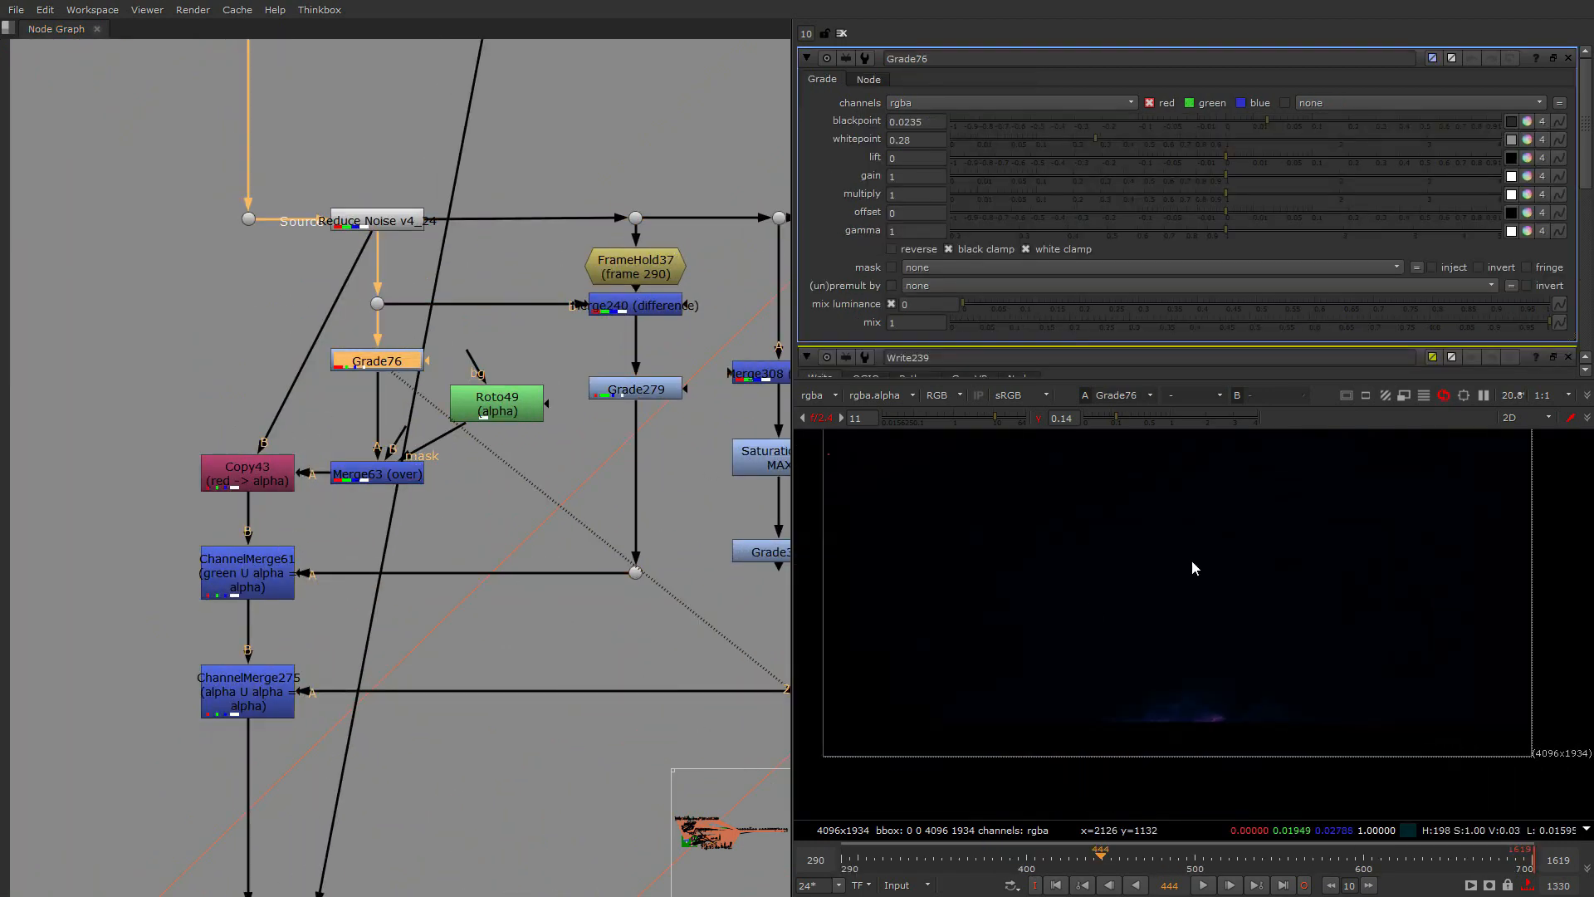
click(585, 506)
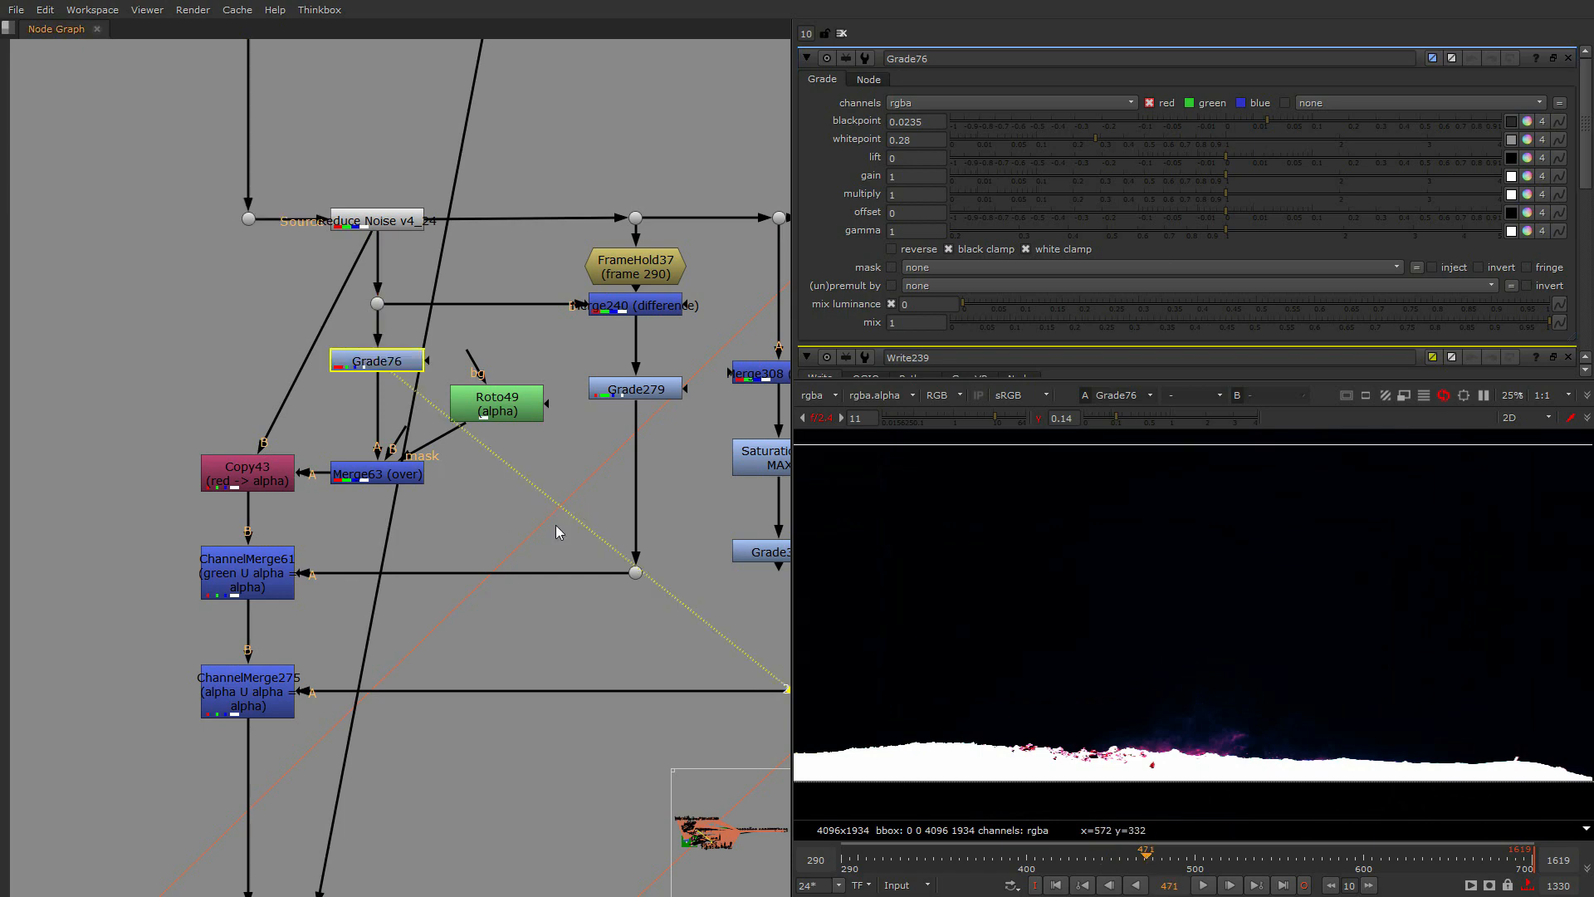
key(Tab)
key(Escape)
key(k)
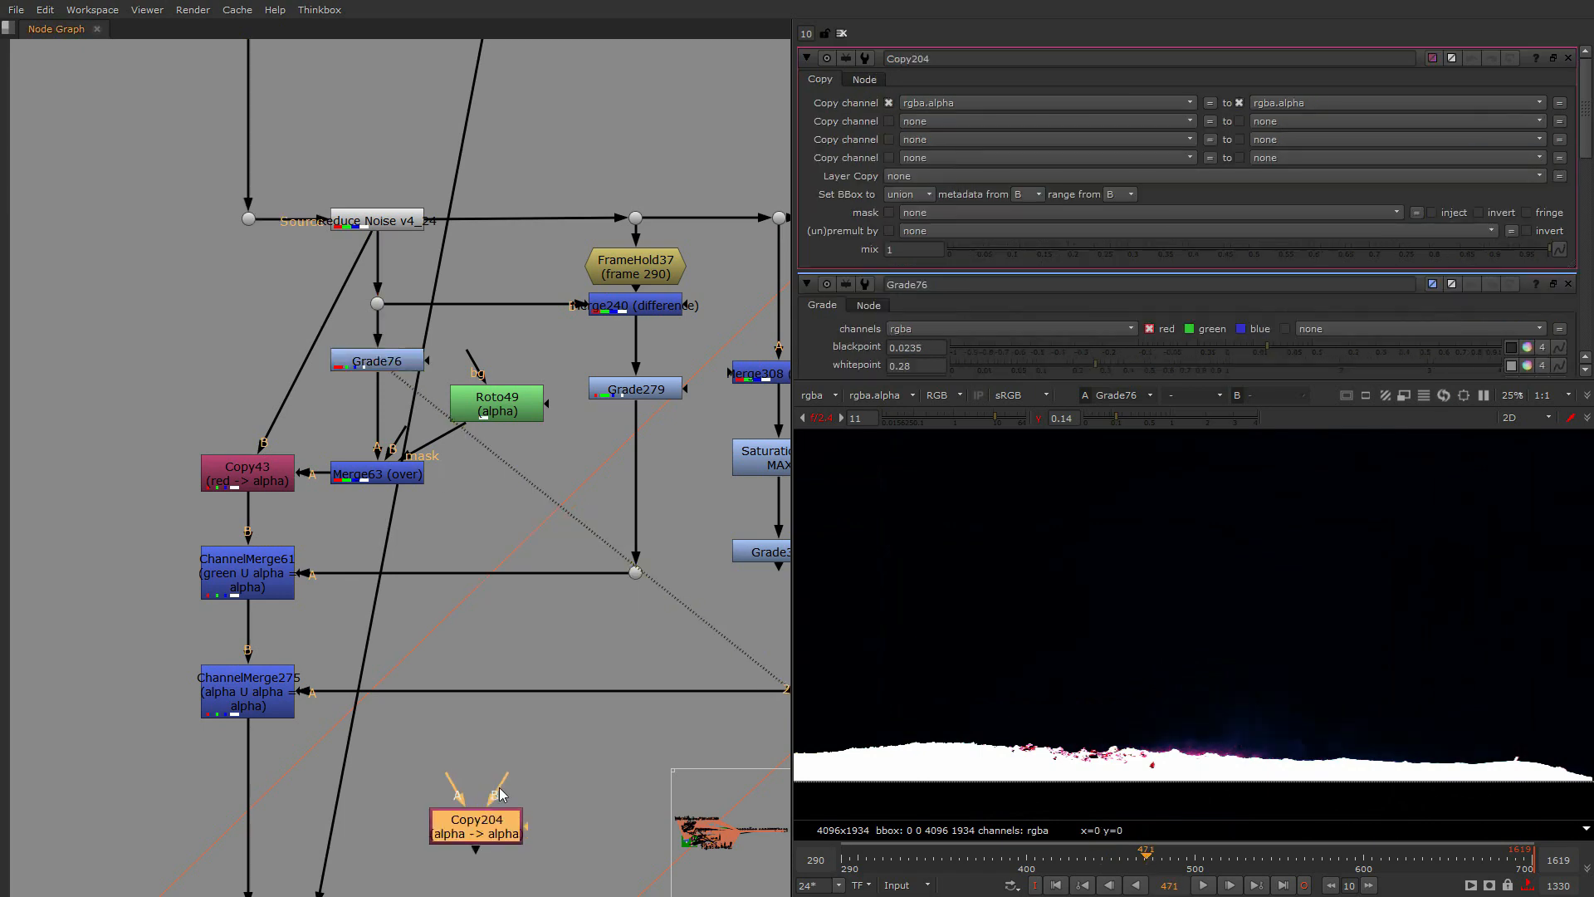
key(Delete)
Add a luminance Keyer node, connect its input to Reduce Noise v4_24, place it beneath Roto49, and view it
key(Tab)
text(Keyer)
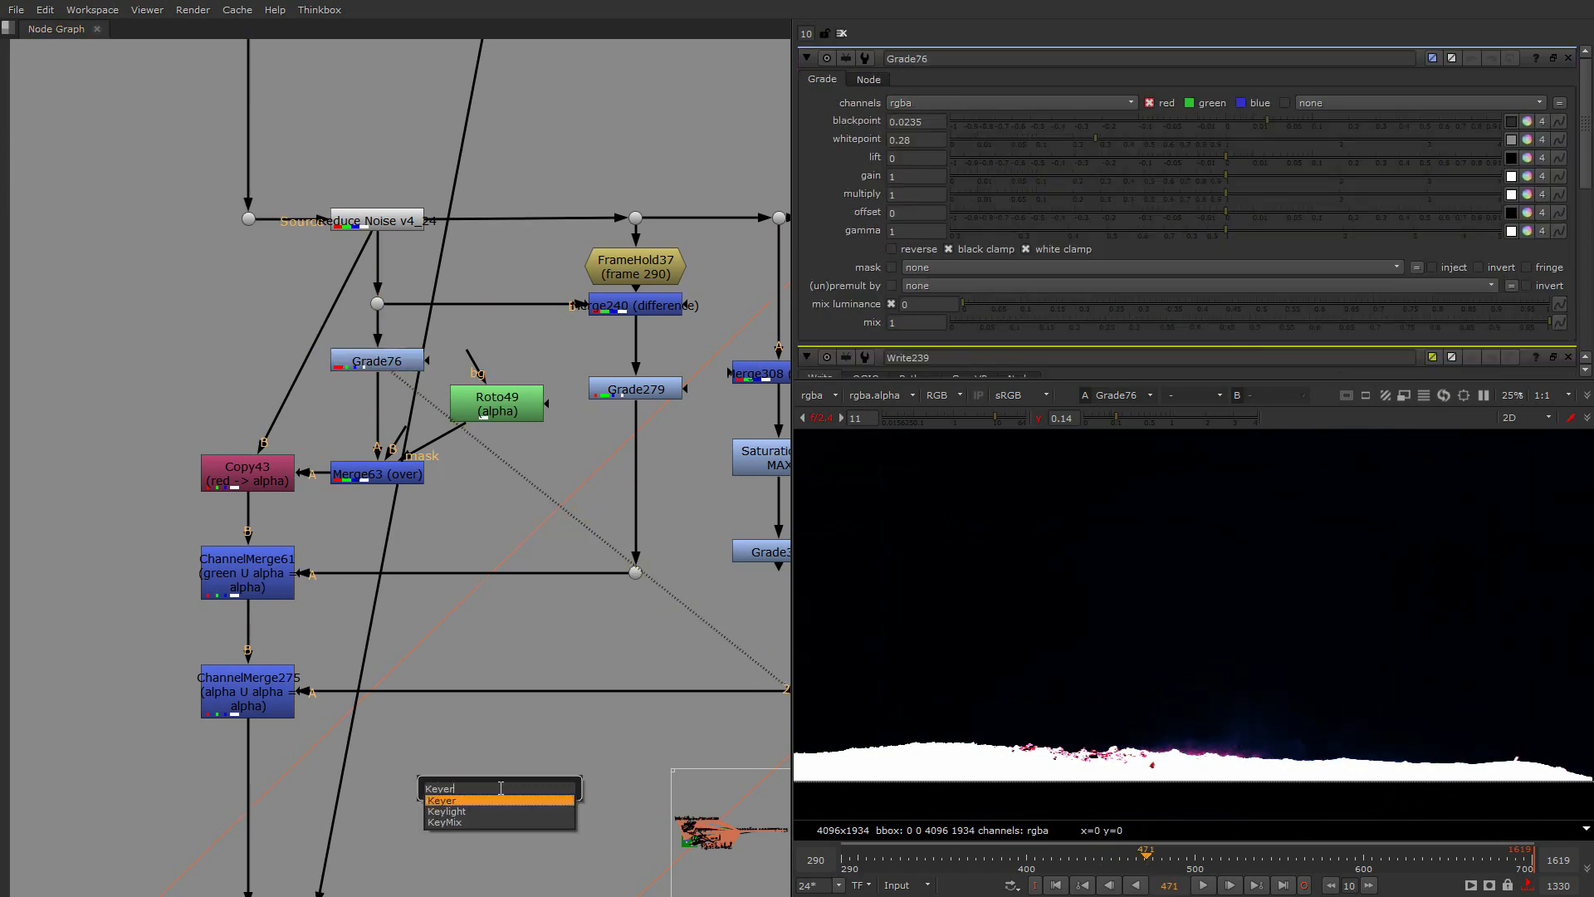
key(Return)
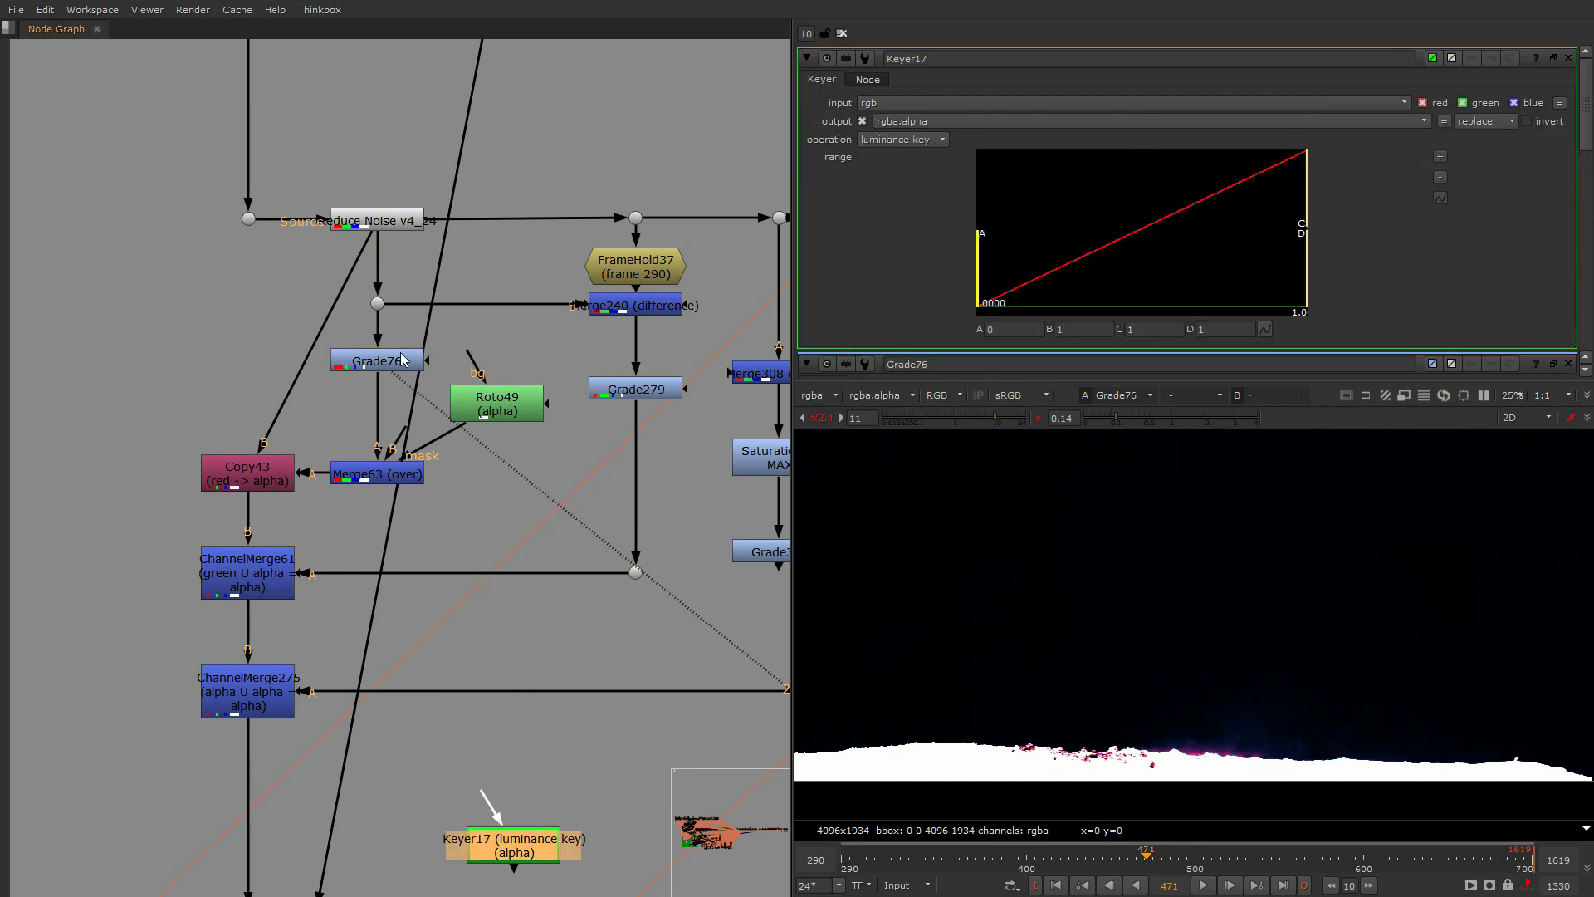
drag(402, 353, 394, 234)
drag(515, 843, 515, 507)
key(1)
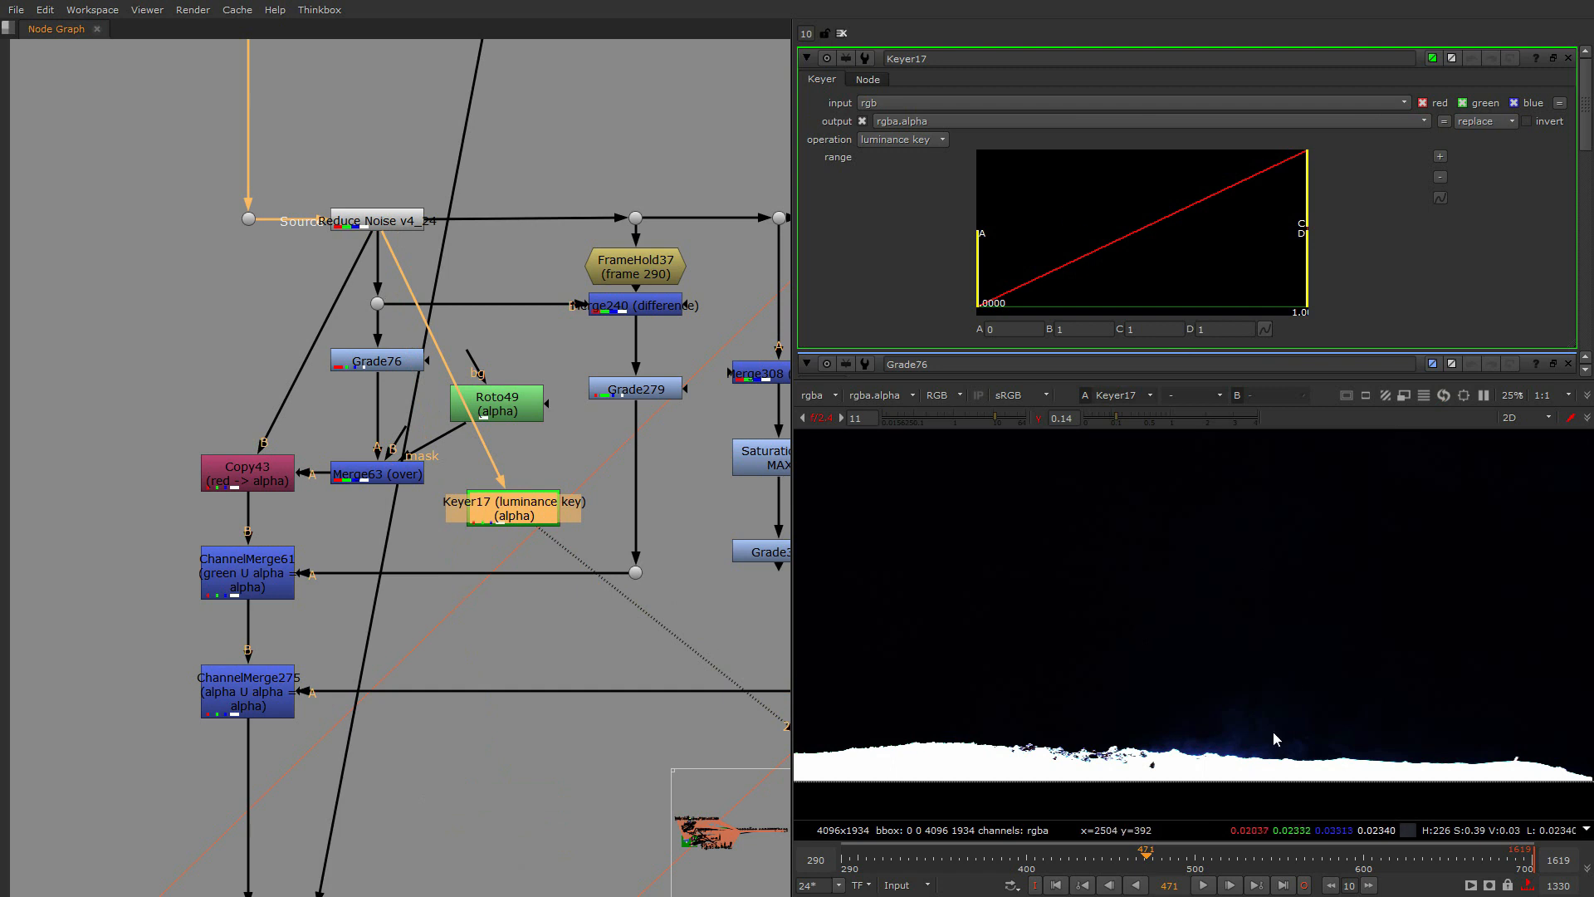
Move to frame 501 and change Keyer17's operation to blue keyer
middle_drag(1273, 732, 1184, 667)
scroll(1185, 669, down, 1)
click(1196, 856)
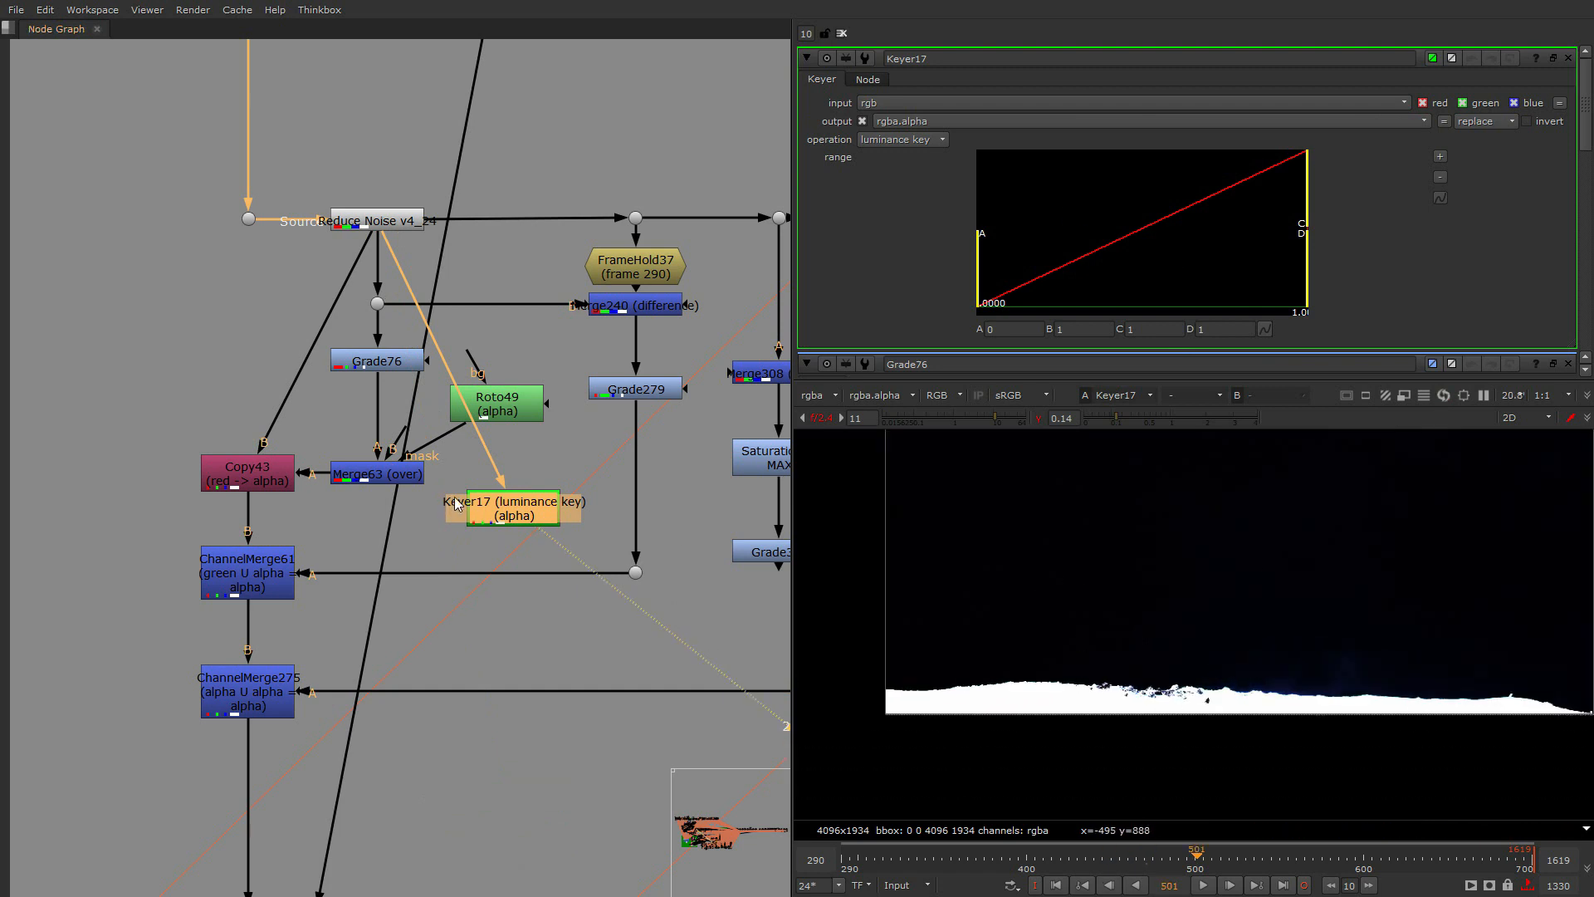
click(902, 138)
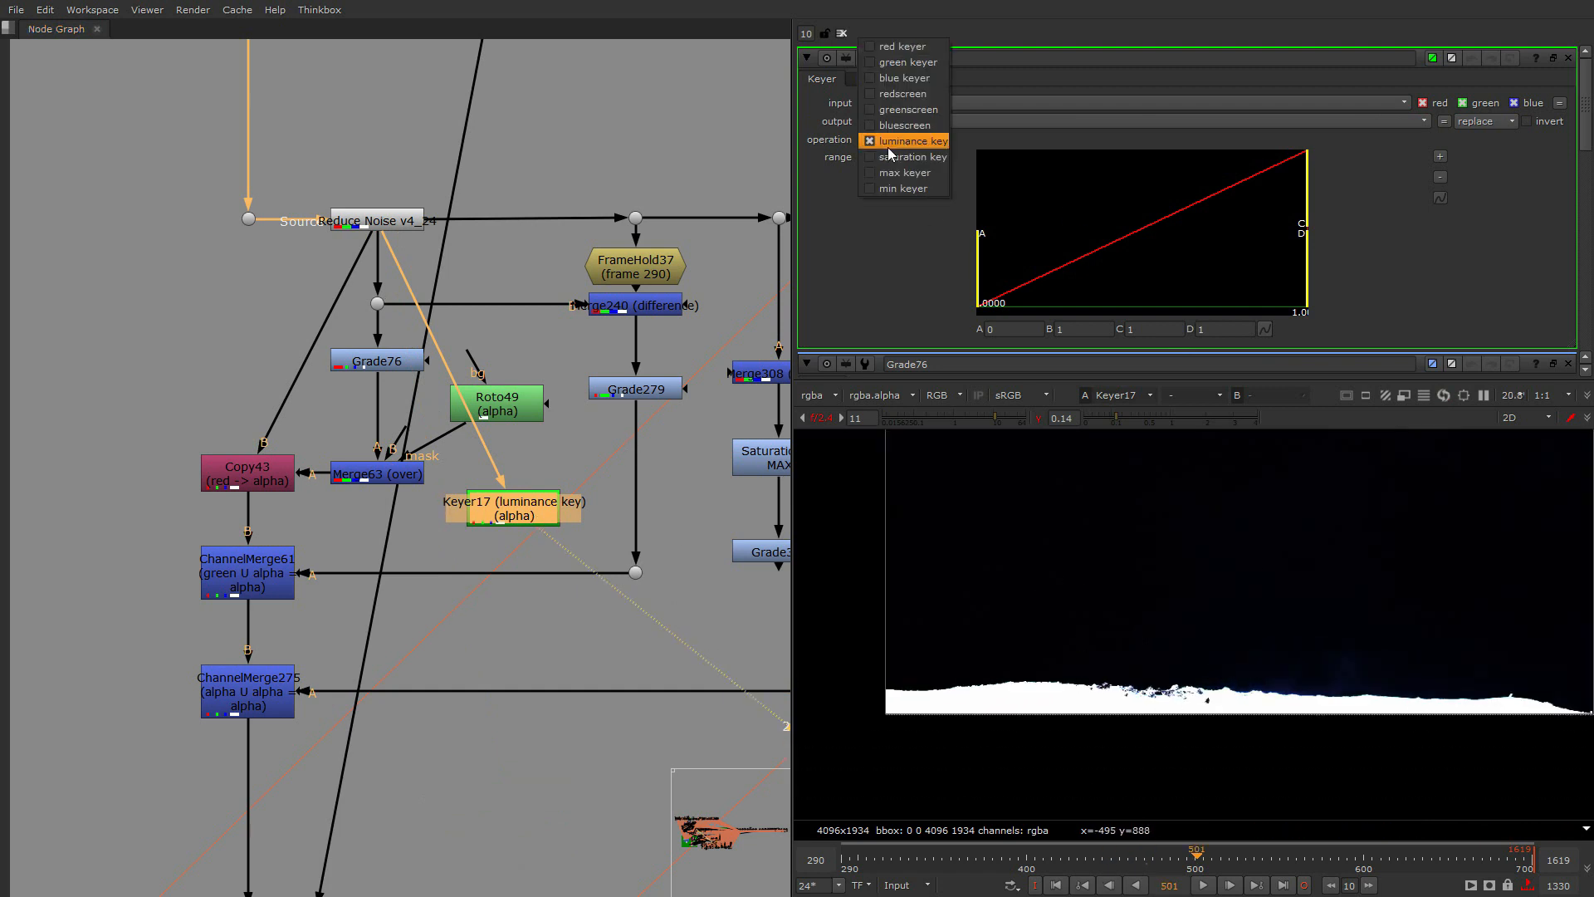
click(897, 93)
View the Reduce Noise v4_24 output at frame 376 and check its alpha channel
click(363, 226)
key(1)
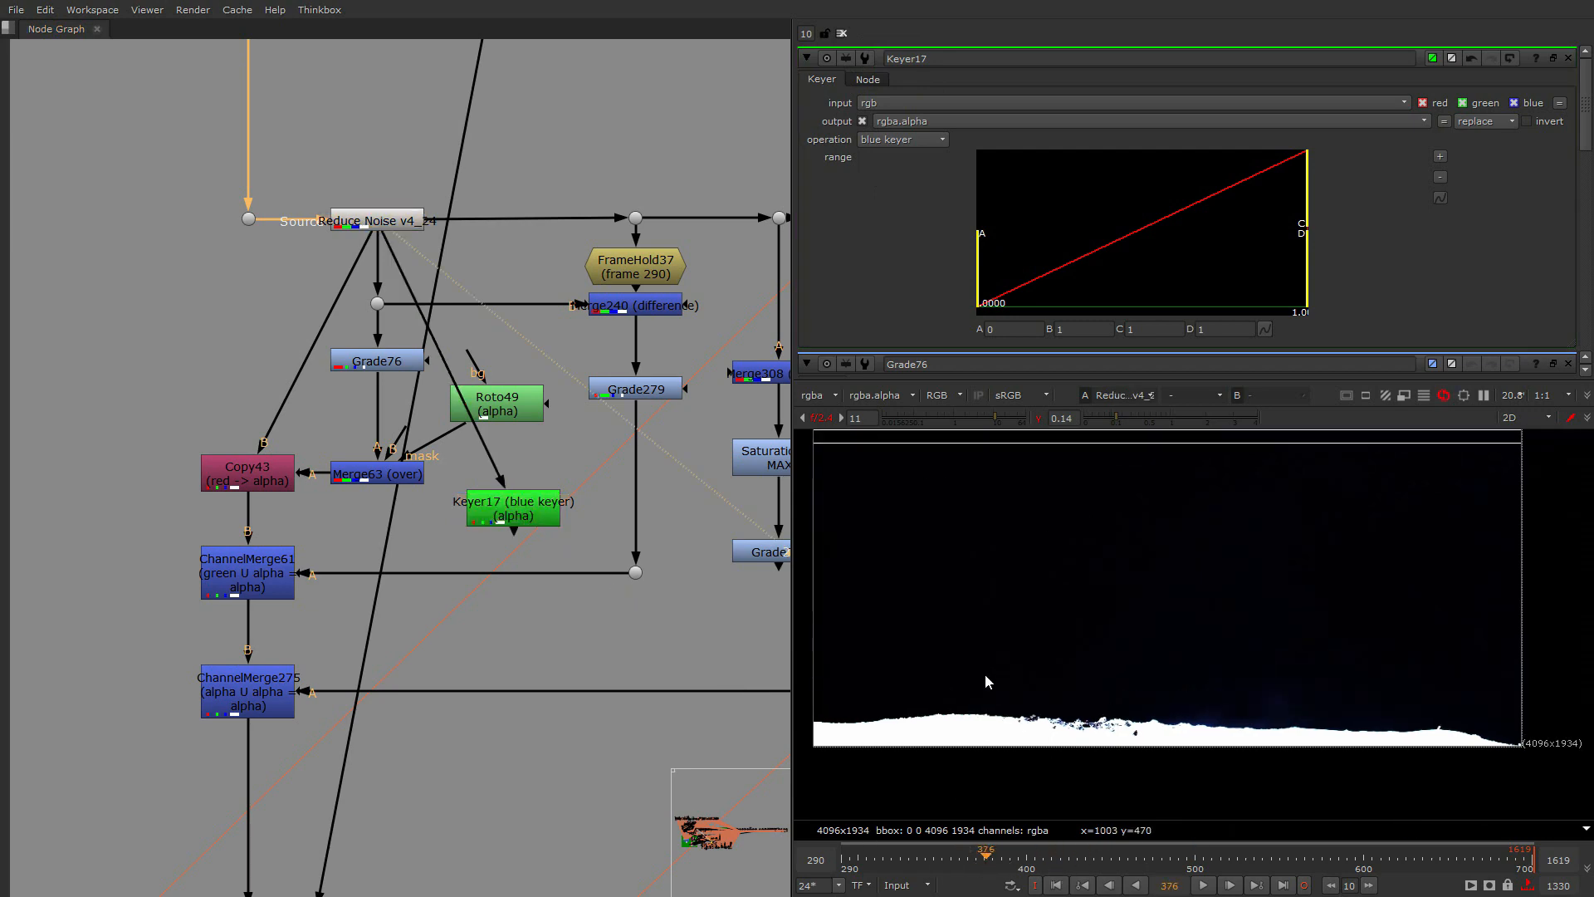
middle_drag(985, 675, 996, 700)
key(a)
key(a)
Compare the red, green and blue channels of the denoised snow image, looking closely at the particles above the ground
key(r)
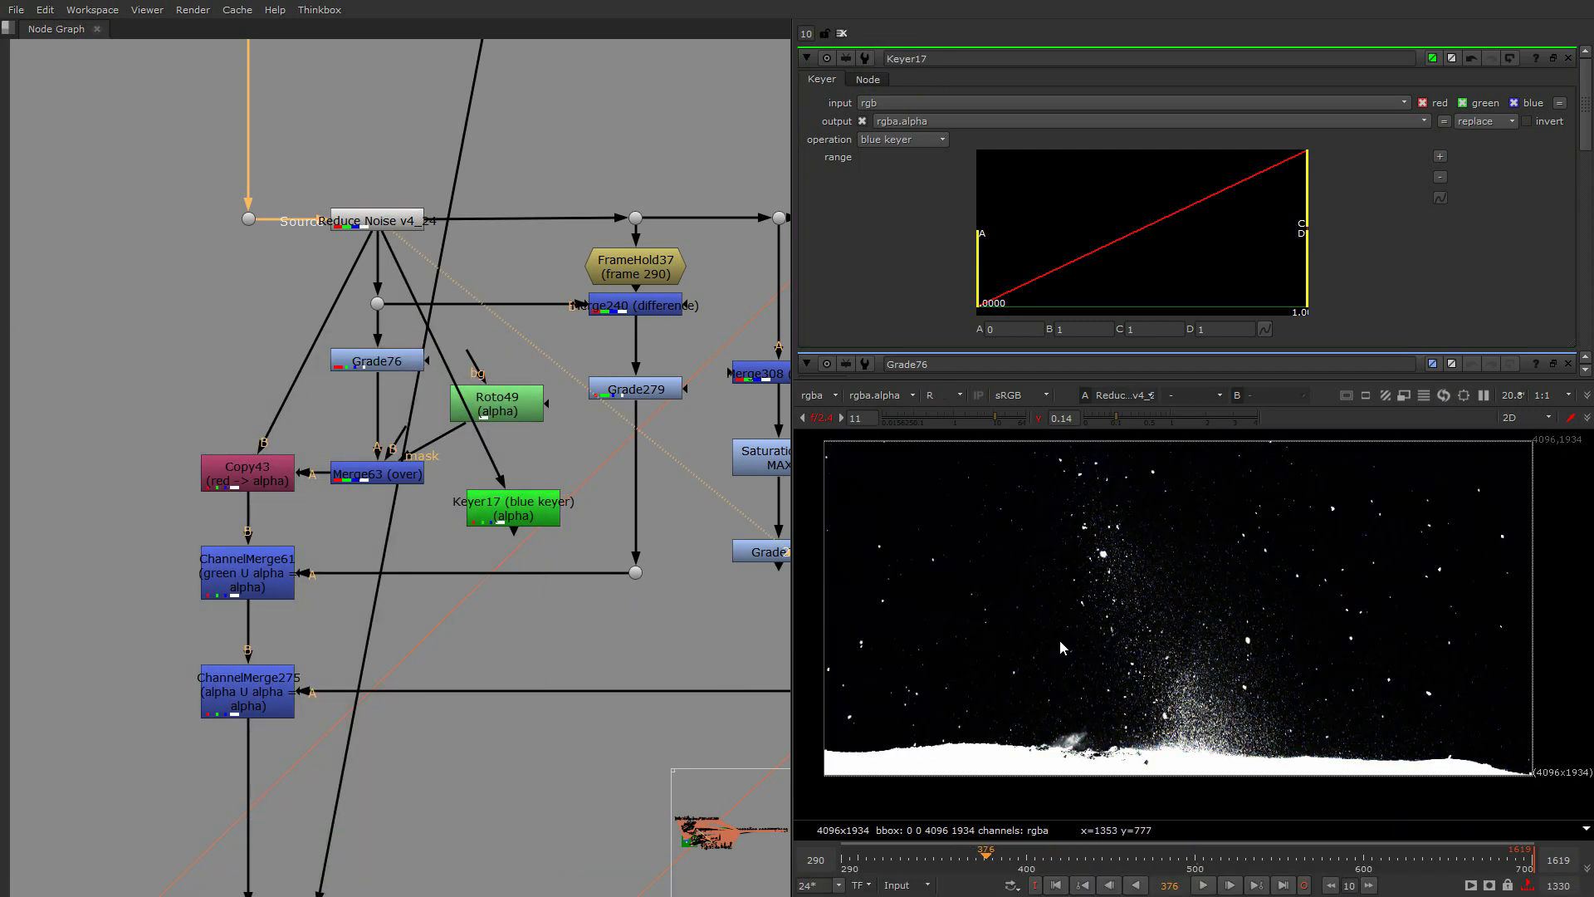
key(g)
key(b)
key(r)
key(g)
key(b)
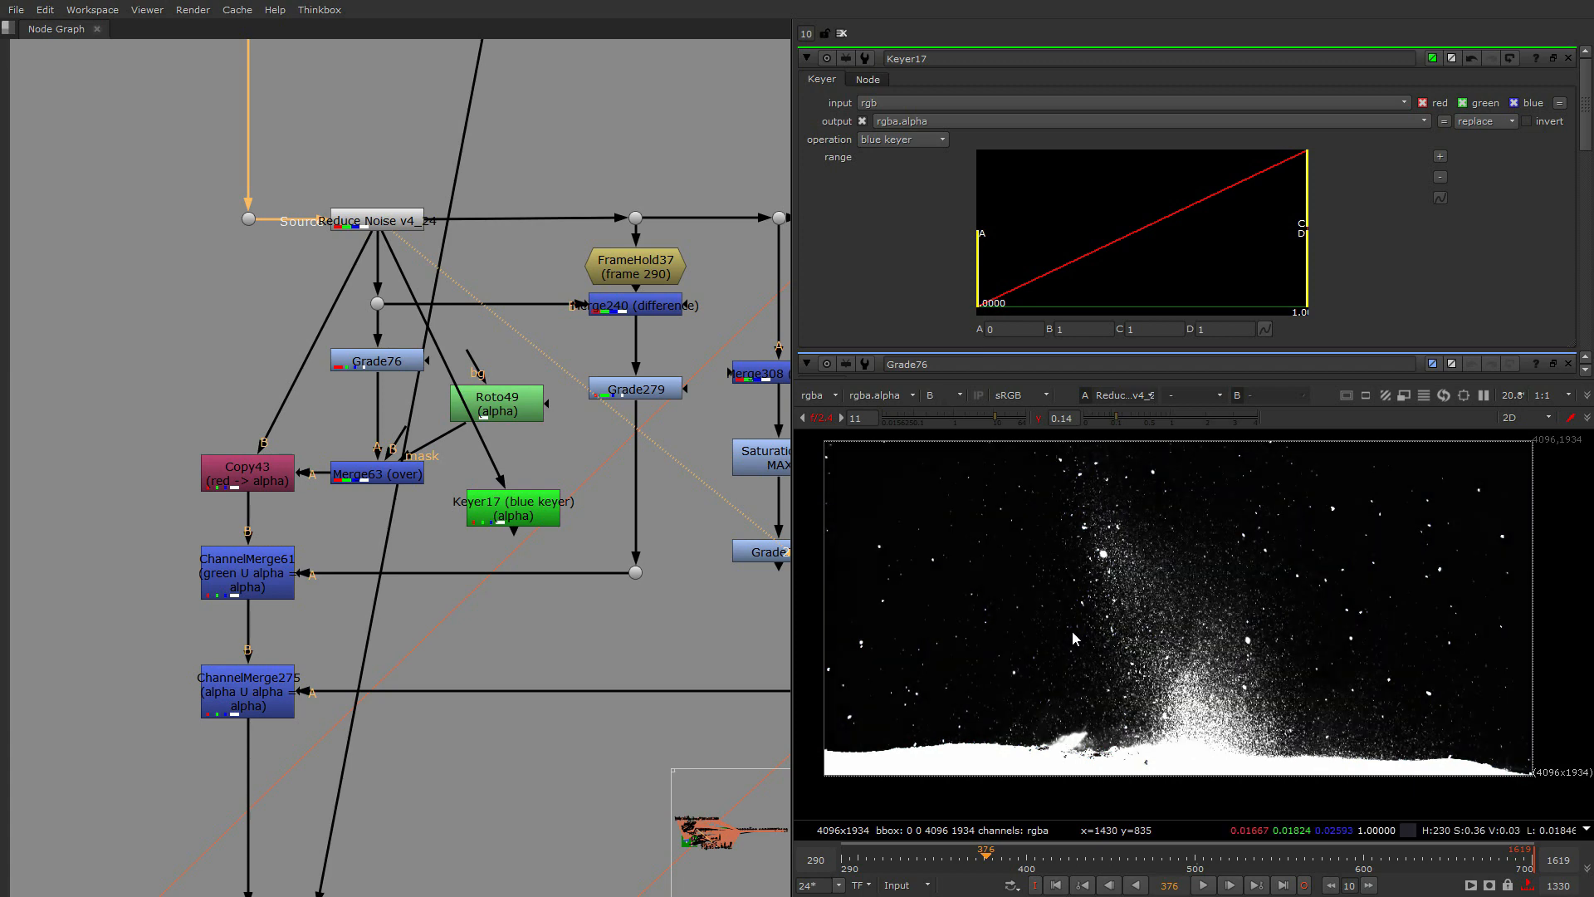
key(g)
key(b)
key(g)
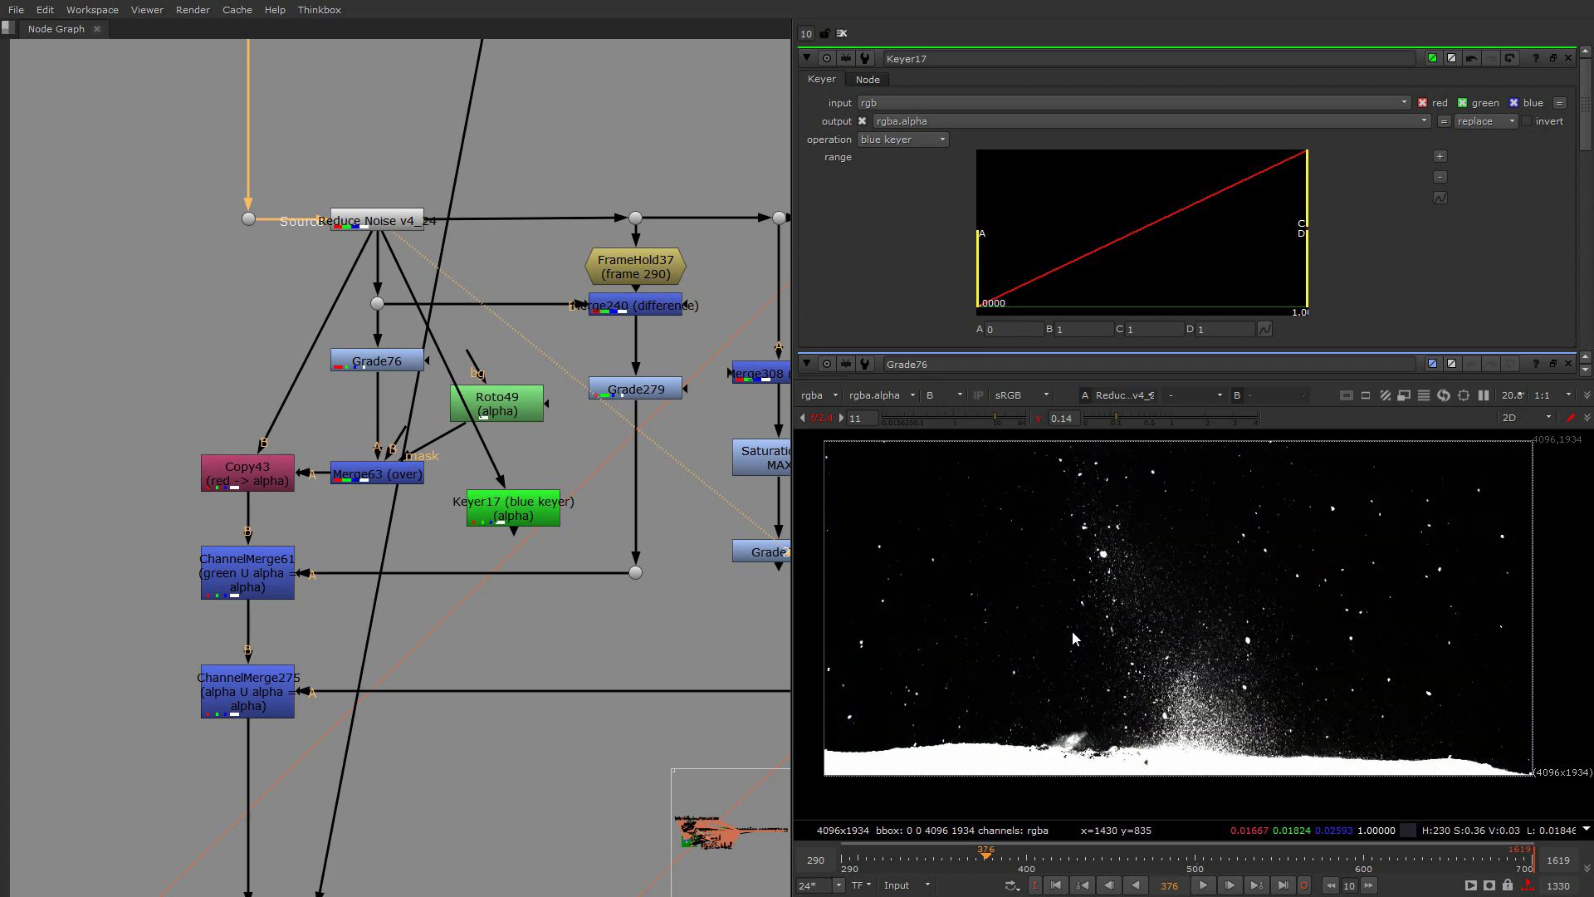
key(r)
key(g)
key(b)
scroll(1217, 694, up, 1)
key(r)
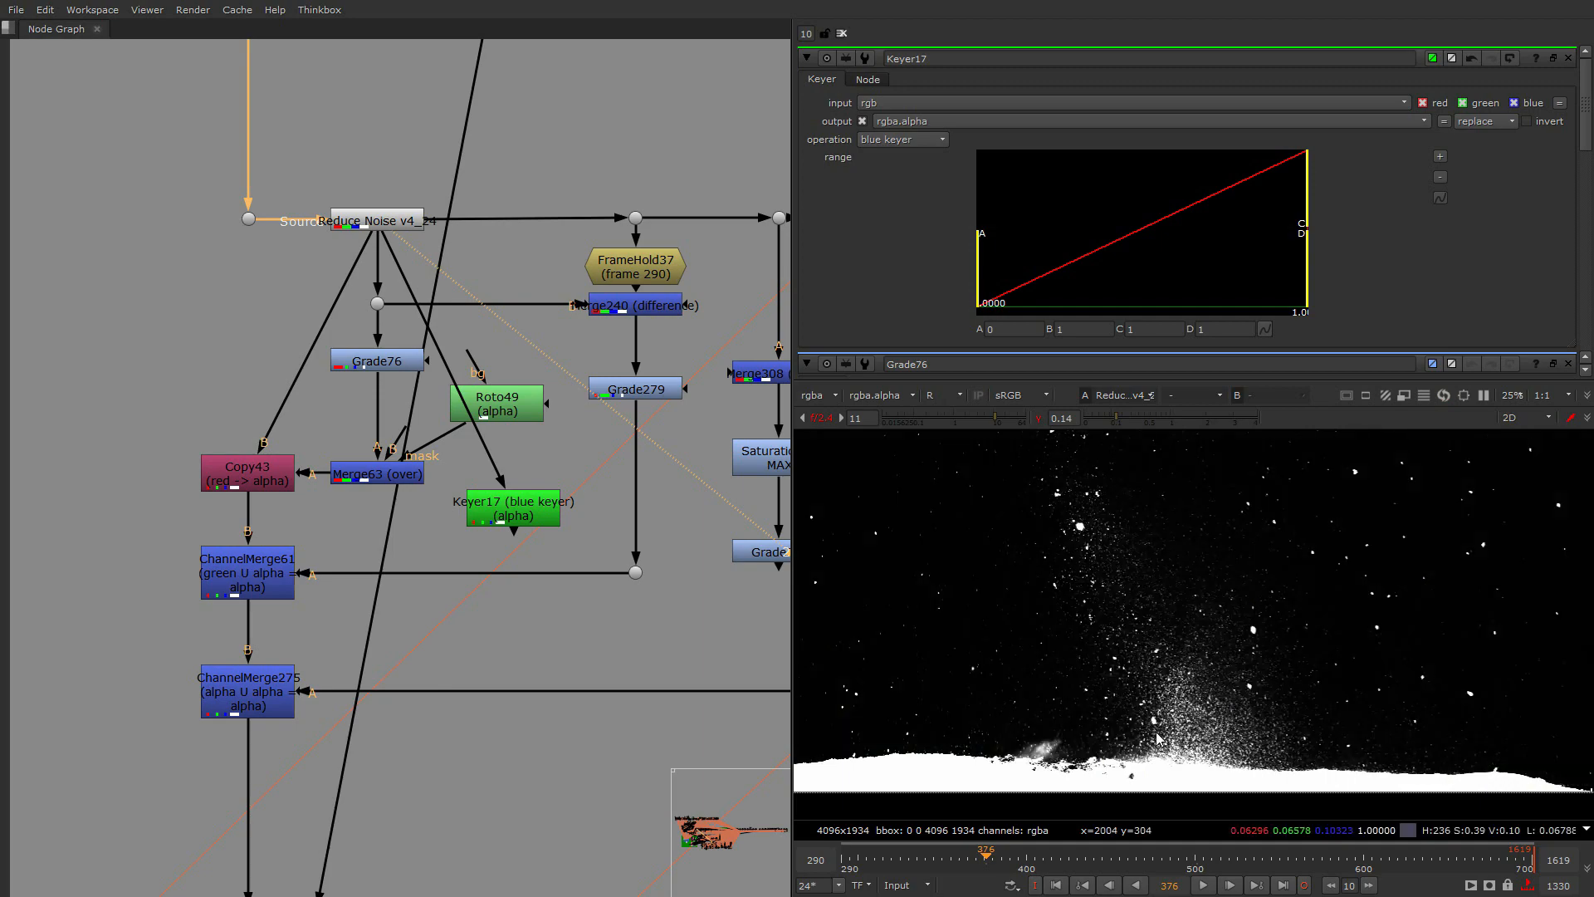
scroll(1158, 730, up, 5)
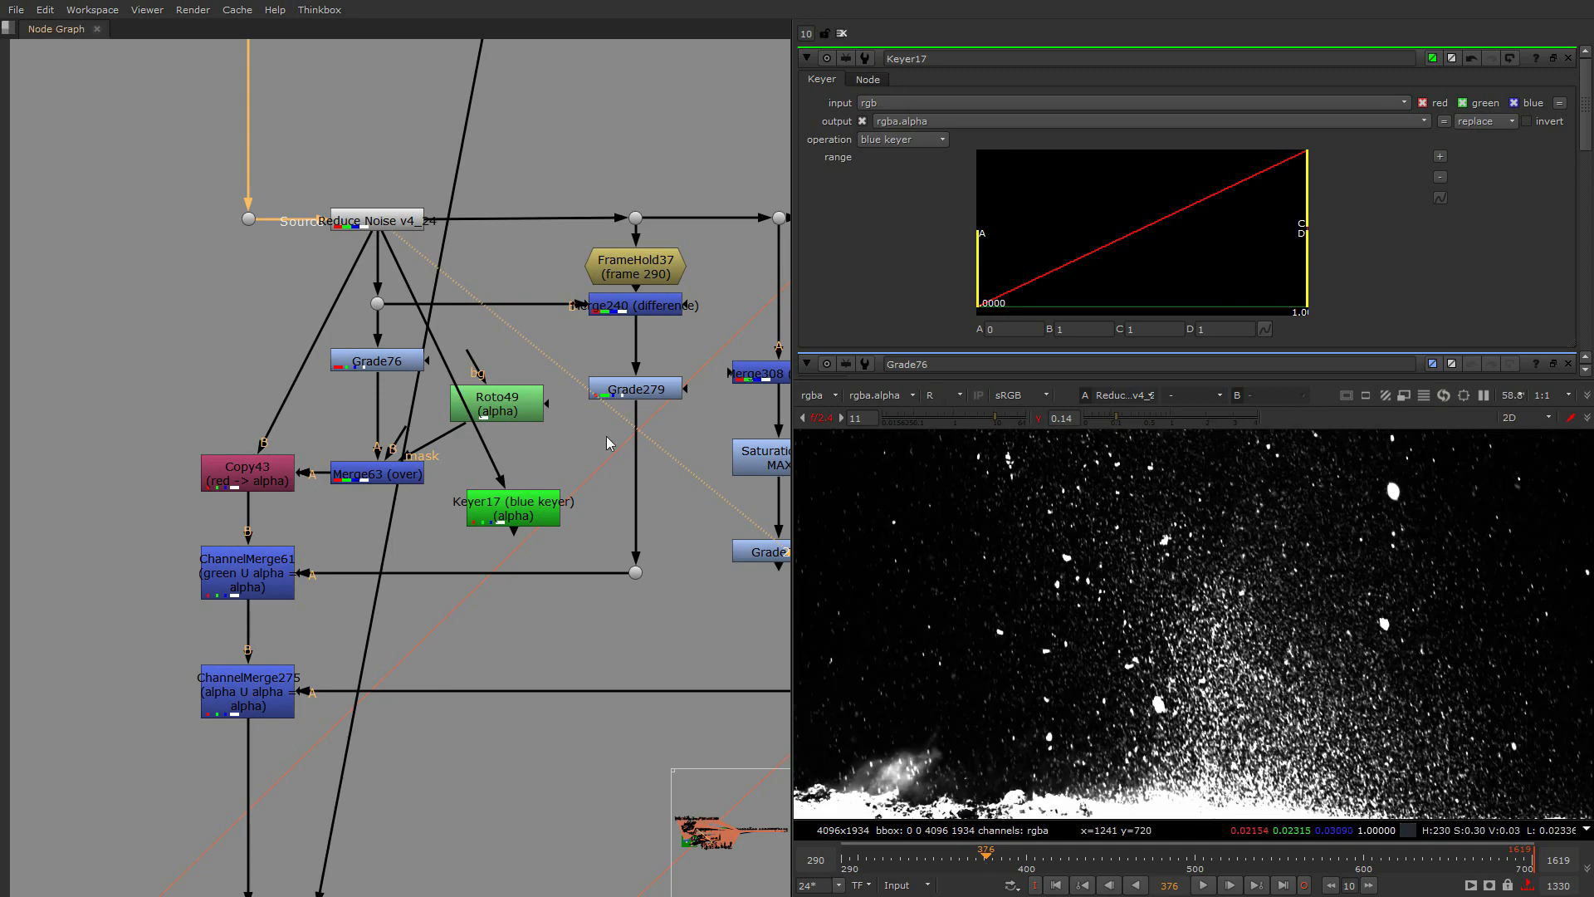
View the source at Dot126 with viewer gain and gamma at 1, and compare its red and green channels
click(248, 218)
key(1)
key(r)
scroll(1227, 704, down, 4)
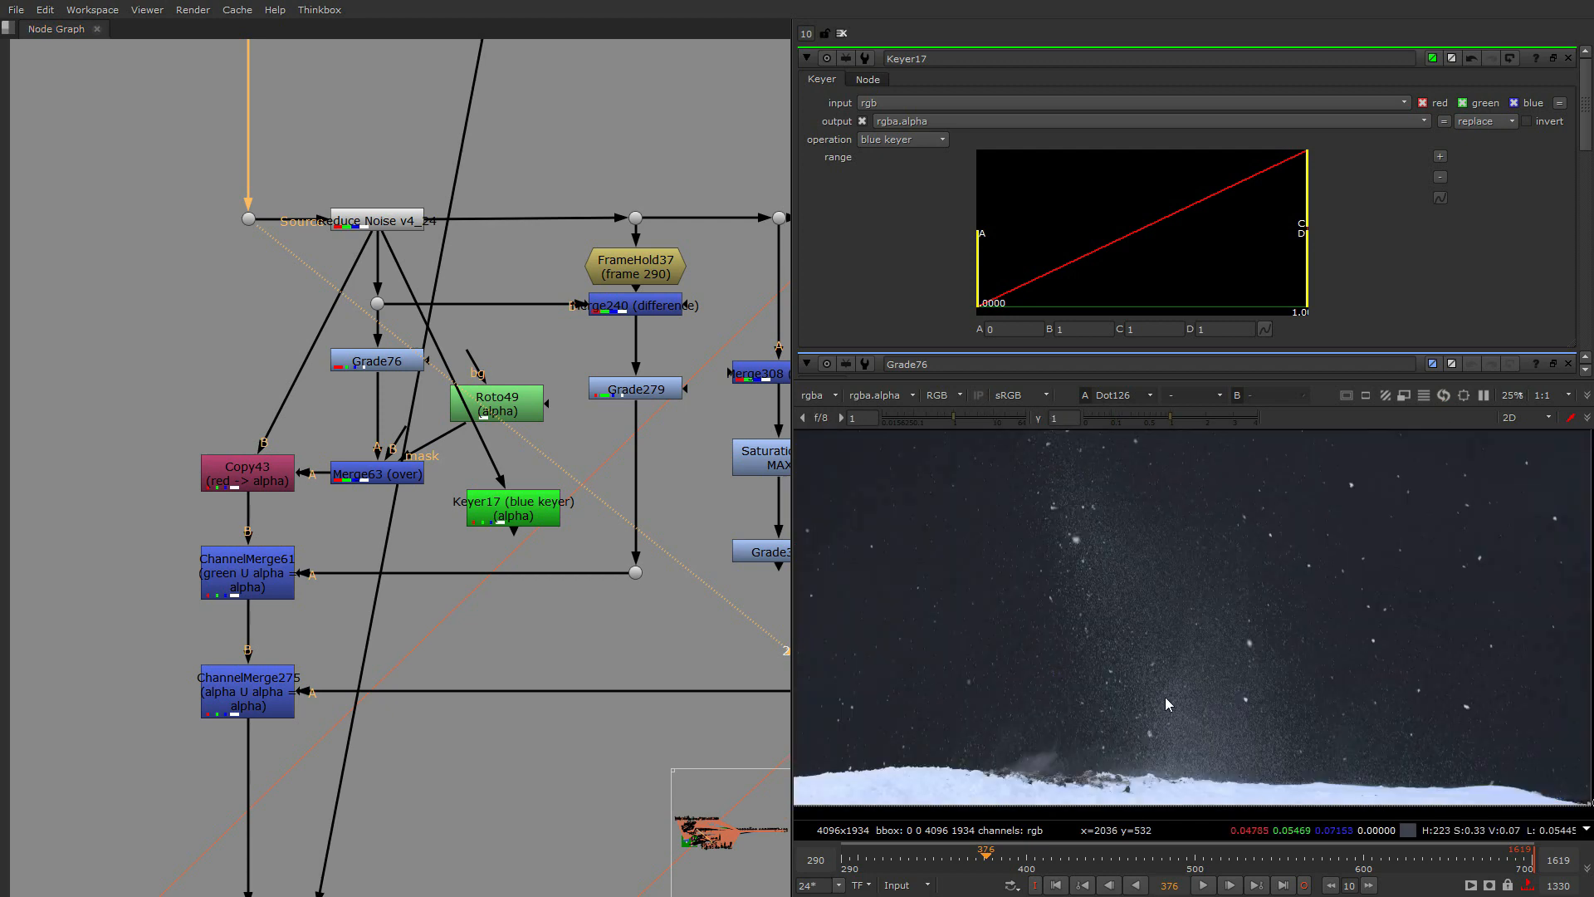
key(g)
middle_drag(1197, 691, 1237, 656)
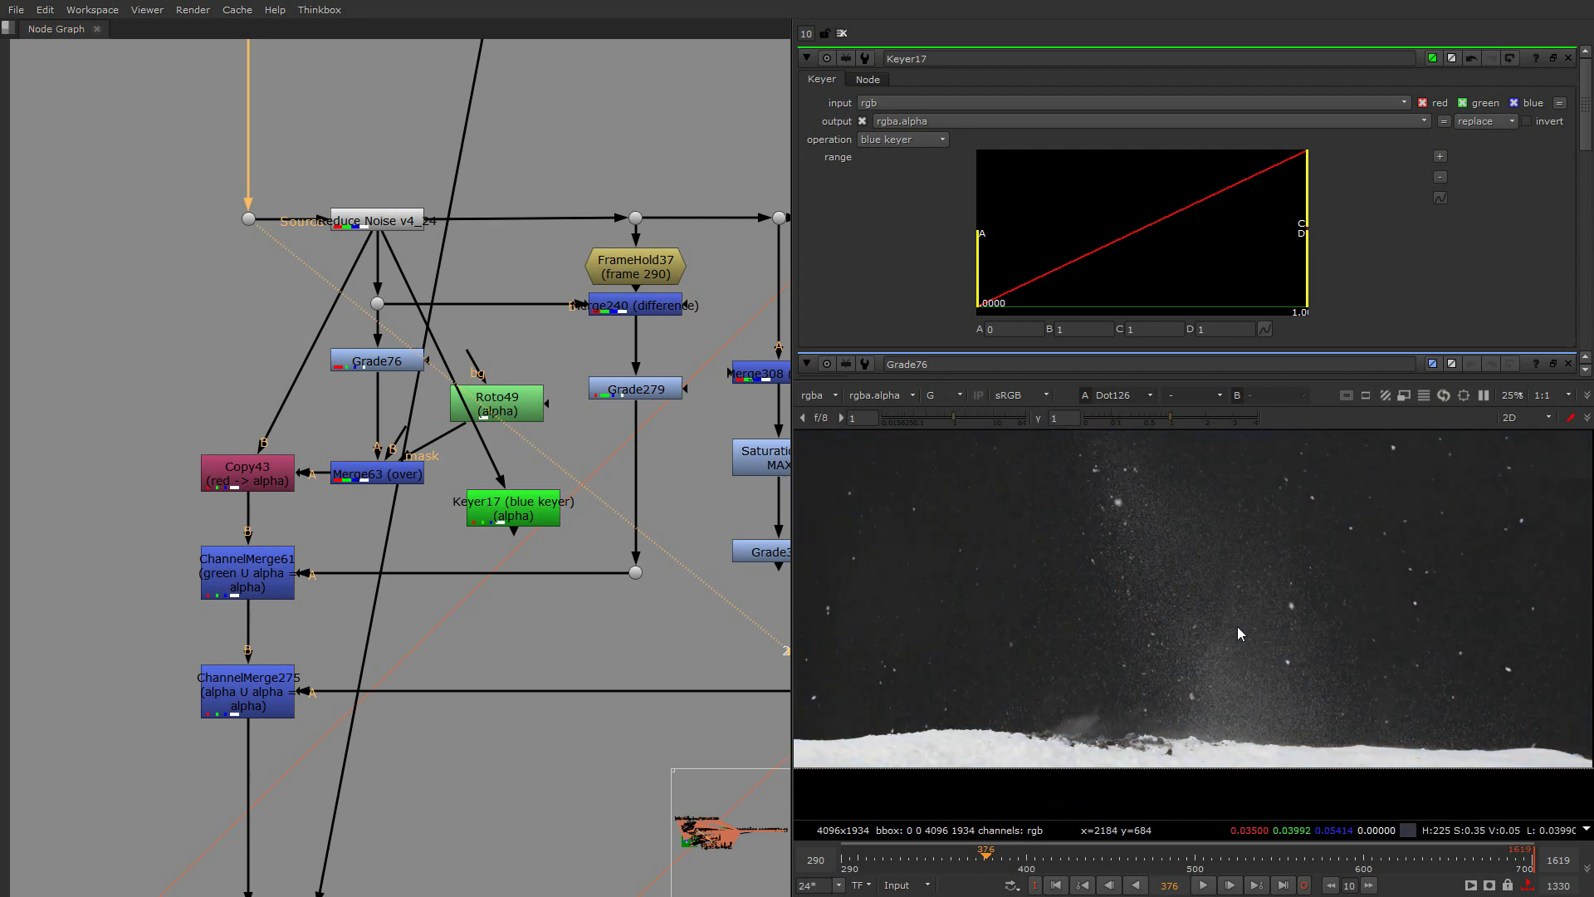
key(r)
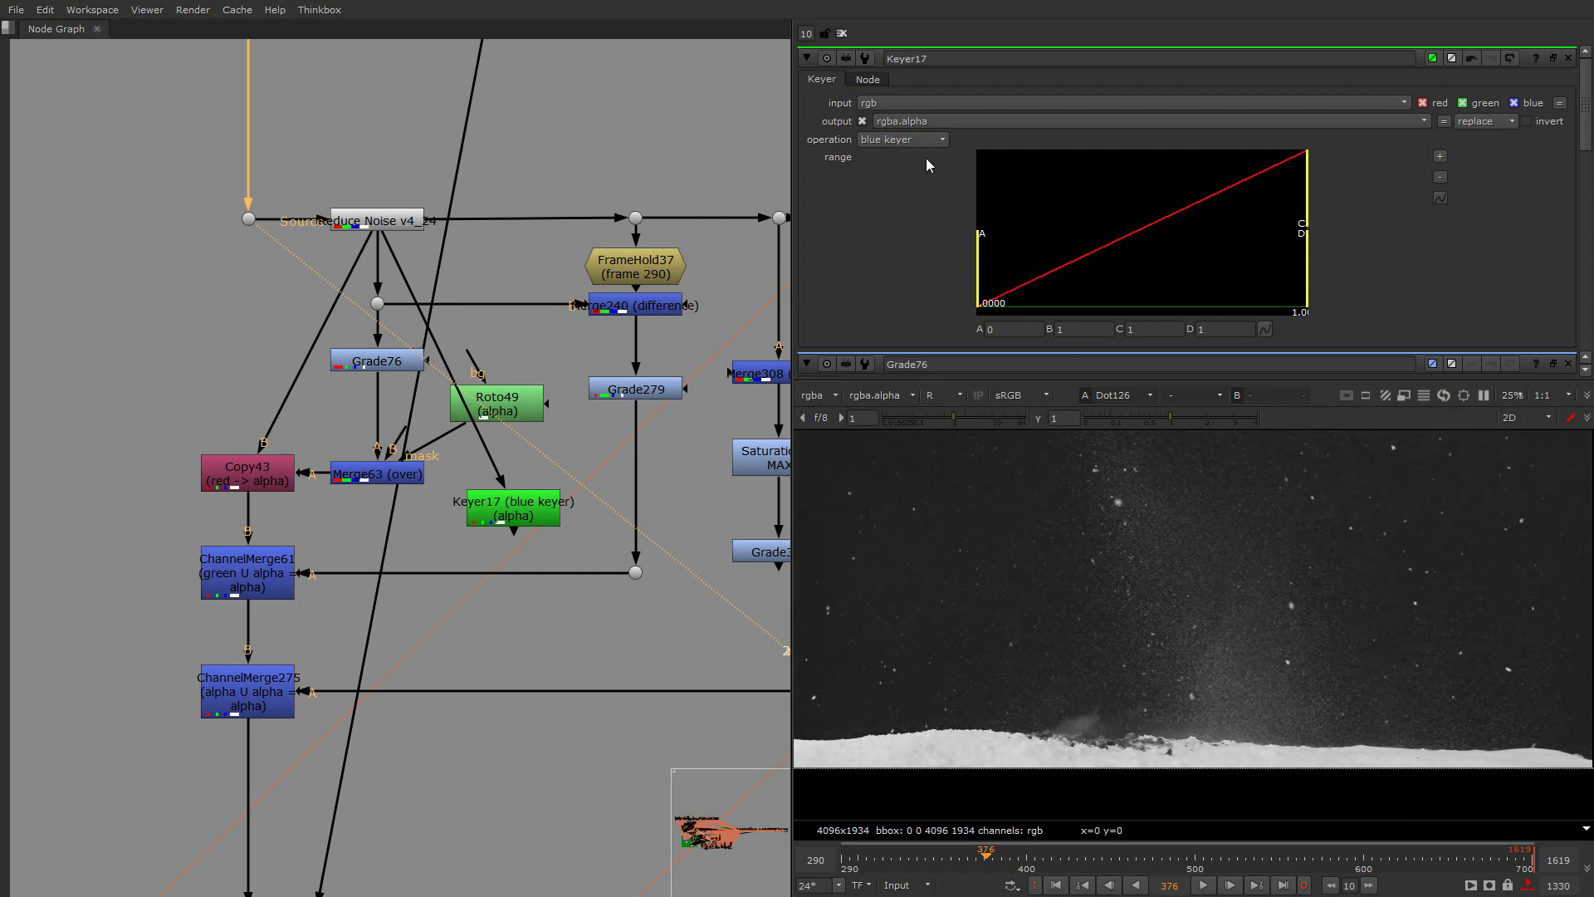
key(g)
Set Keyer17 to luminance key, view its alpha, and adjust its range to A about 0.041 and B about 0.470
click(903, 139)
click(909, 202)
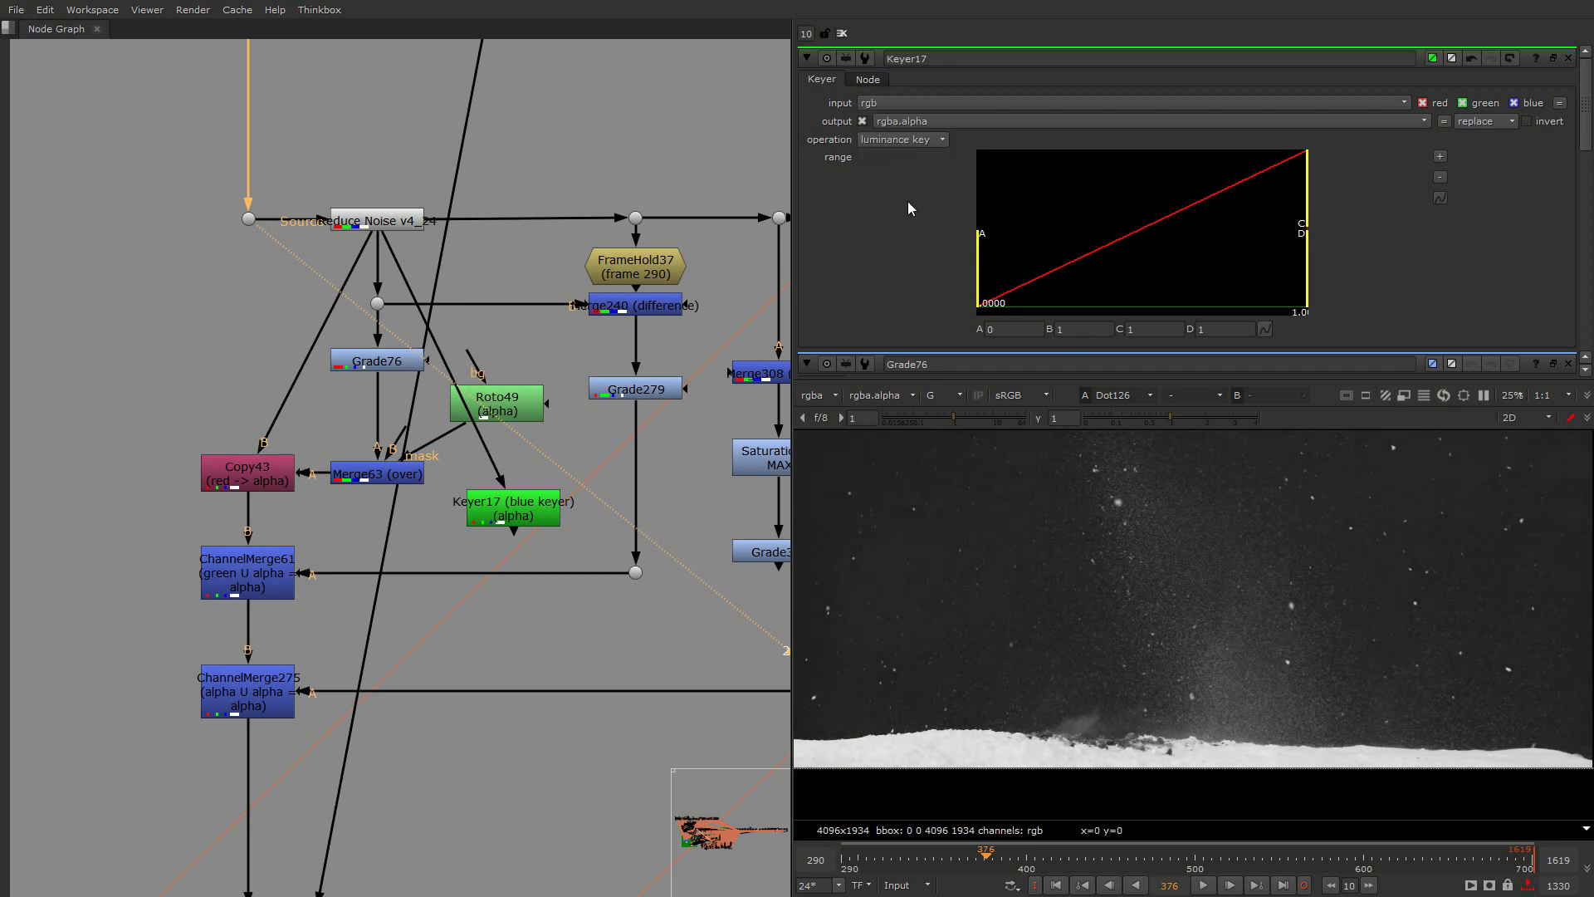
key(a)
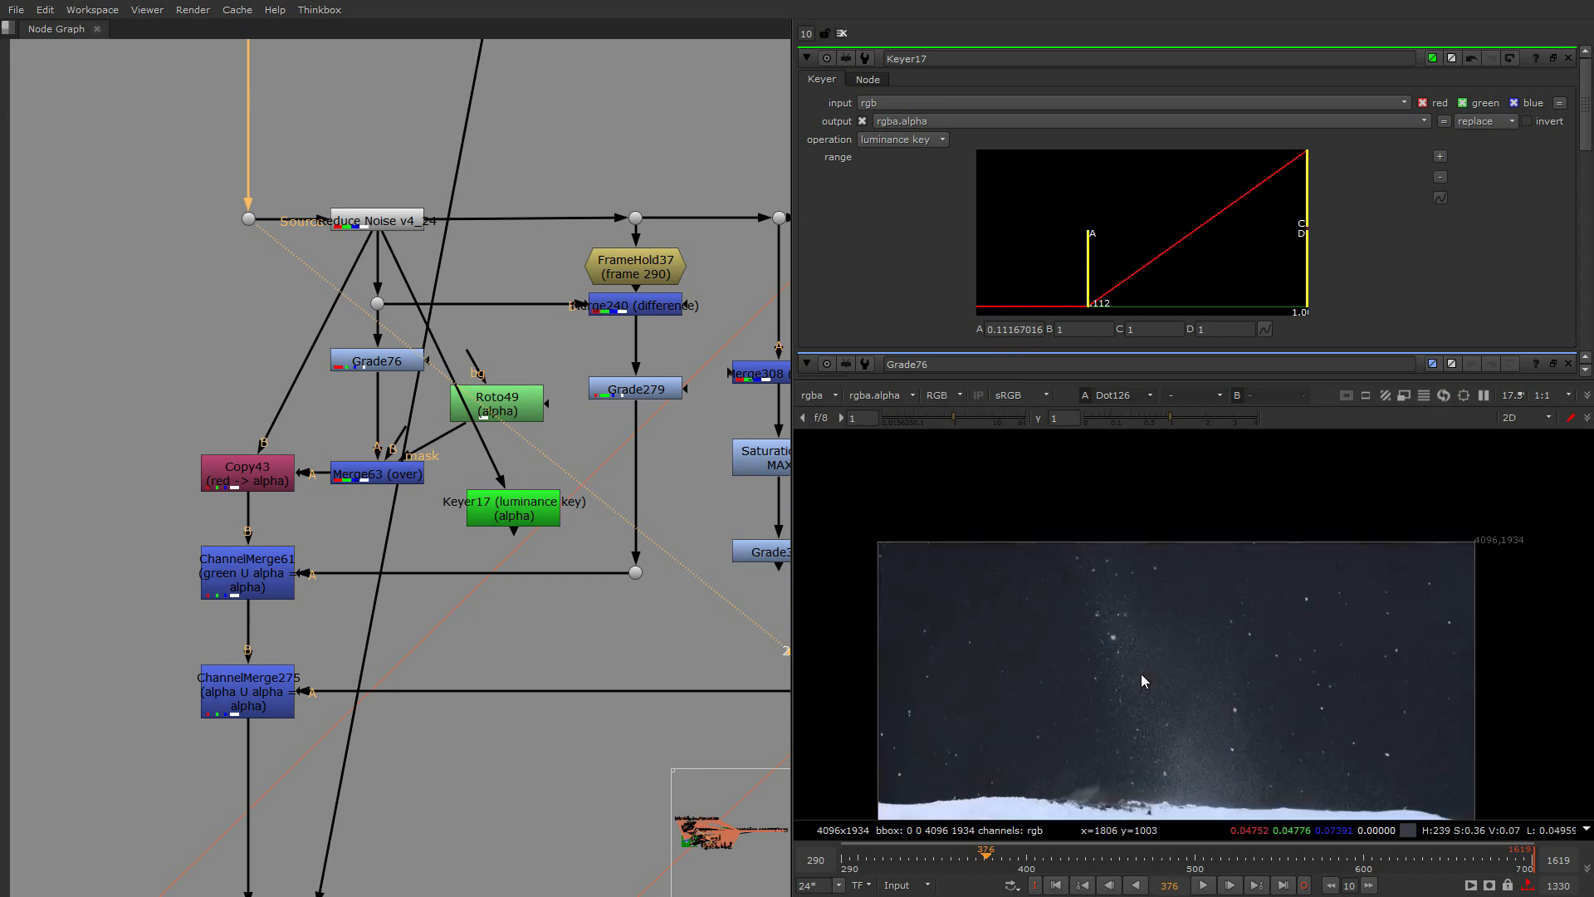
middle_drag(1141, 675, 1113, 577)
click(513, 508)
key(1)
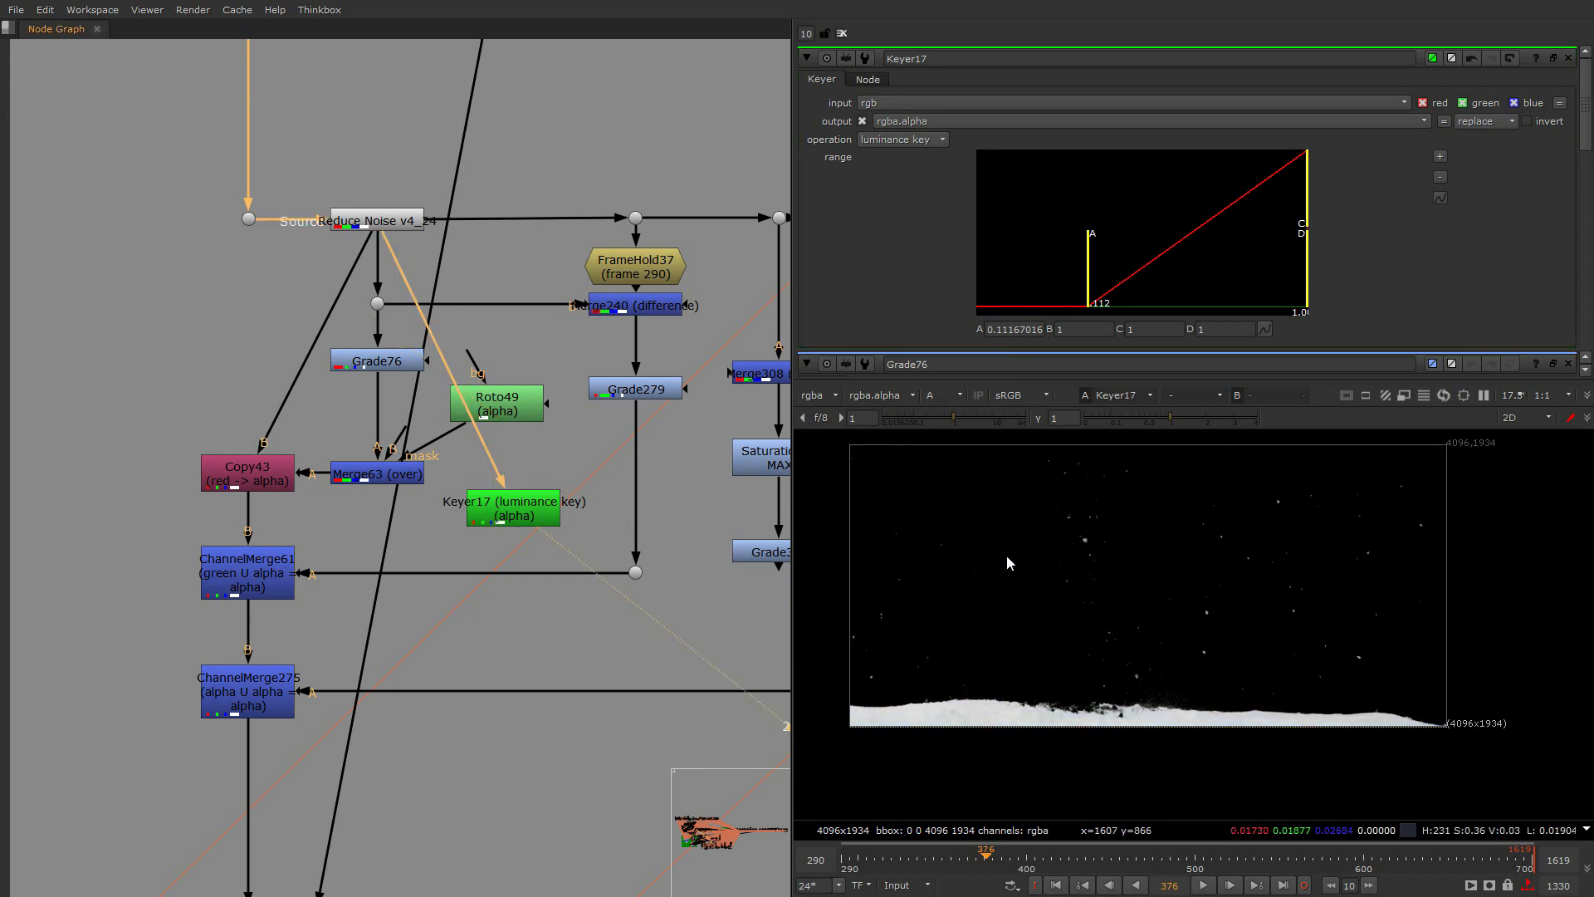
drag(1084, 249, 979, 249)
drag(1307, 207, 1162, 202)
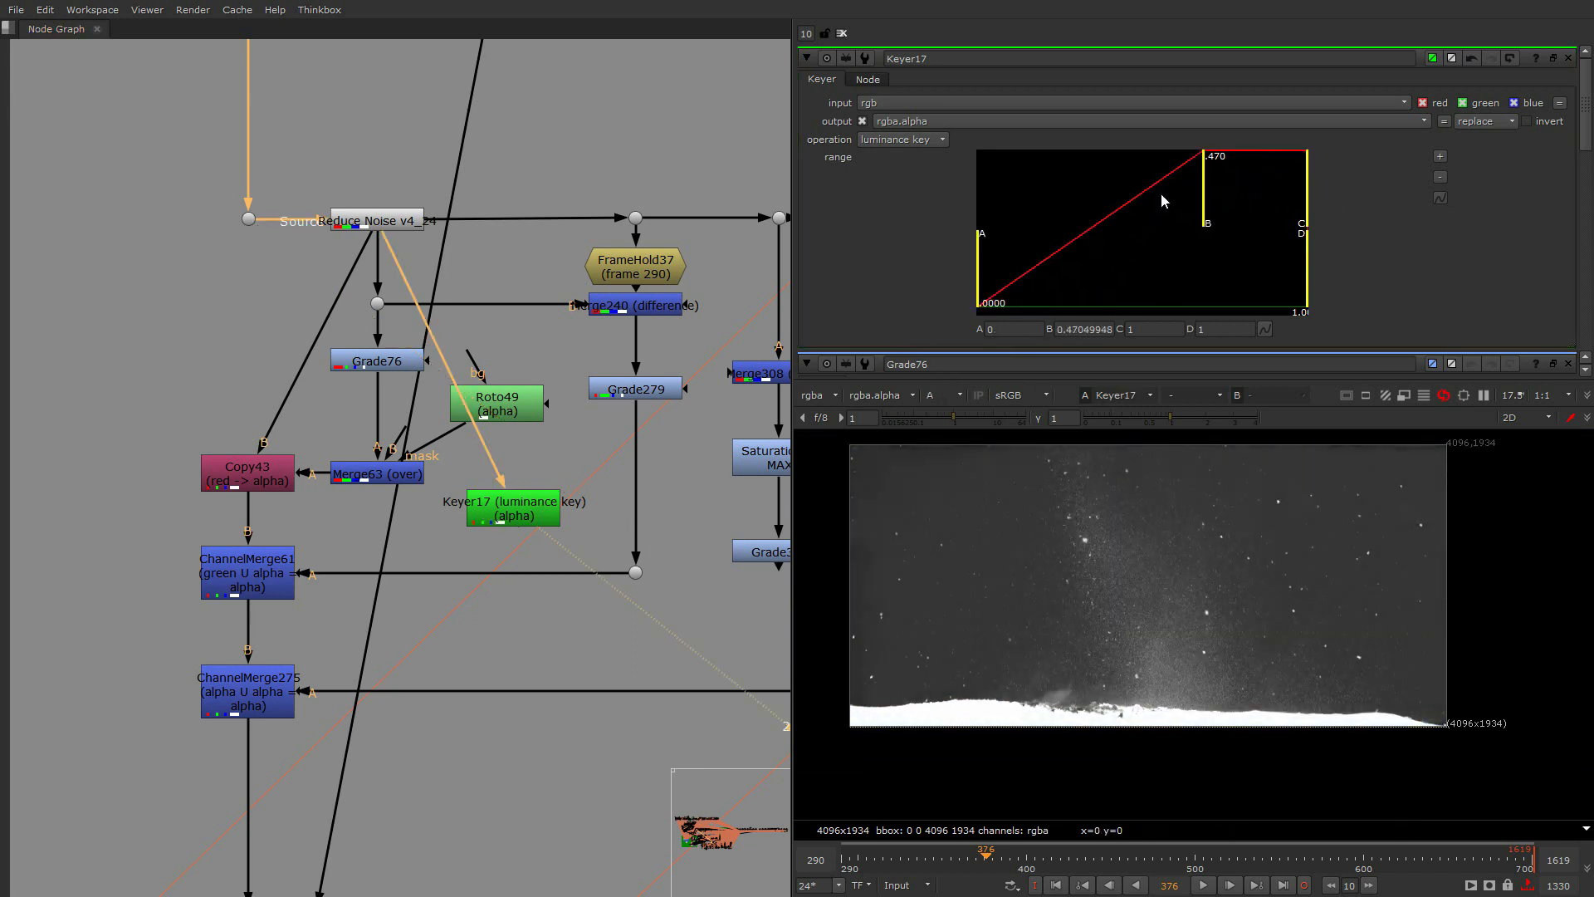
drag(995, 272, 1045, 283)
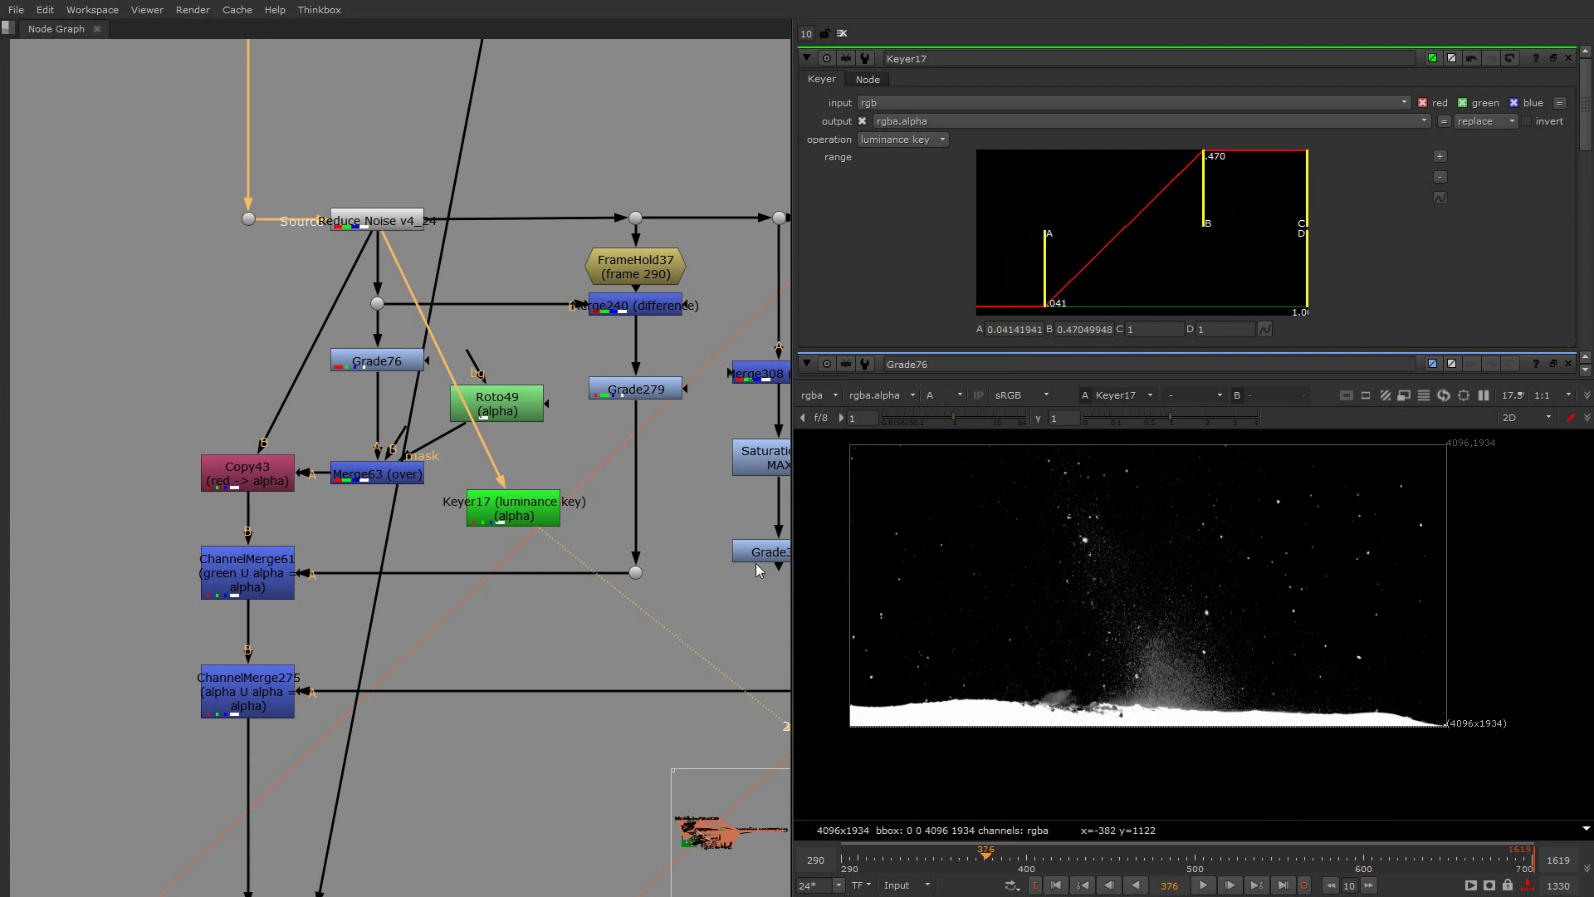
Delete the Keyer17 node and view the Merge63 result
click(498, 510)
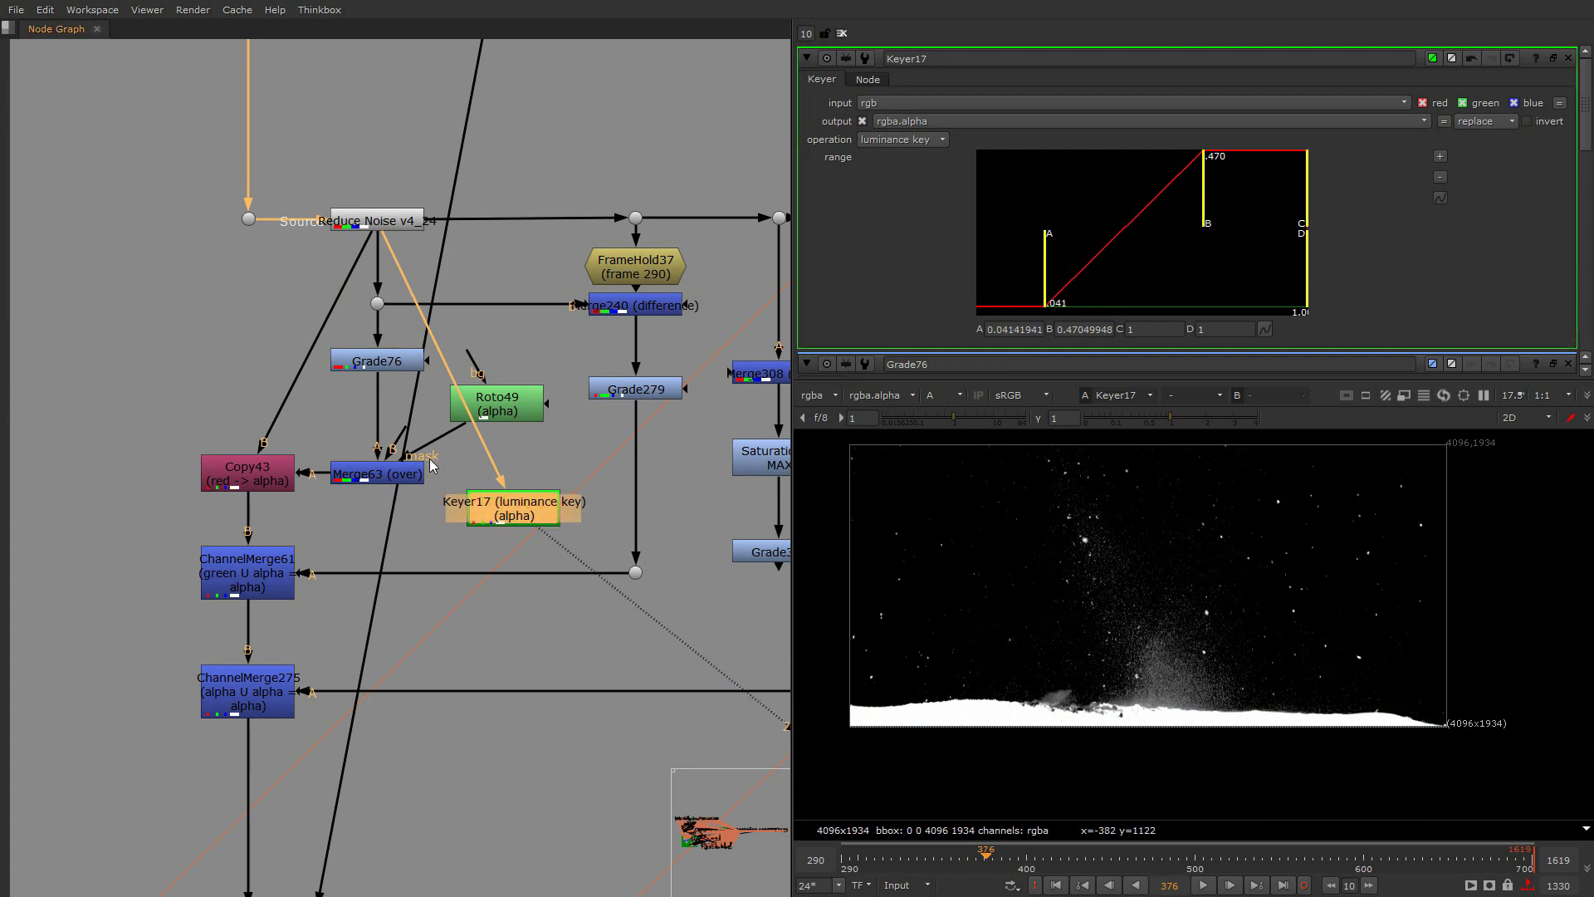
key(Delete)
click(391, 475)
key(1)
Move the Roto49 node to the left of Grade76, above Copy43
click(474, 486)
middle_drag(443, 499, 348, 506)
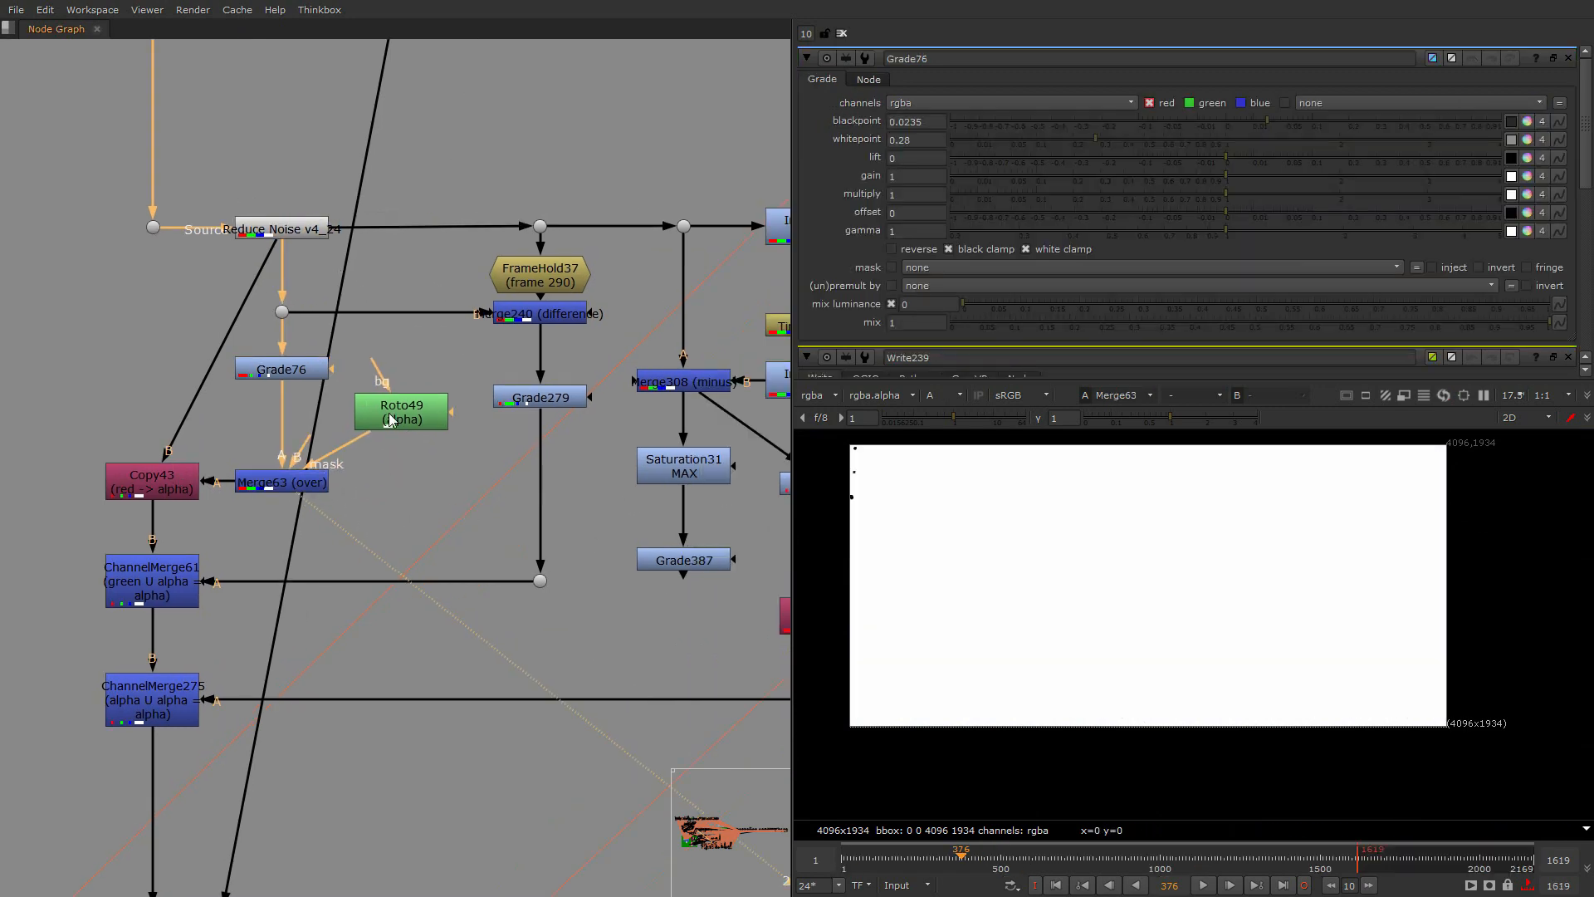
drag(415, 415, 146, 364)
Switch the viewer to the Merge240 difference node and examine its colour and alpha at frame 346
scroll(476, 291, down, 3)
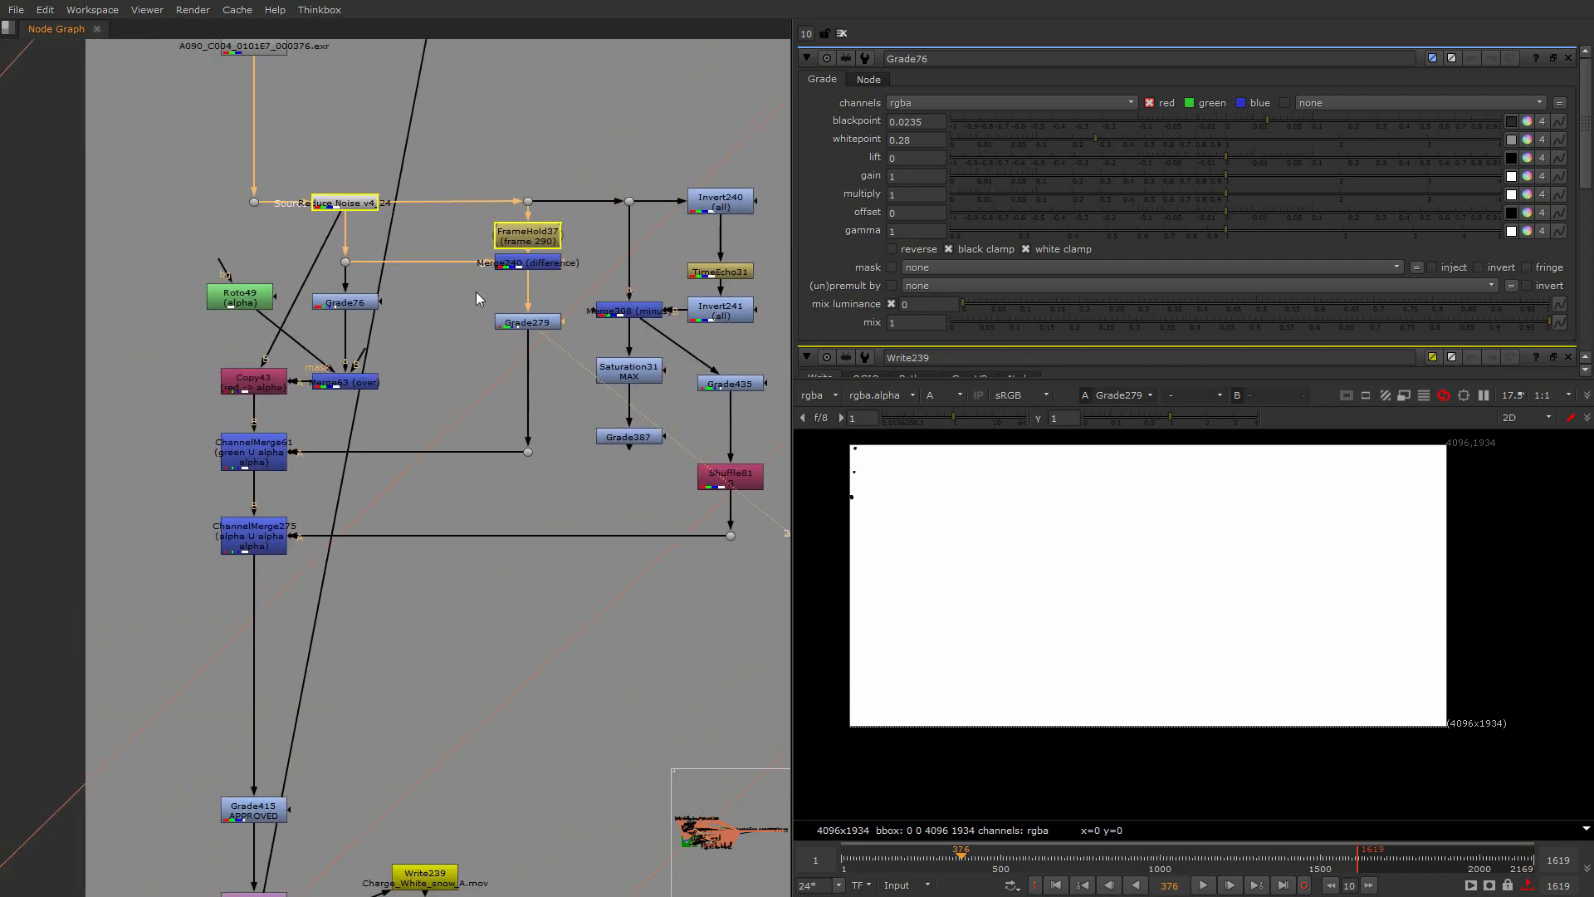
scroll(500, 425, up, 3)
middle_drag(525, 304, 396, 379)
key(1)
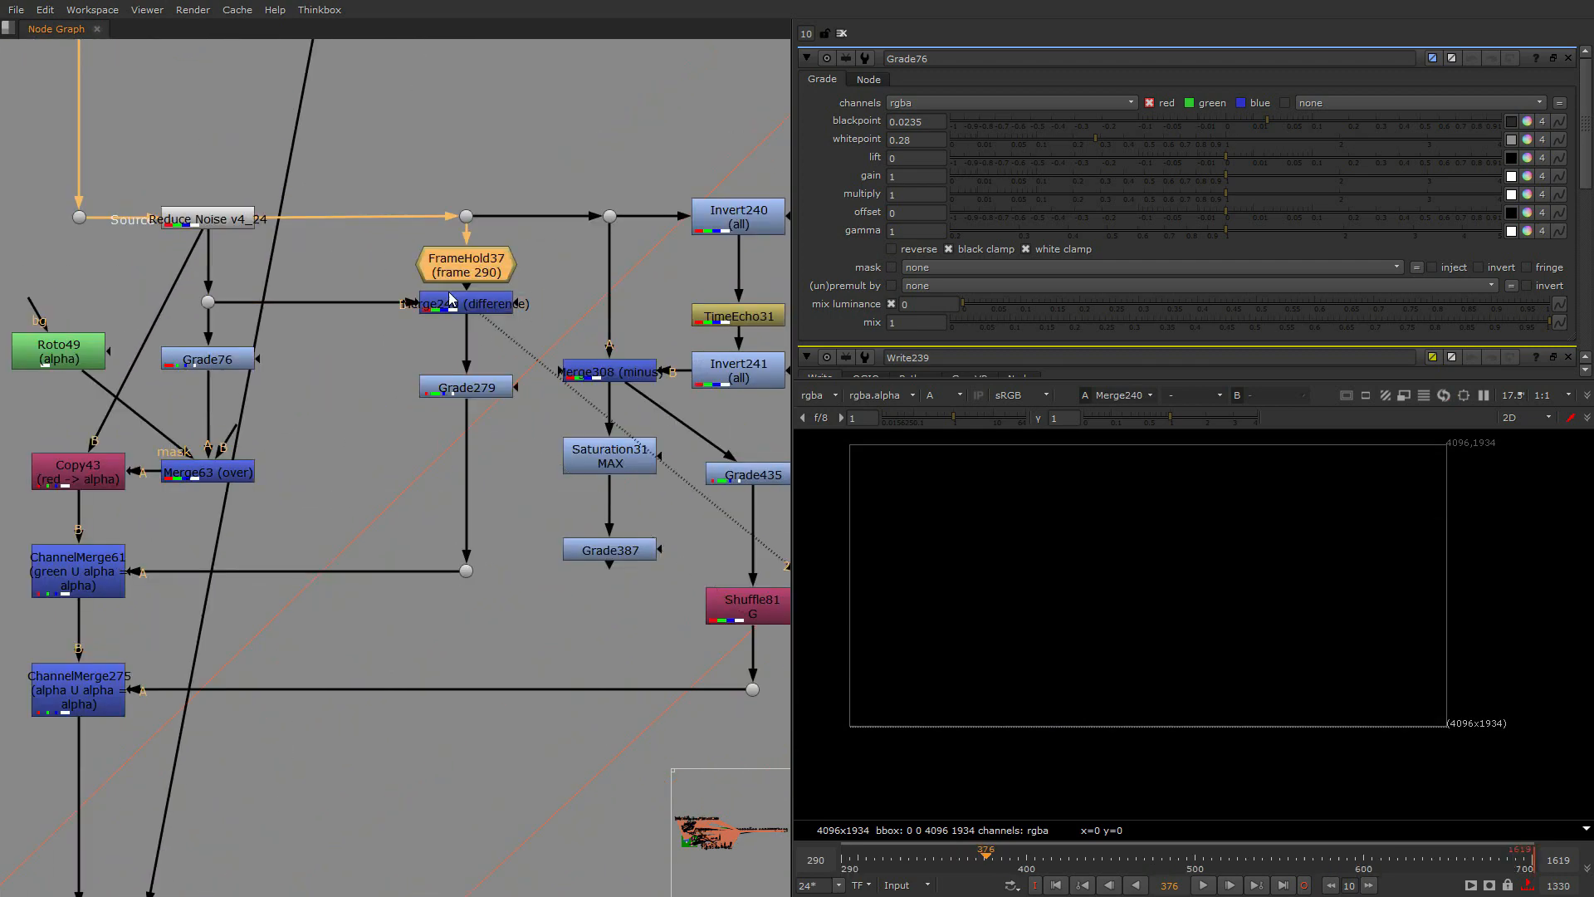
click(463, 306)
key(1)
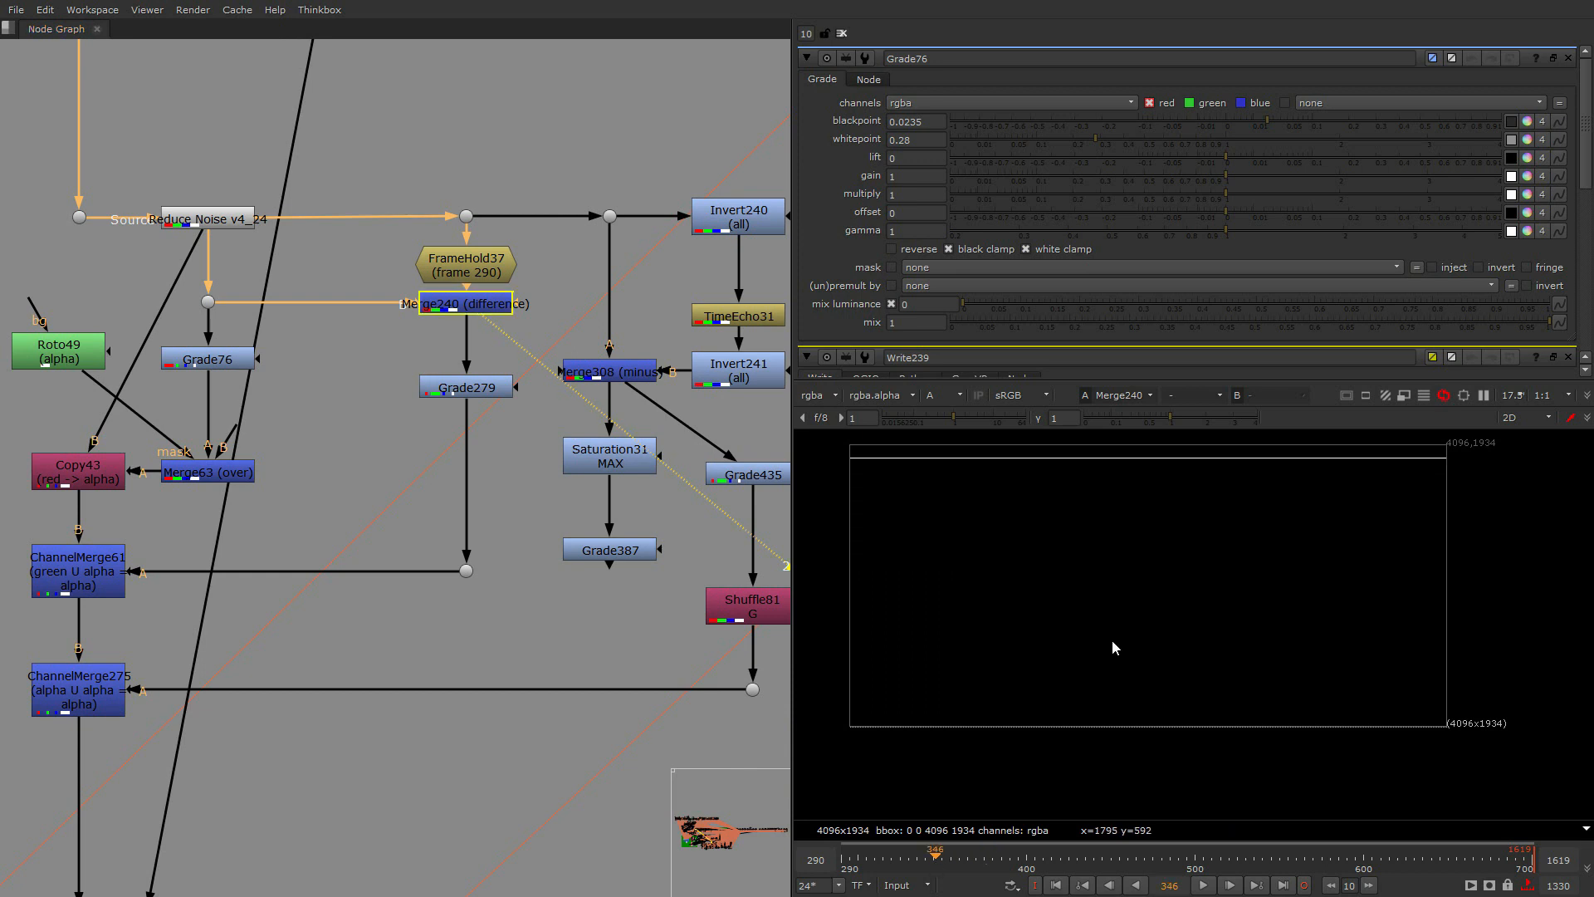
key(a)
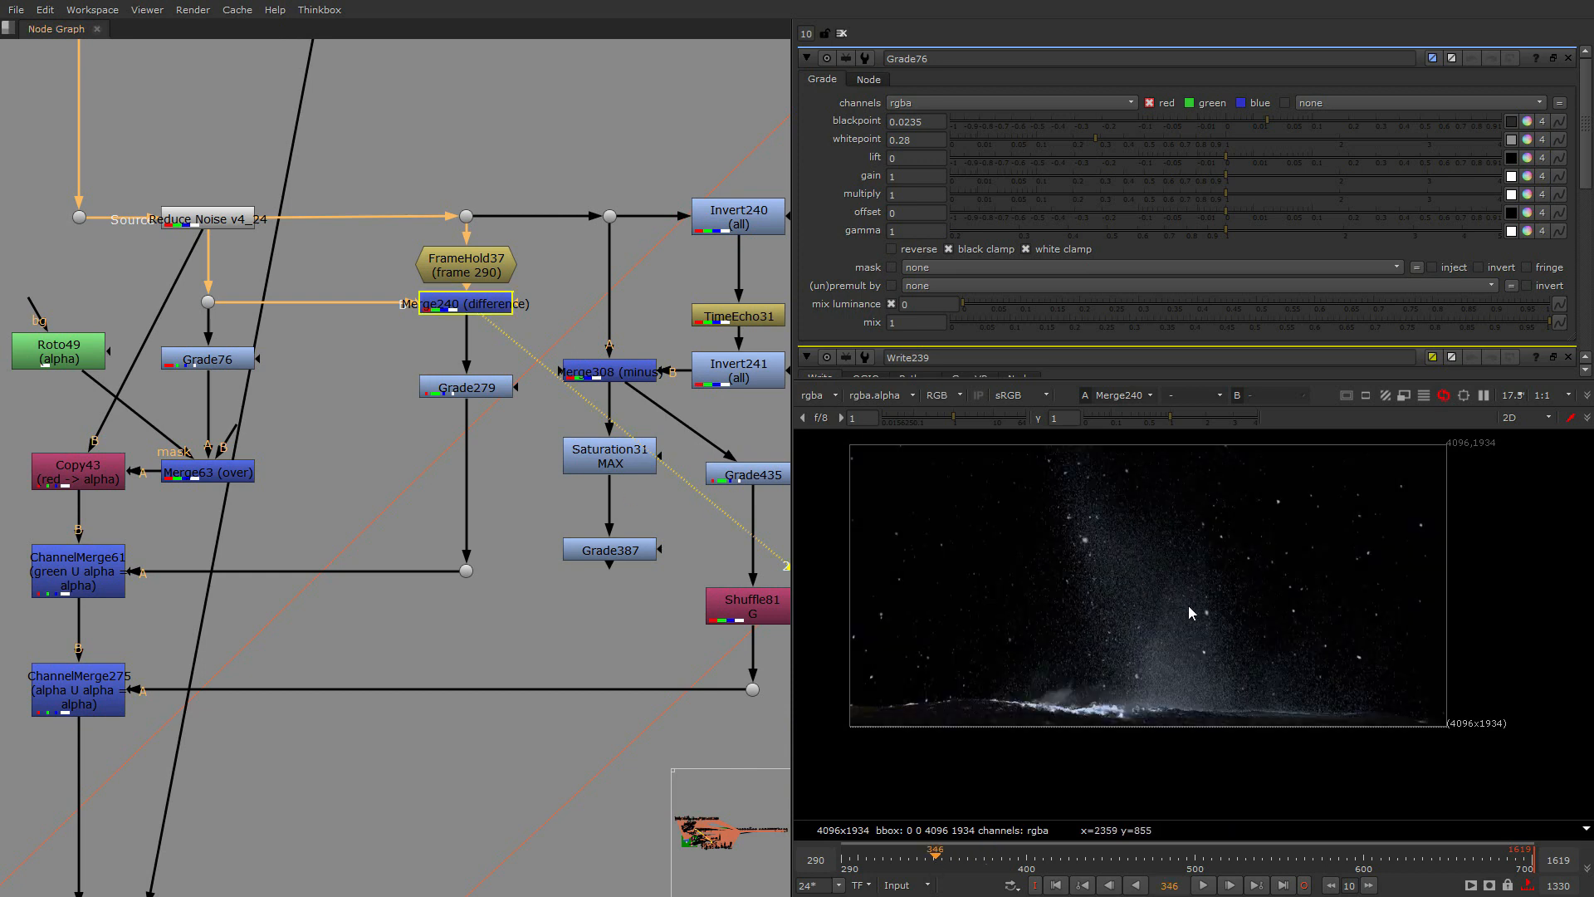
key(a)
key(a)
ctrl+click(1183, 614)
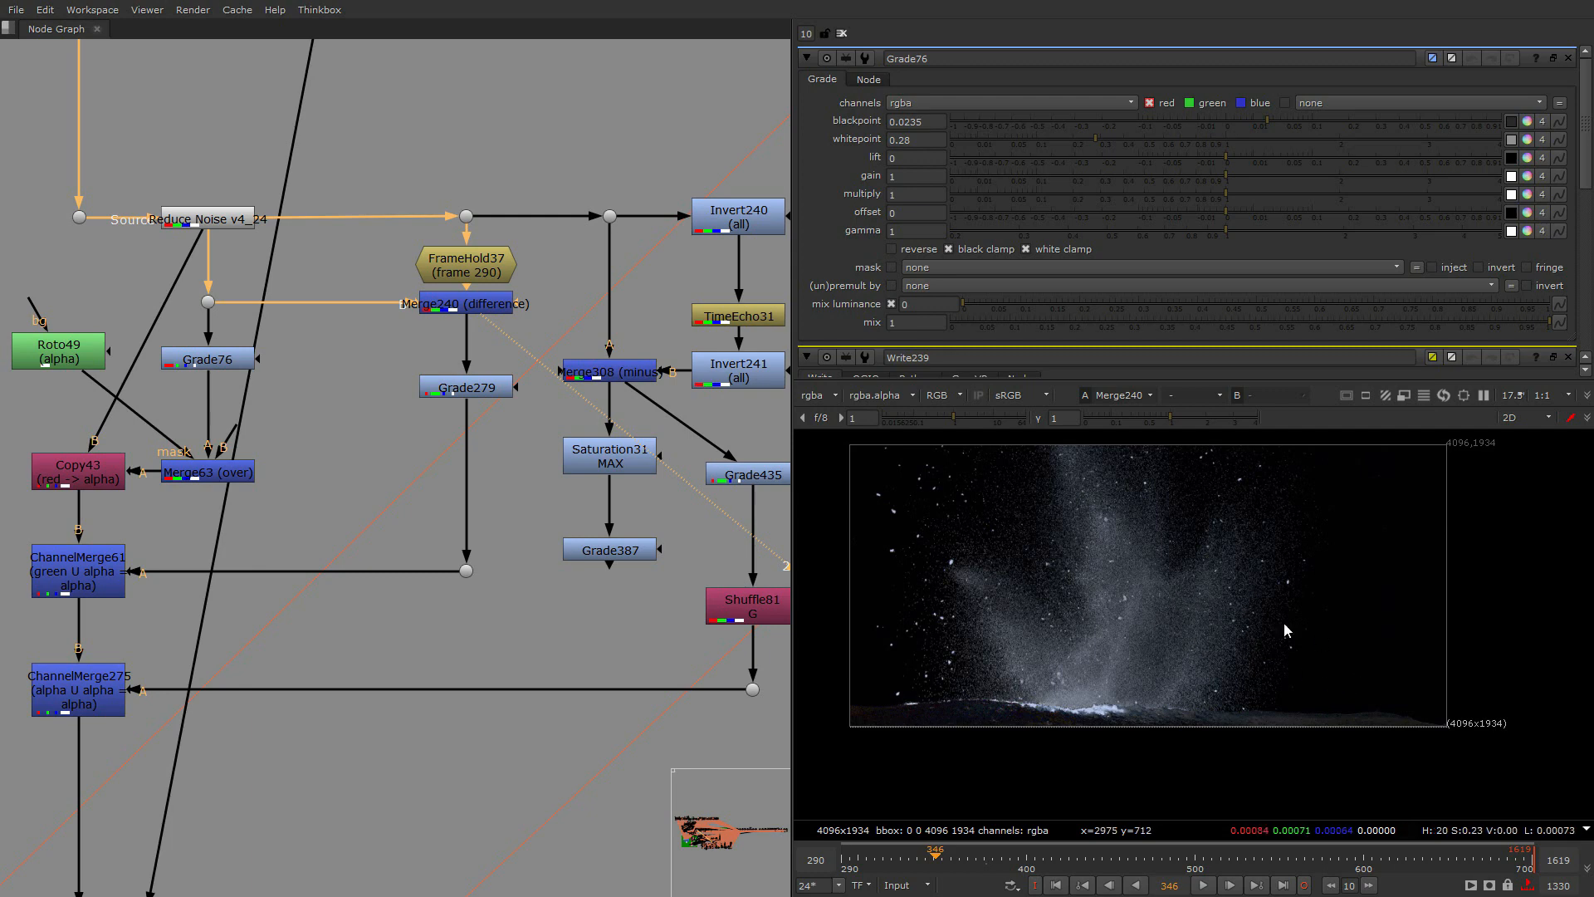
Locate the Dust_moving_side_D write nodes in the node graph and open the settings of Write923
scroll(397, 575, down, 14)
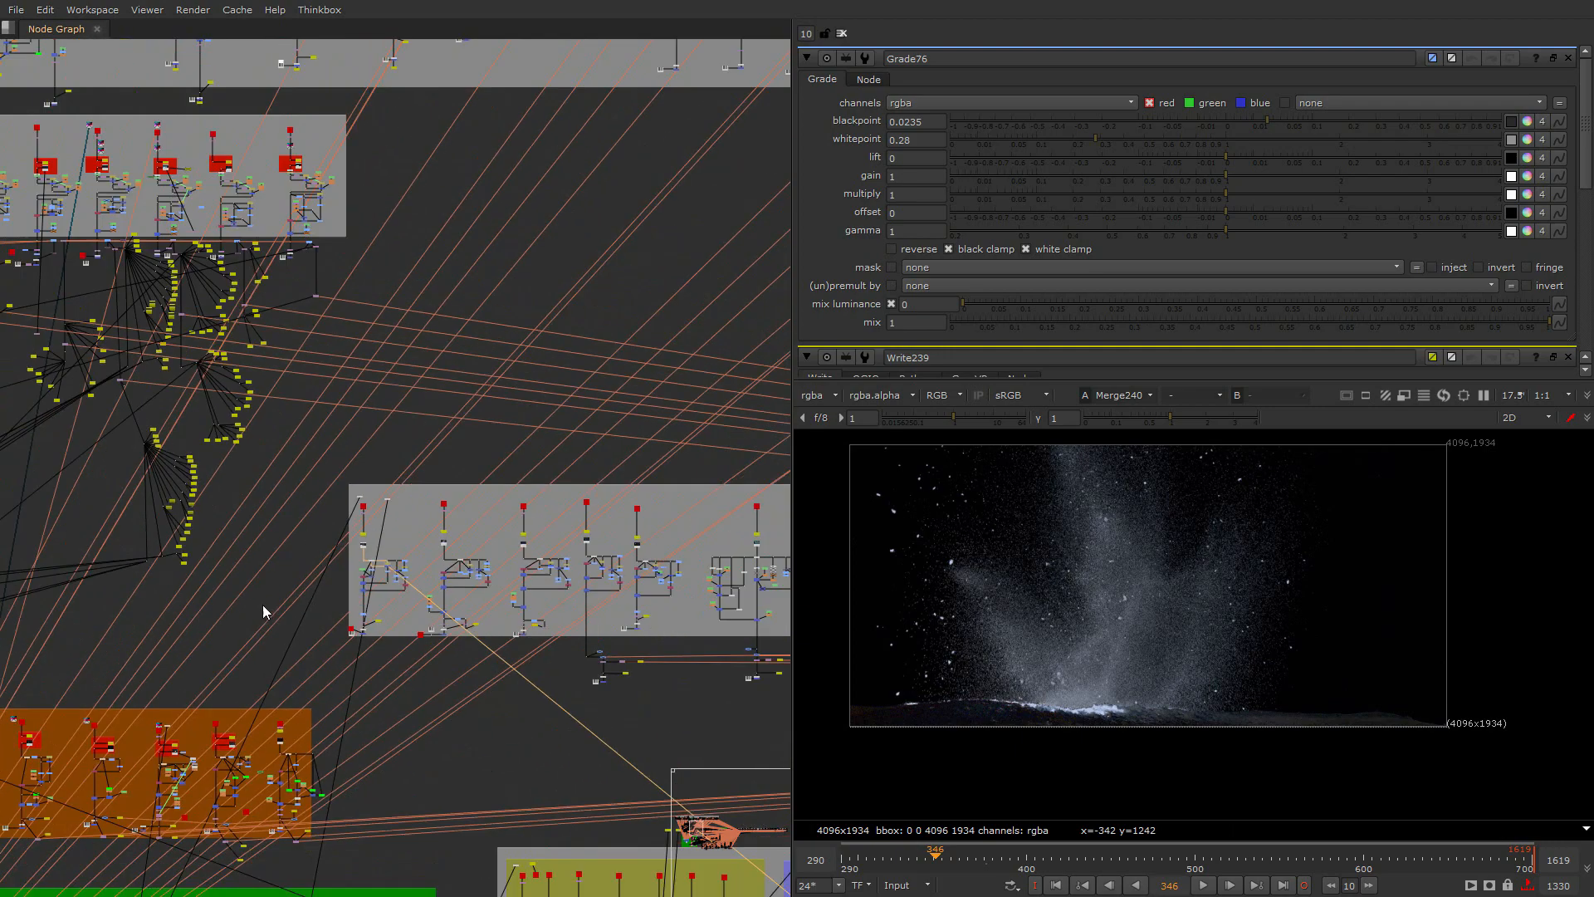
middle_drag(171, 409, 495, 425)
scroll(496, 424, up, 6)
middle_drag(674, 734, 649, 471)
scroll(523, 527, up, 7)
middle_drag(523, 527, 579, 789)
scroll(557, 406, up, 3)
double_click(564, 349)
Open the settings of Write922, Write921 and Write919 in turn, and inspect Write919's render frame range
middle_drag(557, 233, 517, 441)
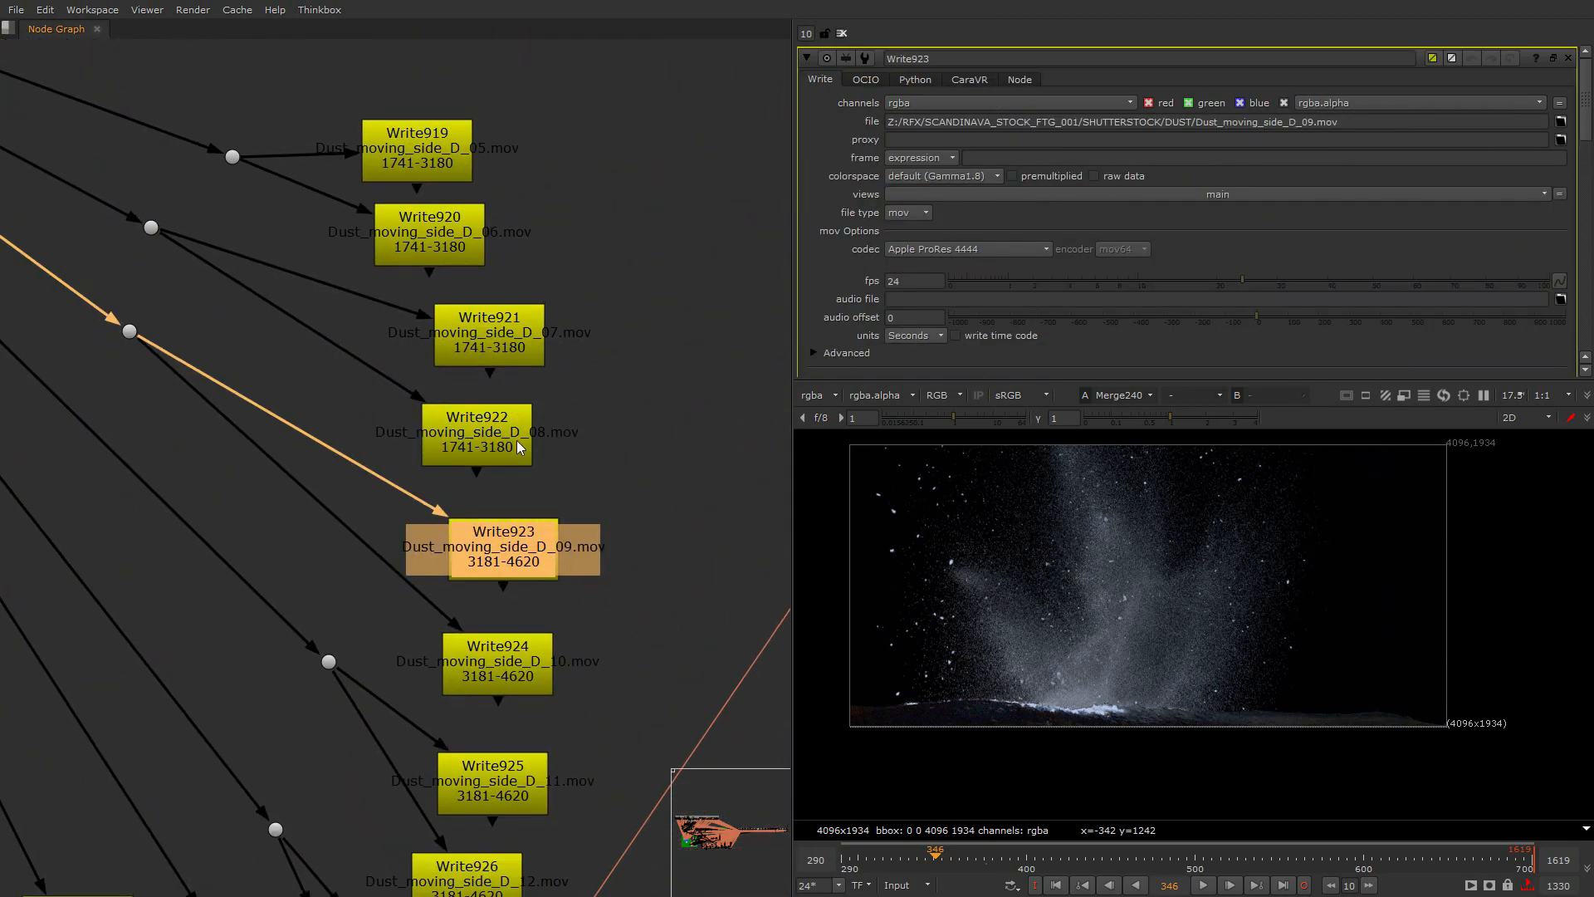
double_click(516, 440)
double_click(488, 337)
click(406, 225)
double_click(425, 154)
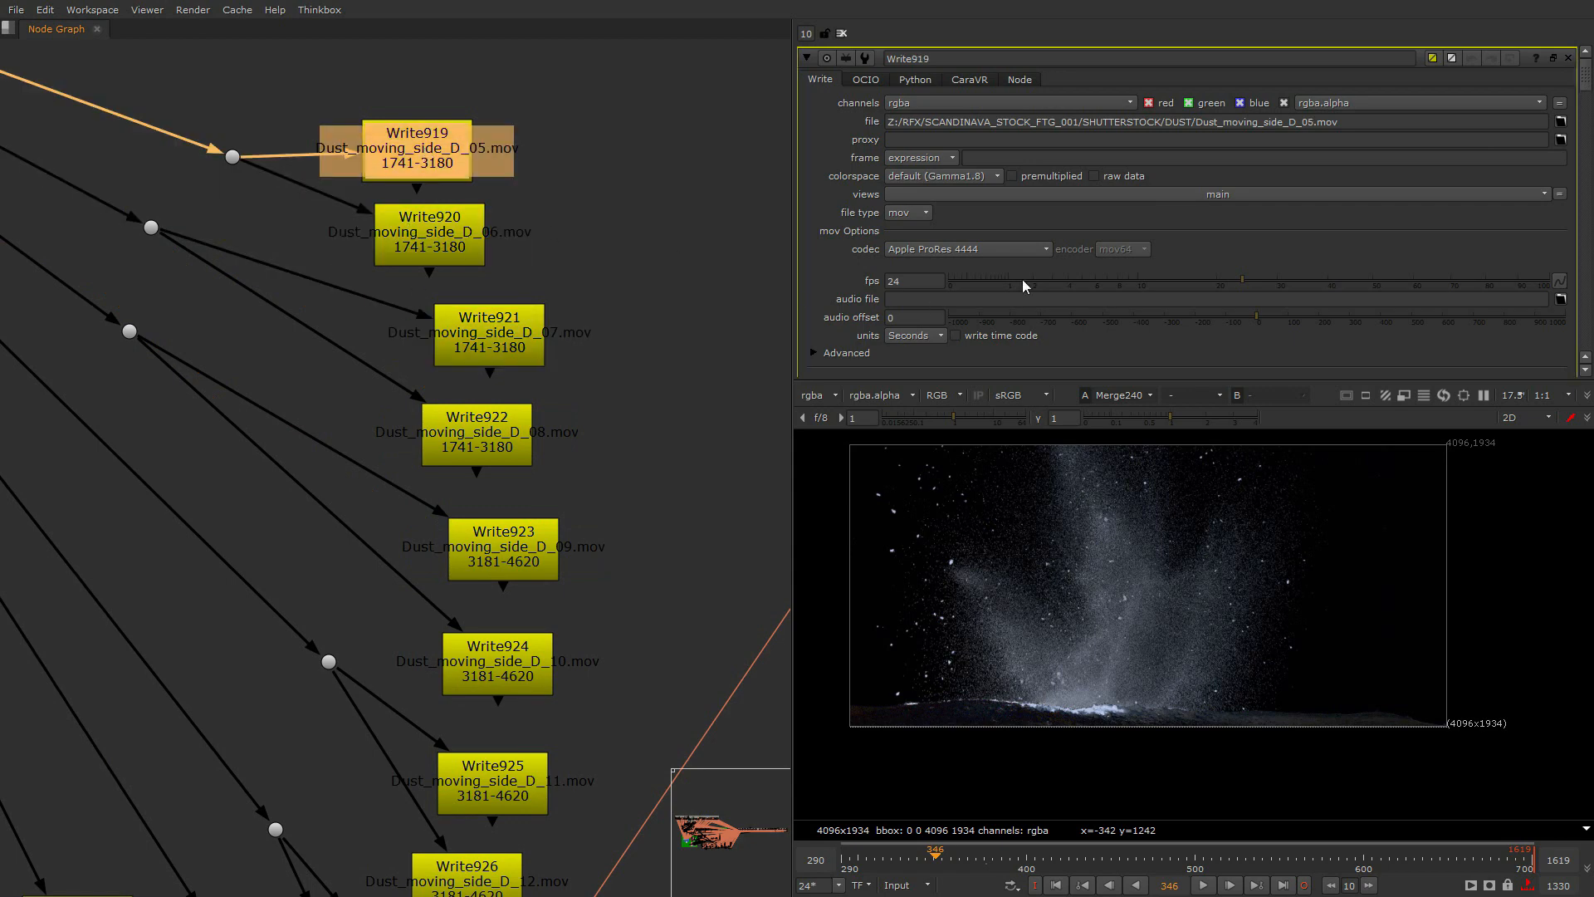
scroll(844, 275, down, 2)
scroll(387, 181, down, 3)
middle_drag(387, 181, 586, 502)
scroll(666, 534, up, 2)
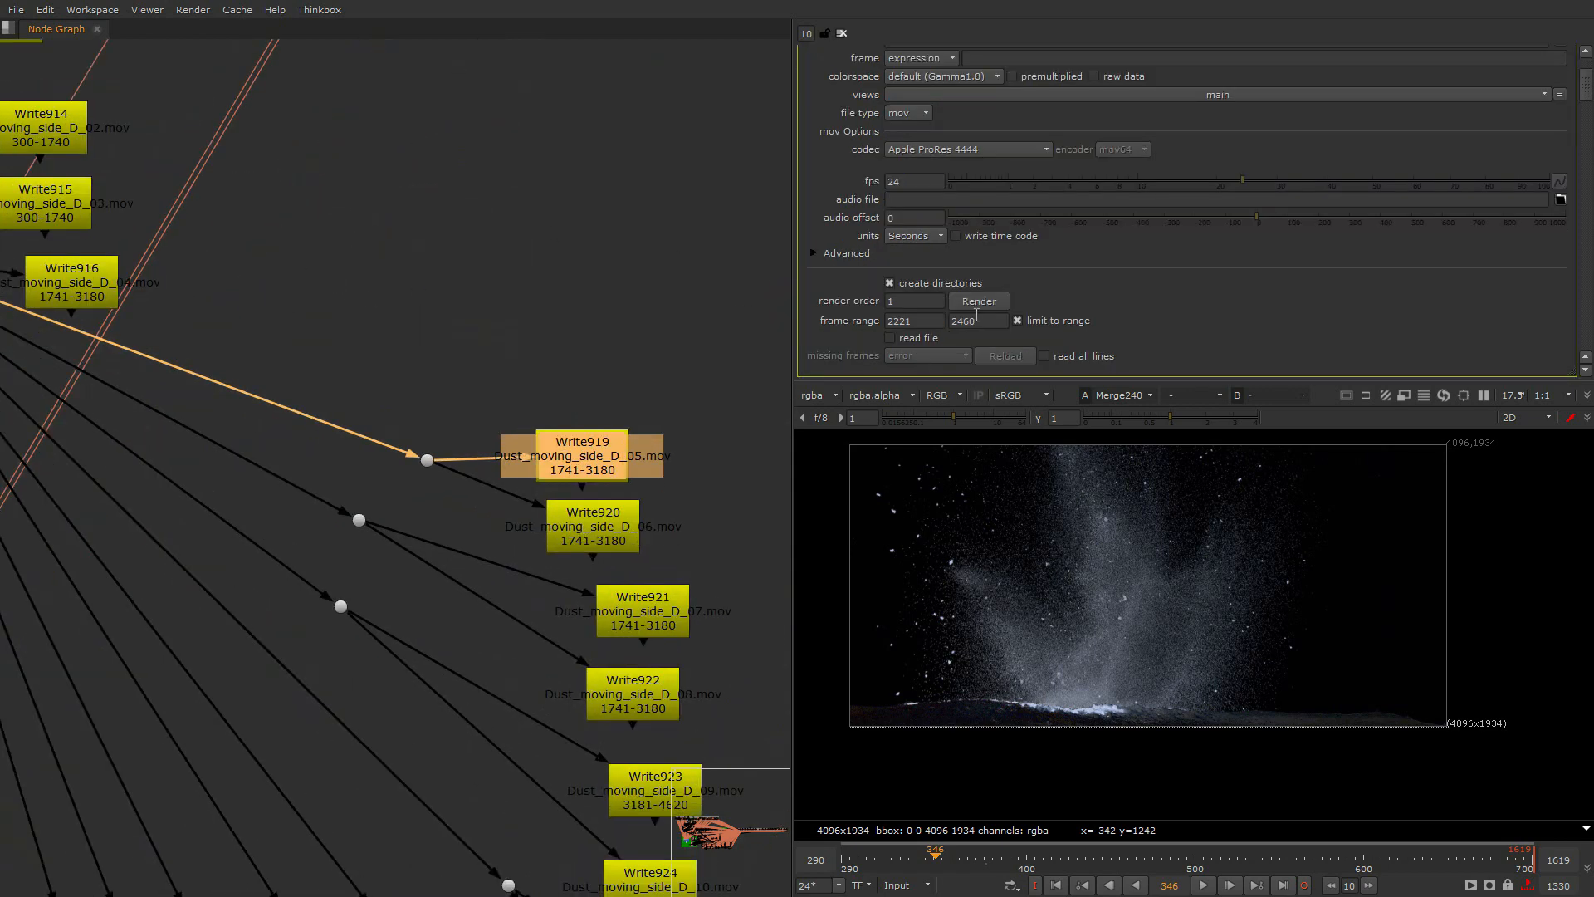
Look over the Dust_moving_side_E write nodes and move Write856 slightly farther from its input dot
scroll(361, 365, down, 4)
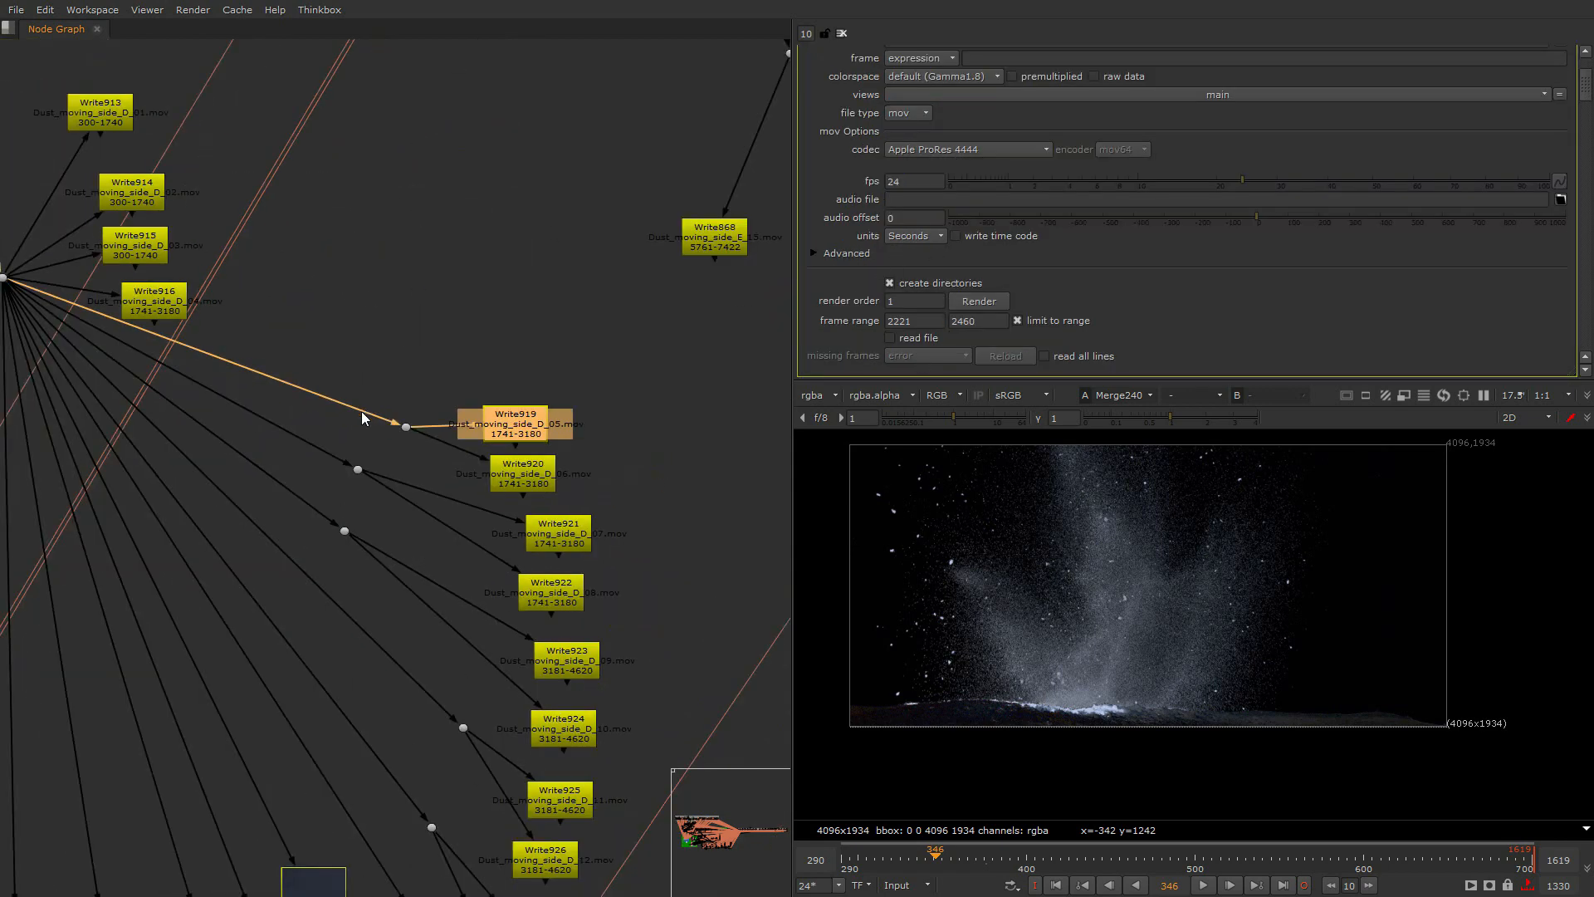
middle_drag(362, 411, 448, 573)
scroll(528, 546, up, 3)
scroll(490, 584, down, 3)
middle_drag(521, 453, 524, 505)
scroll(525, 505, up, 5)
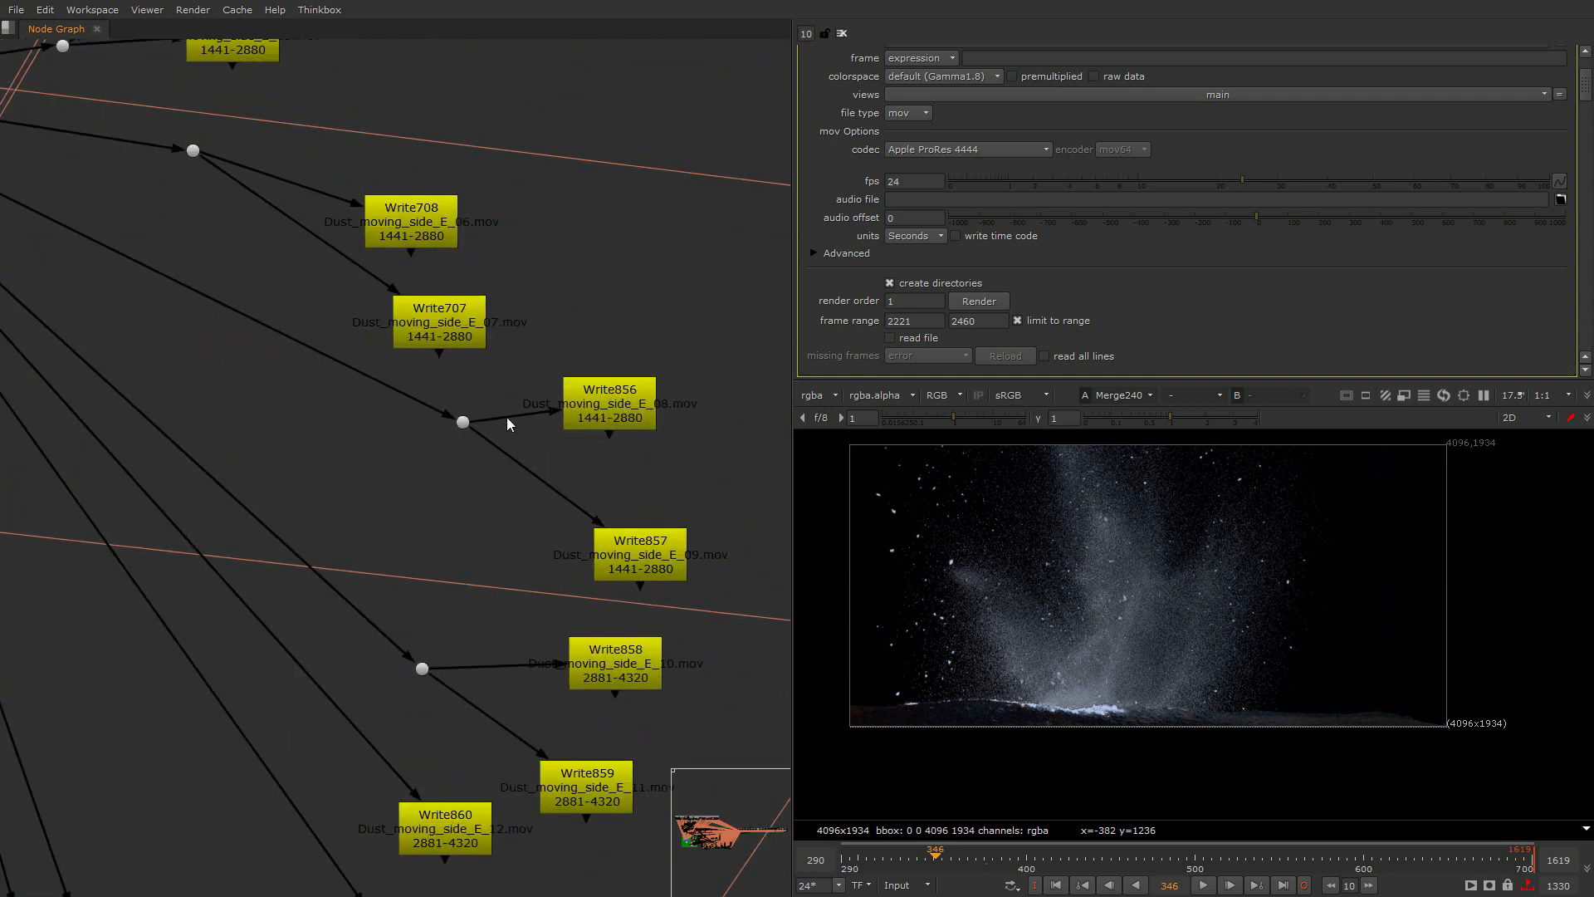
drag(617, 423, 637, 408)
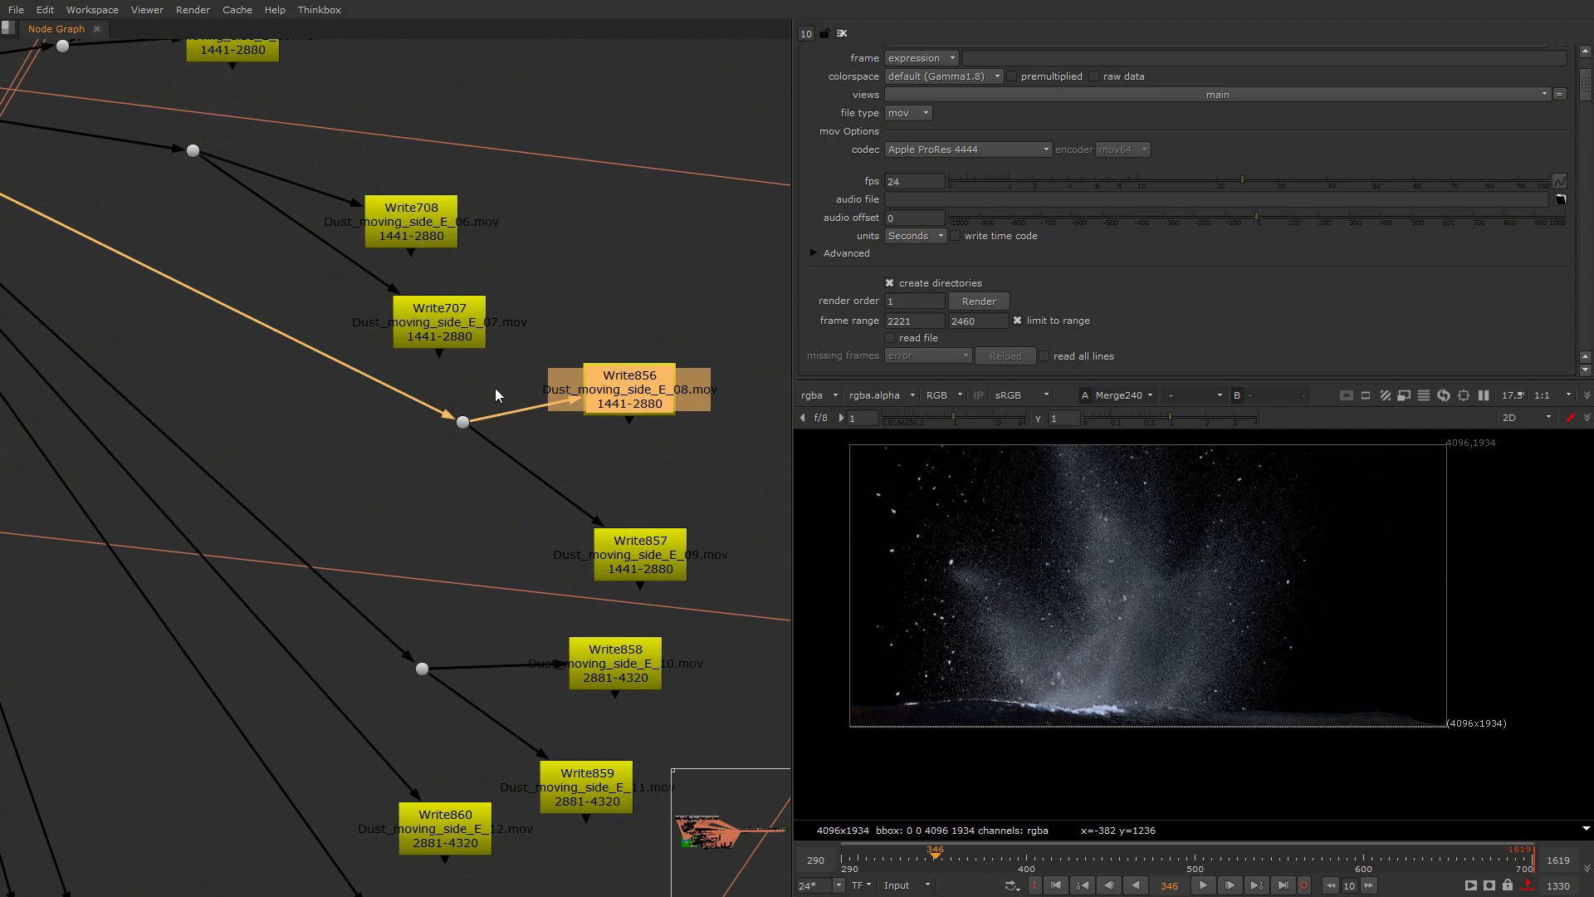
Survey the Dust_moving_side write branches below the footage trees and locate the PRECOMP backdrop holding Write38 and Read463
scroll(558, 639, down, 10)
scroll(450, 405, up, 6)
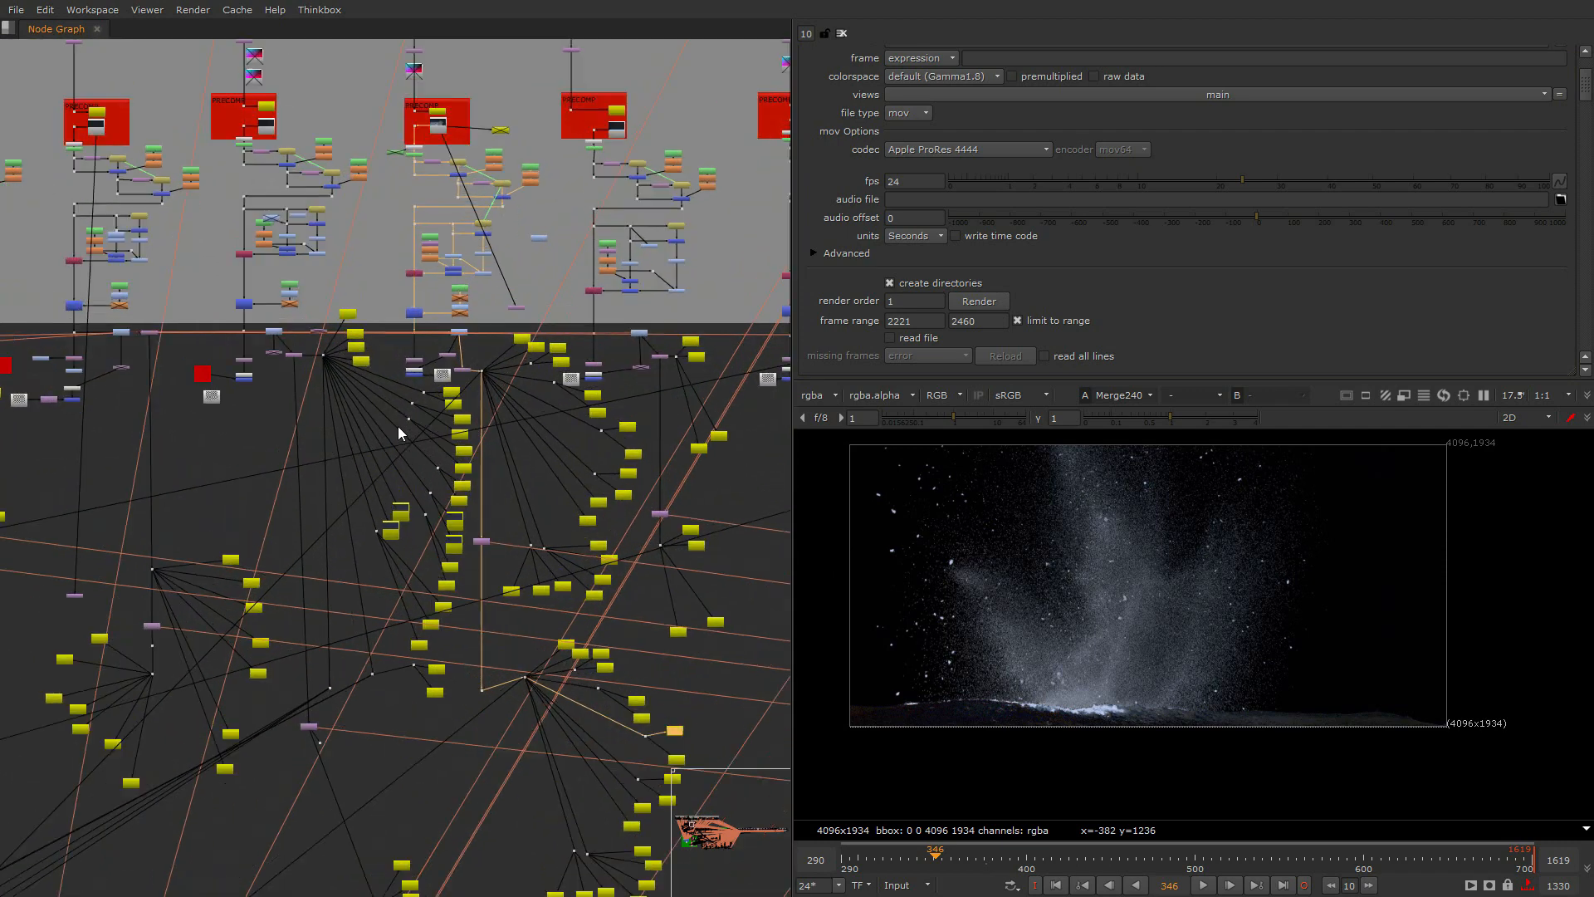
scroll(439, 634, up, 5)
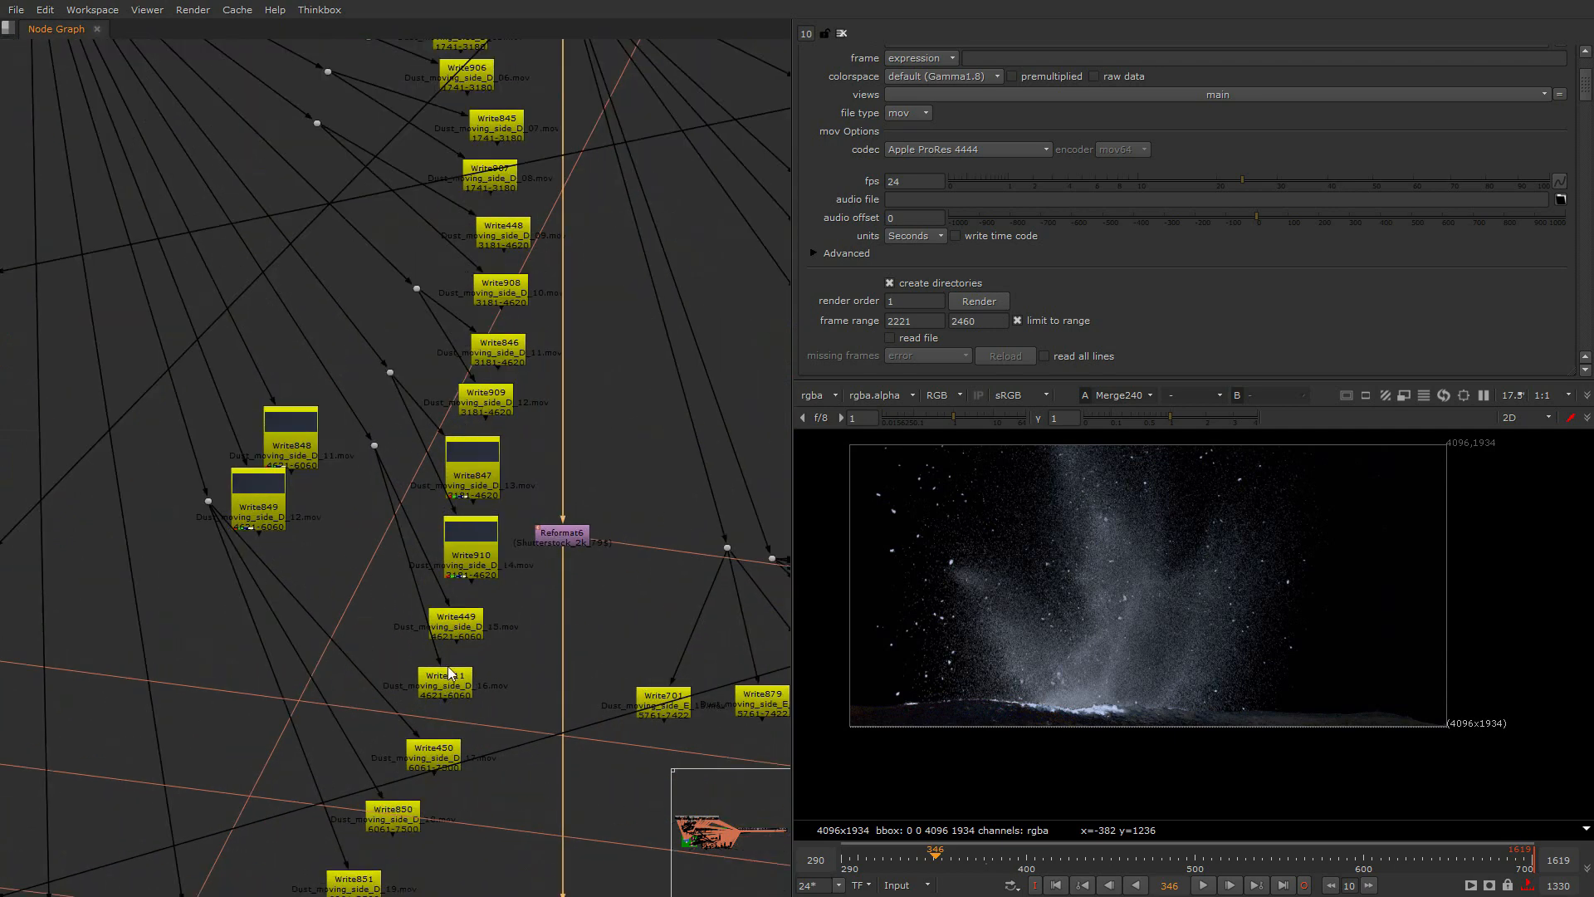
scroll(448, 673, down, 8)
scroll(448, 673, up, 9)
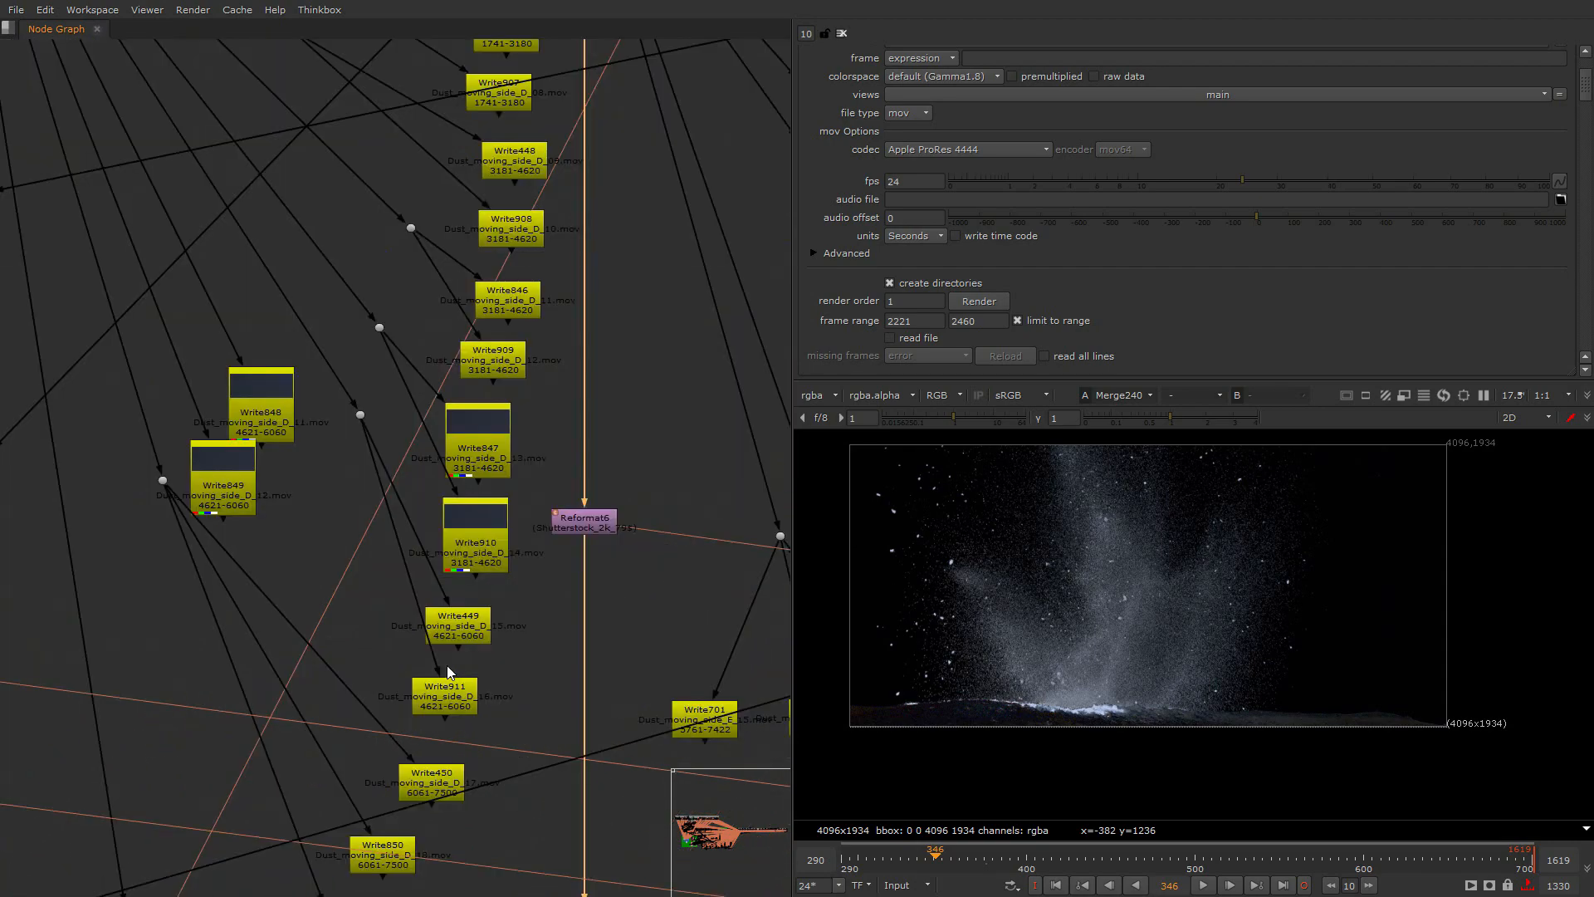
scroll(524, 703, down, 6)
scroll(489, 639, up, 4)
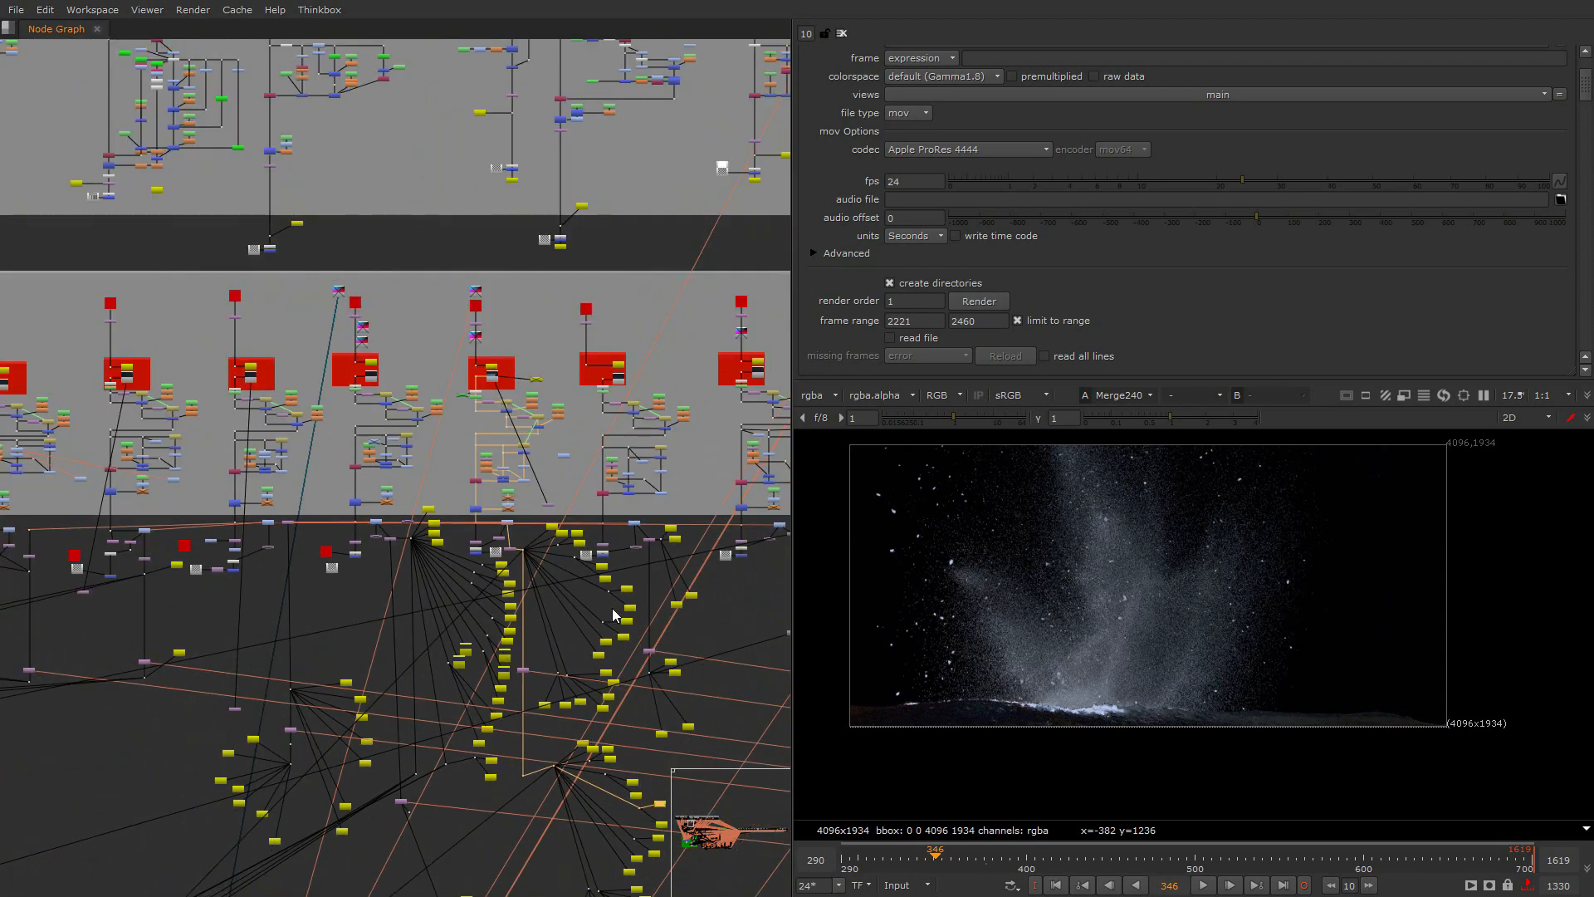
scroll(477, 621, up, 1)
scroll(477, 621, up, 10)
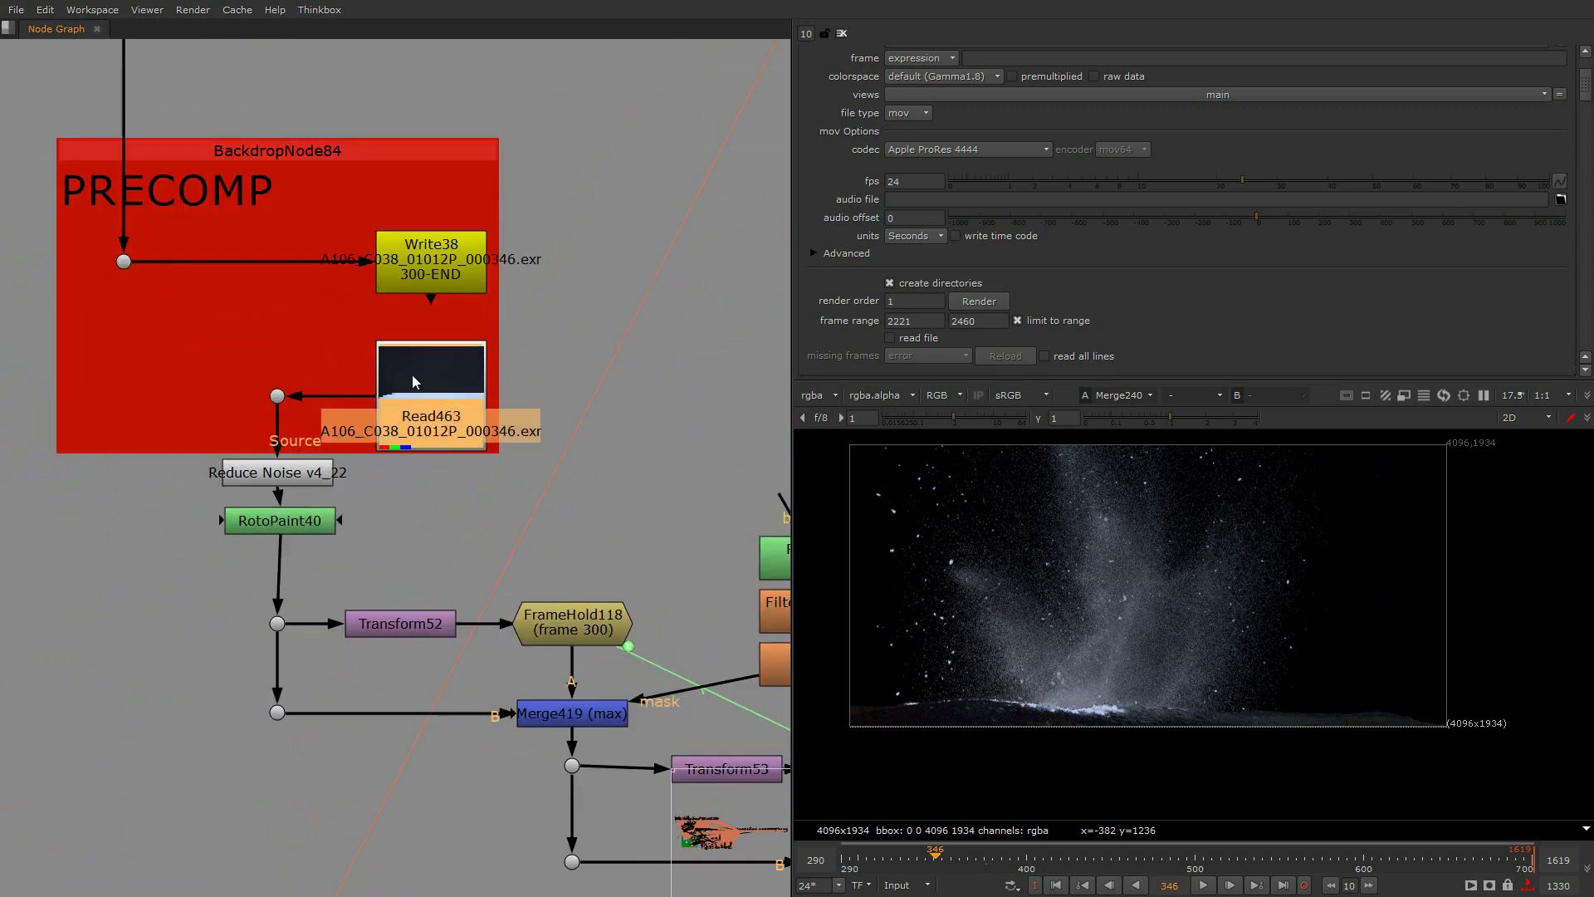
Inspect the settings of Read463, the source node Read136 and the precomp node Write38 in turn
double_click(412, 375)
middle_drag(237, 347, 297, 567)
double_click(242, 170)
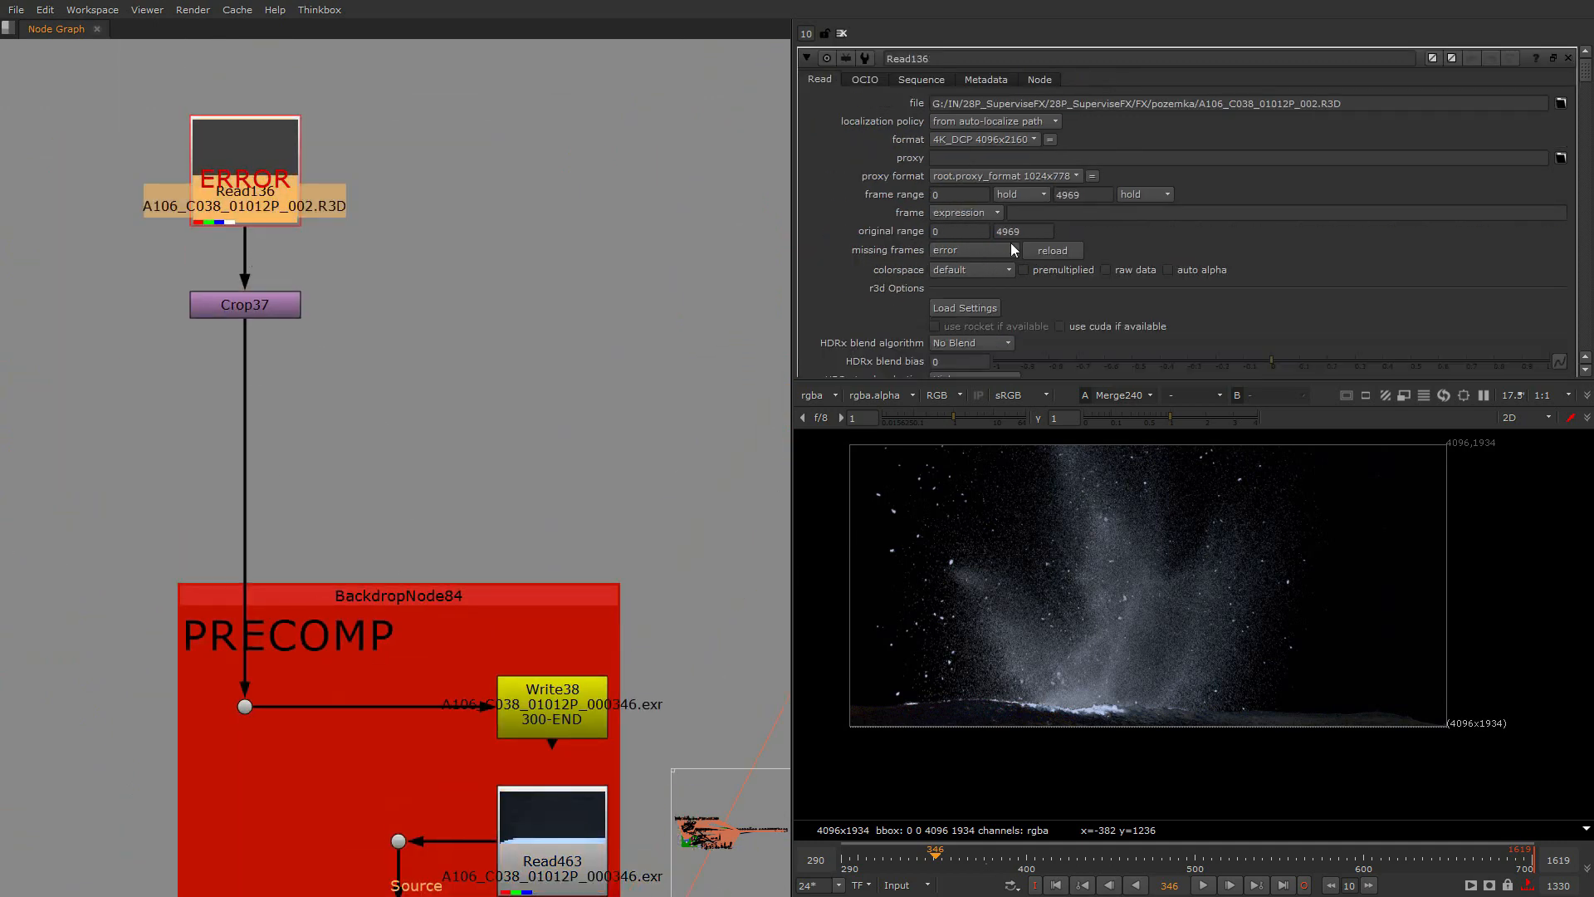
scroll(431, 562, down, 5)
scroll(474, 393, up, 4)
double_click(475, 392)
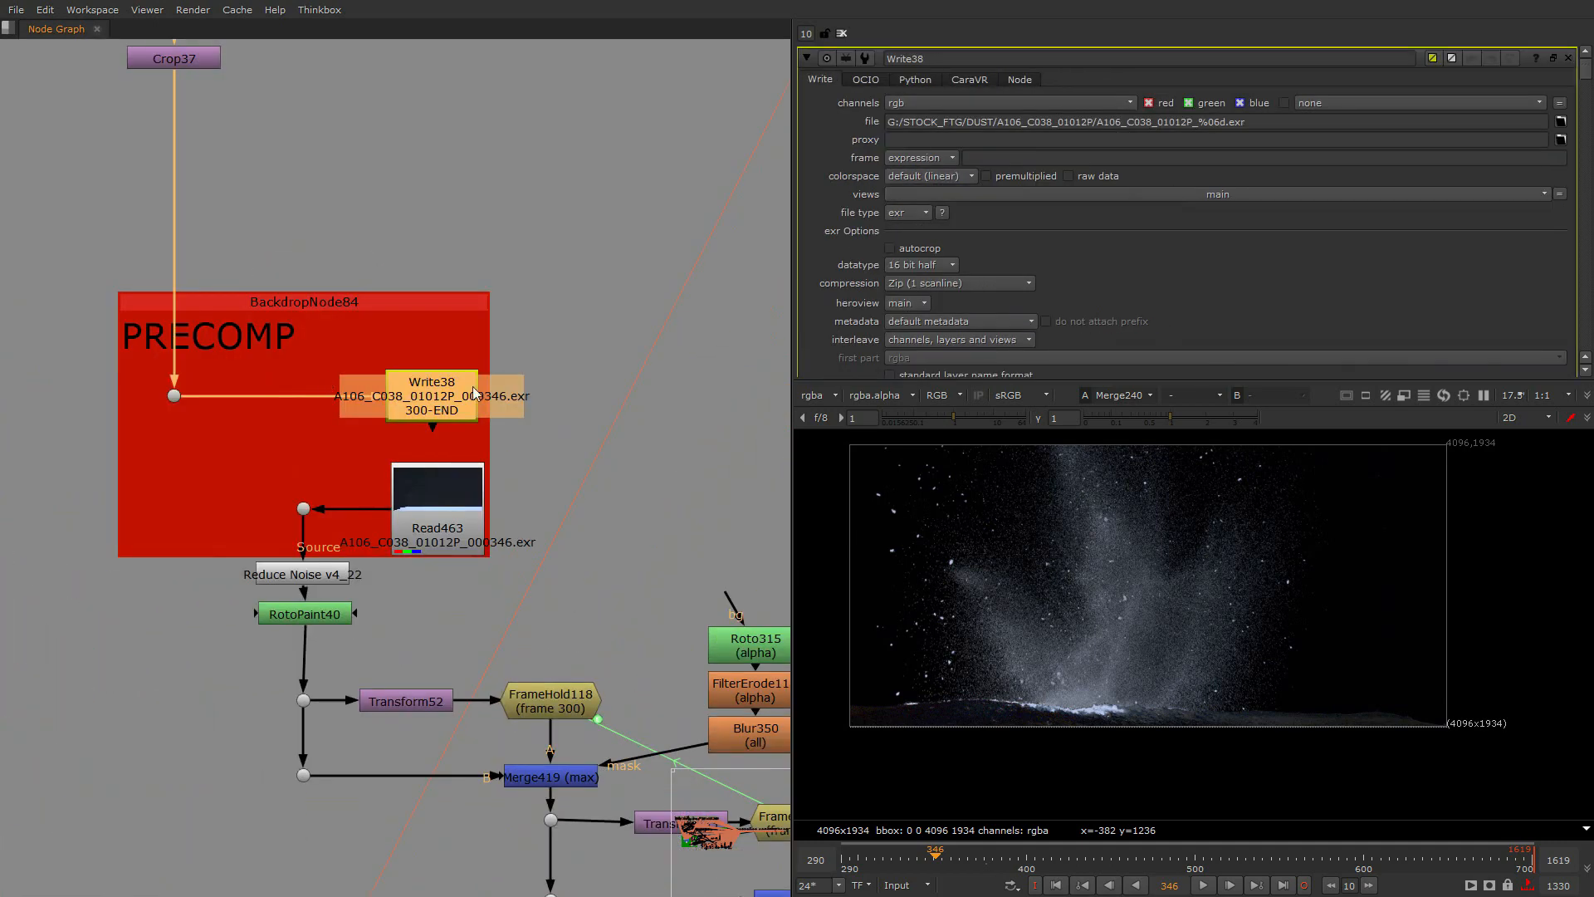
Reopen the settings of the R3D source Read136 above the PRECOMP backdrop and select the pre-rendered Read463
scroll(440, 421, down, 4)
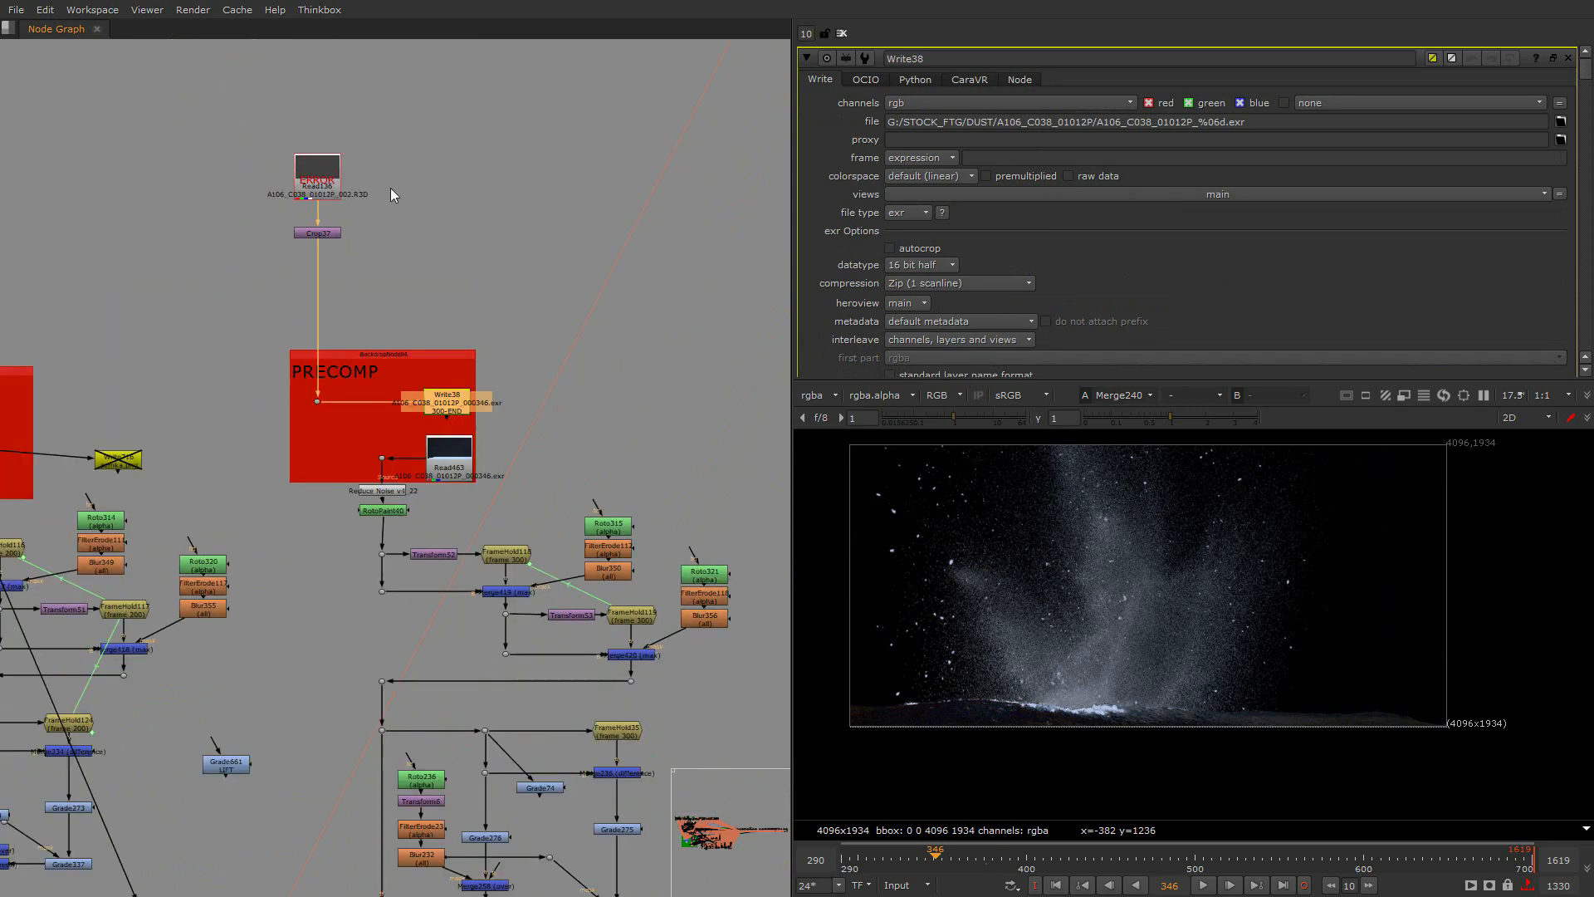
scroll(390, 187, up, 4)
double_click(318, 179)
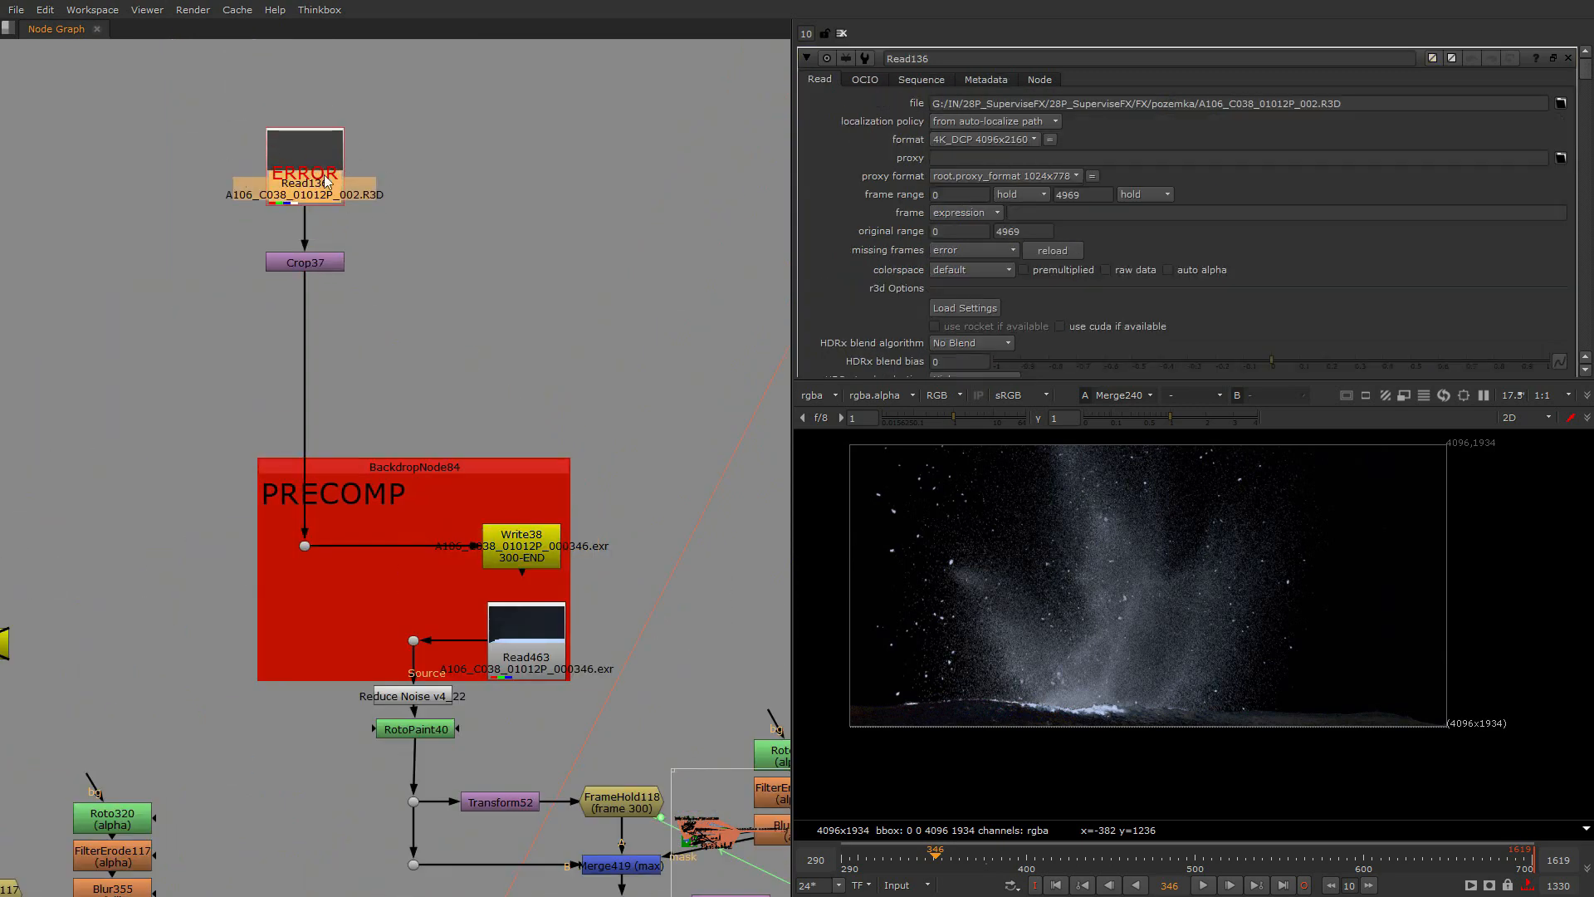
scroll(355, 307, down, 4)
scroll(420, 538, up, 4)
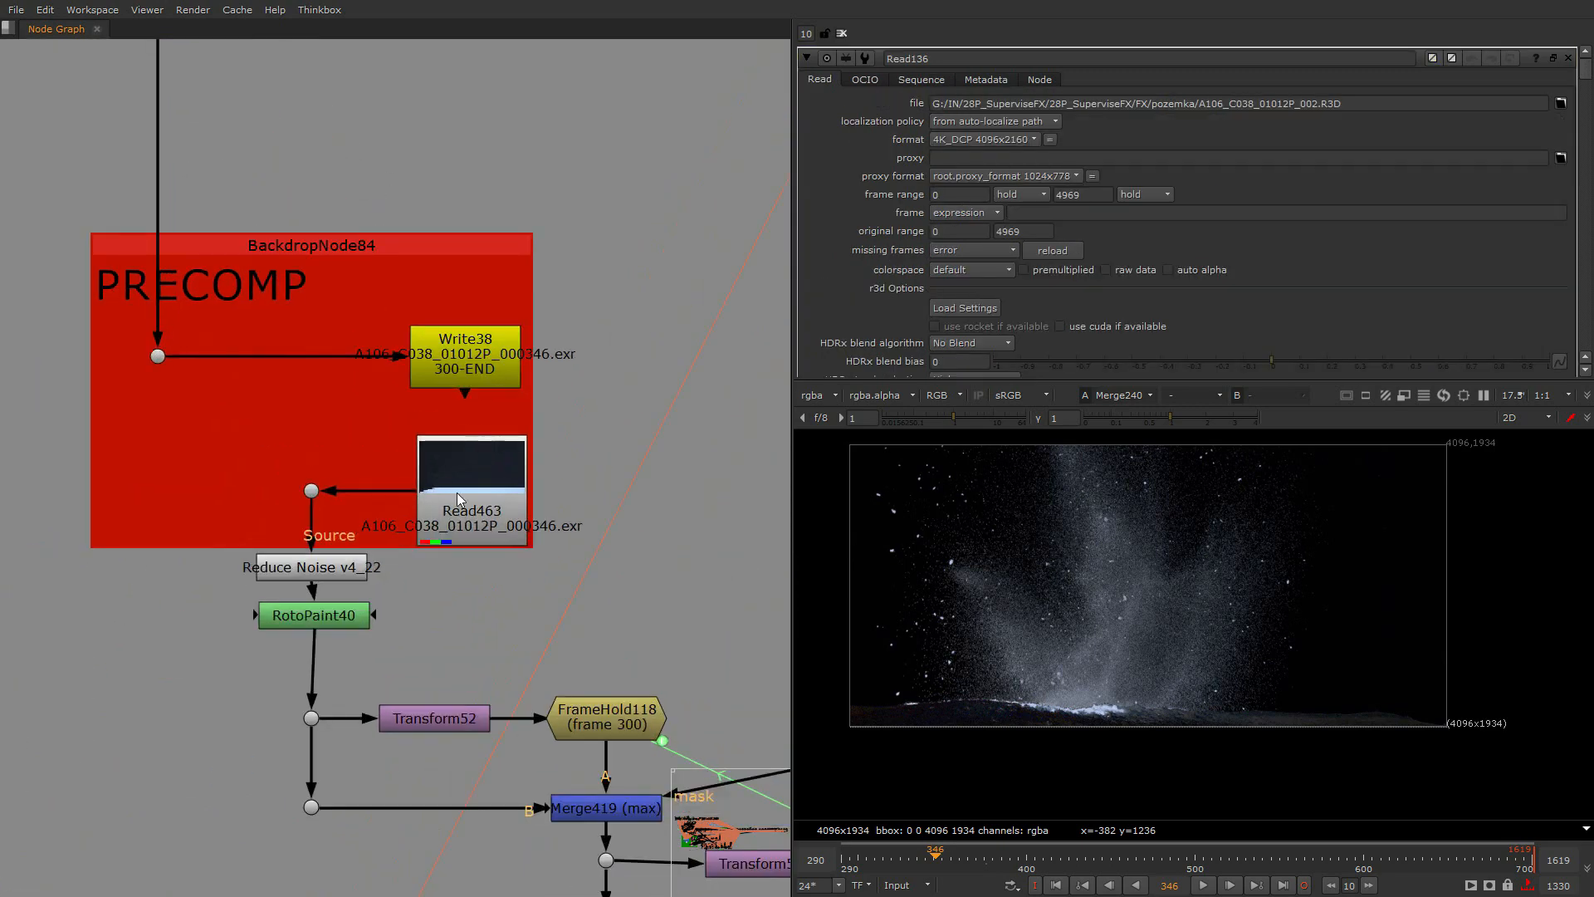
click(458, 500)
Go to the keying tree below Read465, open Grade76's settings and view its red channel
scroll(456, 506, down, 5)
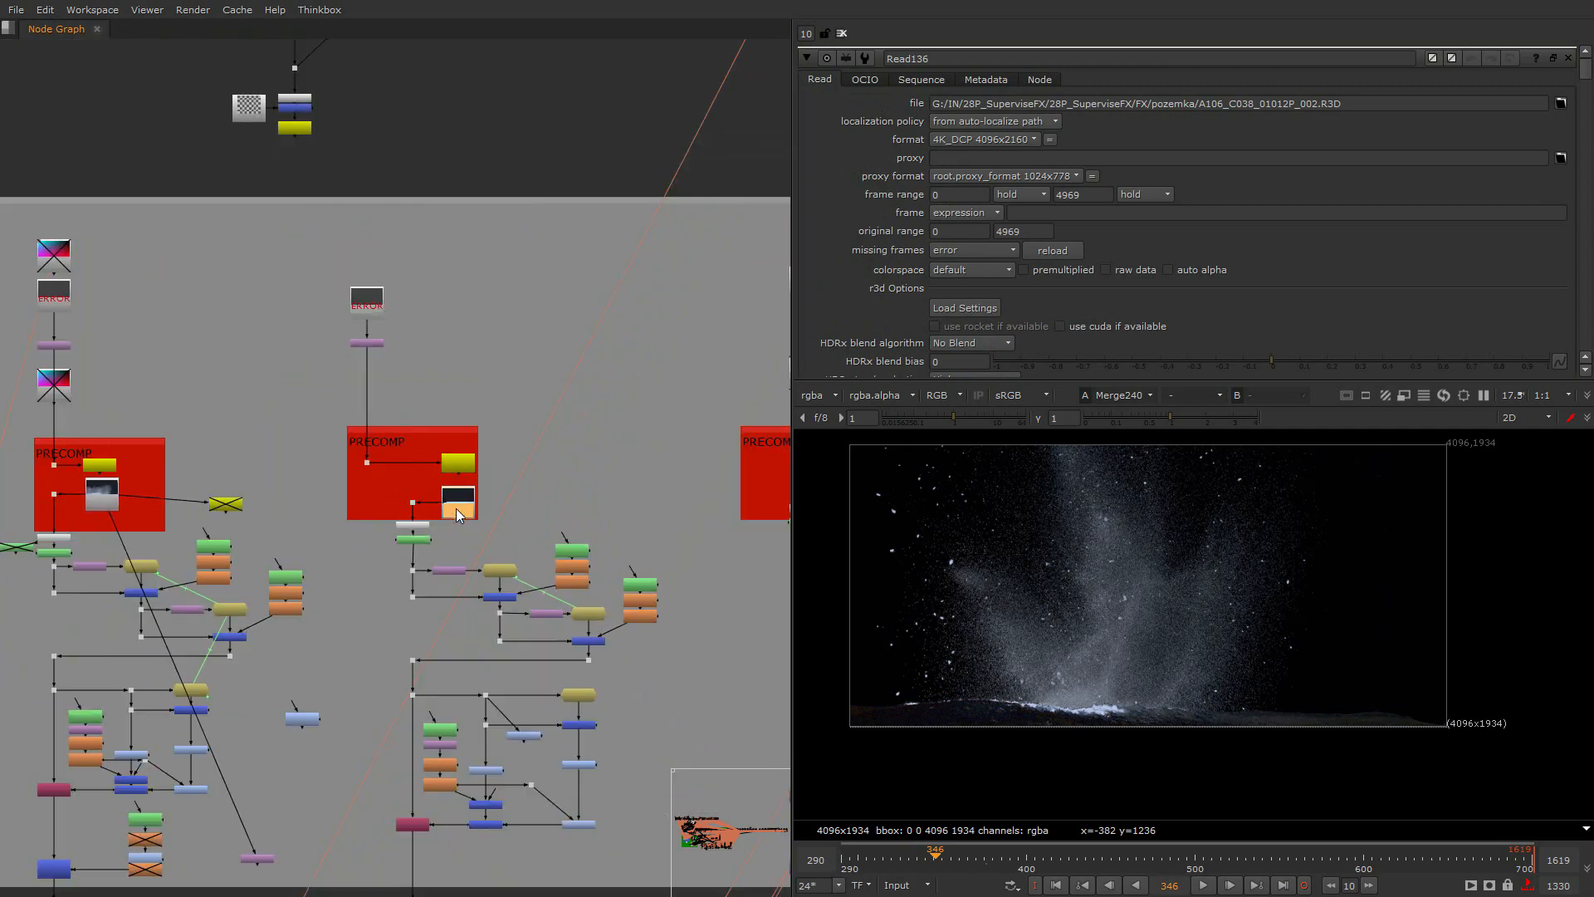
scroll(455, 512, down, 2)
middle_drag(520, 526, 132, 211)
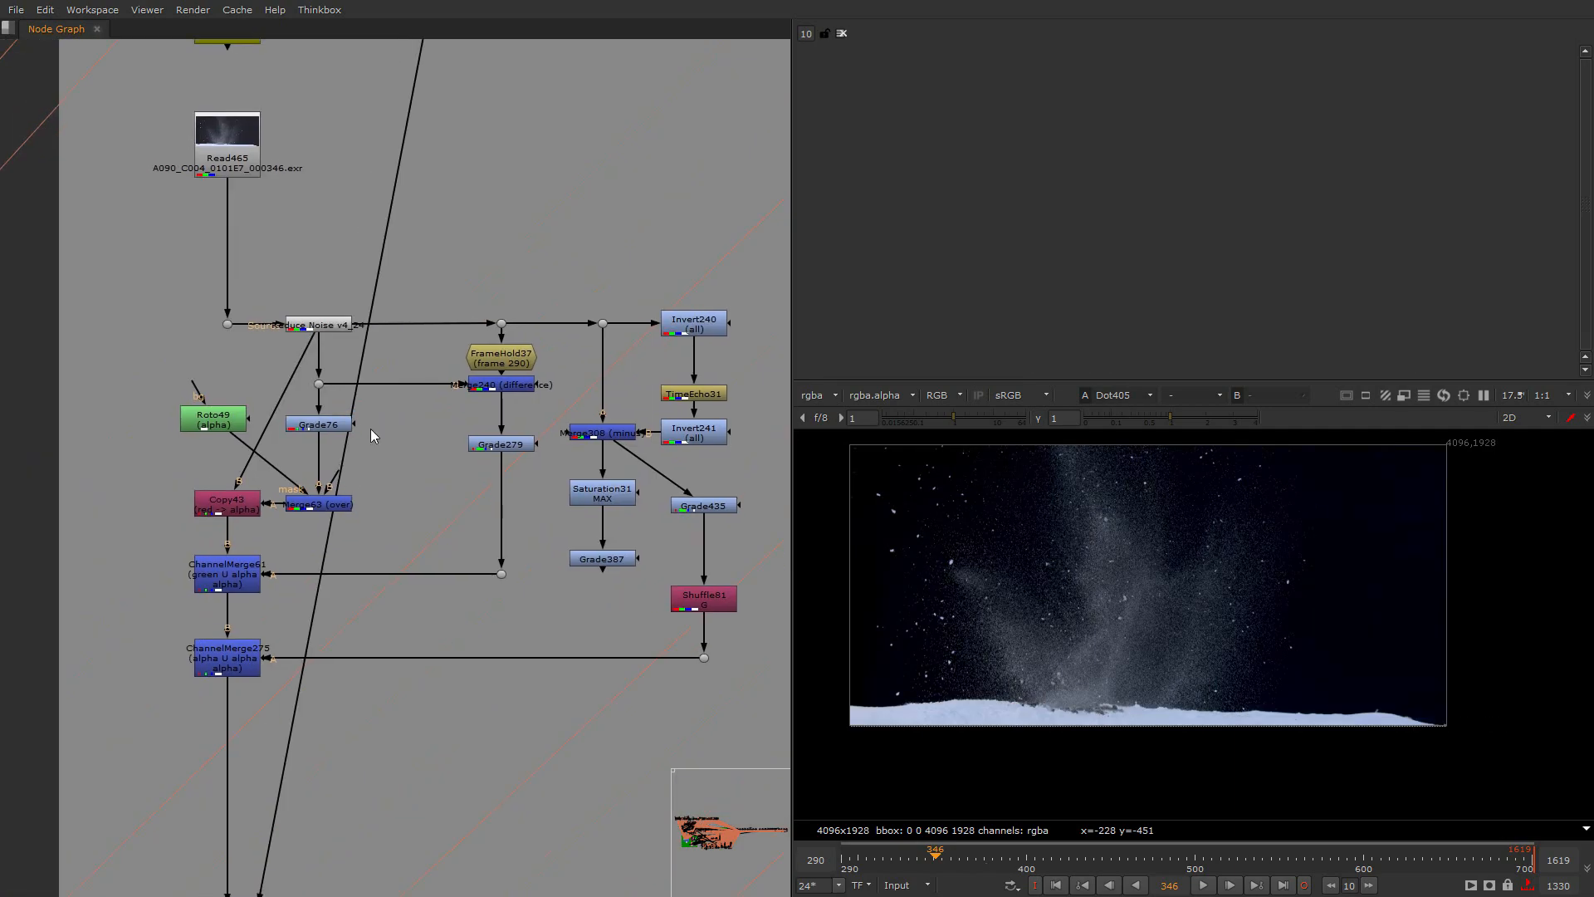
scroll(495, 551, up, 4)
middle_drag(348, 485, 391, 504)
double_click(292, 340)
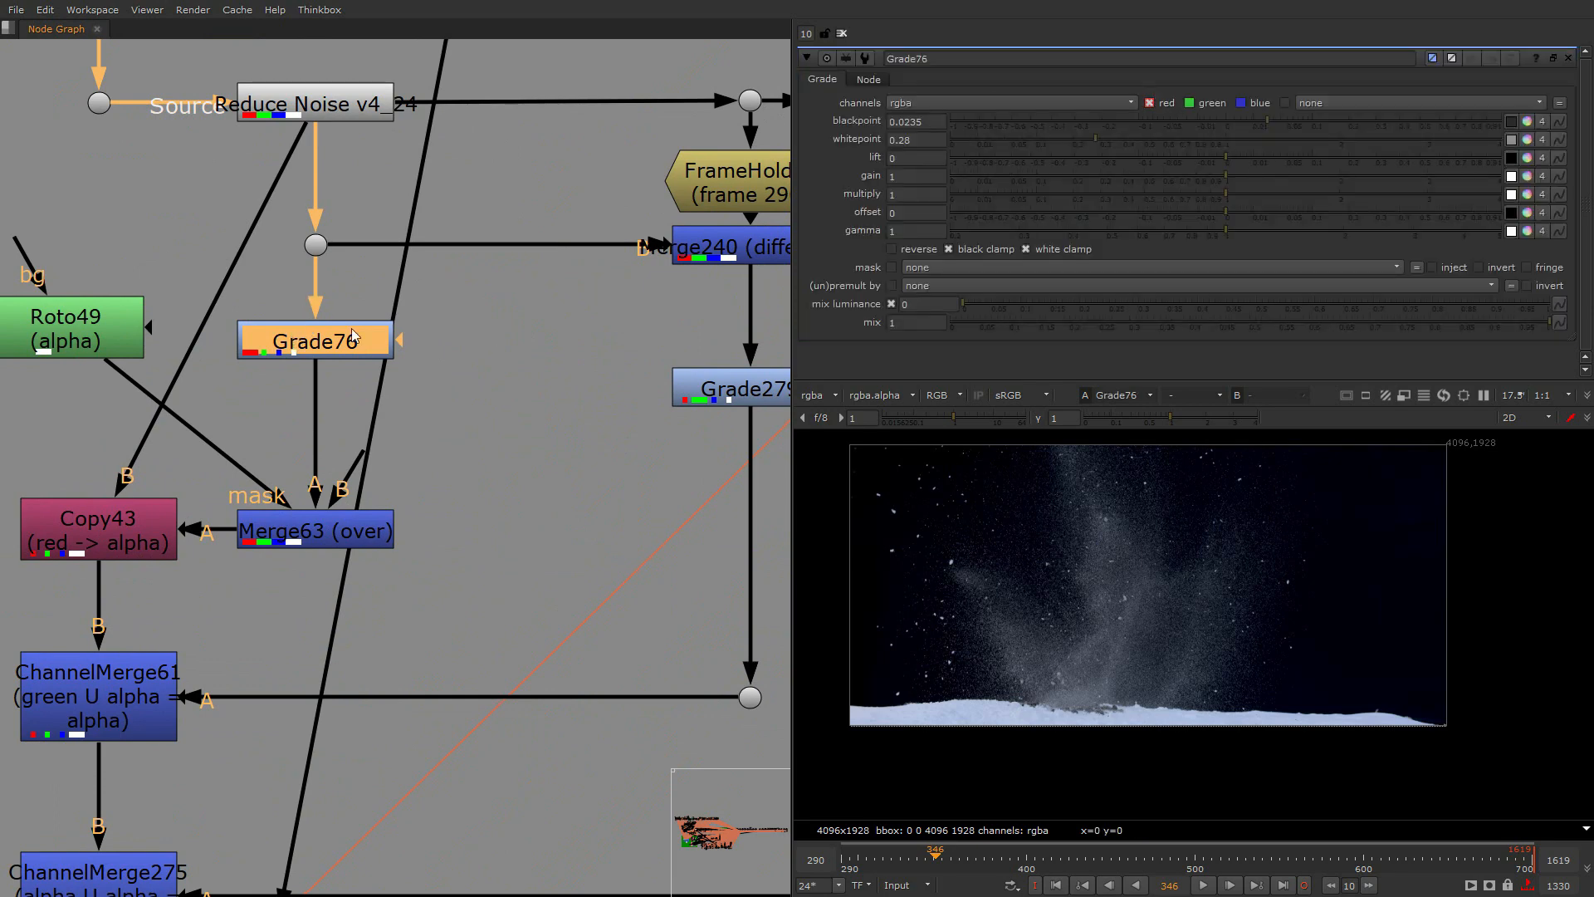
key(1)
key(r)
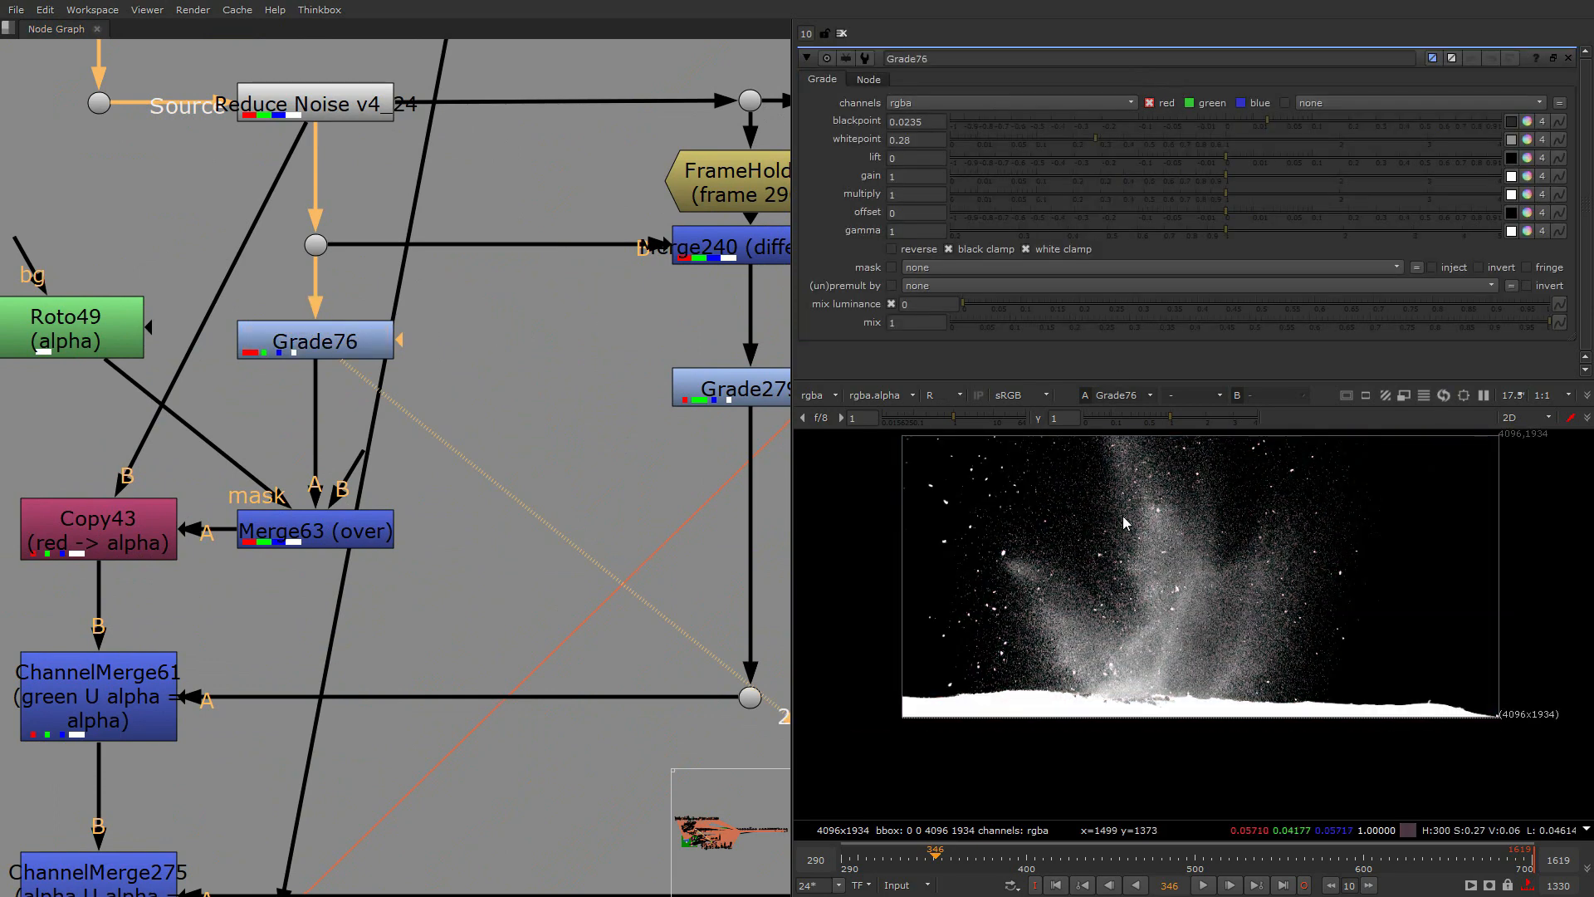
middle_drag(910, 547, 932, 560)
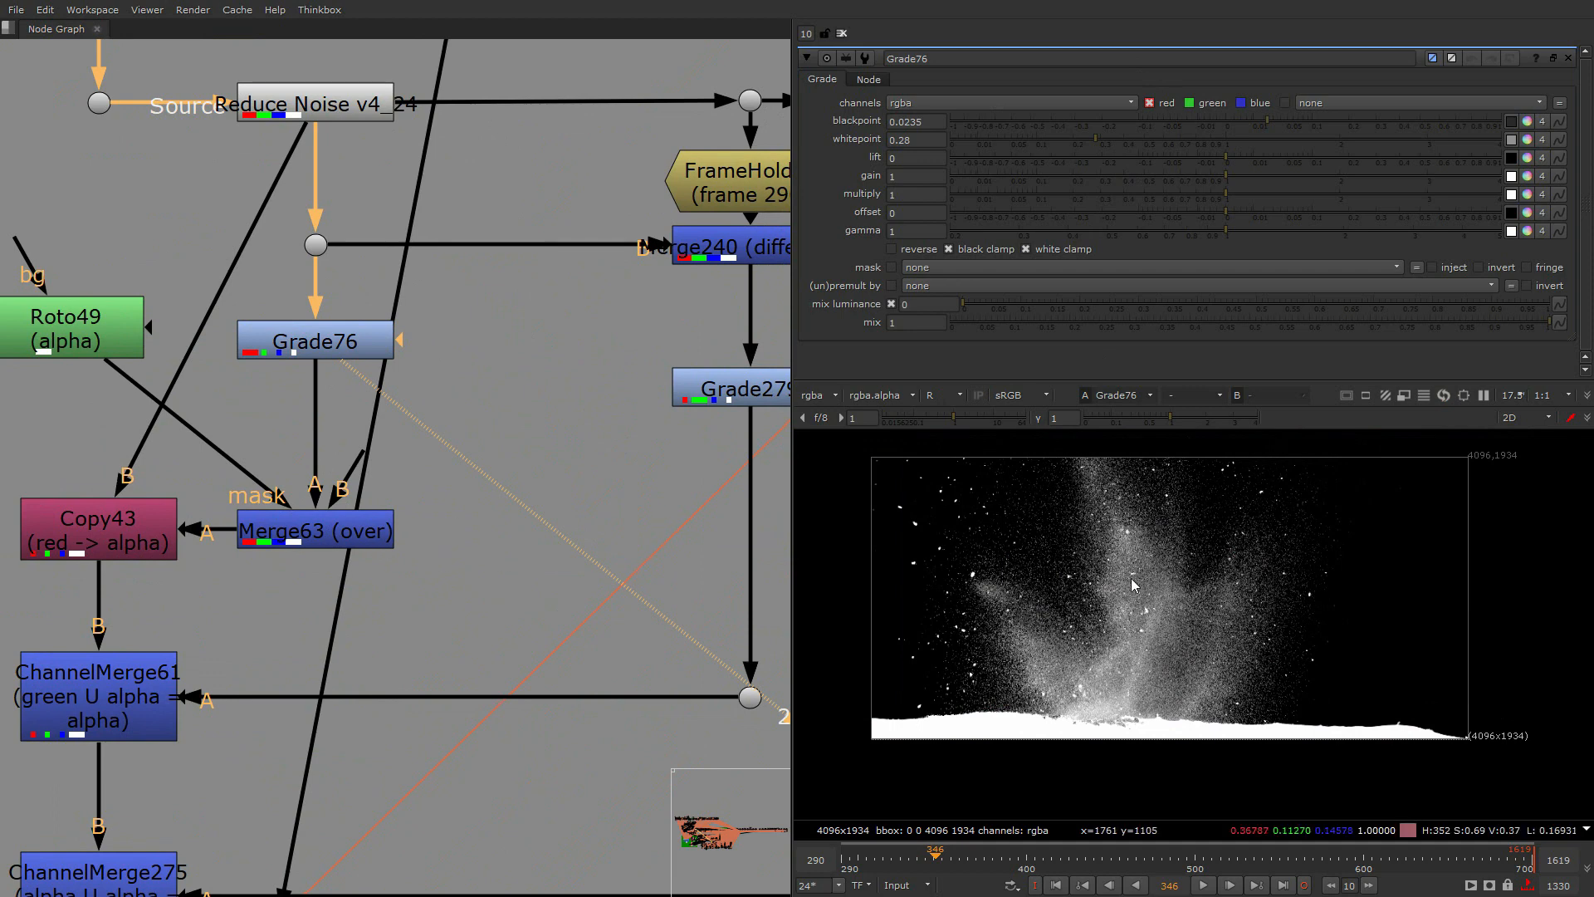
View the output of Merge63 below Grade76
middle_drag(193, 521, 317, 465)
middle_drag(433, 193, 402, 328)
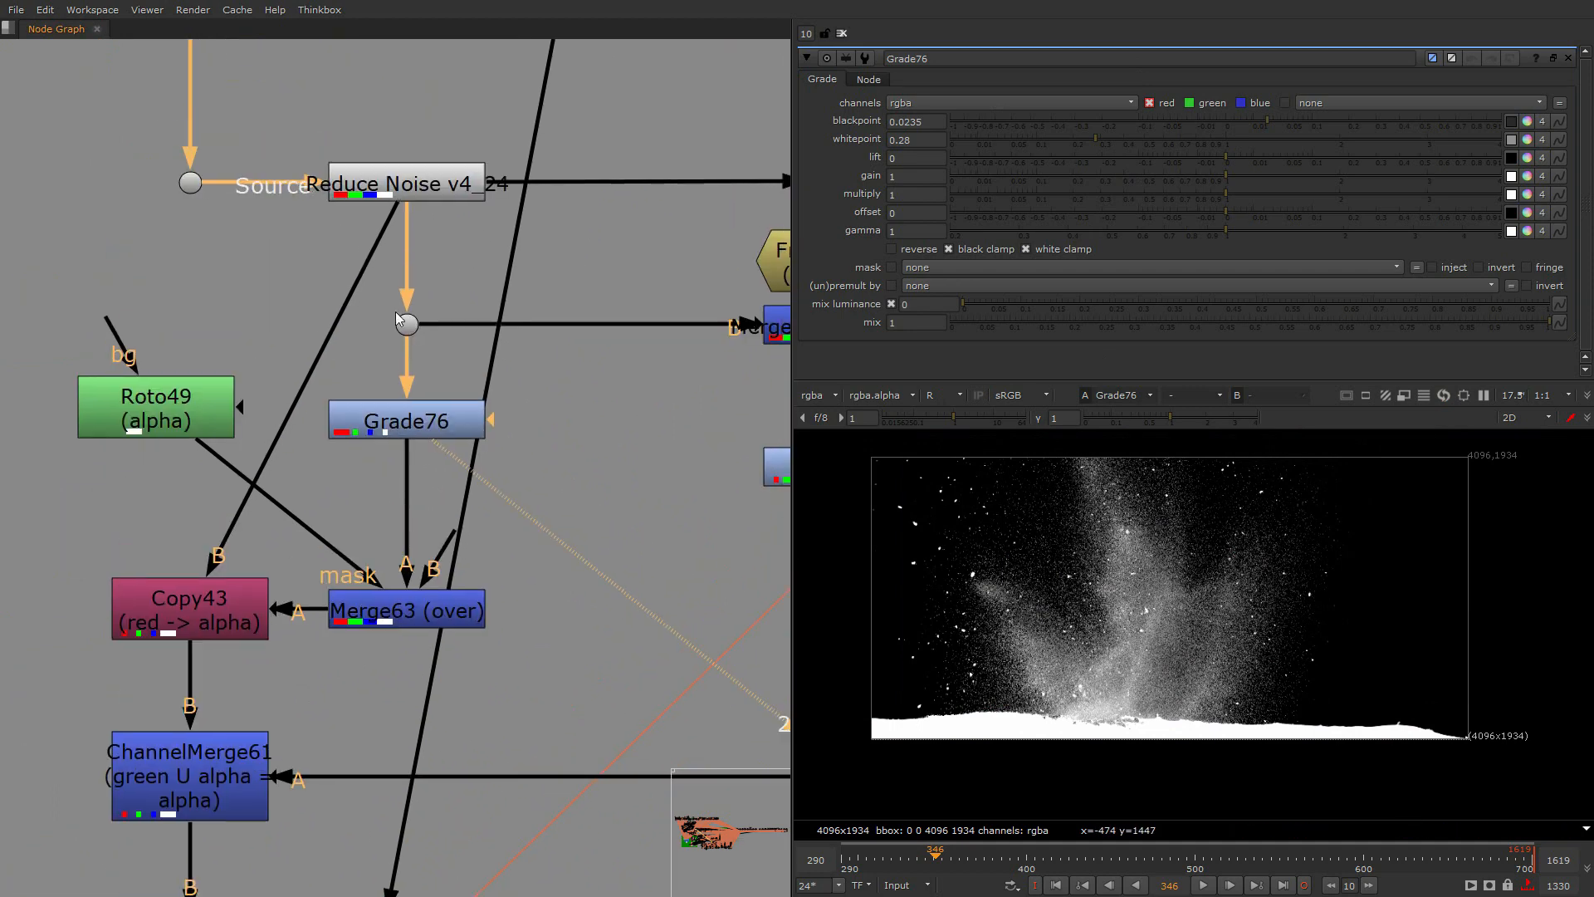
click(411, 609)
key(1)
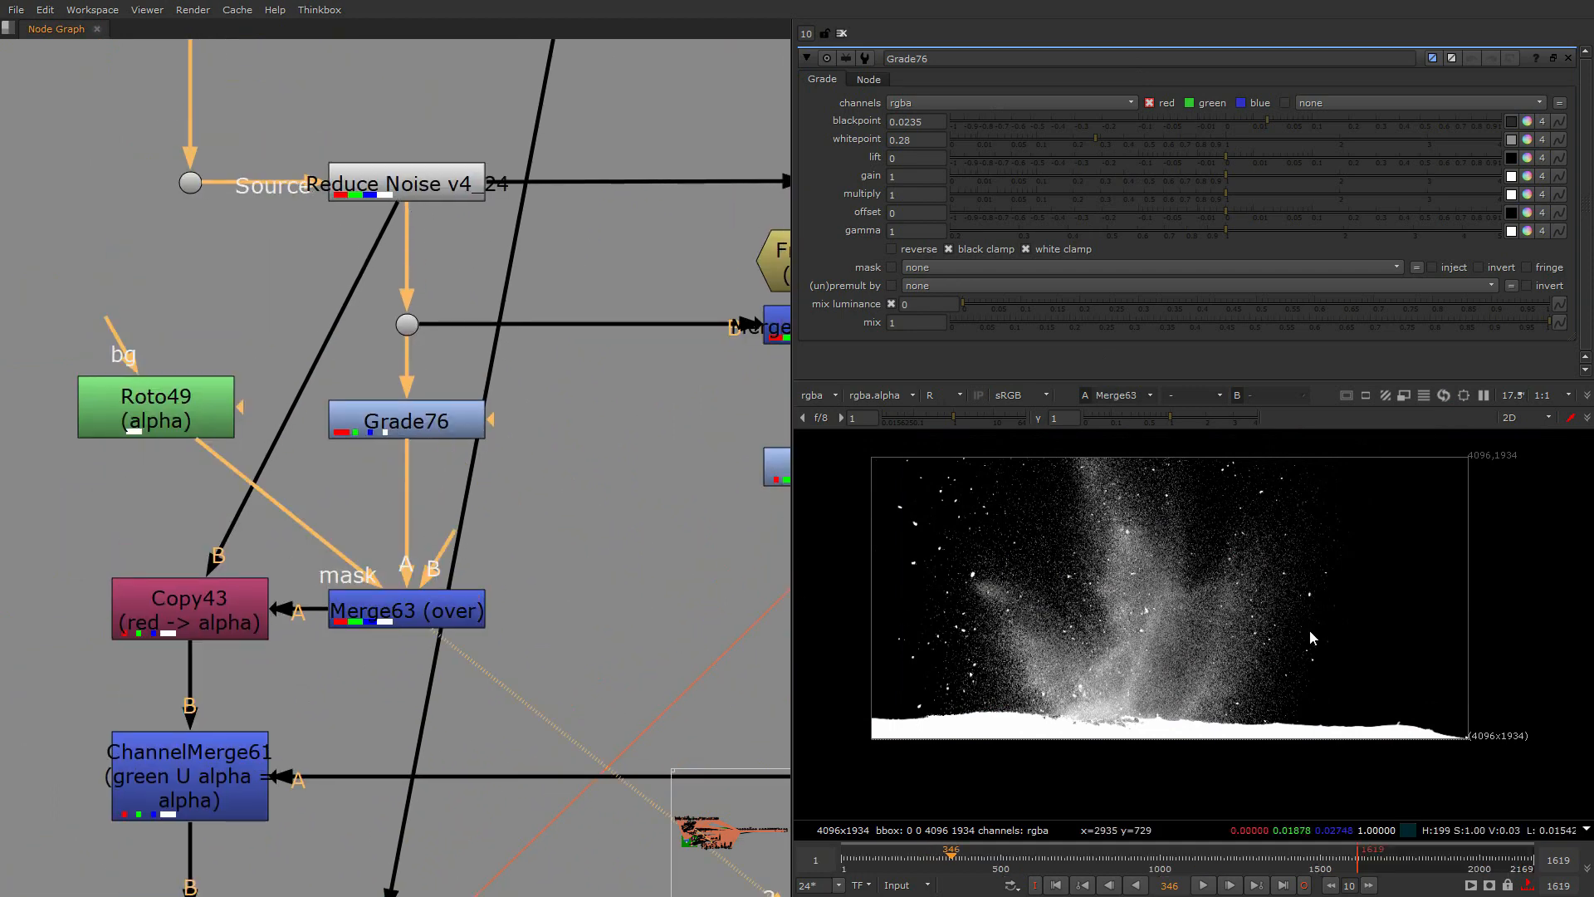
Open Roto49's settings and examine its small mask shapes at the plate's left edge in Merge63's output
double_click(156, 417)
middle_drag(1251, 664, 1254, 720)
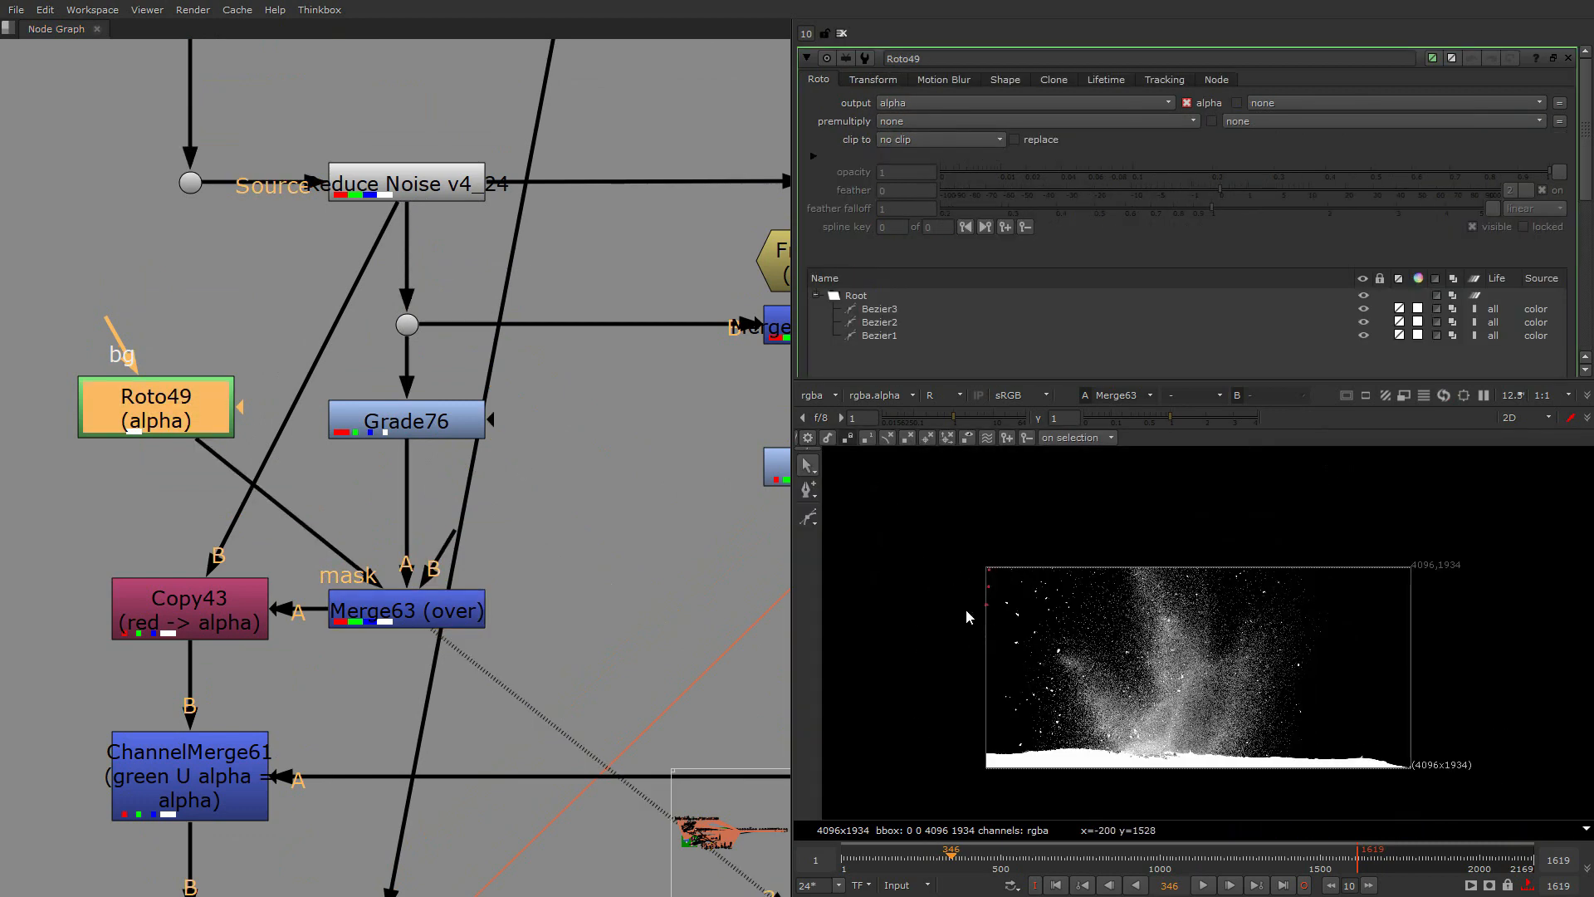
scroll(963, 592, up, 5)
click(415, 429)
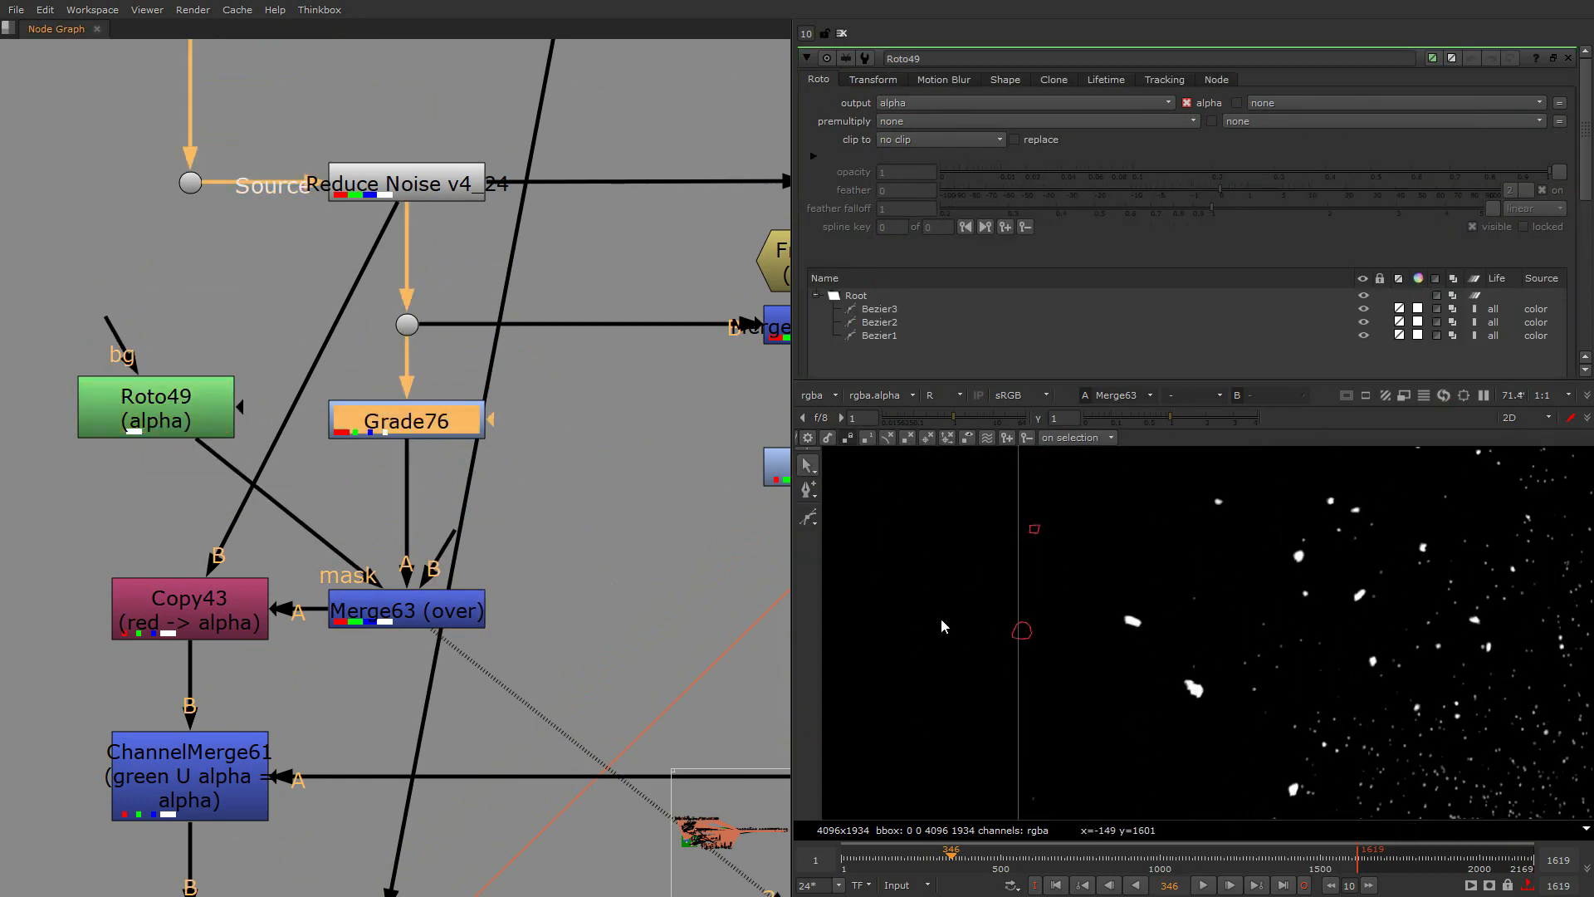
key(a)
scroll(1025, 635, up, 2)
key(a)
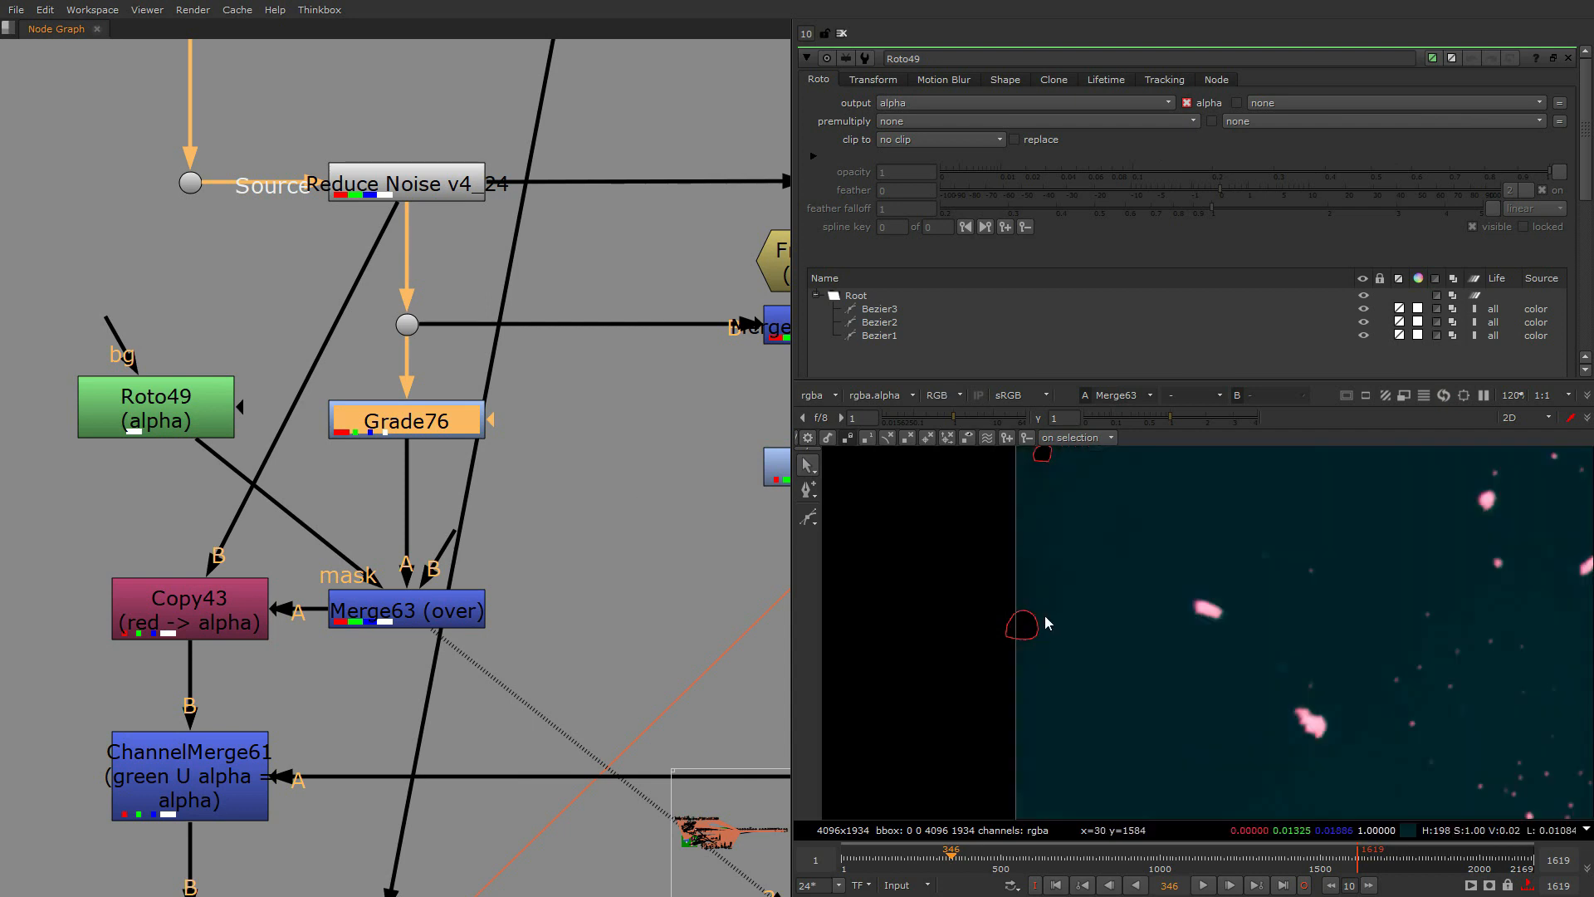
View the Reduce Noise v4_24 output around the roto shapes and check it in both alpha and colour
click(455, 185)
key(1)
scroll(1024, 635, up, 1)
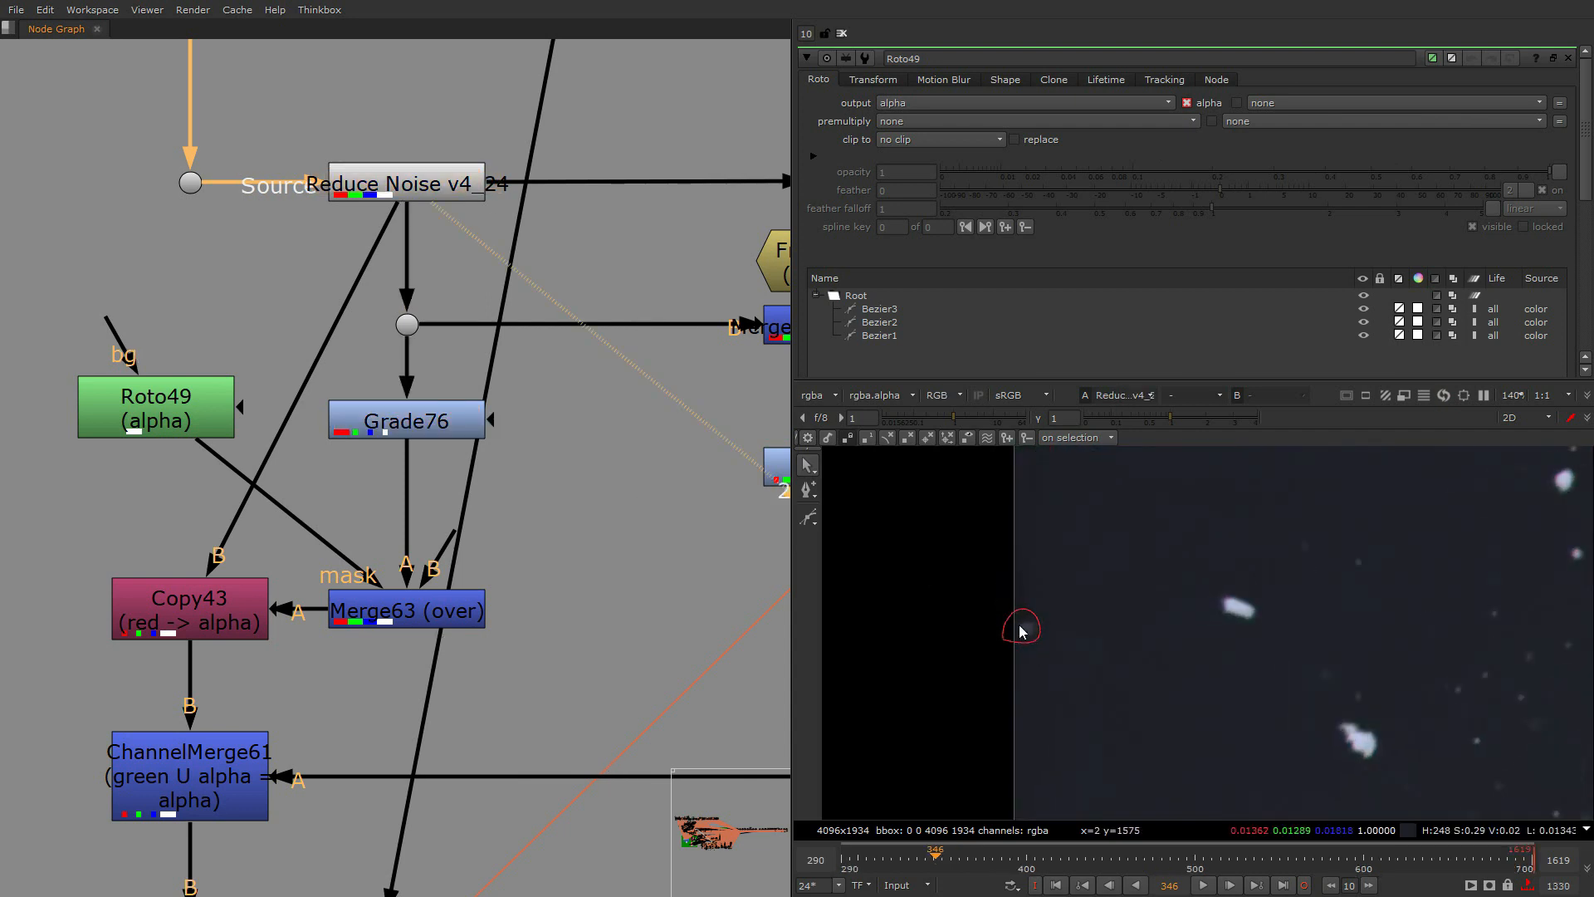
middle_drag(1024, 636, 942, 777)
middle_drag(985, 549, 998, 694)
scroll(1024, 612, down, 1)
key(a)
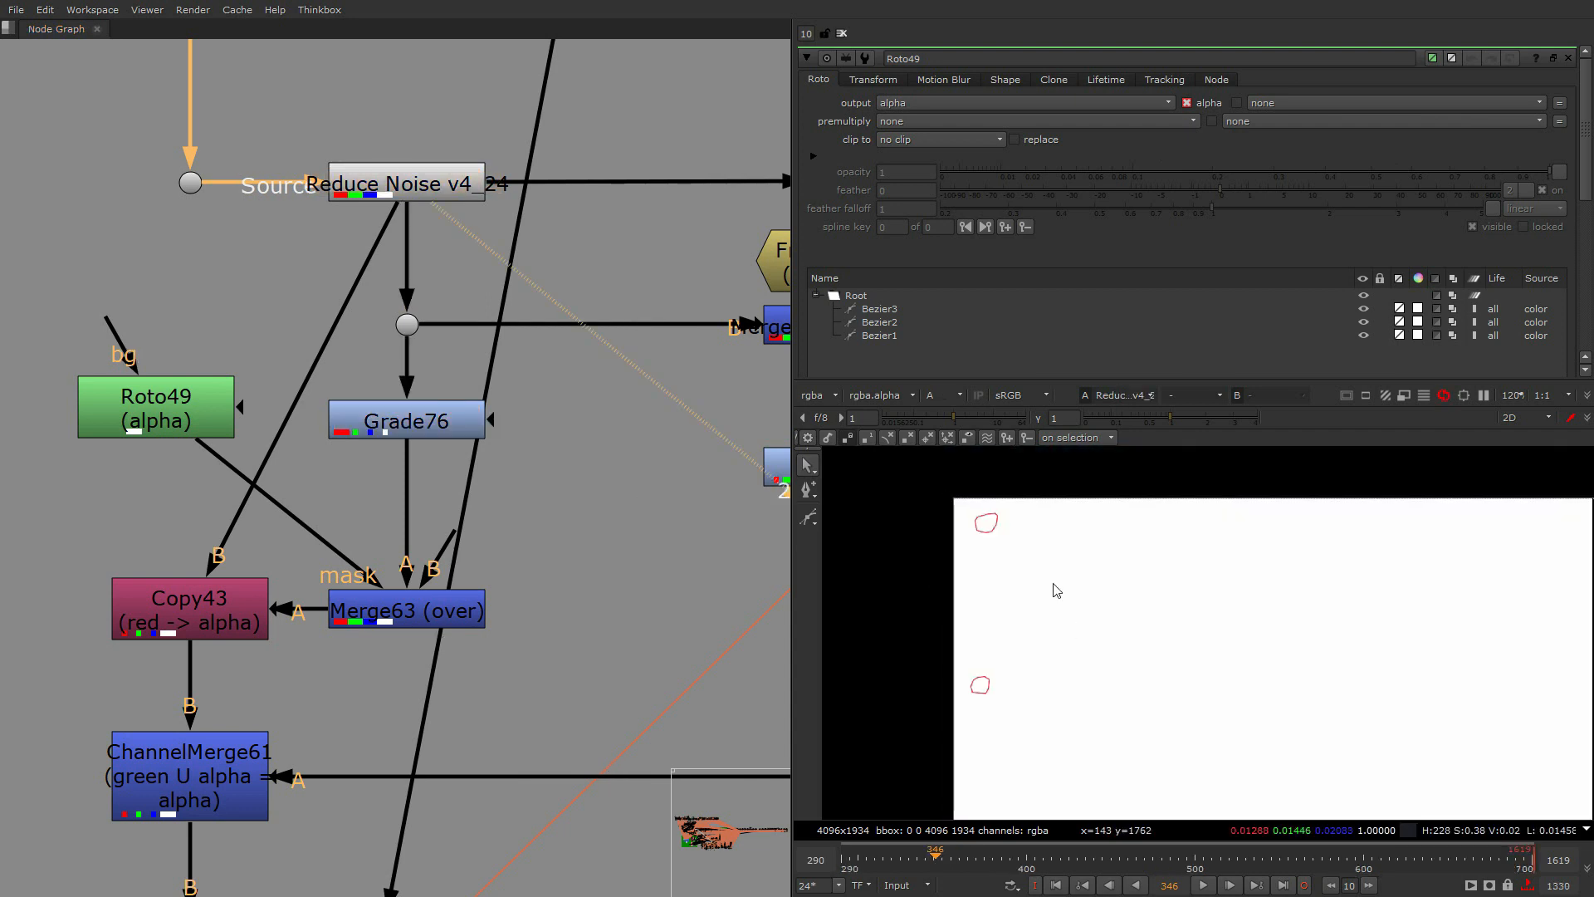
key(a)
View Merge63 and Copy43 in turn, and display the alpha channel of Copy43
click(409, 608)
key(1)
click(214, 625)
key(1)
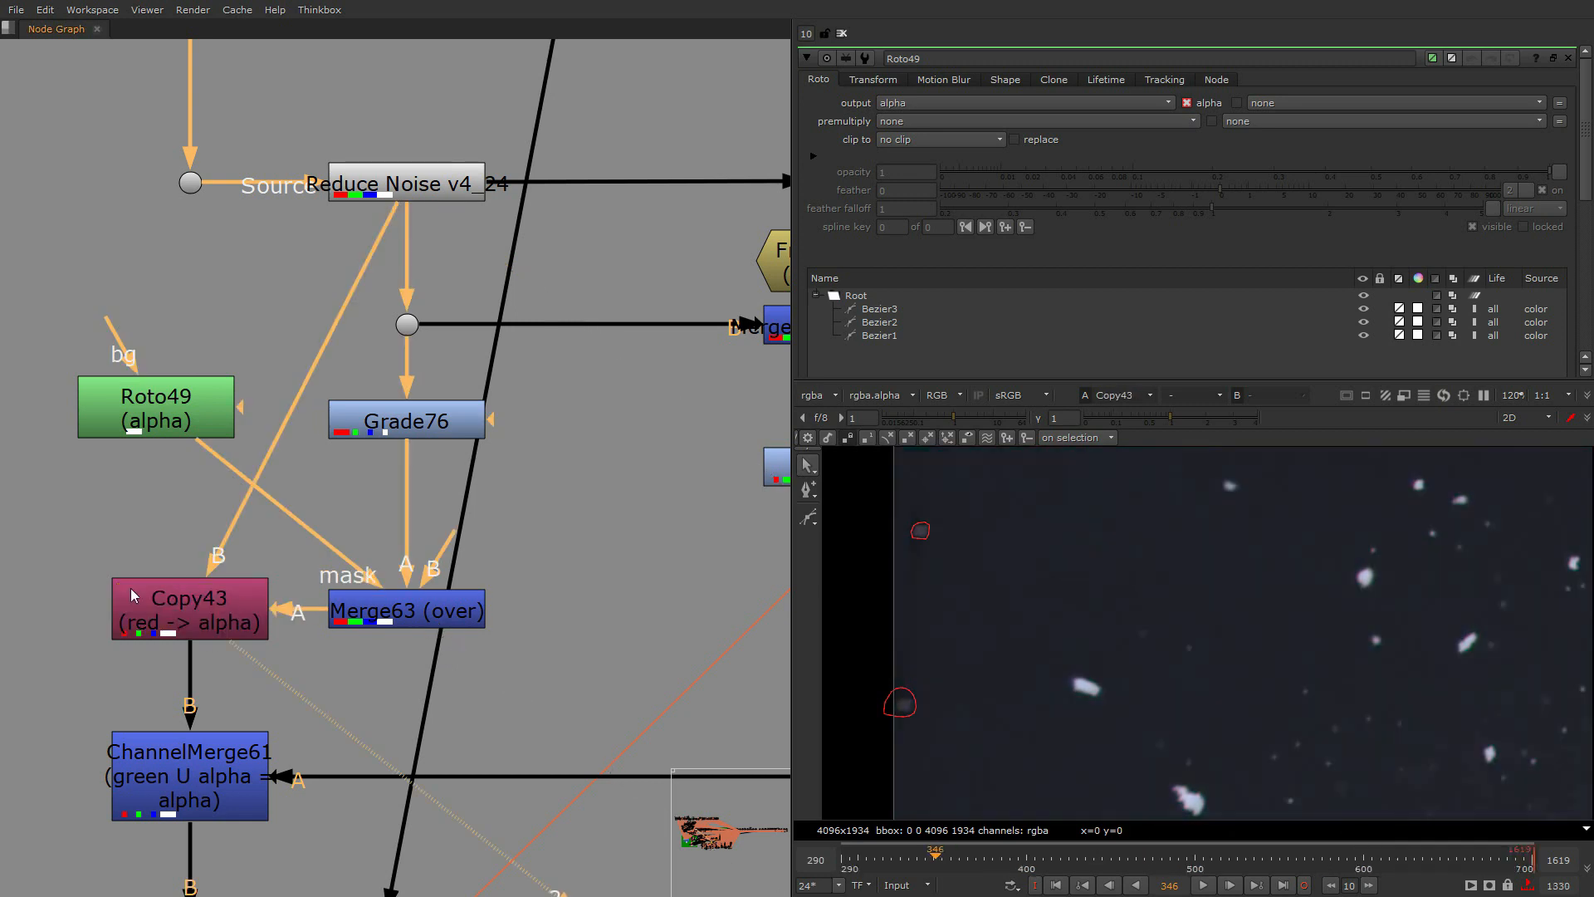
scroll(1021, 664, down, 4)
key(a)
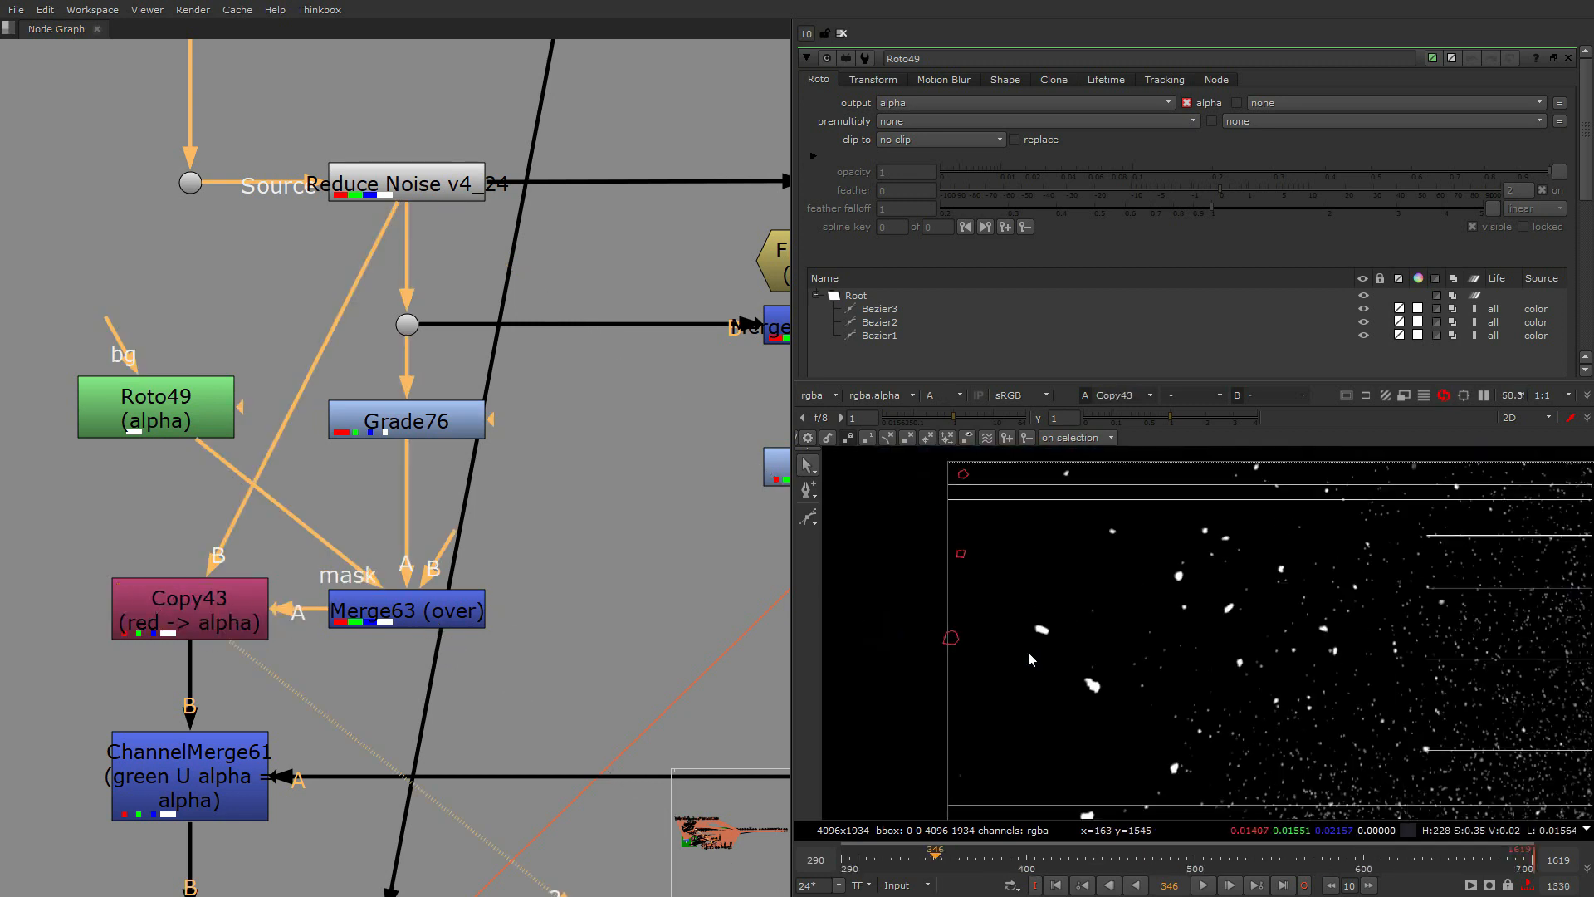
scroll(772, 537, down, 2)
Open Grade279's settings and view the Merge240 difference result in colour
middle_drag(772, 536, 489, 449)
double_click(528, 412)
key(1)
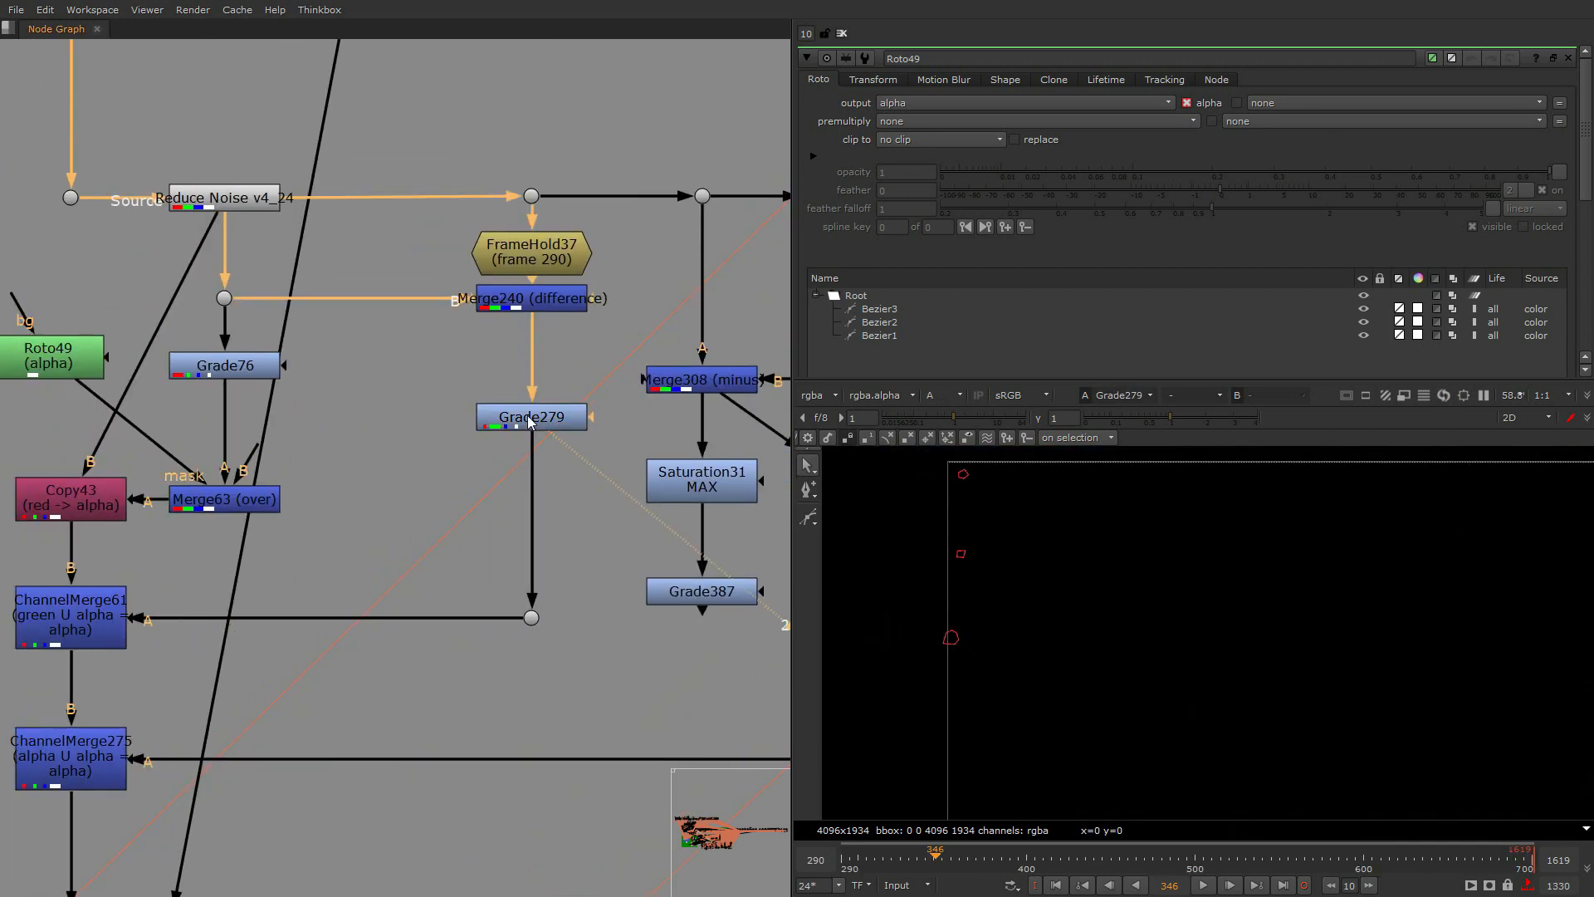
click(517, 306)
key(1)
middle_drag(864, 544, 818, 525)
key(a)
scroll(1092, 624, down, 4)
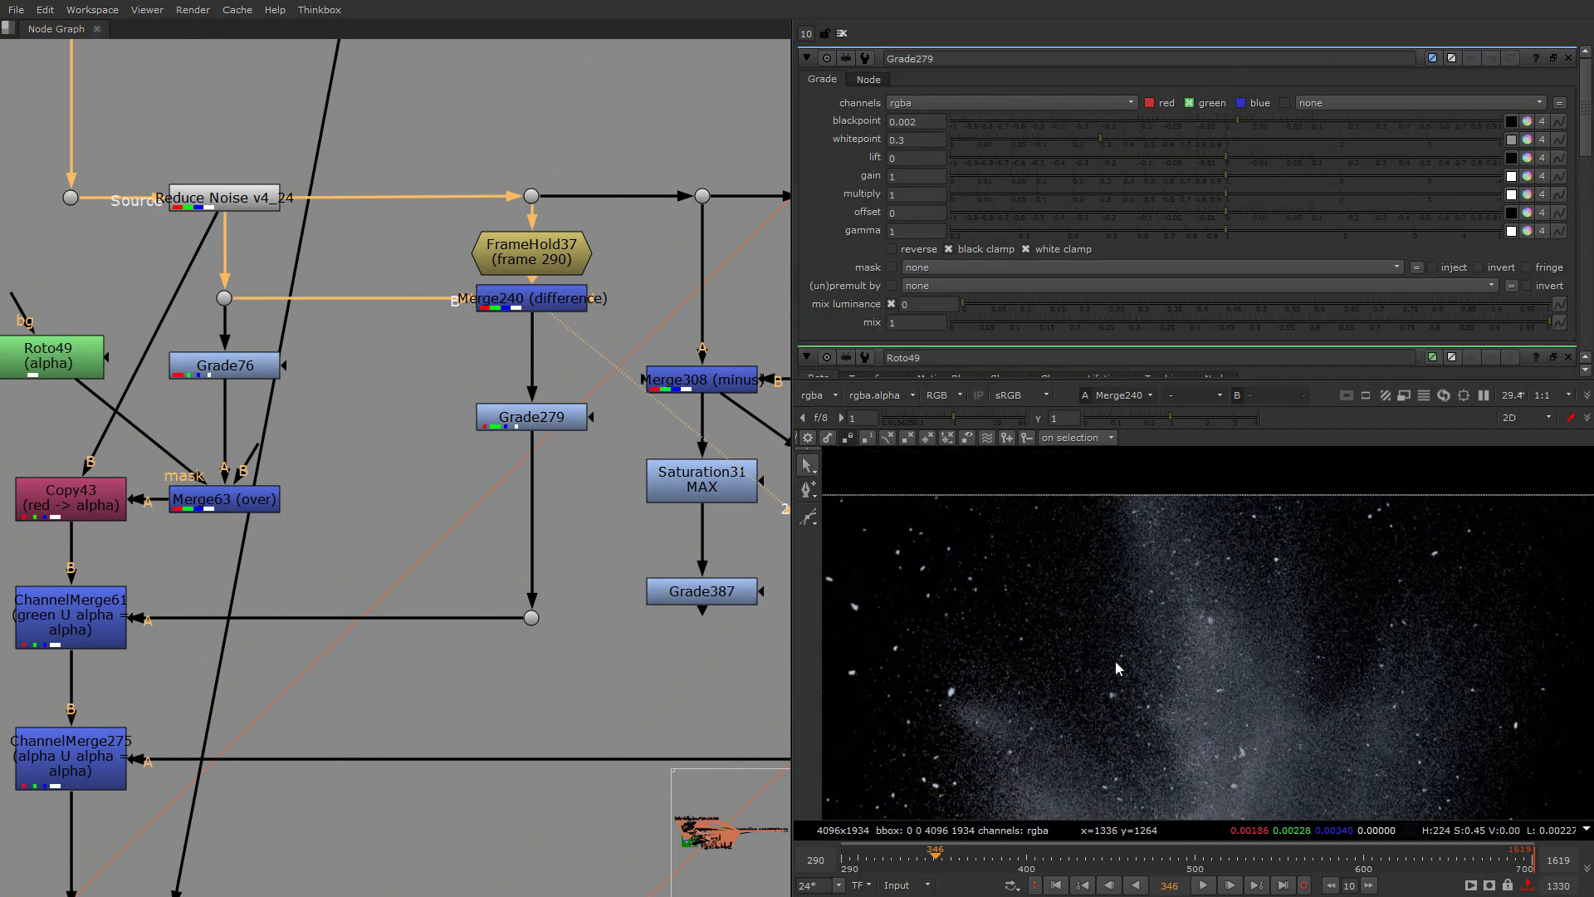
Compare Grade279's graded output with the Merge240 difference result
click(530, 423)
key(1)
scroll(1049, 695, down, 3)
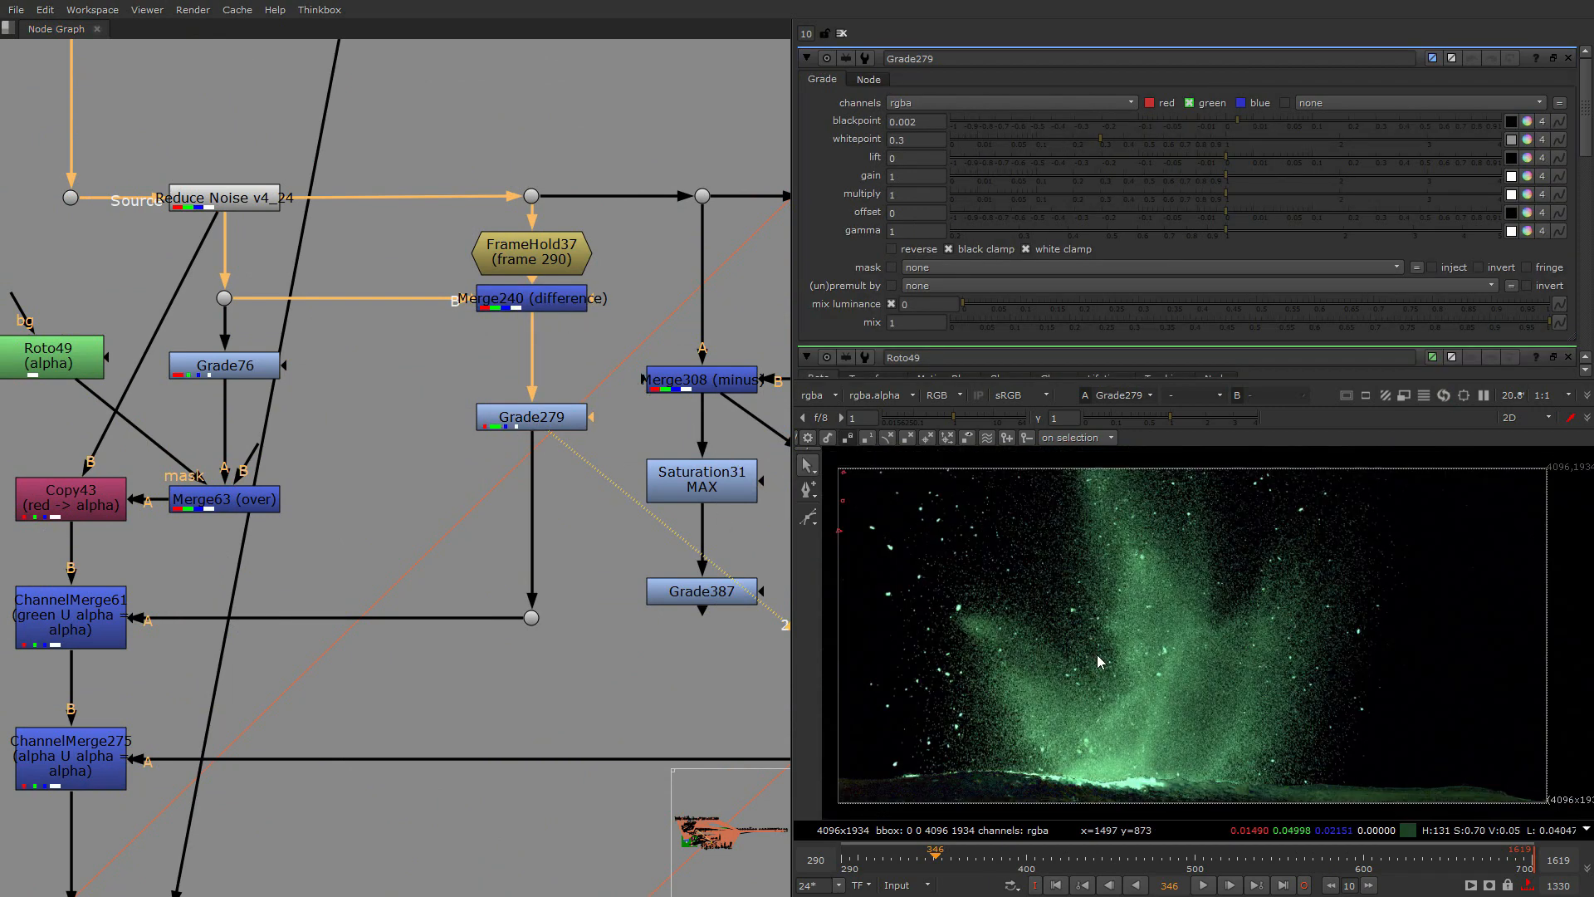
key(a)
key(1)
key(a)
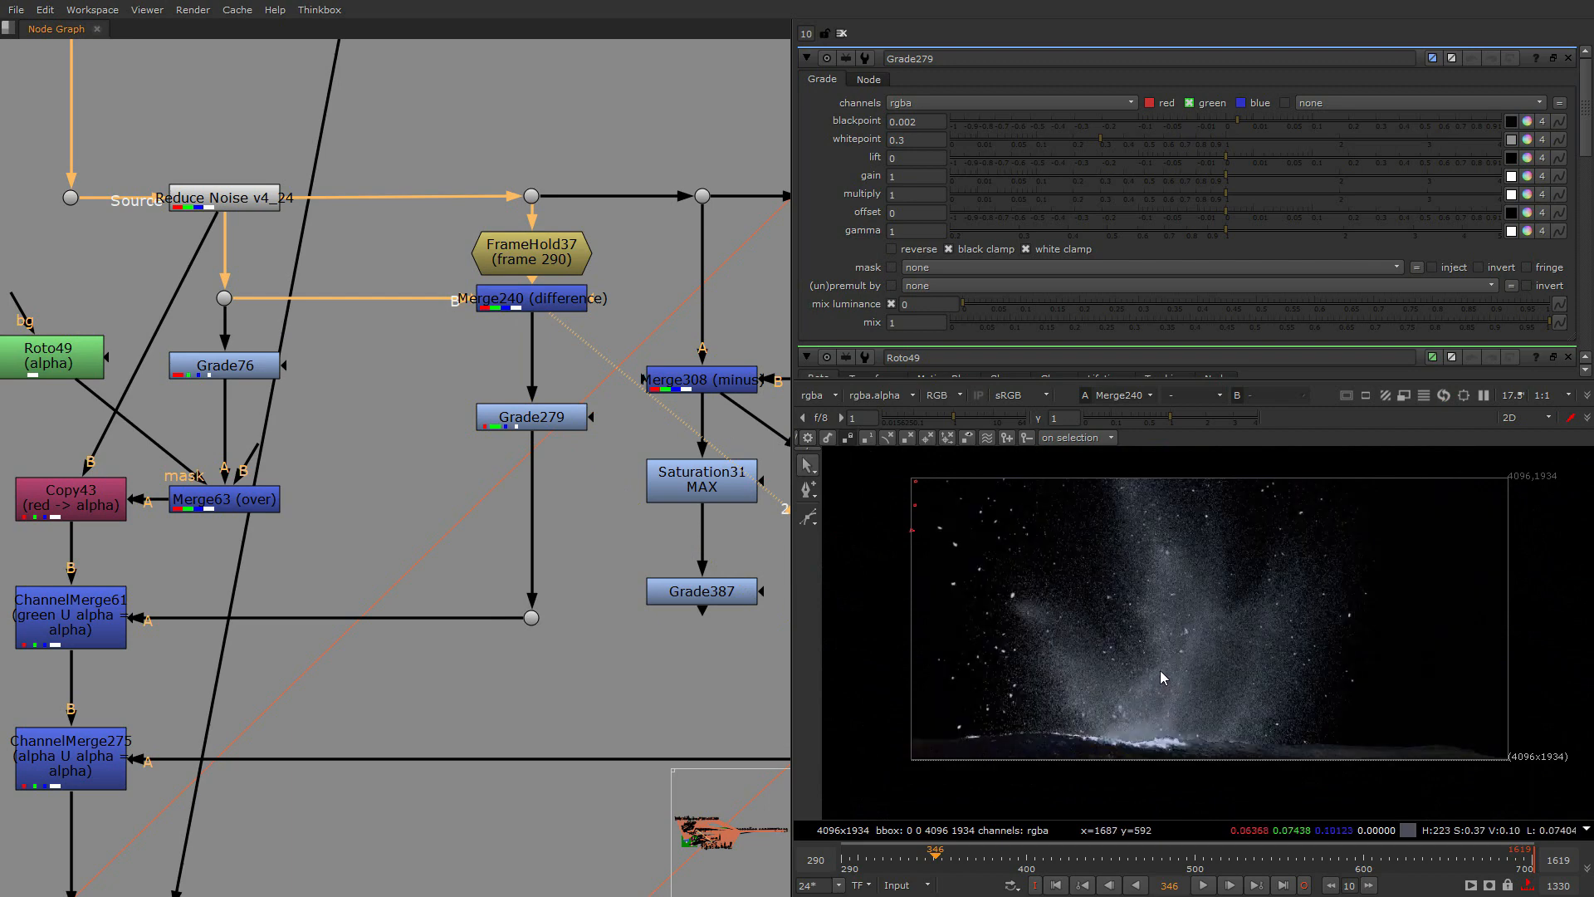
Check the Merge240 difference at several points on the timeline, including frames 506, 291 and 403
click(1058, 853)
click(1205, 853)
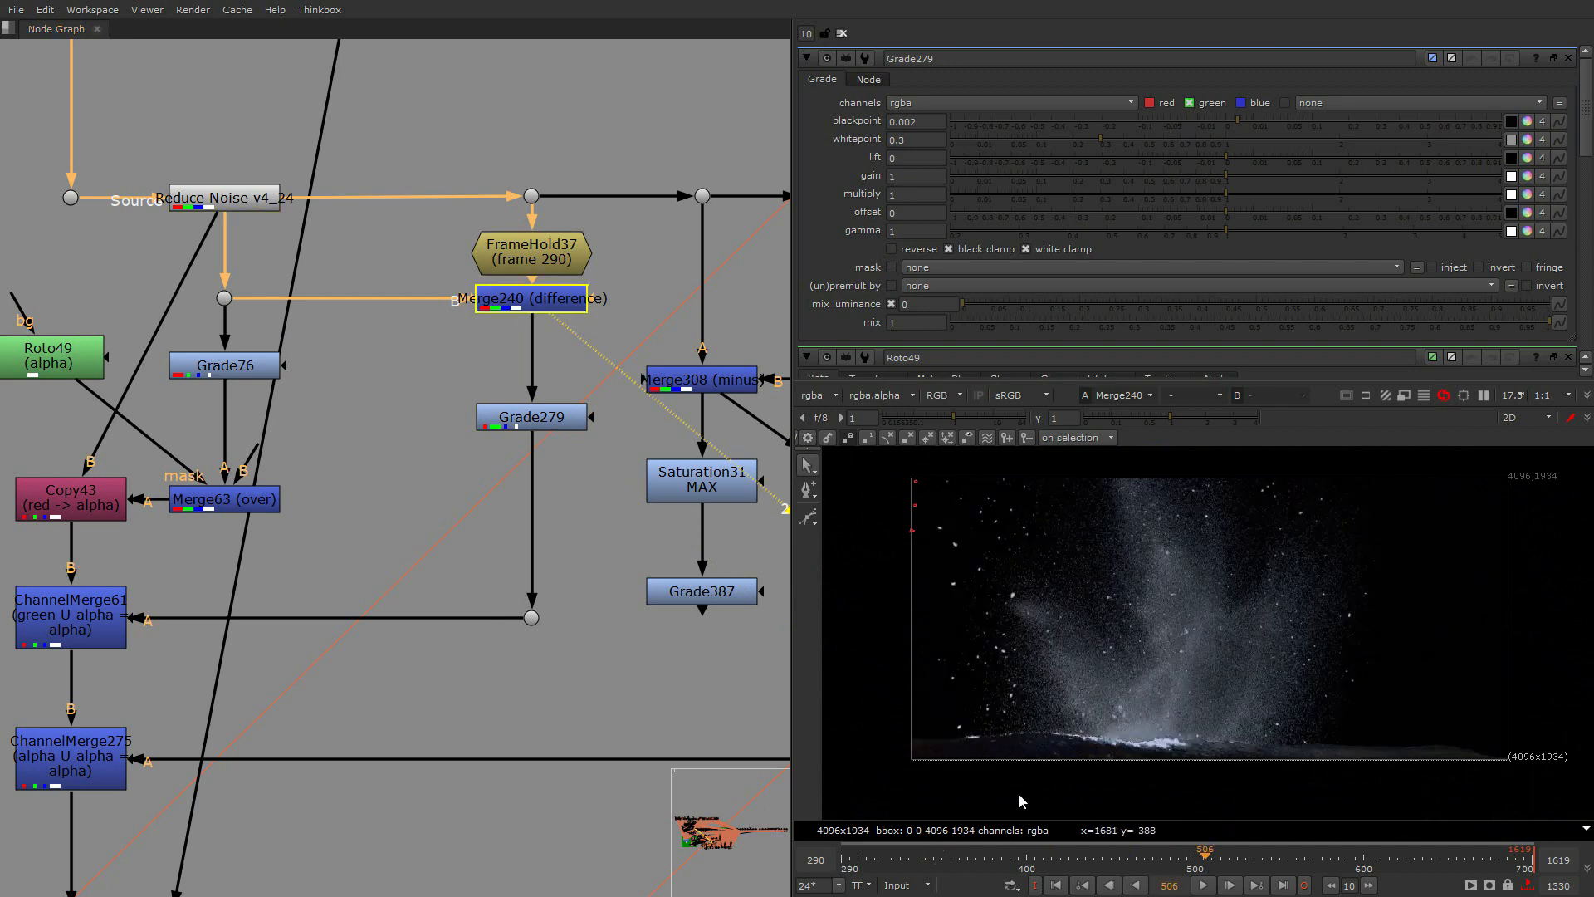
click(843, 855)
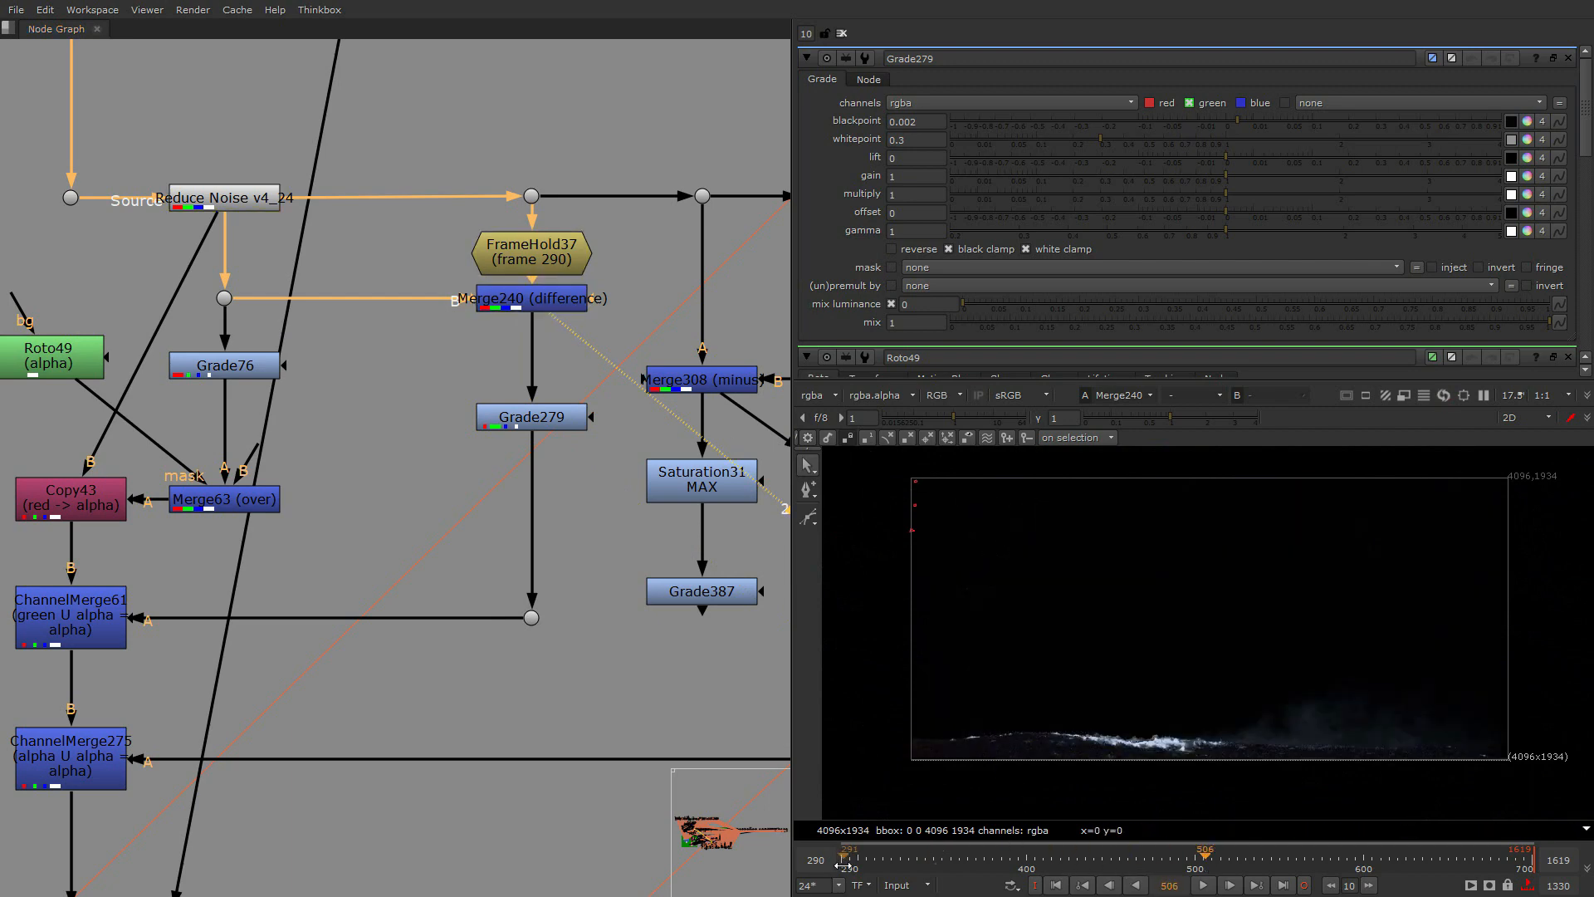
click(1032, 853)
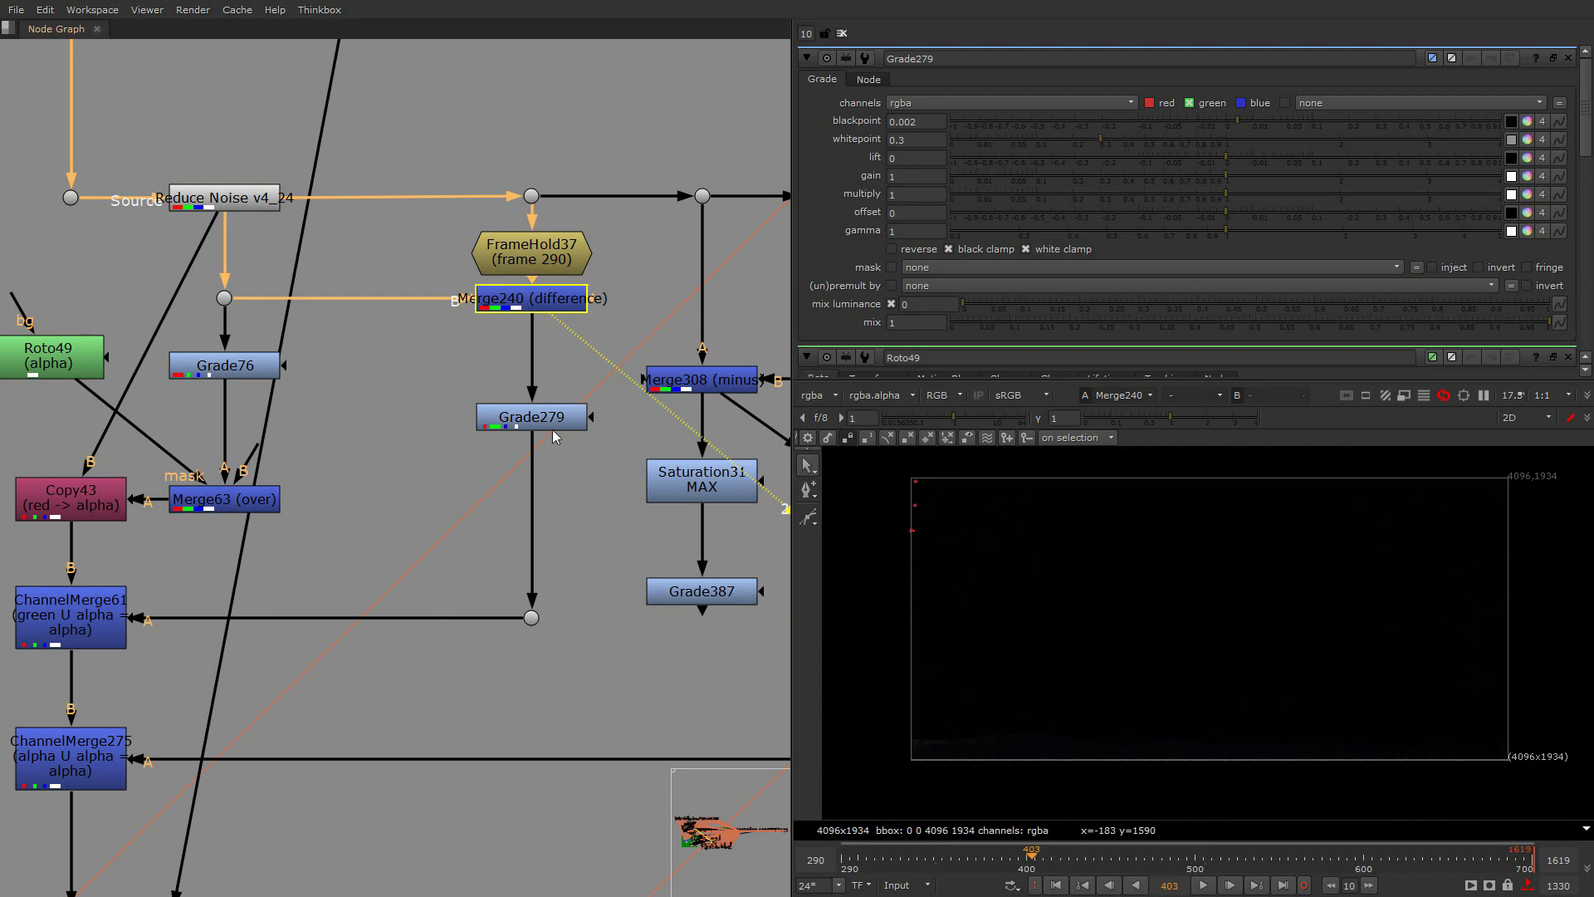
Move Grade279 slightly farther below Merge240 and view its output at frame 403
drag(515, 424, 509, 447)
key(1)
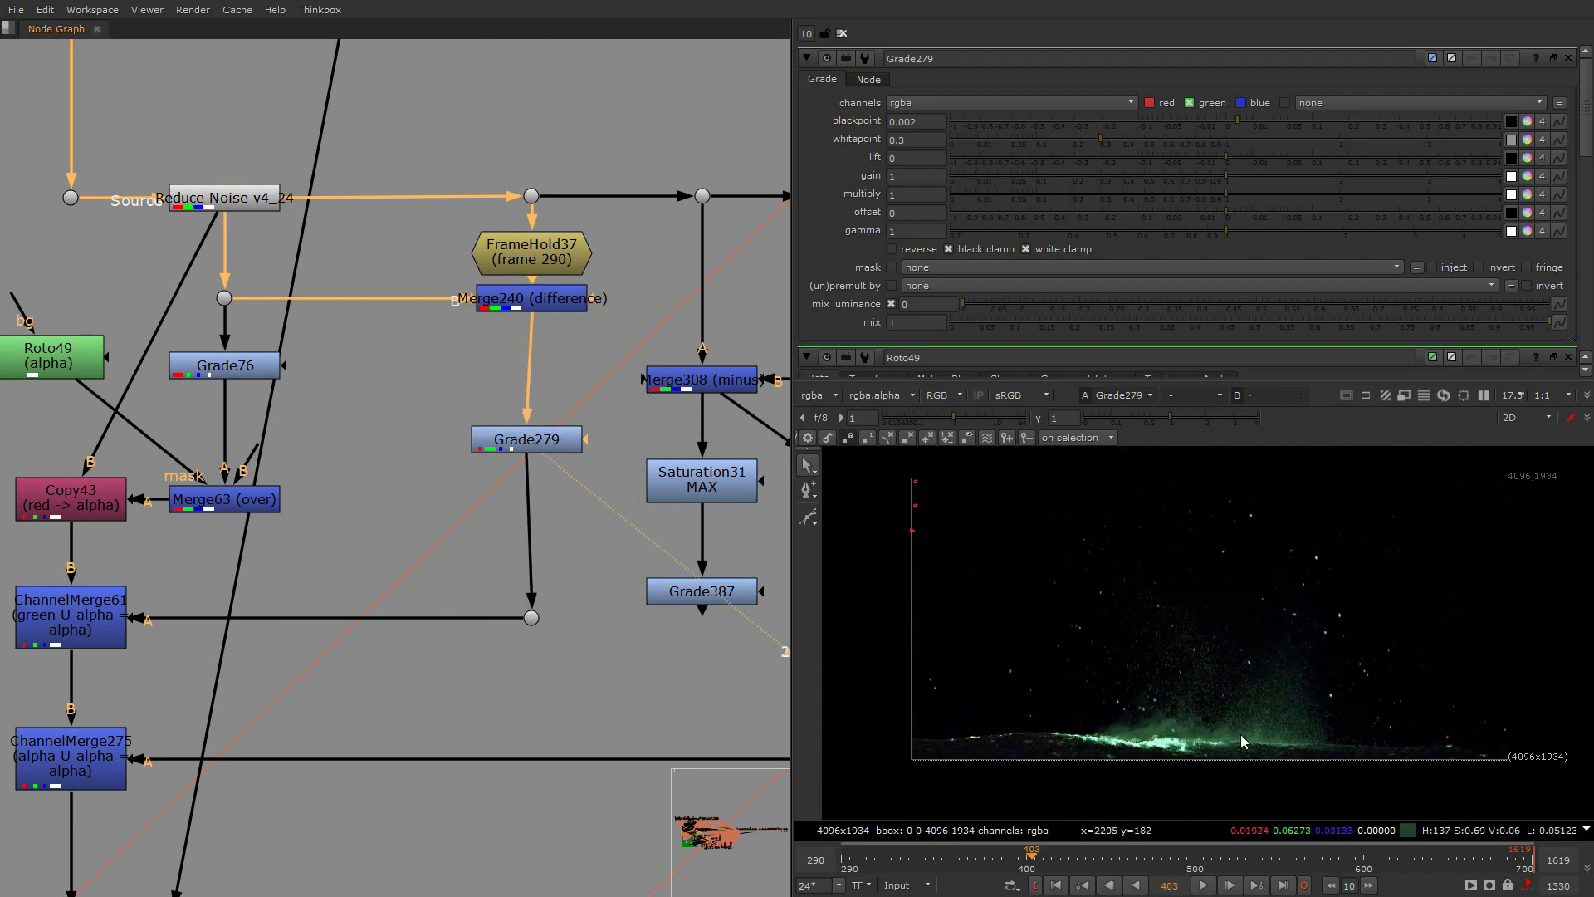
key(a)
key(a)
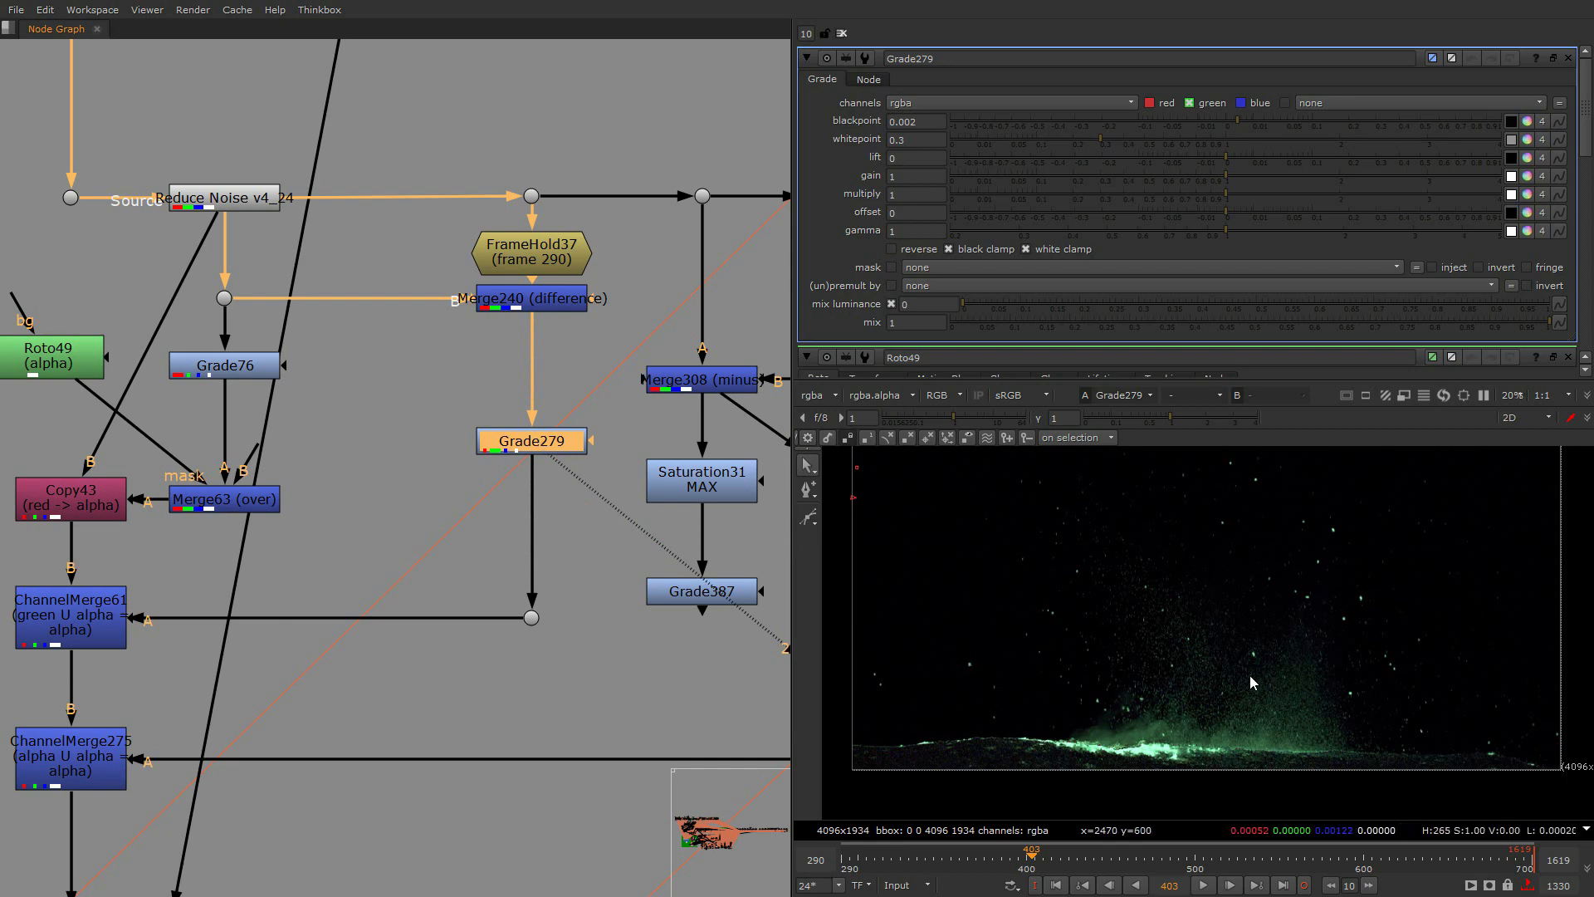
key(f)
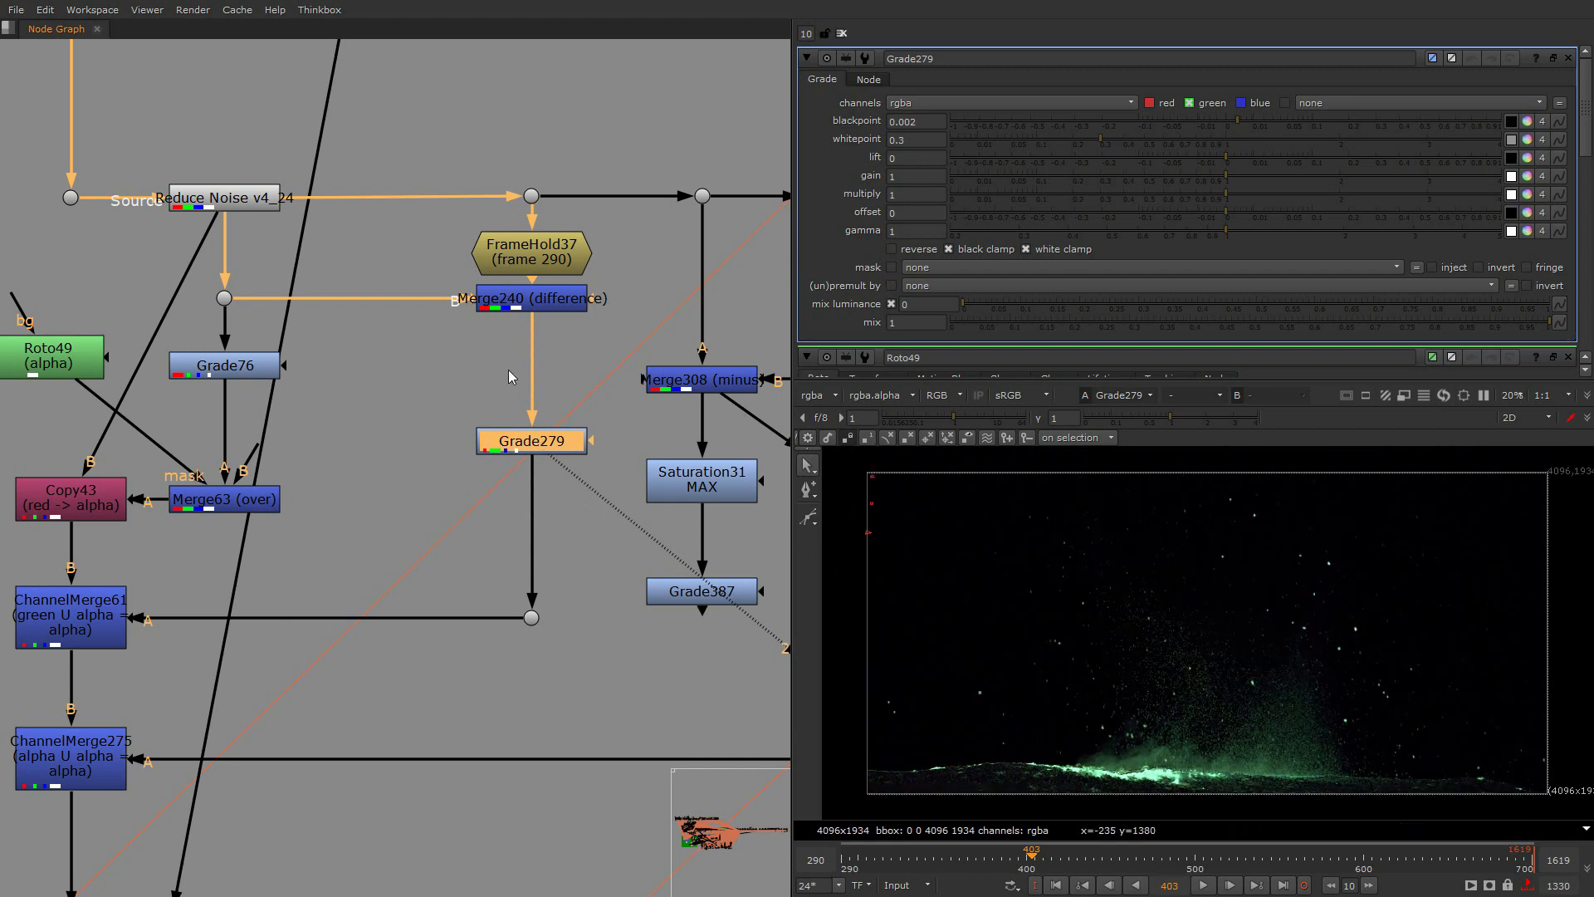
View ChannelMerge61 and open its settings to inspect the channels and operation used to combine the mattes
click(60, 635)
key(1)
middle_drag(29, 614, 157, 511)
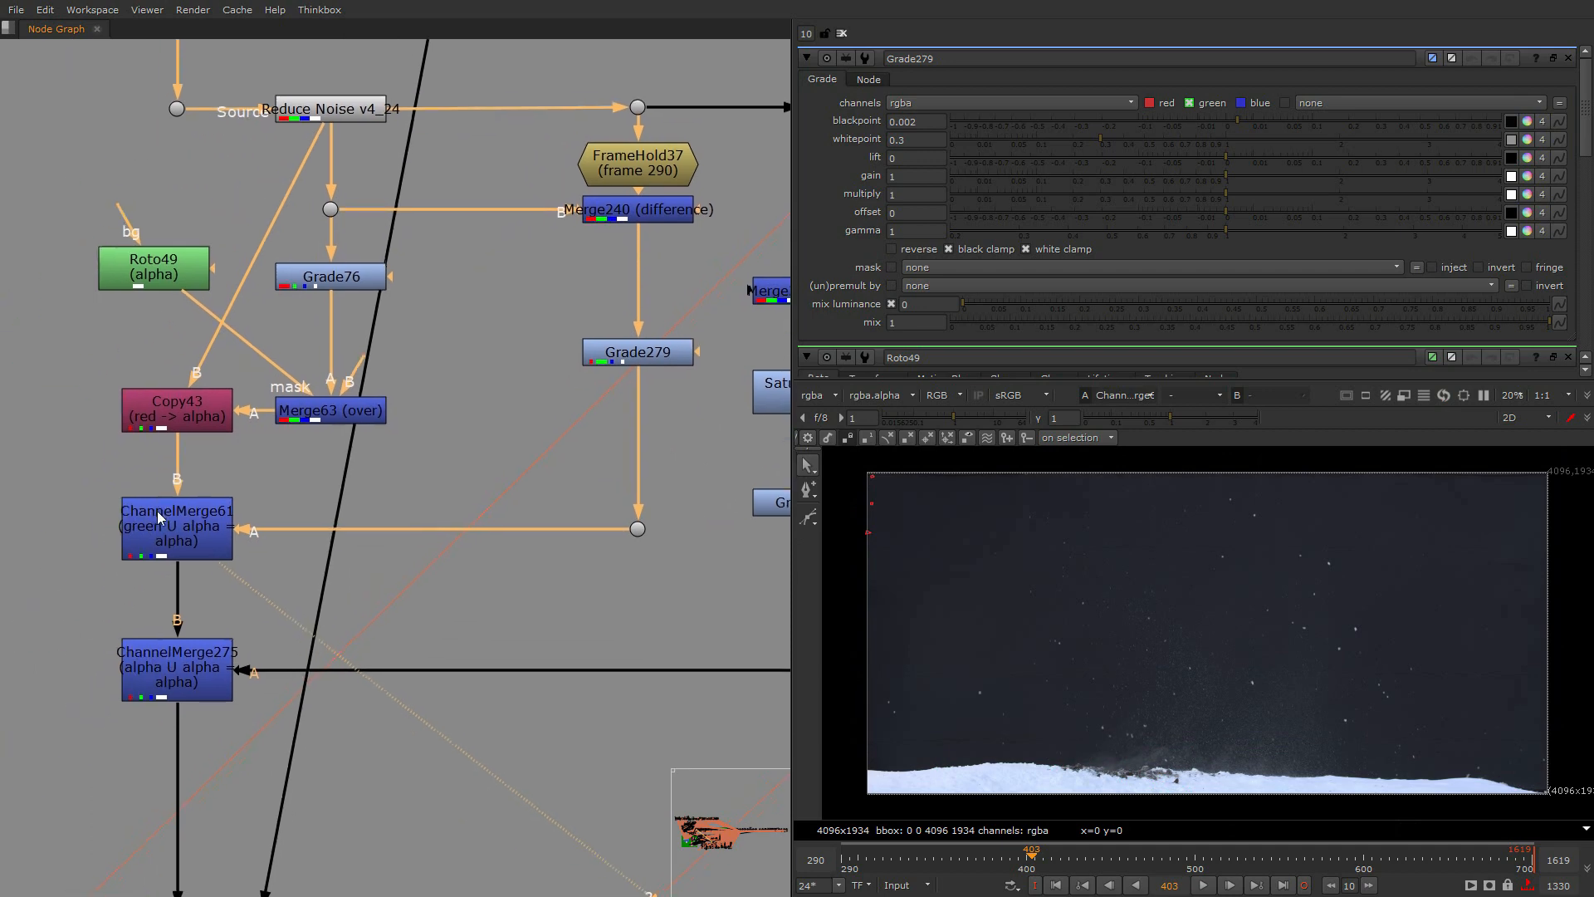
scroll(136, 518, up, 5)
double_click(137, 536)
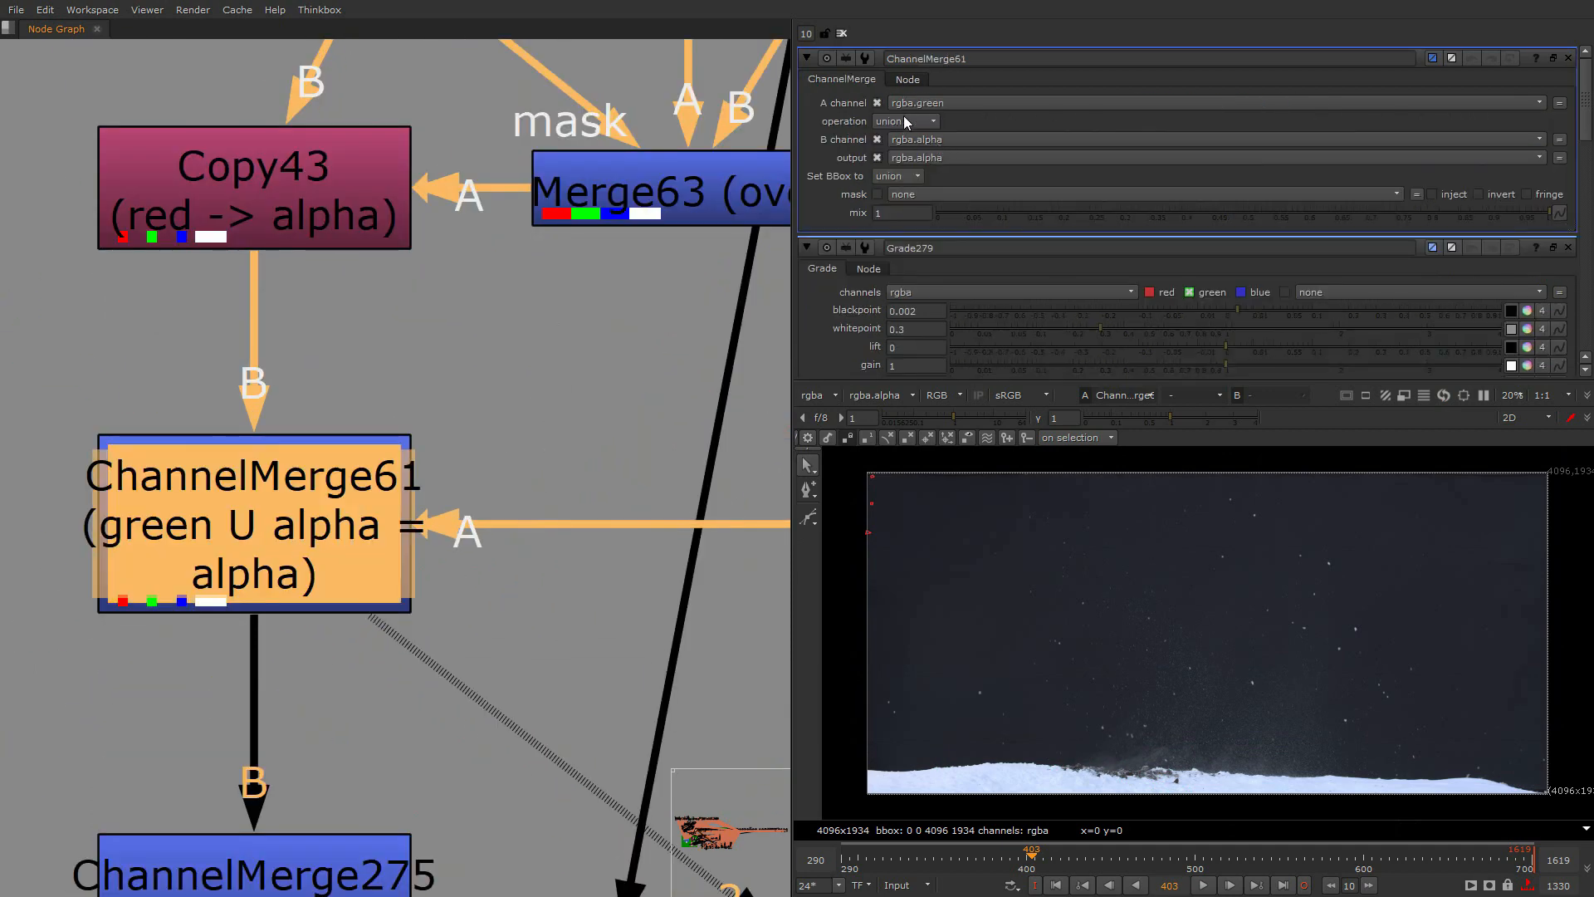
click(473, 480)
Trace the TimeEcho31 branch feeding ChannelMerge275 and view Shuffle81's alpha at frame 333
scroll(473, 449, down, 10)
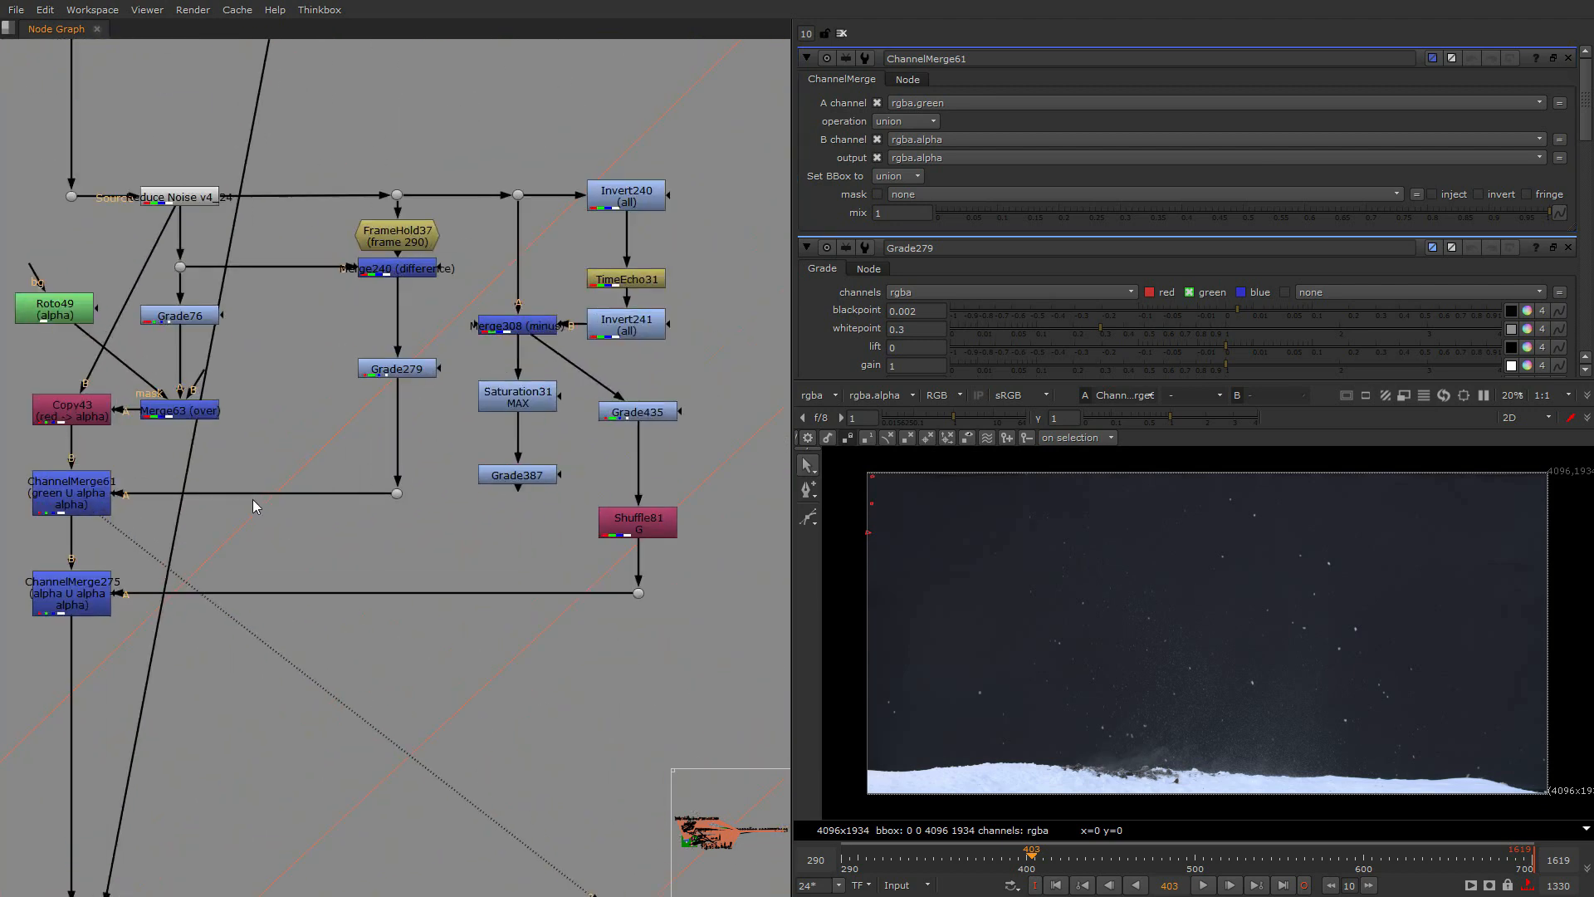
scroll(254, 501, up, 2)
scroll(98, 602, up, 1)
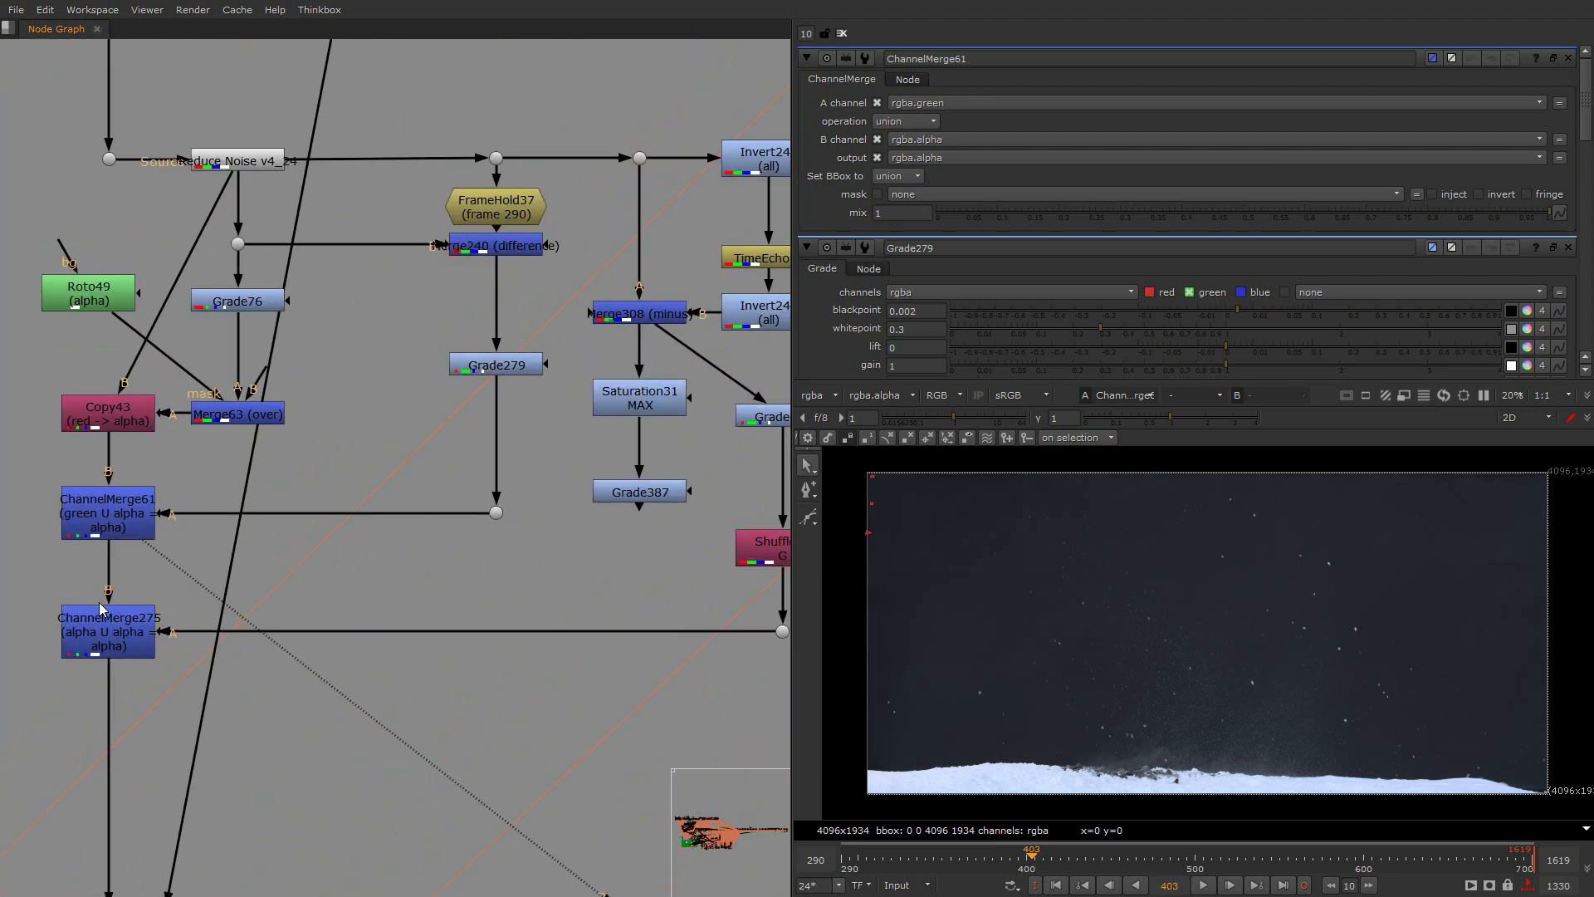
middle_drag(379, 572, 157, 574)
scroll(307, 574, down, 2)
middle_drag(455, 606, 569, 621)
key(1)
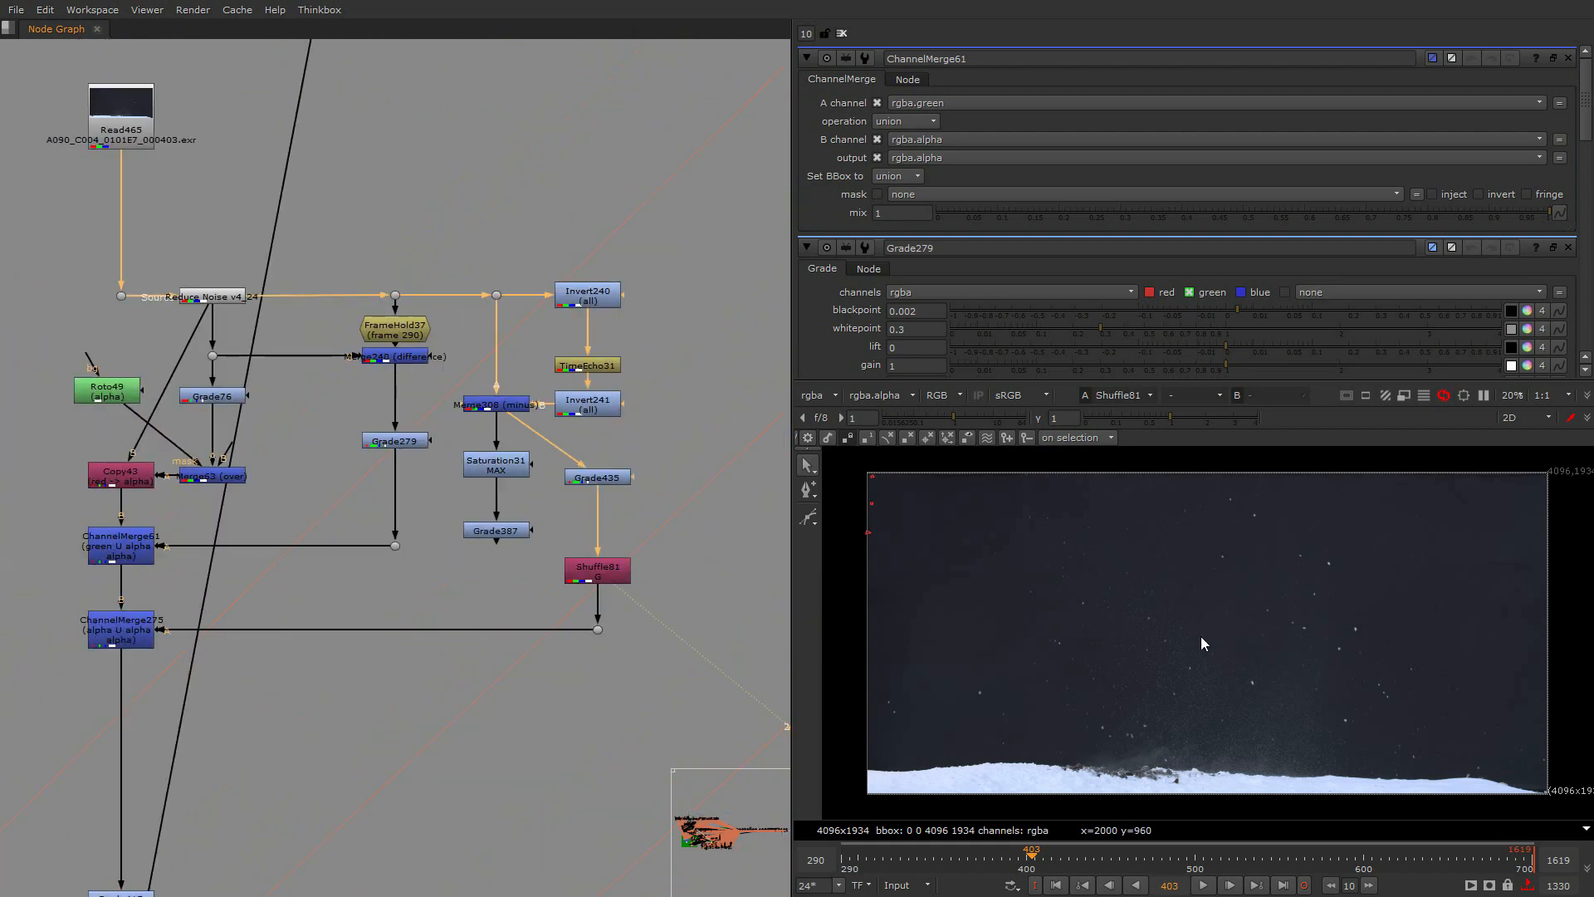
scroll(355, 593, up, 4)
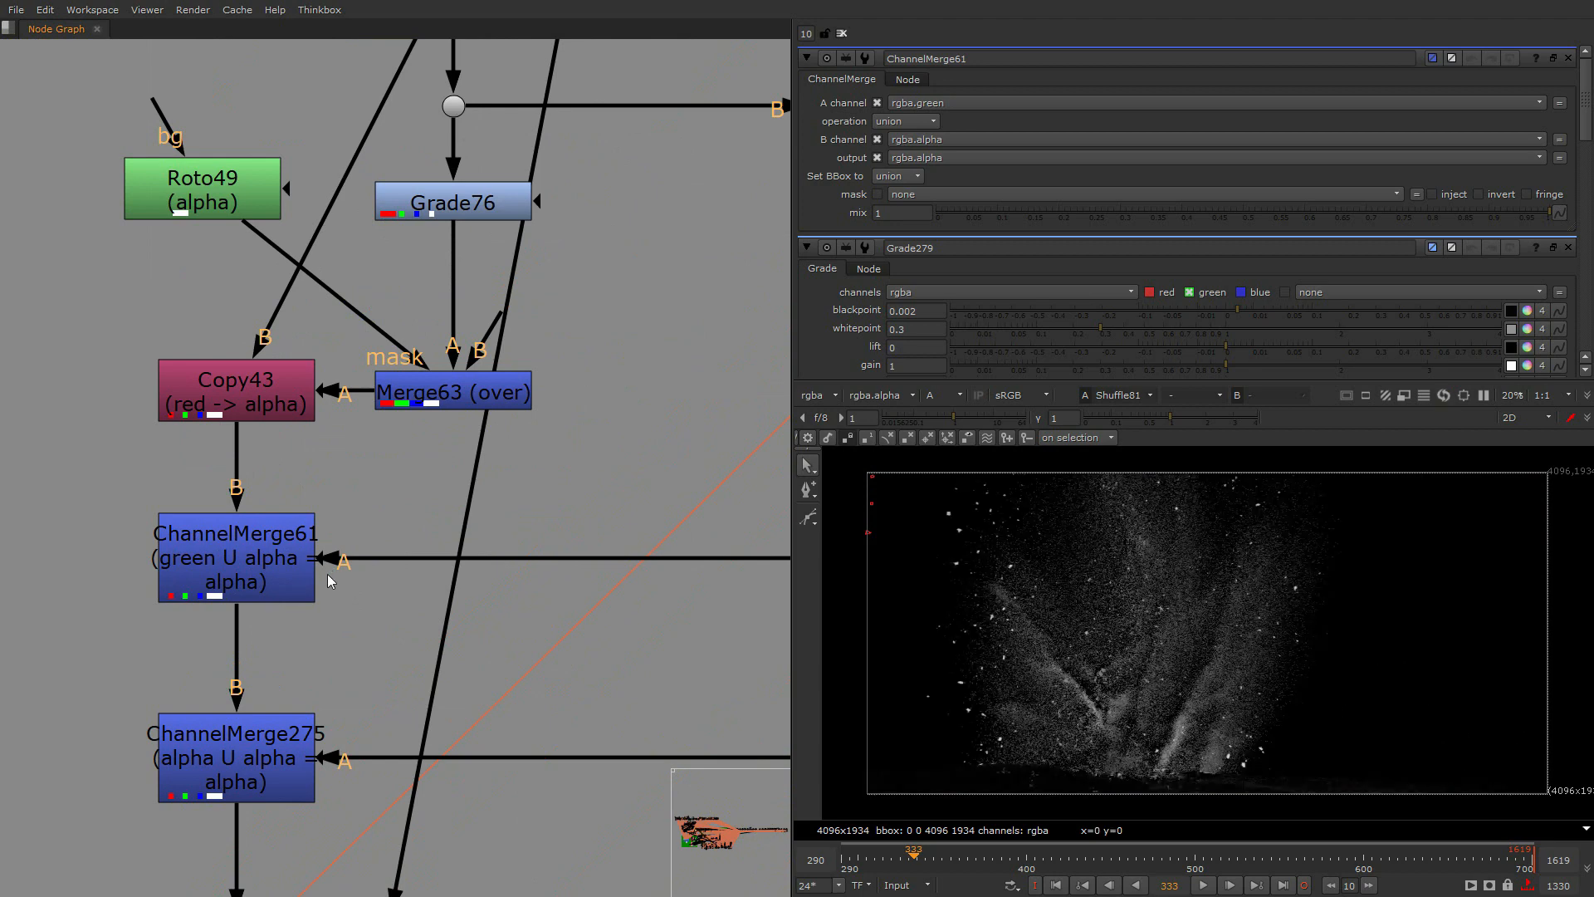
Examine the TimeEcho31 settings and view the inverted result at Invert241 at frame 319
scroll(390, 588, down, 2)
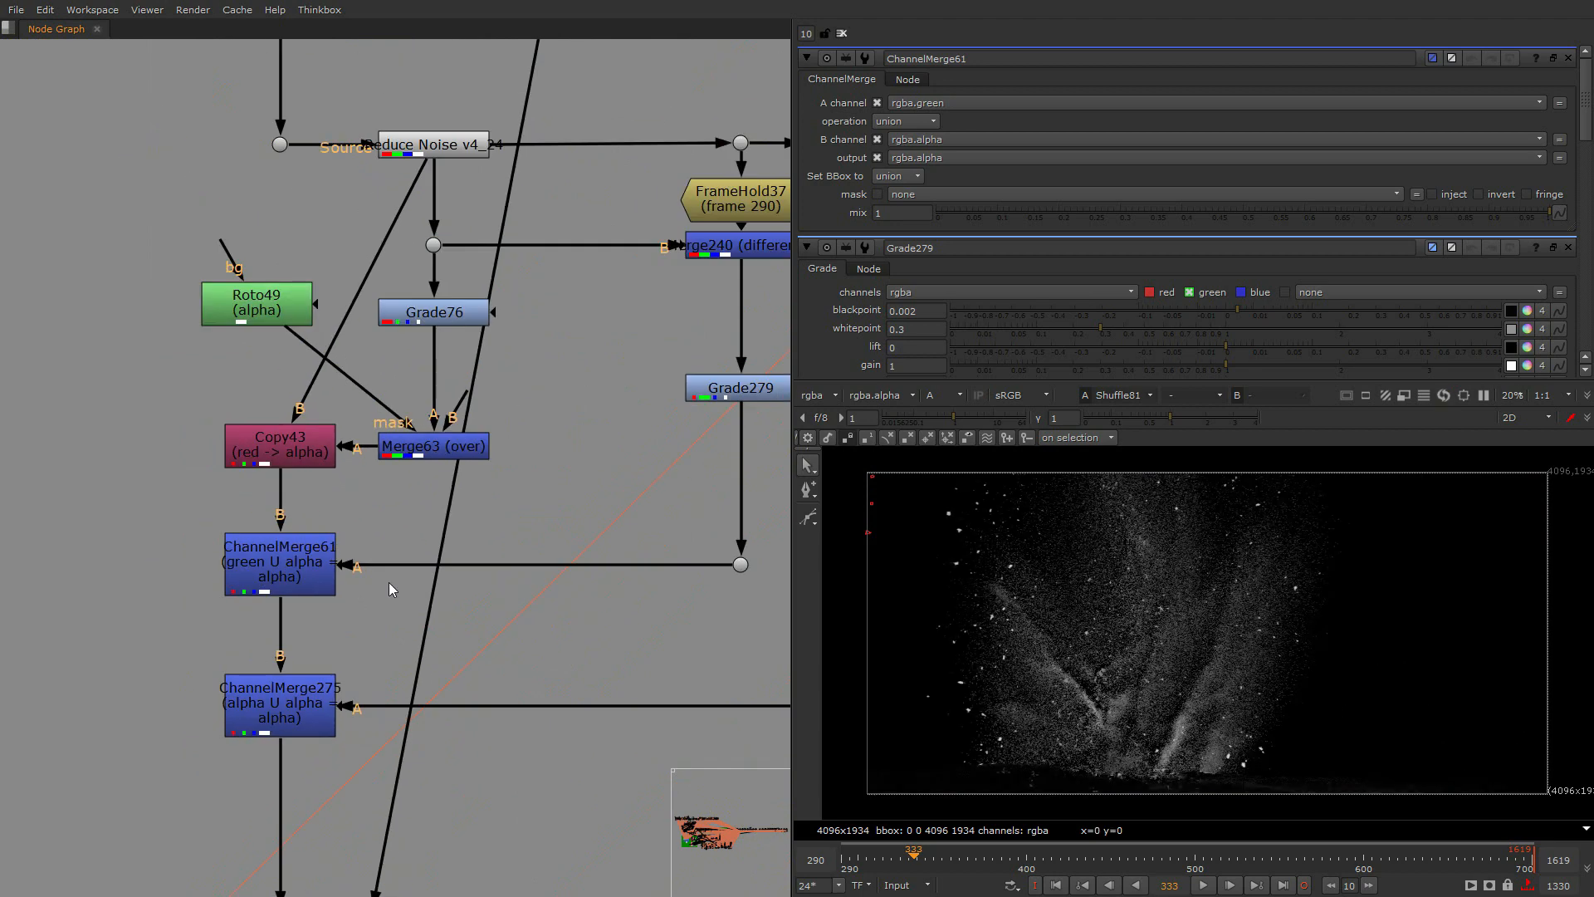
scroll(449, 598, down, 1)
scroll(569, 619, down, 1)
middle_drag(569, 619, 234, 679)
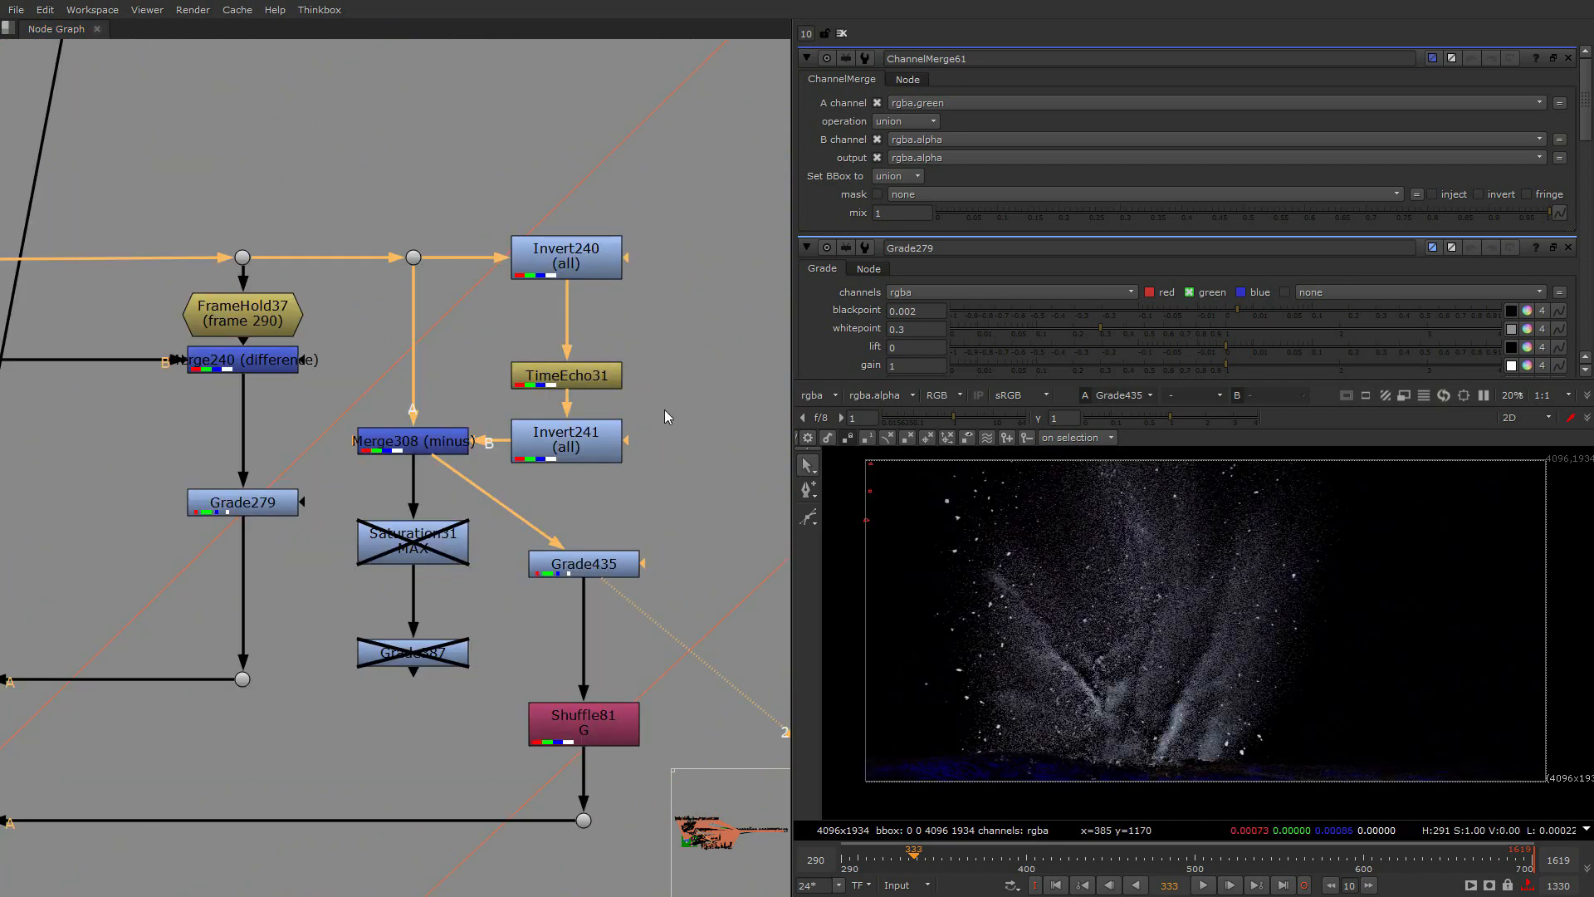
click(570, 448)
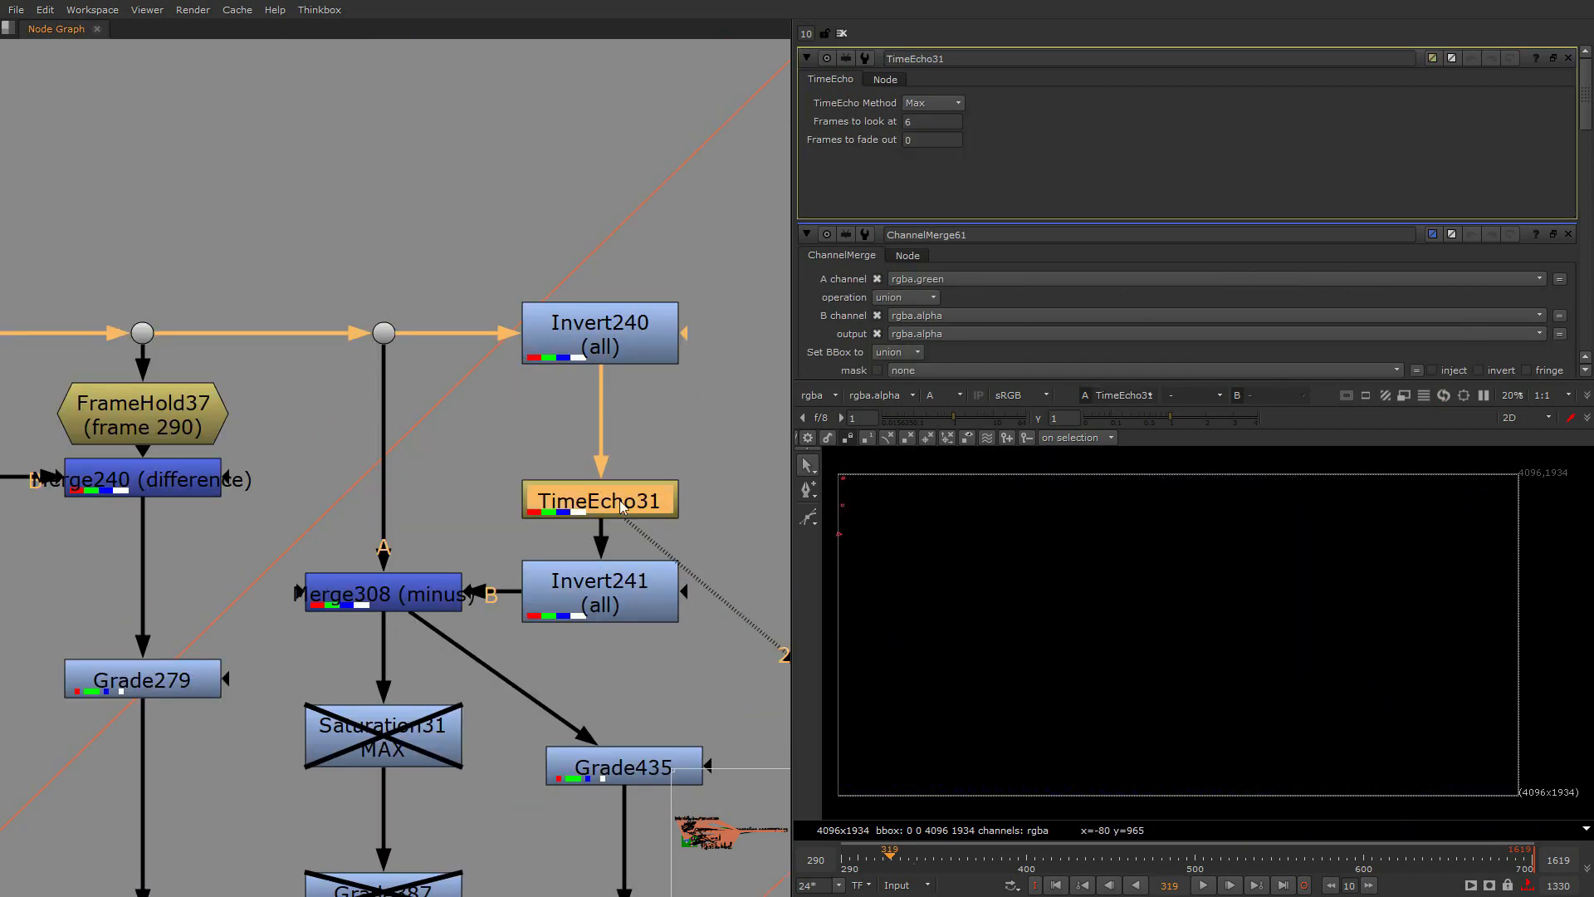
click(600, 591)
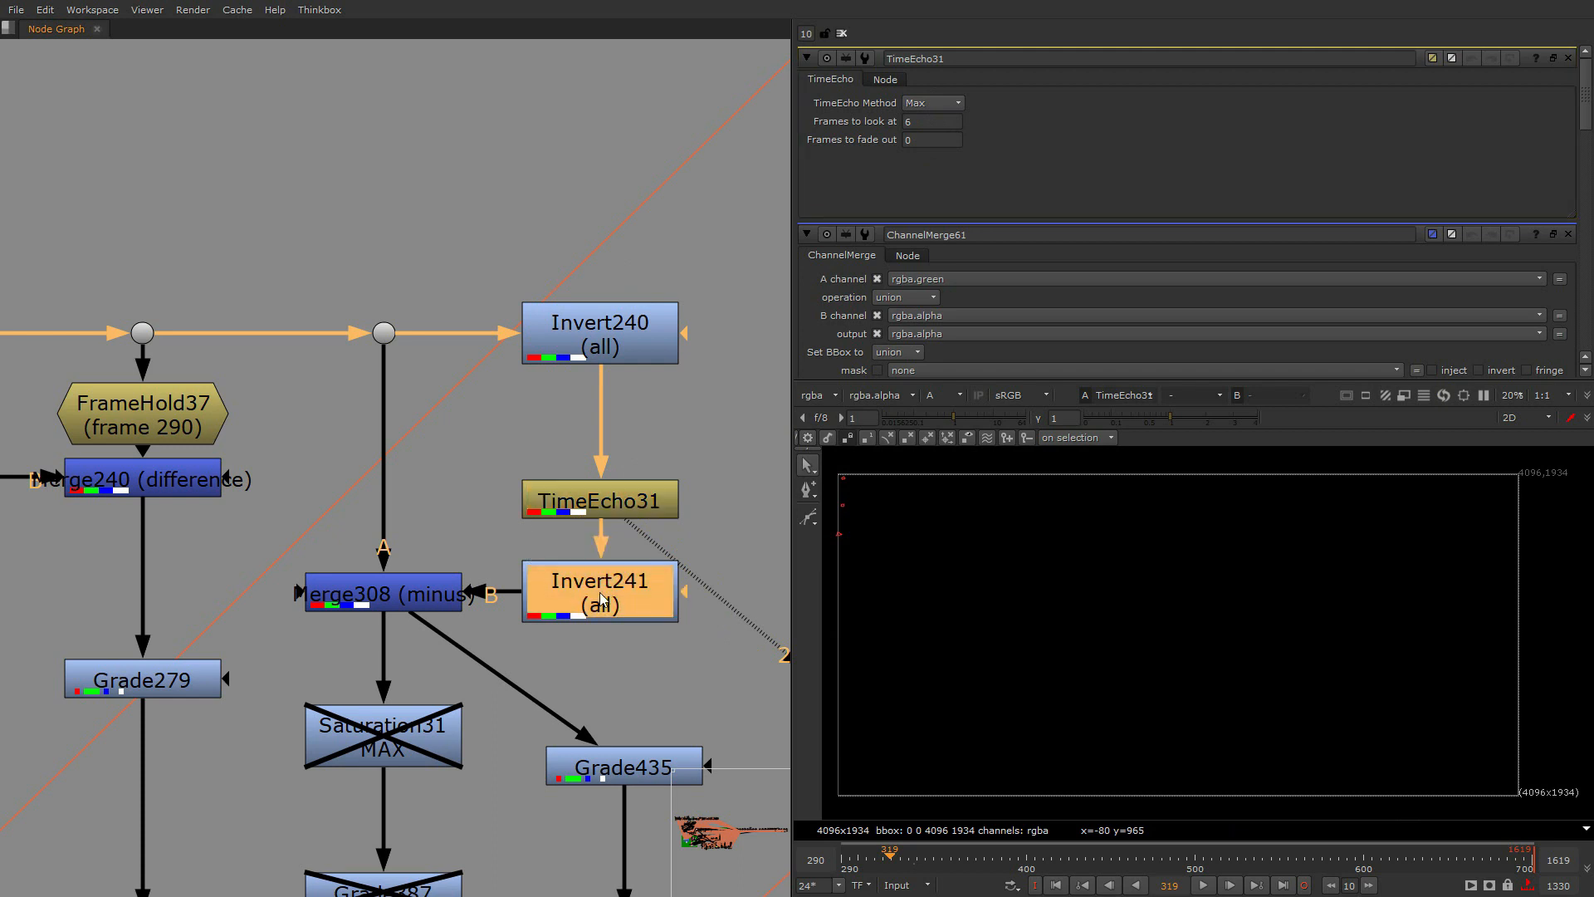
key(1)
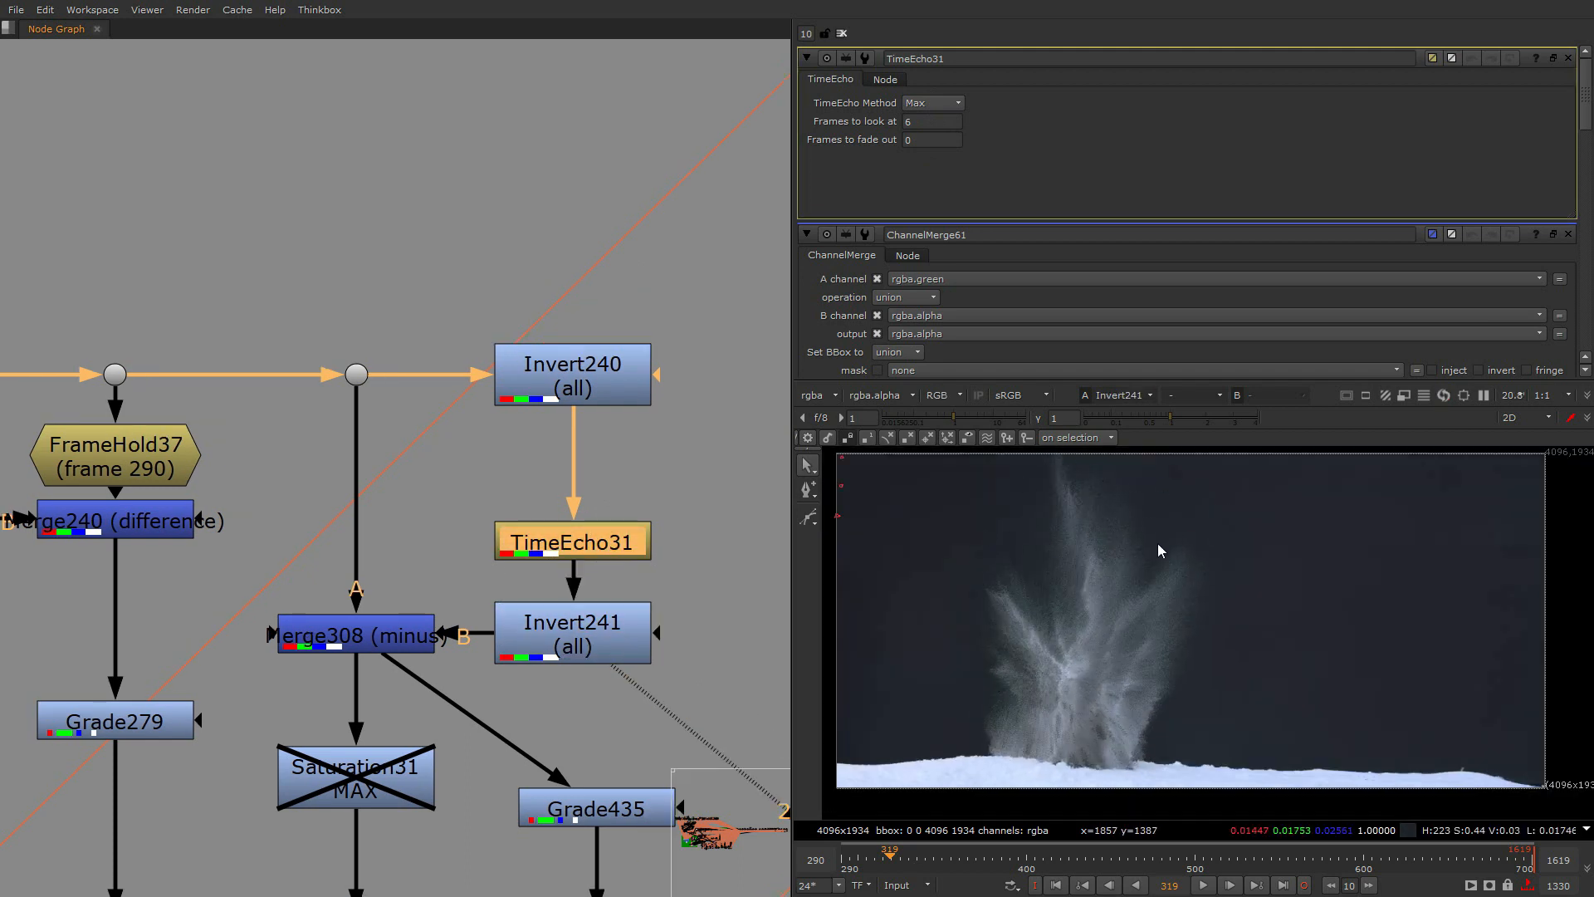
Set TimeEcho31's frames to look at to 8 and view the Merge308 minus result
click(373, 641)
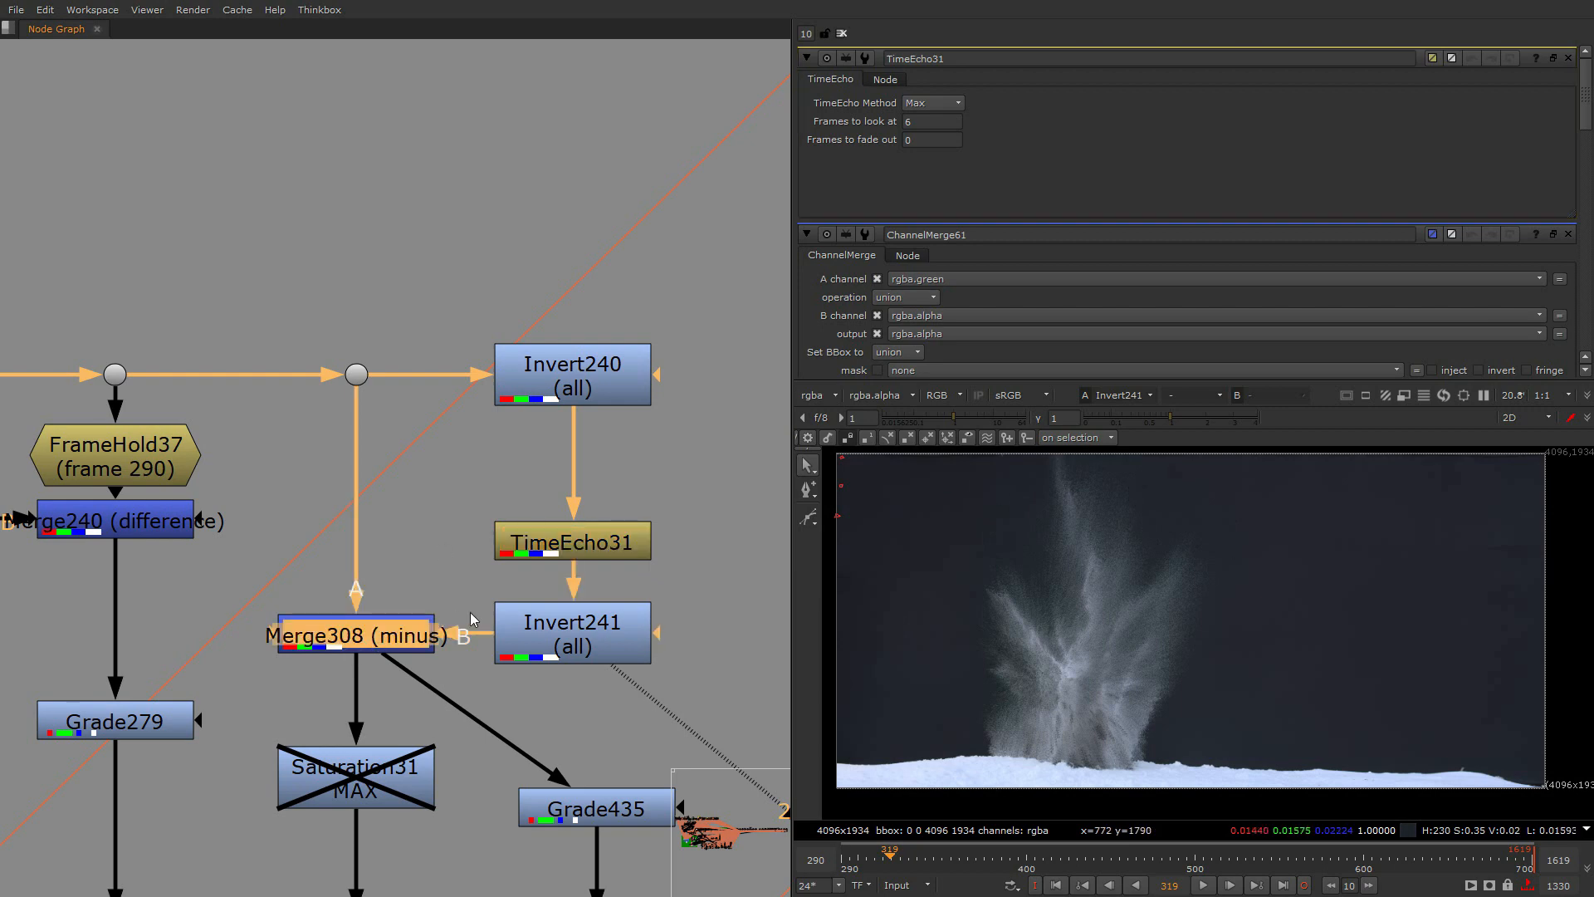
click(911, 122)
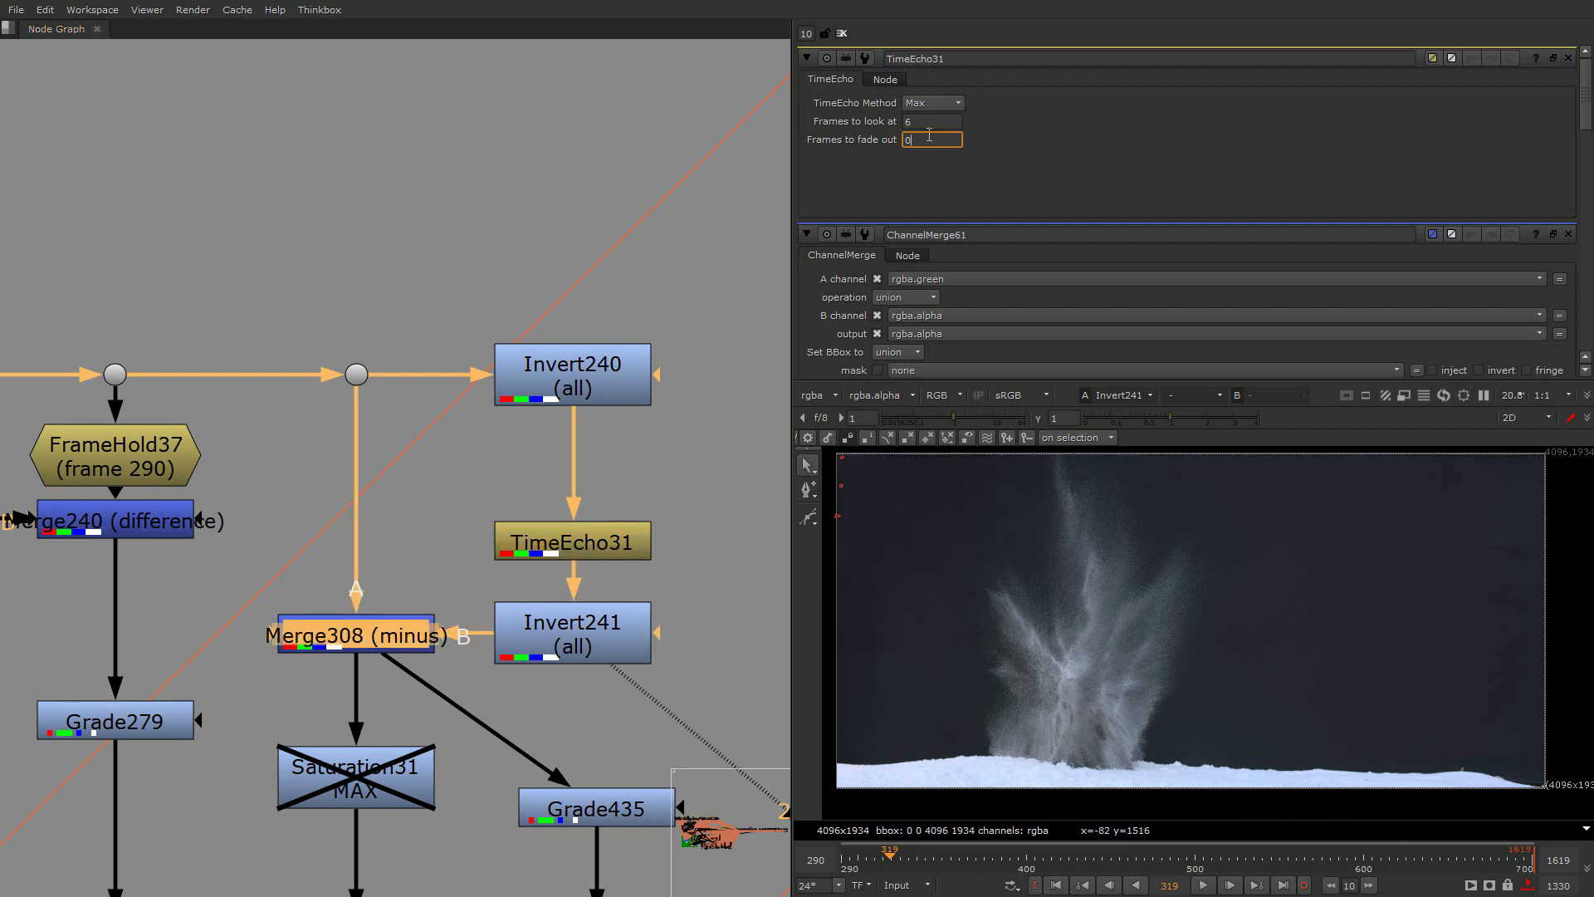
key(Up)
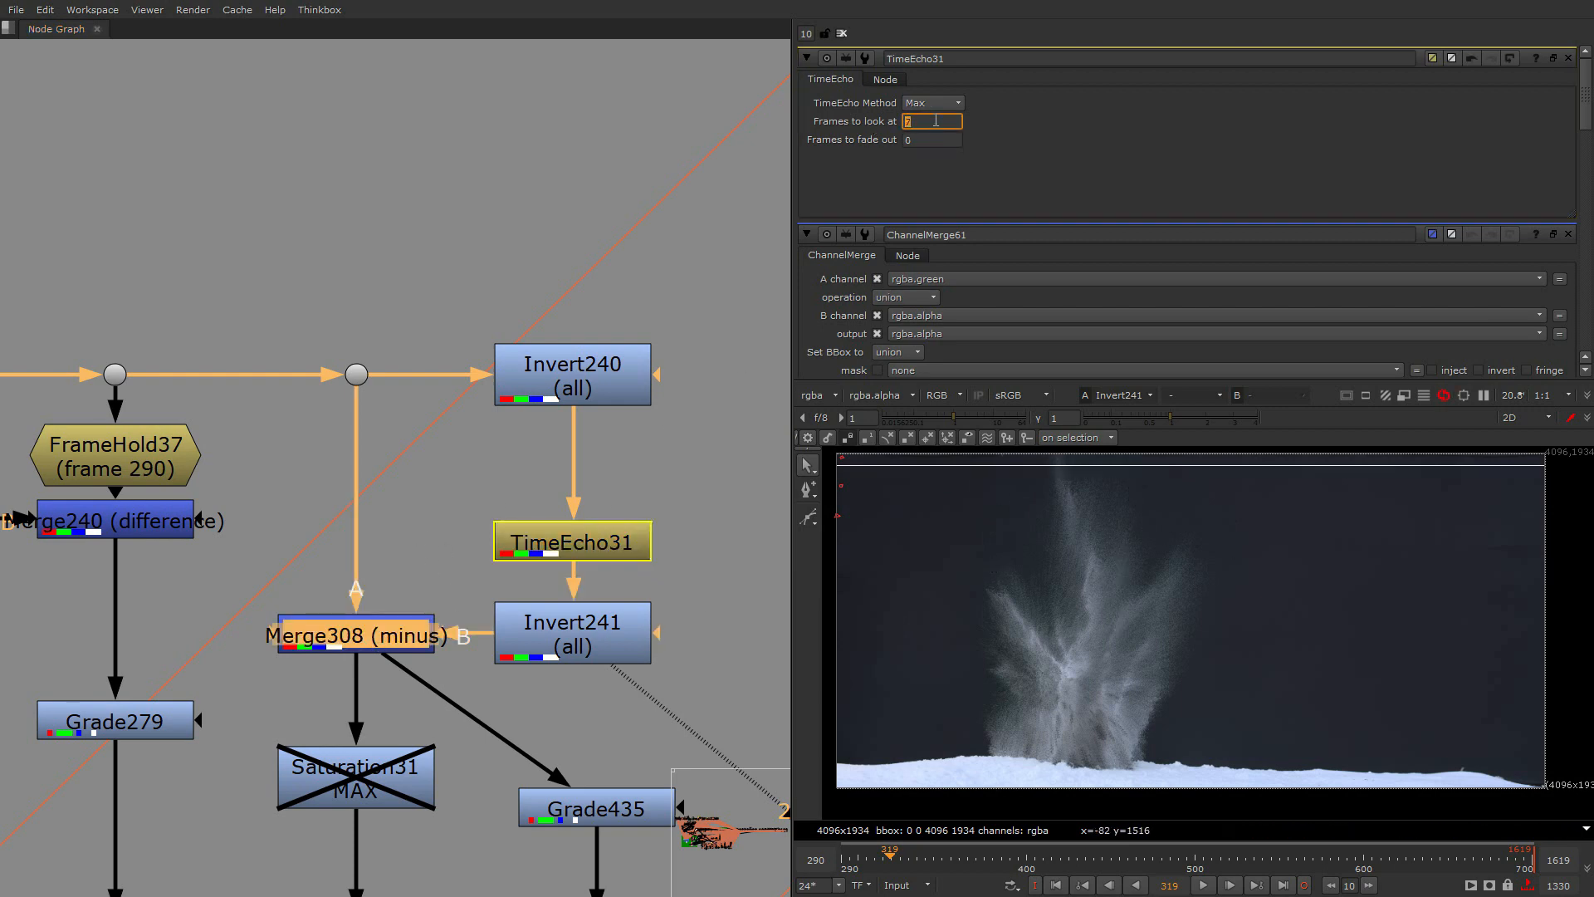
key(Up)
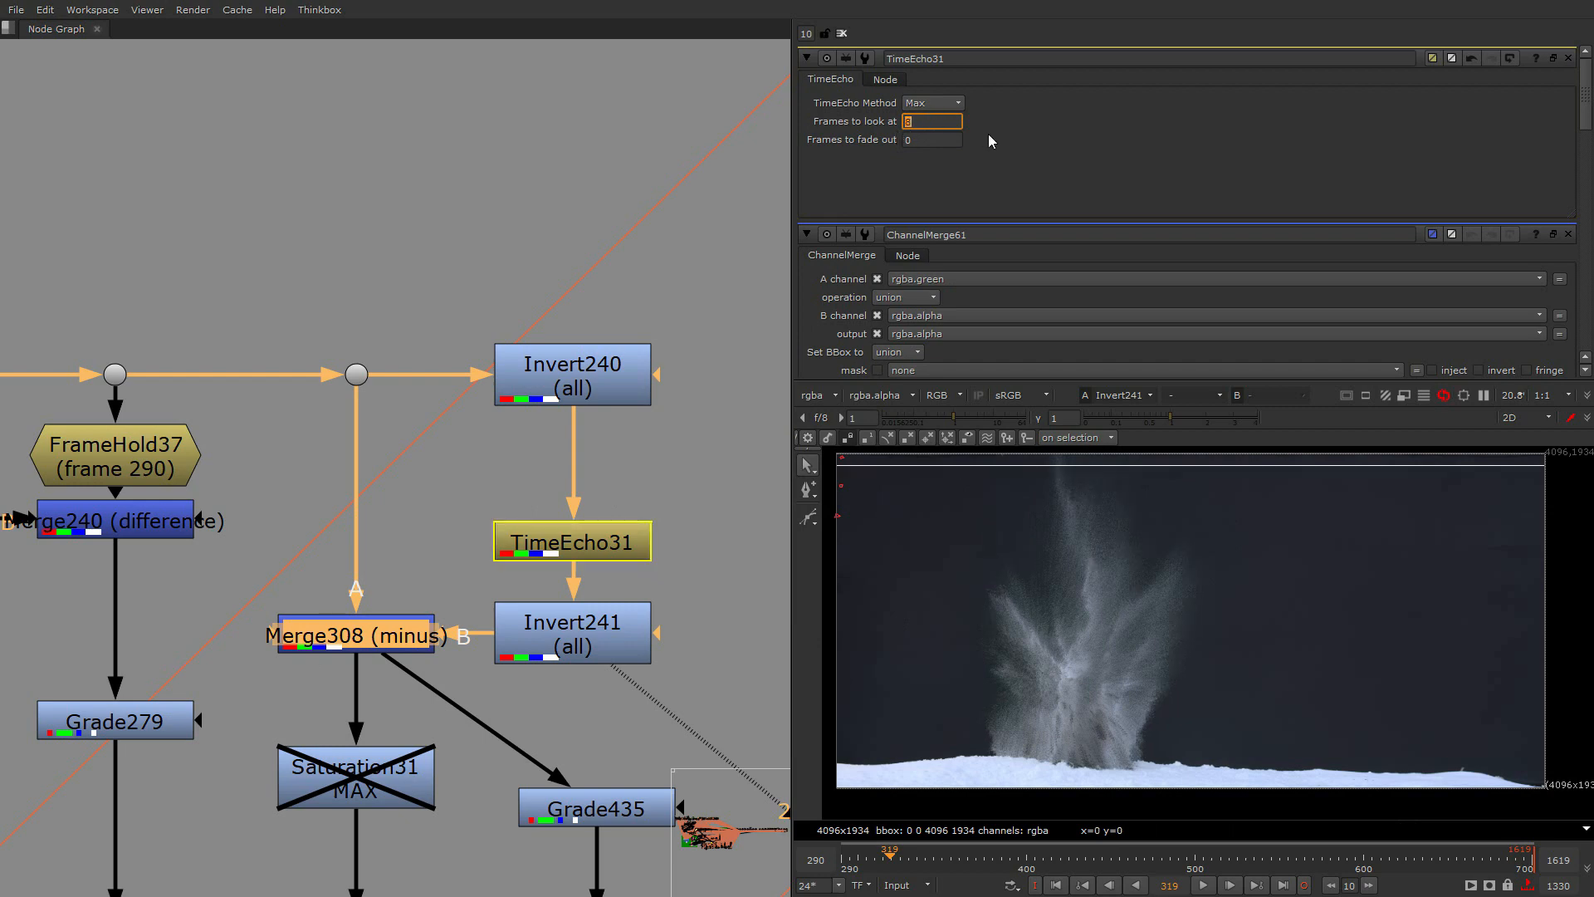
click(1032, 152)
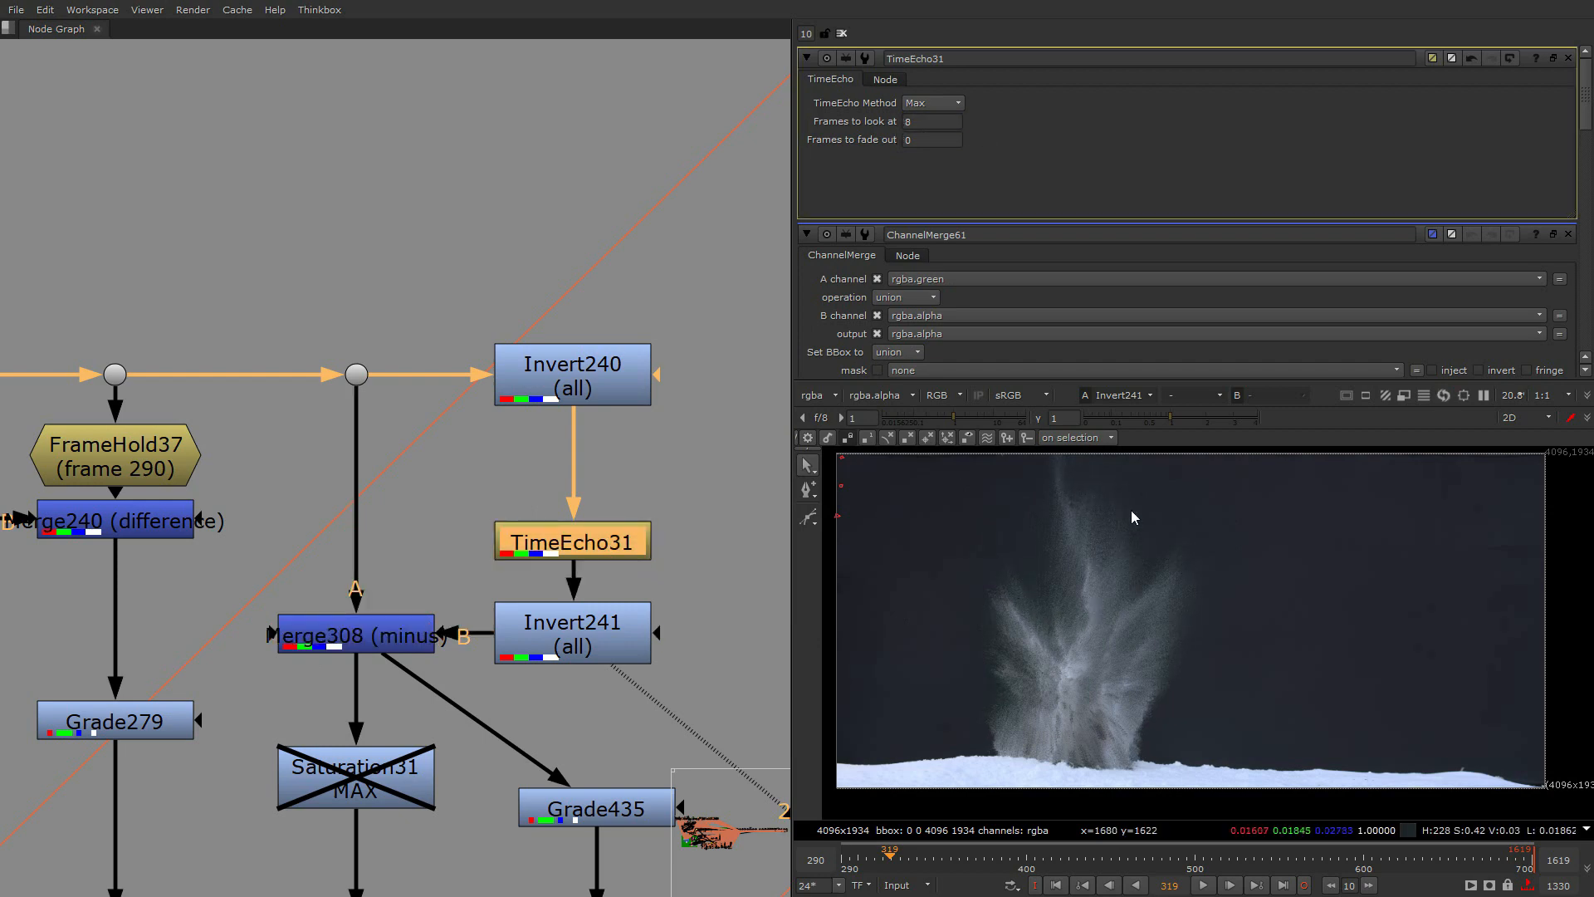
click(332, 646)
key(2)
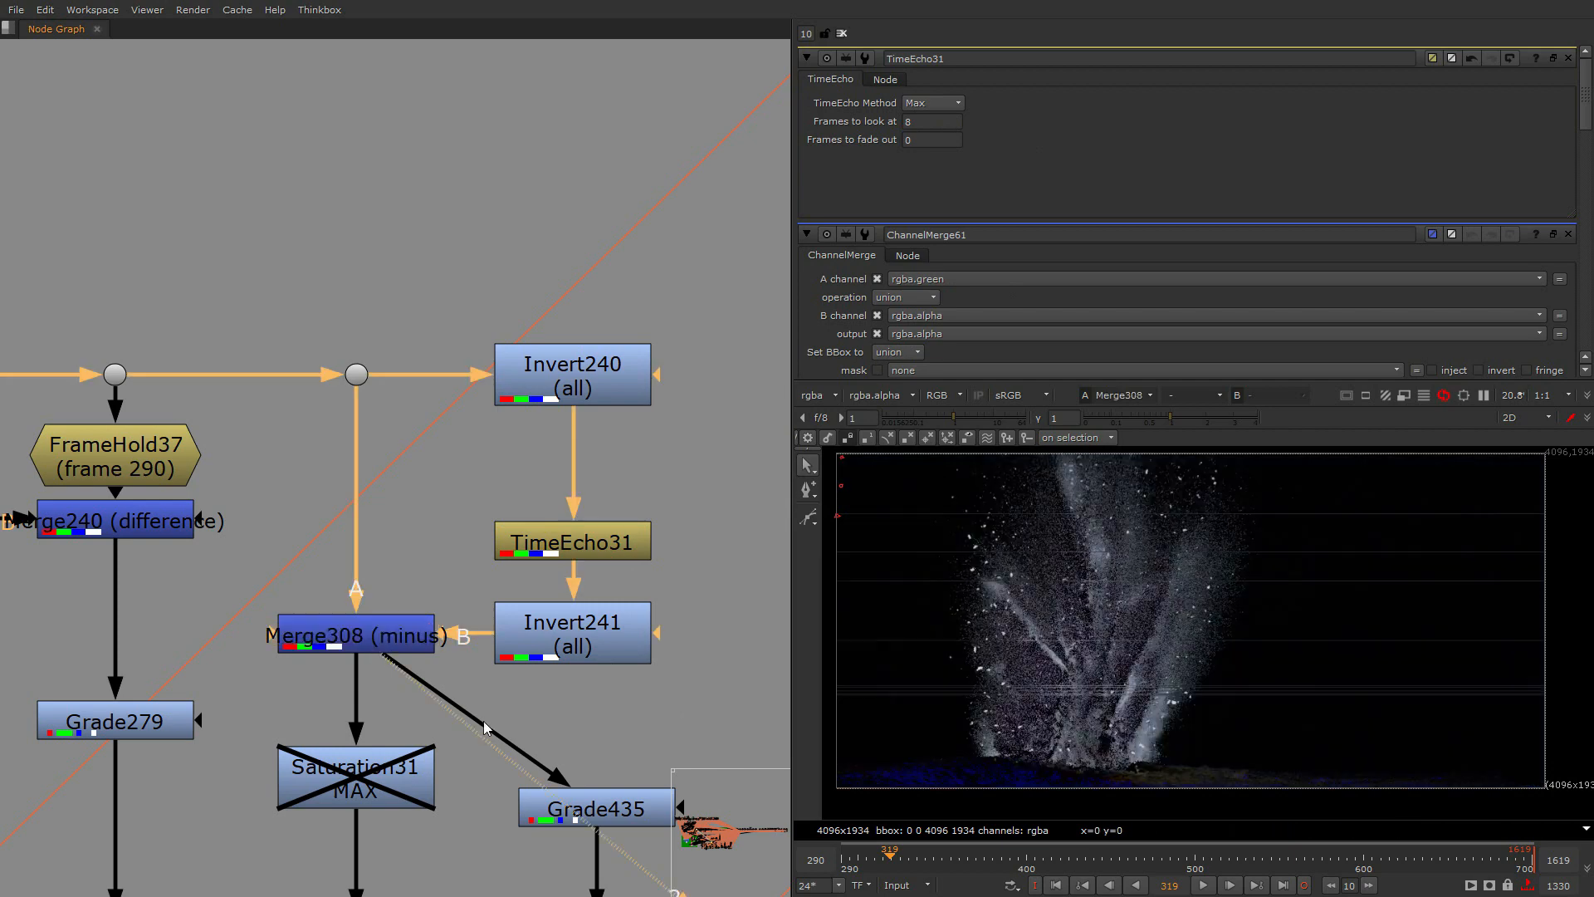
Compare the incoming plate at the dot above Merge308 with the Merge308 and Grade435 outputs at frame 319
middle_drag(664, 729, 628, 553)
click(320, 199)
key(2)
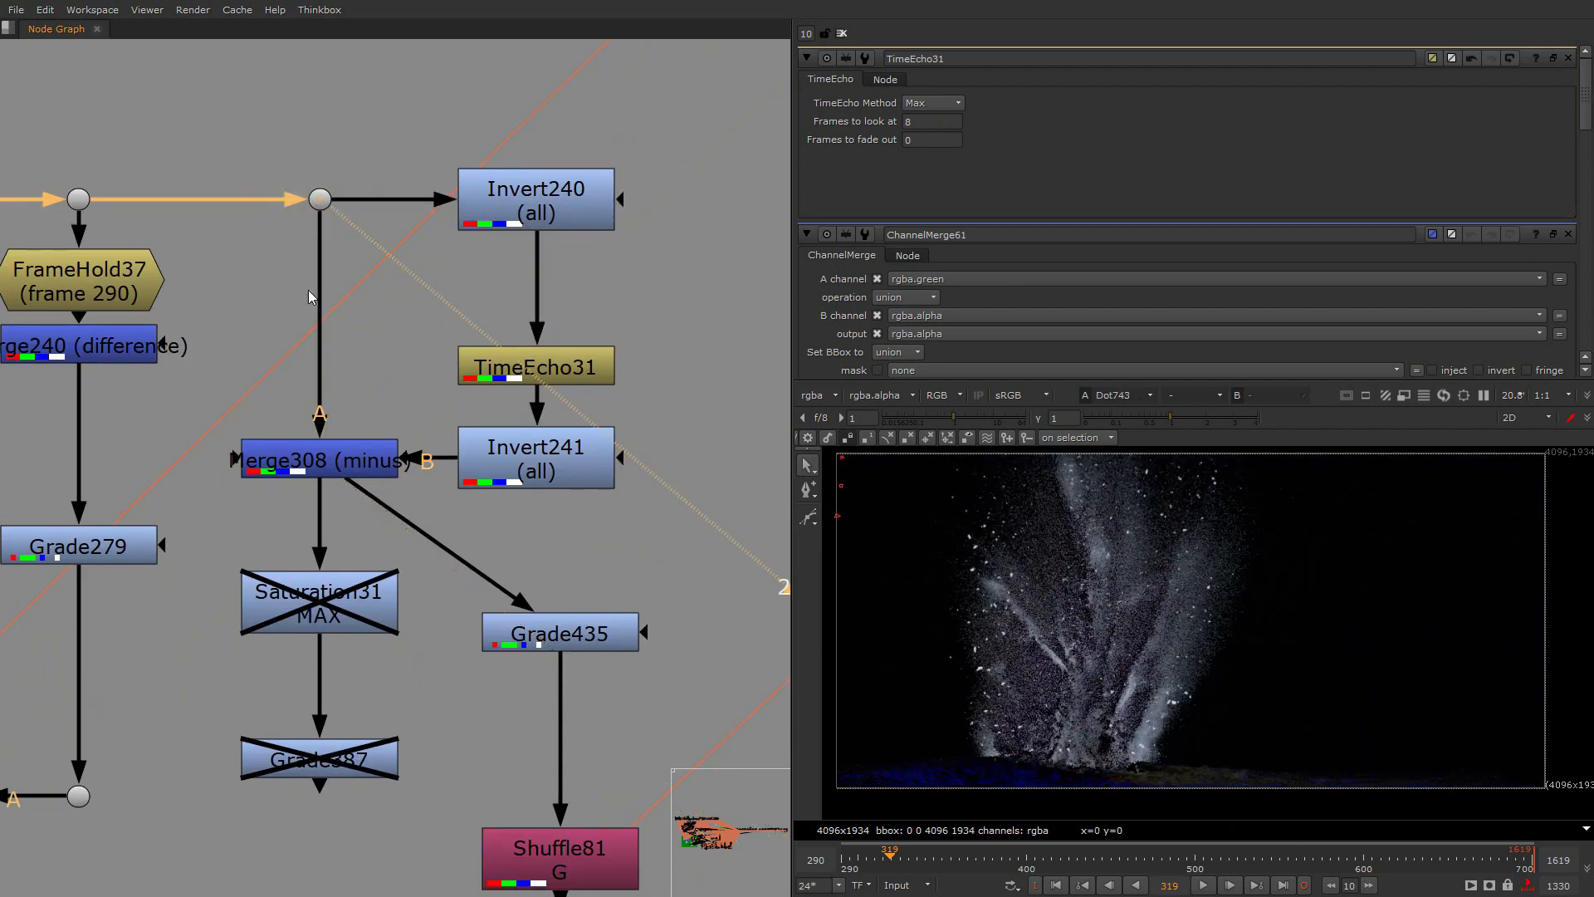
click(349, 446)
key(2)
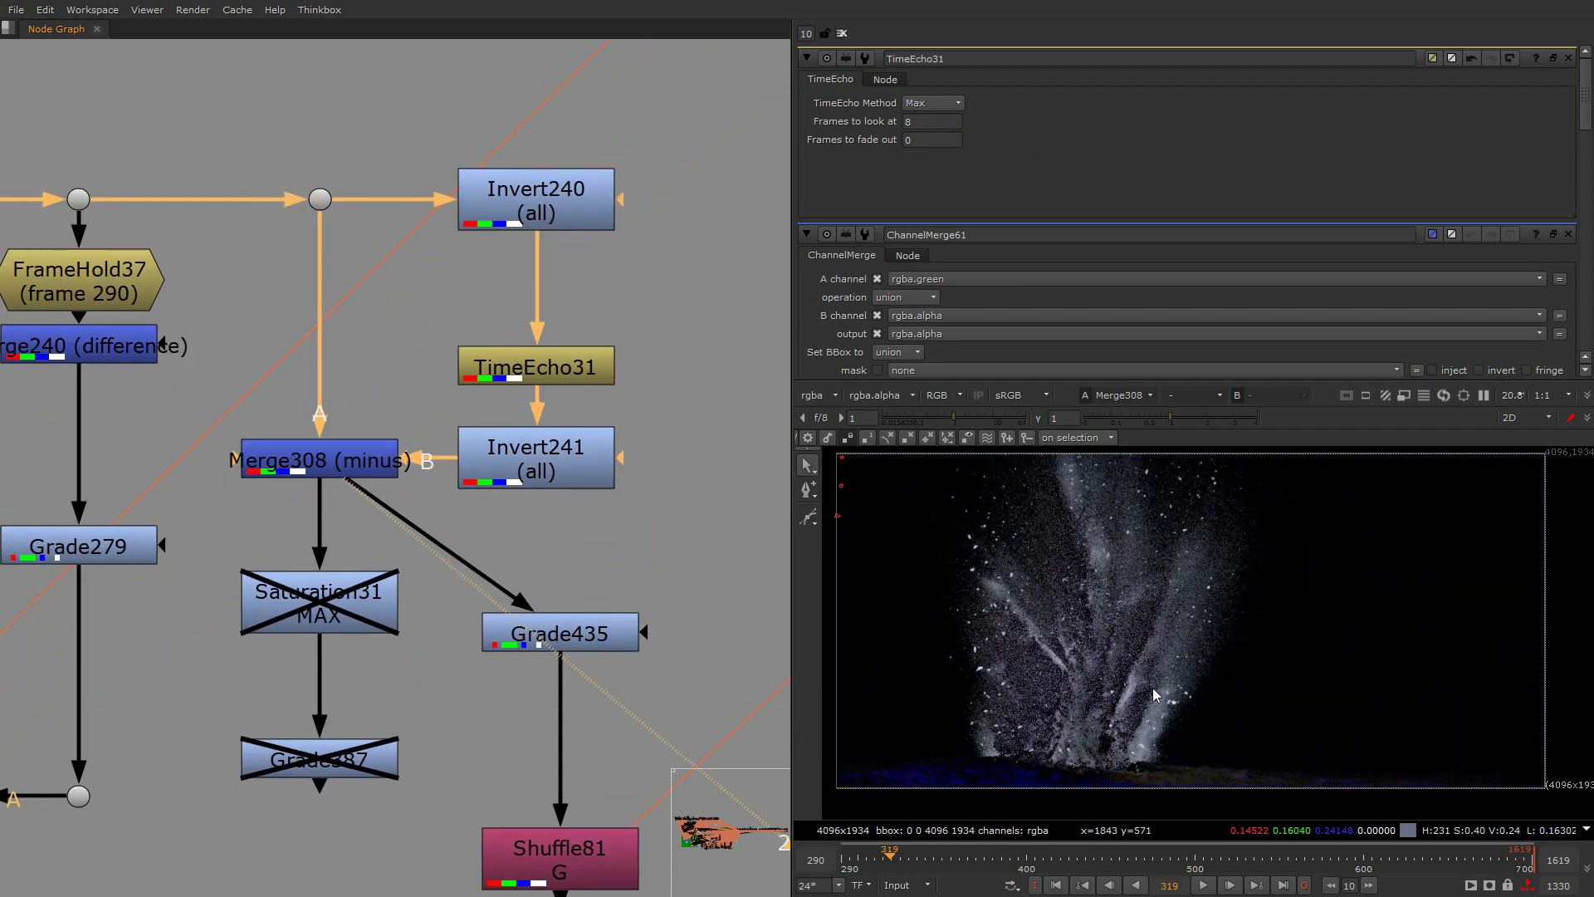
click(560, 633)
key(2)
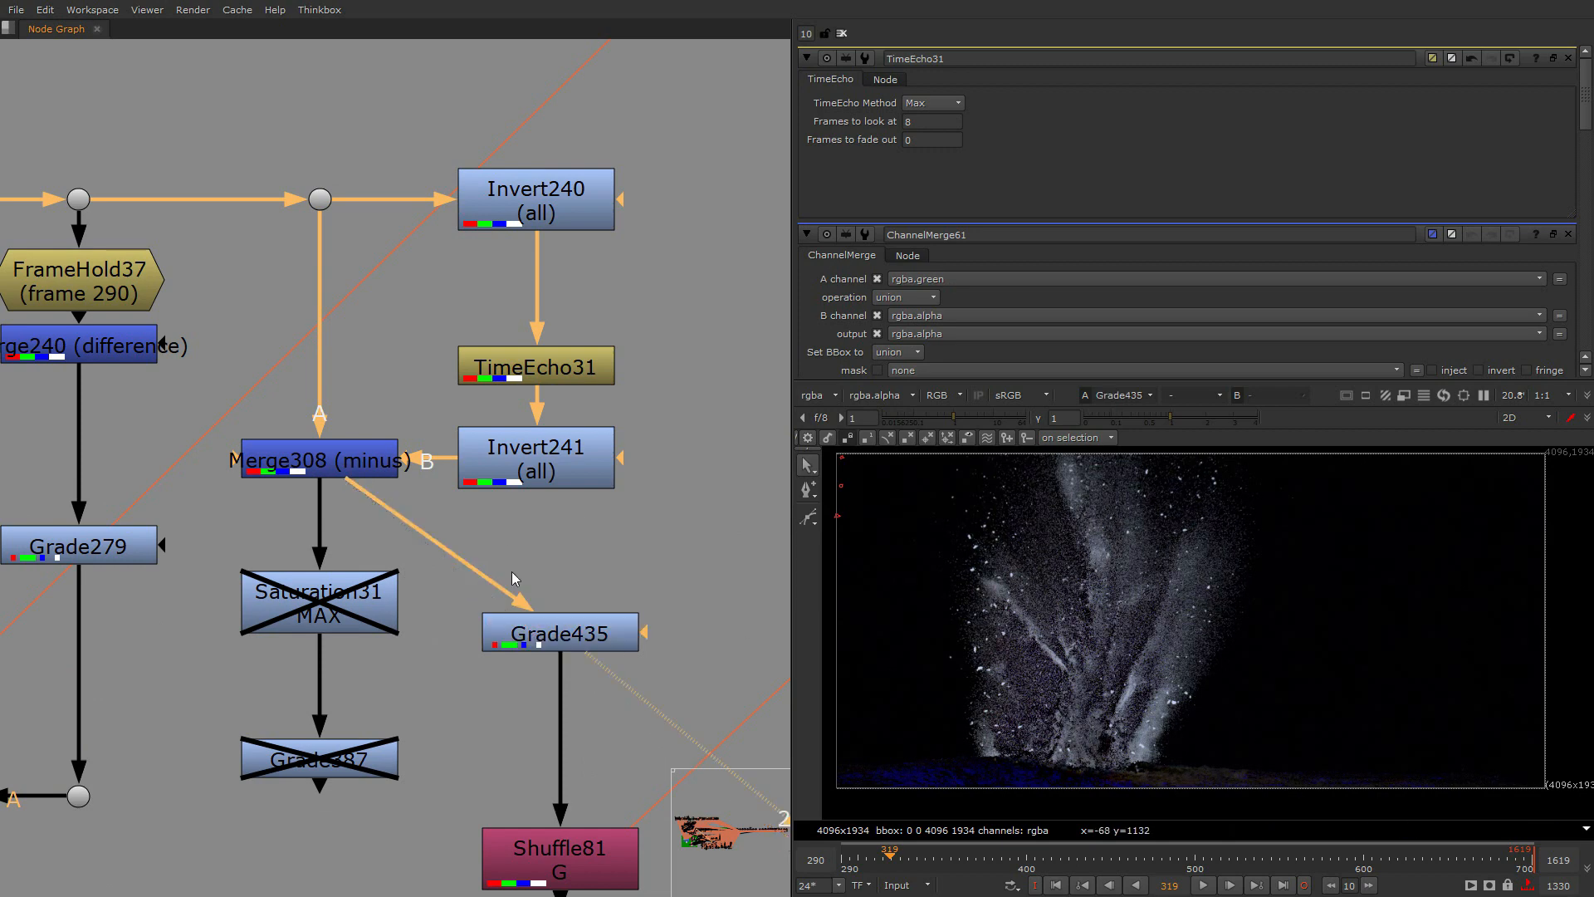
View the plate feeding the TimeEcho branch, the FrameHold37 clean frame, and the Merge240 difference in turn
scroll(506, 587, down, 1)
middle_drag(506, 587, 640, 495)
scroll(719, 555, down, 1)
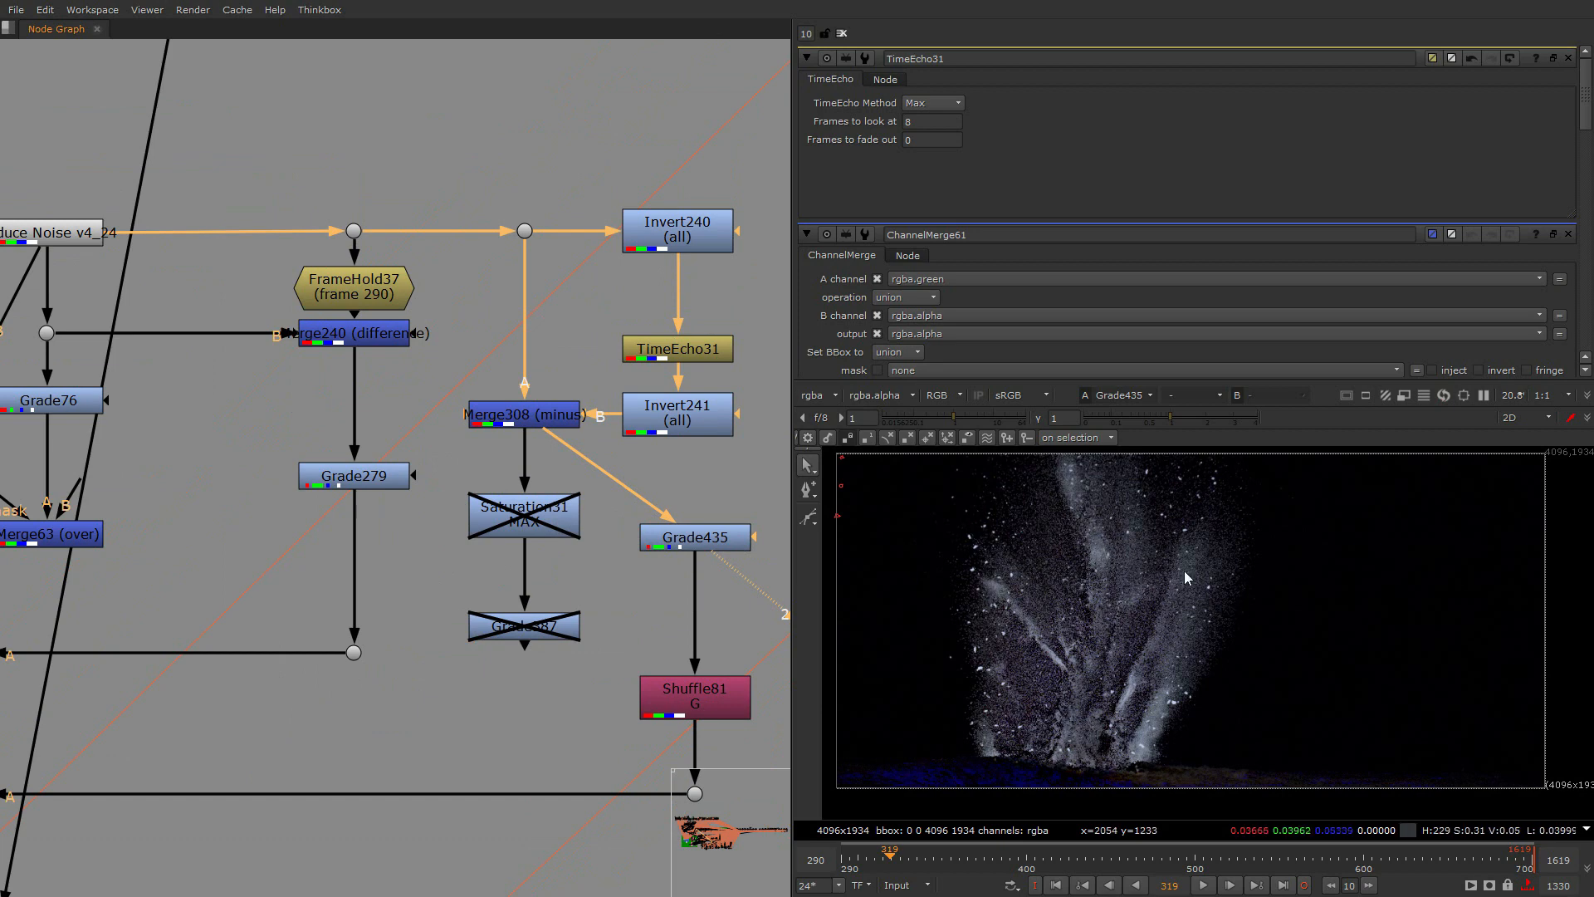
scroll(569, 558, down, 2)
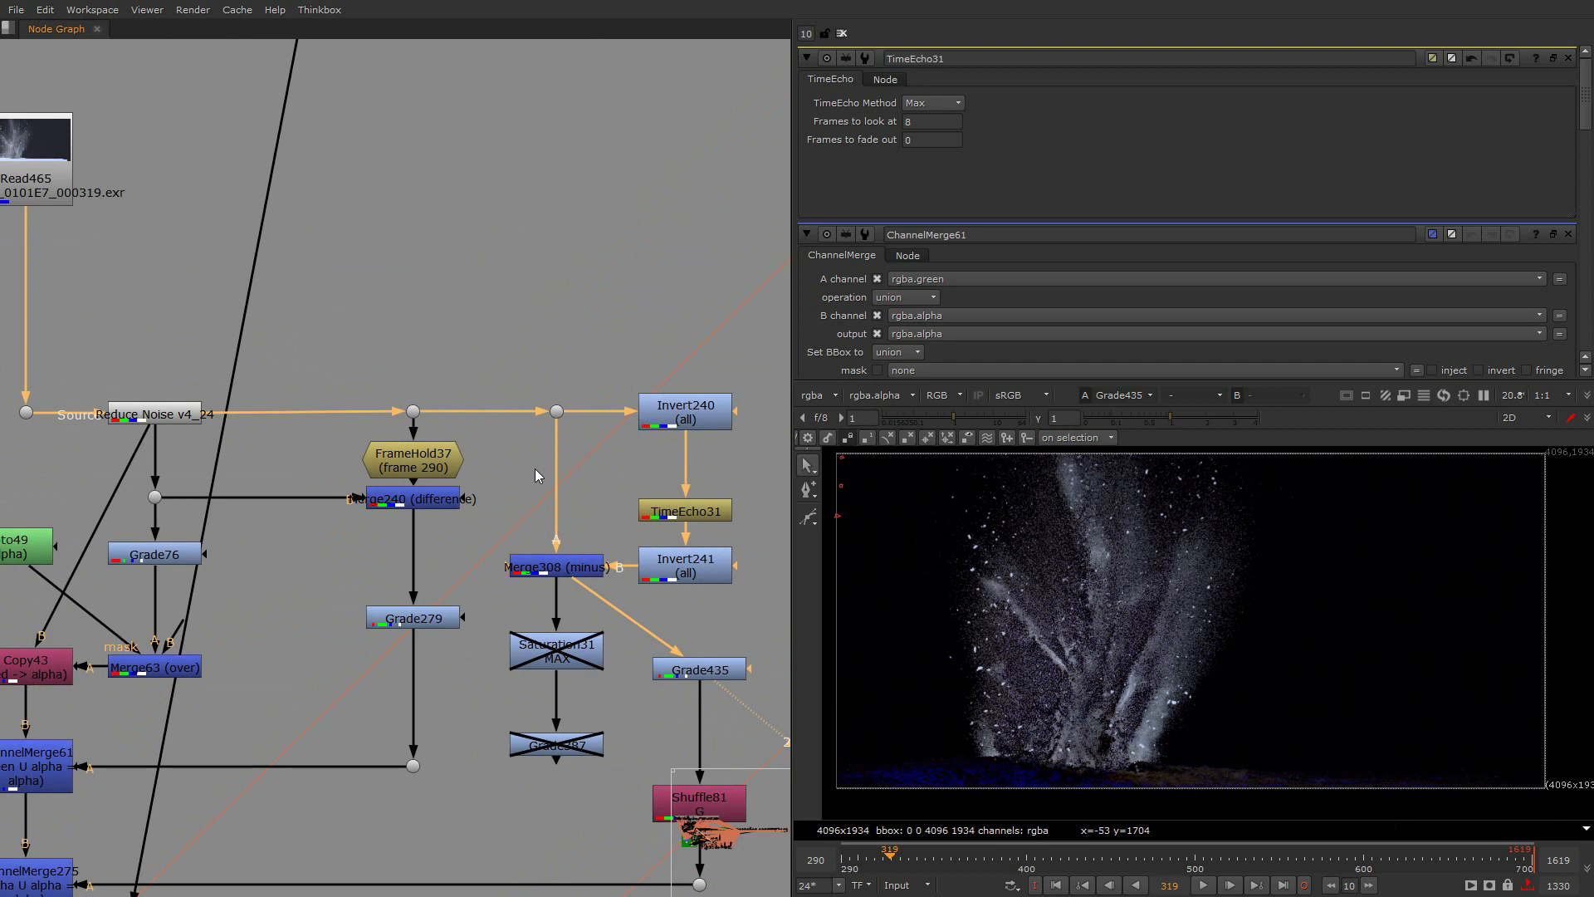
drag(535, 468, 591, 357)
key(1)
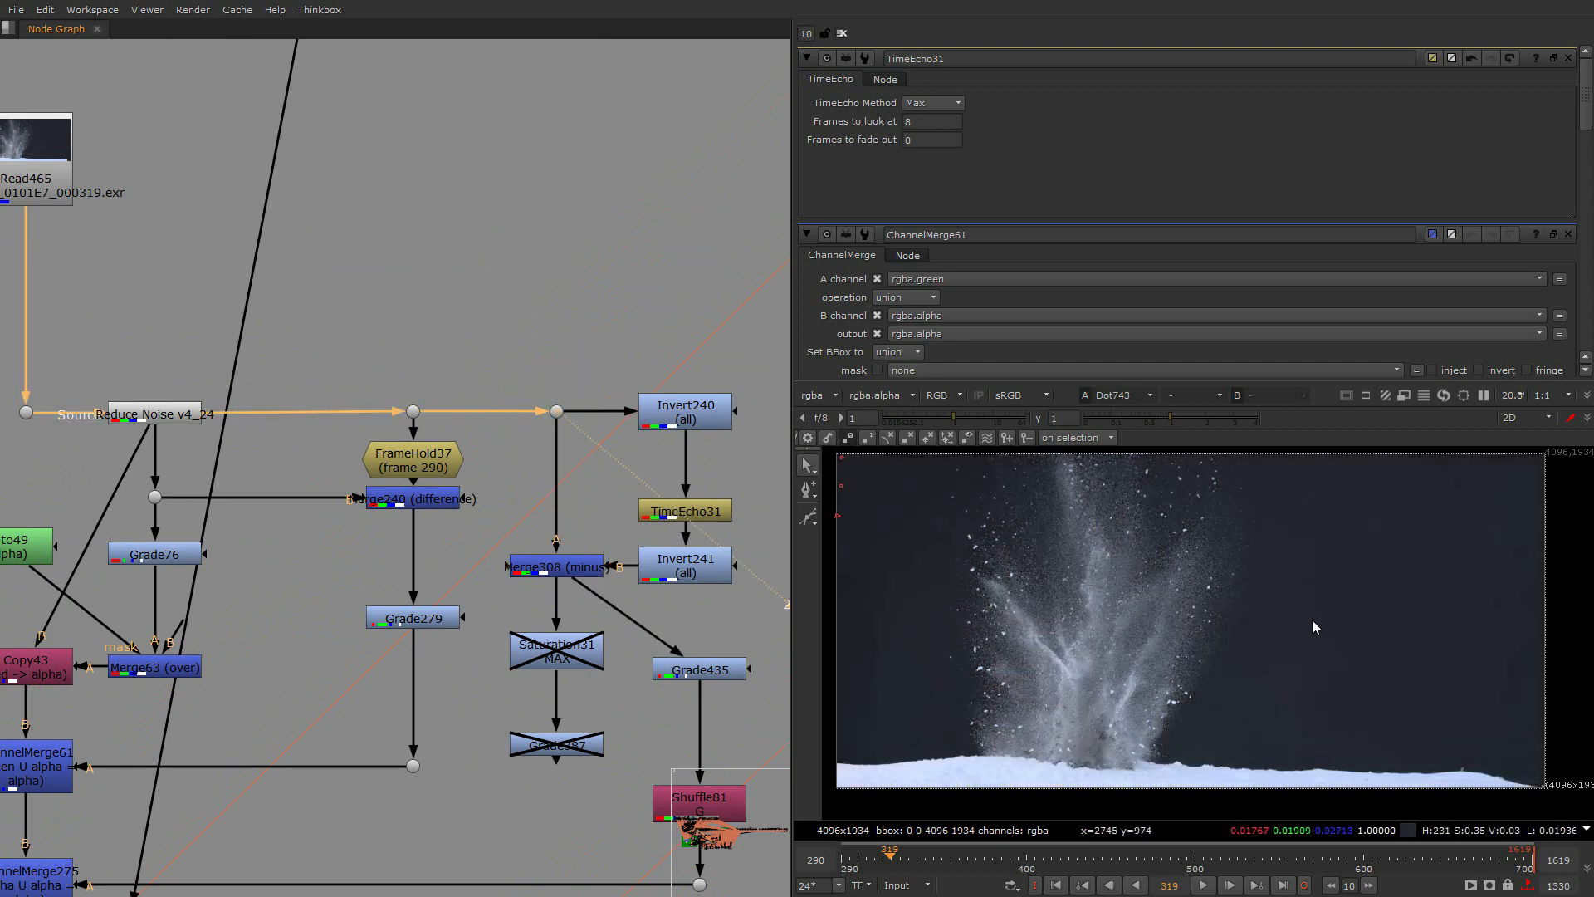
click(420, 479)
key(1)
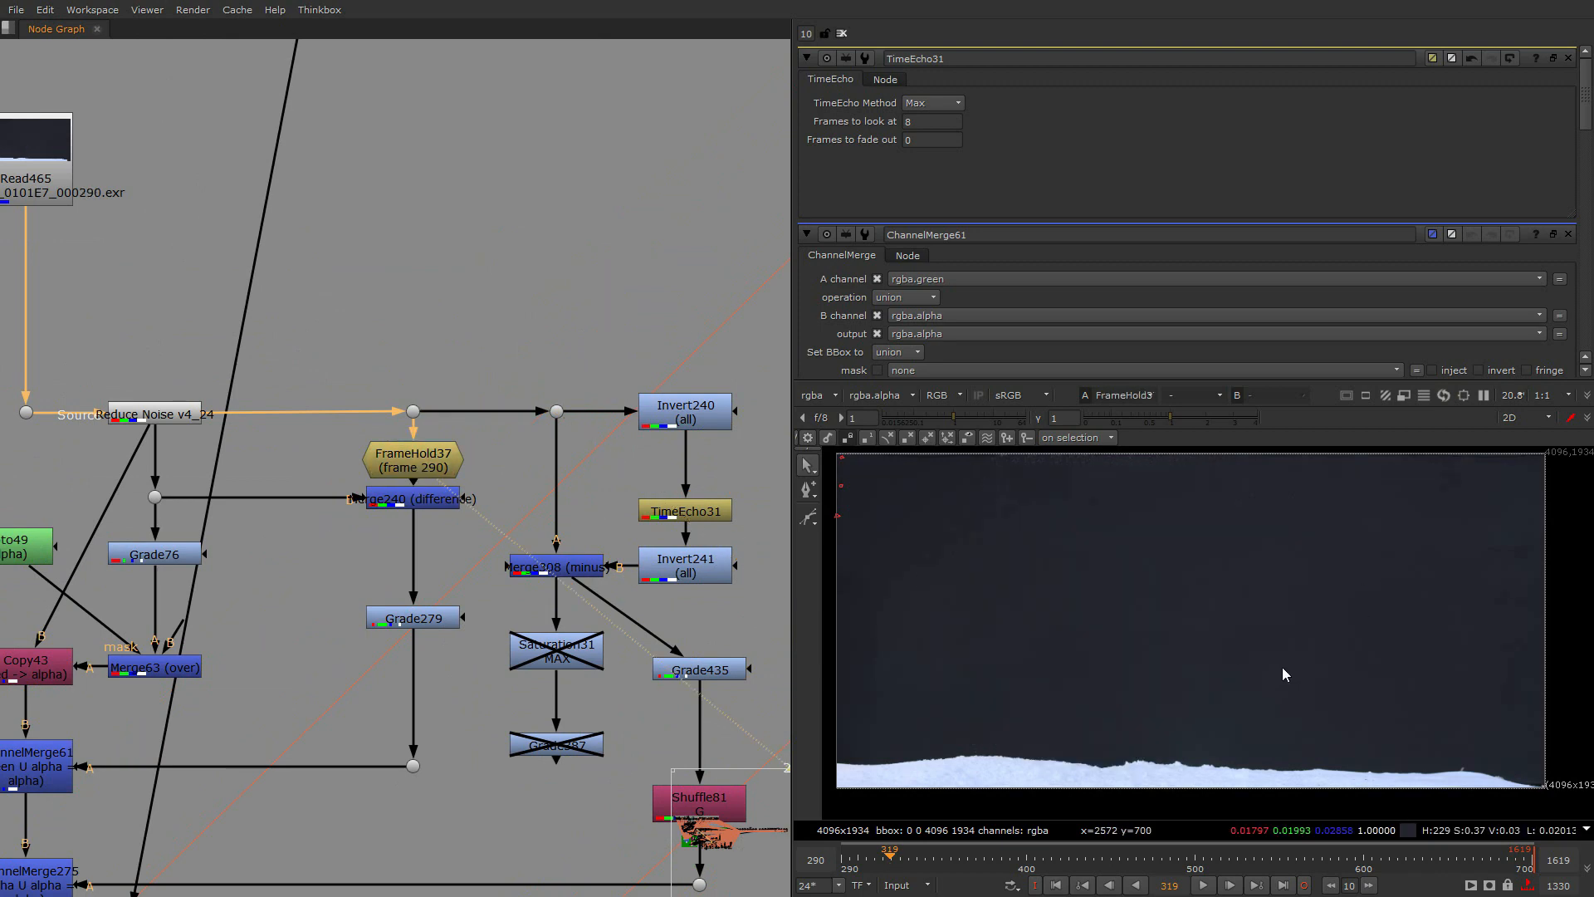
click(424, 499)
key(1)
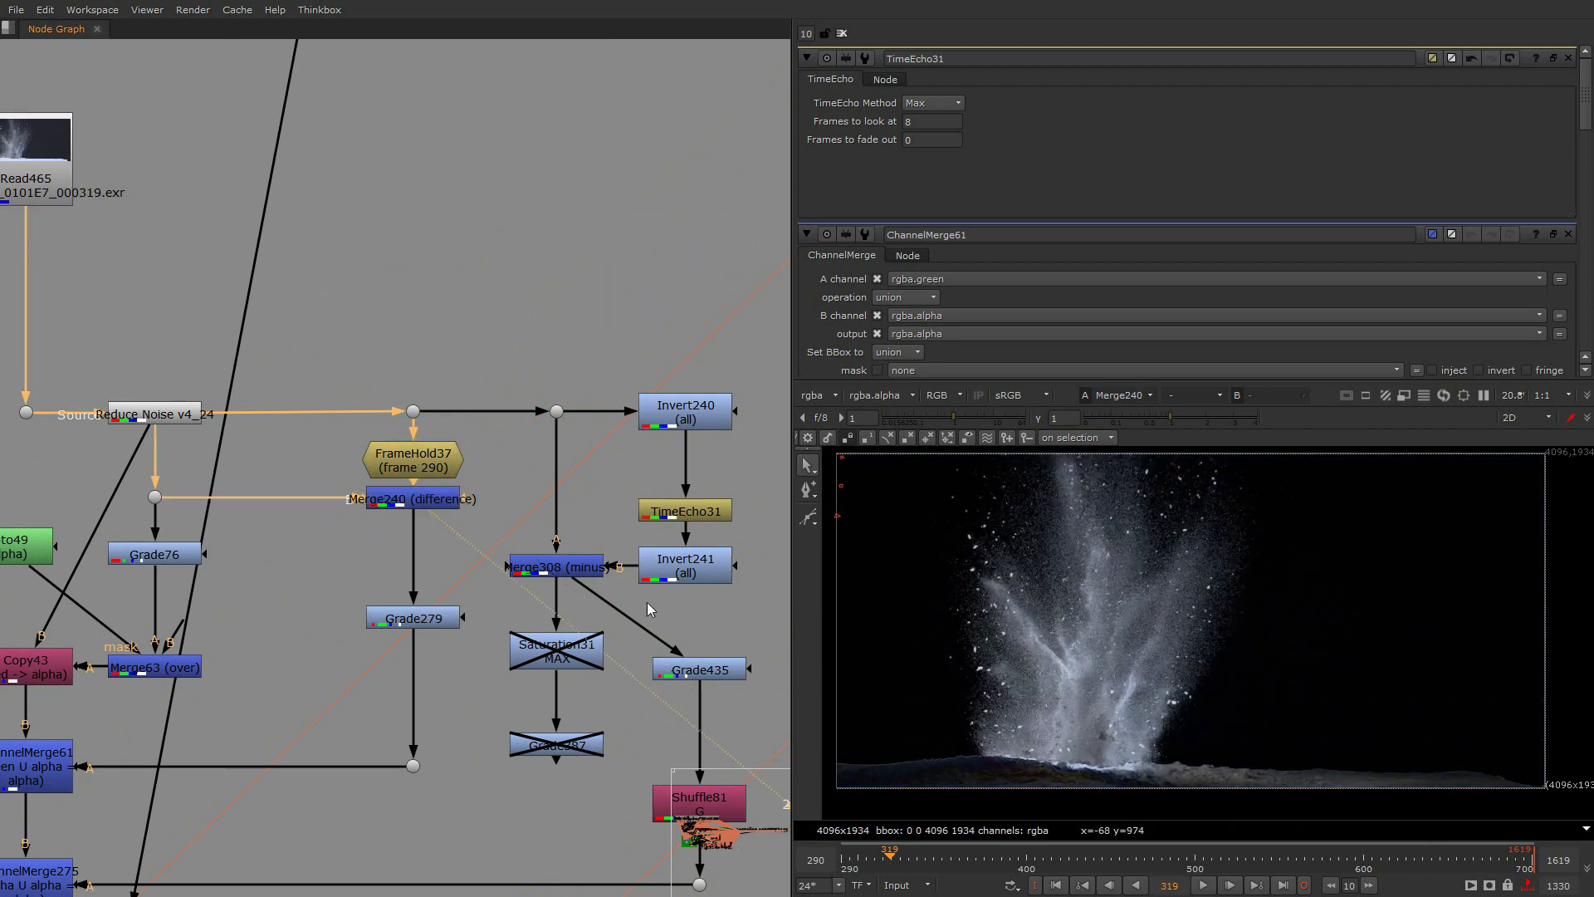
Duplicate the Merge308 minus node, connect it to FrameHold37 and the denoised plate, and view its output
click(569, 565)
click(302, 570)
click(554, 569)
key(ctrl+c)
click(282, 561)
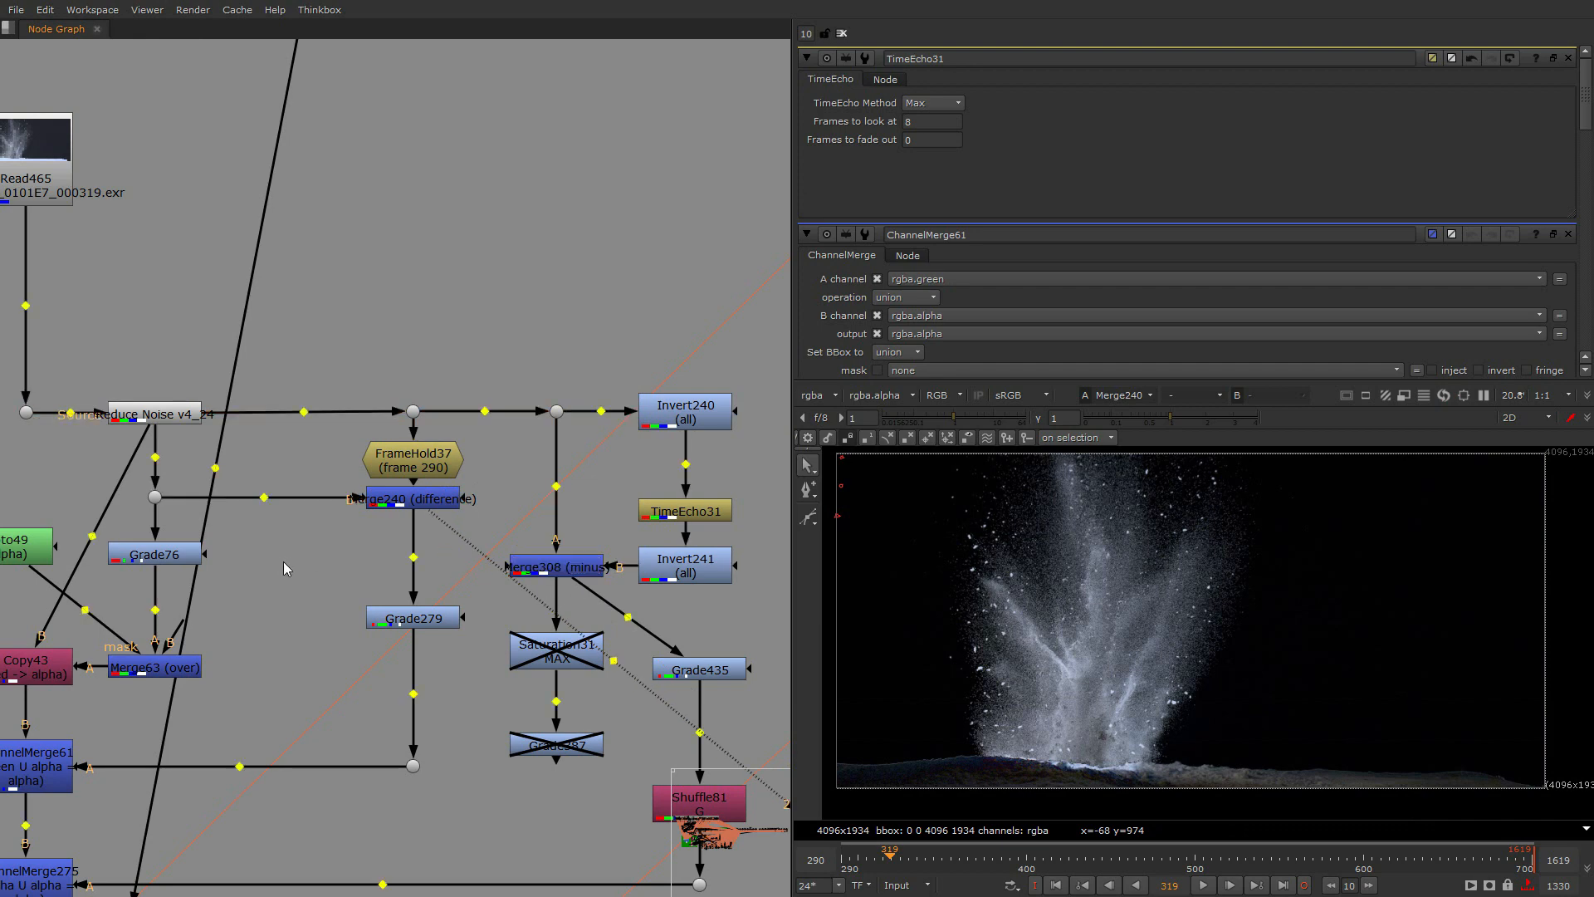
key(ctrl+v)
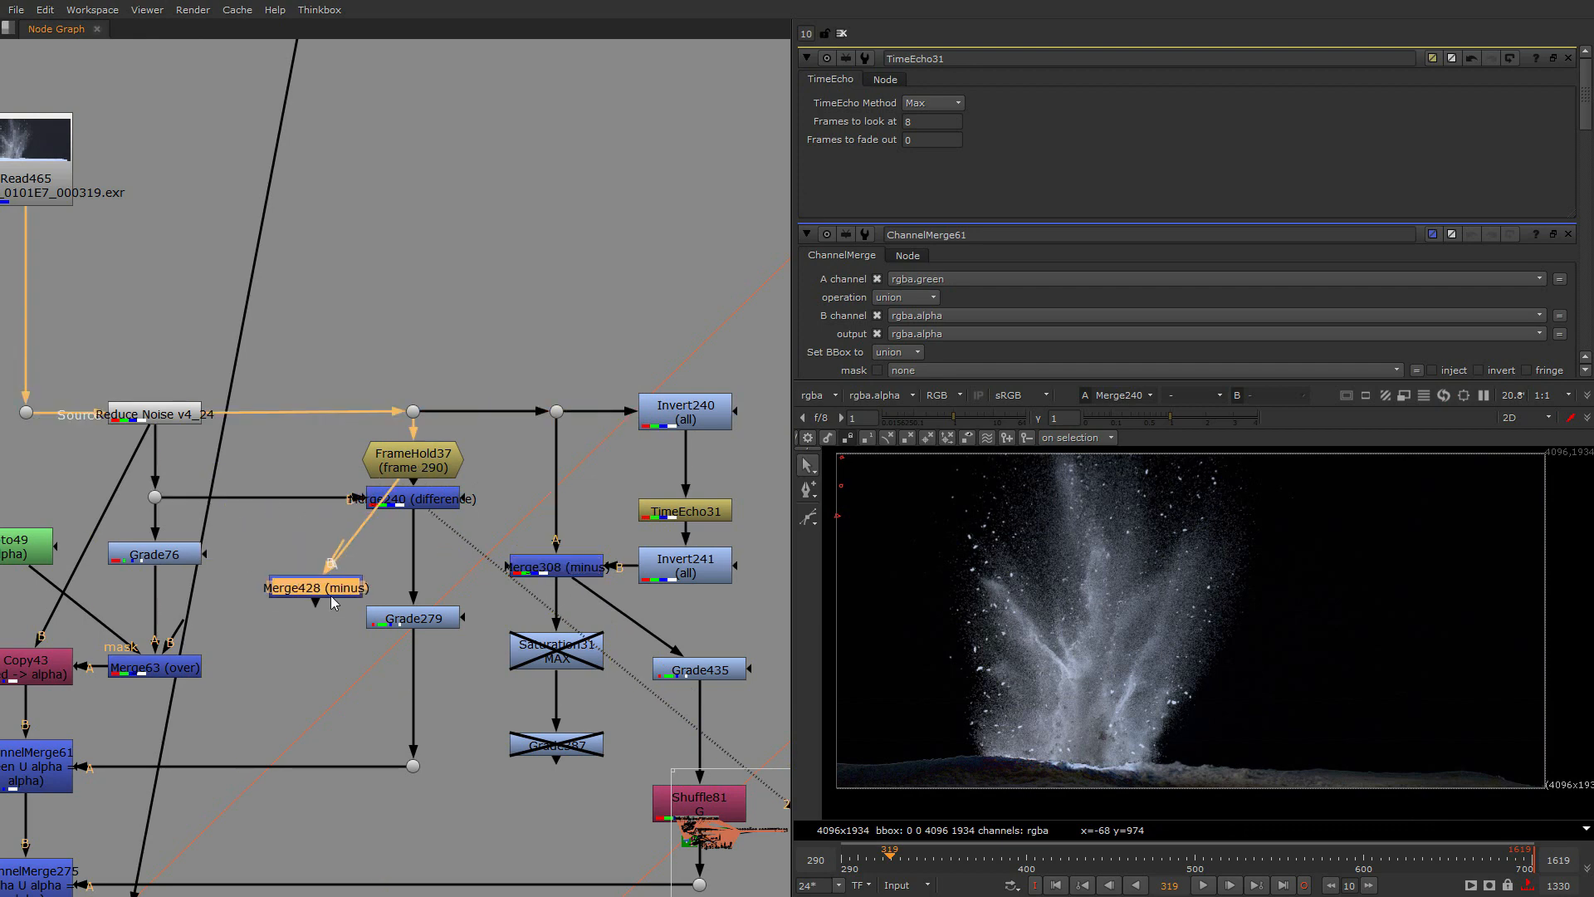
mouse_move(331, 591)
mouse_down()
mouse_move(280, 555)
mouse_move(306, 576)
mouse_up()
key(1)
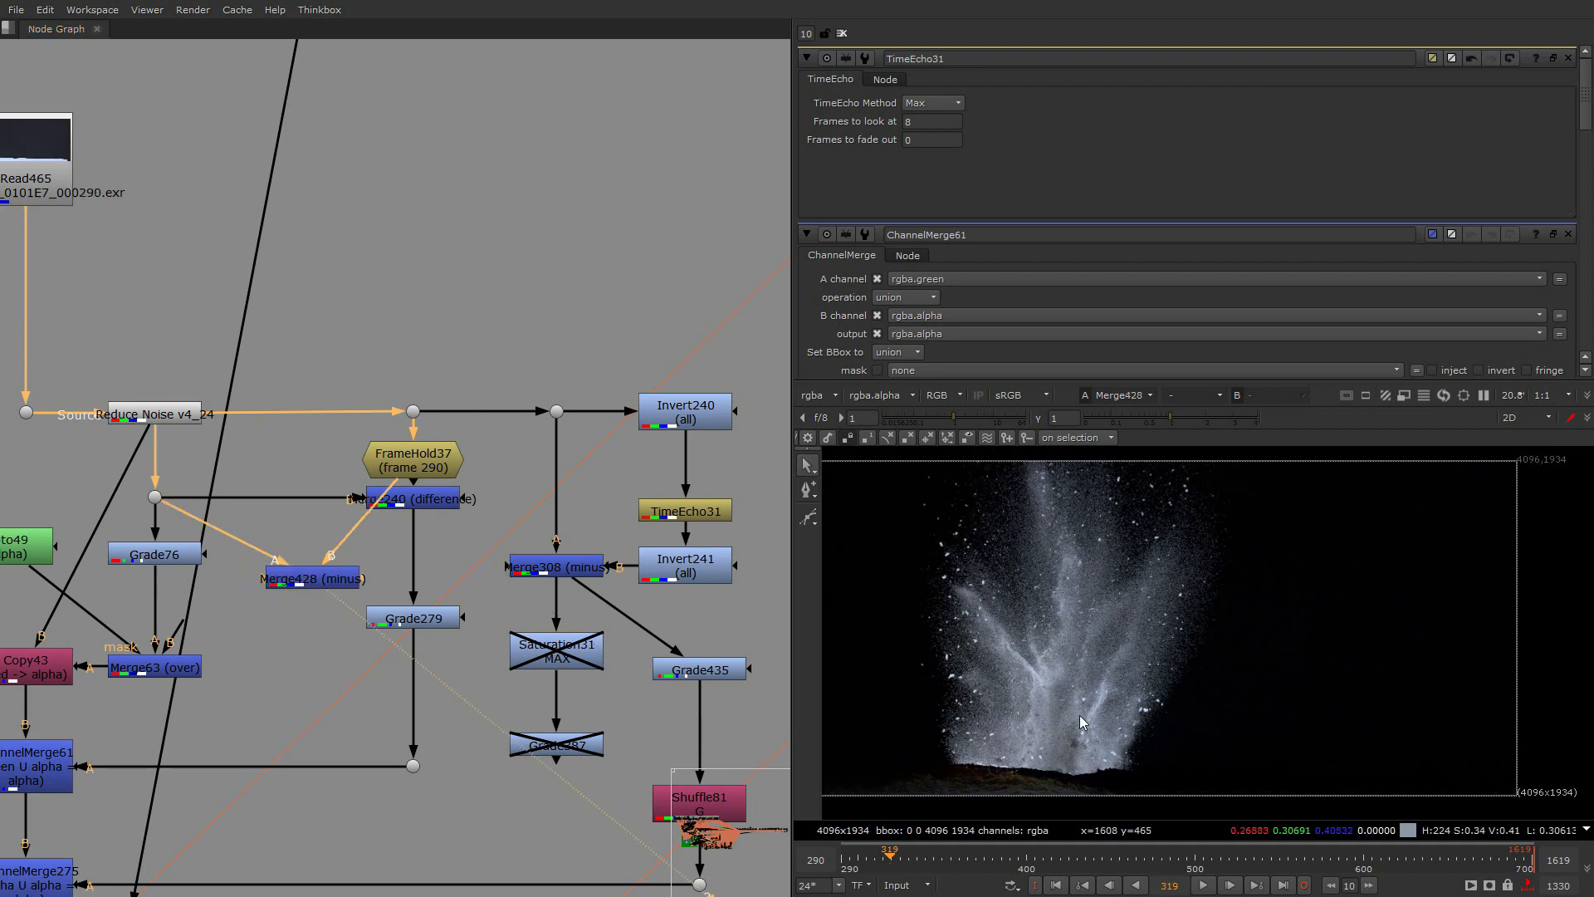
Compare the Merge308 TimeEcho result with the duplicated frame-hold minus merge, Merge428, at frame 319
click(549, 567)
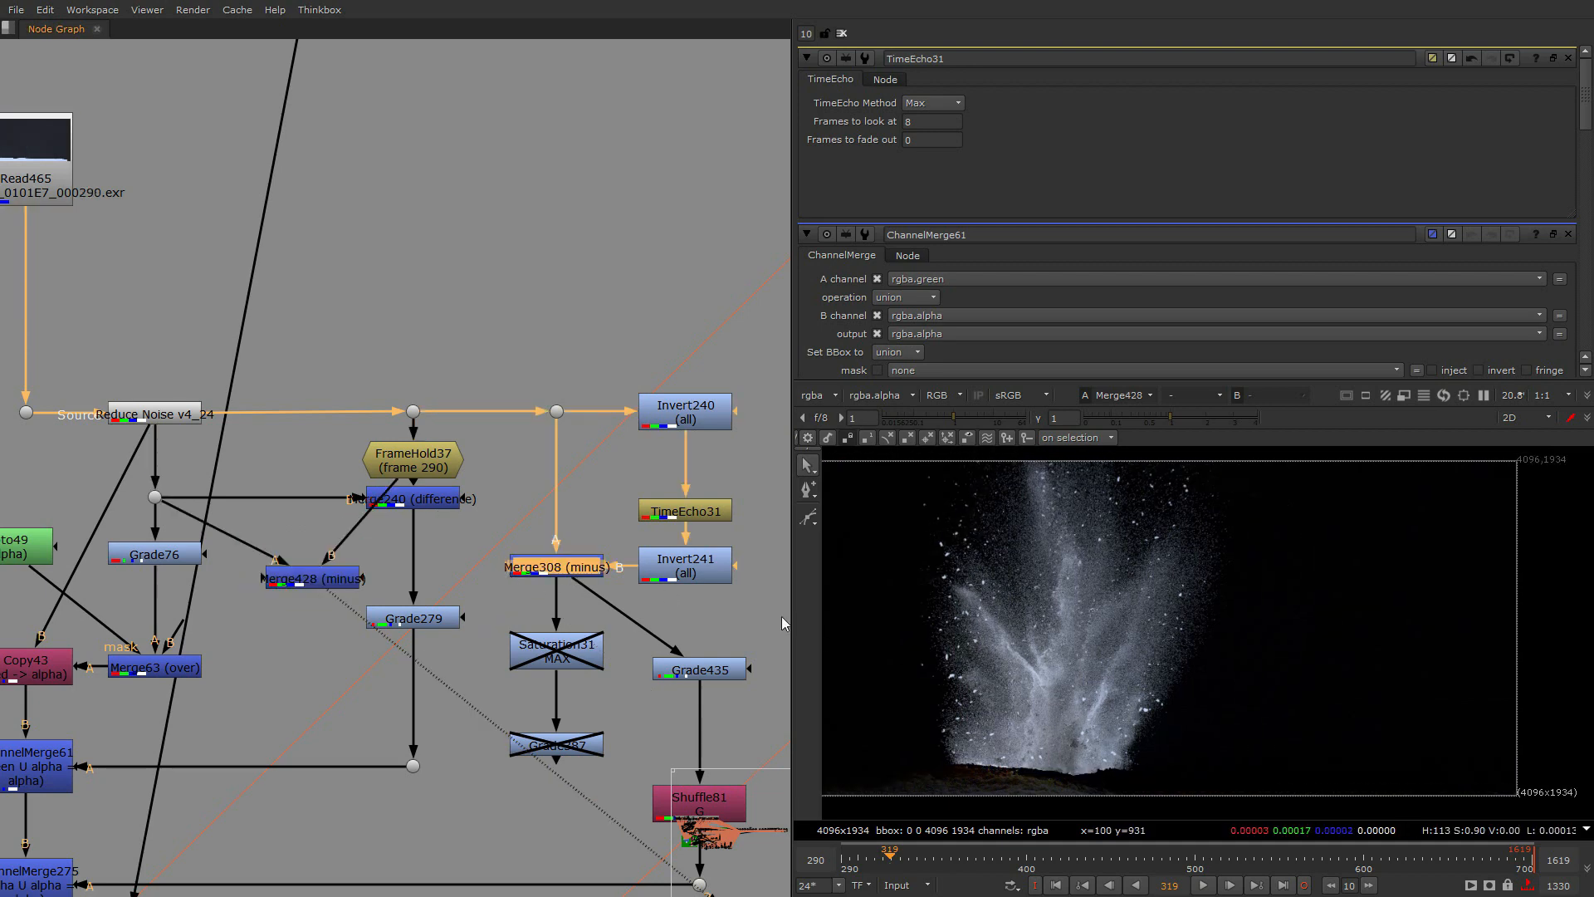
key(2)
click(312, 579)
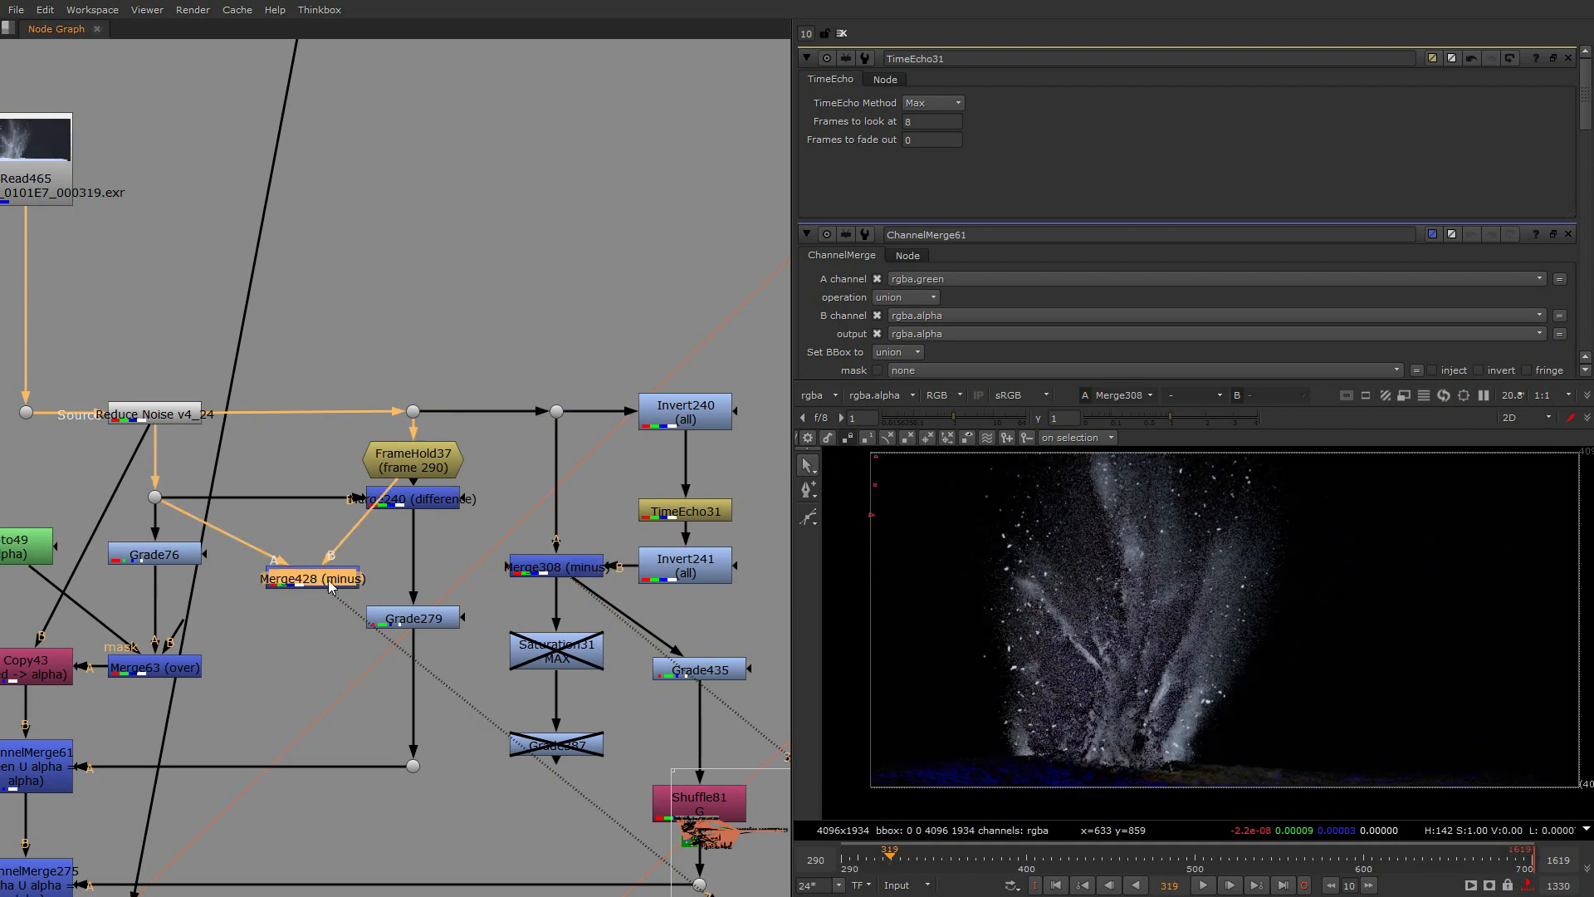
click(370, 585)
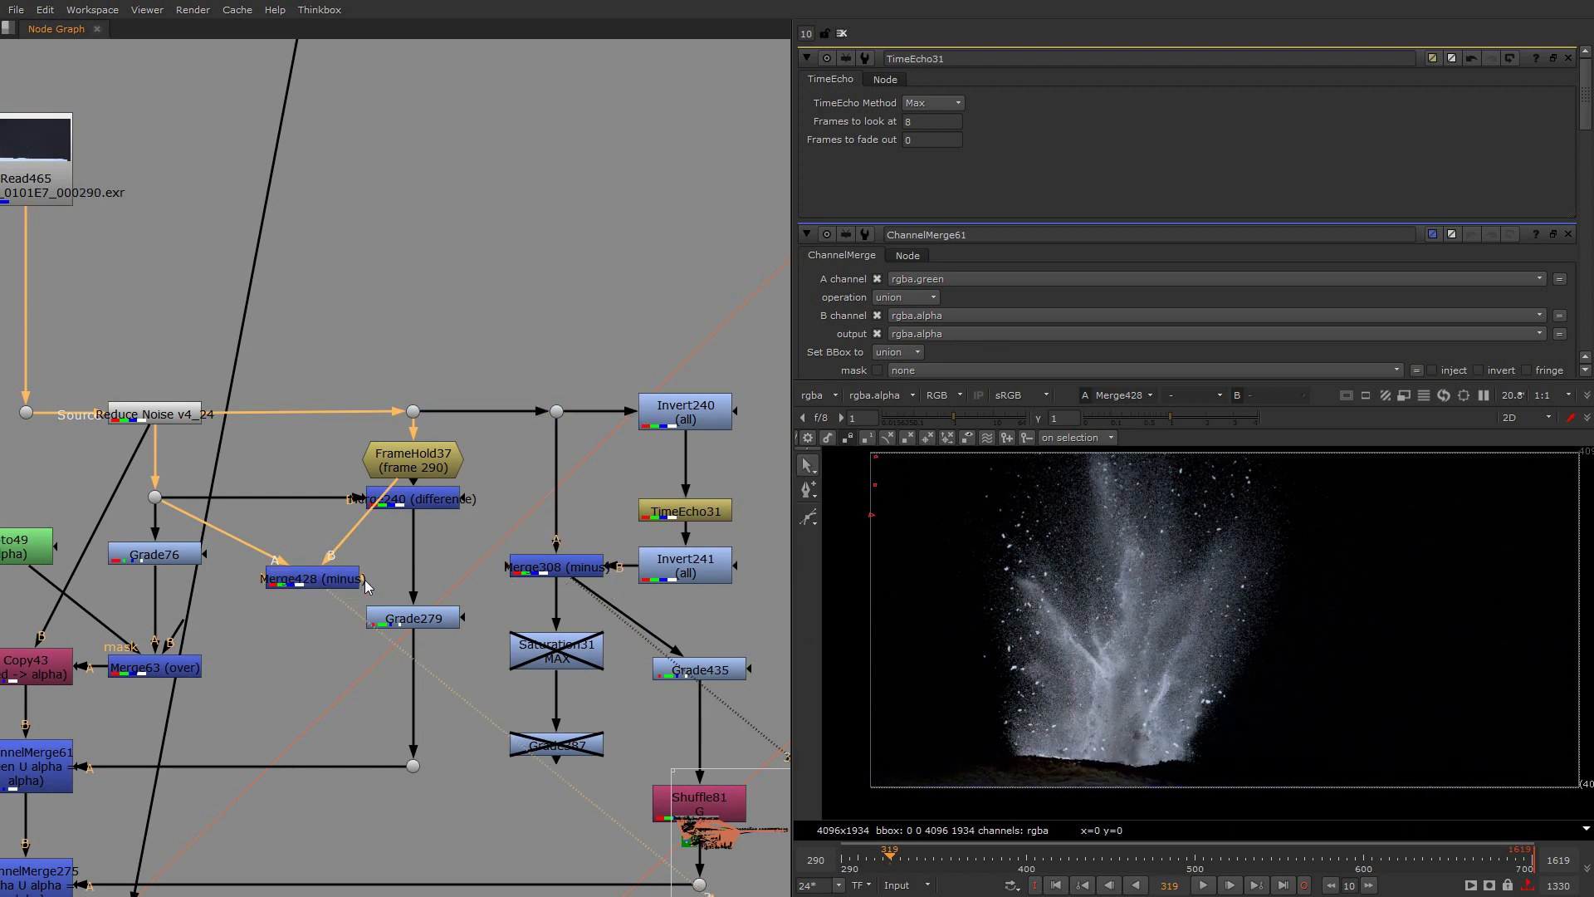
Try disabling the TimeEcho31 matte branch along with ChannelMerge275, and undo the disabling
scroll(415, 474, down, 3)
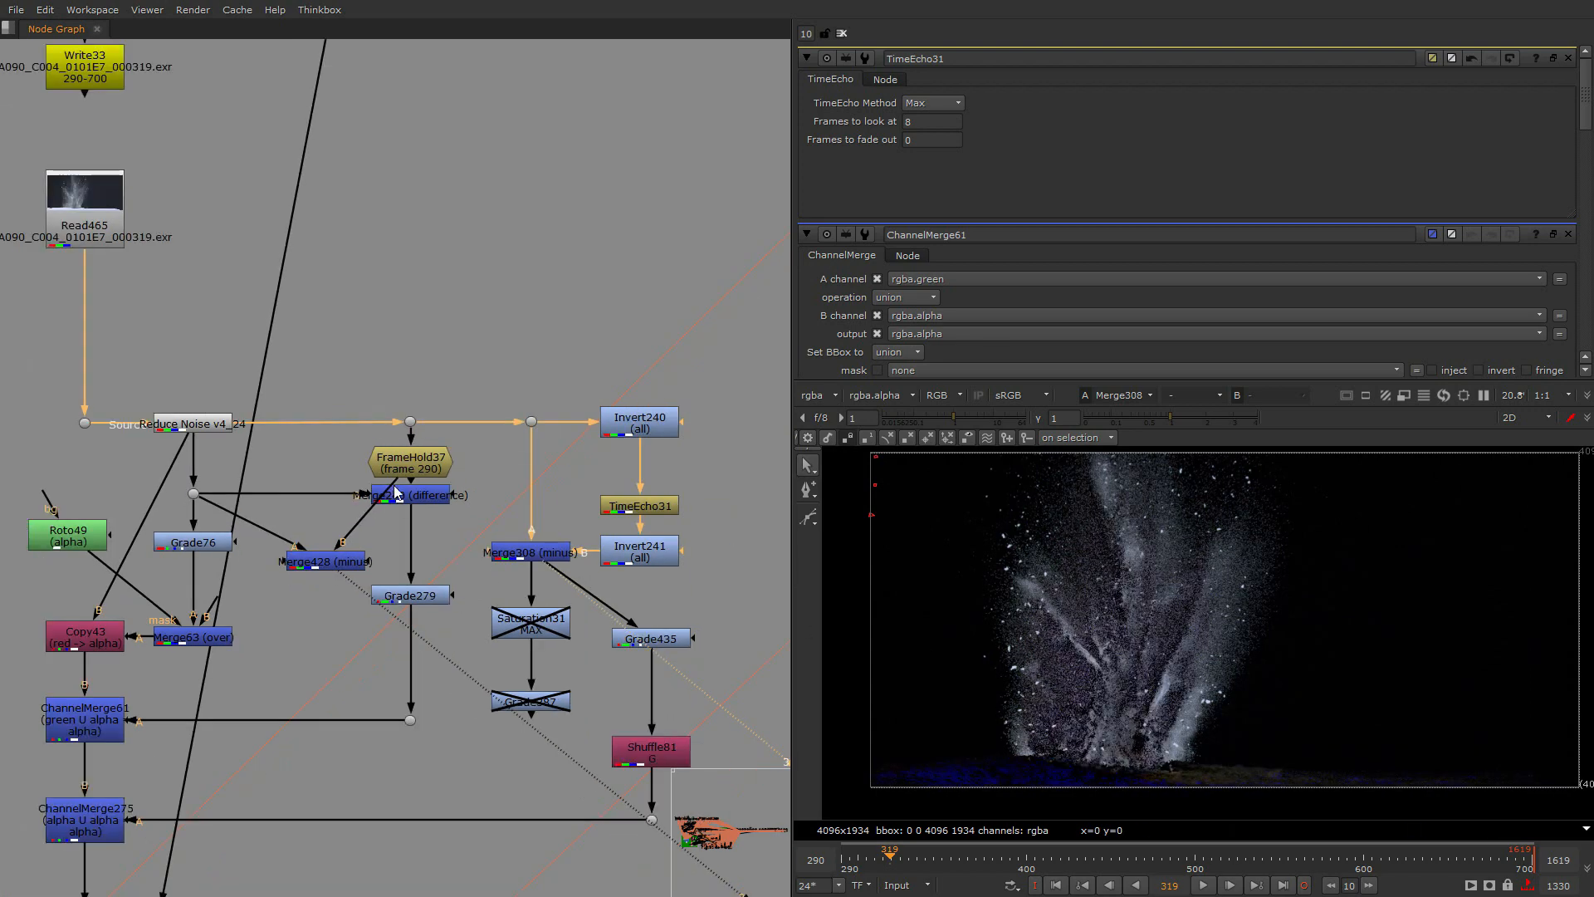
drag(681, 338, 420, 805)
key(d)
drag(261, 702, 109, 778)
key(d)
key(ctrl+z)
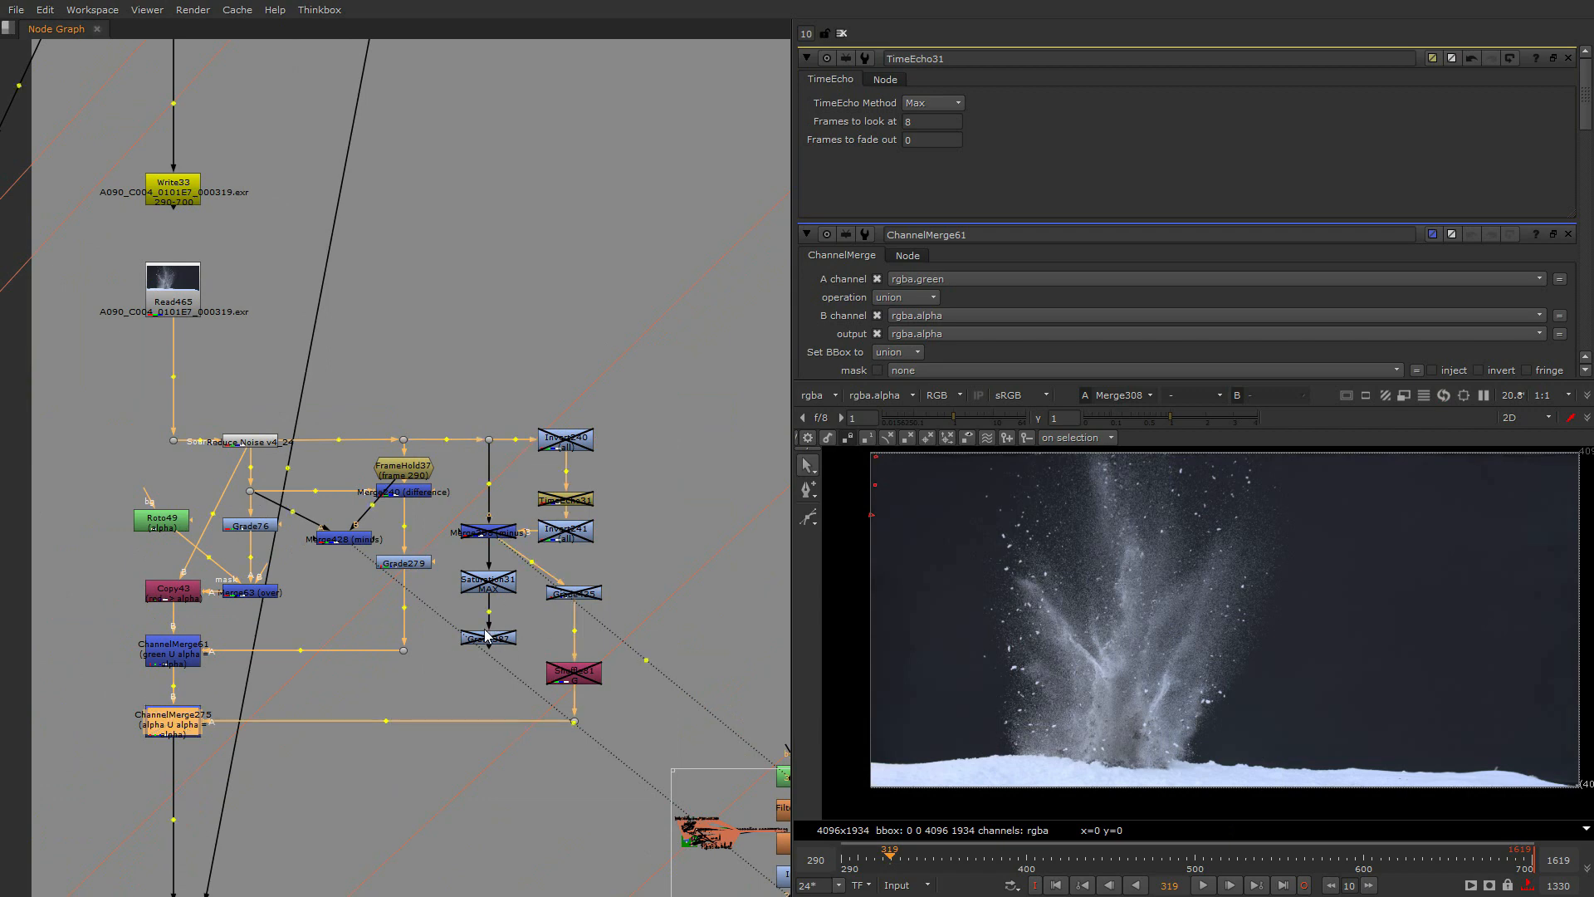
key(ctrl+z)
Delete the duplicated Merge428 node and move Merge240 slightly farther below FrameHold37
click(410, 520)
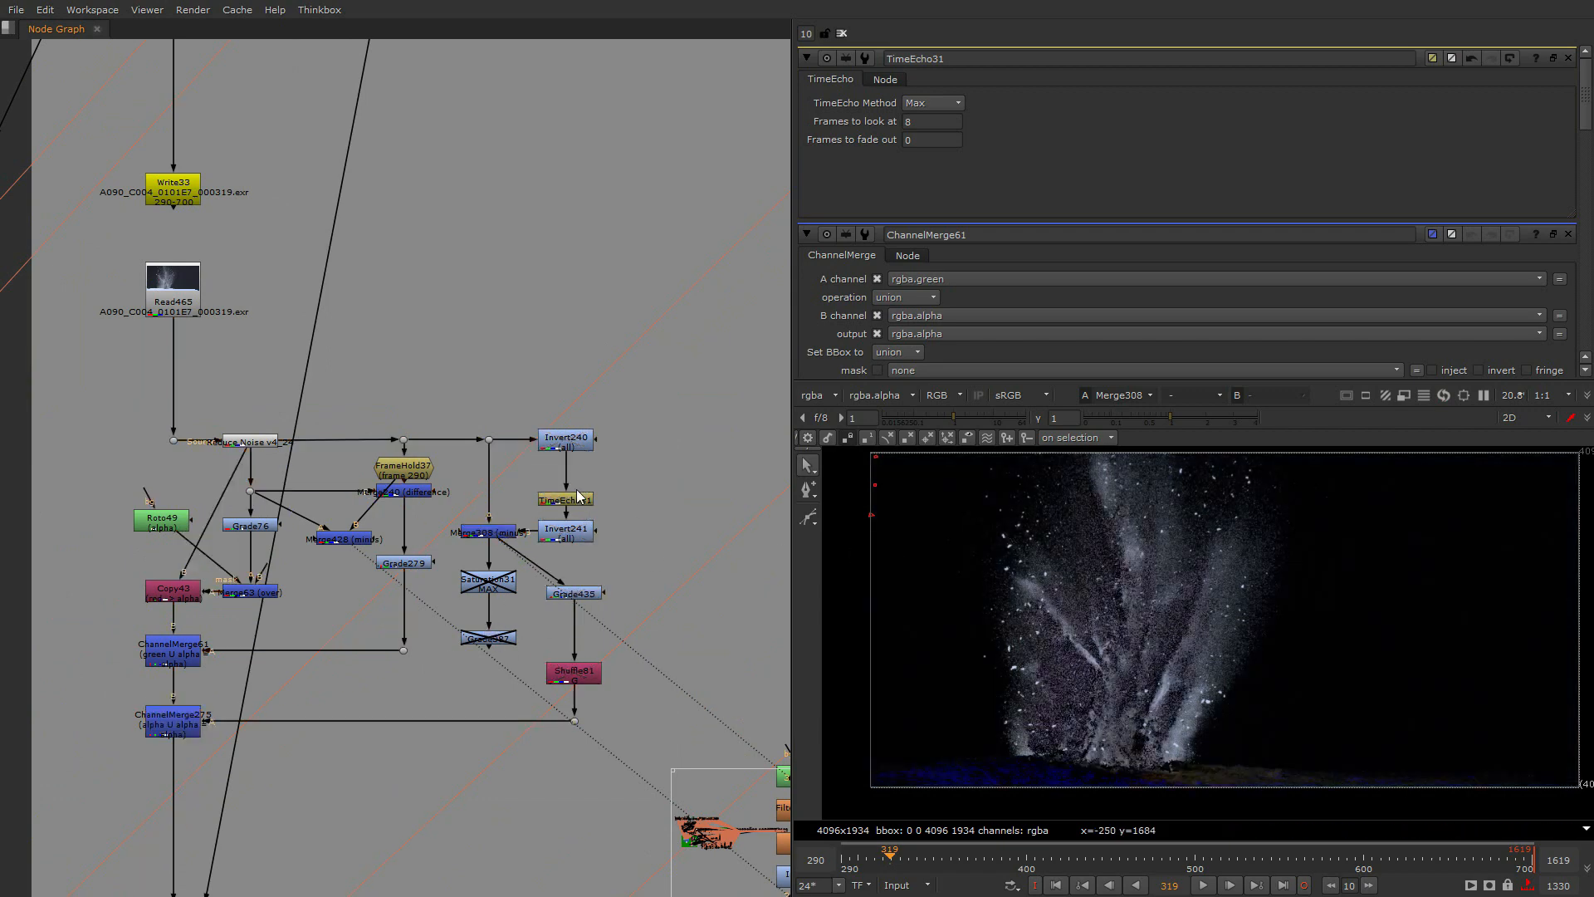
drag(305, 570, 394, 502)
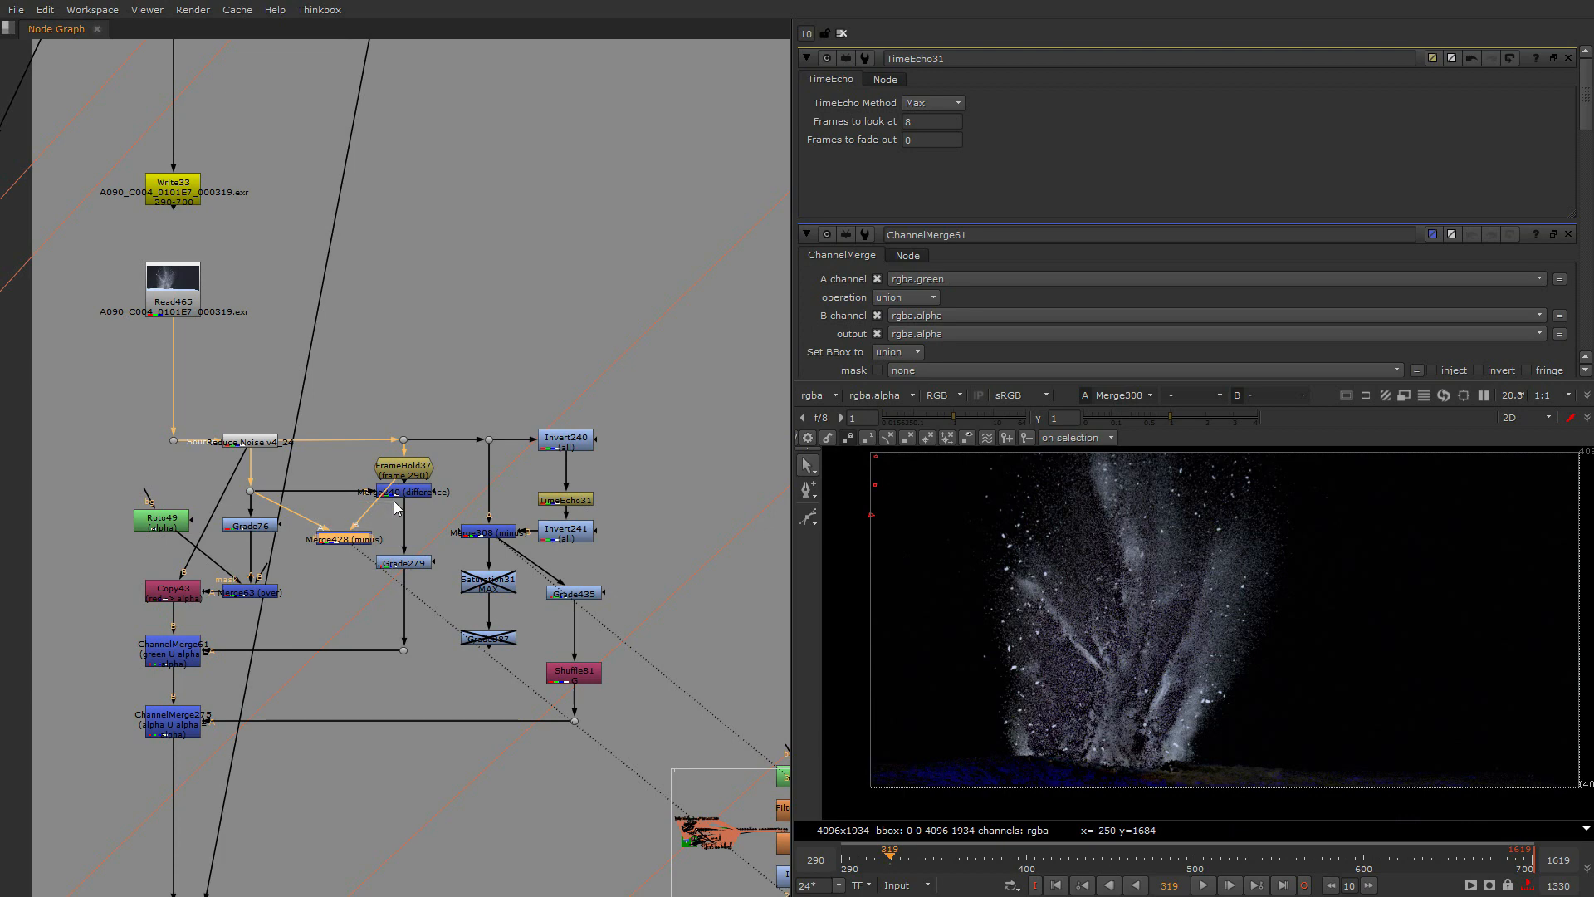
key(Delete)
scroll(401, 495, up, 4)
click(419, 492)
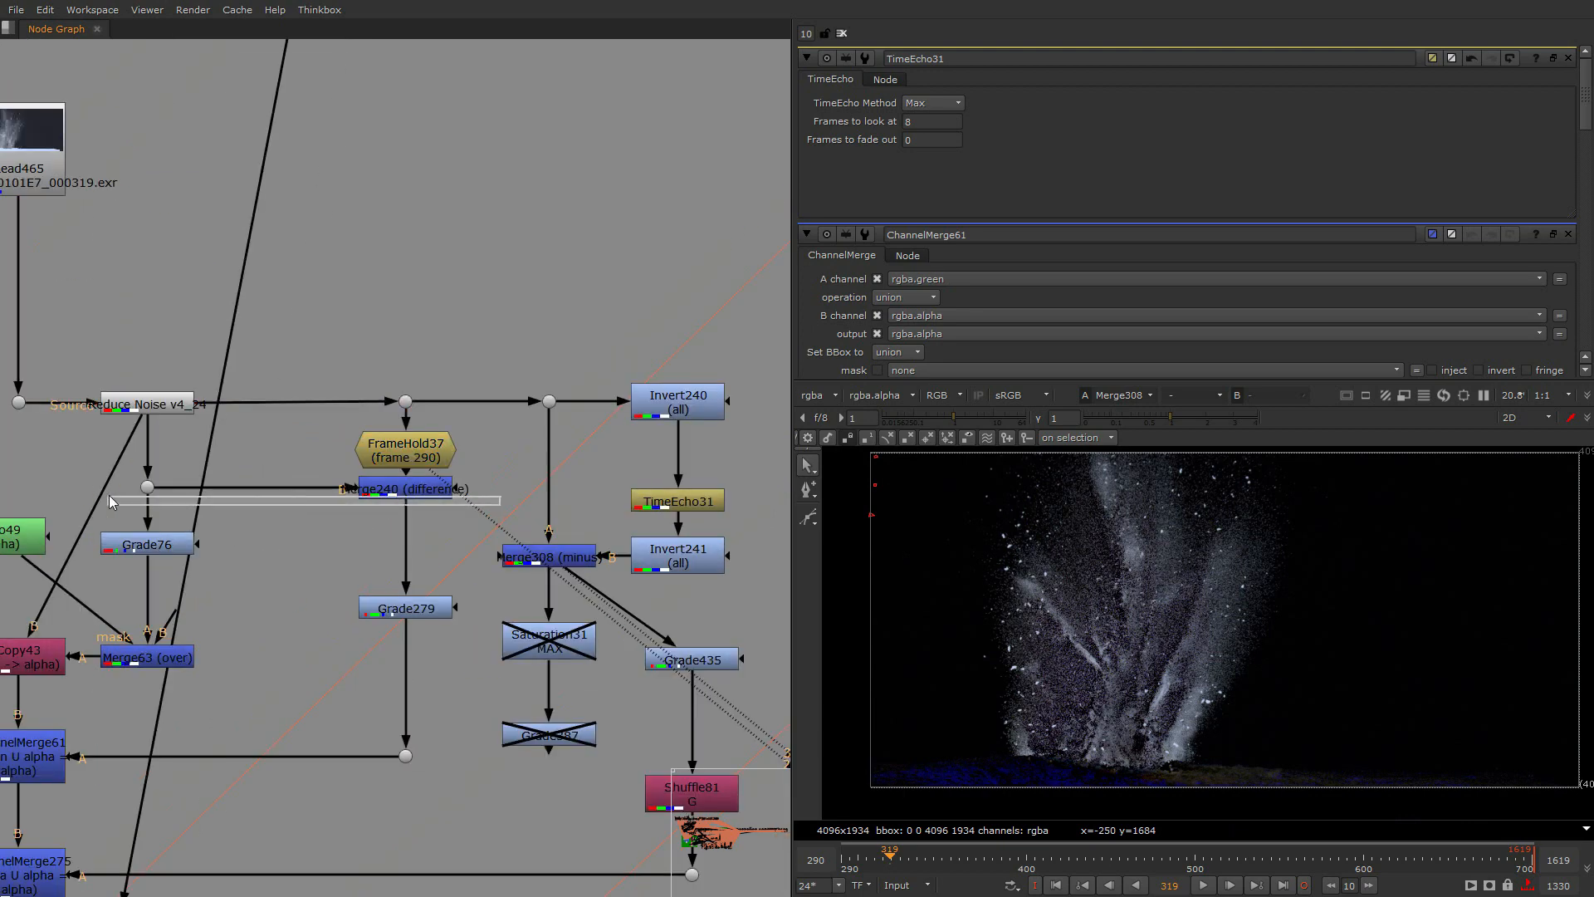
drag(410, 490, 409, 504)
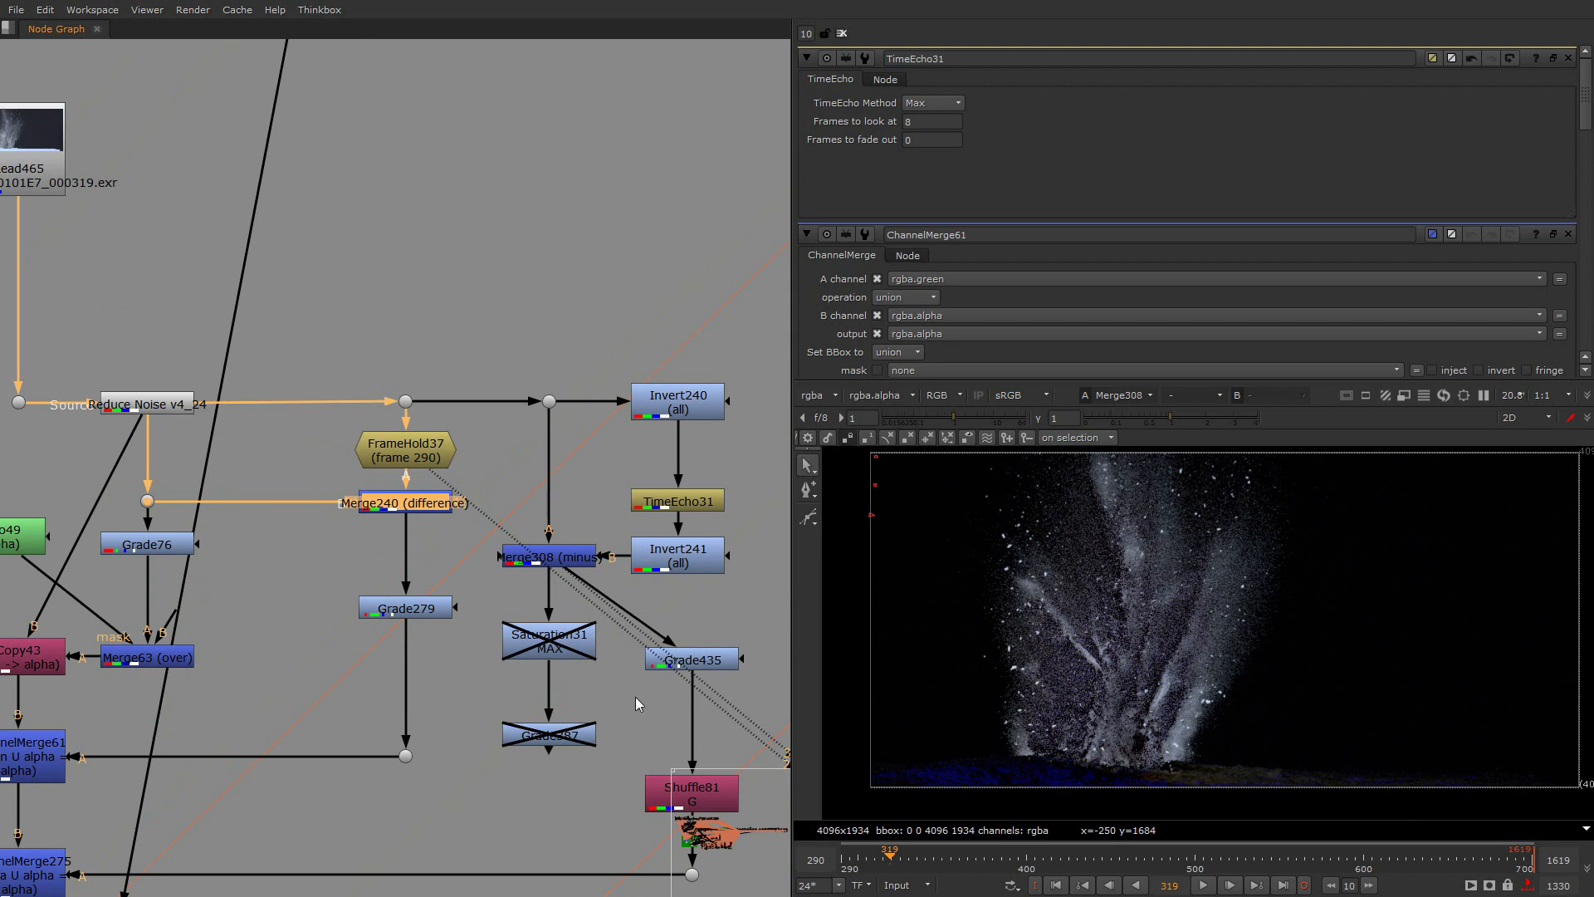
View ChannelMerge275's output at frame 319 and inspect the Grade415, Crop147 and Write239 nodes below it
key(2)
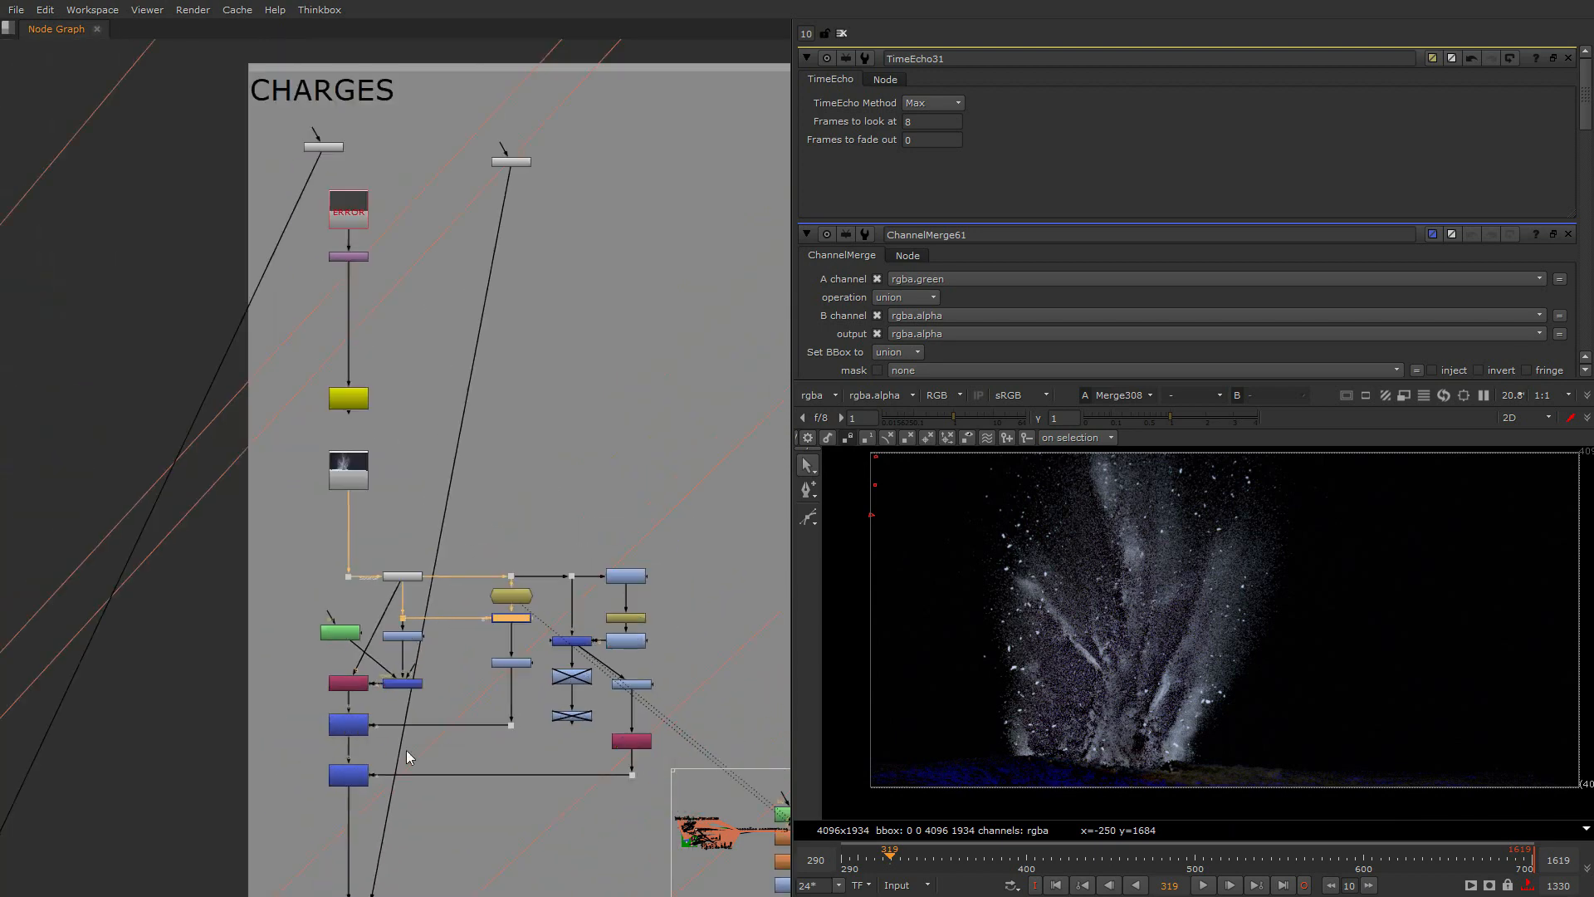
middle_drag(555, 704, 463, 590)
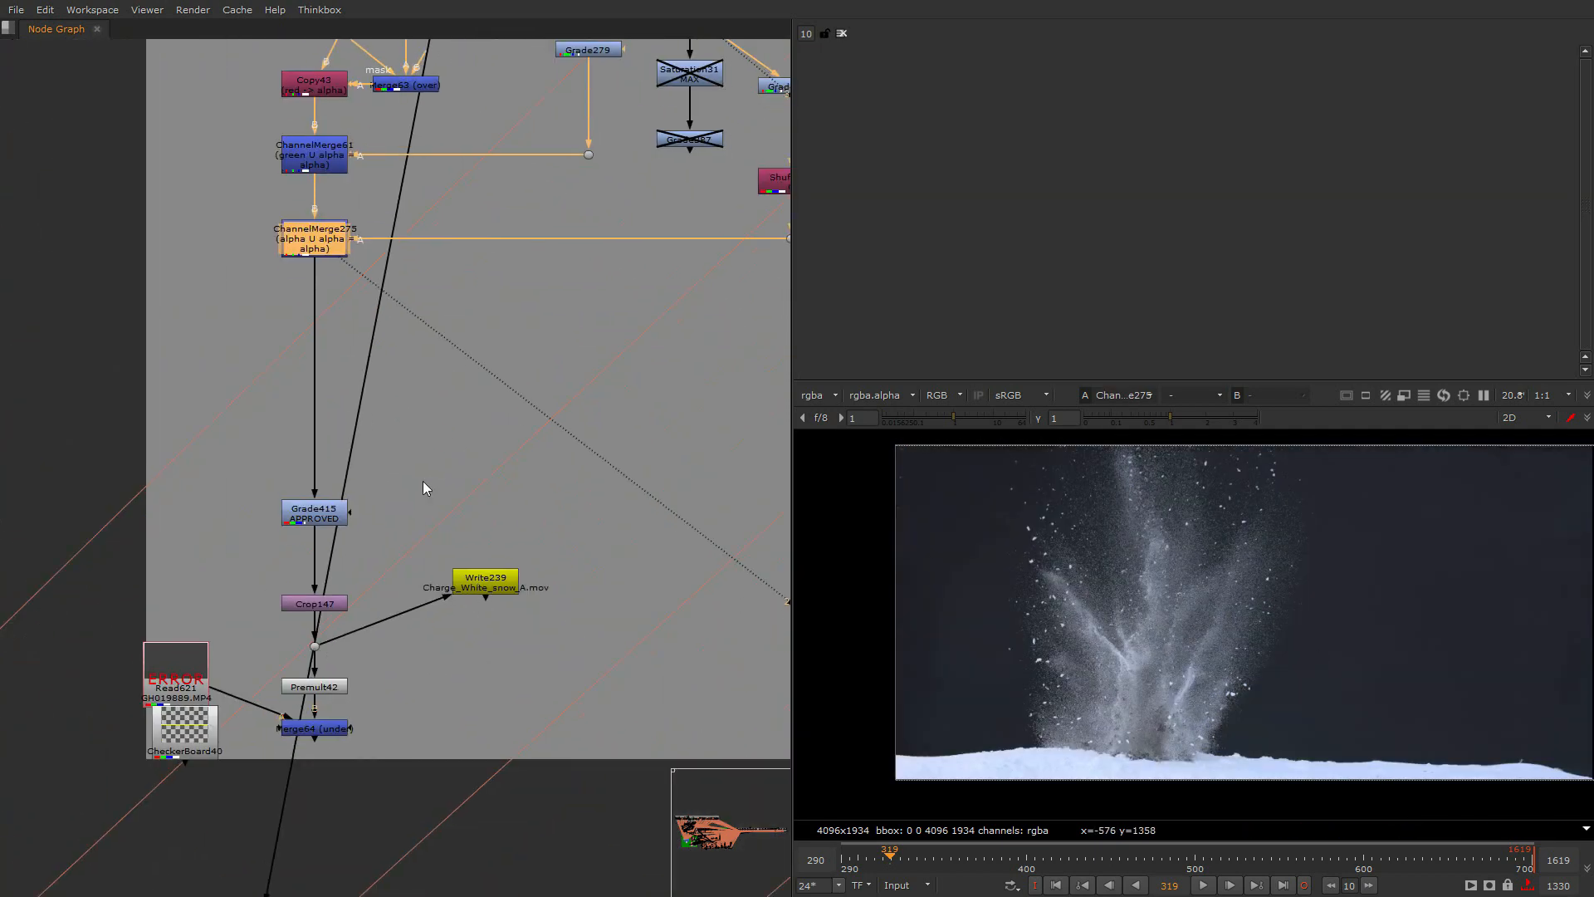
Disable the nodes from Grade415 downward, rewire Write239 to take its input from ChannelMerge275 and display it
drag(424, 481, 100, 757)
key(d)
drag(339, 652, 316, 245)
drag(473, 586, 496, 588)
key(1)
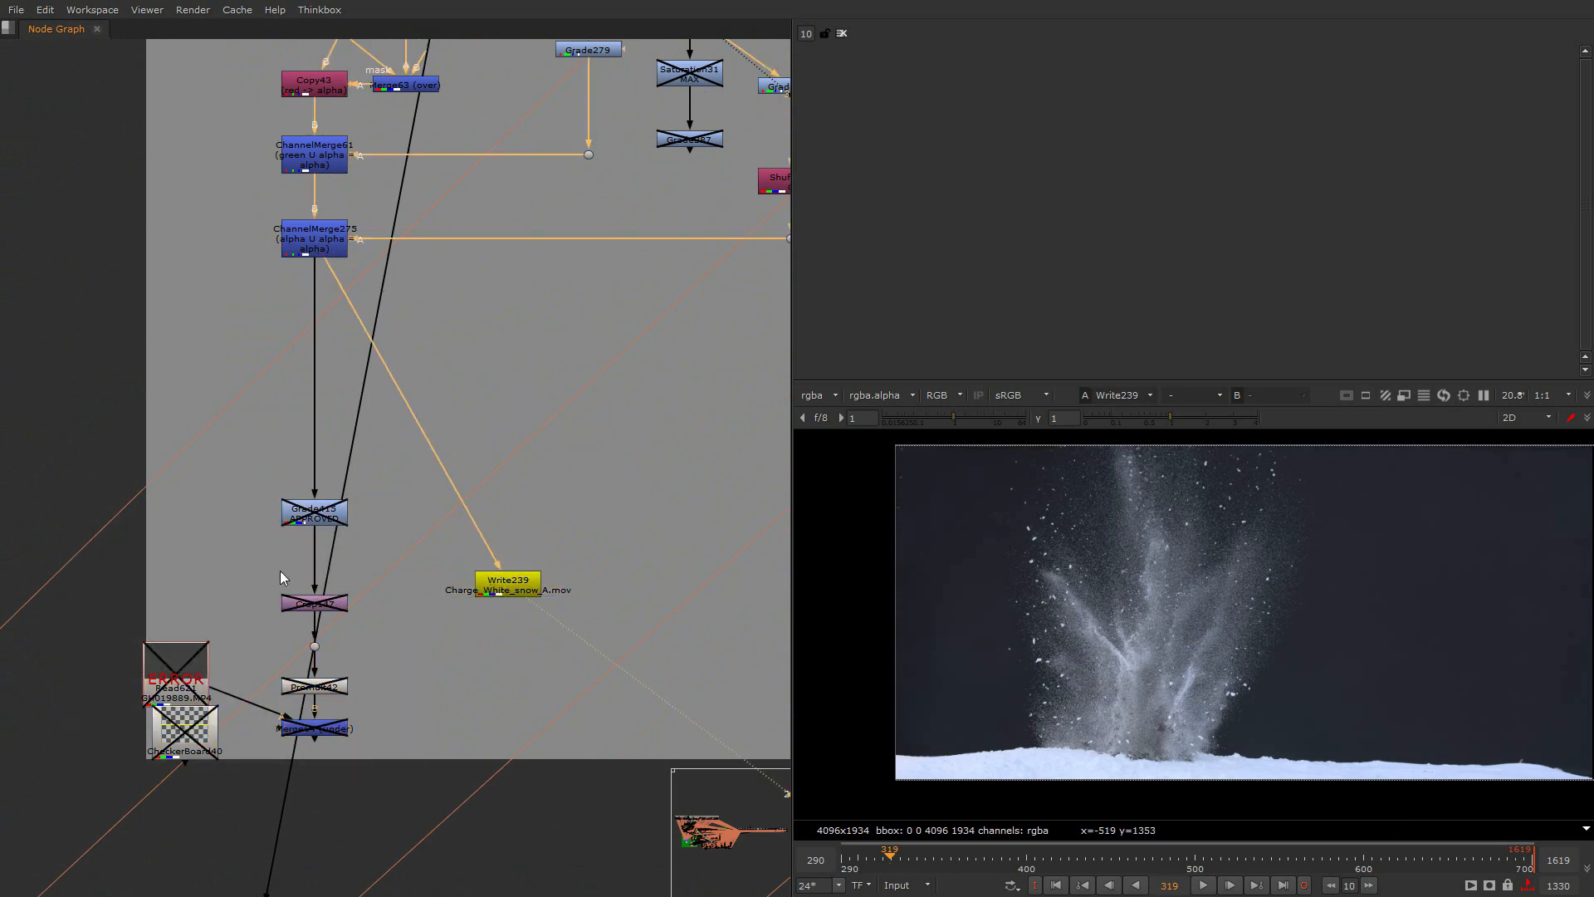
Re-enable Grade415, open its settings and display the graded snow burst in the viewer
double_click(295, 517)
key(d)
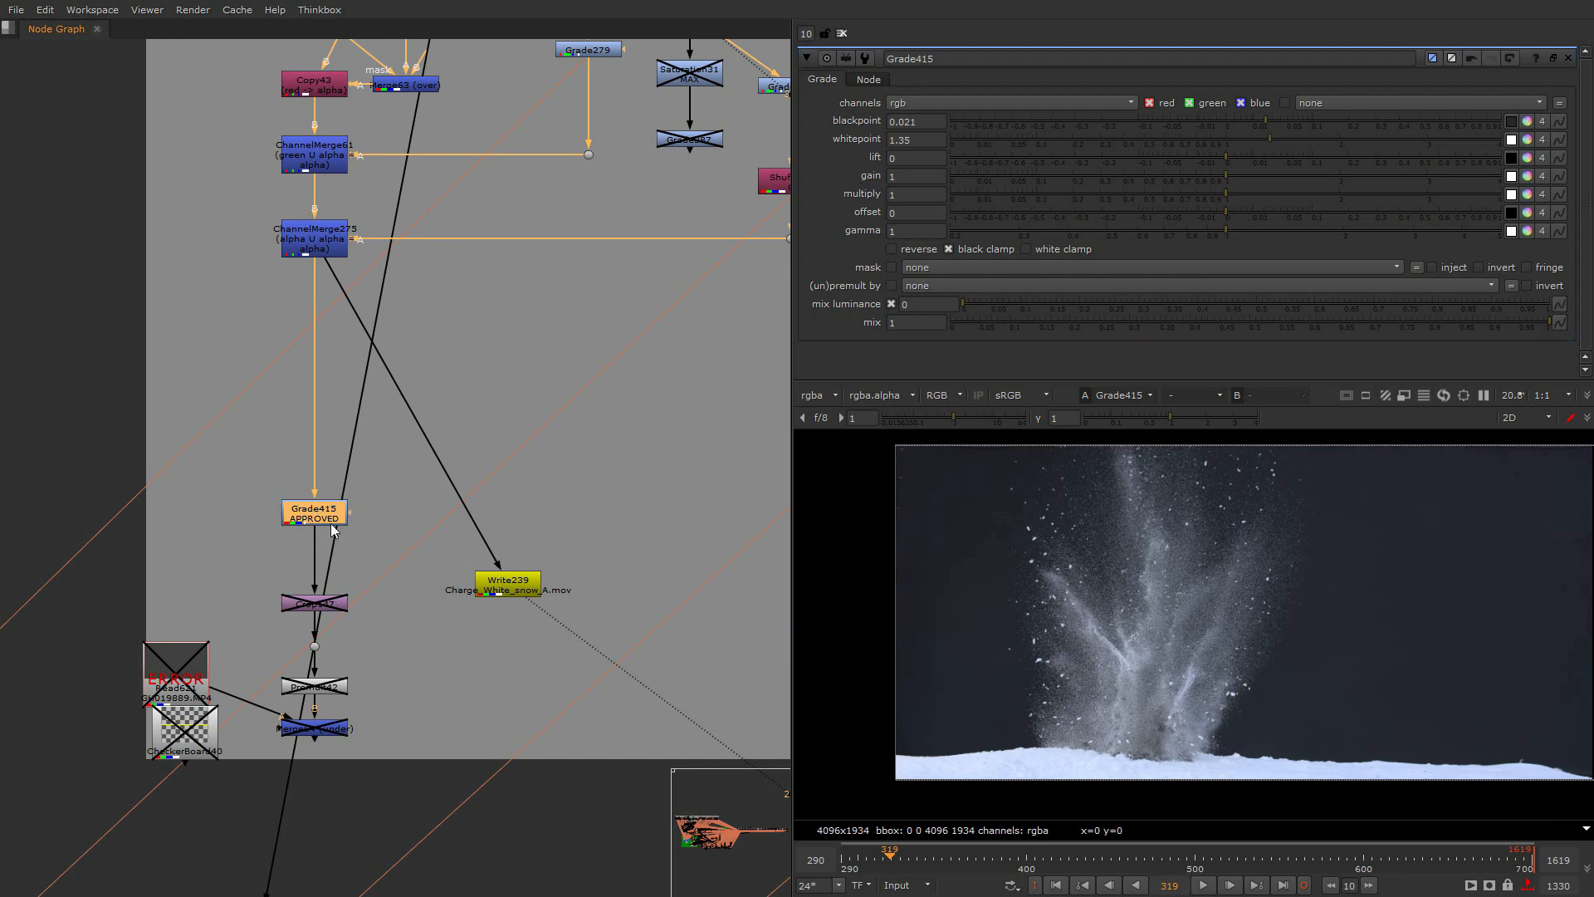
key(1)
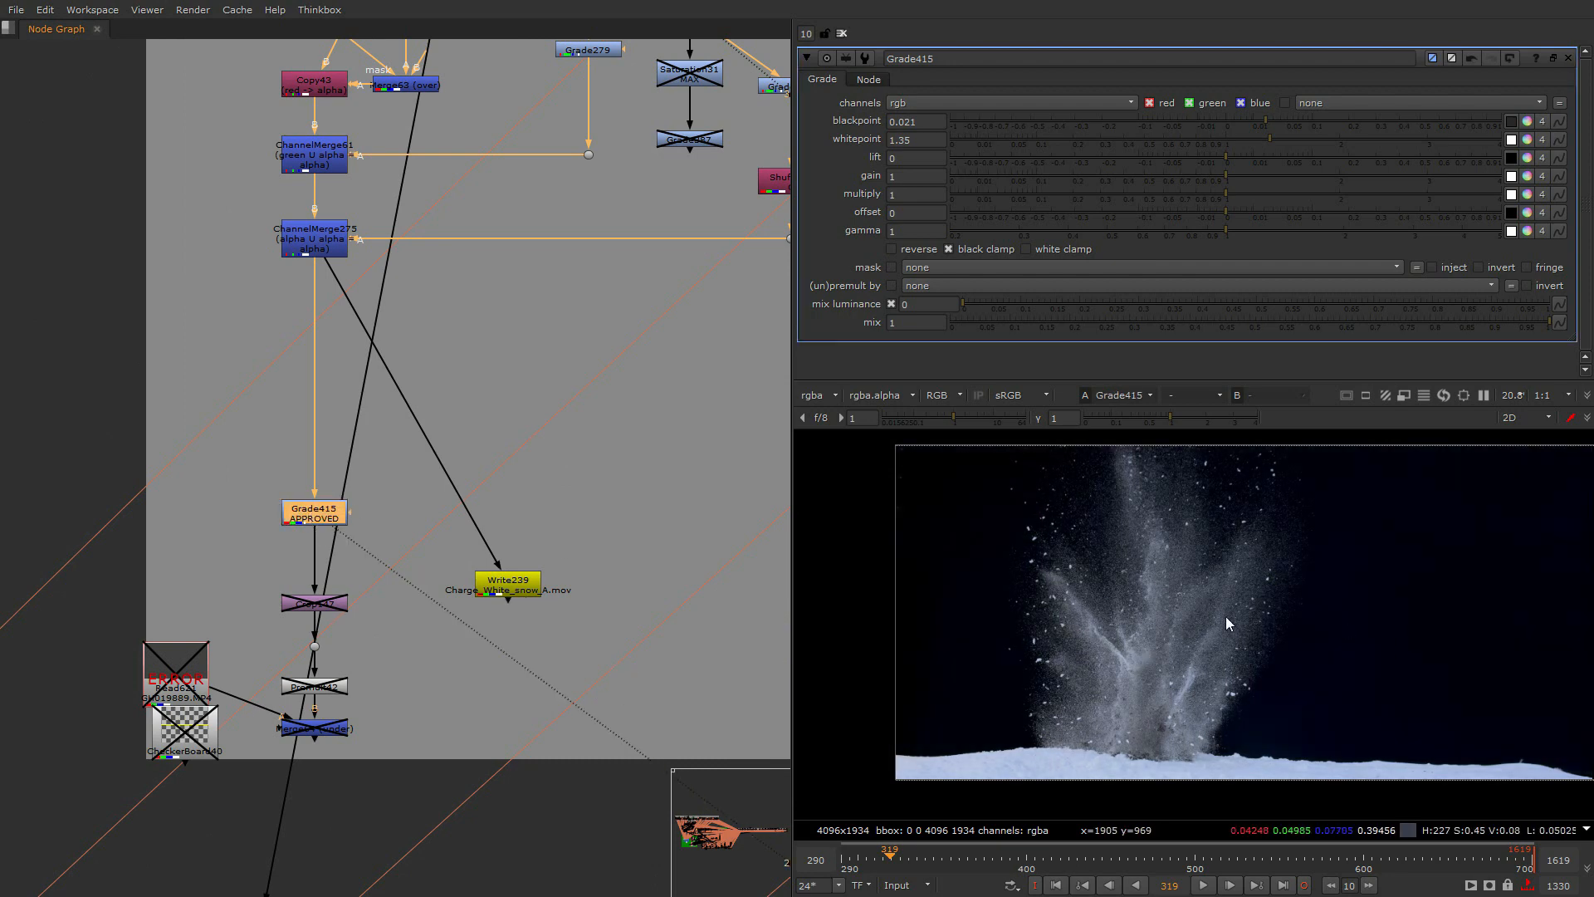
scroll(963, 647, up, 2)
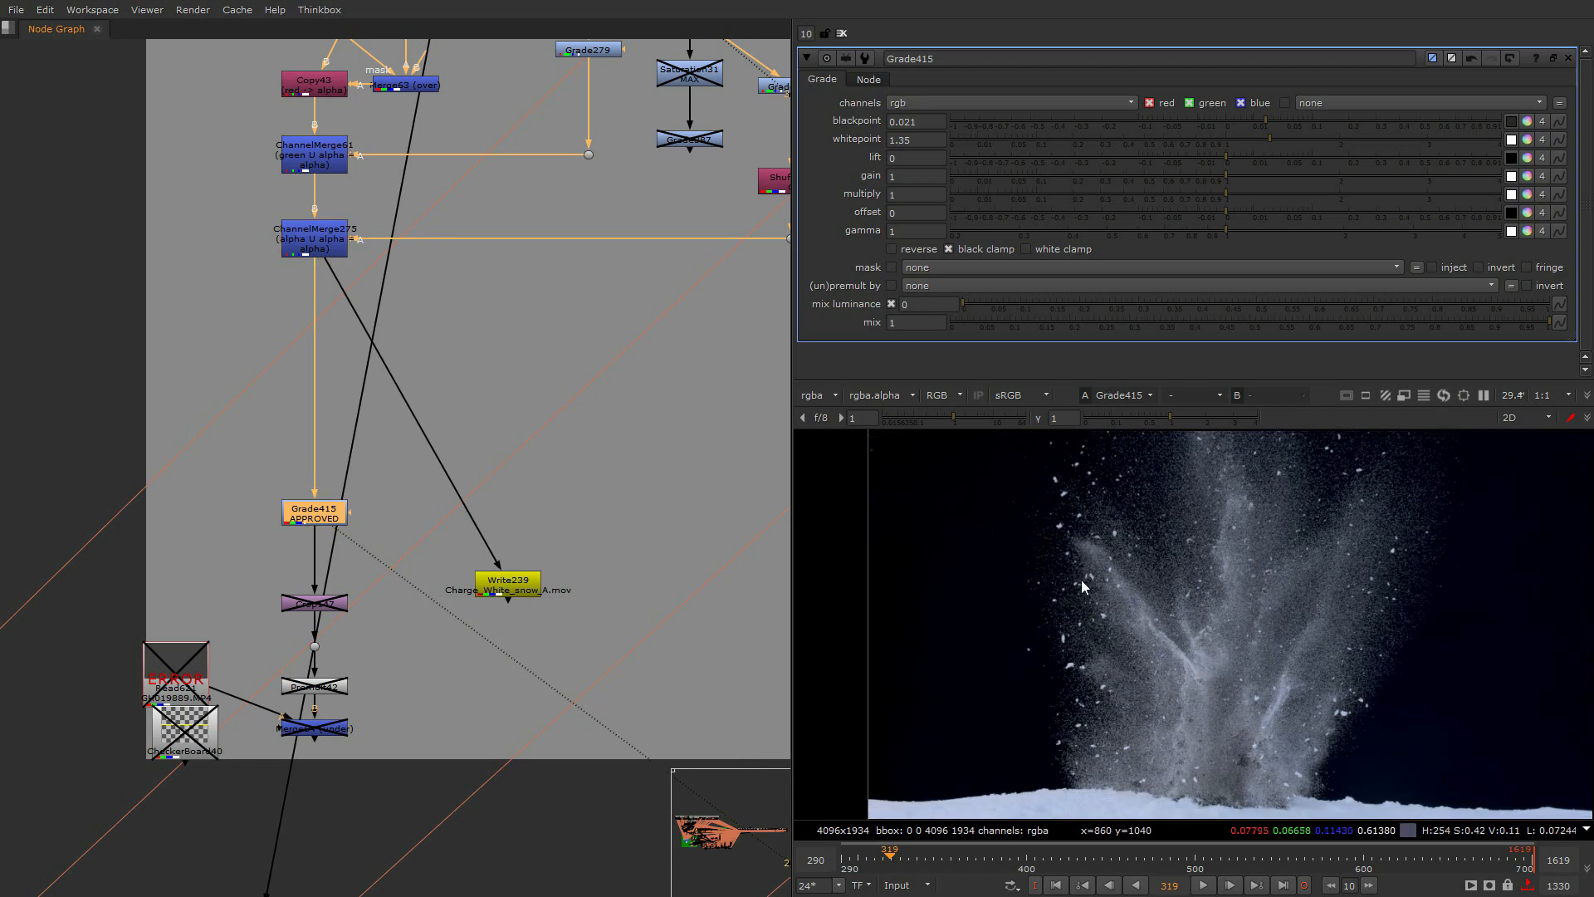
Place Write239 beside the dot above the disabled Grade415 and check its alpha channel up to frame 478
drag(388, 458, 213, 532)
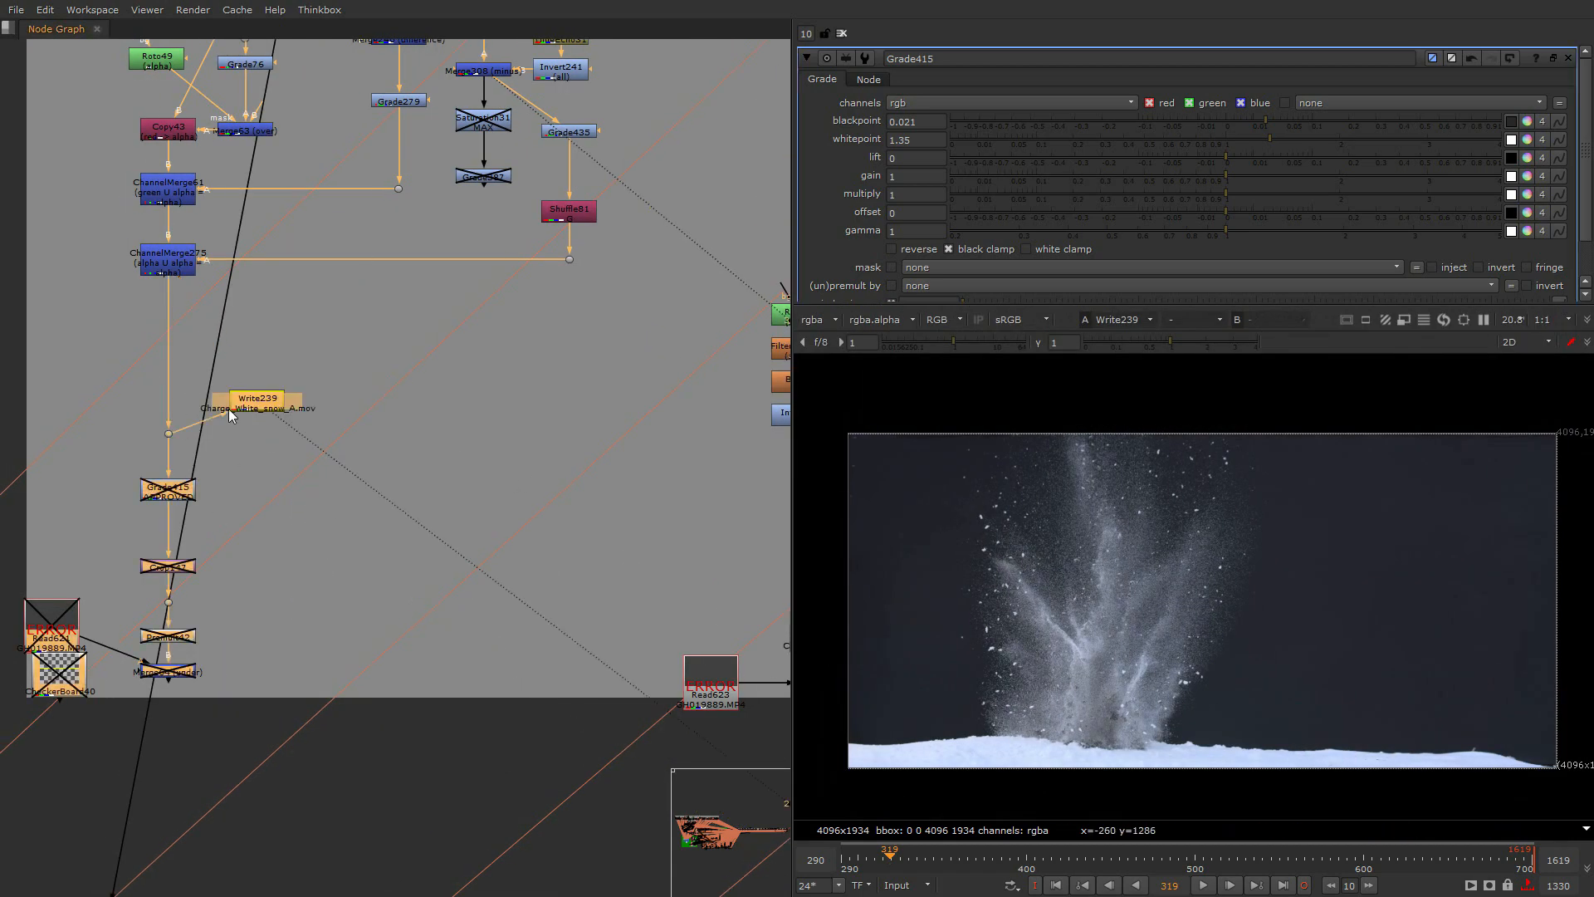
drag(229, 415, 238, 426)
key(a)
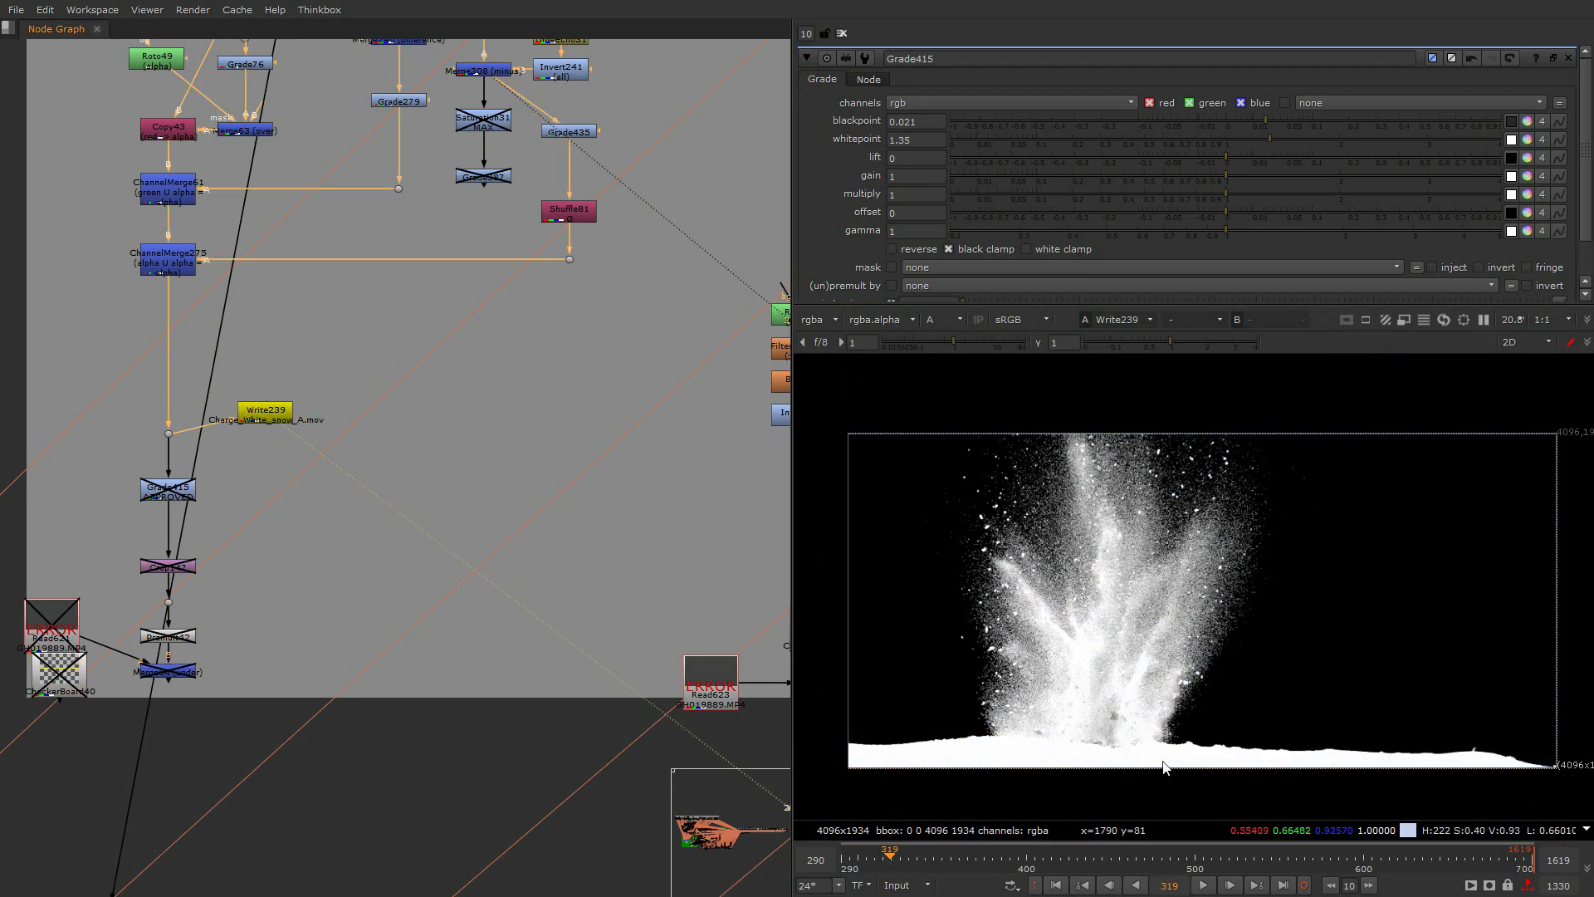
drag(1017, 857, 1157, 858)
Display the ChannelMerge71 node of the neighbouring charge setup in the viewer and open its settings
scroll(401, 680, down, 5)
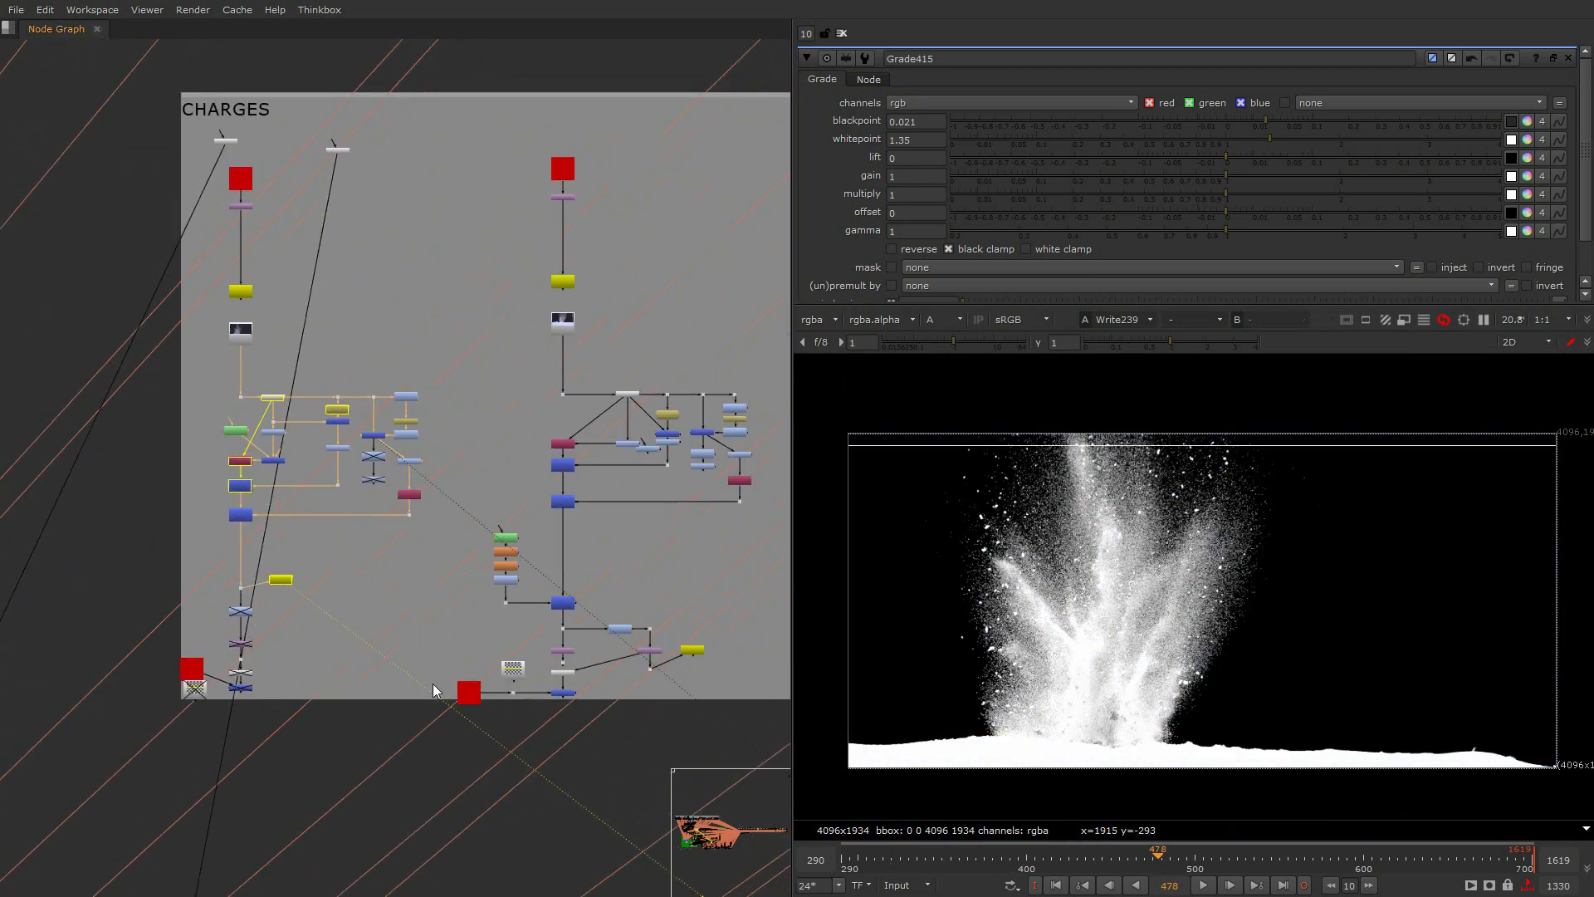
scroll(385, 598, up, 6)
middle_drag(386, 598, 168, 657)
scroll(517, 689, down, 2)
scroll(501, 633, down, 1)
middle_drag(467, 632, 217, 648)
click(287, 685)
key(1)
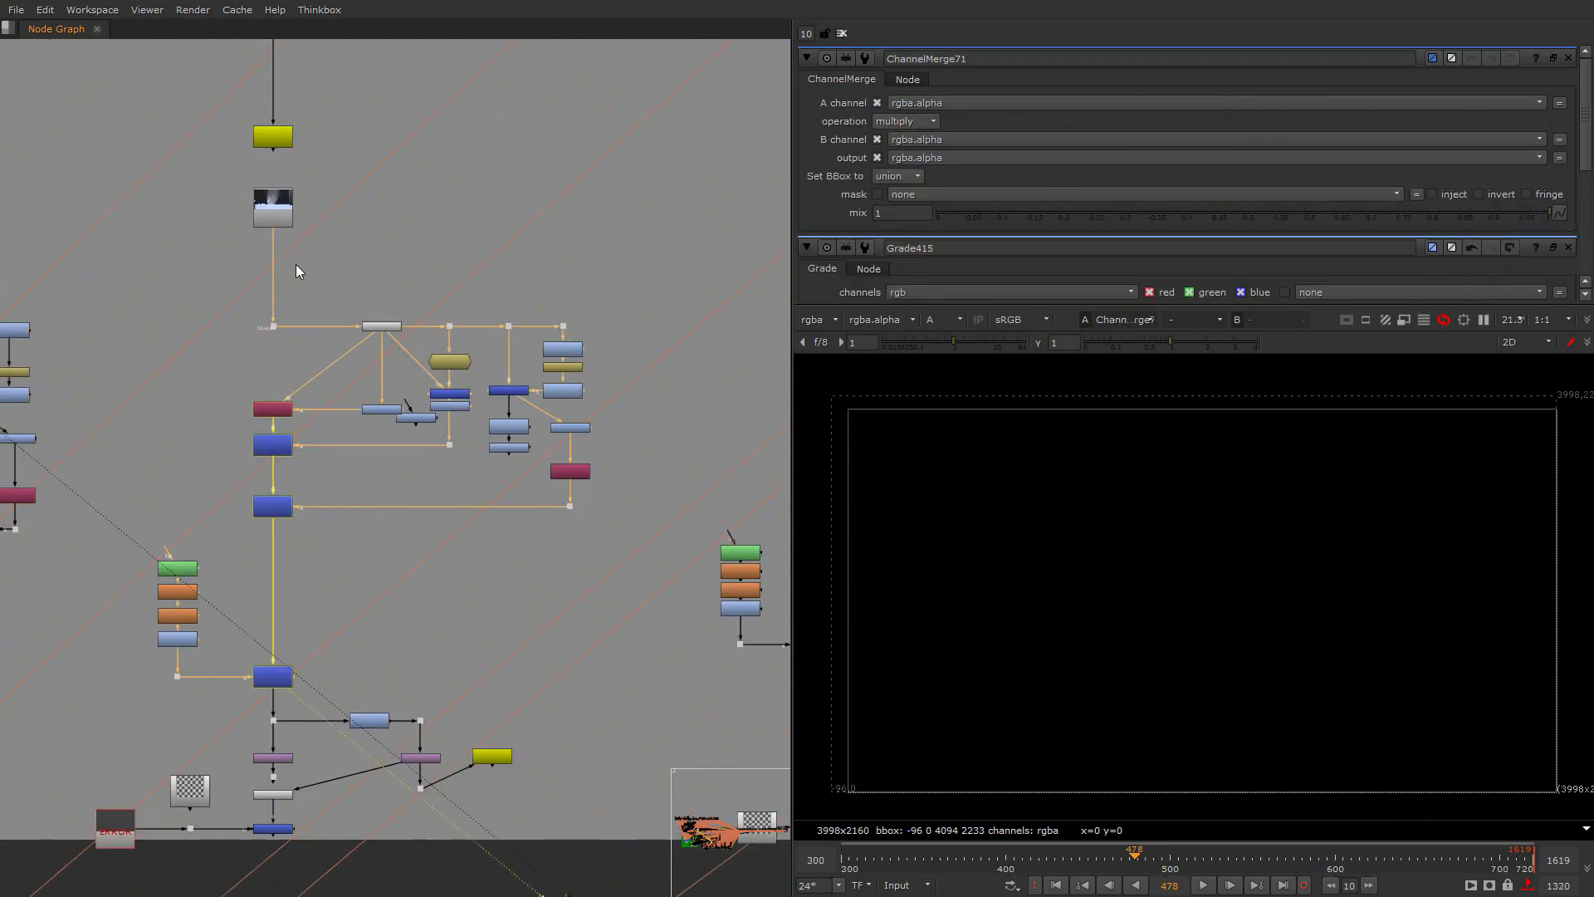
Display the Read466 source plate in colour and review it at frames 415, 386 and 337
click(275, 217)
key(1)
key(a)
middle_drag(1102, 675, 1043, 648)
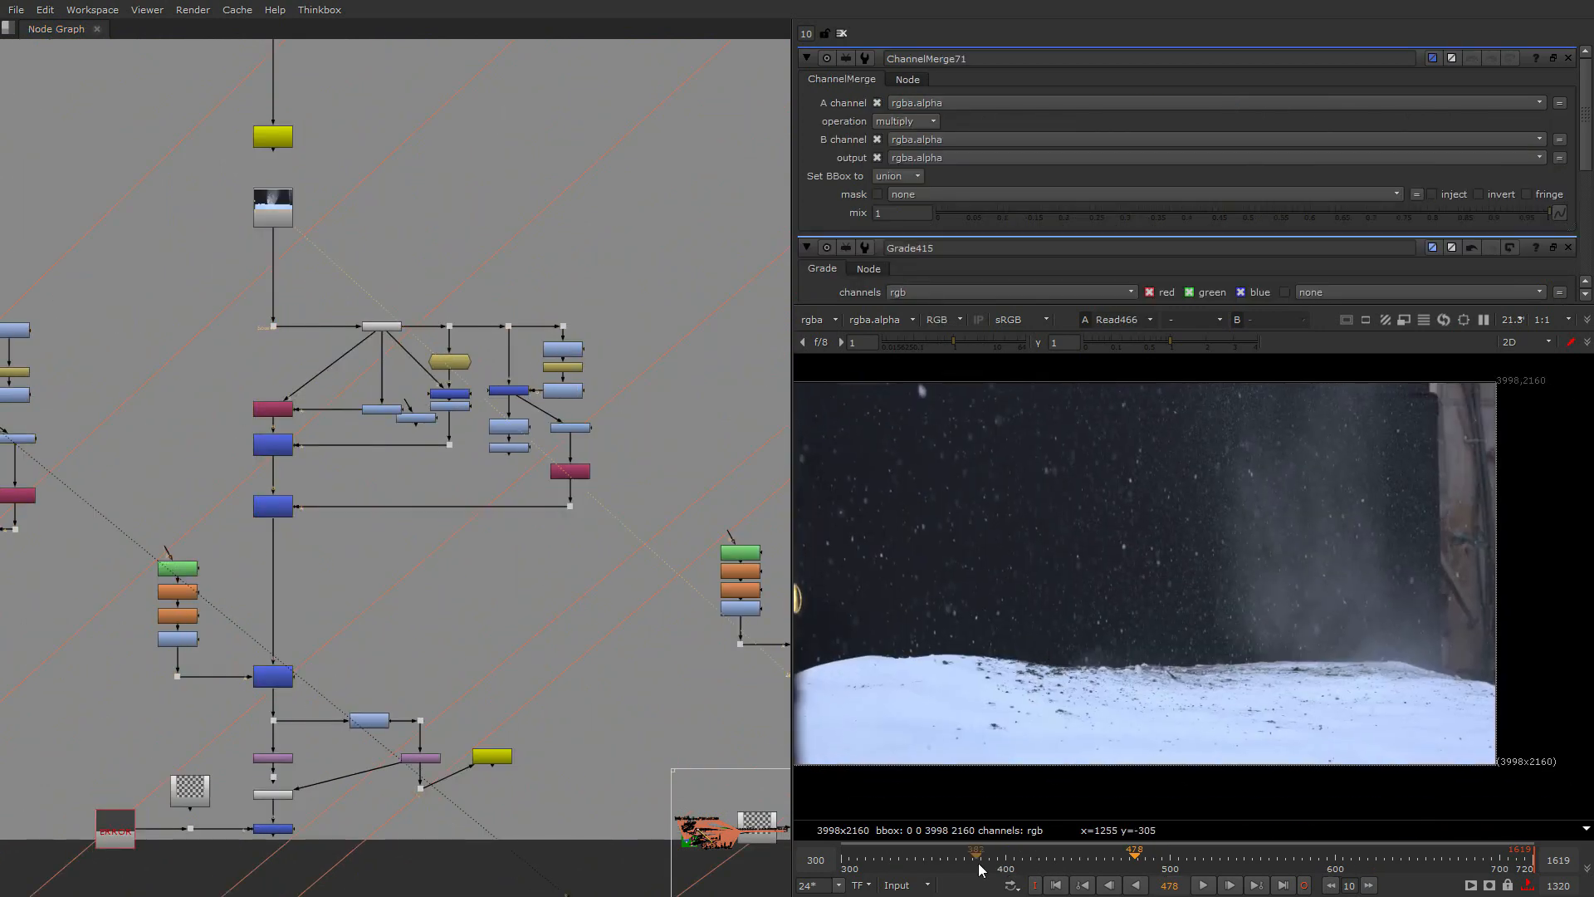
click(1031, 855)
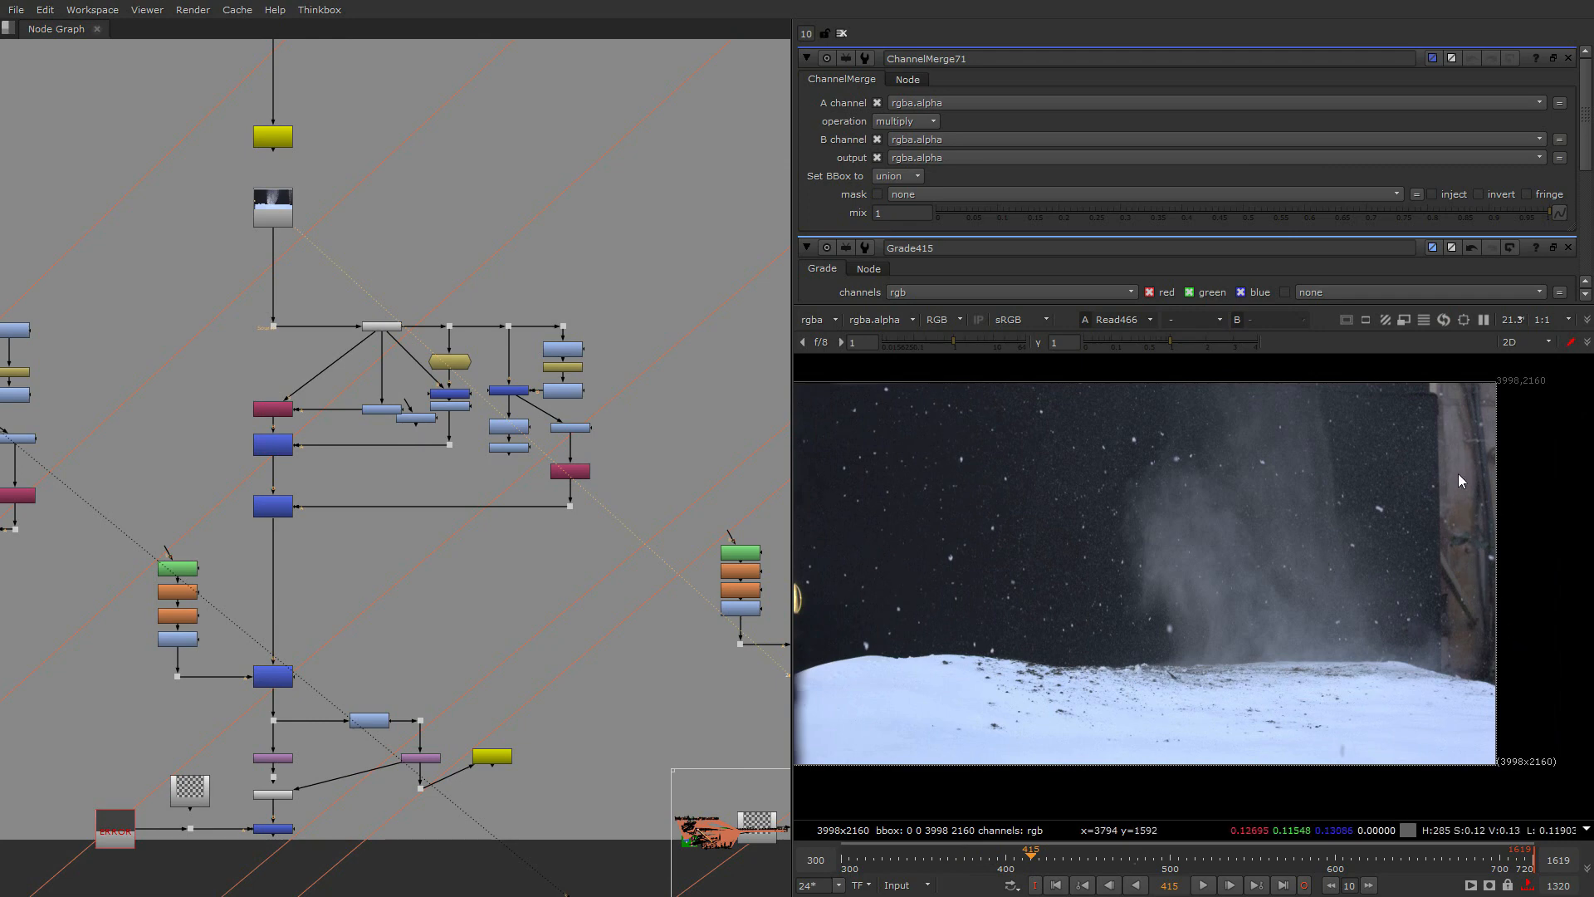
click(982, 857)
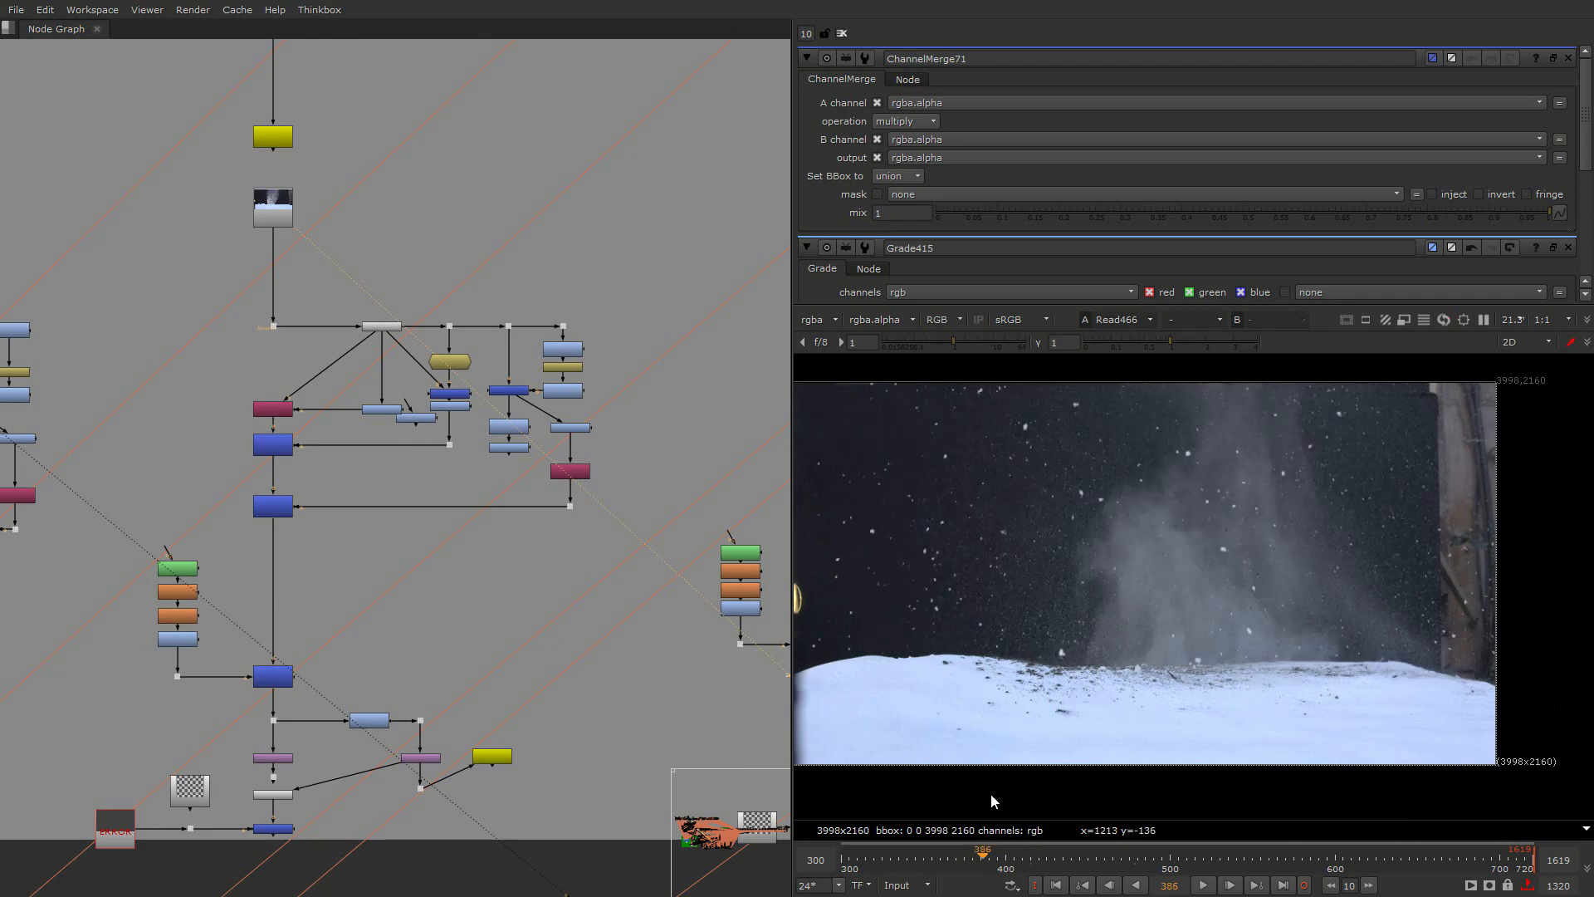
click(901, 857)
Display the Crop144 node in the output branch below the backdrop of the next charge setup
scroll(1203, 696, down, 1)
scroll(169, 270, up, 1)
middle_drag(169, 270, 460, 365)
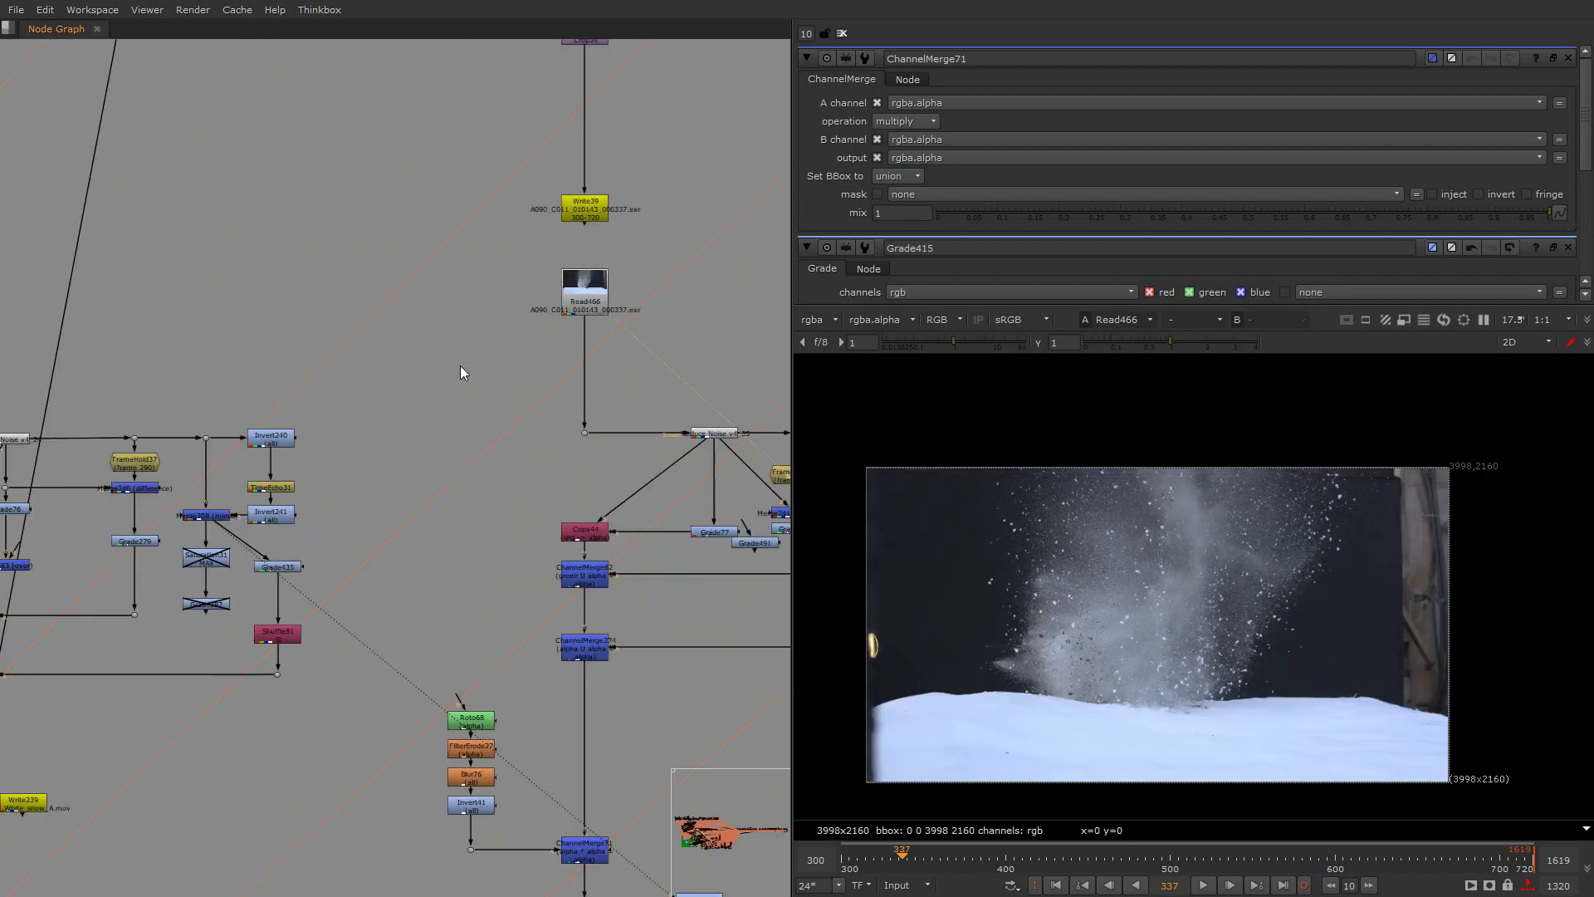
scroll(297, 584, down, 1)
middle_drag(387, 589, 650, 399)
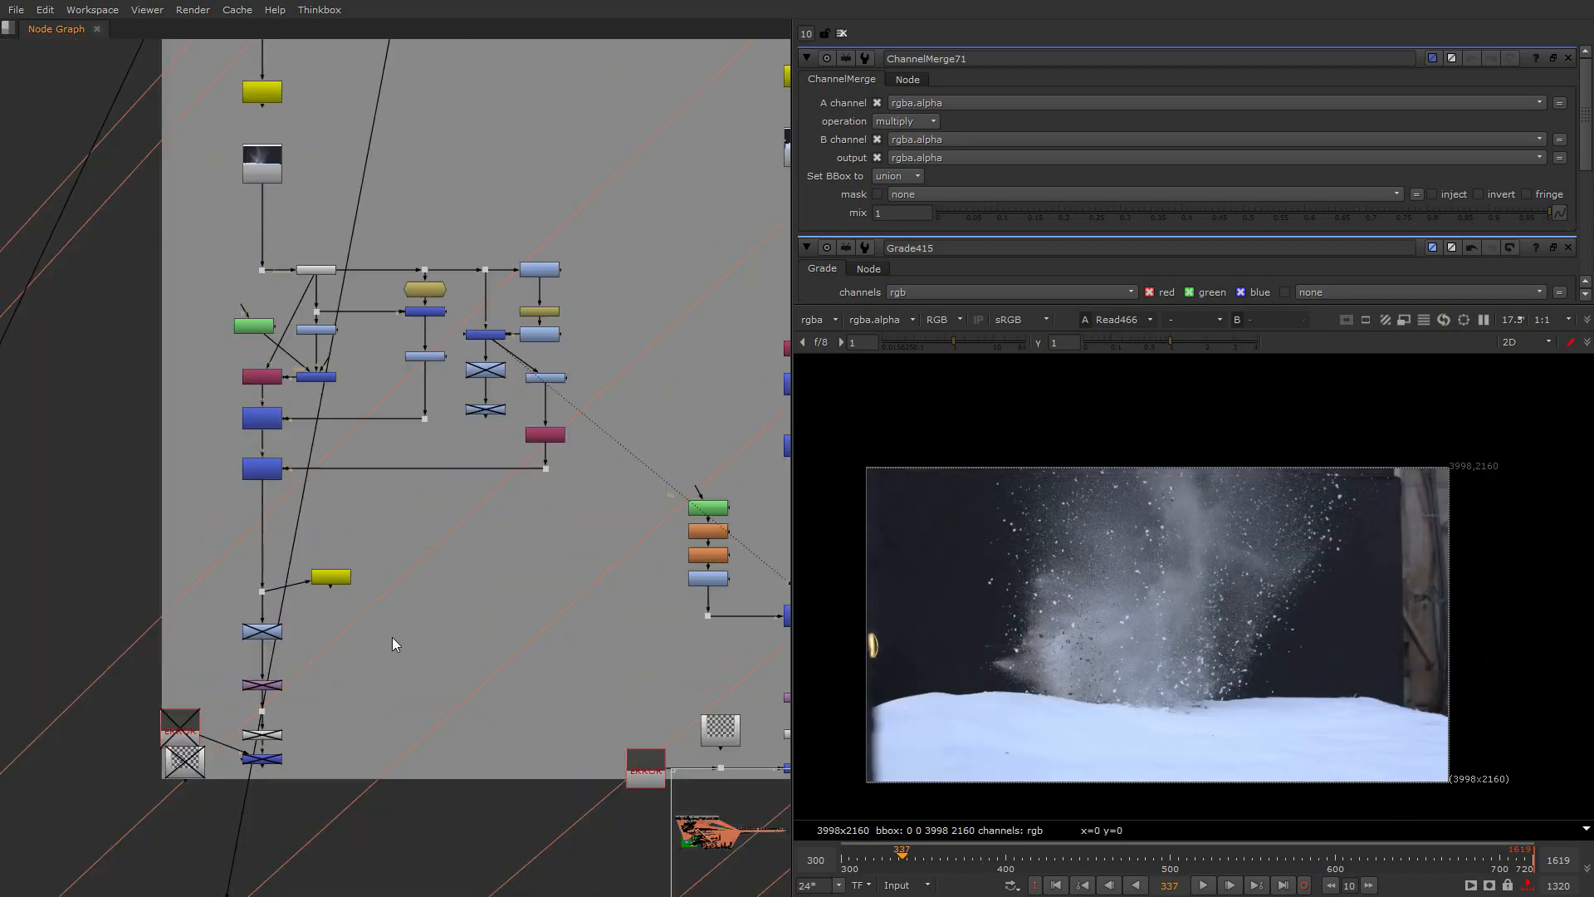
scroll(311, 599, down, 8)
scroll(422, 640, up, 1)
middle_drag(422, 641, 259, 579)
scroll(428, 653, up, 5)
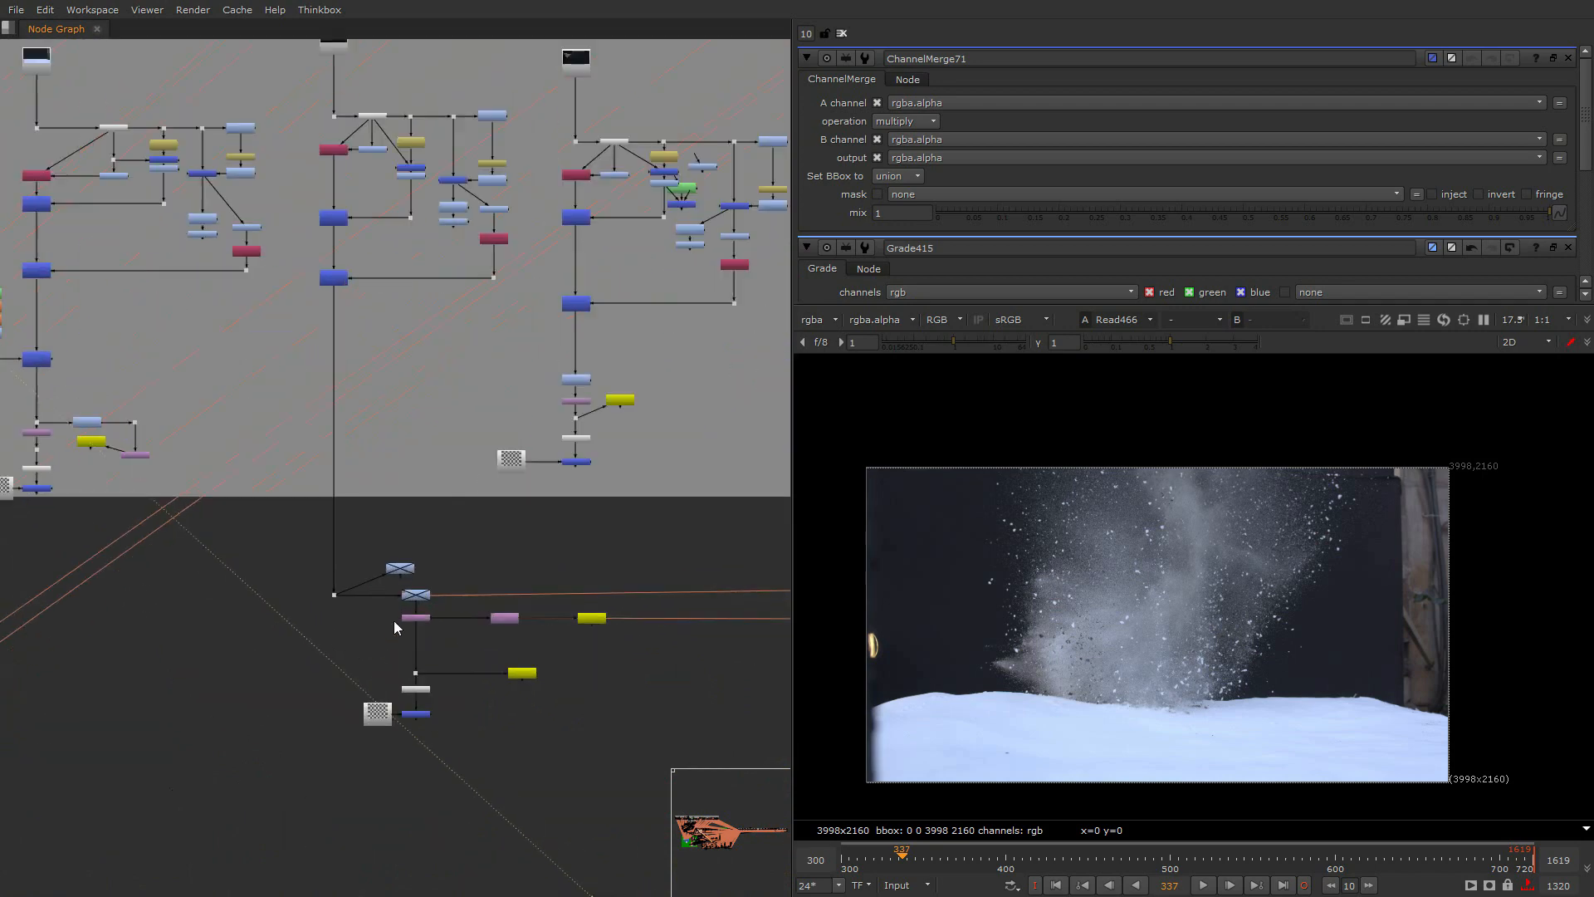
scroll(394, 620, up, 2)
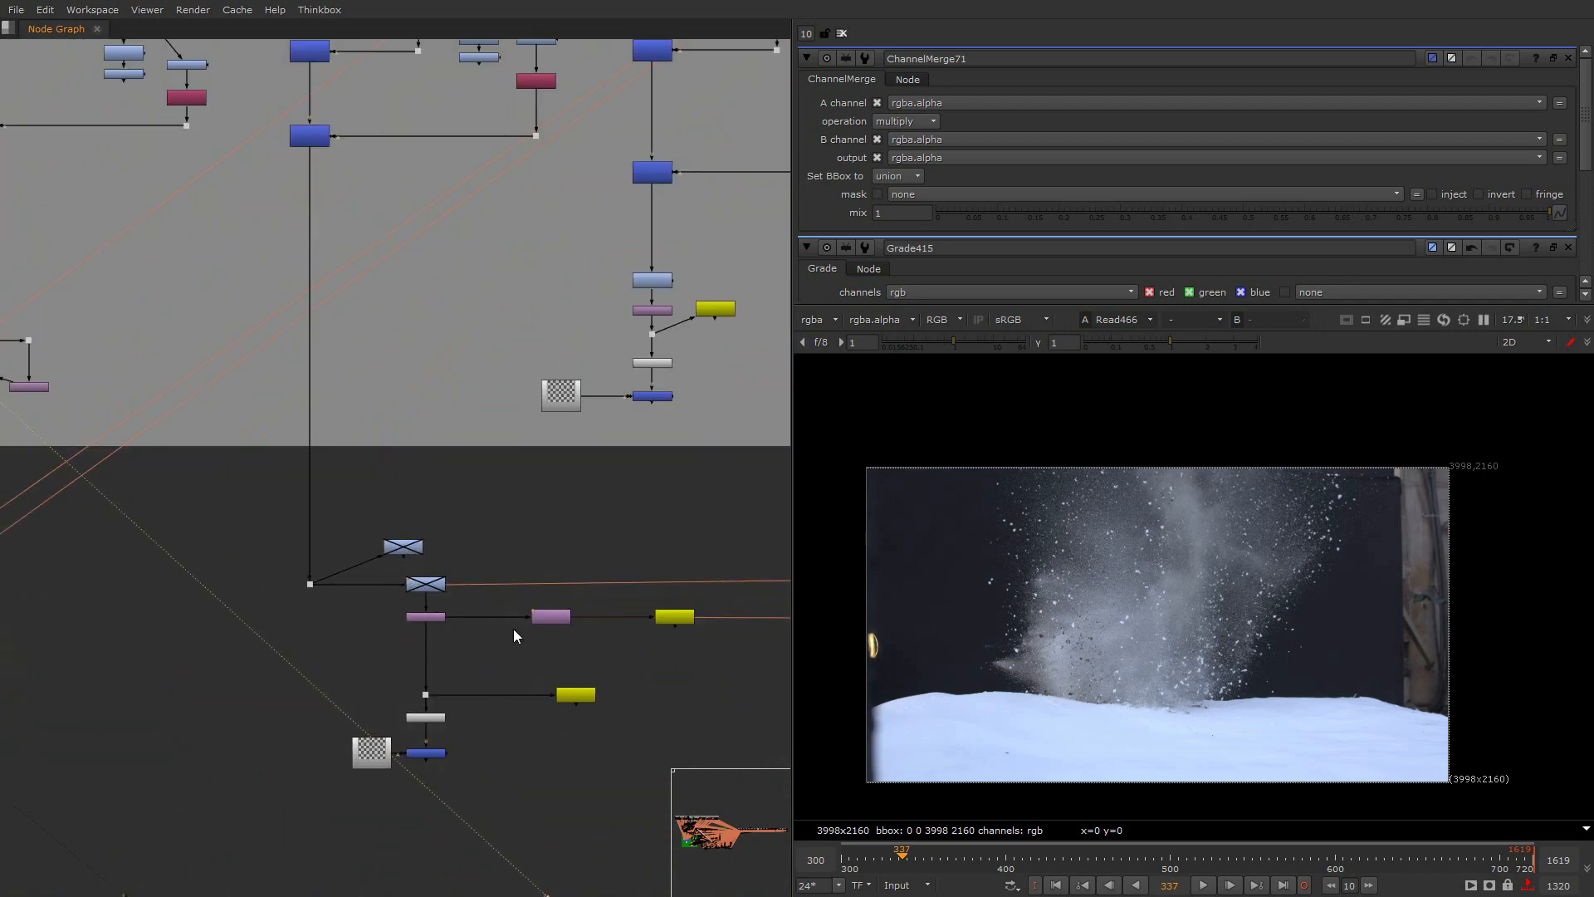
key(1)
Display the Read468 source plate and scrub through it, reviewing frames 577 and 530
scroll(337, 440, down, 1)
middle_drag(772, 309, 432, 326)
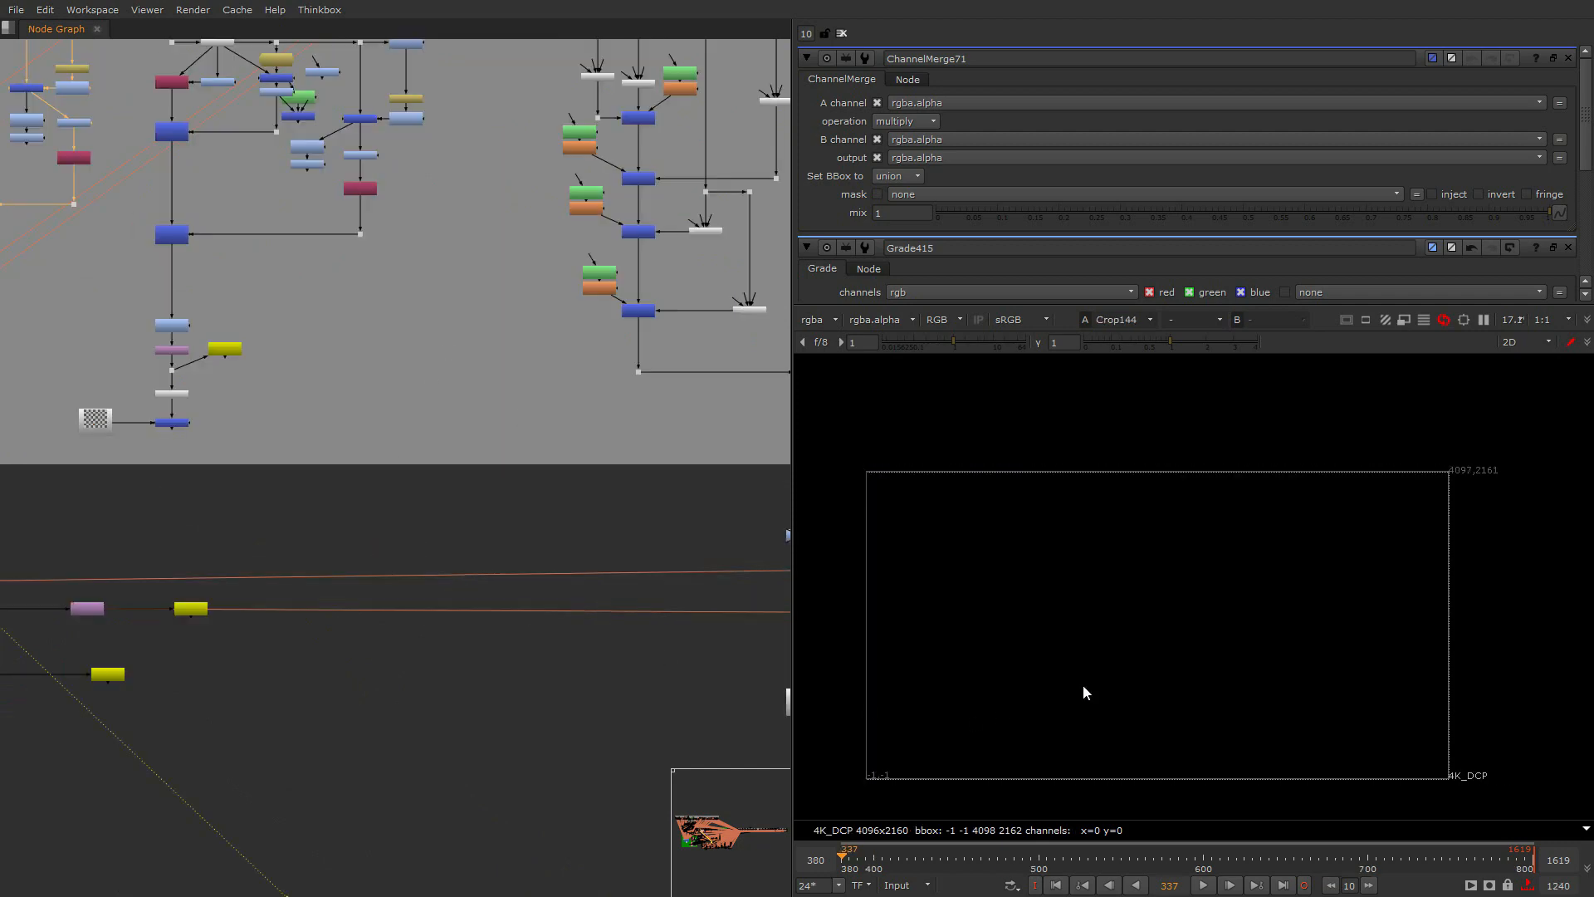
middle_drag(654, 535, 1085, 692)
scroll(393, 615, down, 3)
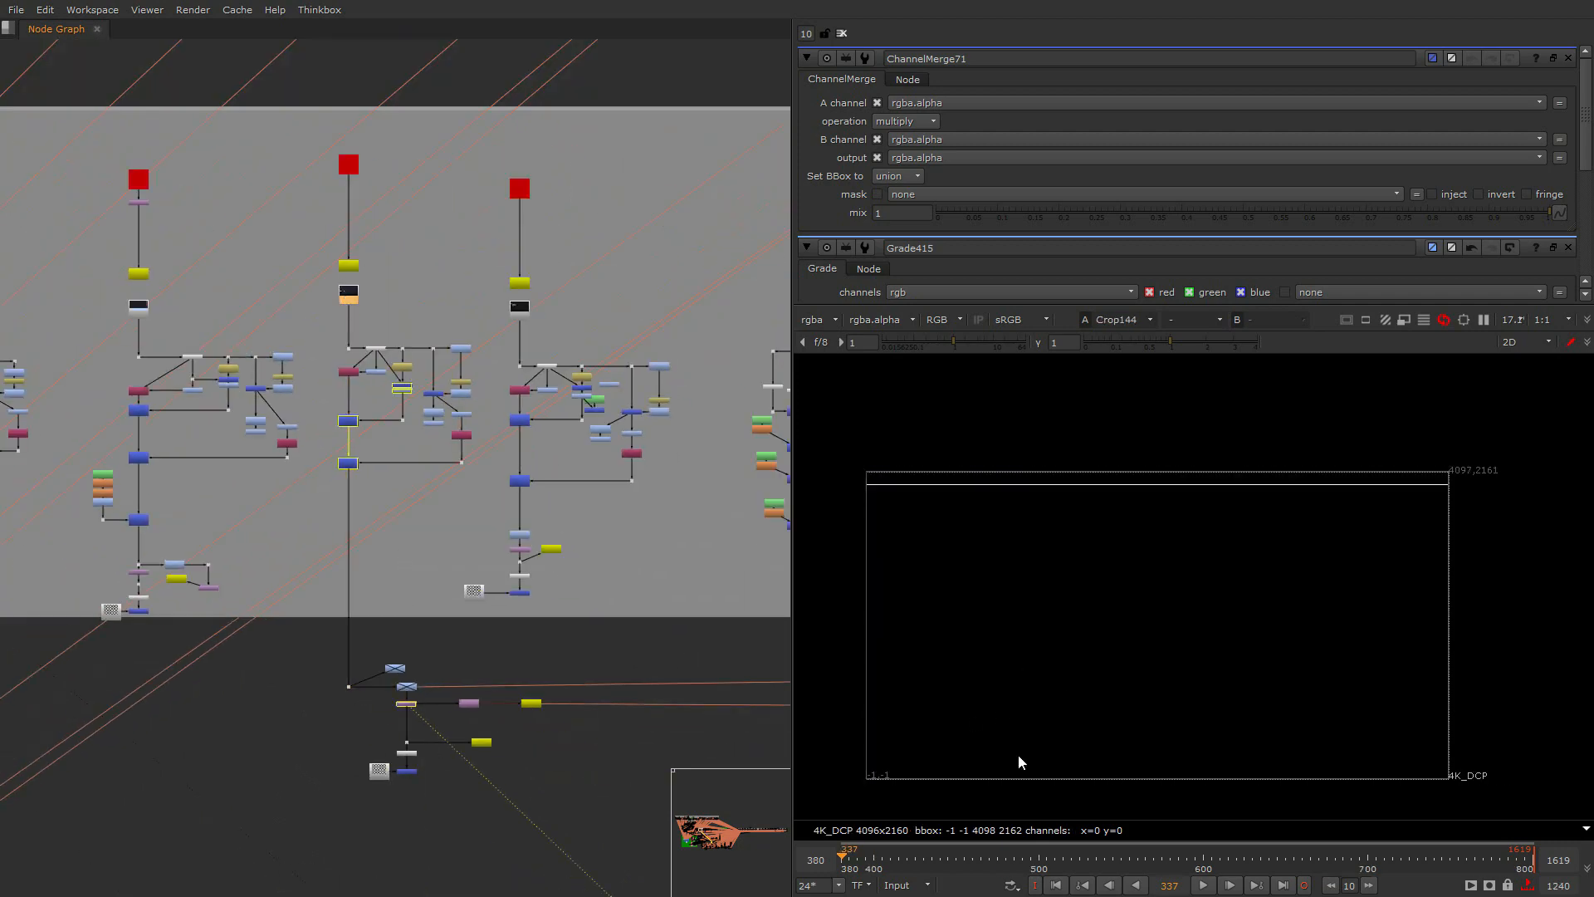
key(1)
drag(1105, 855, 1166, 855)
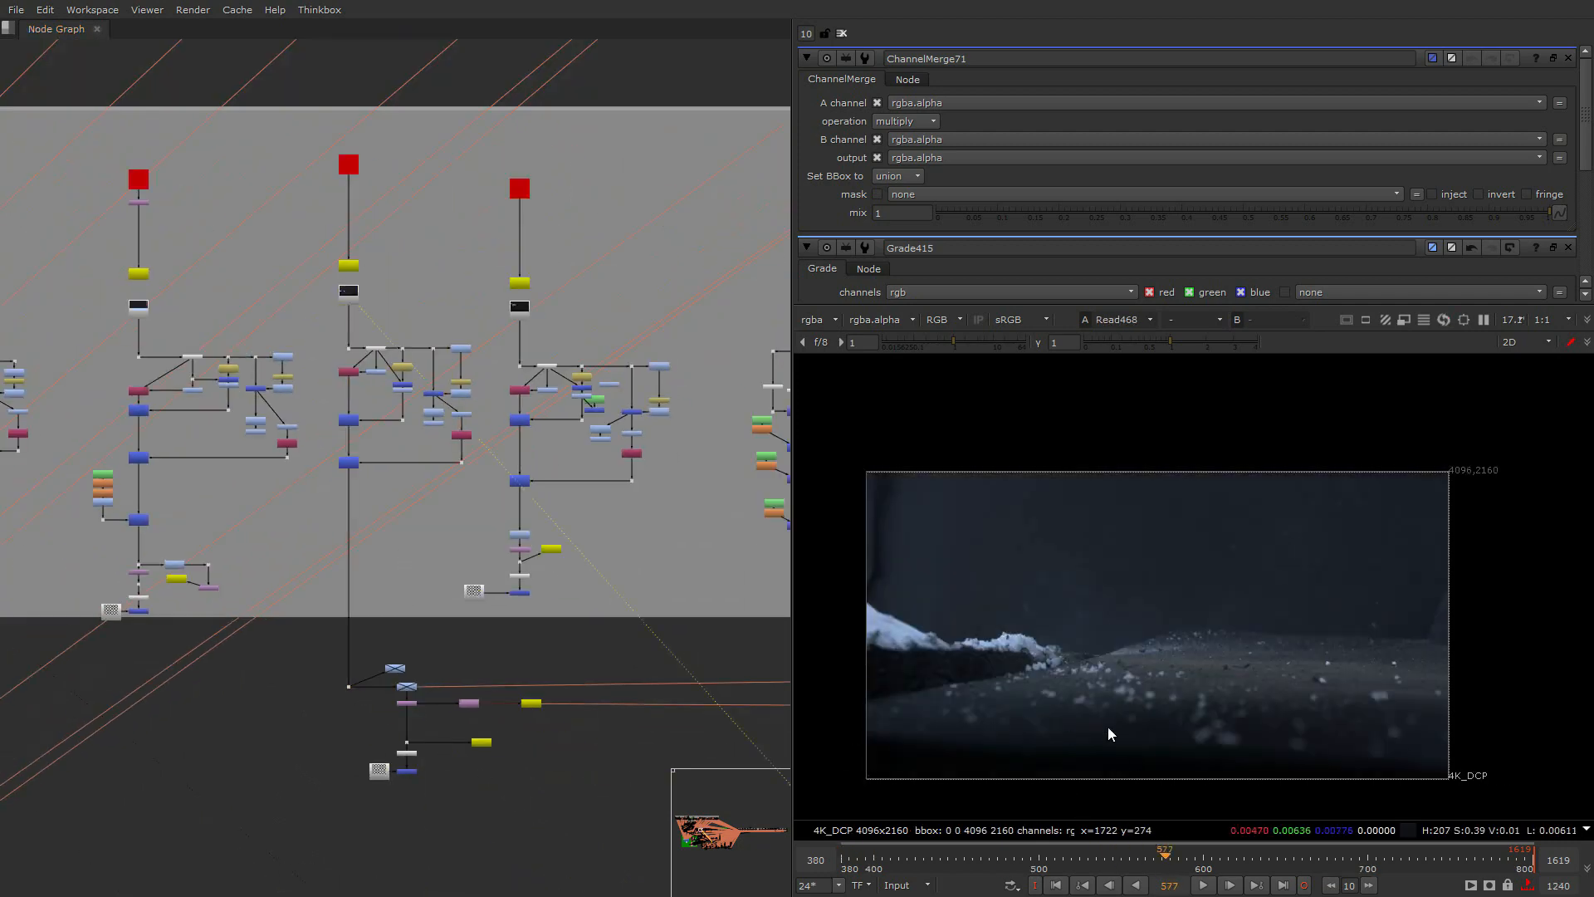
click(1018, 855)
click(1089, 863)
Display the Read472 charge plate and scrub it to frame 324 to inspect the burst
scroll(365, 221, up, 3)
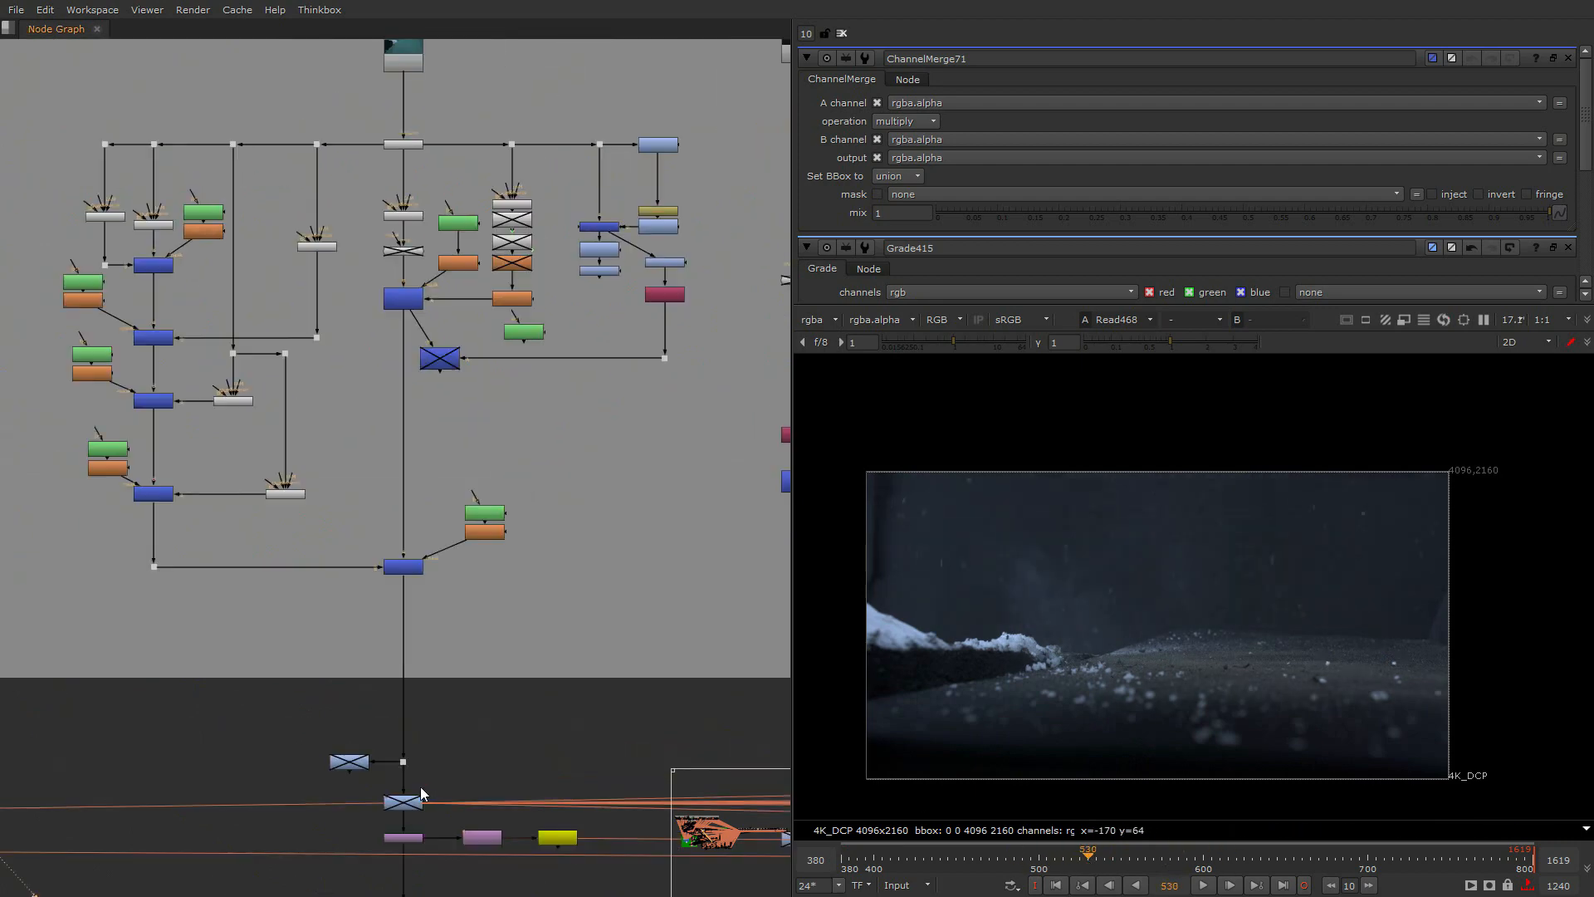
middle_drag(605, 682, 189, 412)
scroll(190, 412, down, 2)
scroll(591, 597, down, 2)
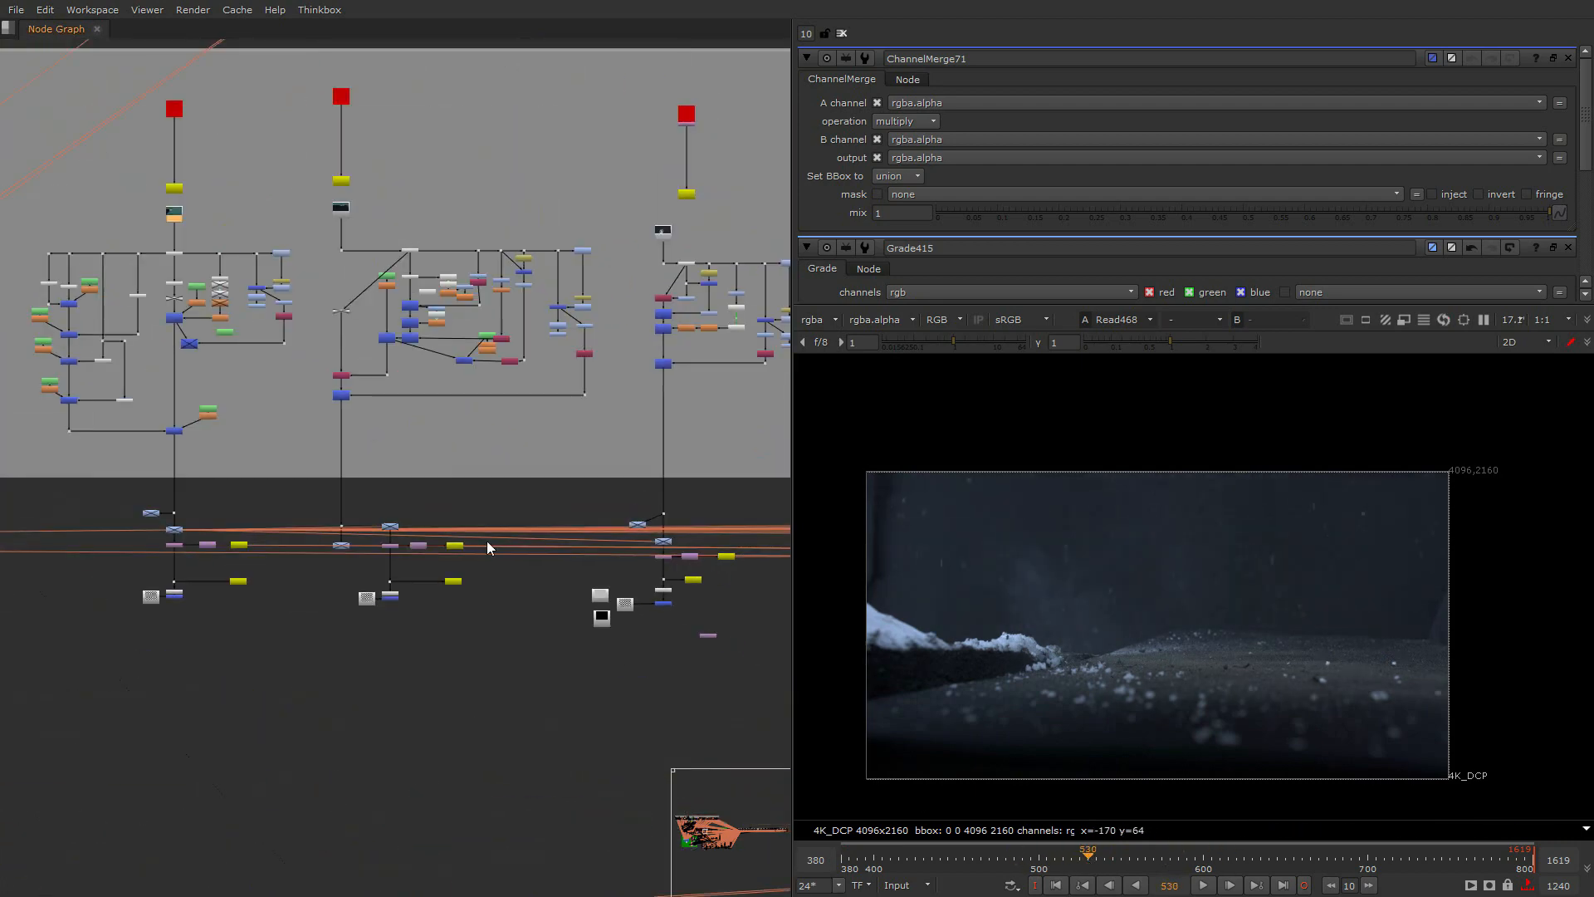
click(662, 235)
key(1)
drag(1149, 869, 988, 869)
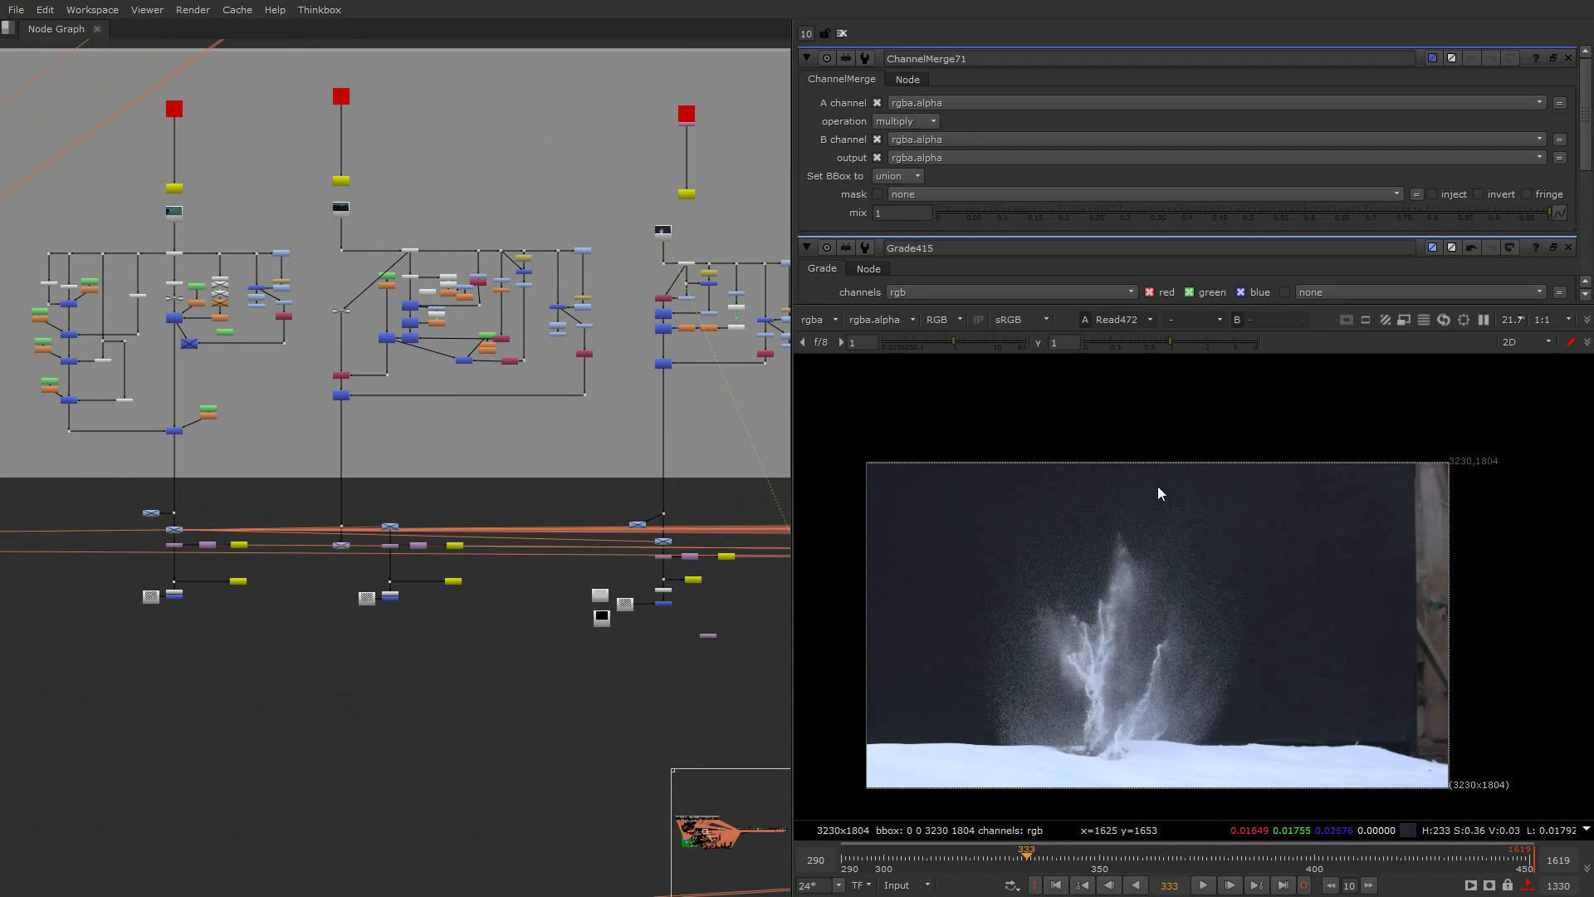
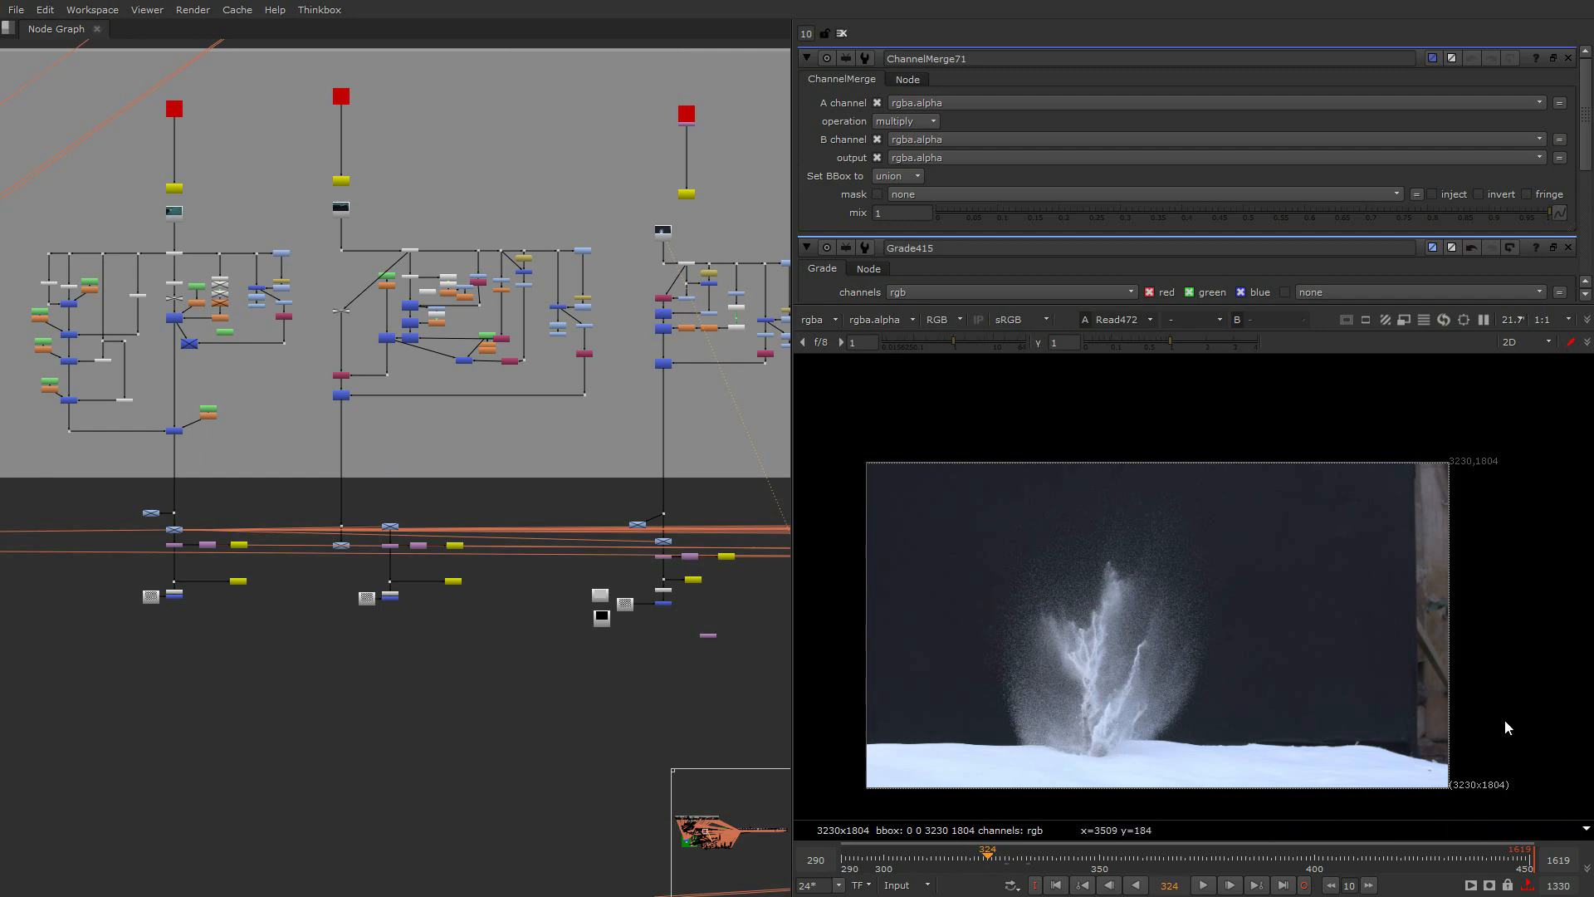
Return to the Read468 plate in the viewer and scrub it to about frame 440
scroll(352, 540, up, 5)
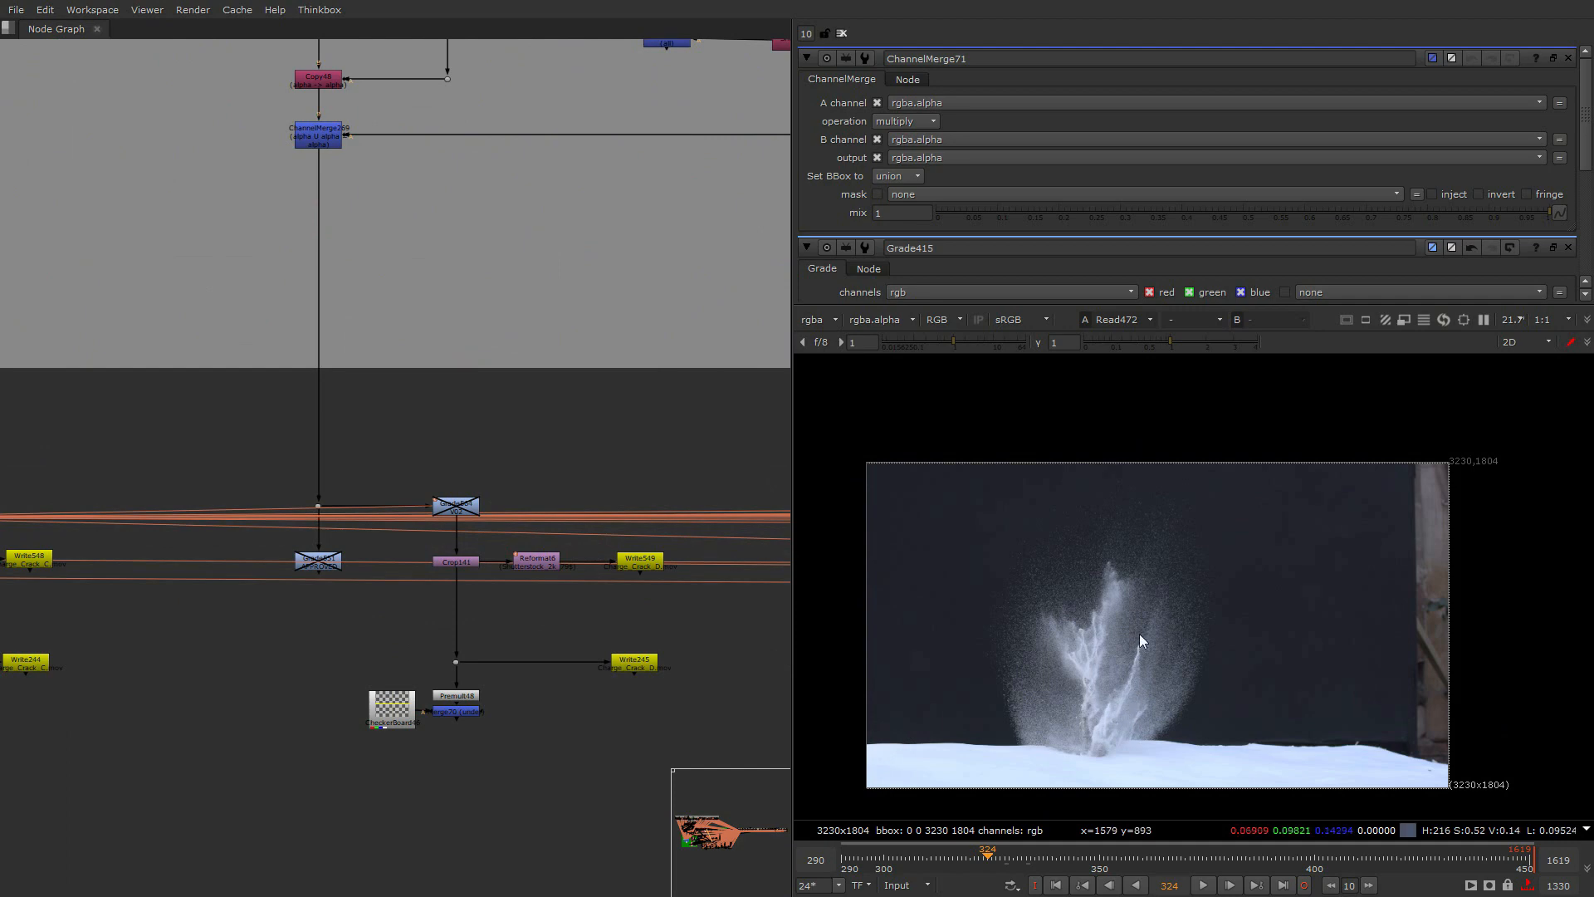
scroll(453, 646, down, 5)
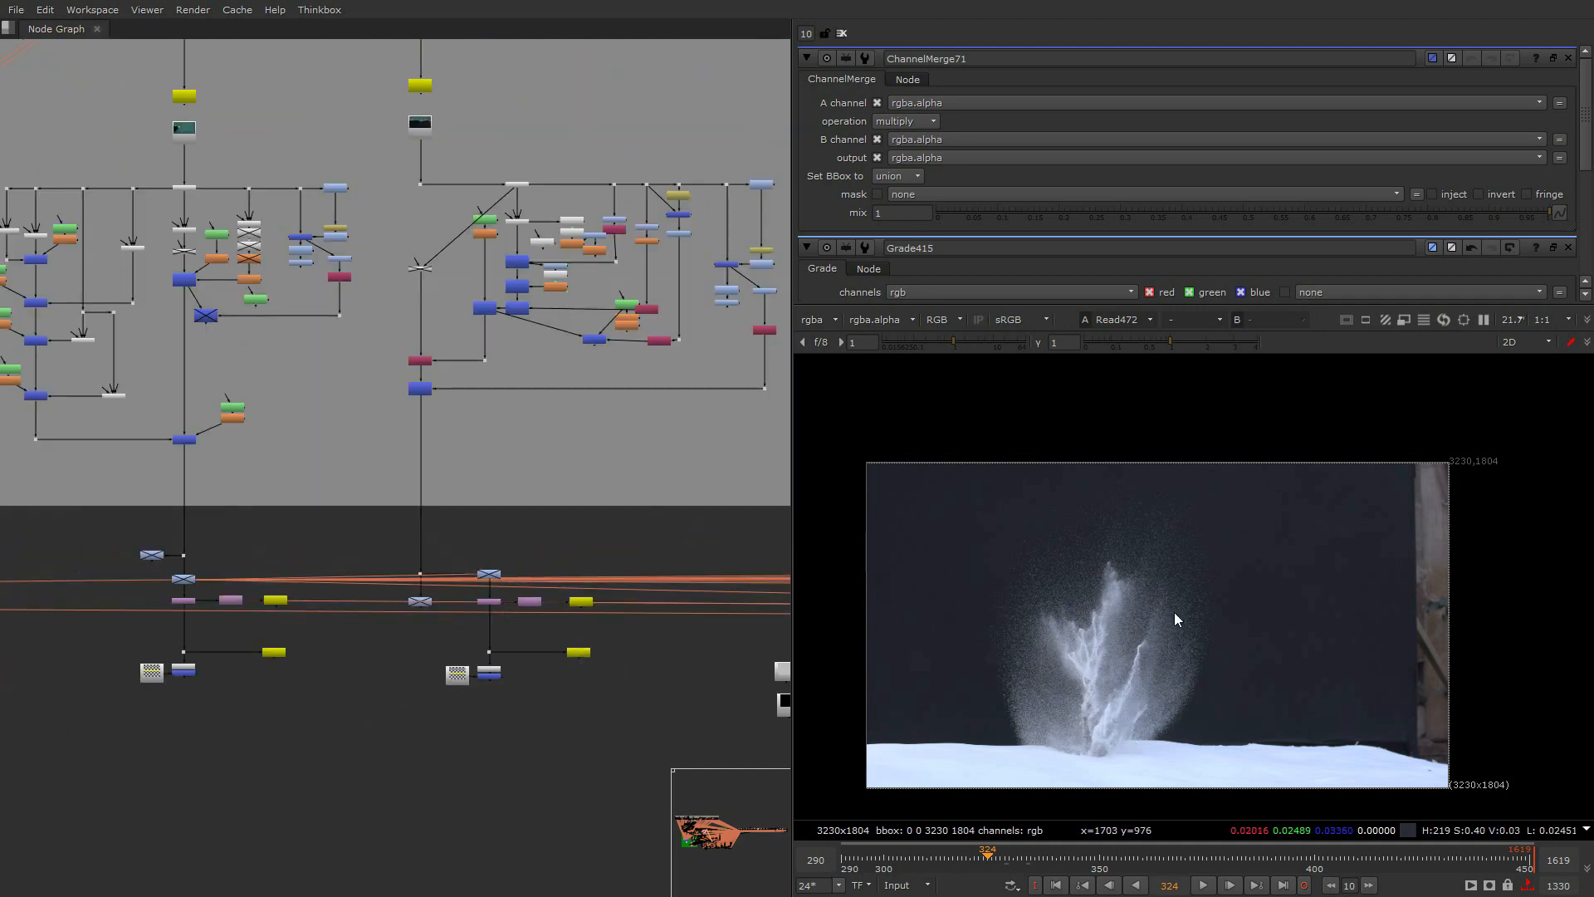
scroll(273, 658, up, 1)
scroll(266, 664, down, 4)
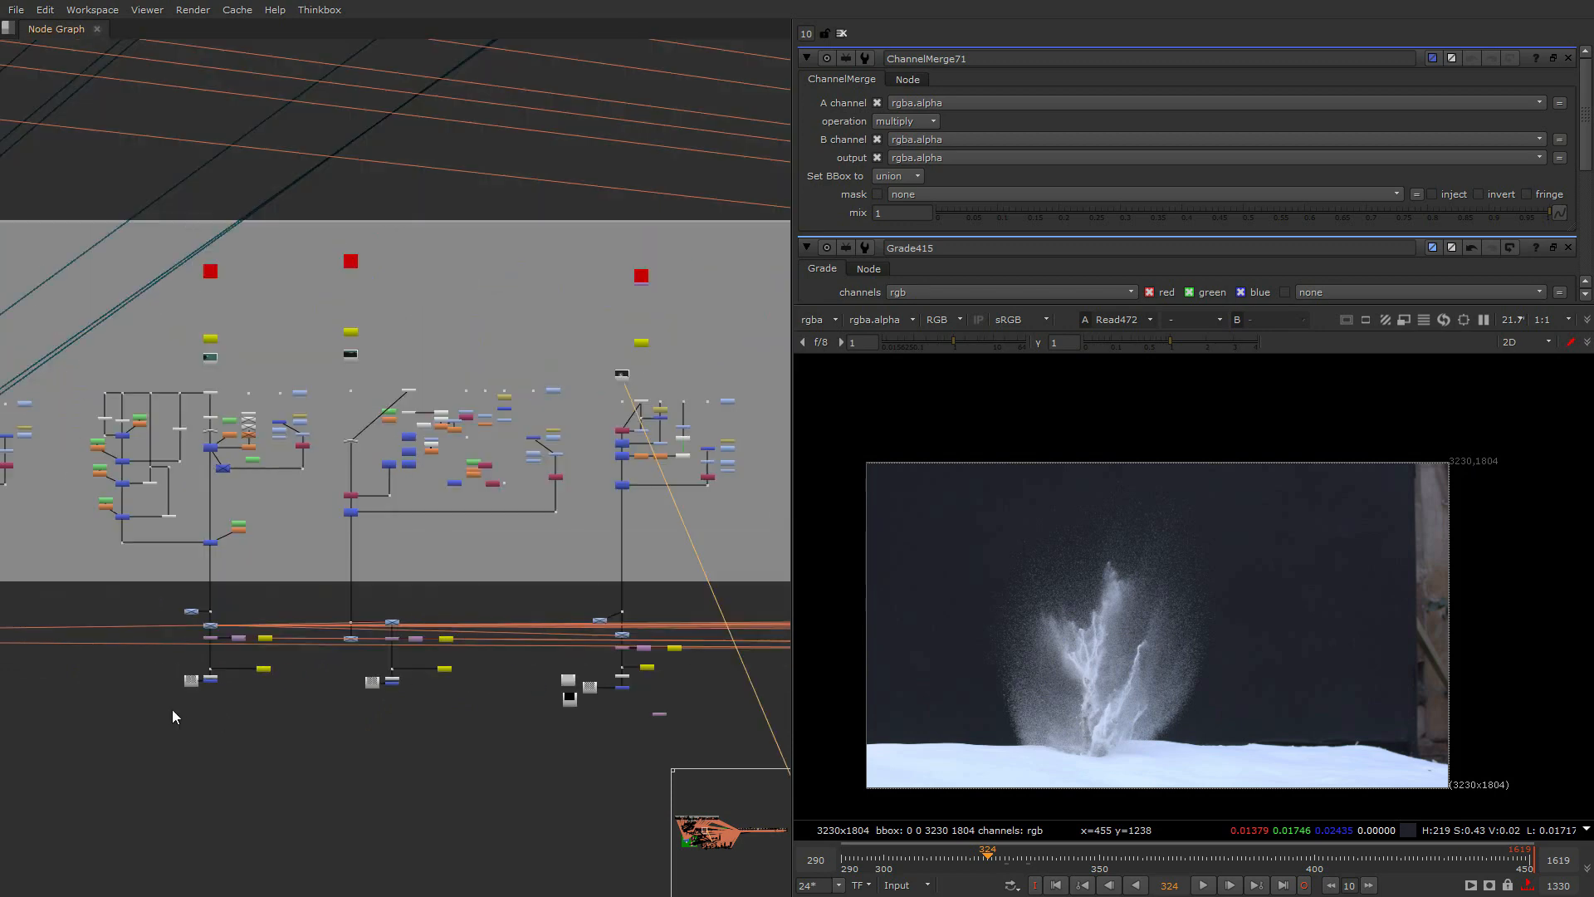
middle_drag(171, 709, 523, 691)
scroll(556, 536, up, 2)
middle_drag(354, 618, 653, 546)
middle_drag(256, 556, 319, 749)
scroll(353, 368, up, 5)
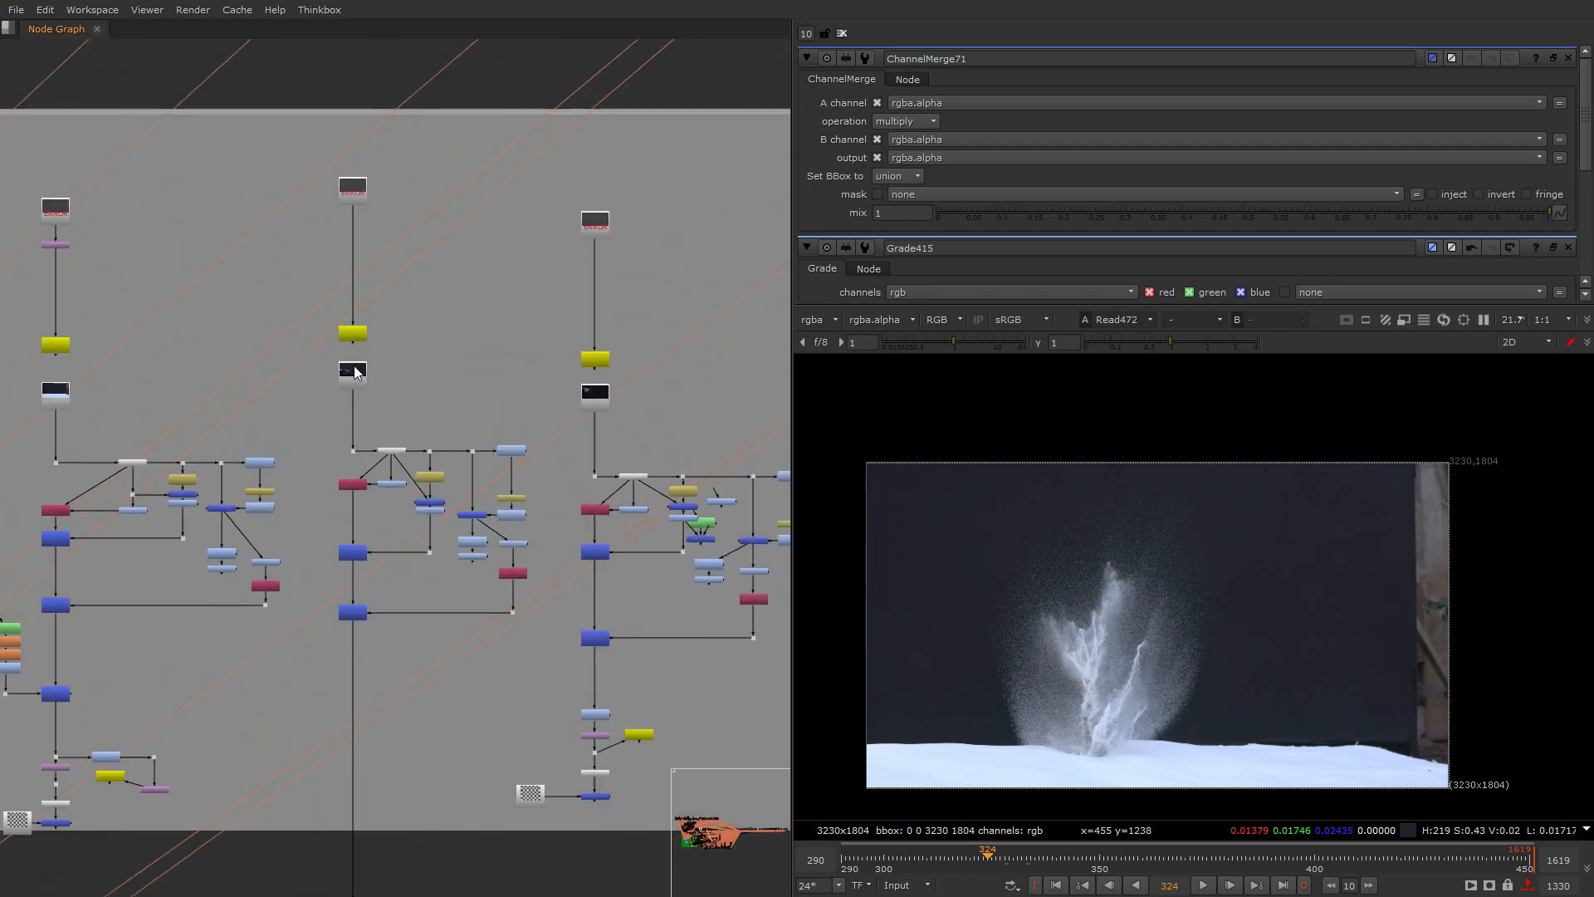
click(355, 372)
key(1)
drag(915, 862, 943, 862)
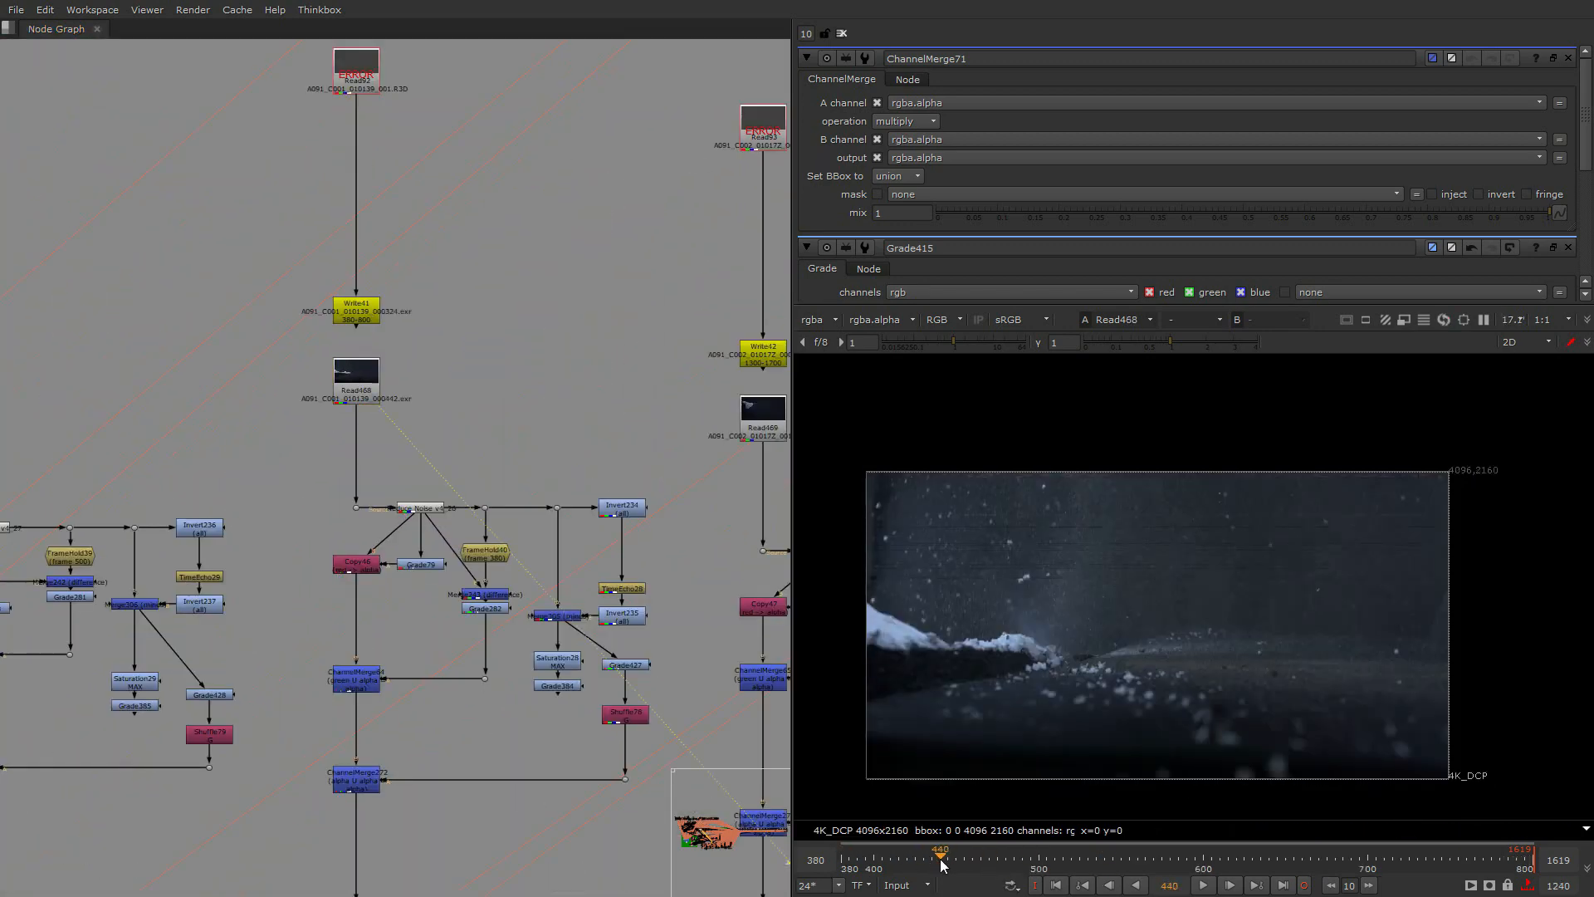
Show the output branch of the Read468 setup and review its plate at frames 421 and 426
middle_drag(513, 732, 500, 458)
scroll(500, 460, down, 3)
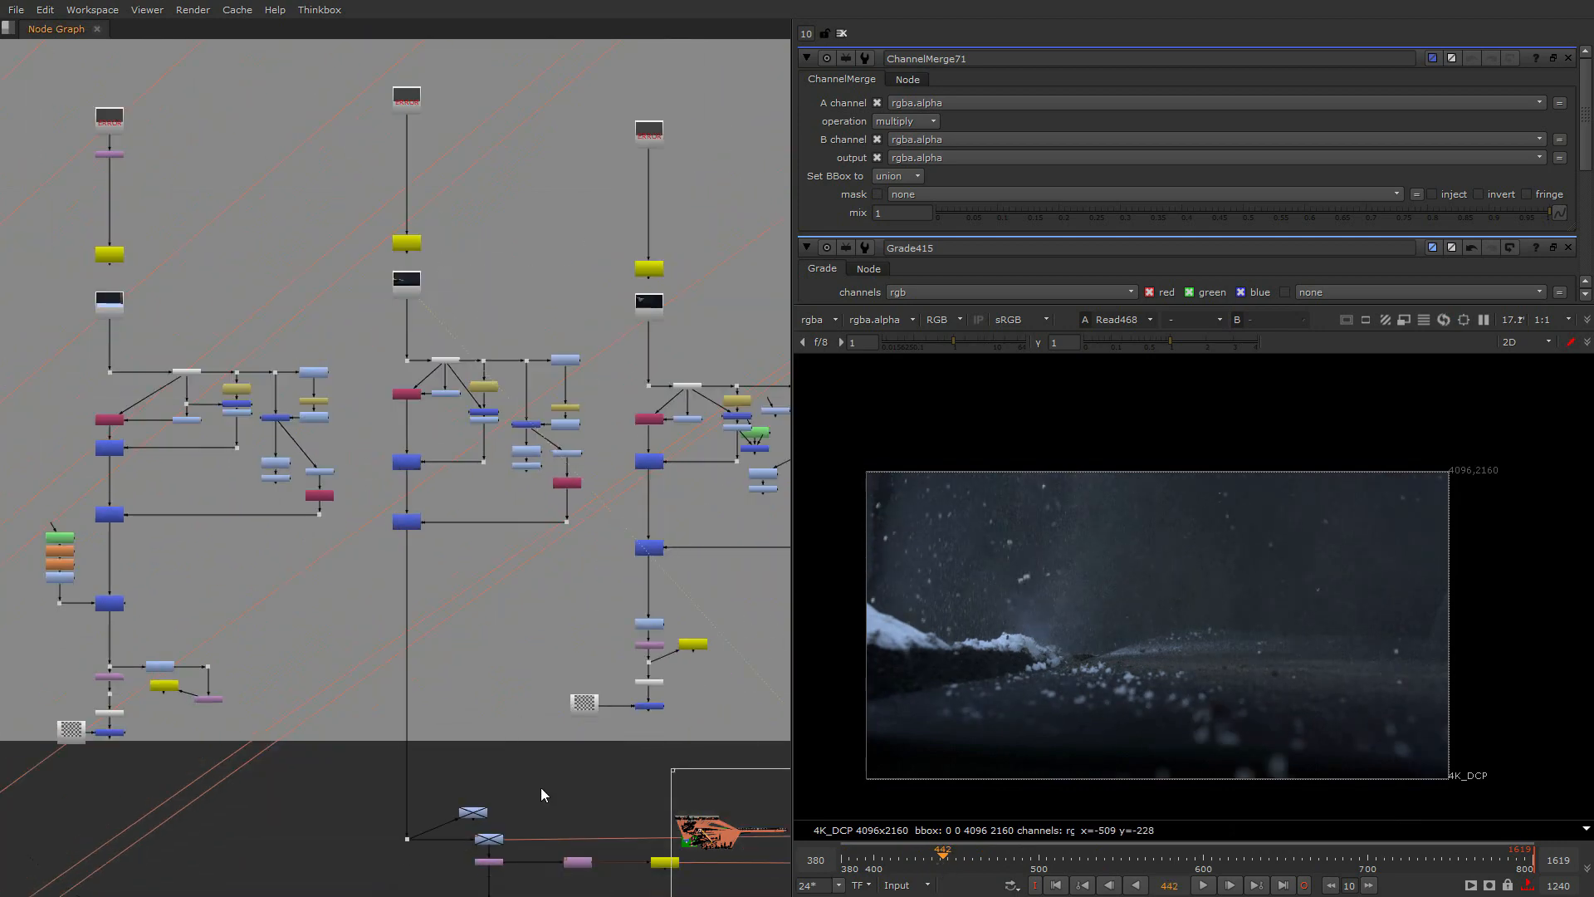
middle_drag(541, 787, 449, 538)
click(904, 861)
key(Right)
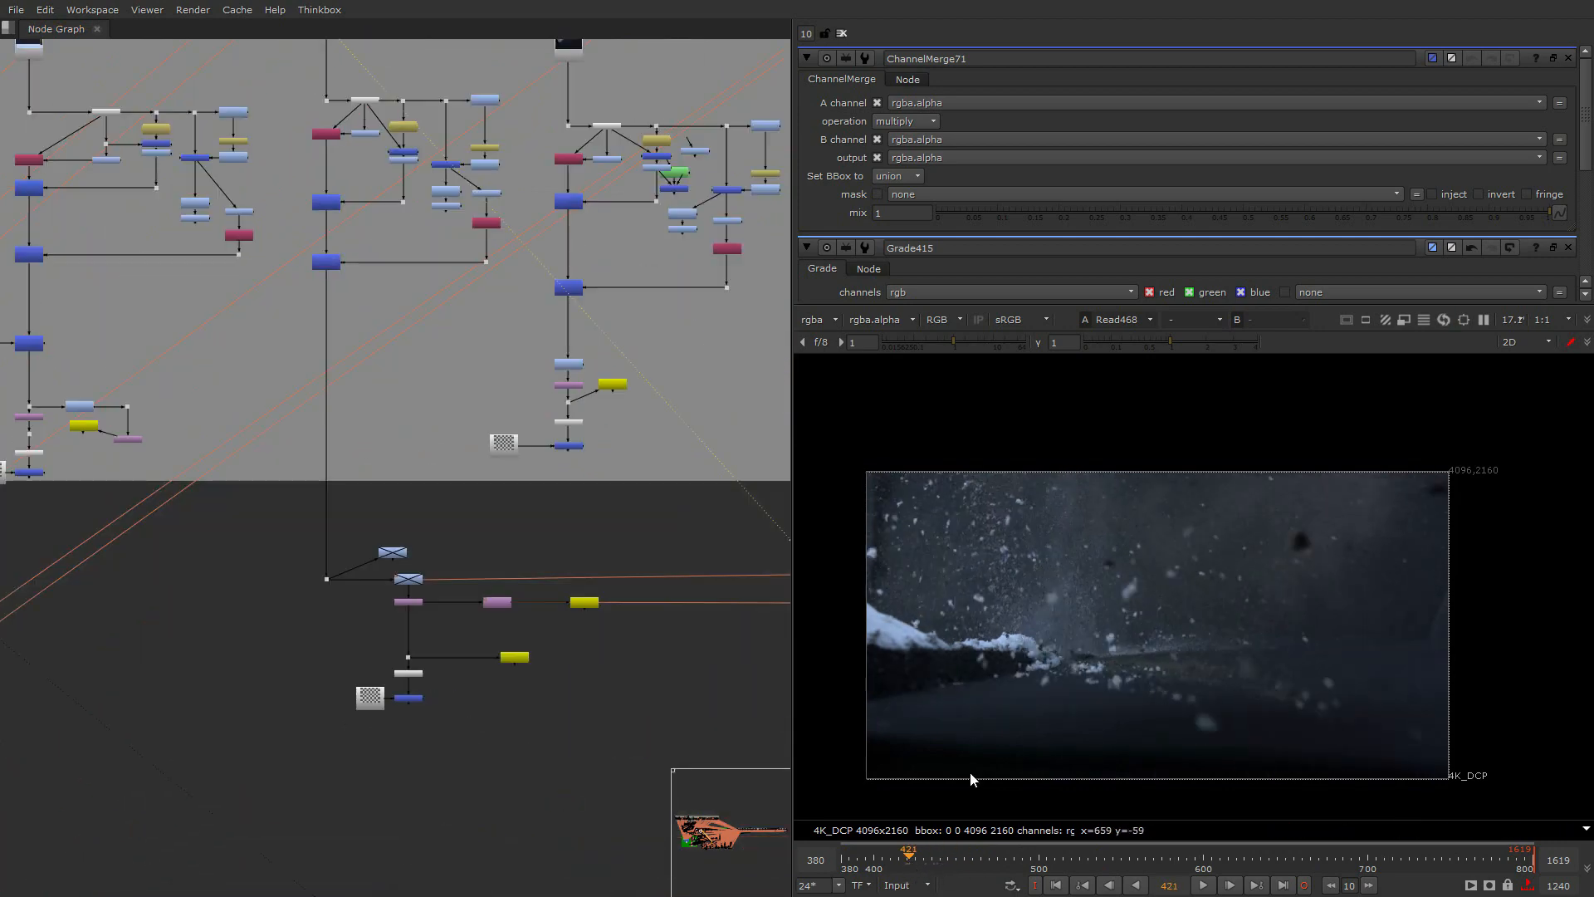
click(916, 869)
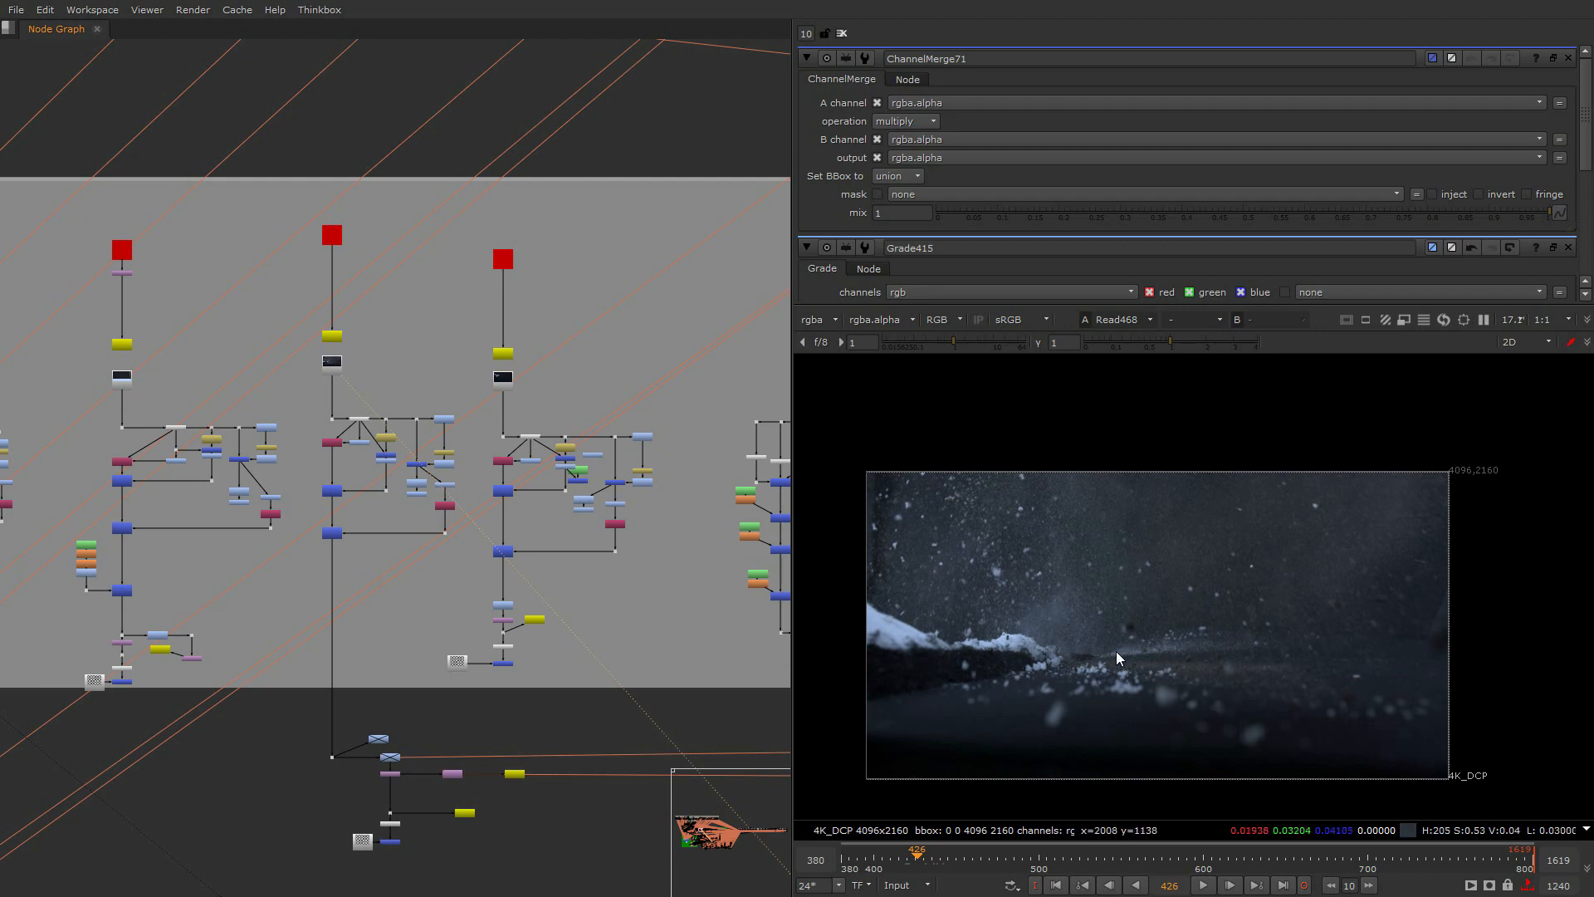
Examine the matte-building nodes of the Read472 setup down to its final merge over the checkerboard
scroll(339, 666, down, 3)
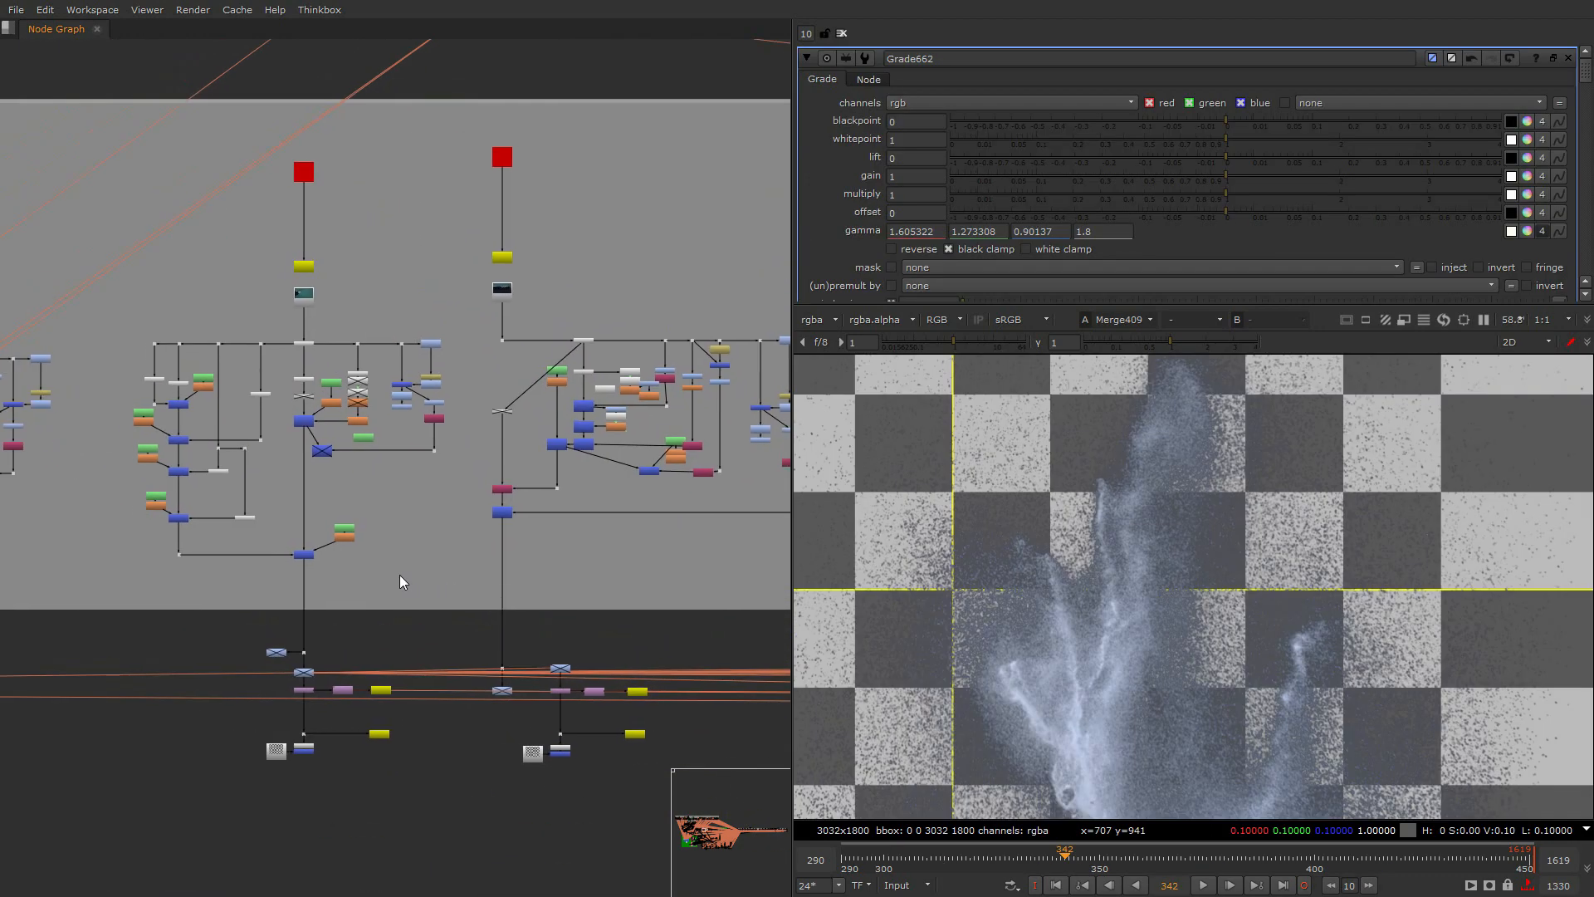
middle_drag(400, 574, 118, 571)
scroll(552, 411, up, 5)
middle_drag(730, 333, 524, 367)
scroll(526, 368, up, 3)
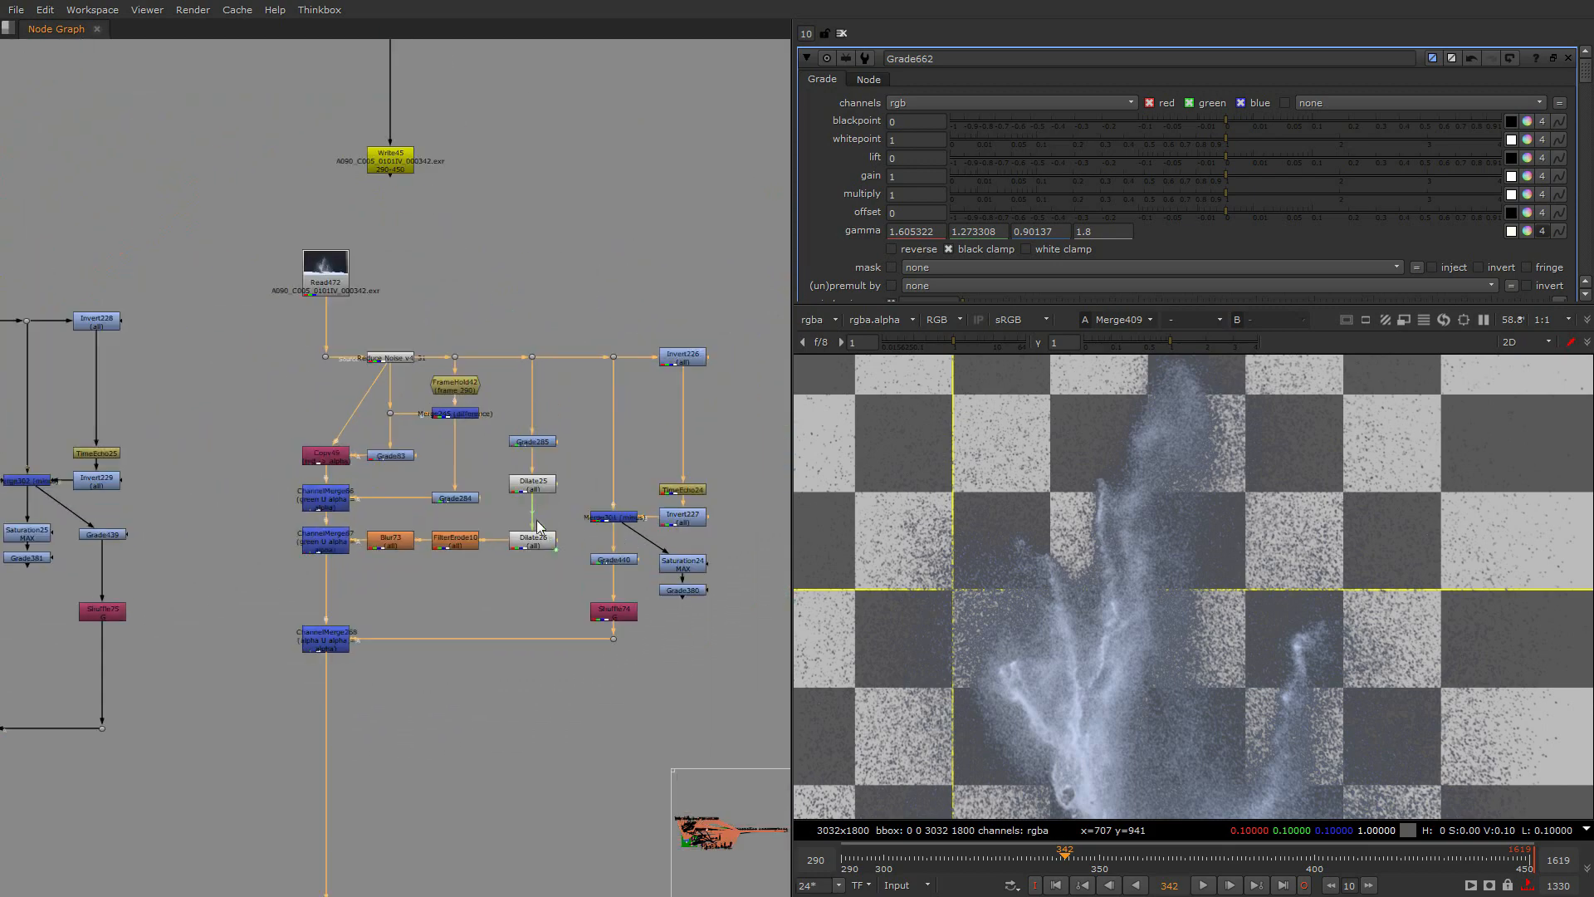
middle_drag(549, 535, 463, 541)
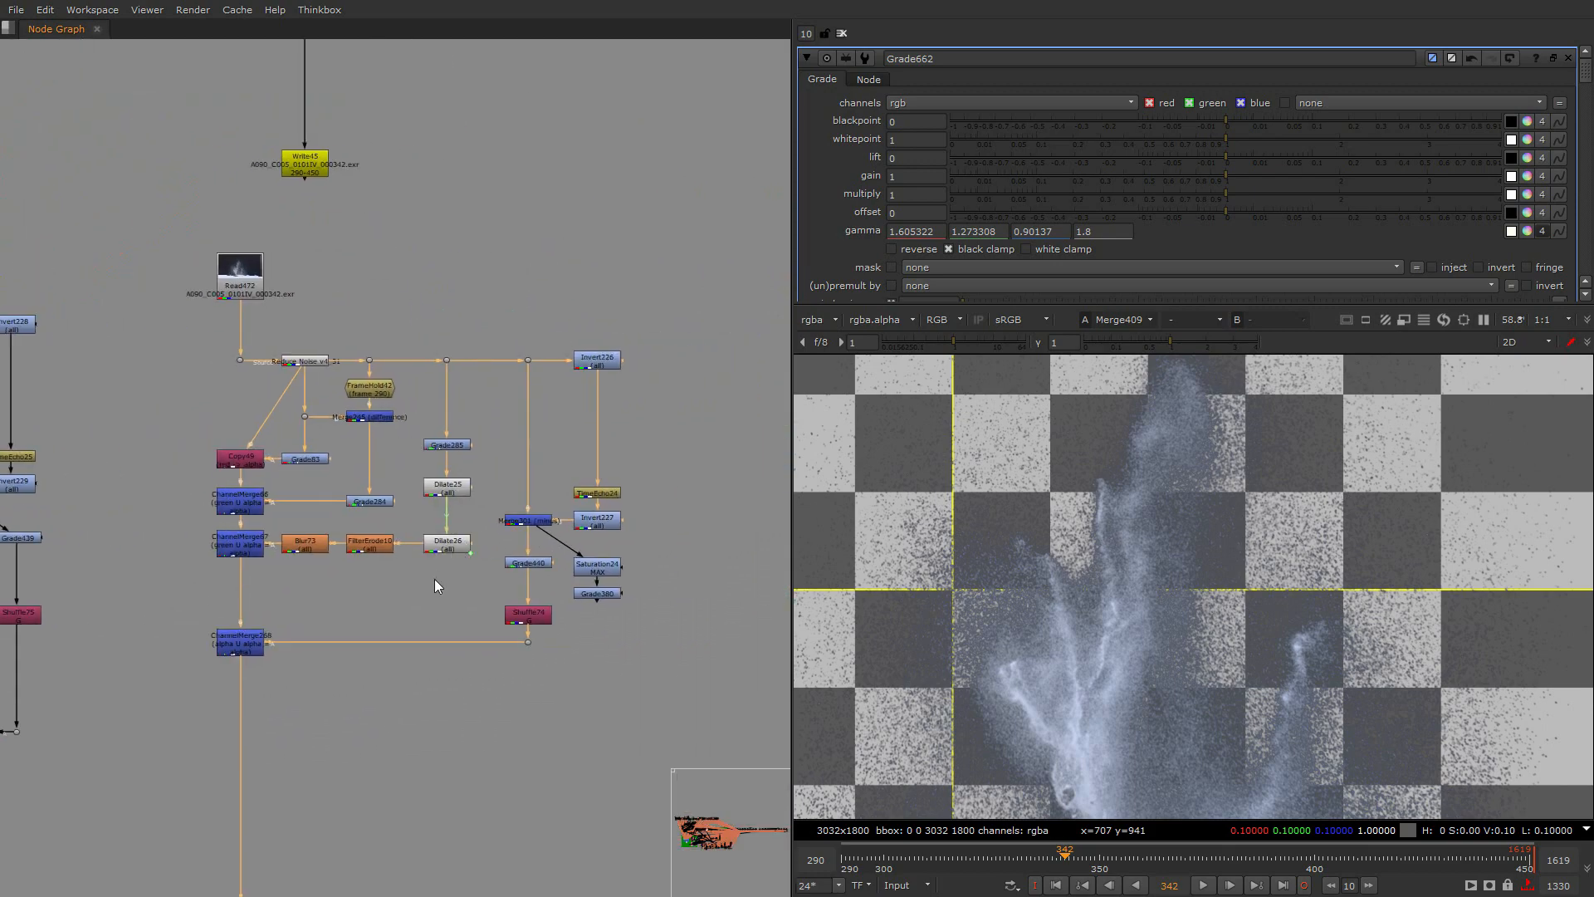
scroll(424, 651, down, 3)
middle_drag(407, 747, 446, 377)
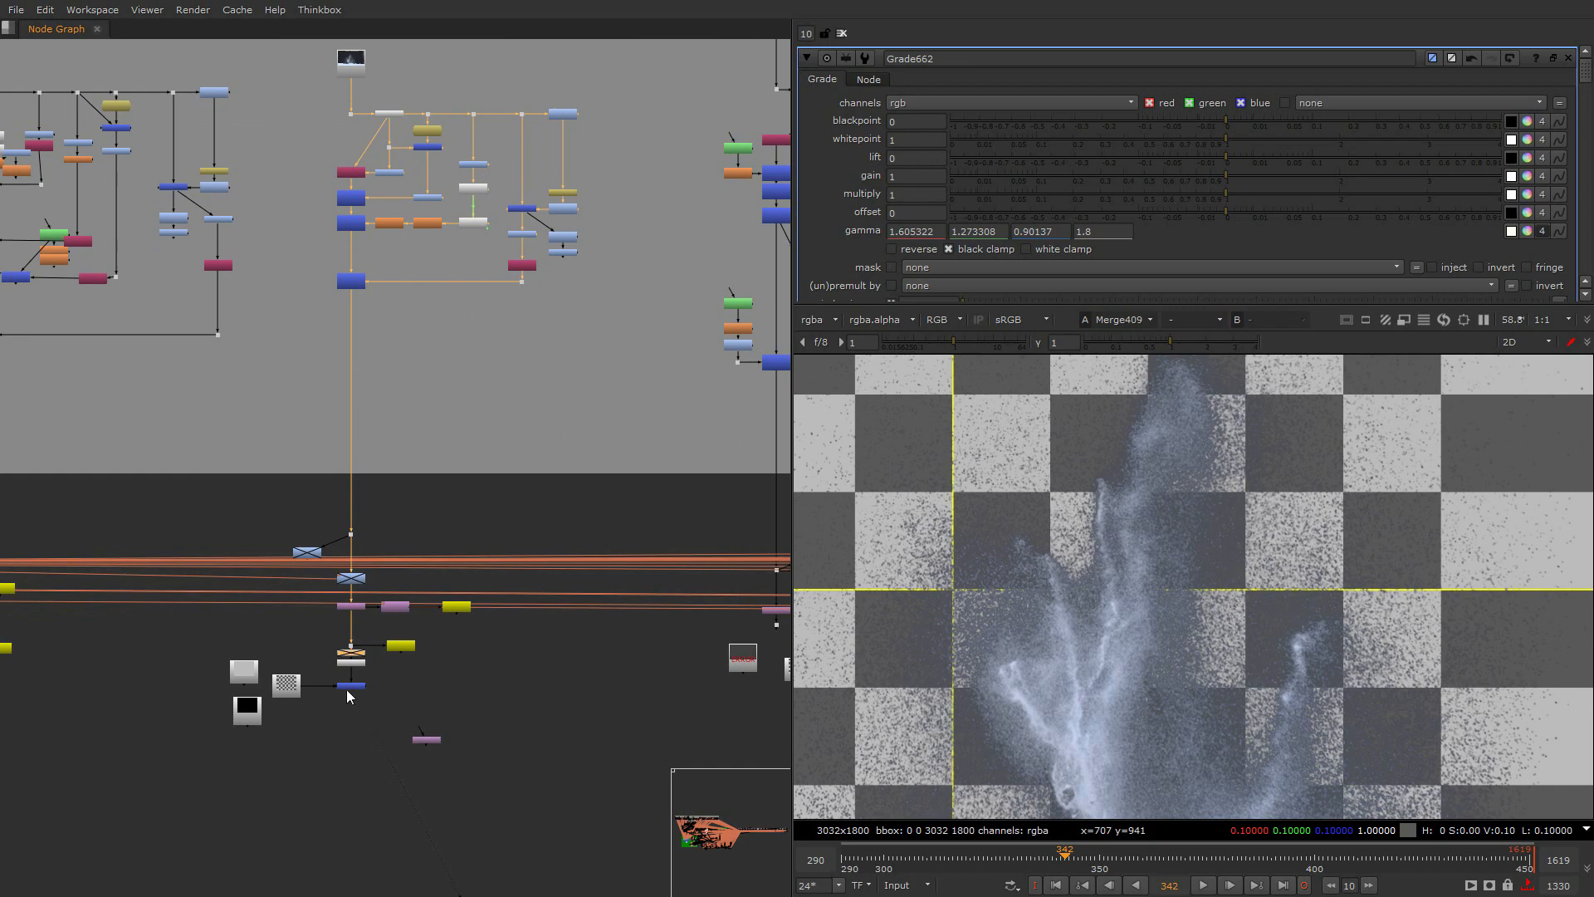
Display the noise reduction node directly after Read472 in the viewer
middle_drag(412, 196, 377, 491)
scroll(377, 492, up, 4)
ctrl+shift+click(325, 326)
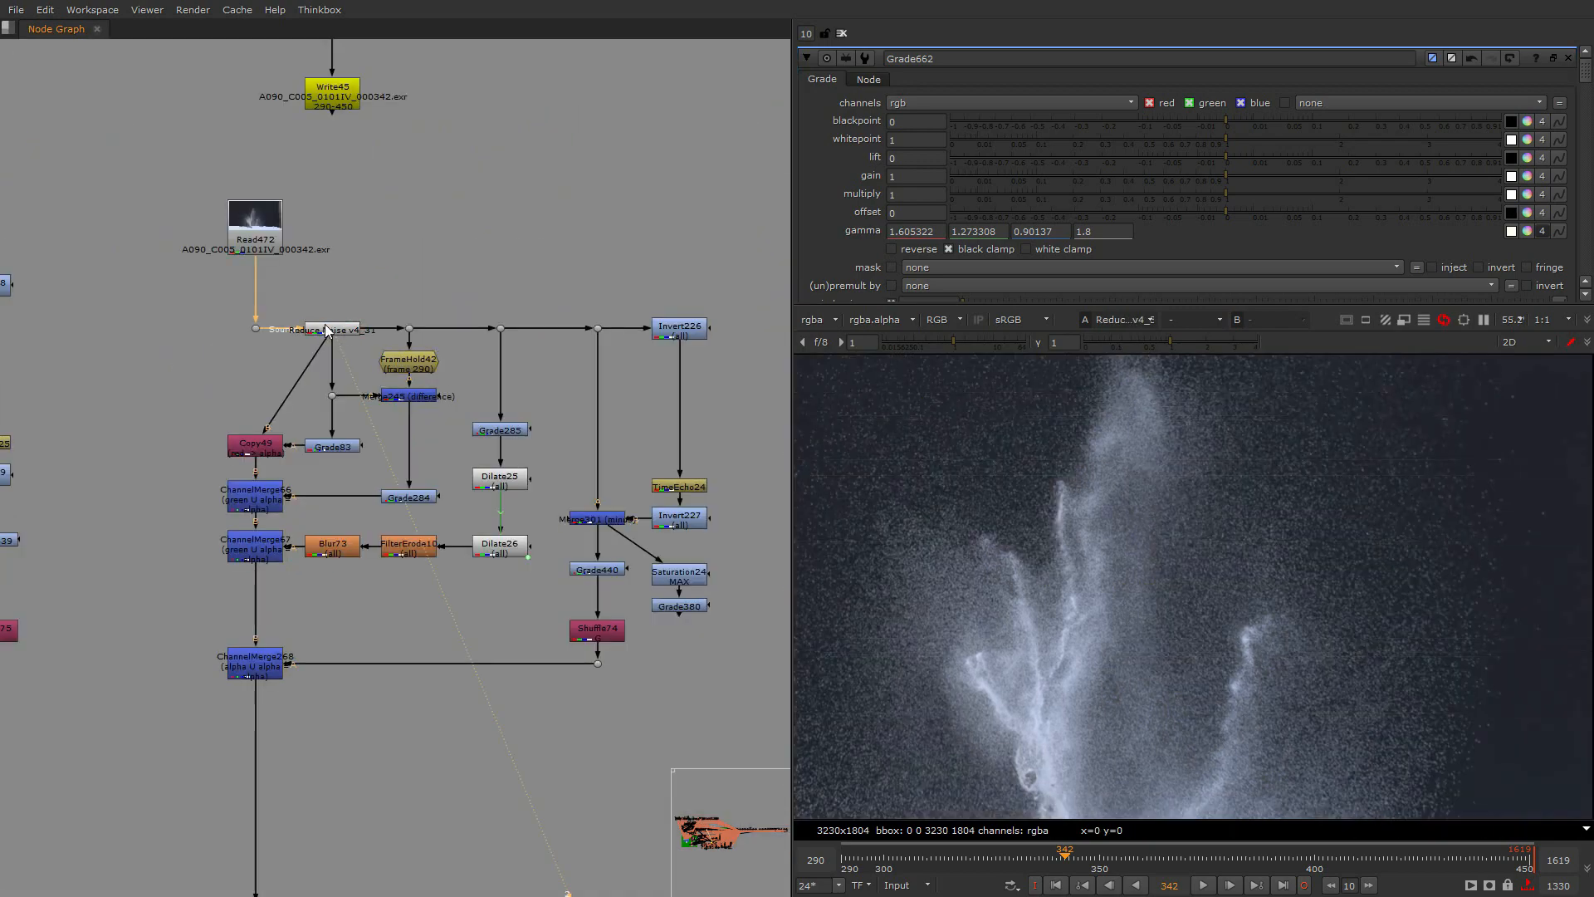
Examine the Copy49, Grade83, Grade284 and ChannelMerge66 nodes of the Read472 setup in the viewer
scroll(292, 262, down, 2)
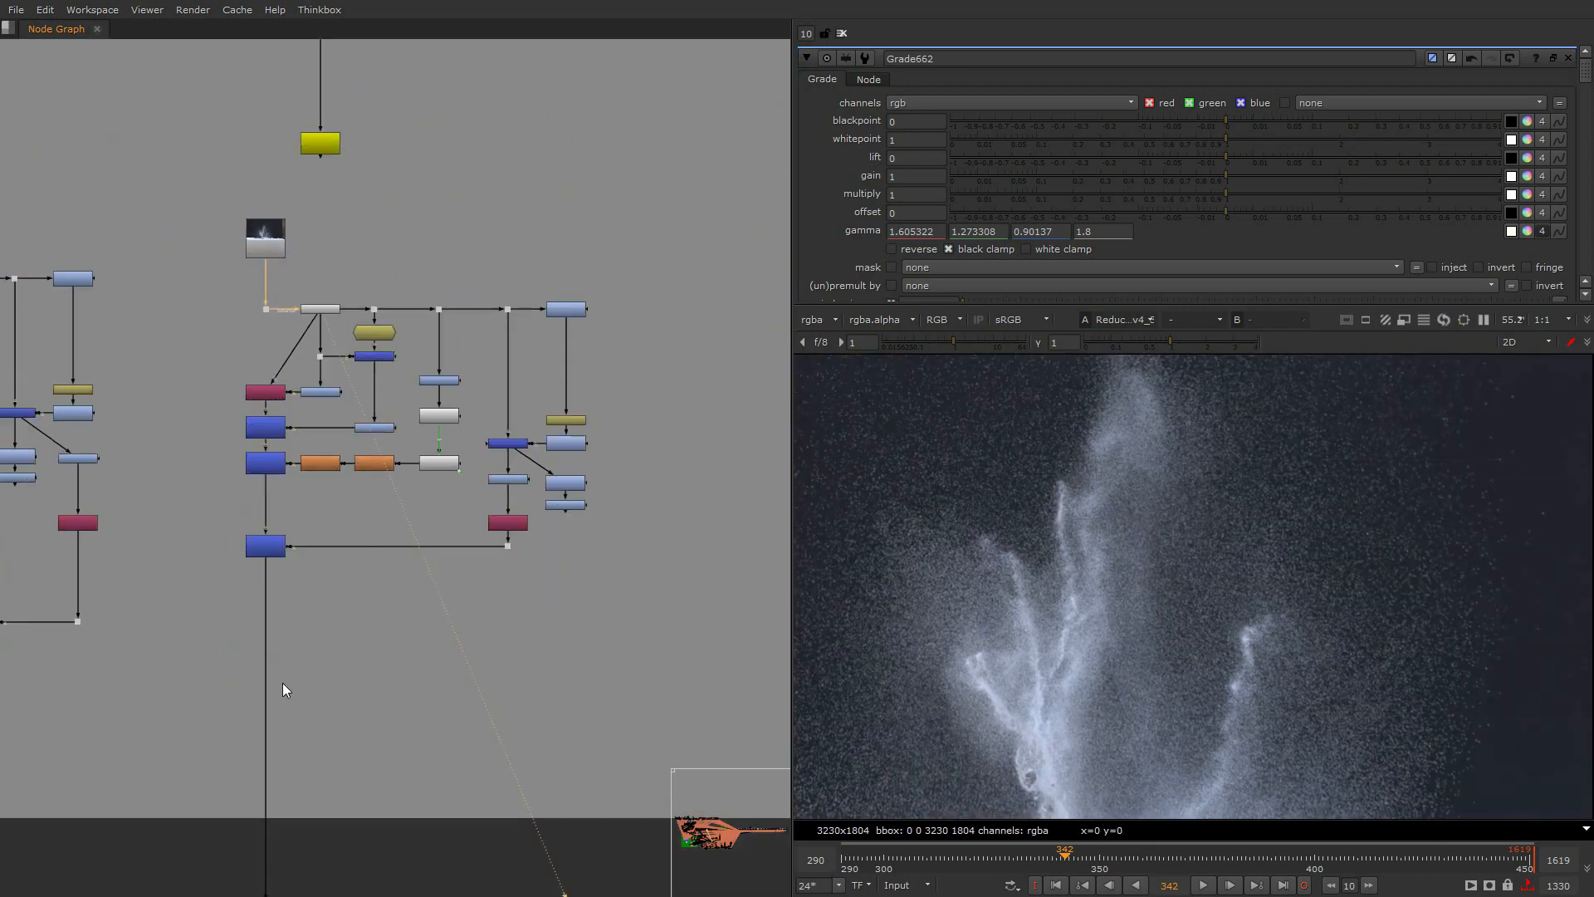
scroll(339, 394, up, 4)
click(193, 427)
key(1)
double_click(296, 424)
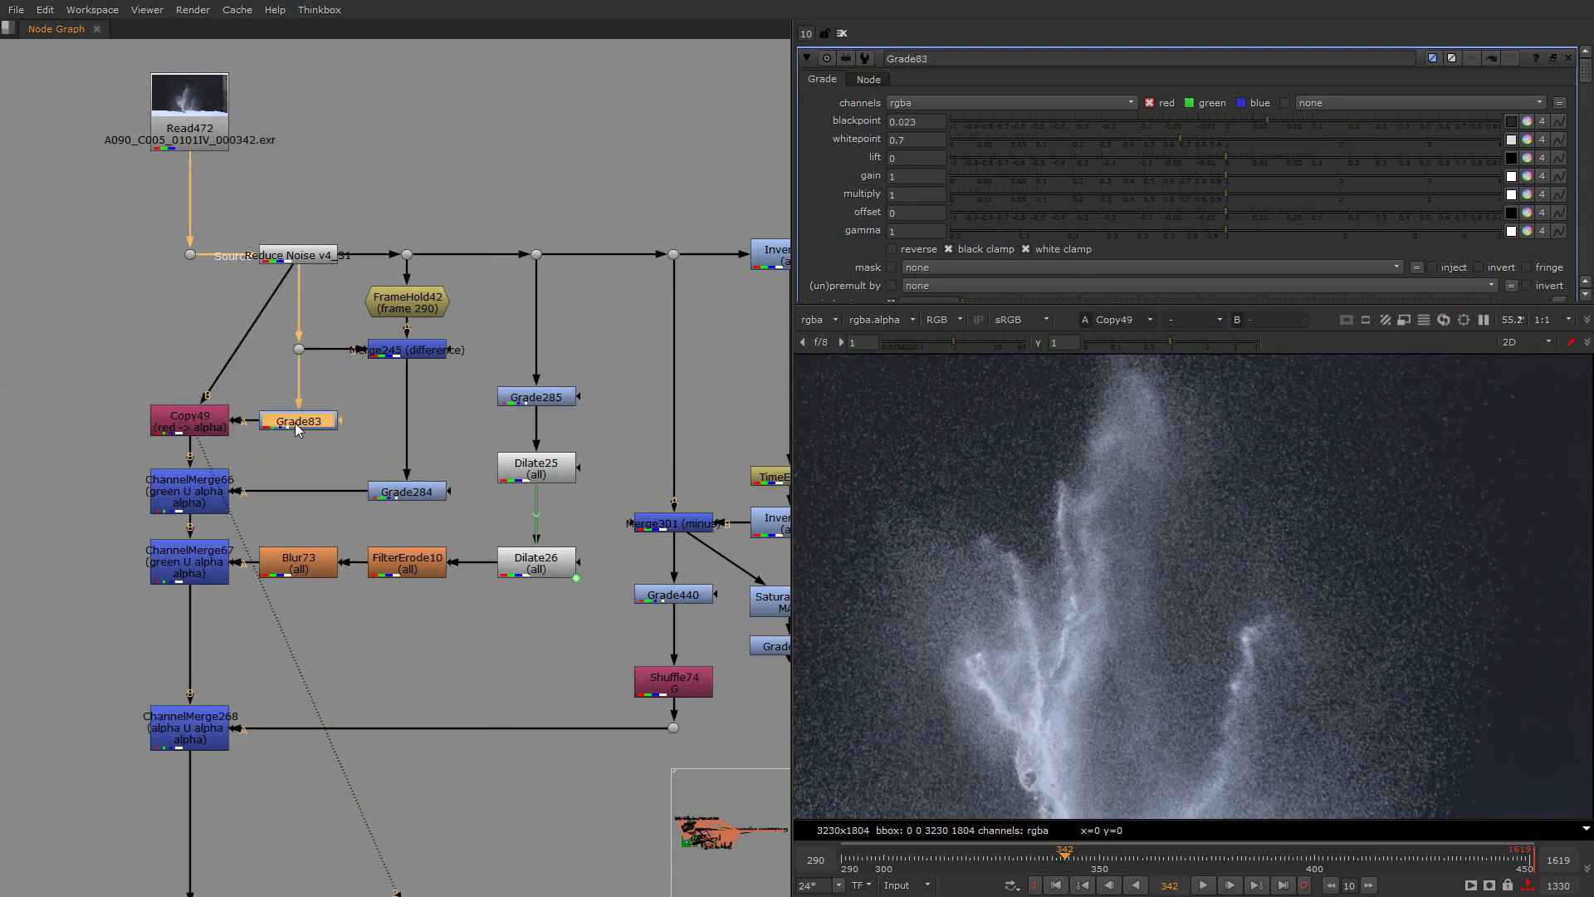
double_click(412, 489)
key(1)
drag(463, 196, 224, 502)
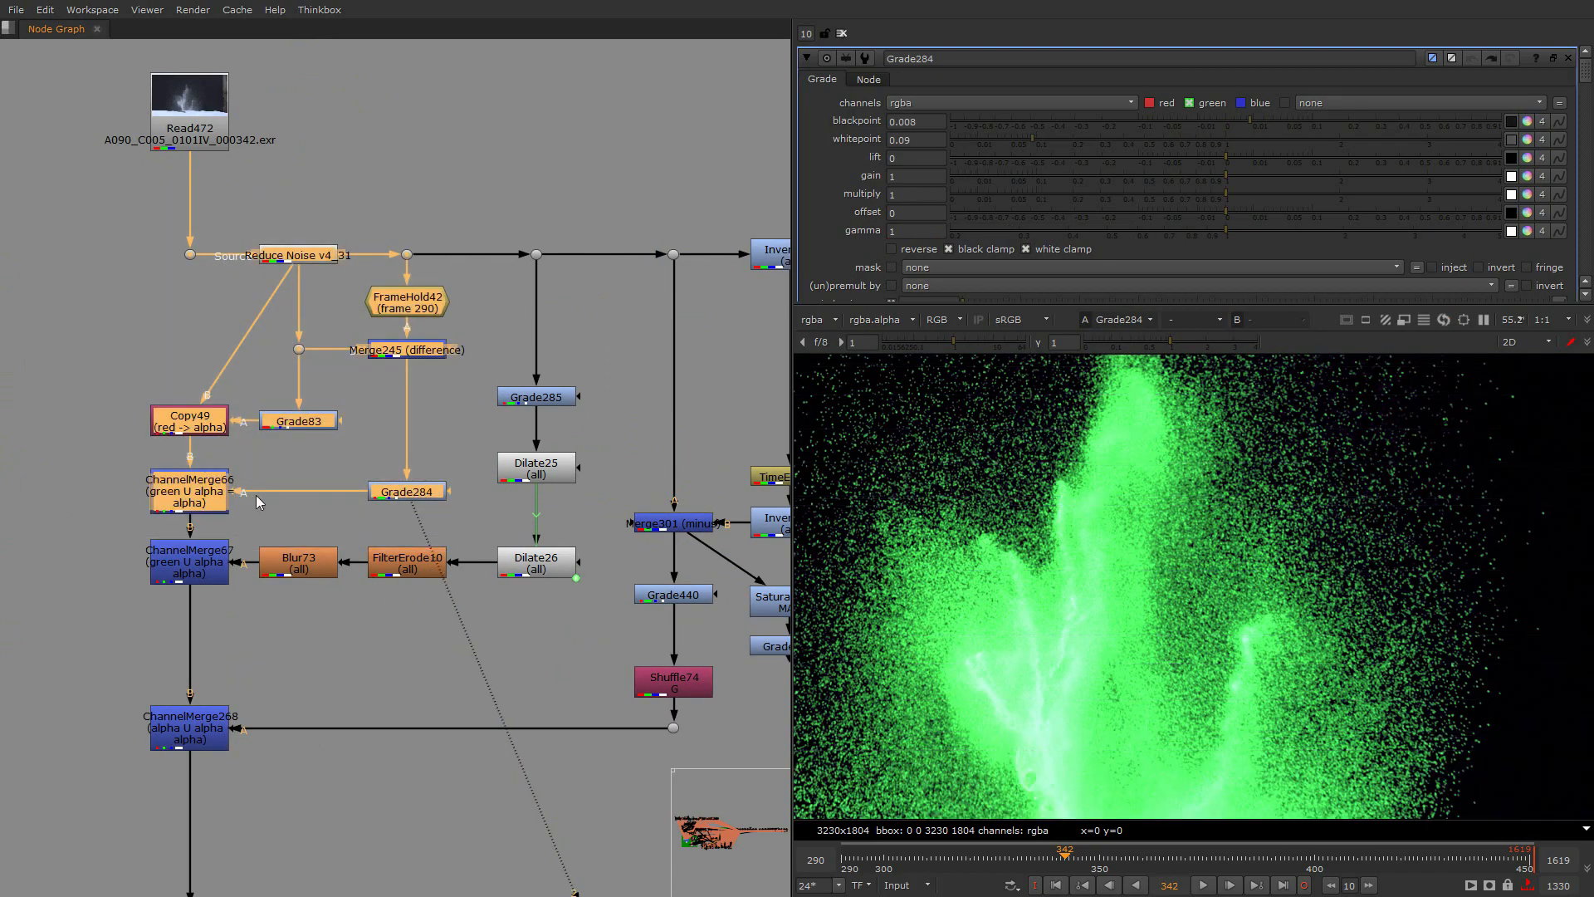
click(181, 500)
key(1)
Follow the core matte branch in the viewer from Grade285 through the dilates and FilterErode10 to Blur73
click(472, 560)
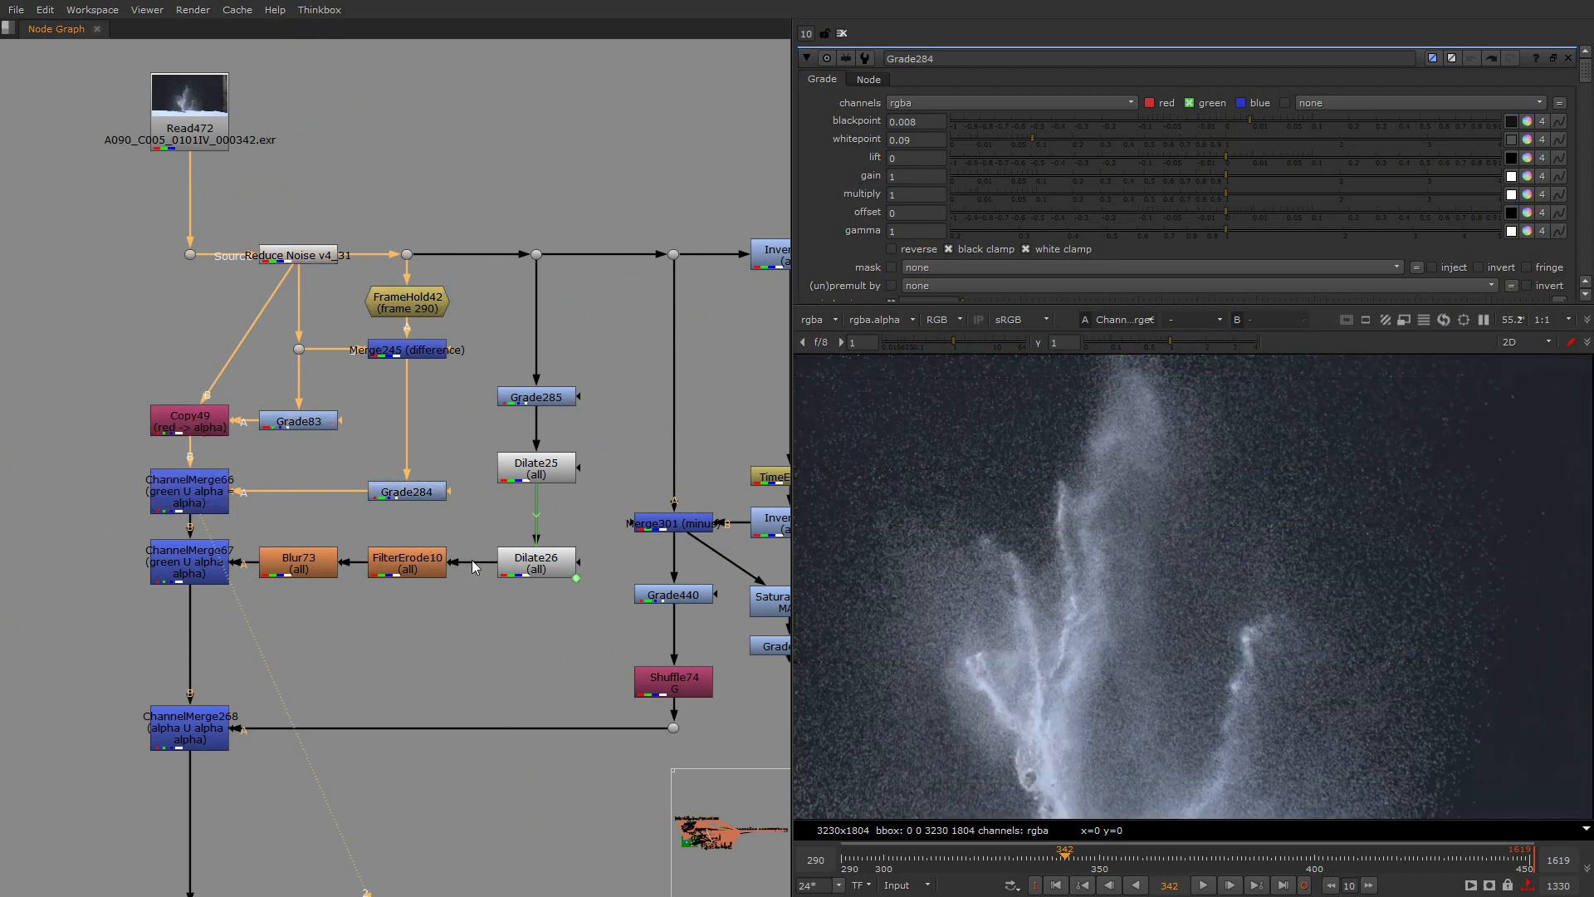
click(536, 397)
key(1)
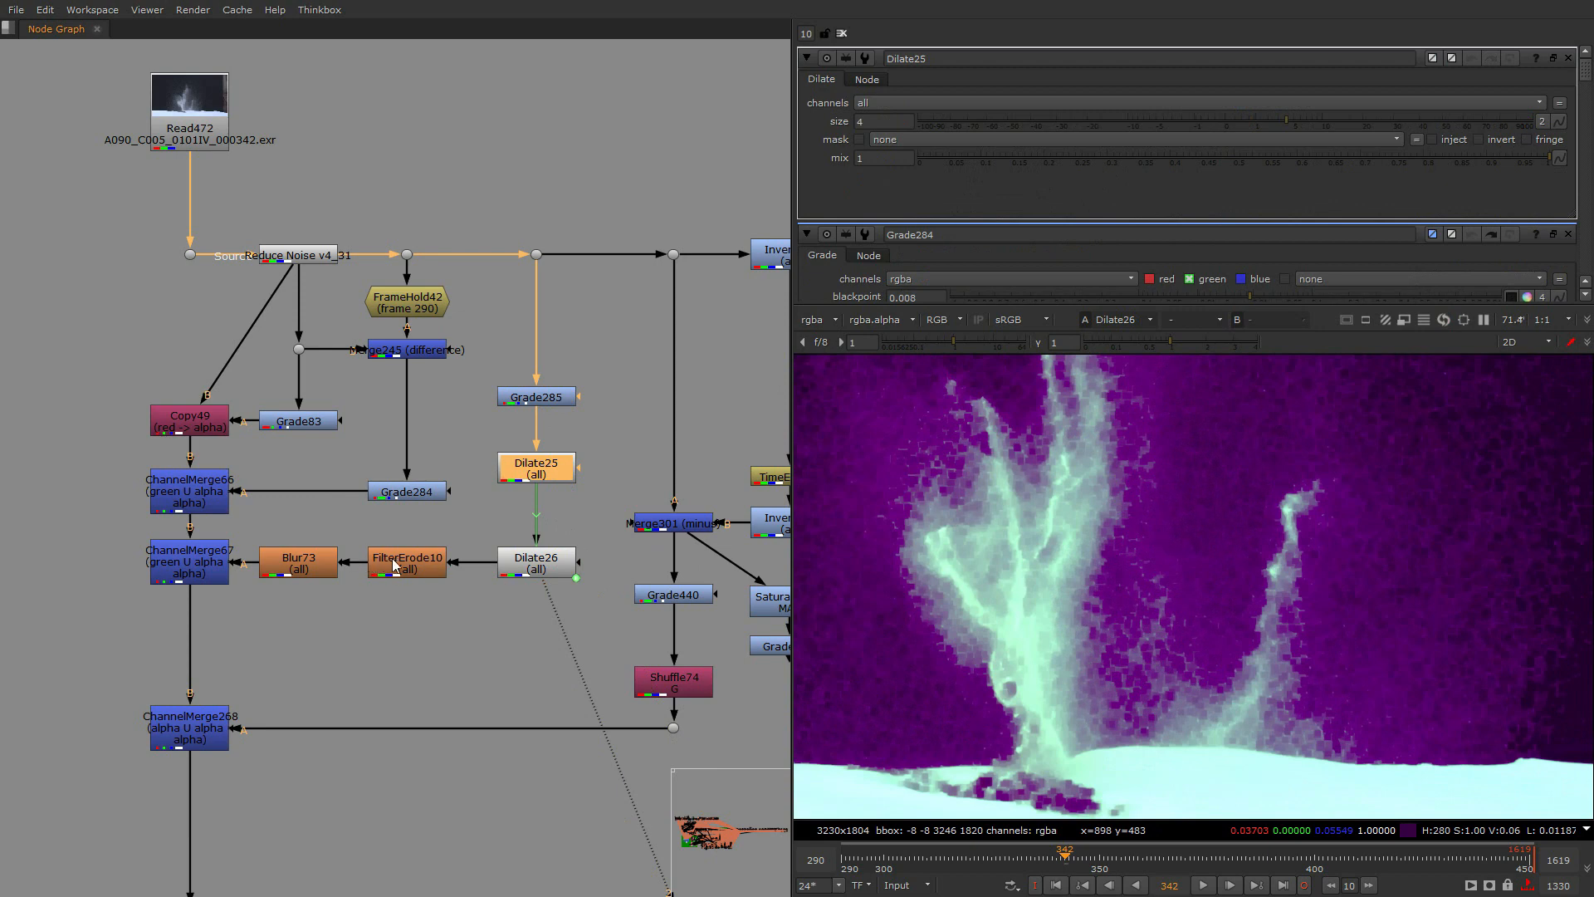
click(395, 566)
key(1)
click(297, 570)
key(1)
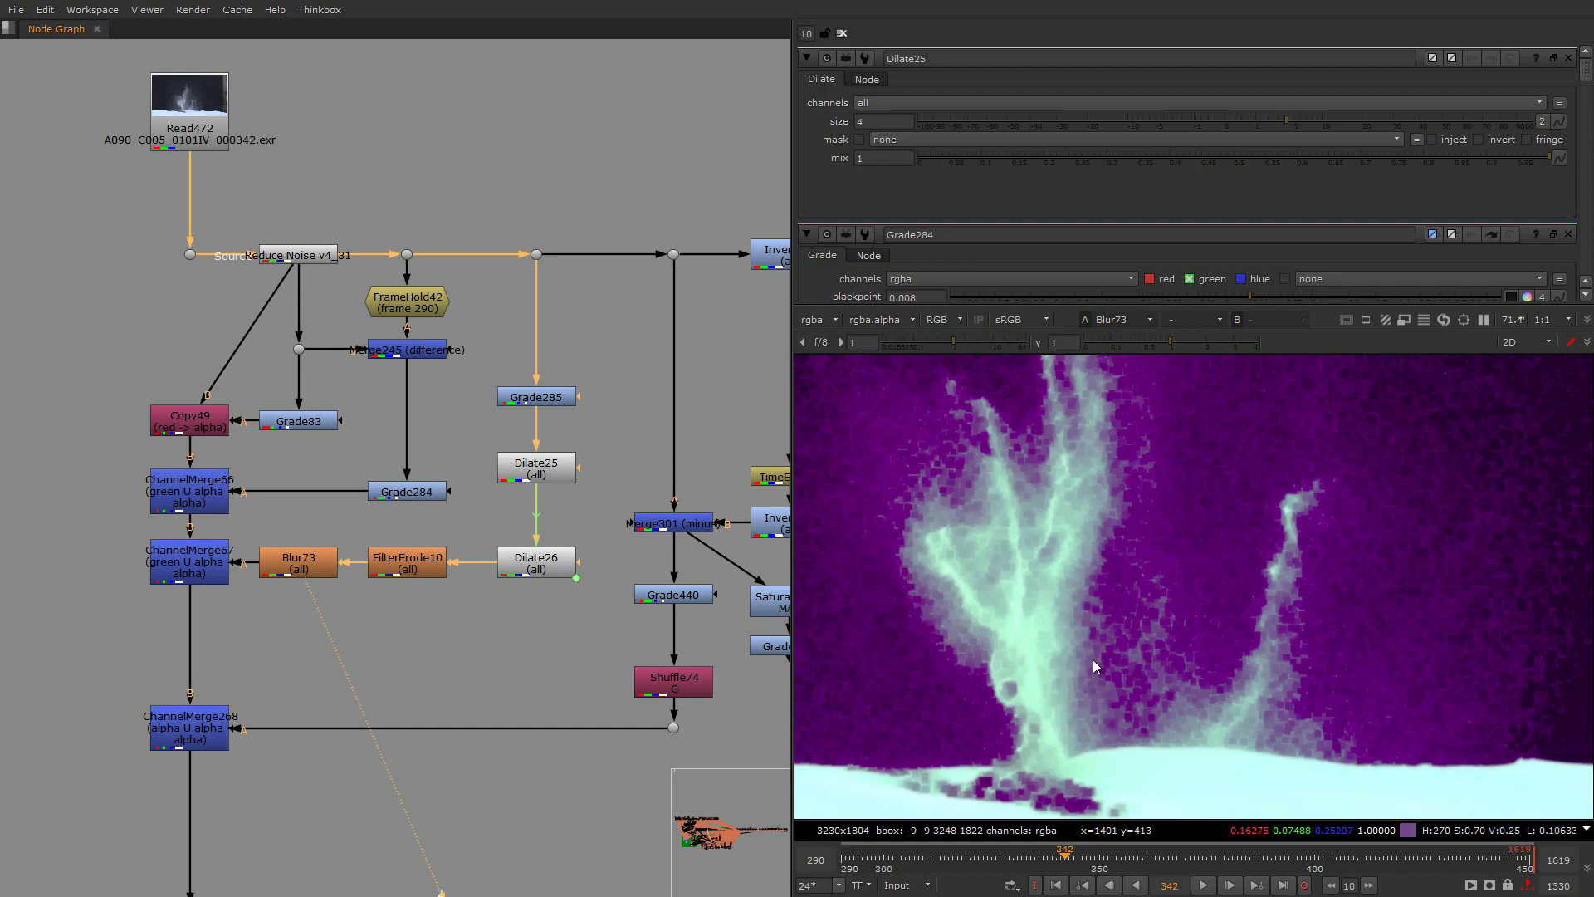
Display ChannelMerge67 and compare its alpha channel with the color image
click(179, 573)
key(1)
key(a)
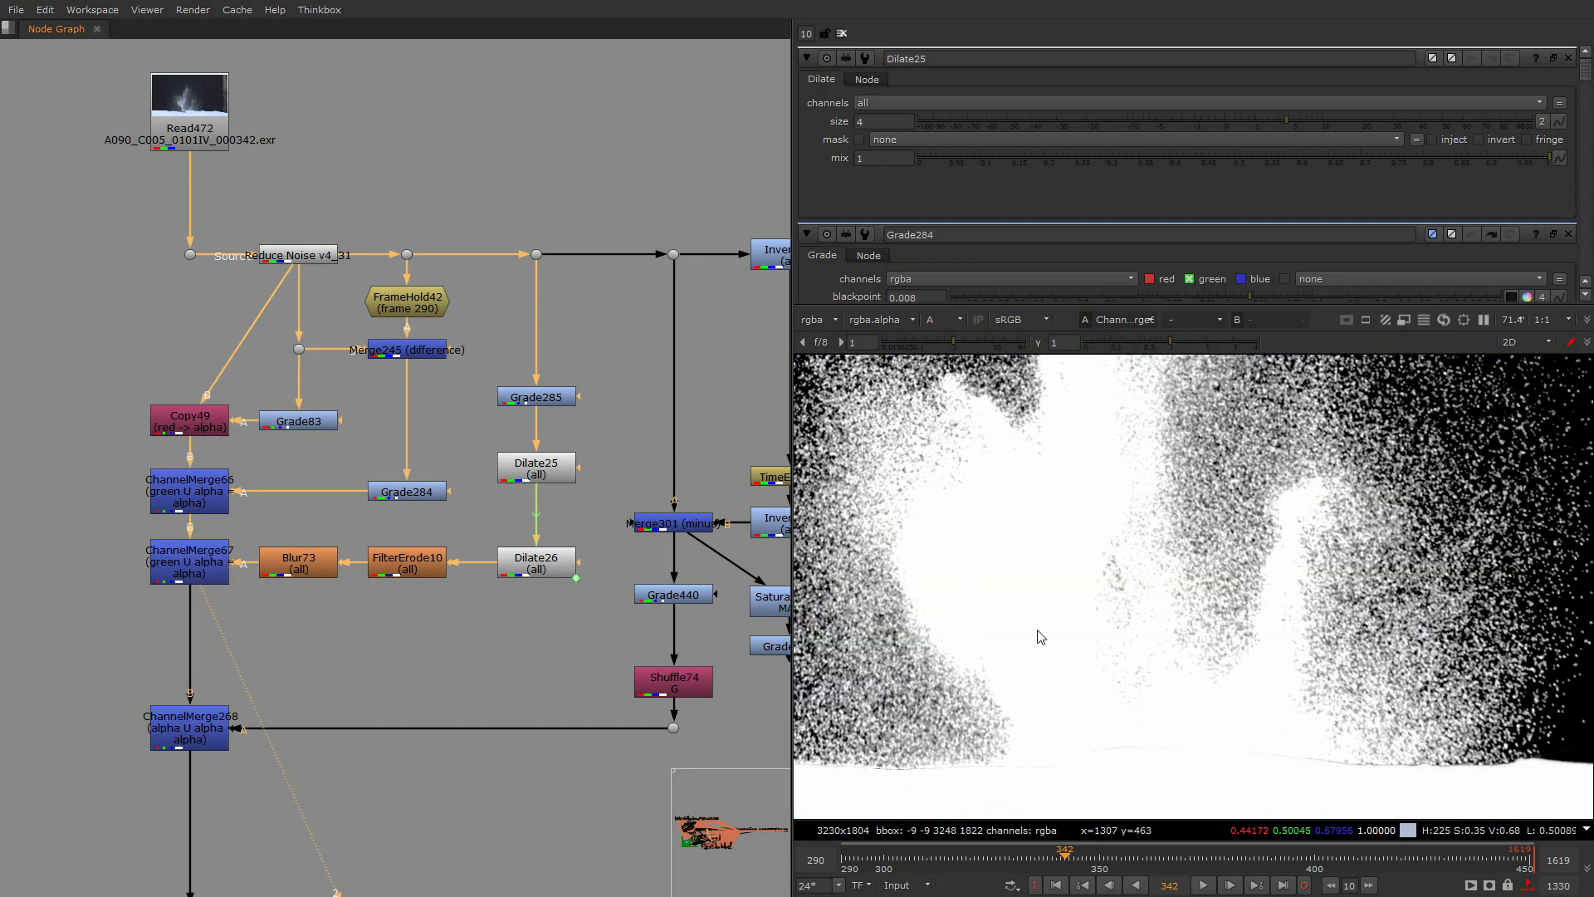
key(a)
key(a)
scroll(980, 634, up, 2)
key(a)
key(a)
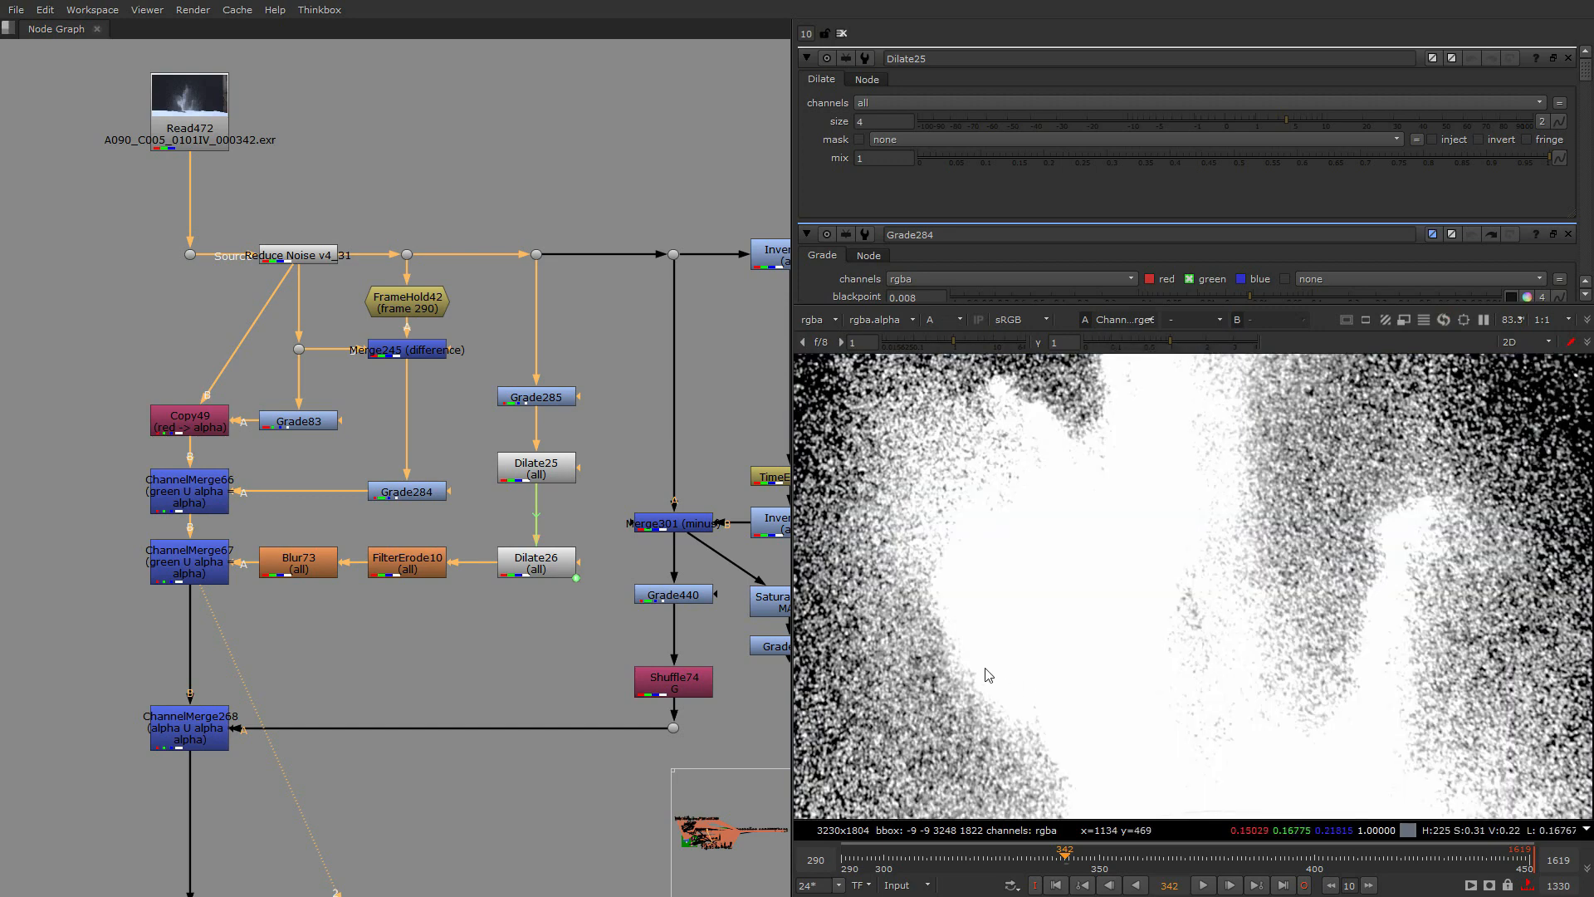
key(a)
key(a)
key(a)
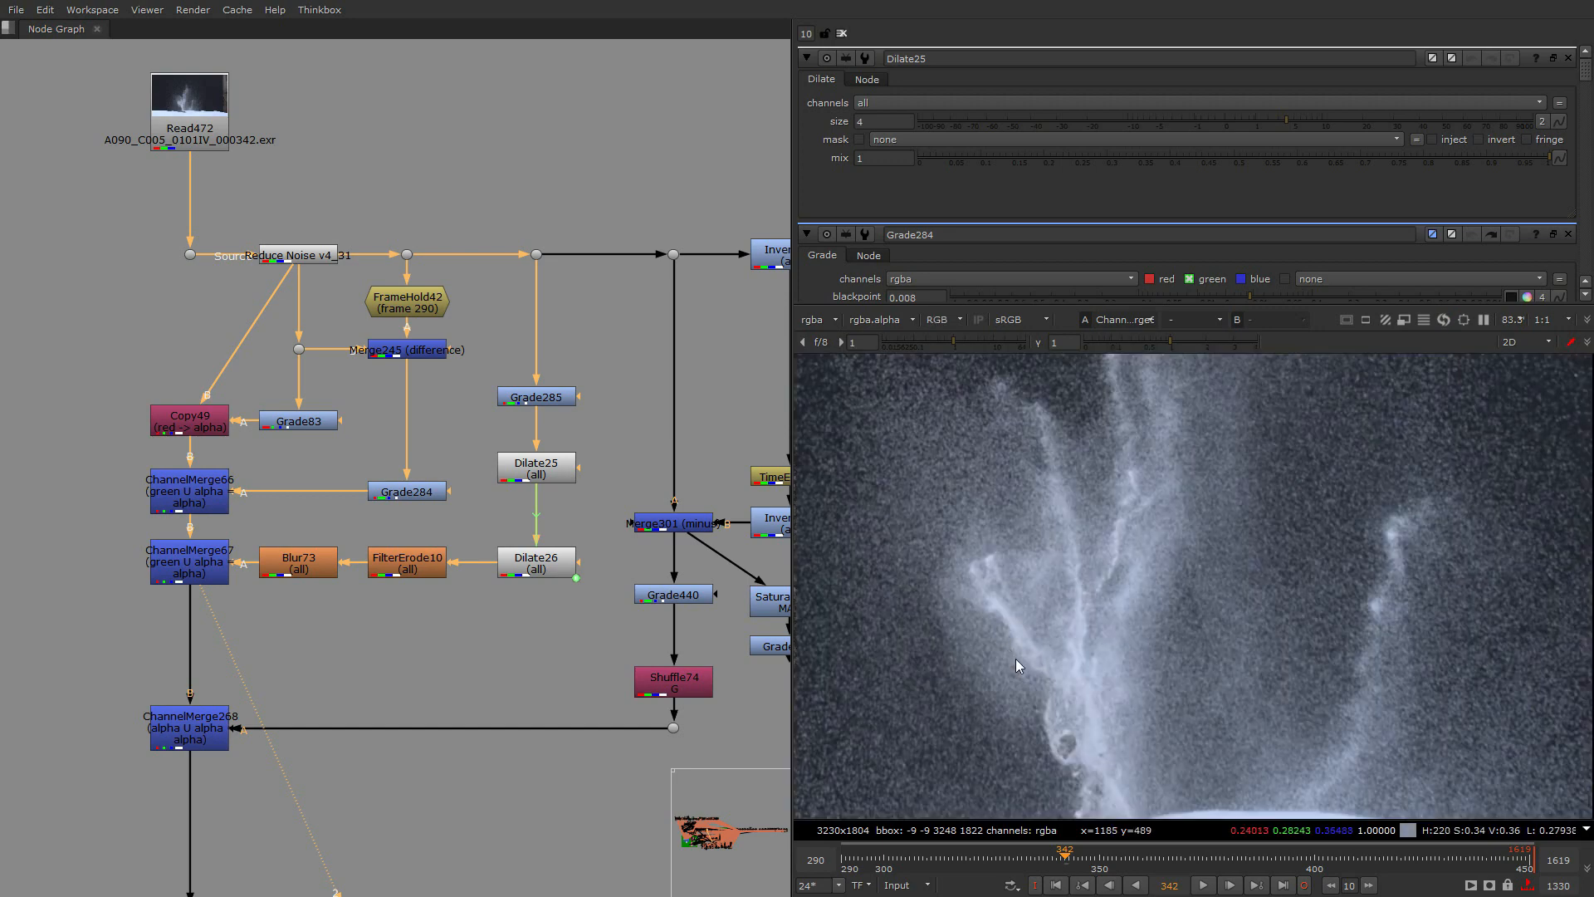
Display Crop140 and the Merge409 checkerboard composite, and inspect the snow plume's matte edges up close
middle_drag(292, 594, 352, 450)
scroll(352, 450, down, 3)
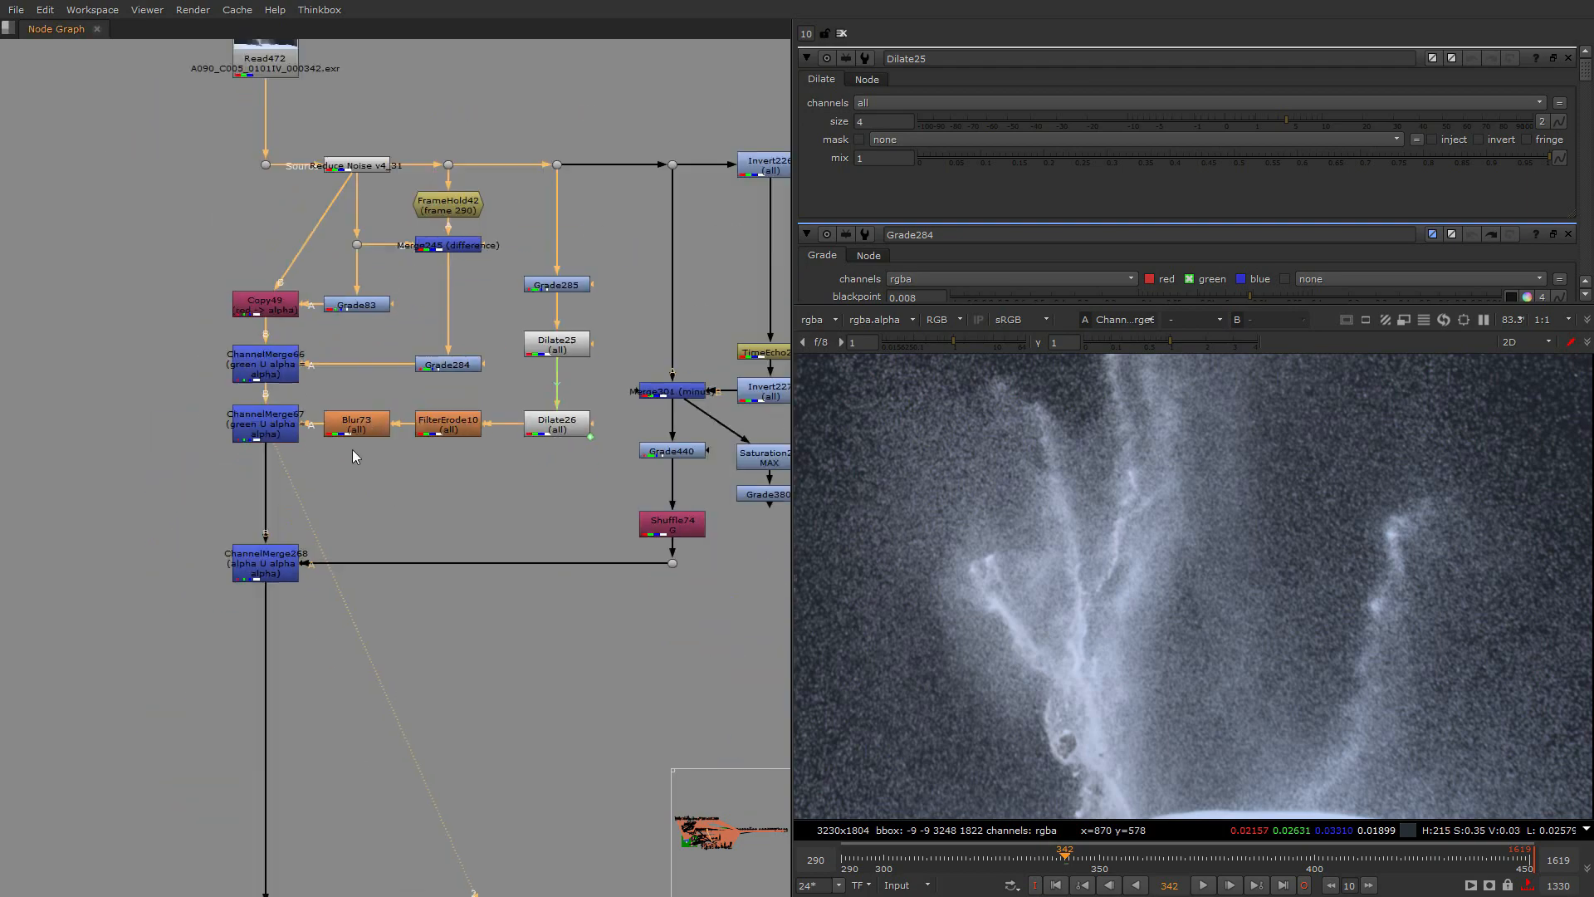
middle_drag(337, 544, 352, 205)
scroll(314, 818, up, 3)
click(264, 725)
key(1)
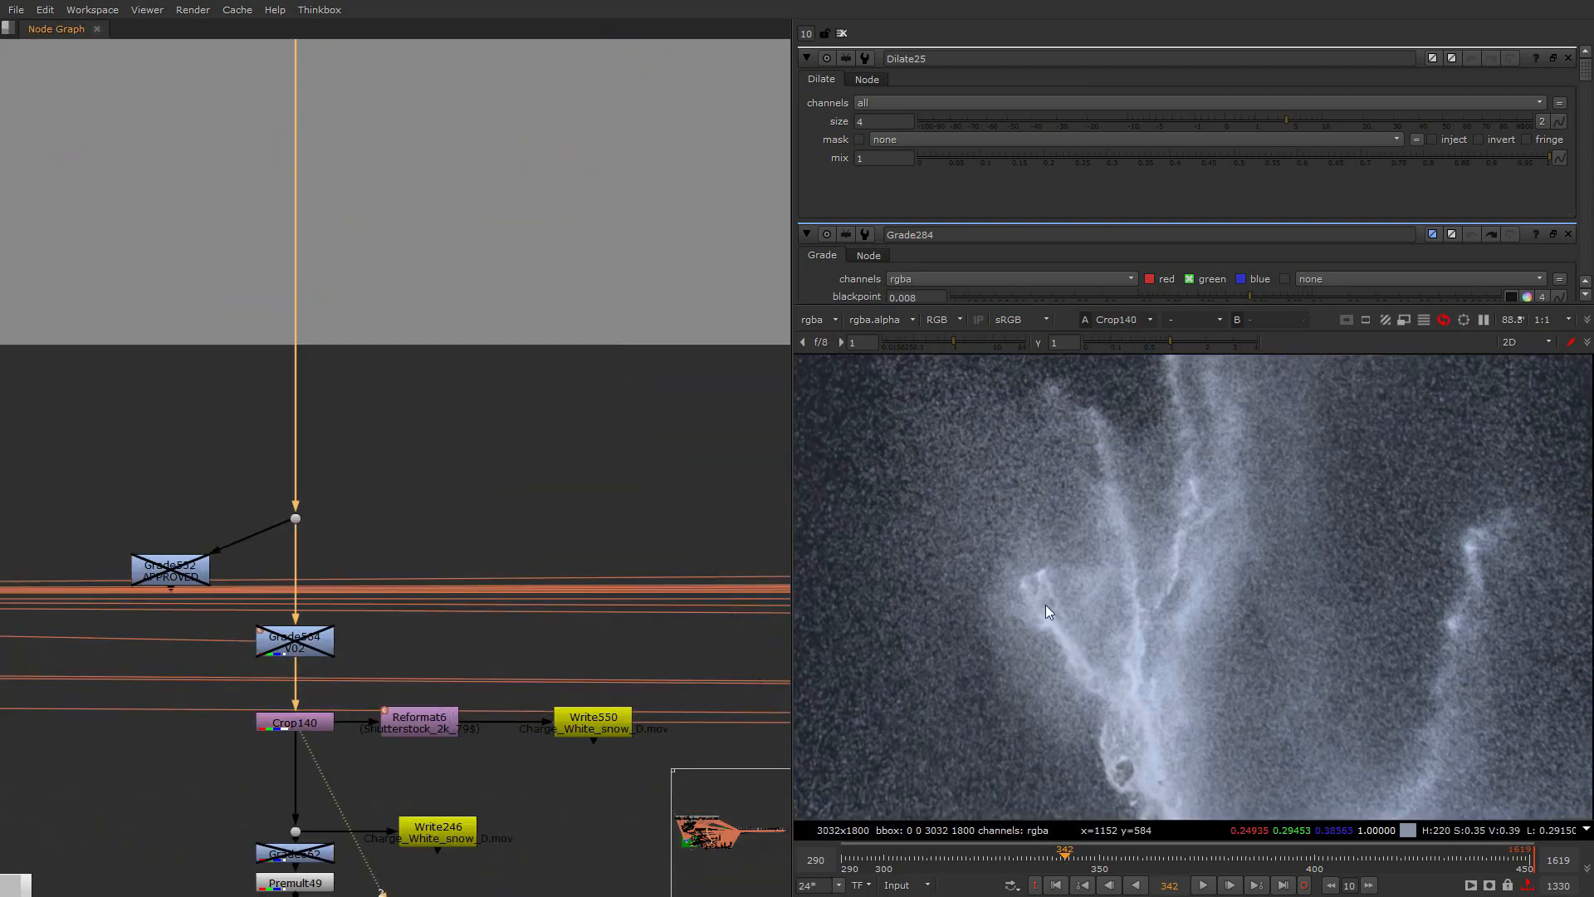
key(a)
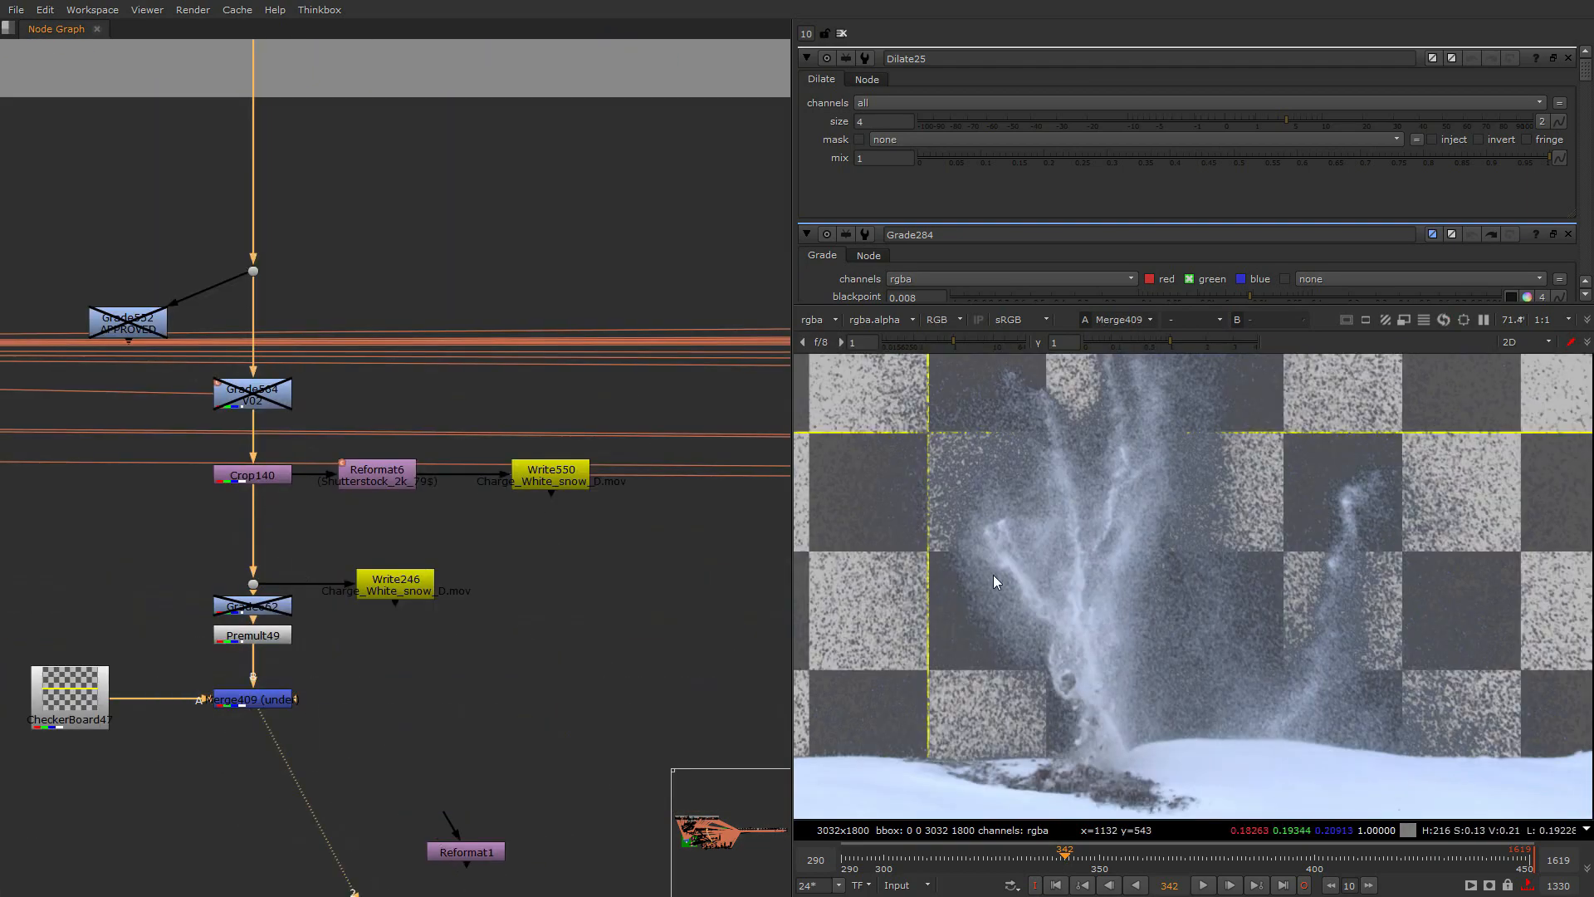
scroll(993, 574, up, 3)
scroll(934, 616, up, 3)
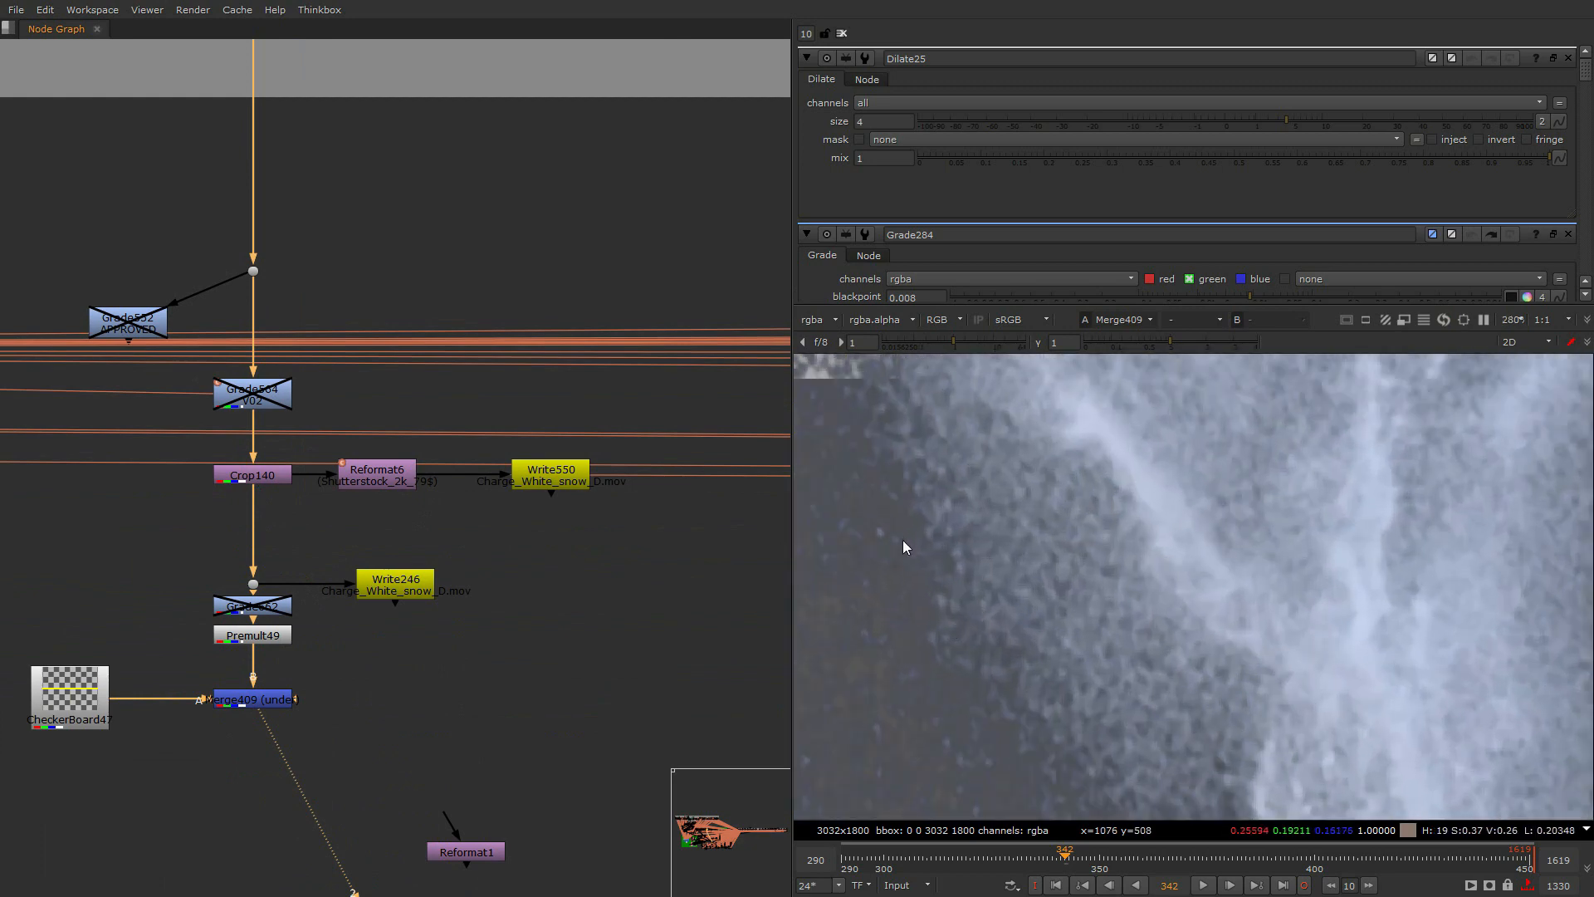
scroll(873, 541, down, 5)
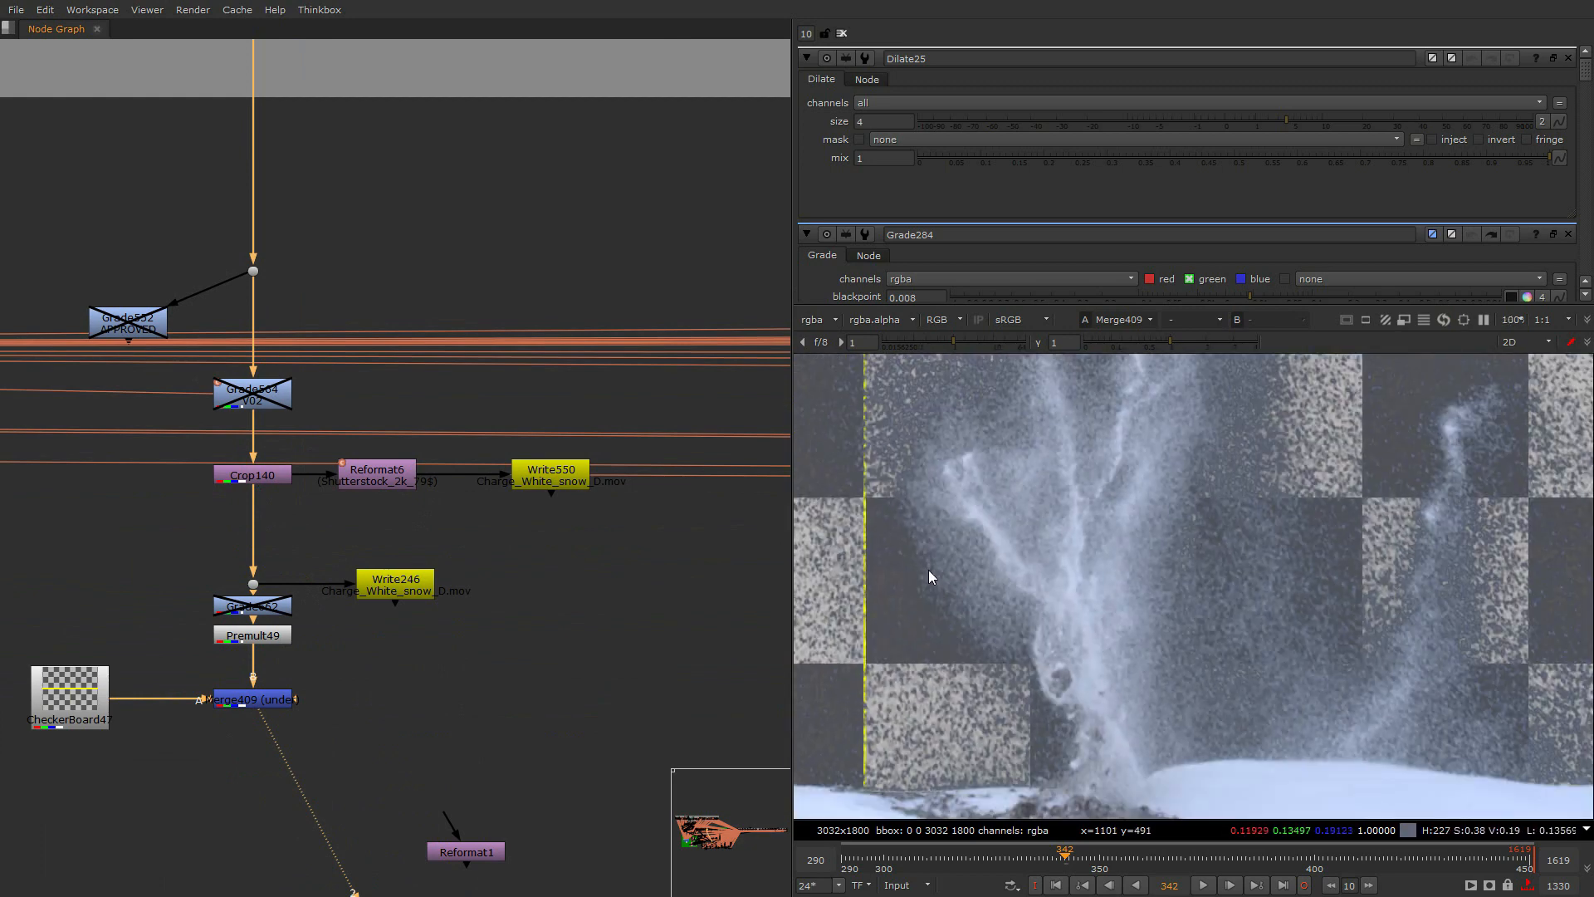
Enable the Grade662 node, collapse its gamma to a single value and set it to 1.47
double_click(252, 606)
key(d)
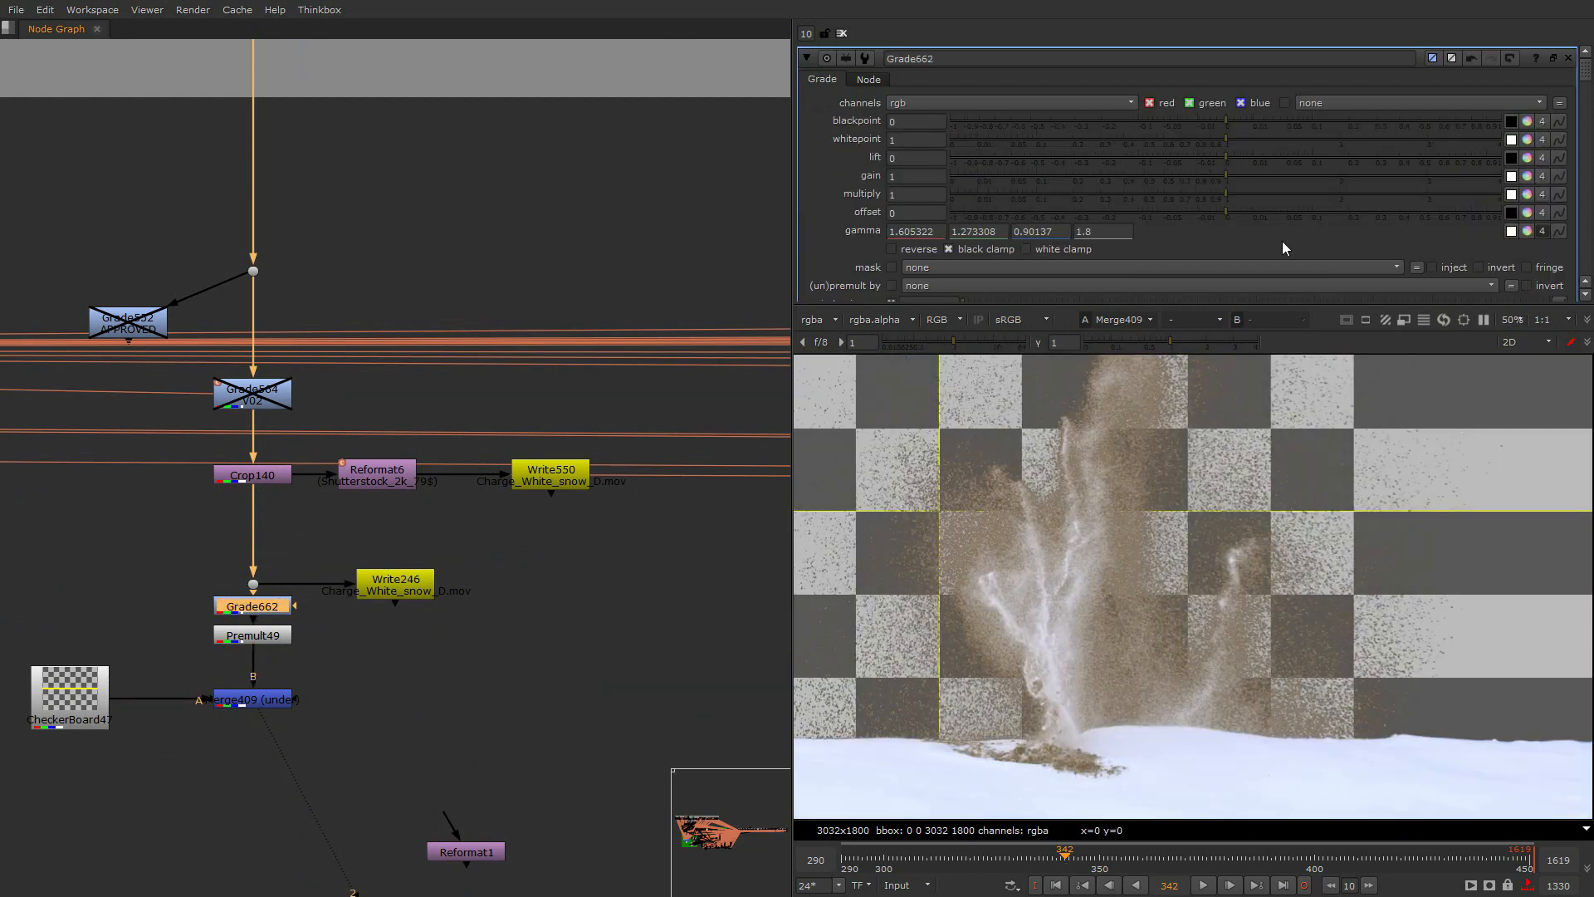
click(1542, 233)
drag(1248, 233, 1289, 229)
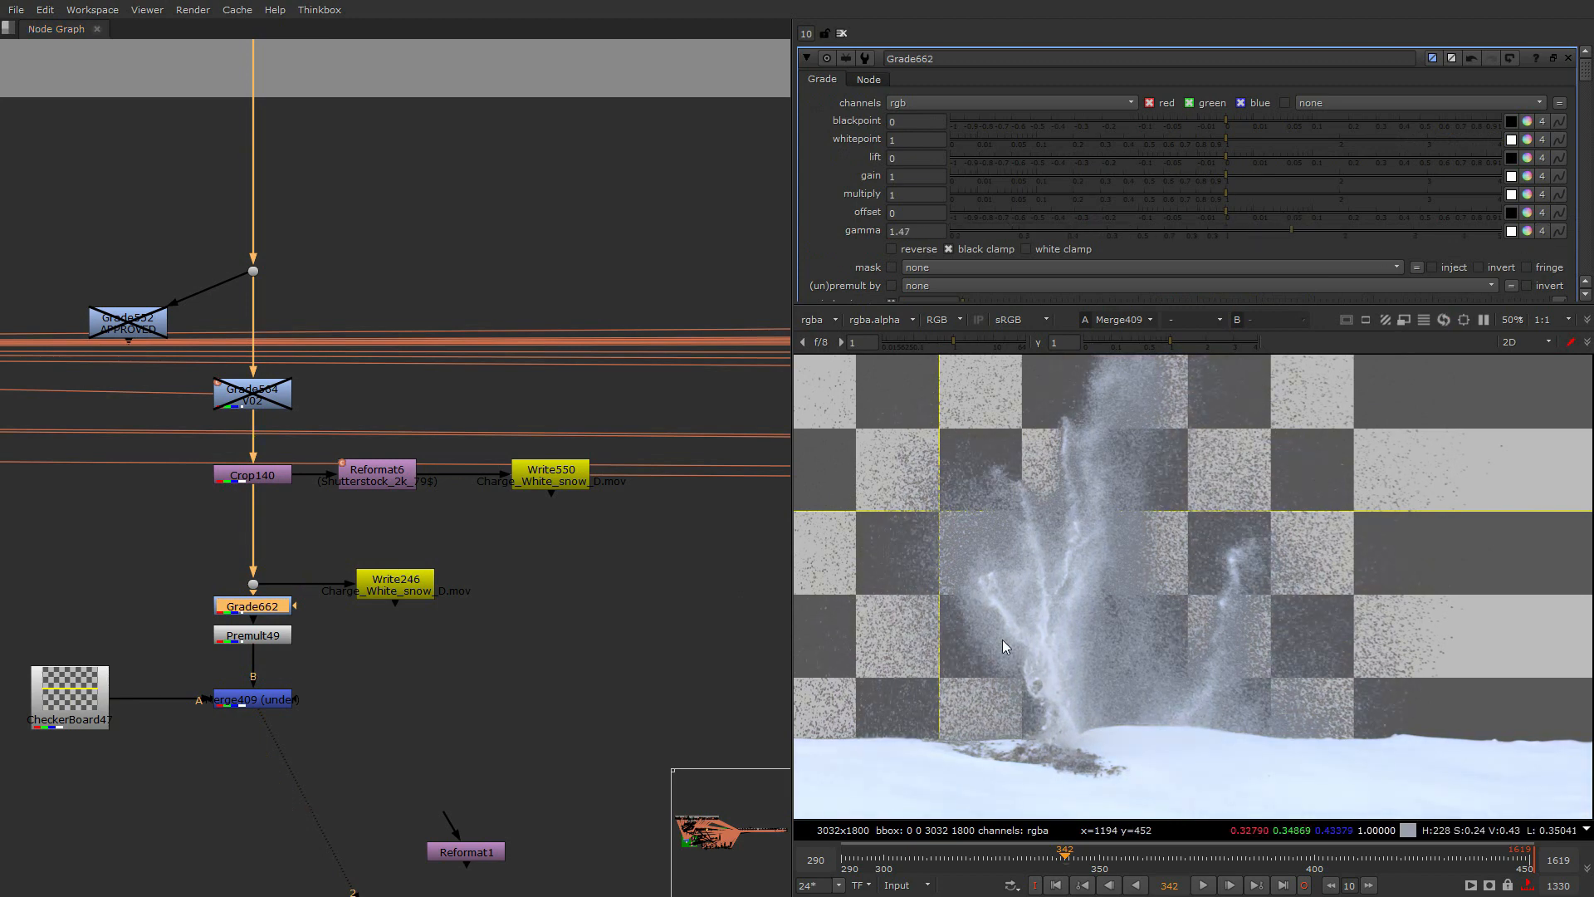
Inspect the brightened plume over the checkerboard and raise Grade662's gamma to 1.66
scroll(1003, 646, up, 2)
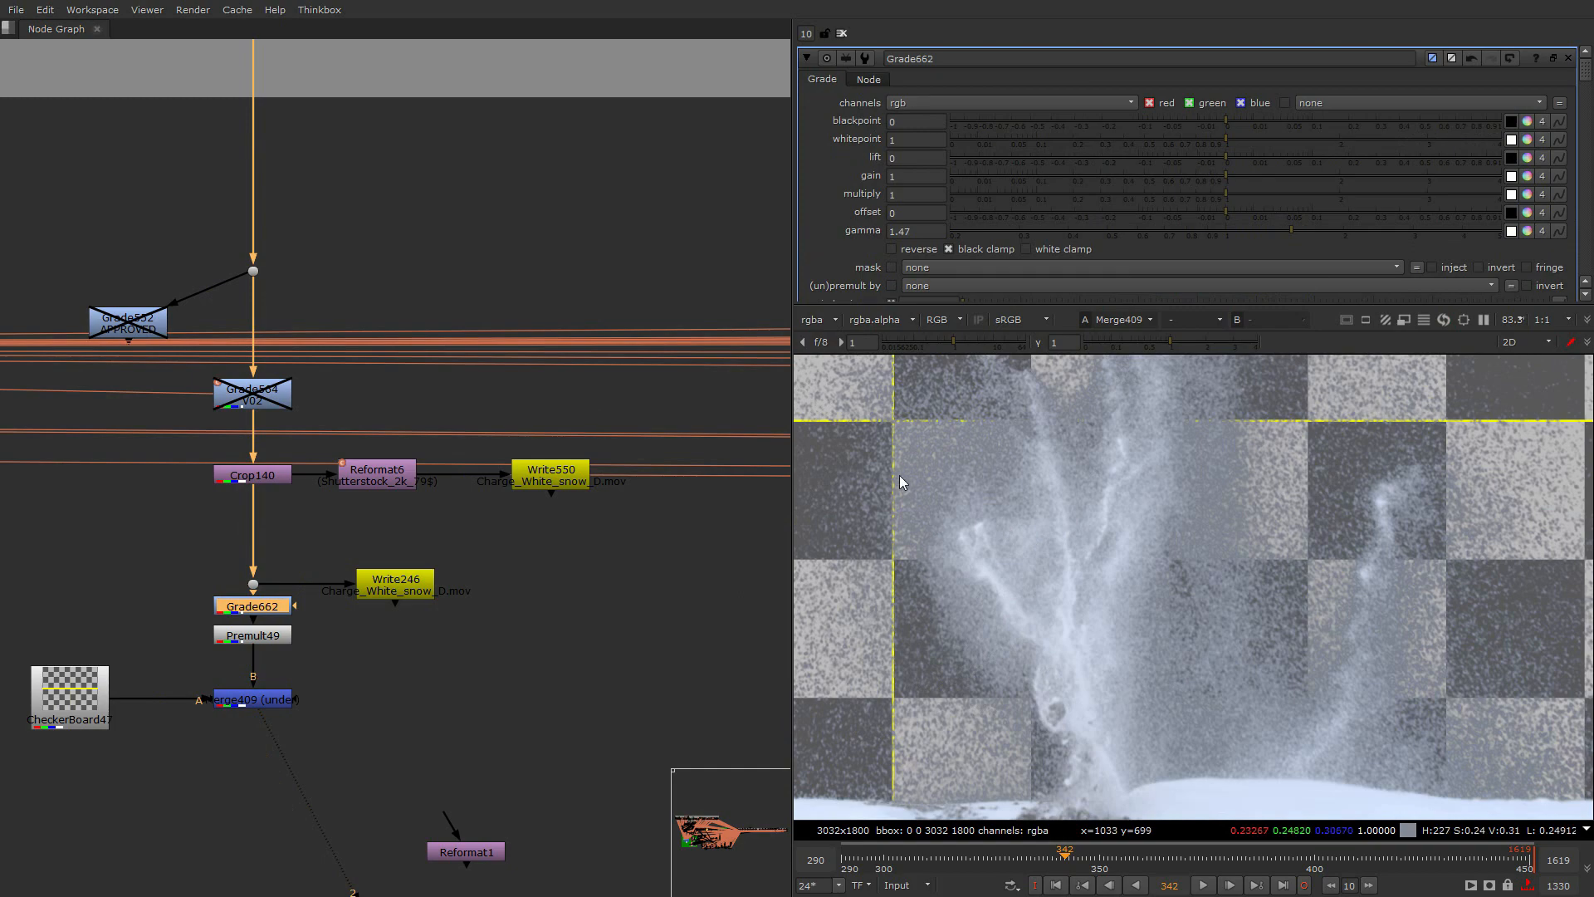
scroll(899, 475, down, 1)
scroll(1206, 546, up, 2)
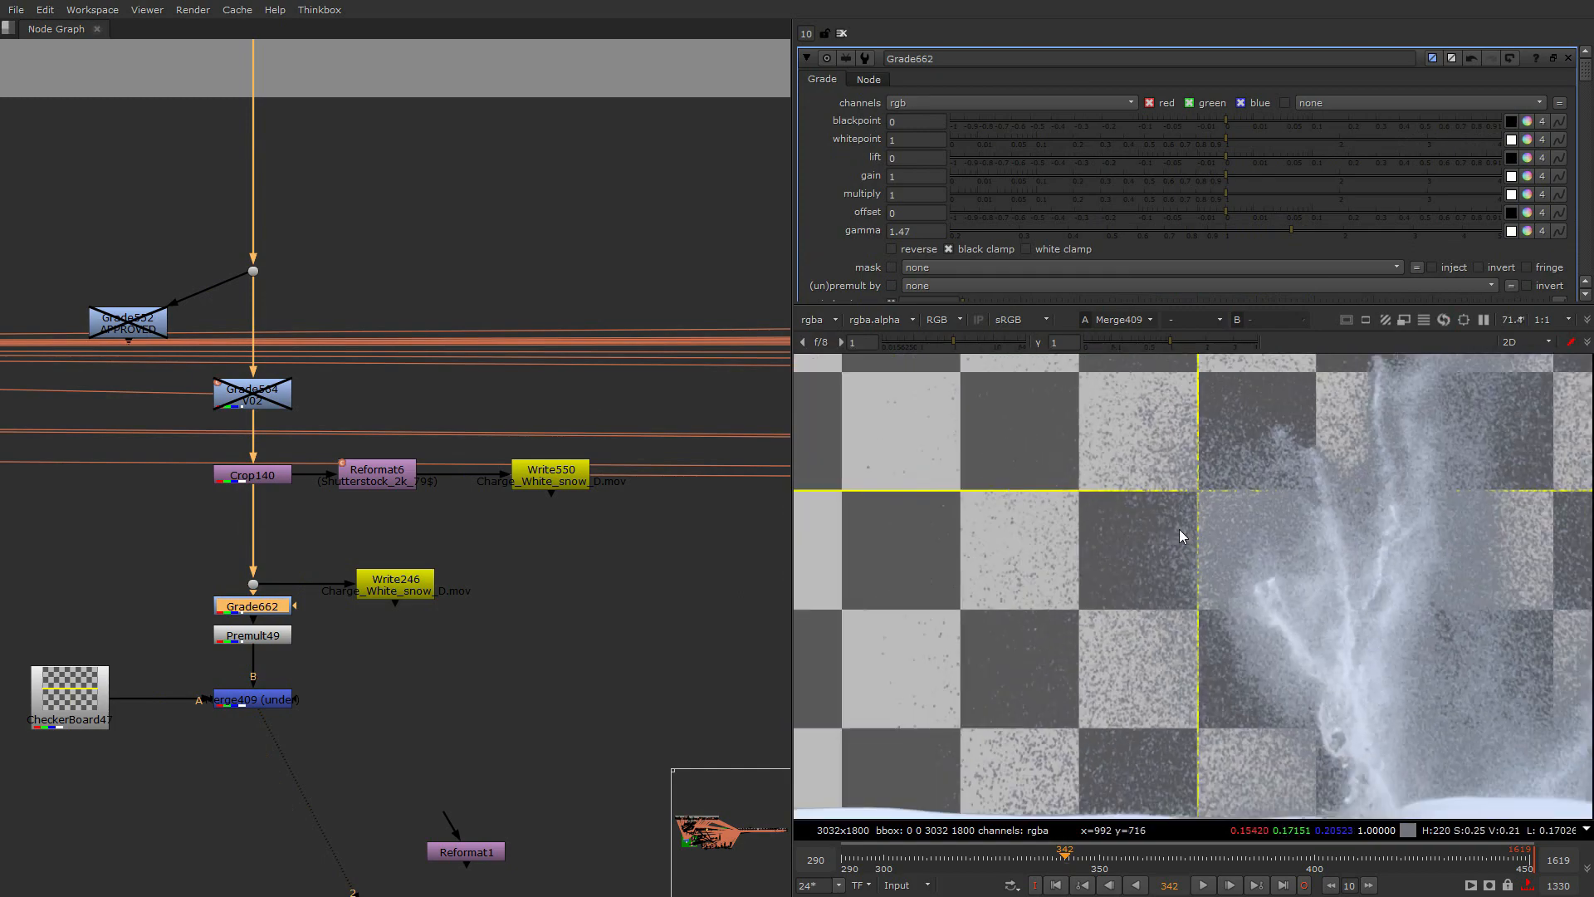
scroll(979, 626, down, 3)
click(1315, 232)
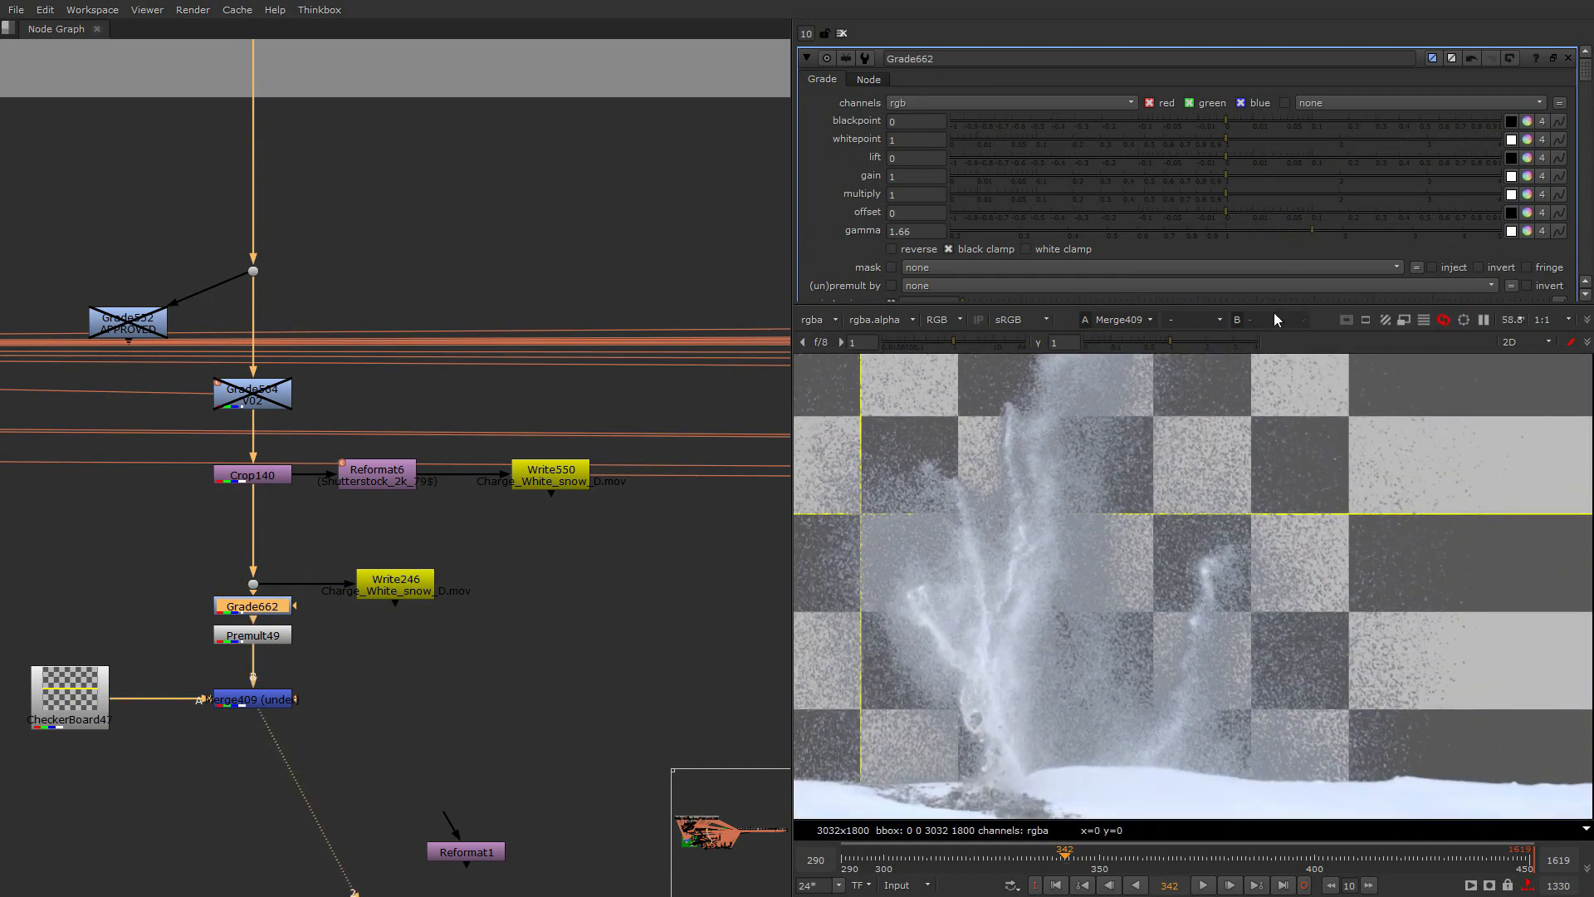
Go to frame 338 and inspect the fine snow particles at the plume's edges over the checkerboard
drag(1066, 870, 1047, 872)
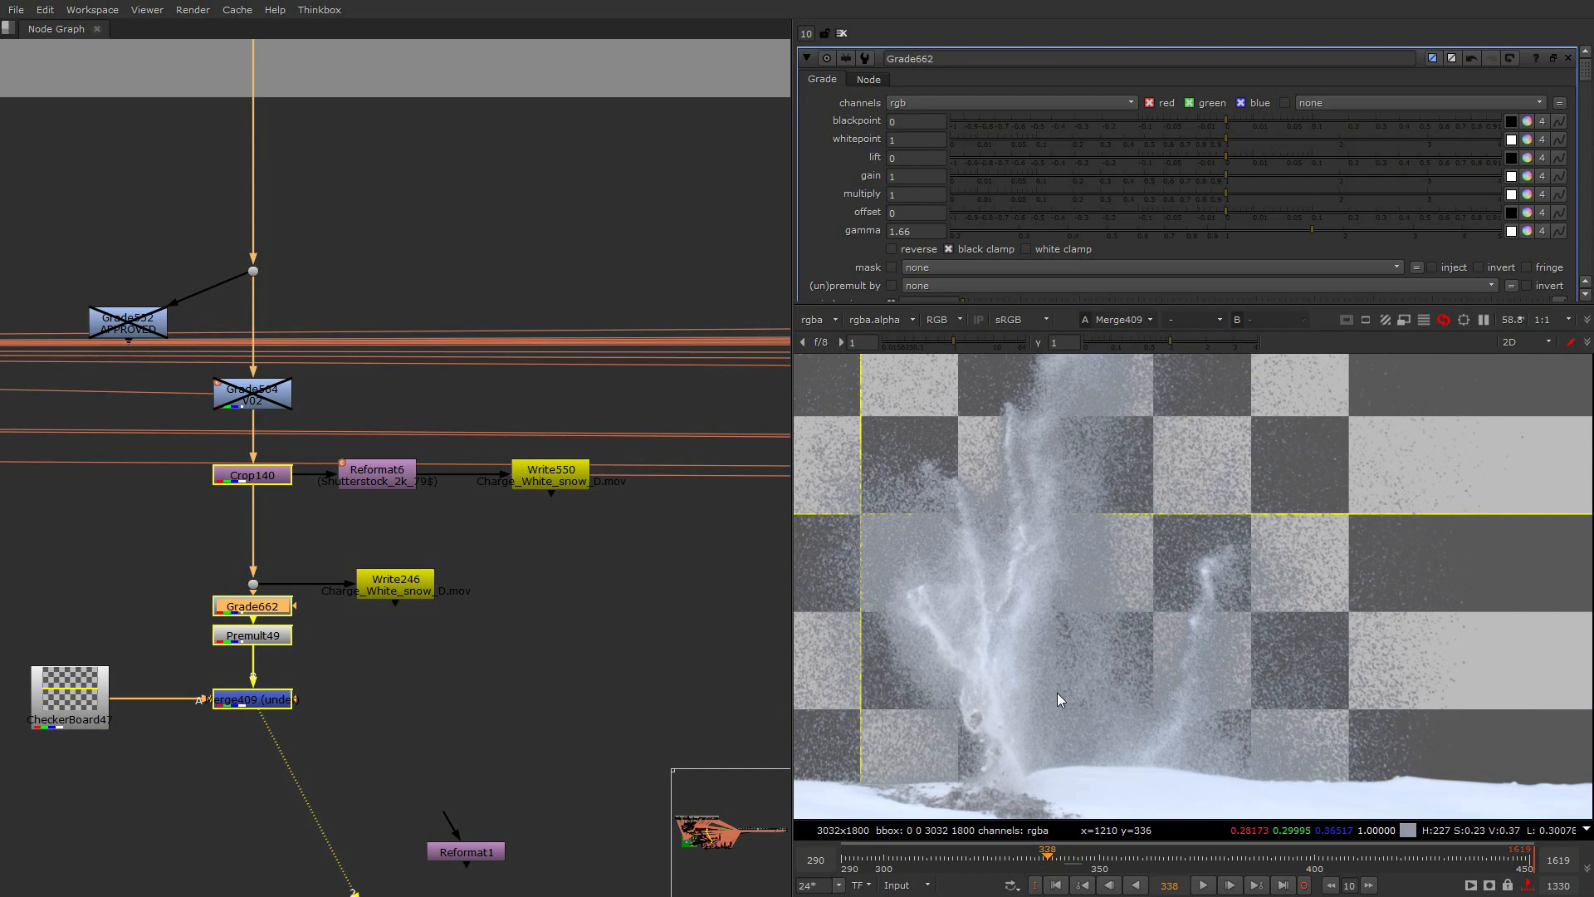
scroll(1004, 596, up, 2)
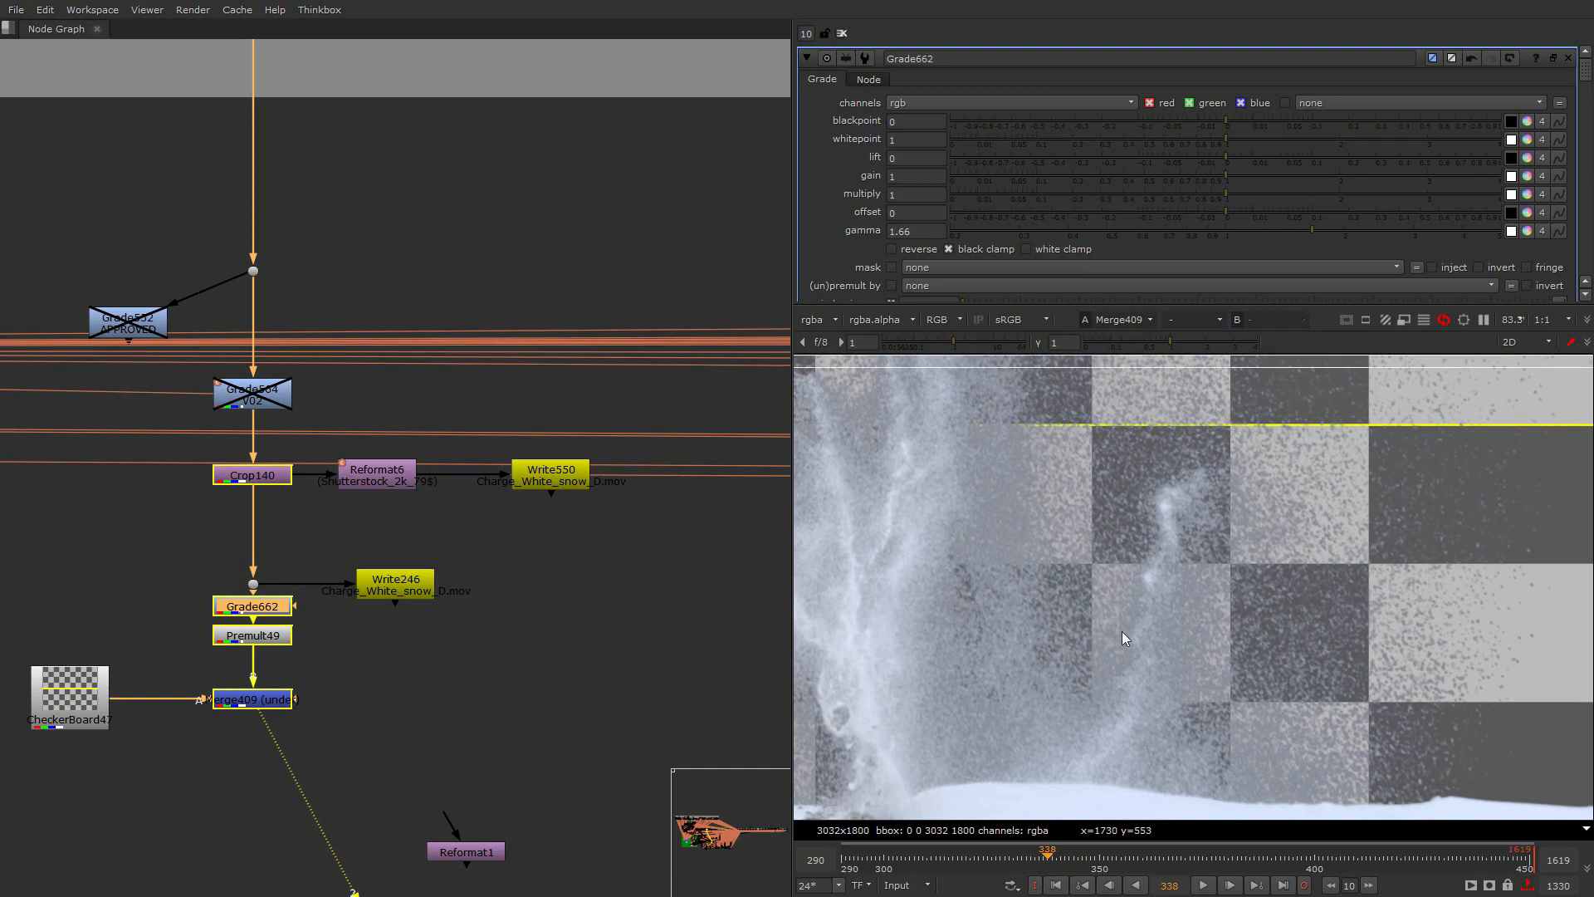
scroll(1054, 581, down, 1)
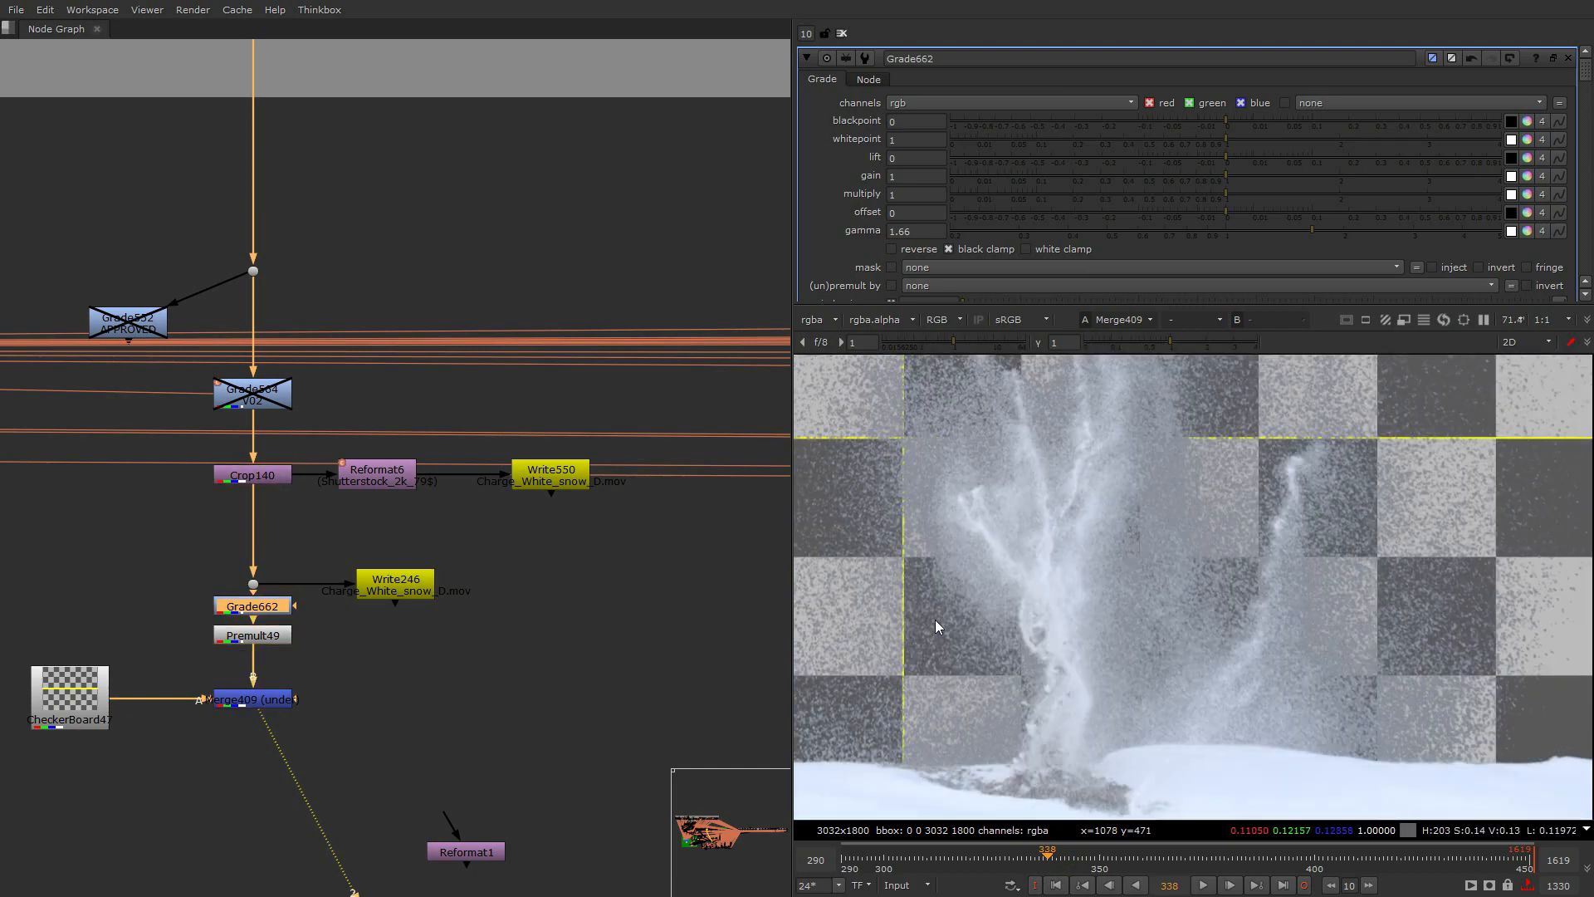
scroll(921, 584, up, 5)
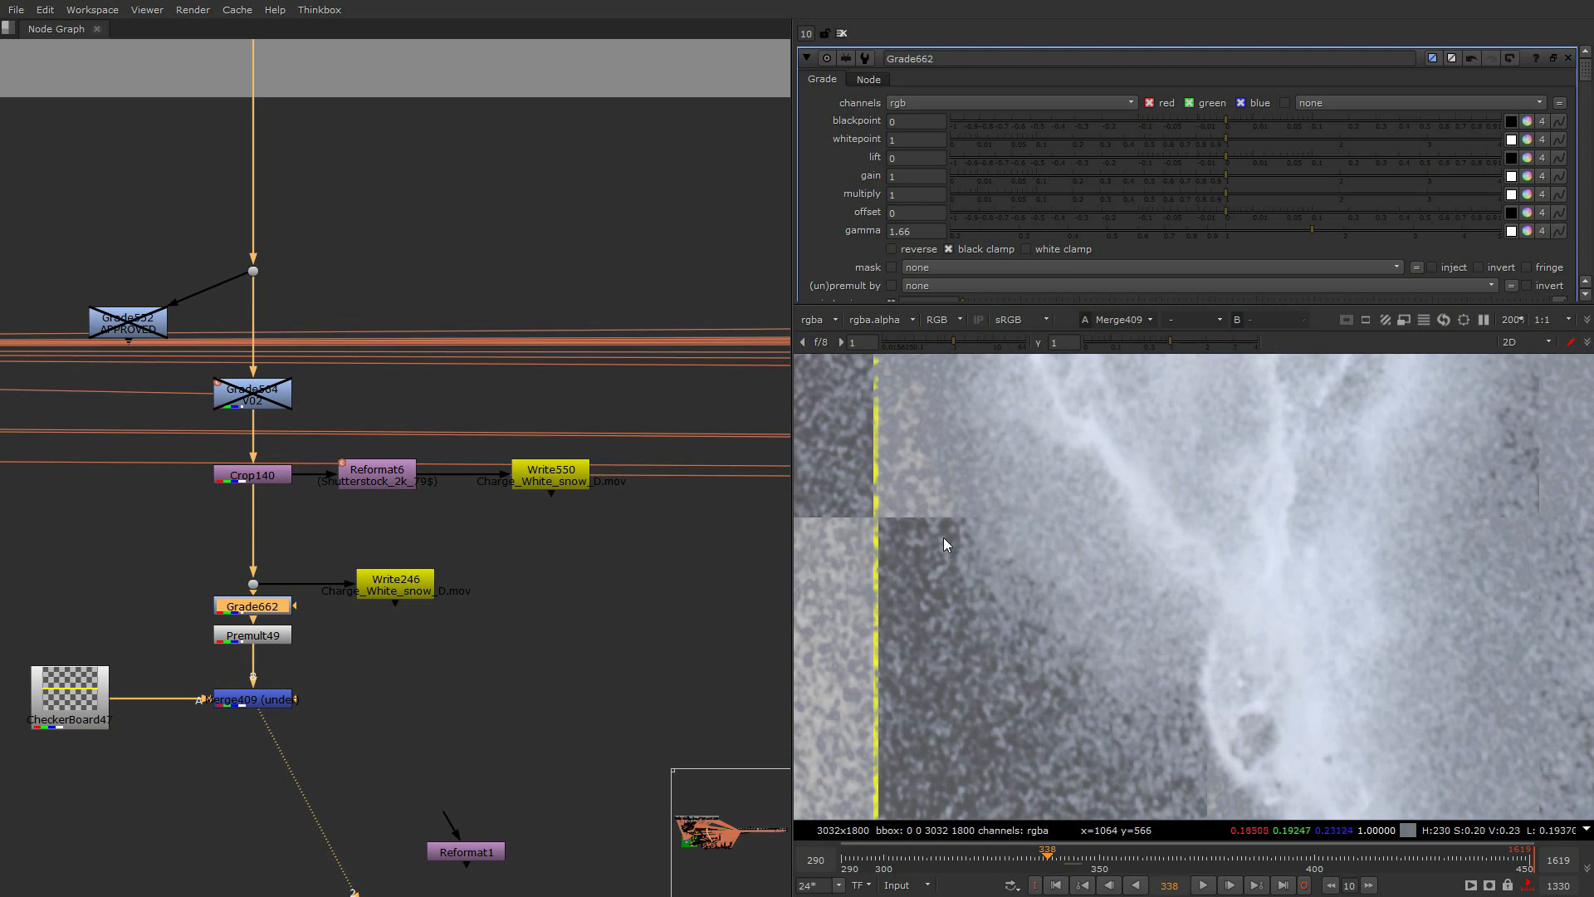
scroll(939, 521, up, 2)
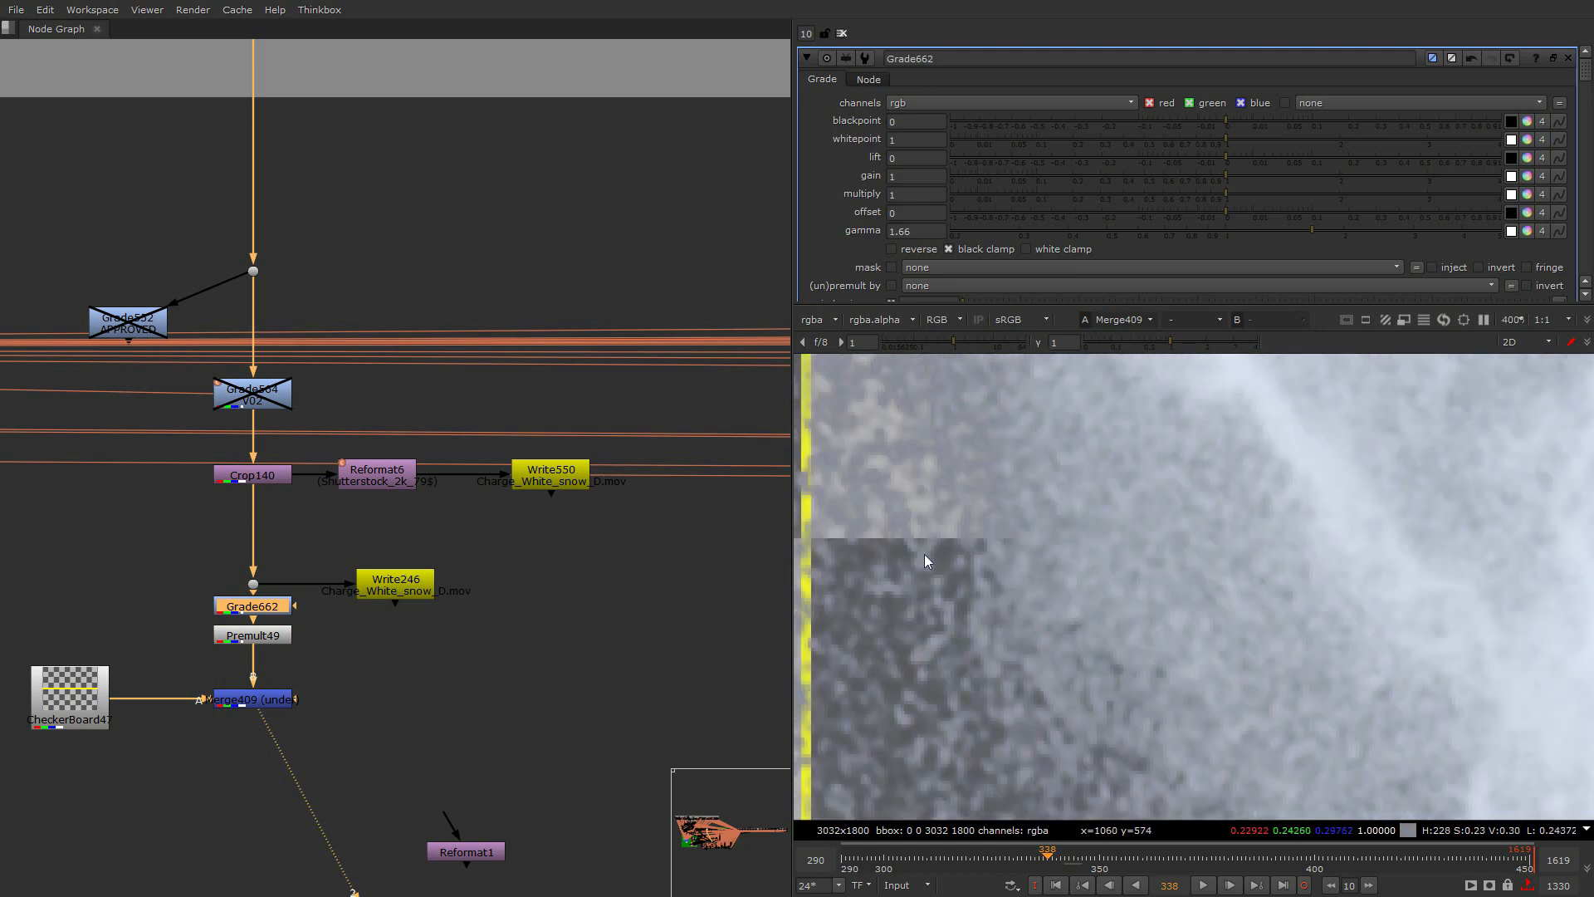
scroll(891, 575, down, 2)
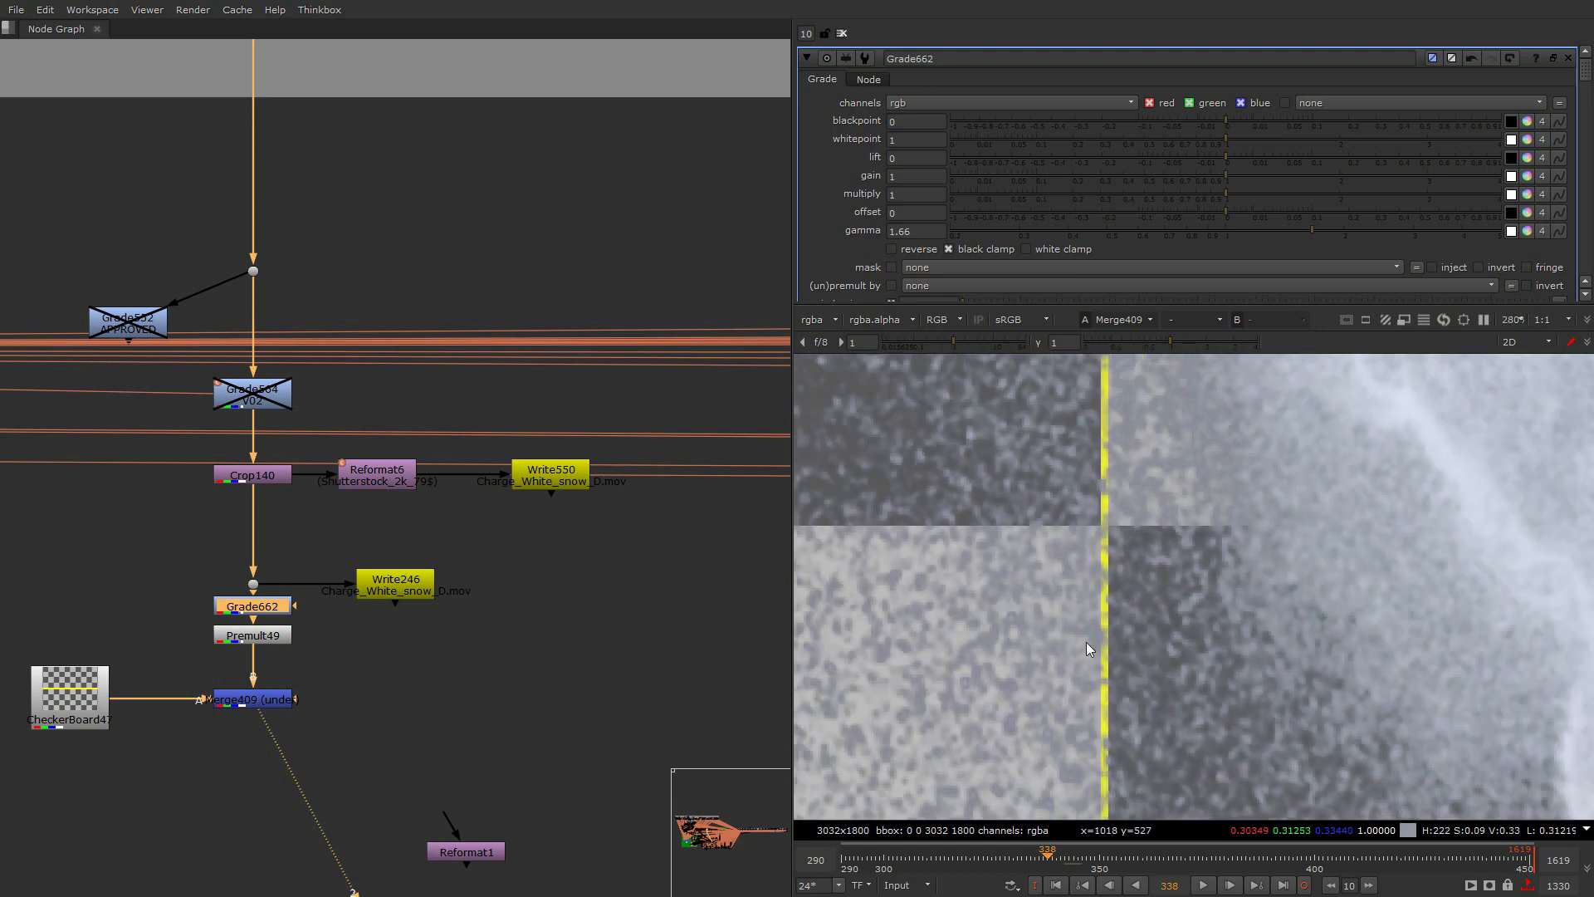
scroll(1104, 614, down, 2)
Add an unconnected MotionBlur node beside the checkerboard merge and delete it again
click(481, 699)
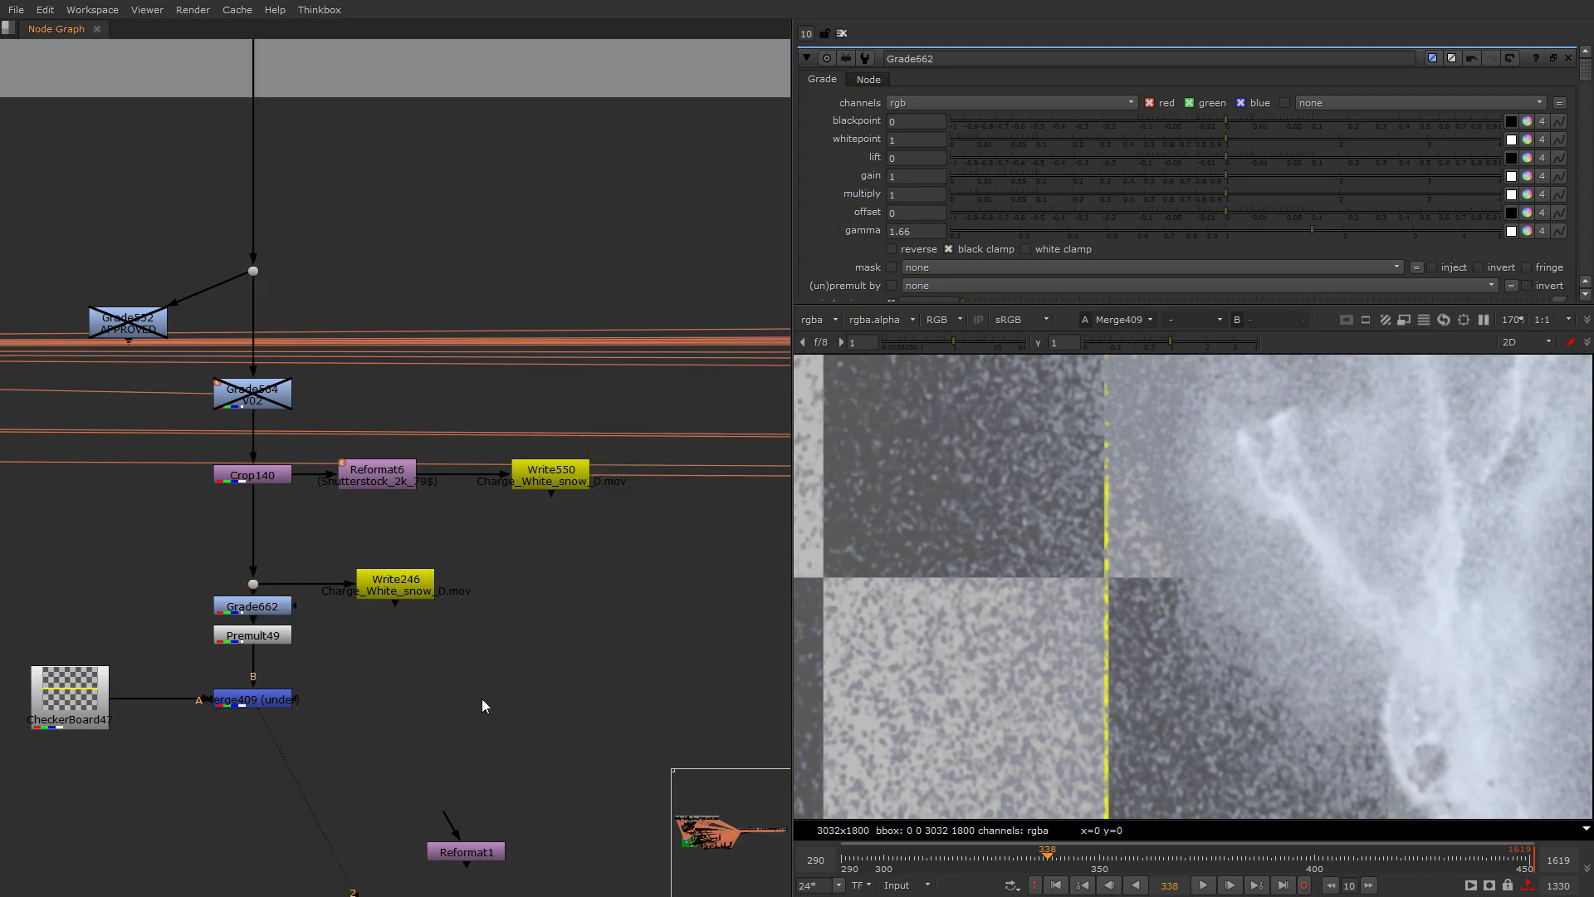
key(Tab)
text(moti)
key(Return)
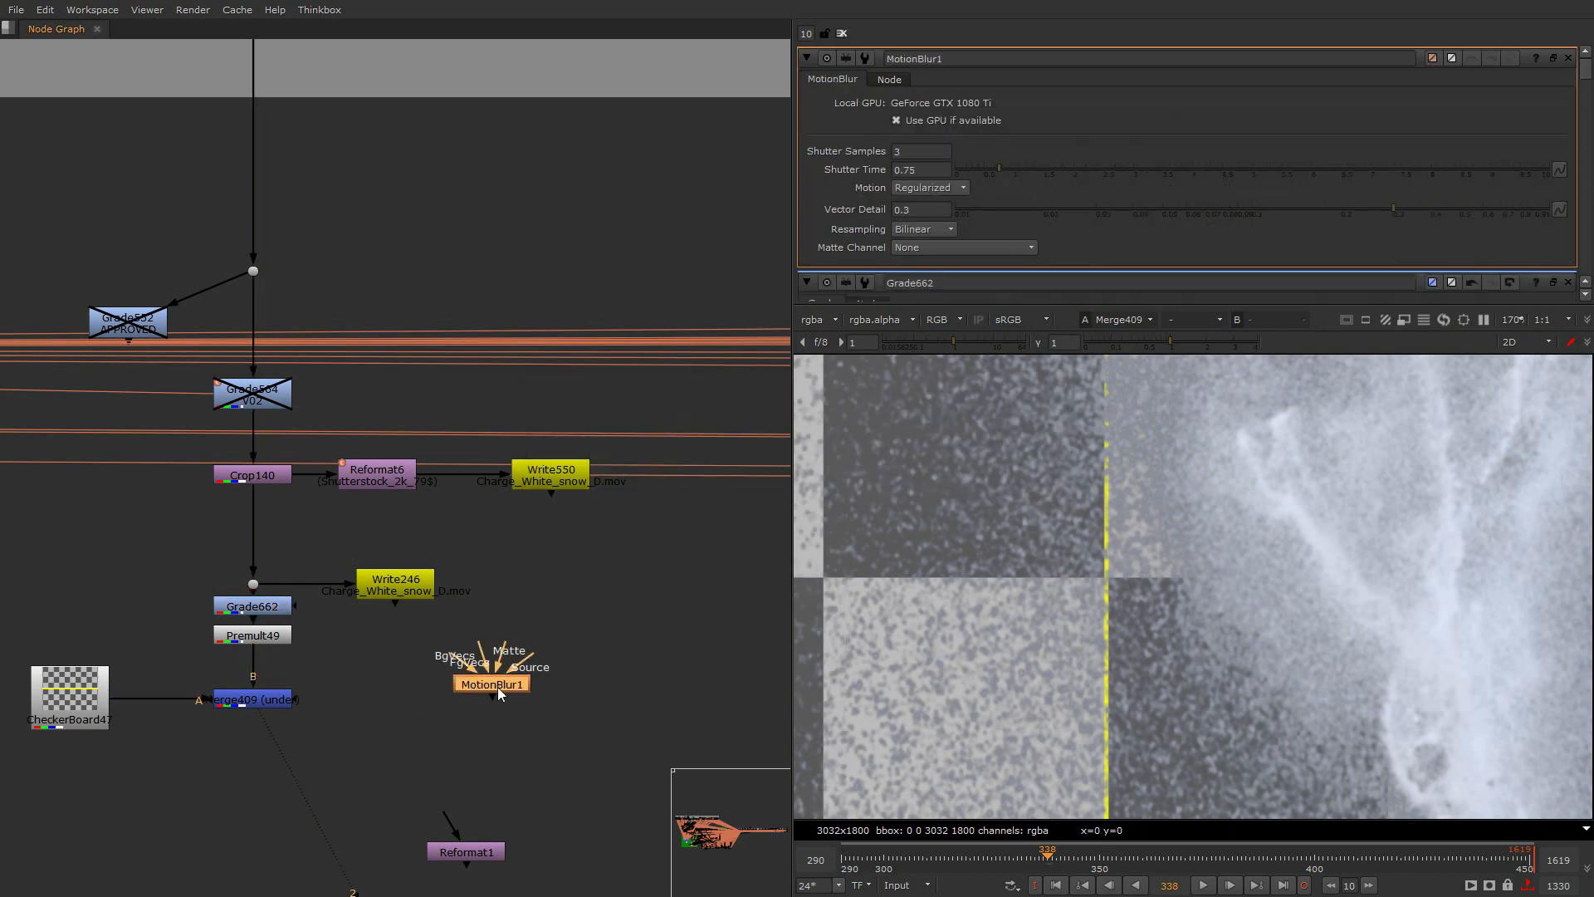
key(Delete)
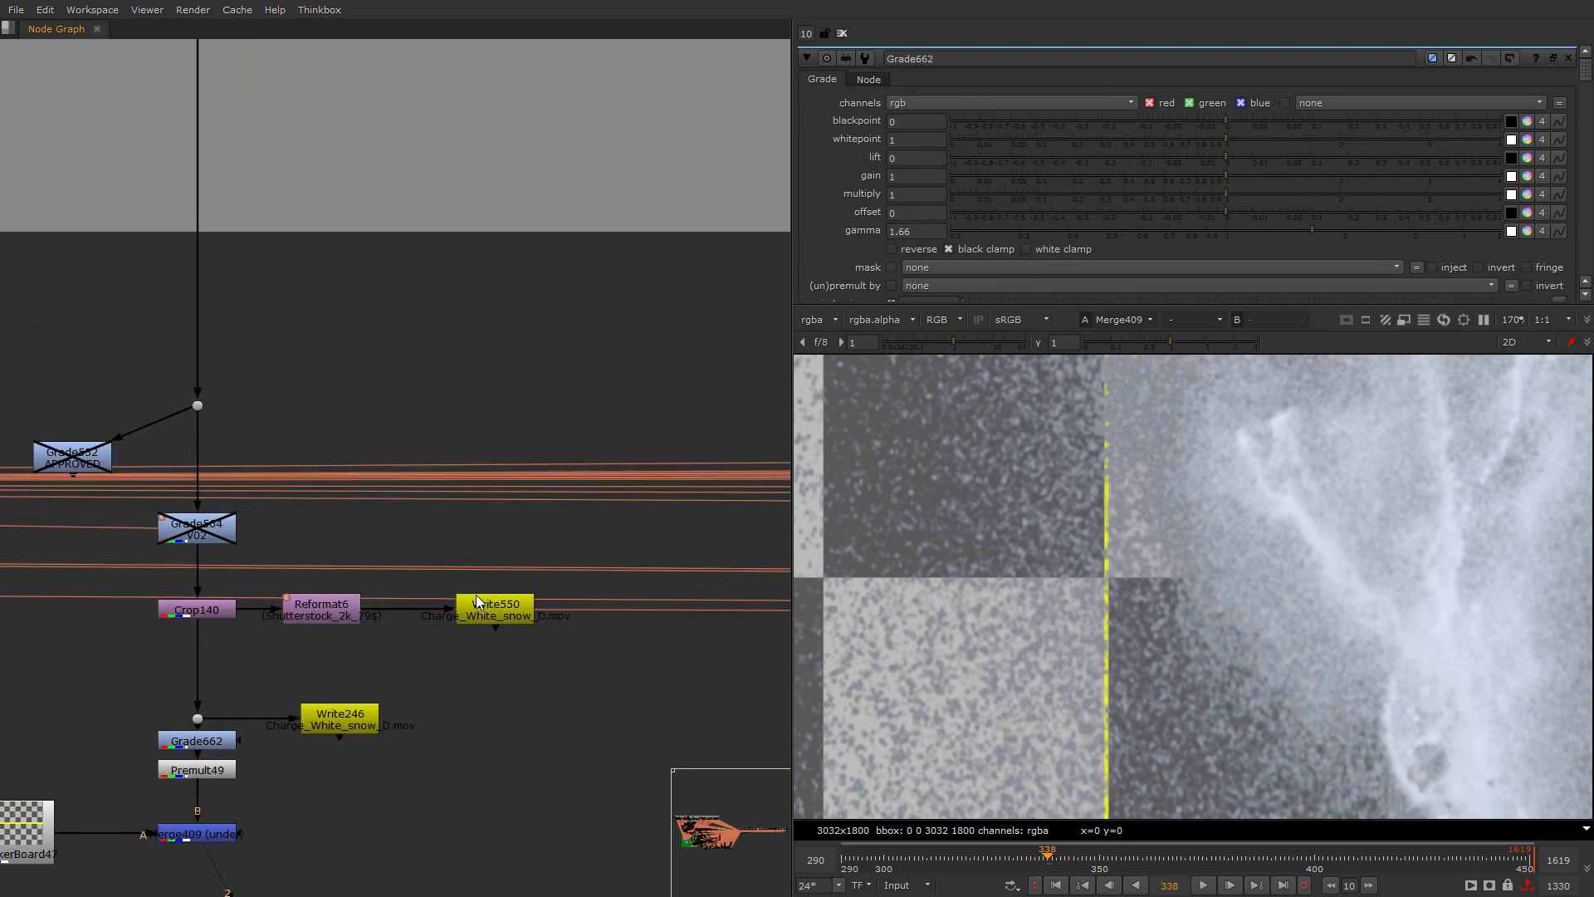
Review the Write246 output branch and the whole composite, and display Crop140 in the viewer
scroll(377, 696, up, 1)
click(369, 712)
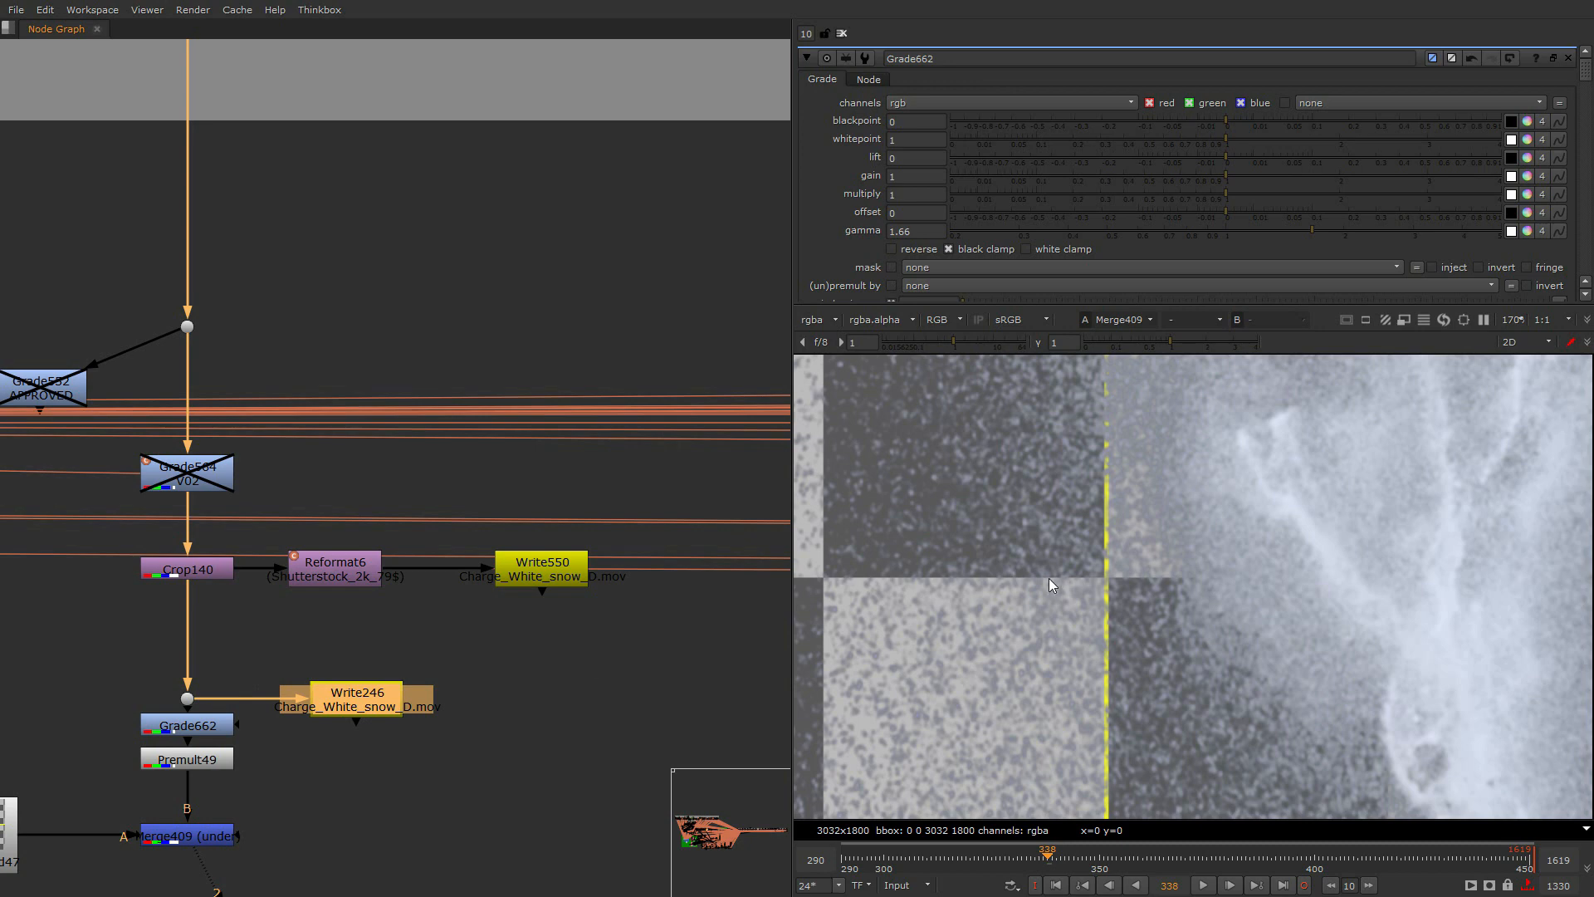
scroll(1044, 586, down, 2)
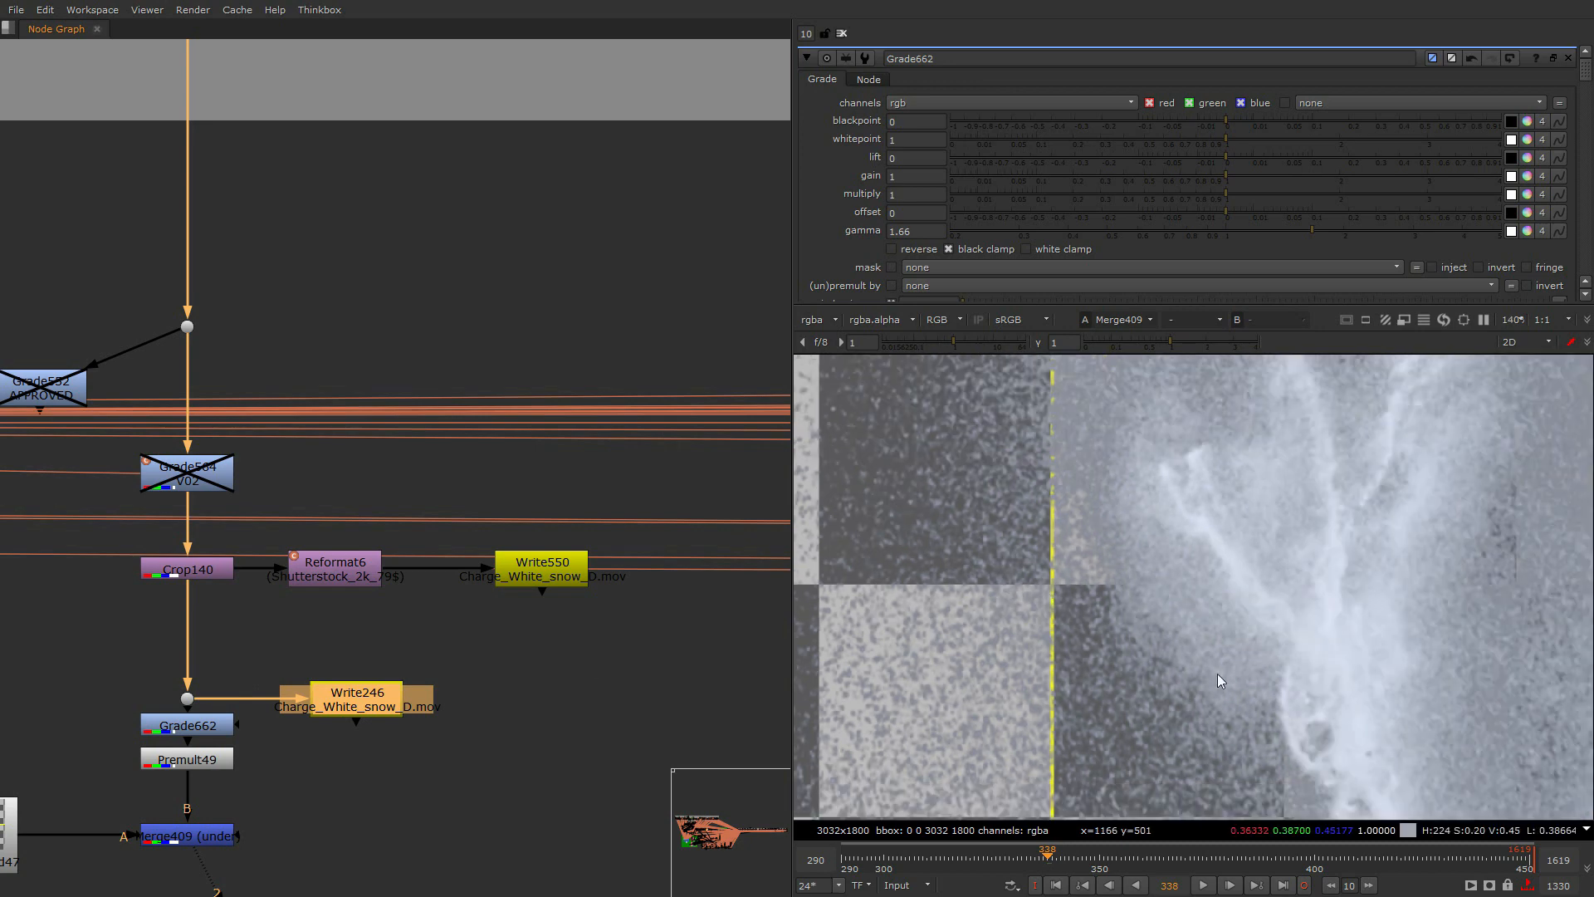
scroll(1187, 684, down, 3)
scroll(1183, 689, down, 2)
scroll(467, 561, down, 3)
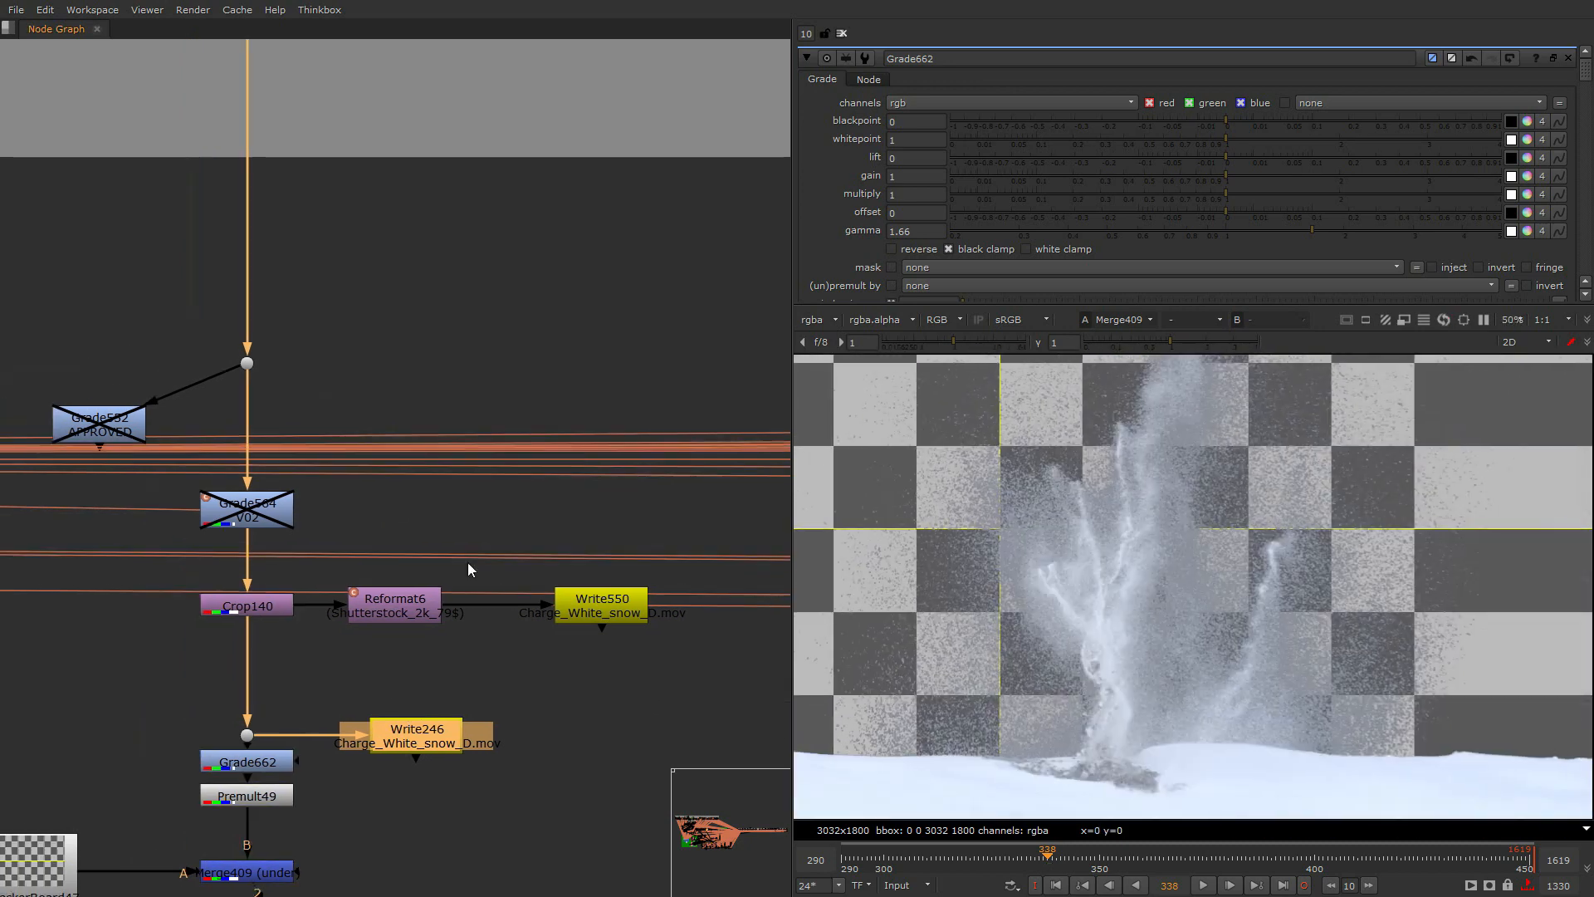
drag(405, 644, 243, 545)
key(1)
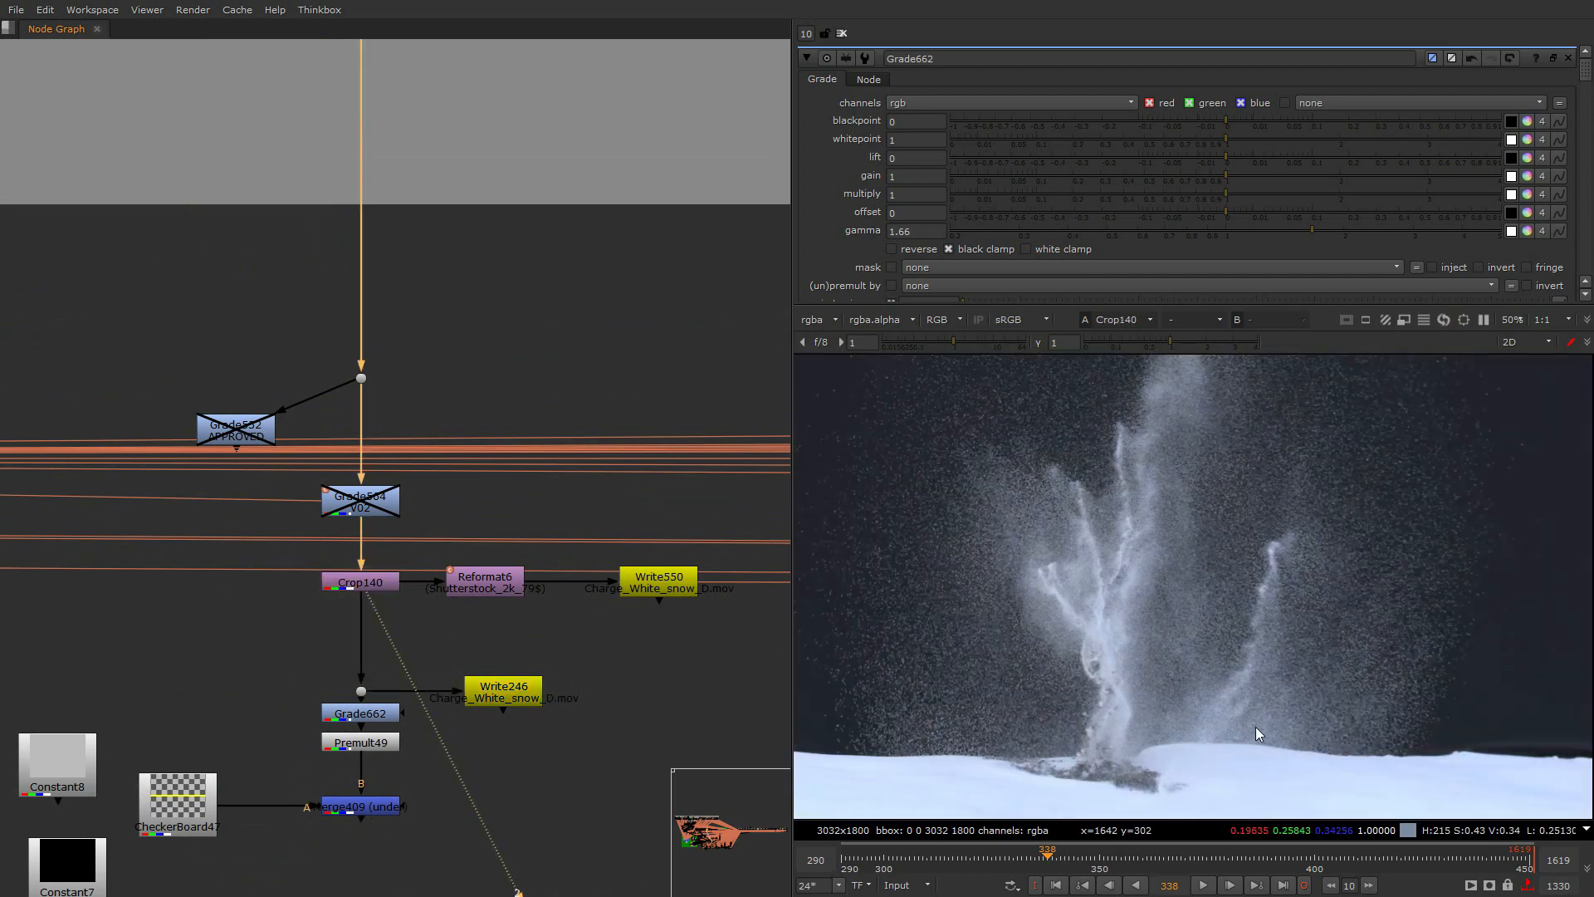
scroll(1125, 608, down, 1)
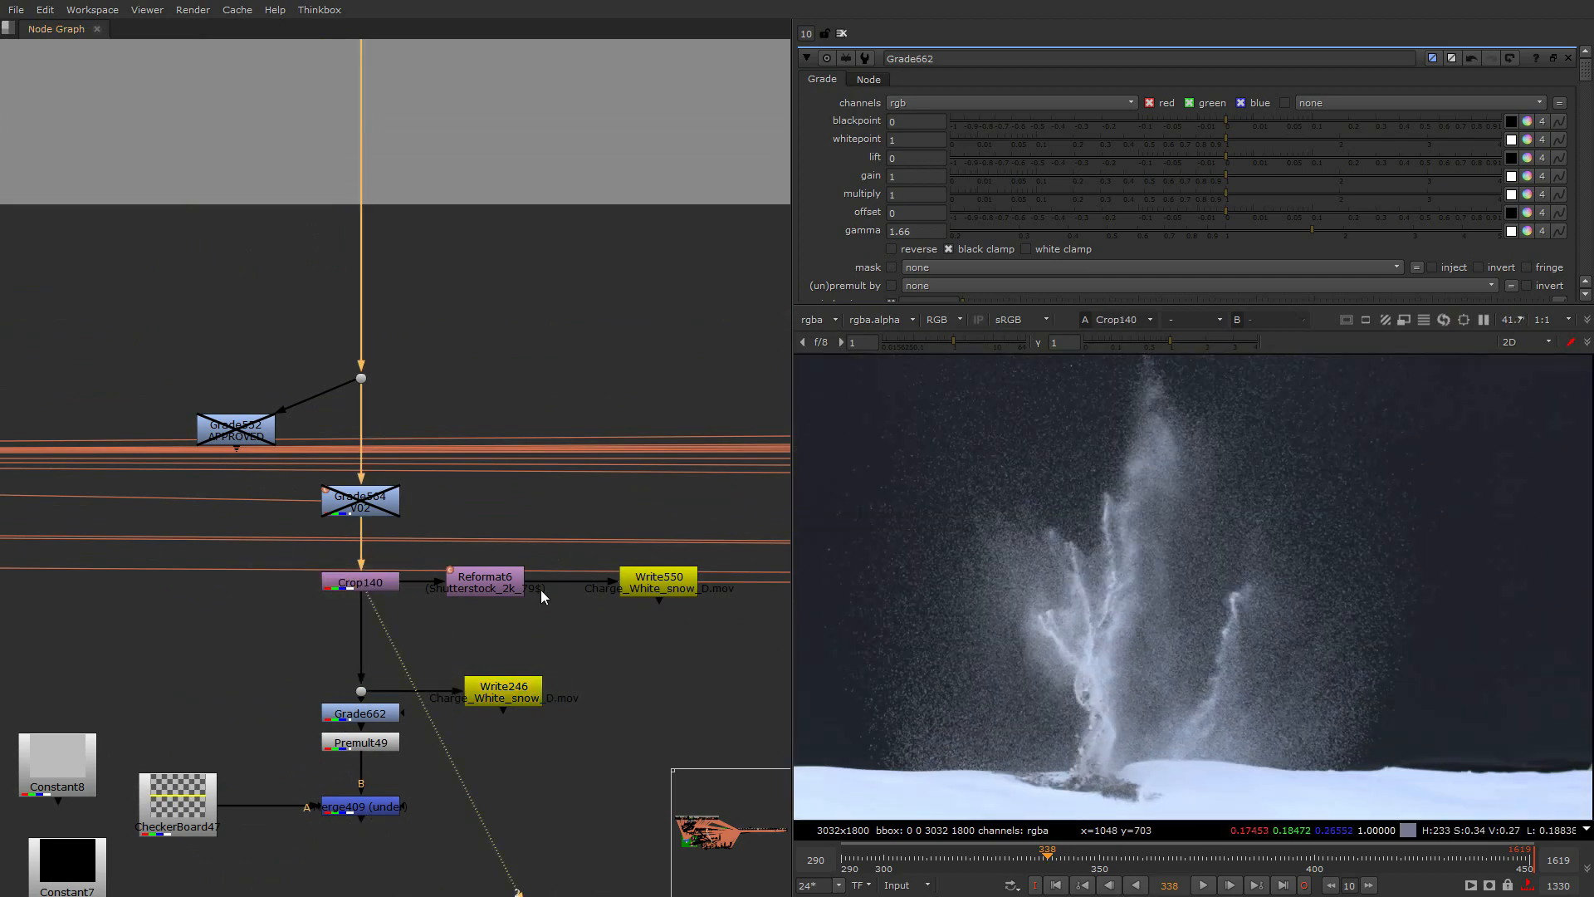
Return to the matte-building nodes of the Read472 setup and display Grade285 with its settings
scroll(551, 640, down, 5)
middle_drag(430, 433, 361, 604)
key(2)
scroll(616, 614, up, 5)
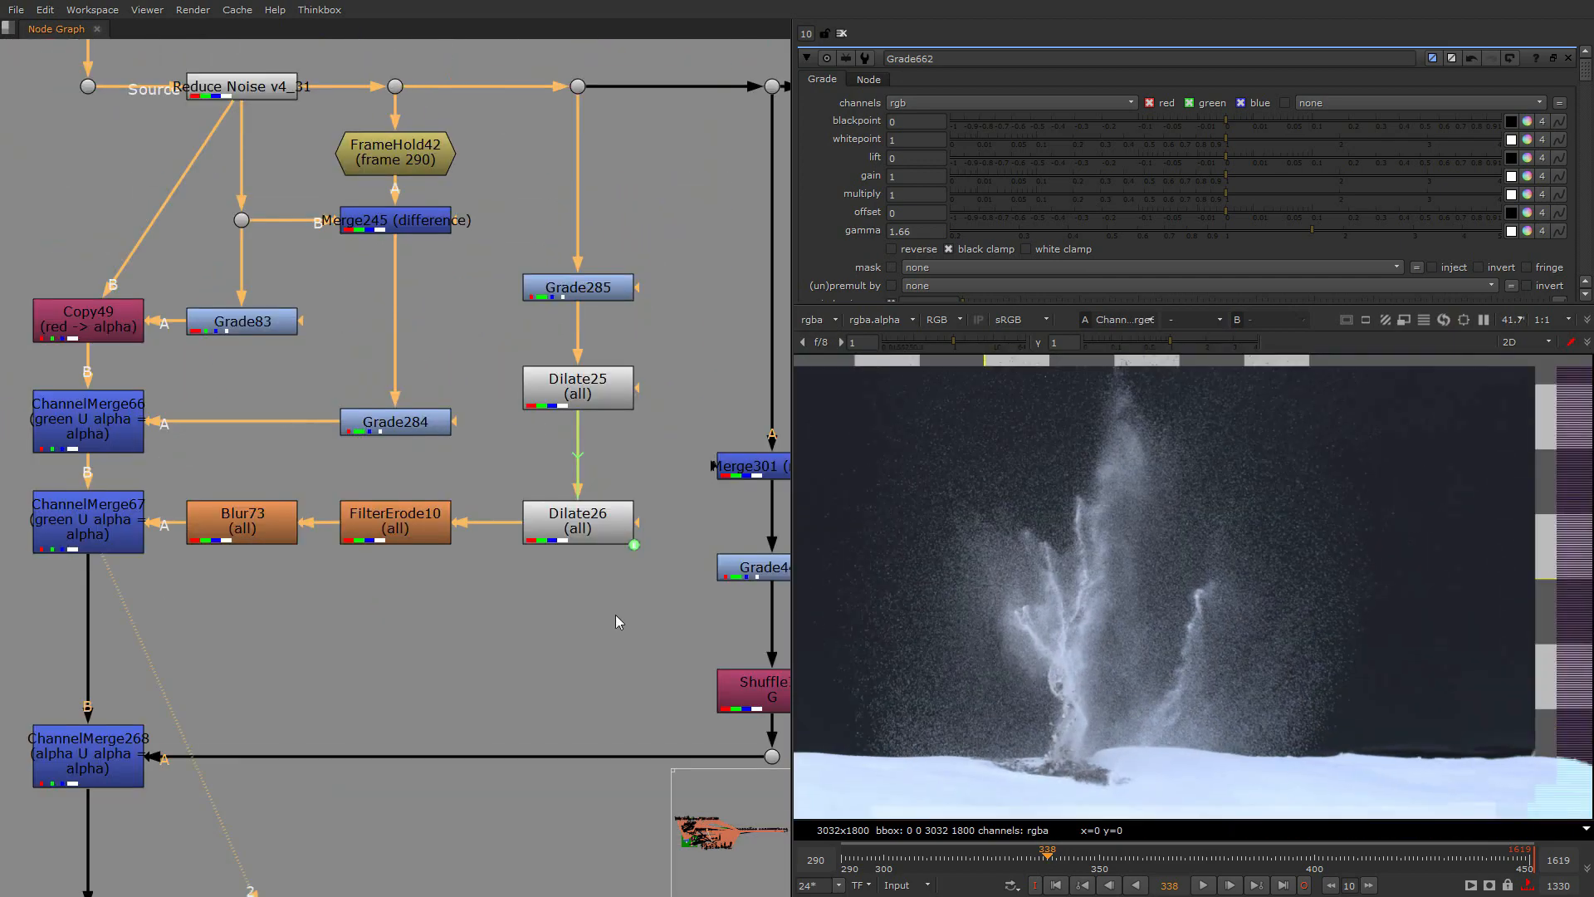
click(578, 287)
key(2)
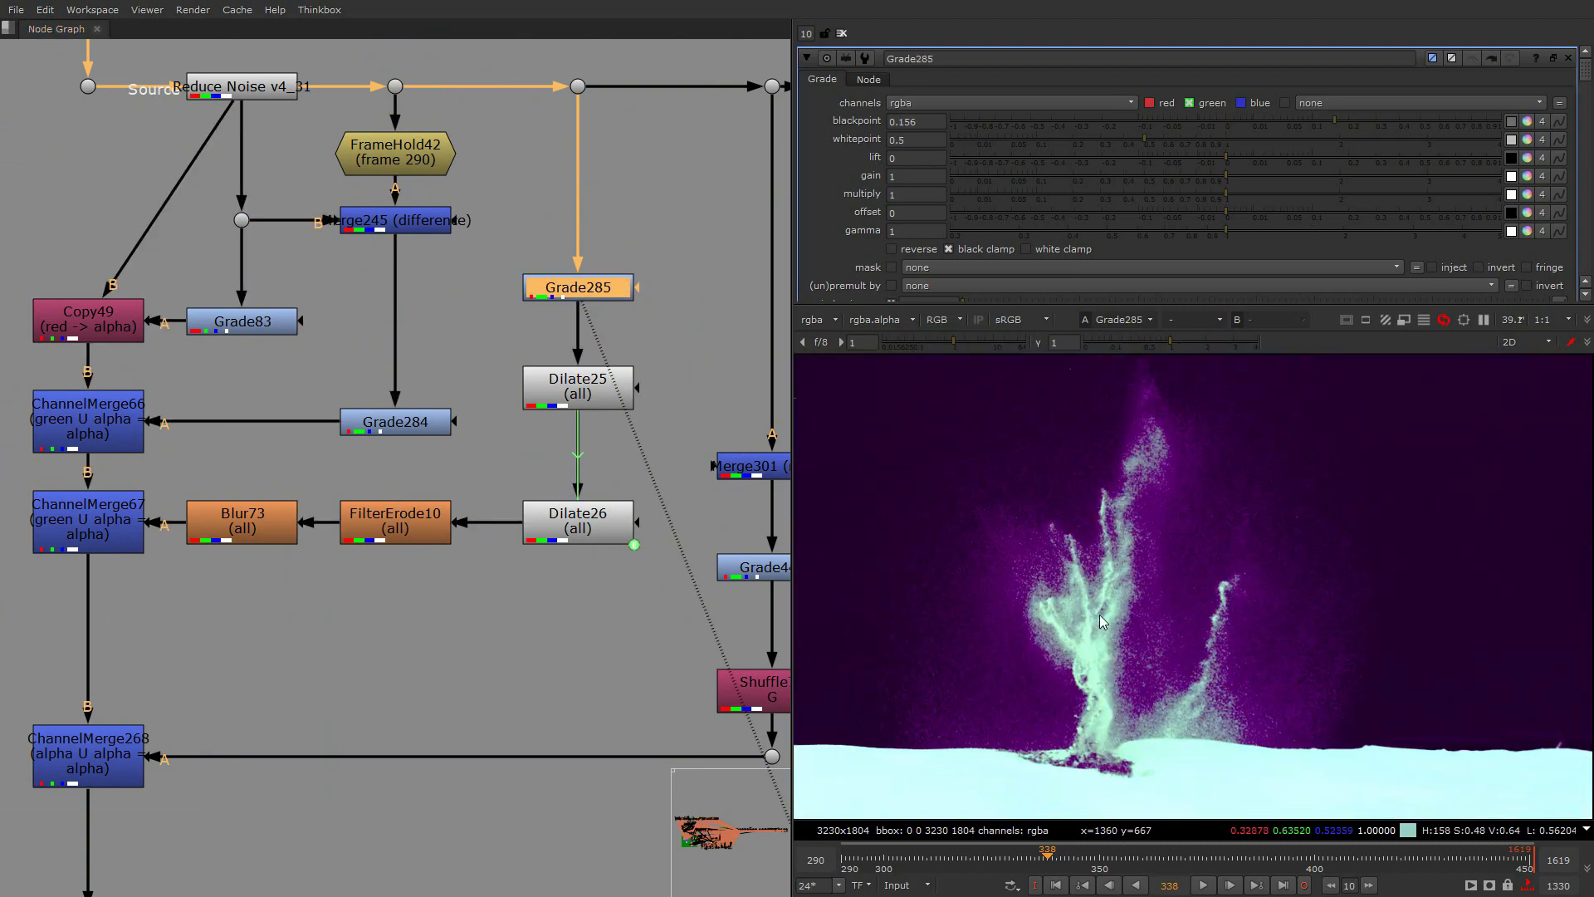
View Grade285's green channel, open the settings of Dilate25 and Dilate26, and display Dilate26's result up close
key(g)
click(556, 532)
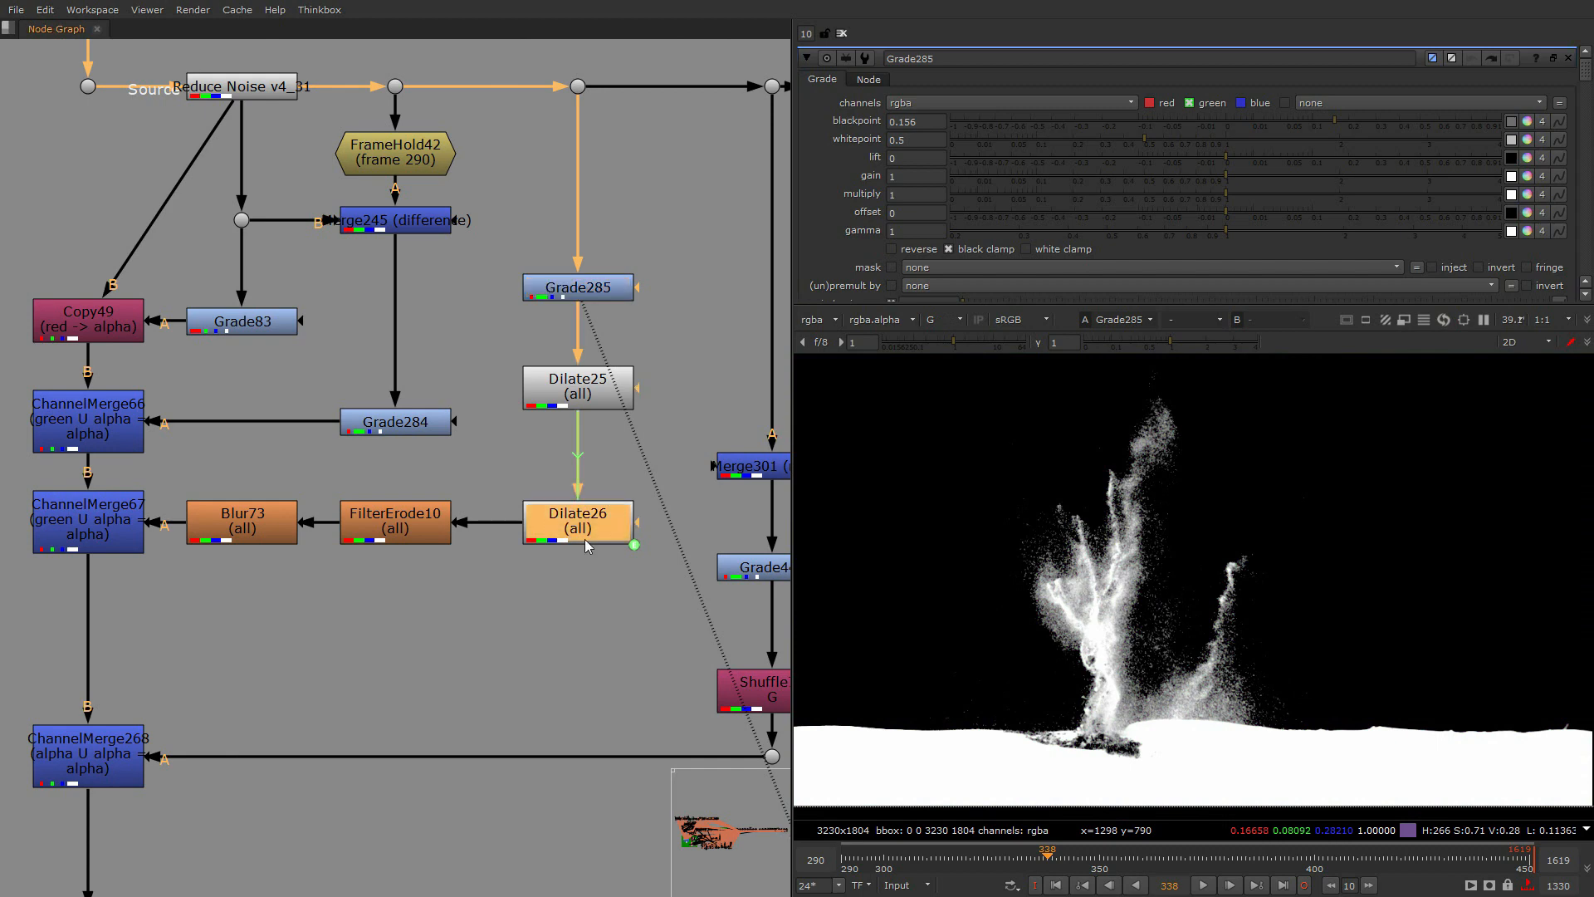
double_click(571, 406)
double_click(590, 532)
key(2)
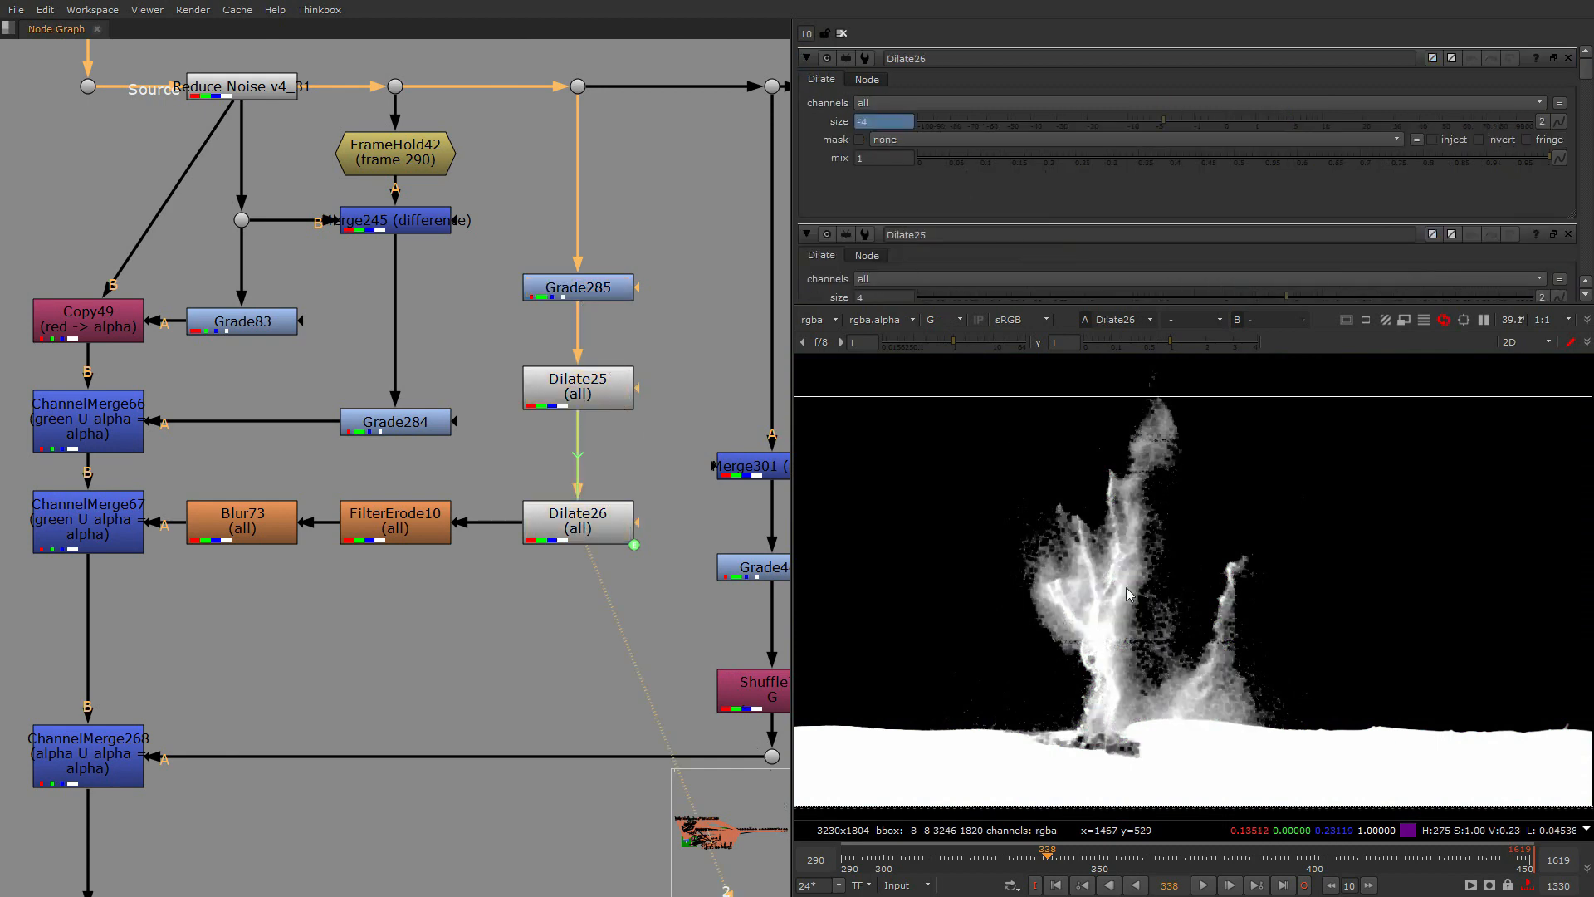
scroll(1158, 607, up, 4)
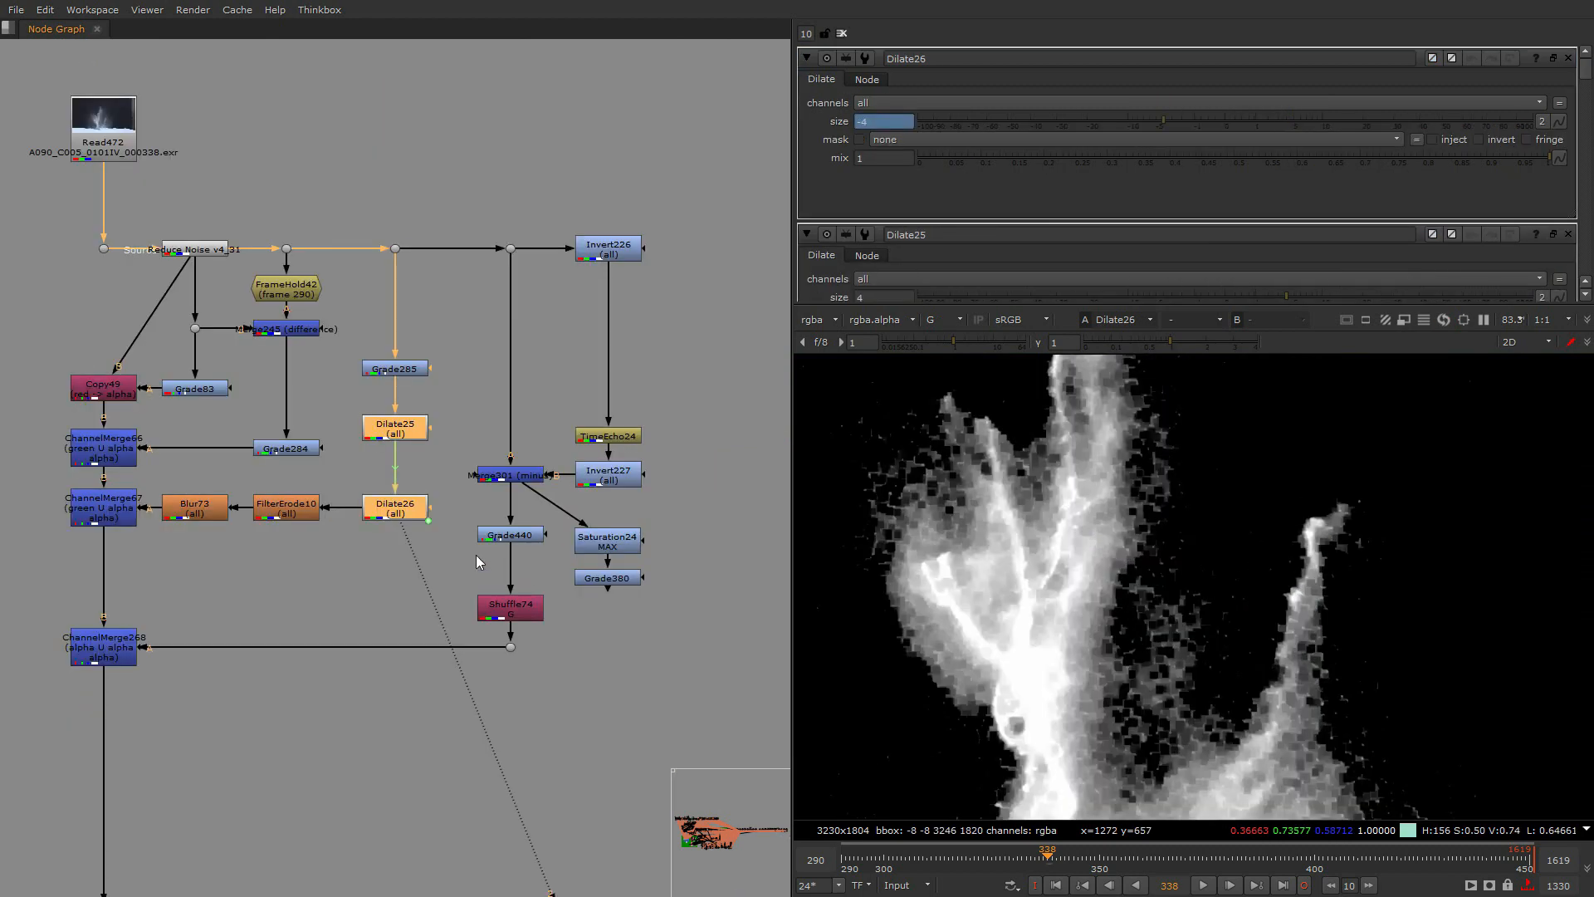
Toggle Dilate25 and Dilate26 off and on to compare the matte, and display FilterErode10 and Blur73
key(d)
key(d)
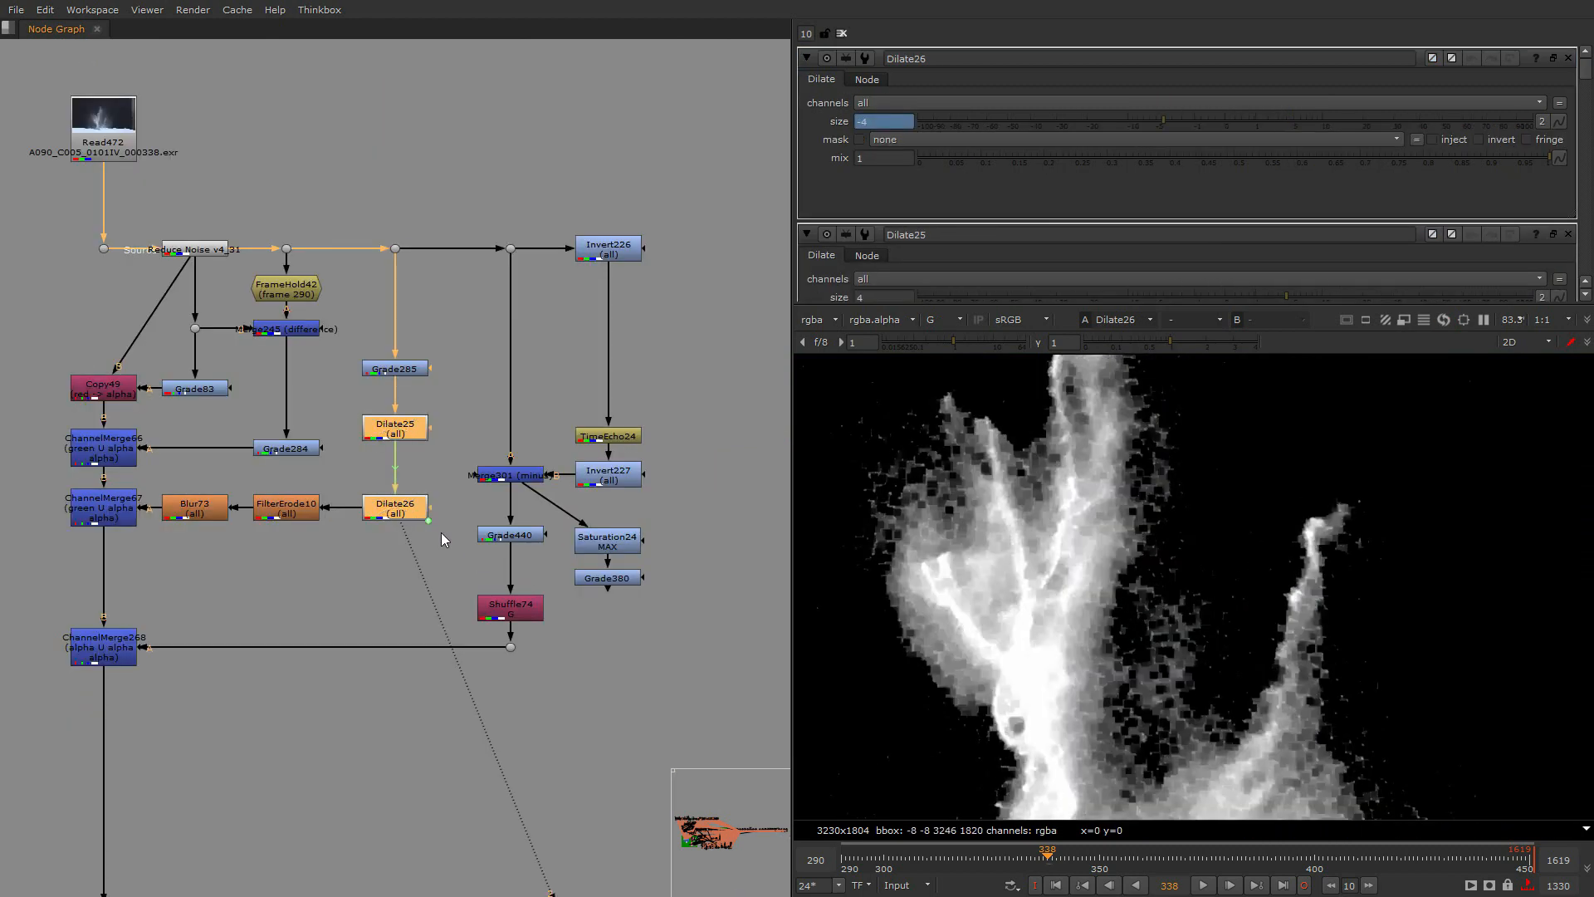
key(d)
middle_drag(441, 533, 525, 457)
key(d)
click(370, 437)
key(2)
click(279, 435)
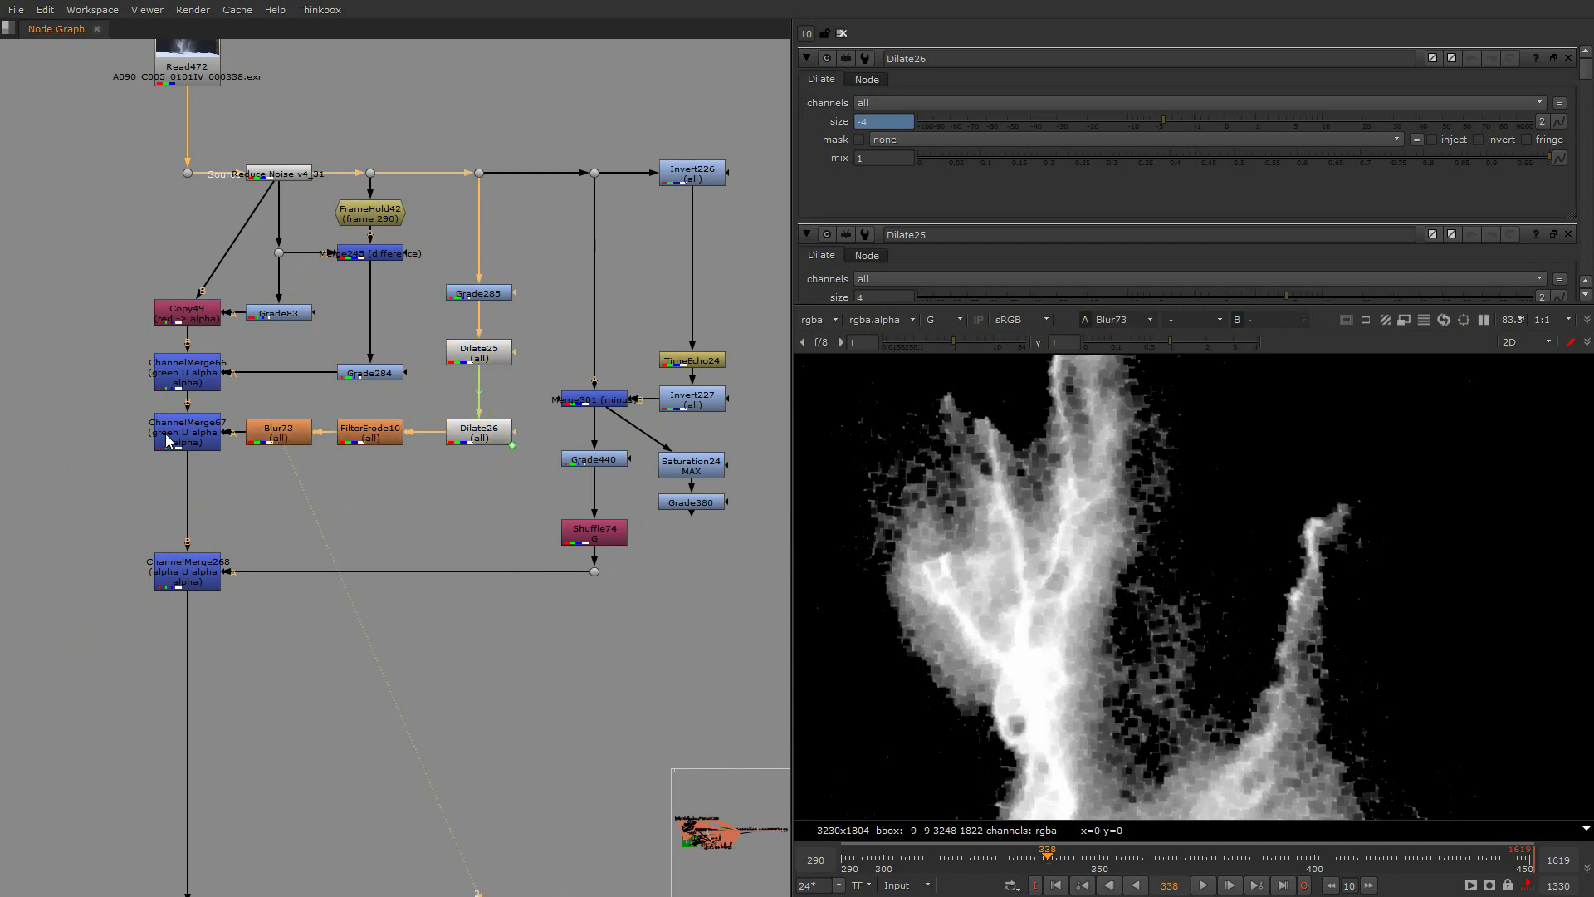
Compare the blurred core matte from Blur73 with the plate image at ChannelMerge67
click(162, 560)
key(2)
middle_drag(595, 541, 504, 561)
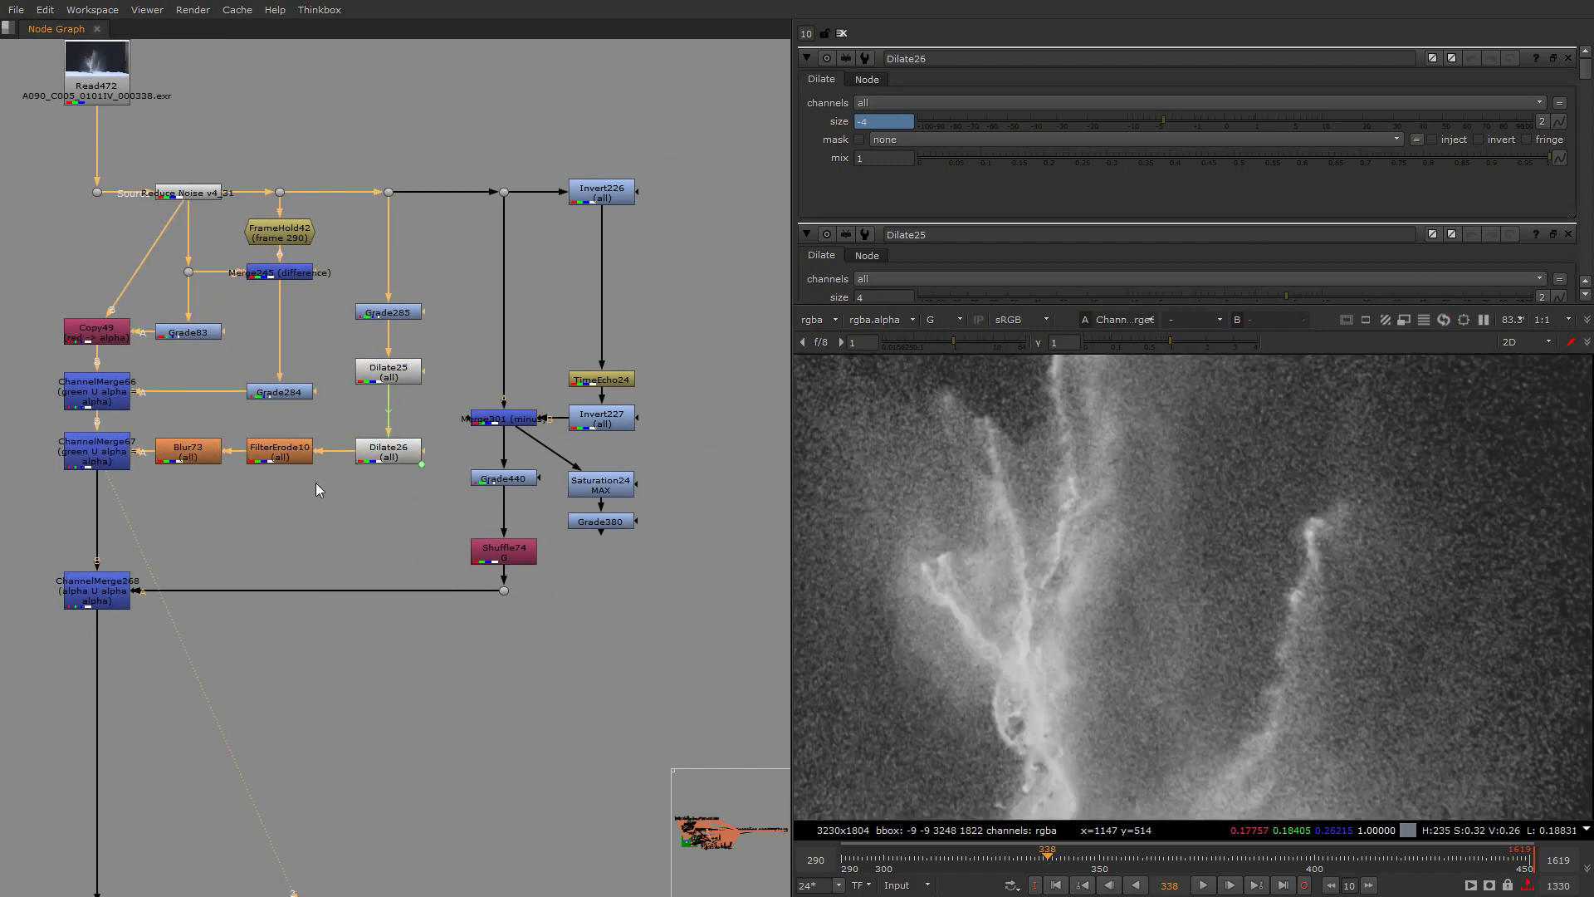
click(188, 452)
key(2)
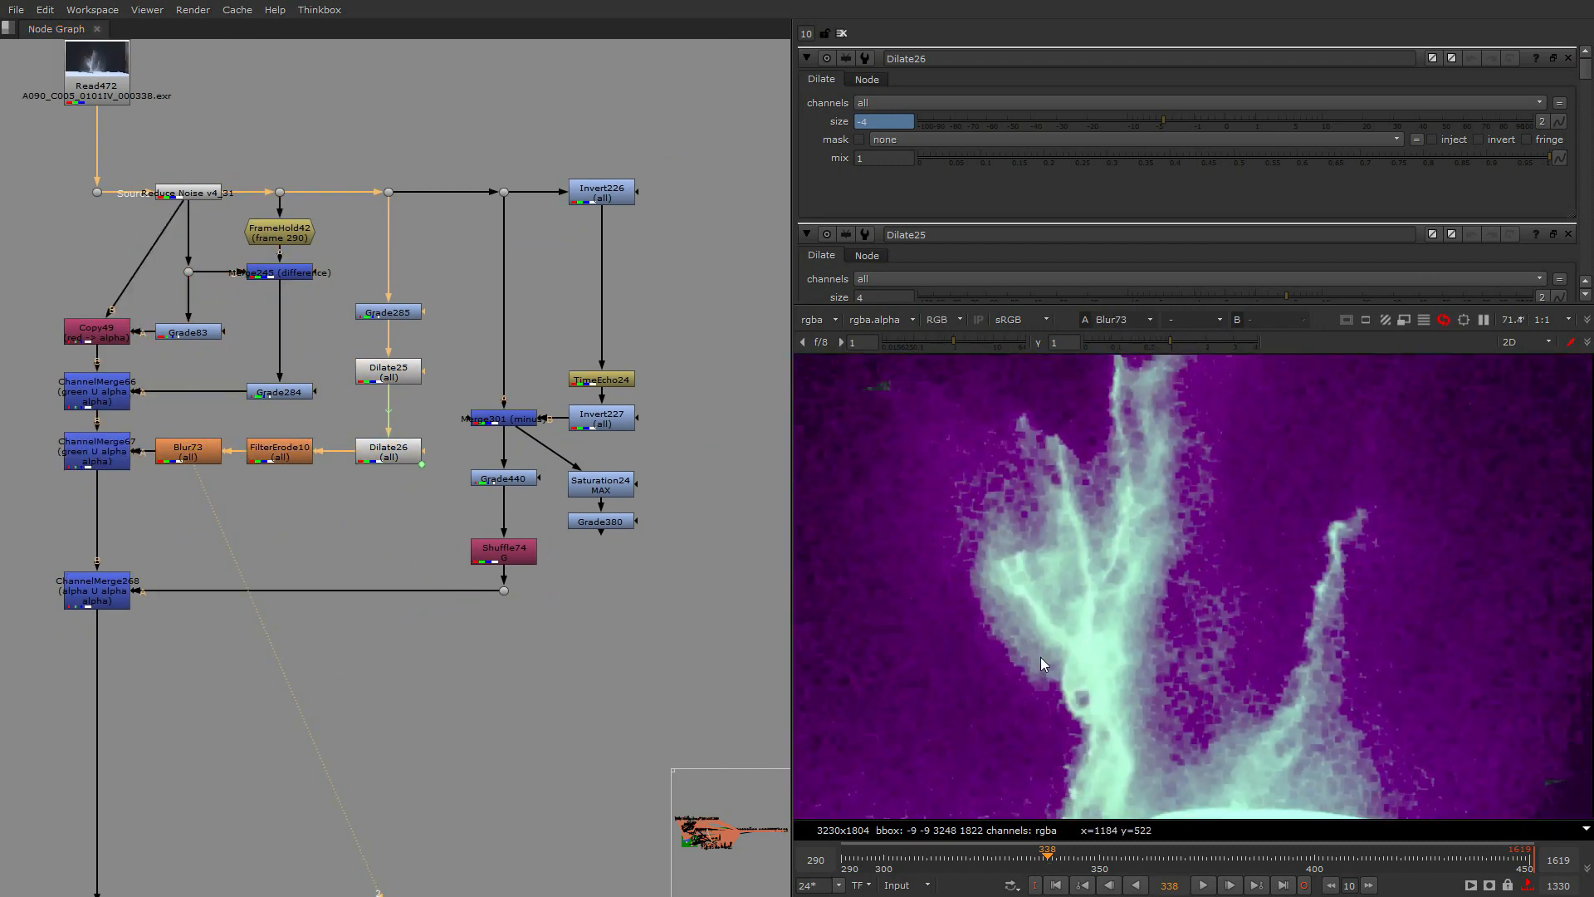
key(Down)
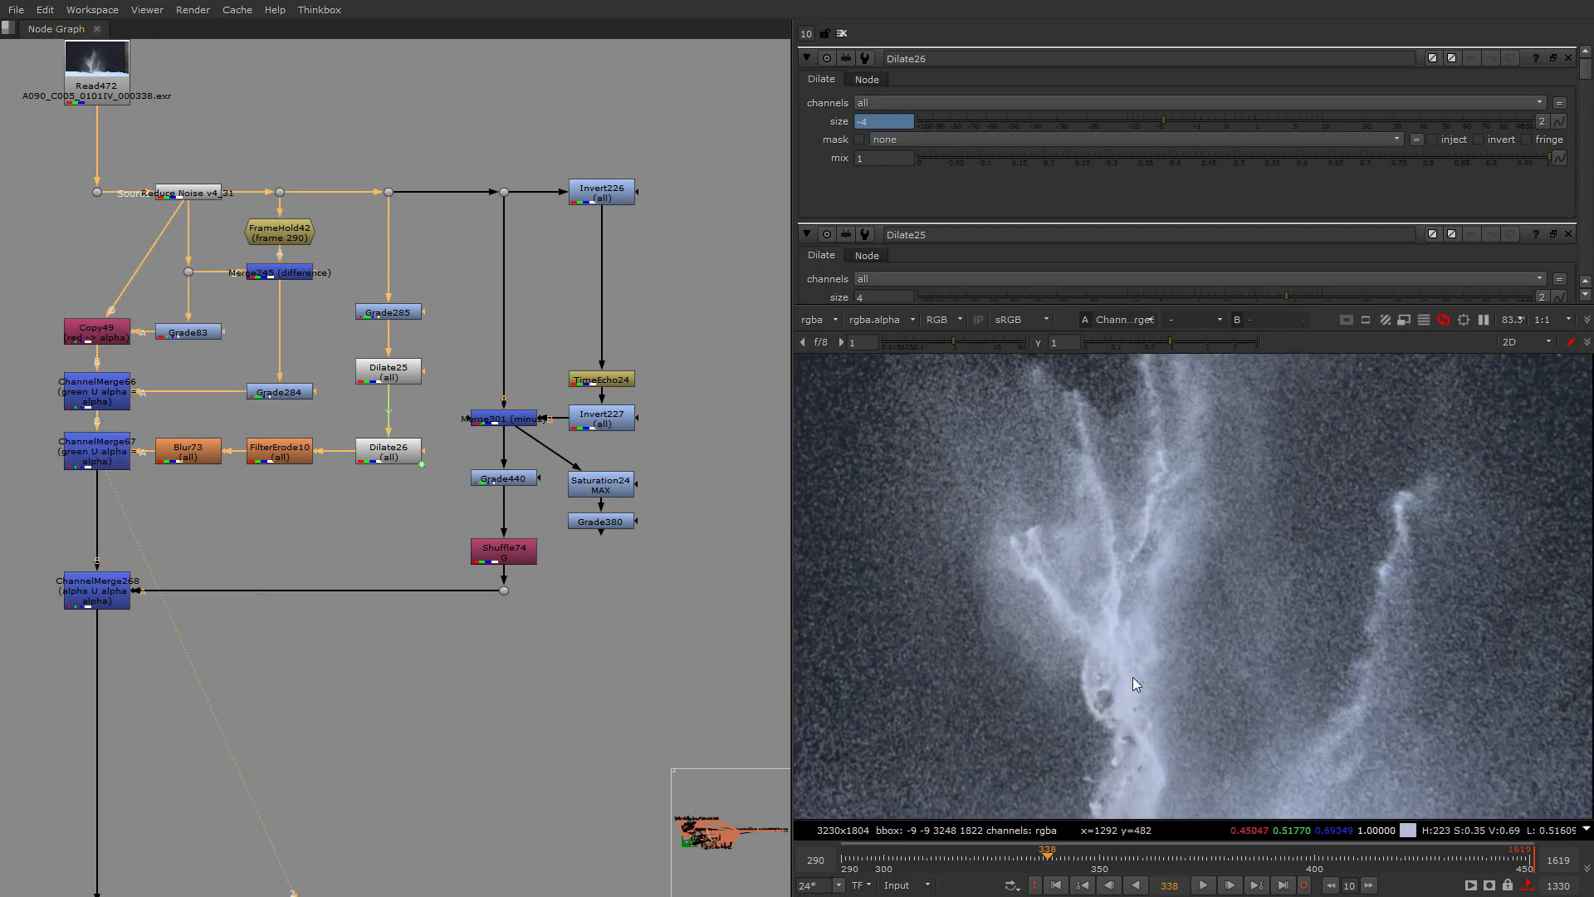
Show ChannelMerge67's alpha and toggle the merge off and on to check the core matte's contribution
key(a)
key(d)
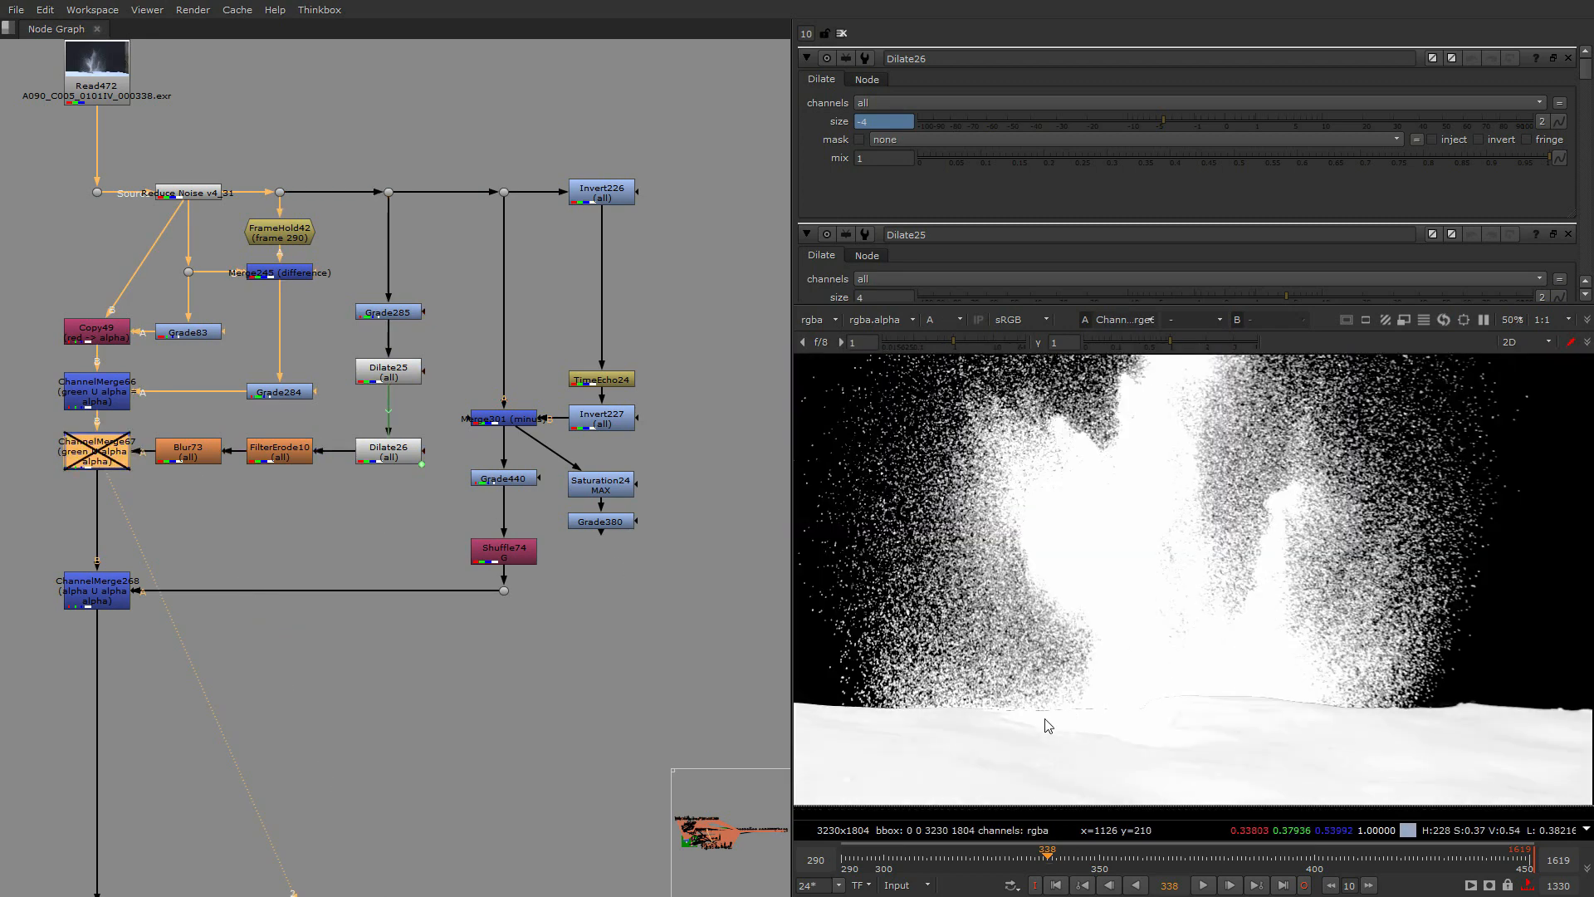
key(d)
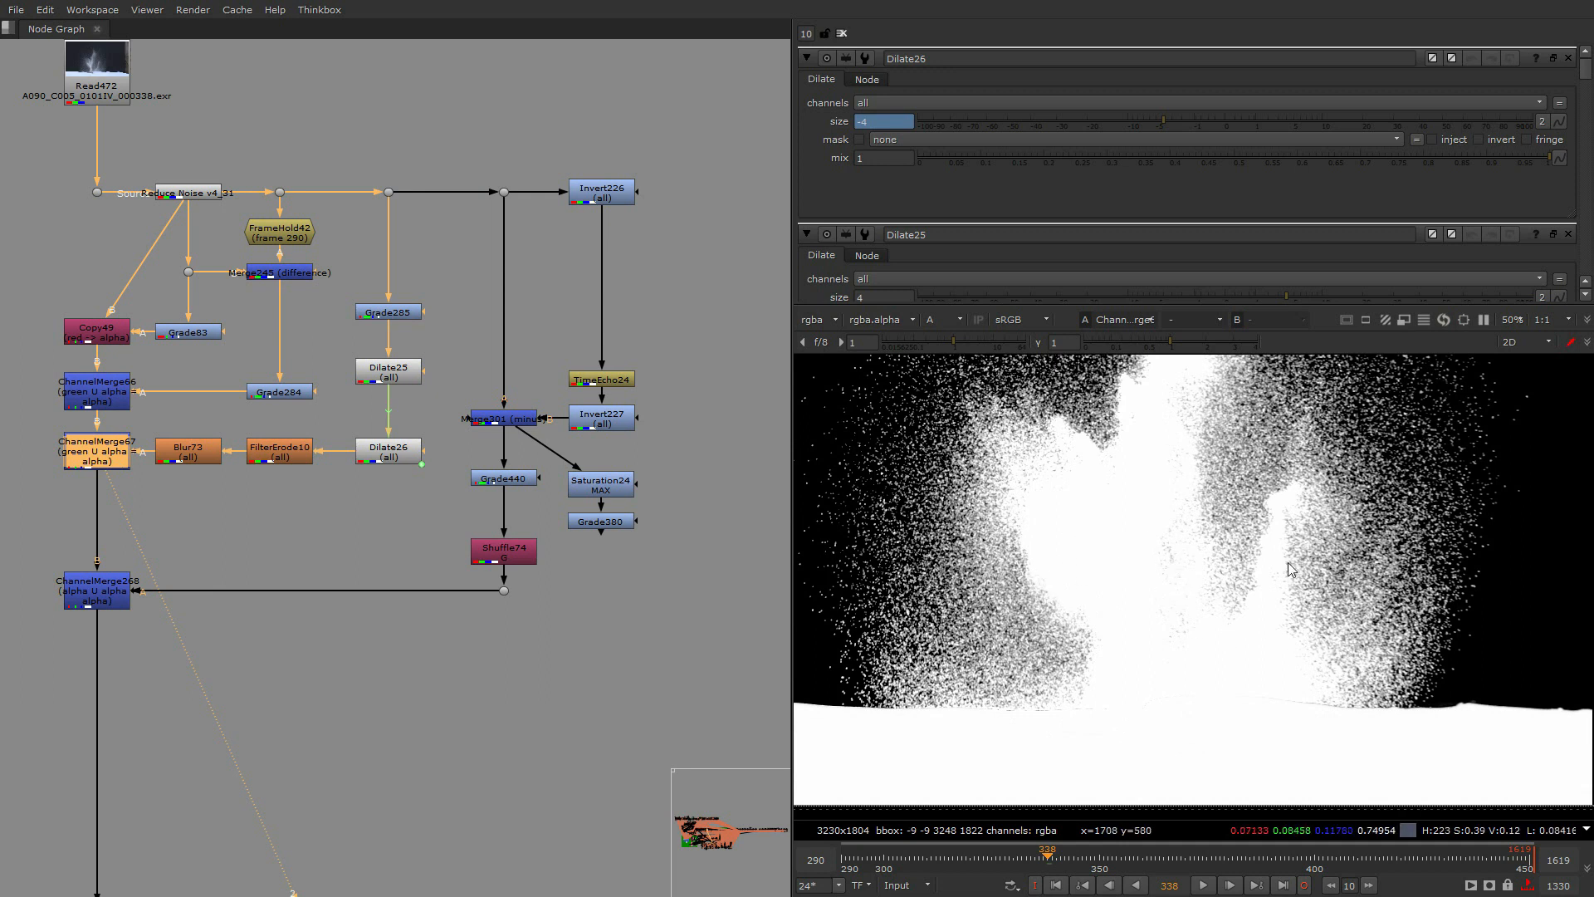
key(d)
key(d)
key(d)
key(d)
Examine the TimeEcho branch by displaying the alpha of Grade440 and Shuffle74
middle_drag(387, 547, 351, 589)
click(471, 527)
key(1)
drag(656, 191, 495, 625)
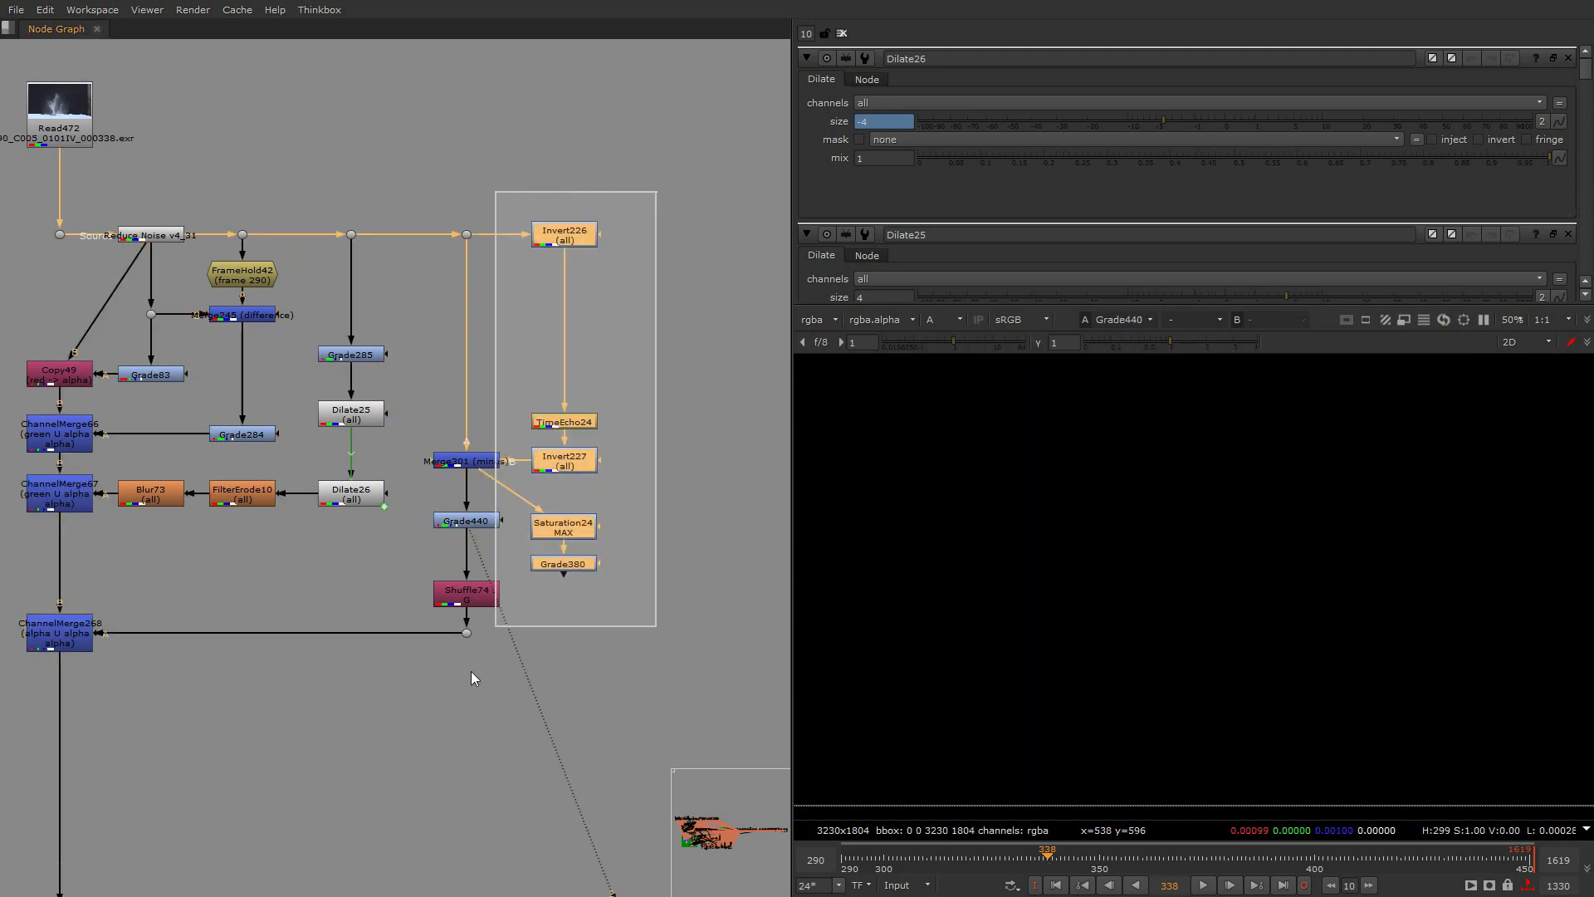
click(477, 596)
key(1)
middle_drag(1030, 655, 1030, 632)
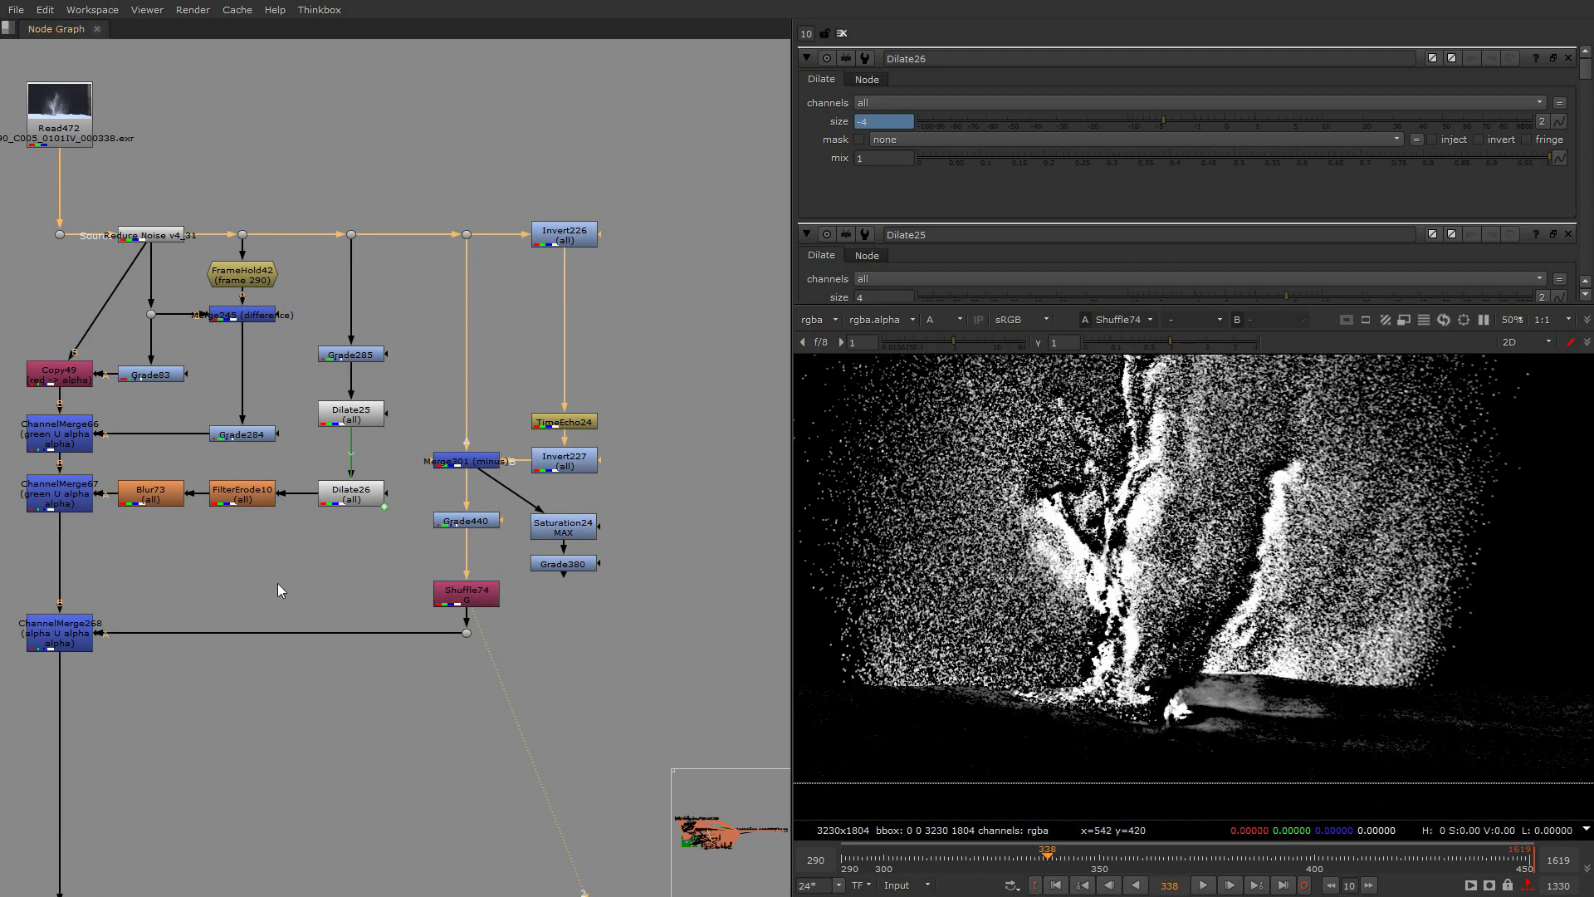
Display Grade284 in full colour, followed by the Merge245 difference that feeds it
click(242, 435)
key(2)
key(a)
scroll(1175, 663, down, 2)
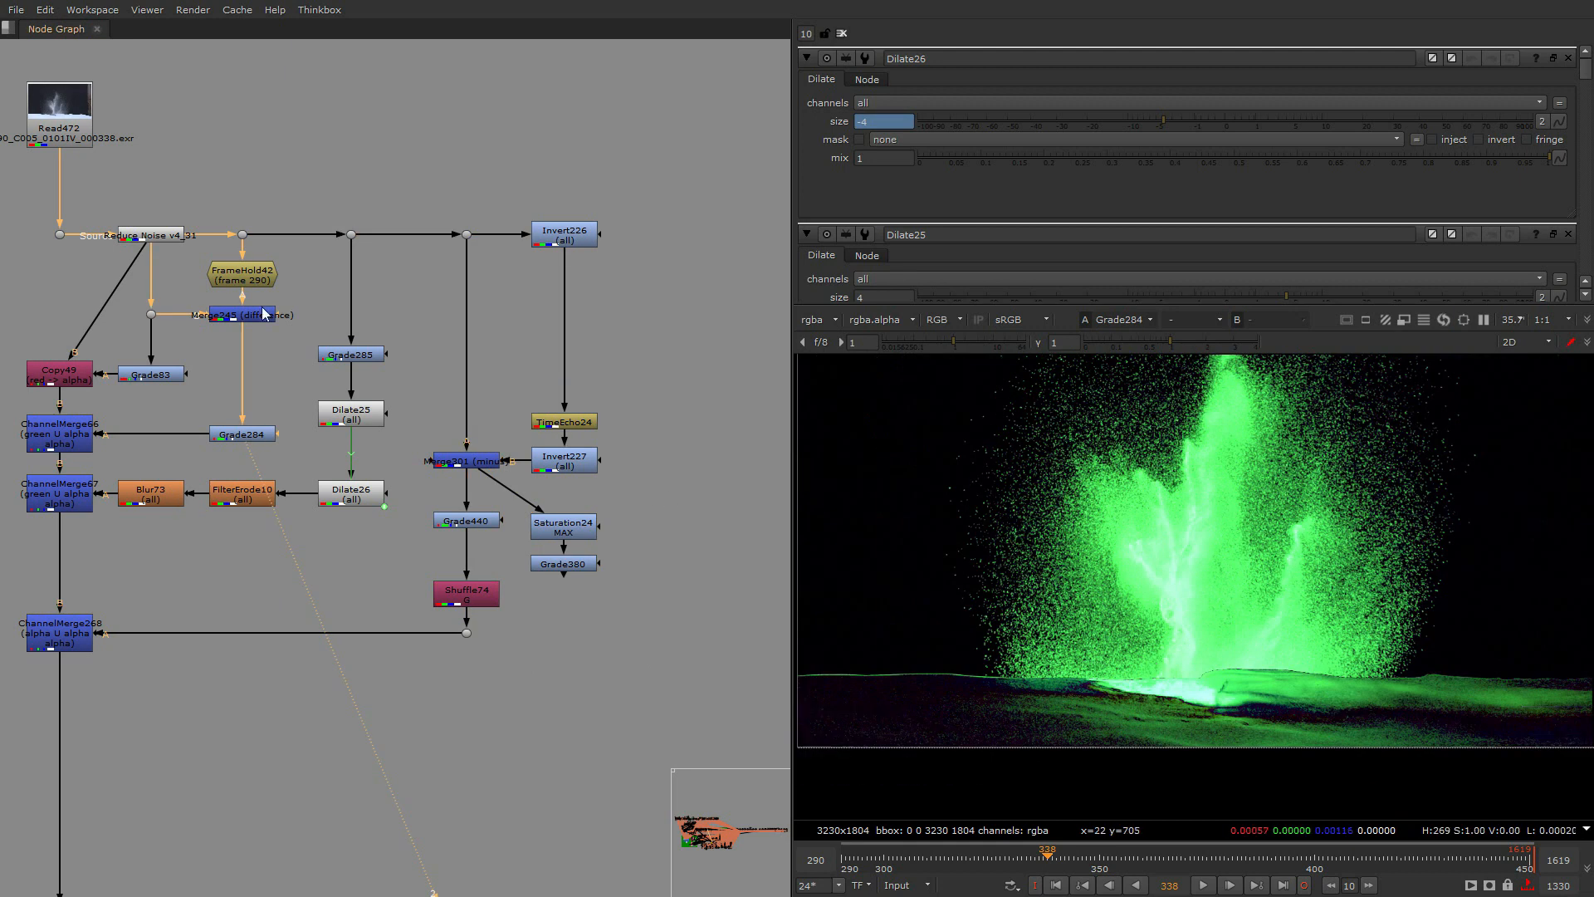
click(262, 312)
key(2)
Compare the Merge301 minus result against the Merge245 difference by alternating them in the viewer
click(469, 462)
key(3)
click(241, 318)
key(2)
key(3)
key(2)
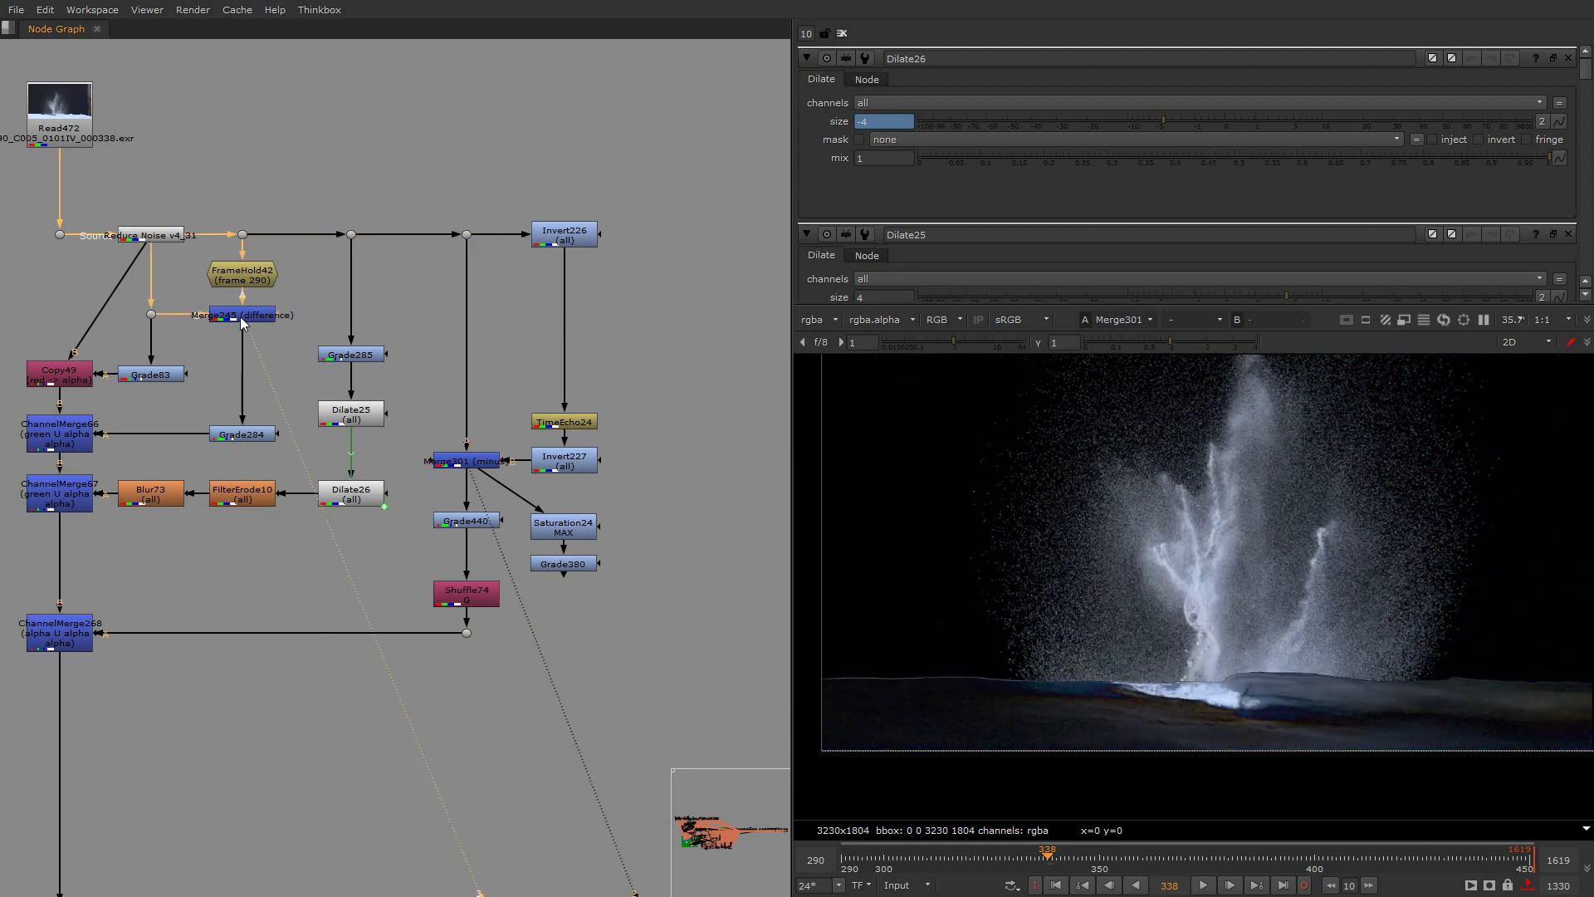
key(3)
key(2)
key(3)
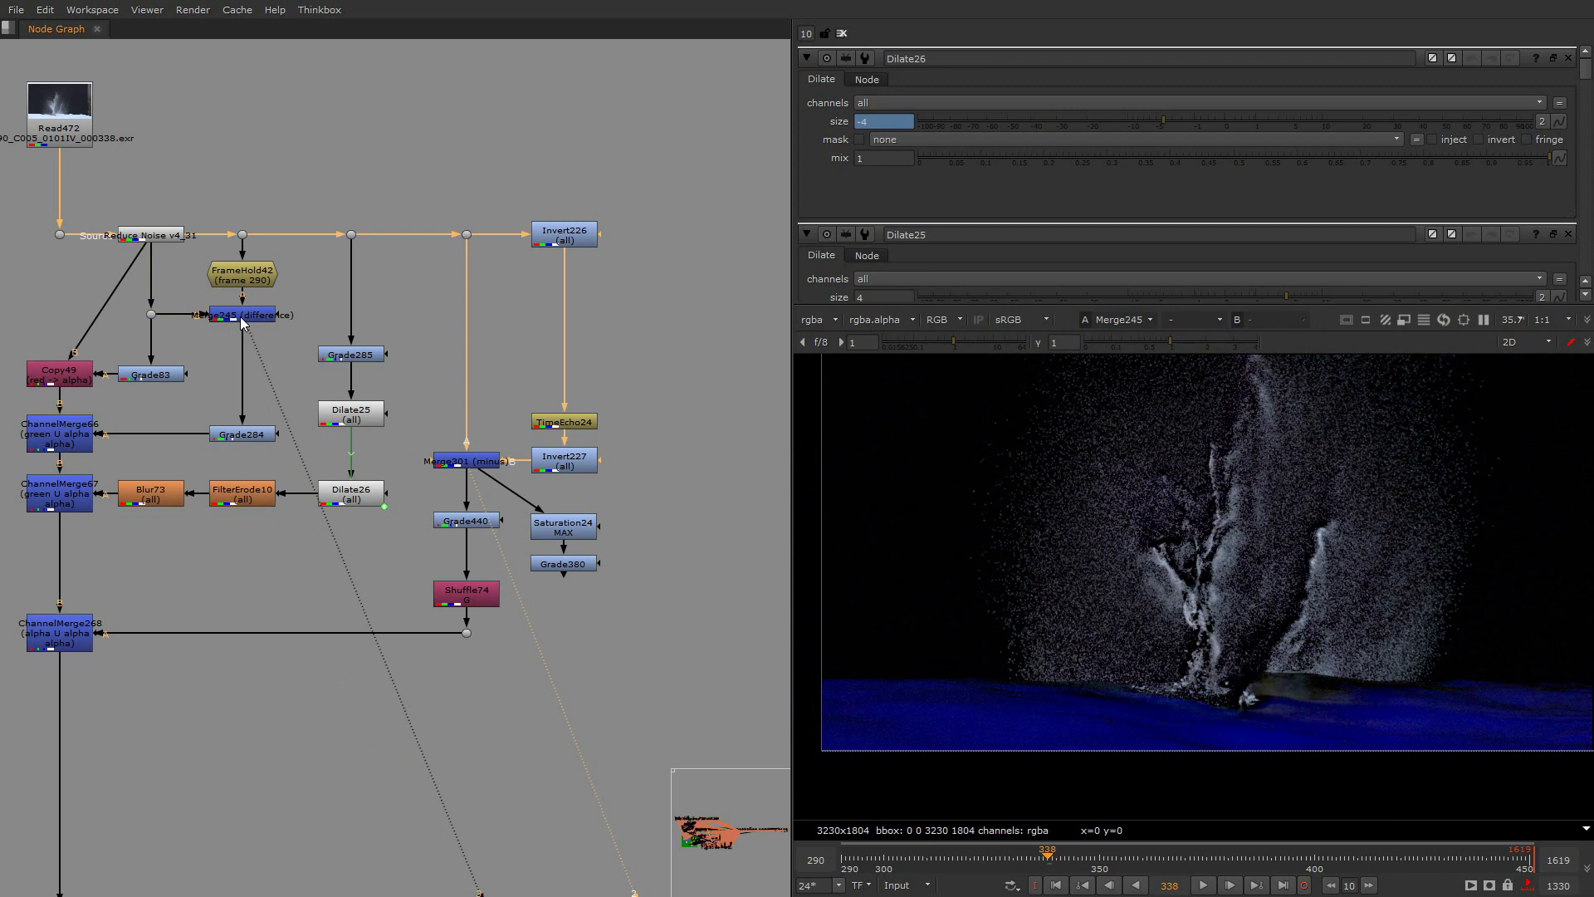
key(2)
Display the combined alpha at ChannelMerge268 and the original Read472 plate in colour
drag(195, 575, 71, 664)
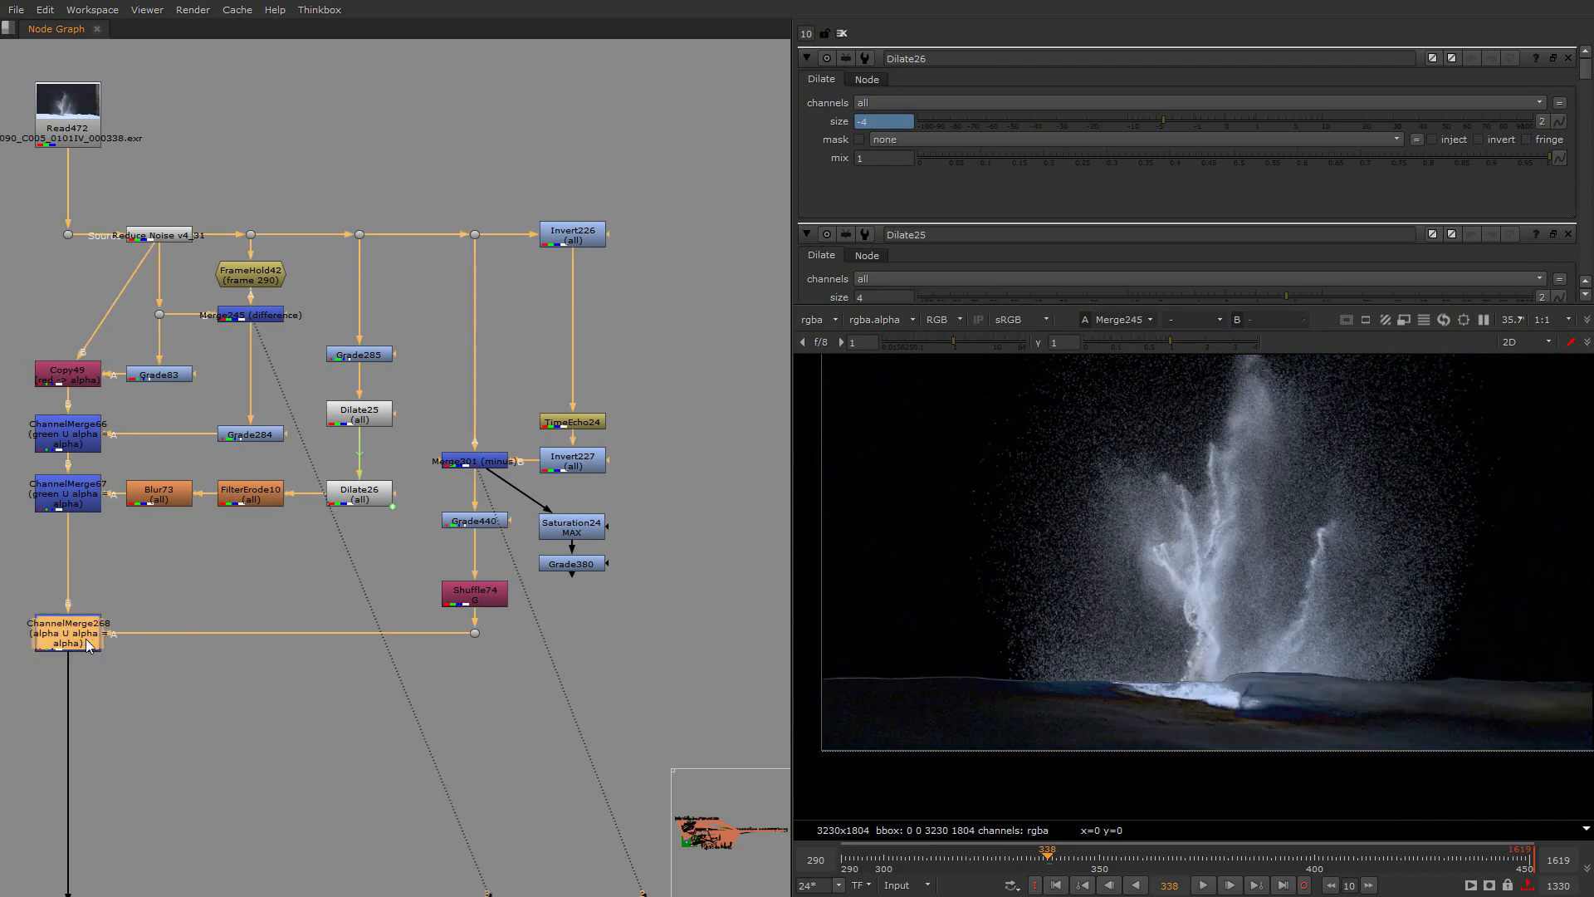
key(1)
key(a)
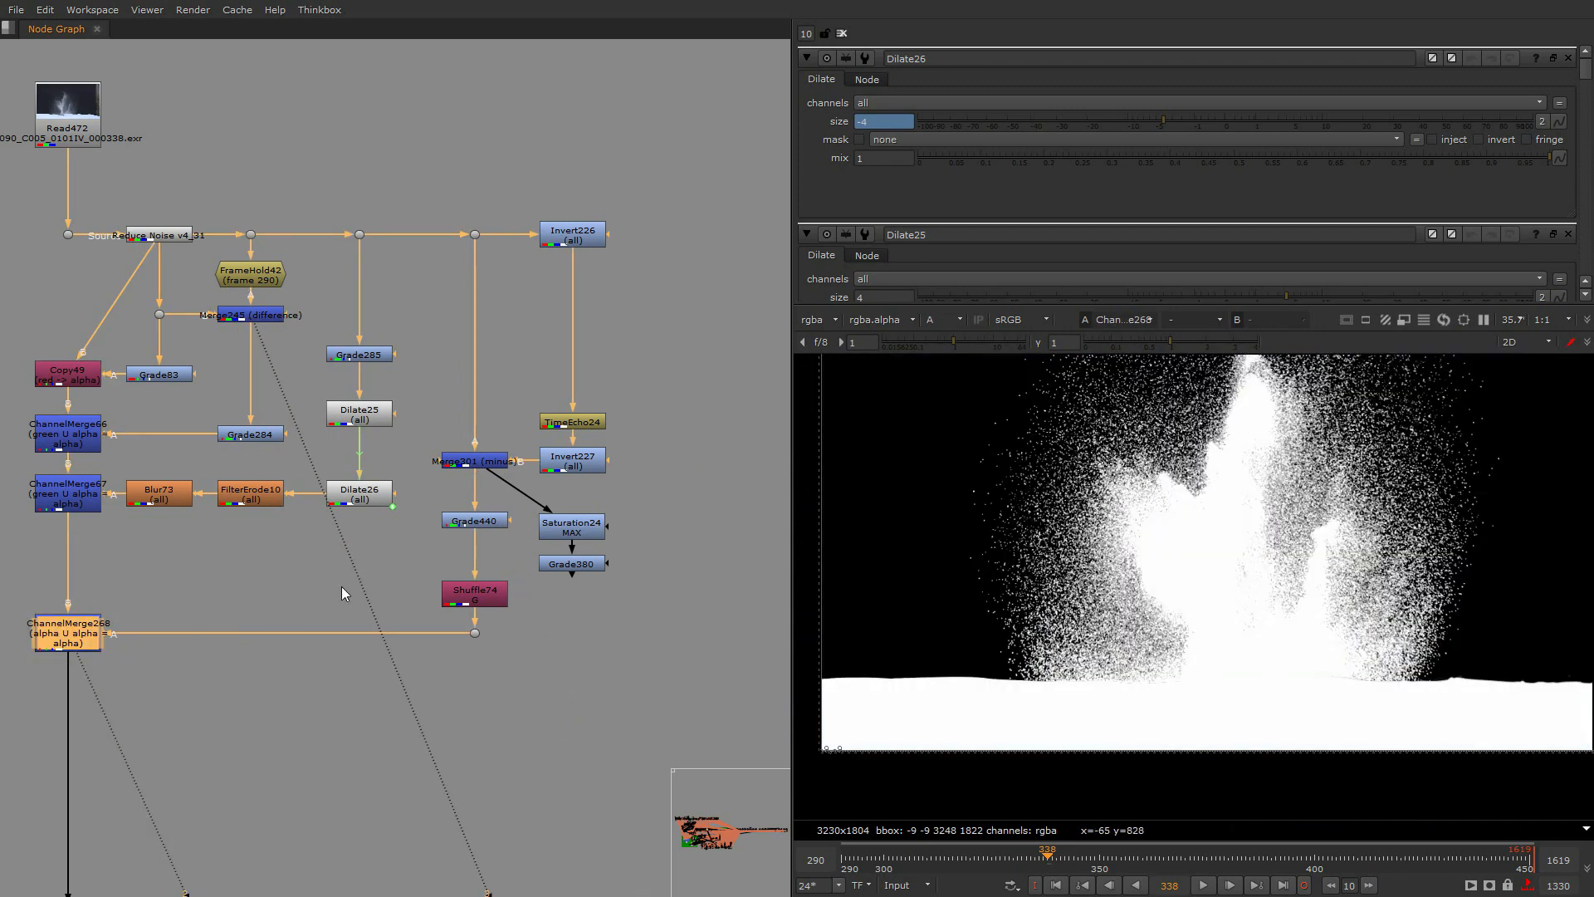
scroll(561, 661, down, 4)
middle_drag(576, 714, 357, 494)
scroll(357, 494, down, 1)
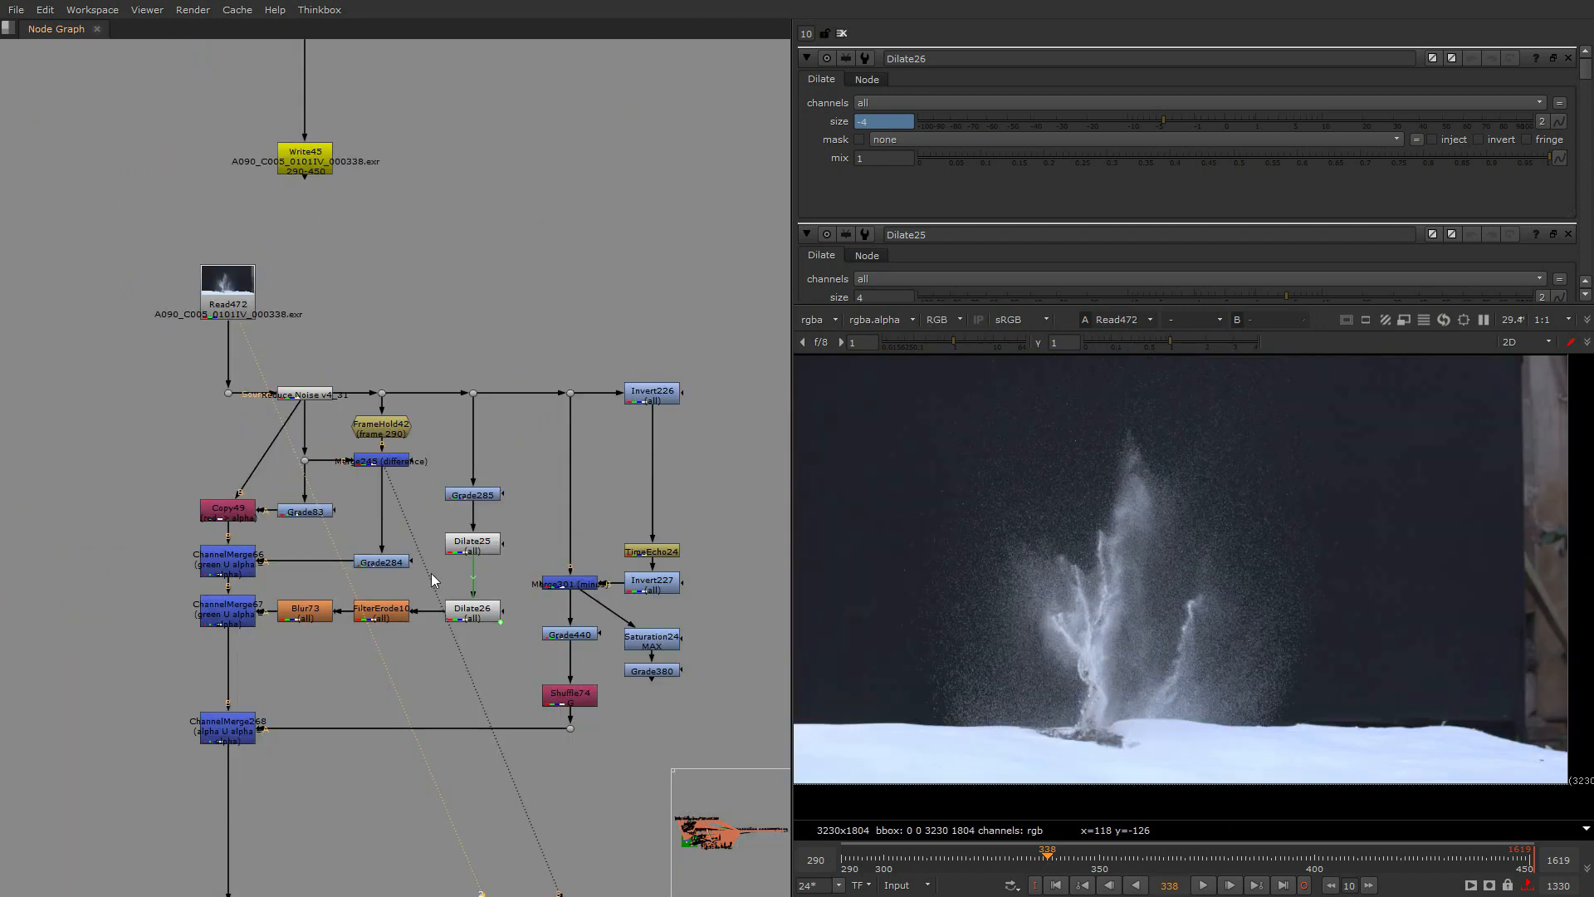
scroll(377, 675, down, 2)
scroll(467, 694, down, 1)
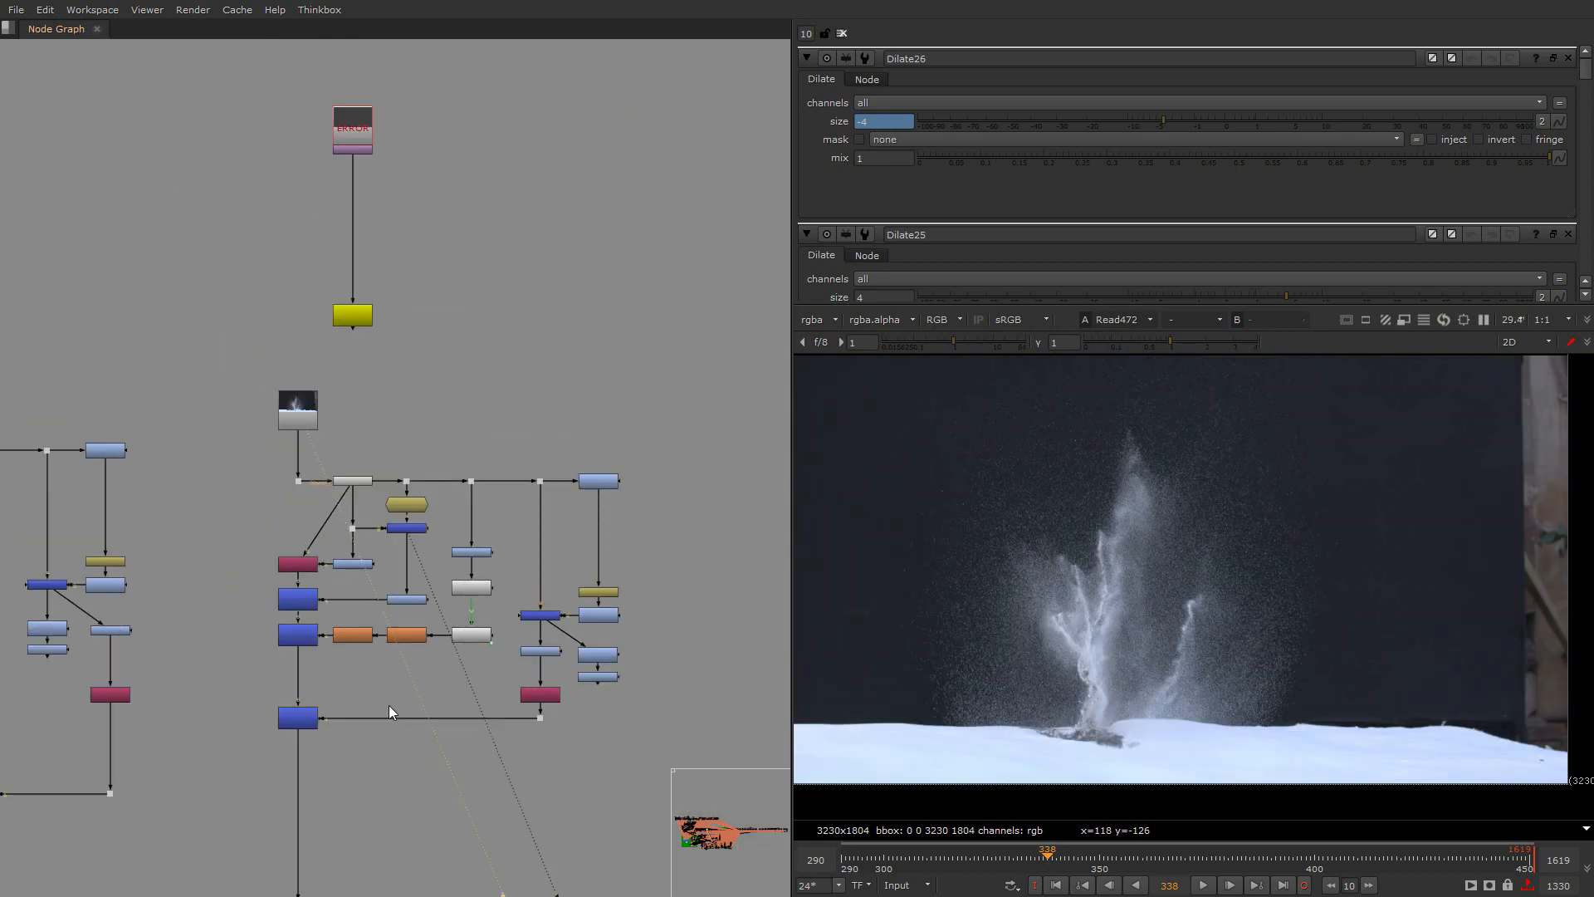
Go to the output nodes below the matte setup and display the dot above Grade662
middle_drag(388, 705, 512, 499)
scroll(511, 498, down, 1)
middle_drag(535, 635, 537, 393)
scroll(469, 606, up, 3)
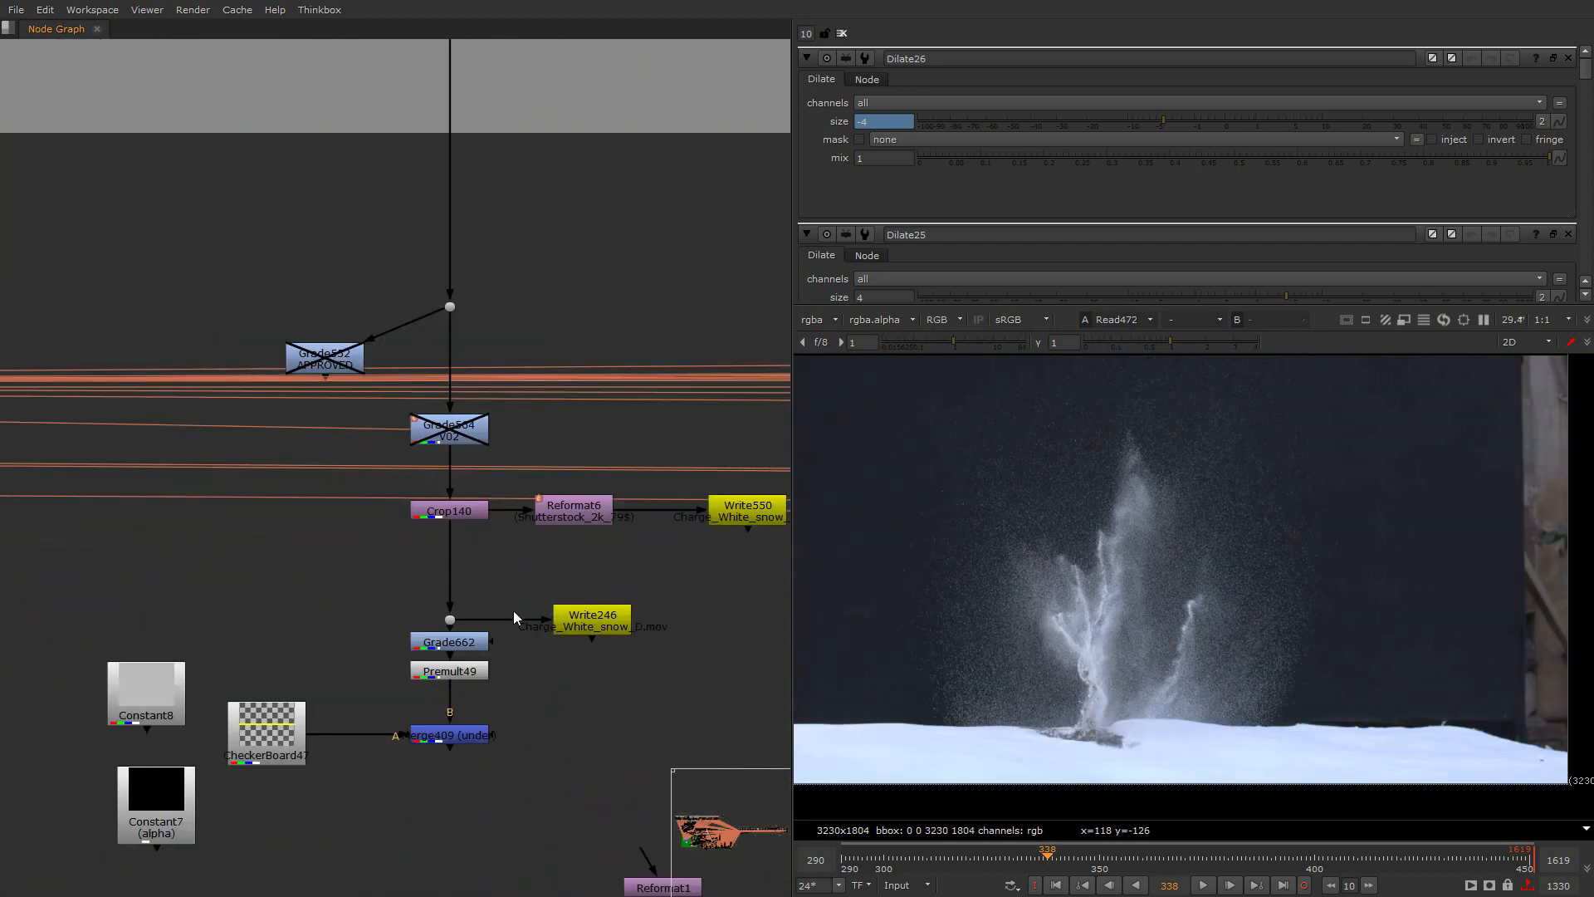
drag(513, 610, 384, 633)
key(2)
Disable Grade662 and examine the whole ungraded snow plate
click(474, 642)
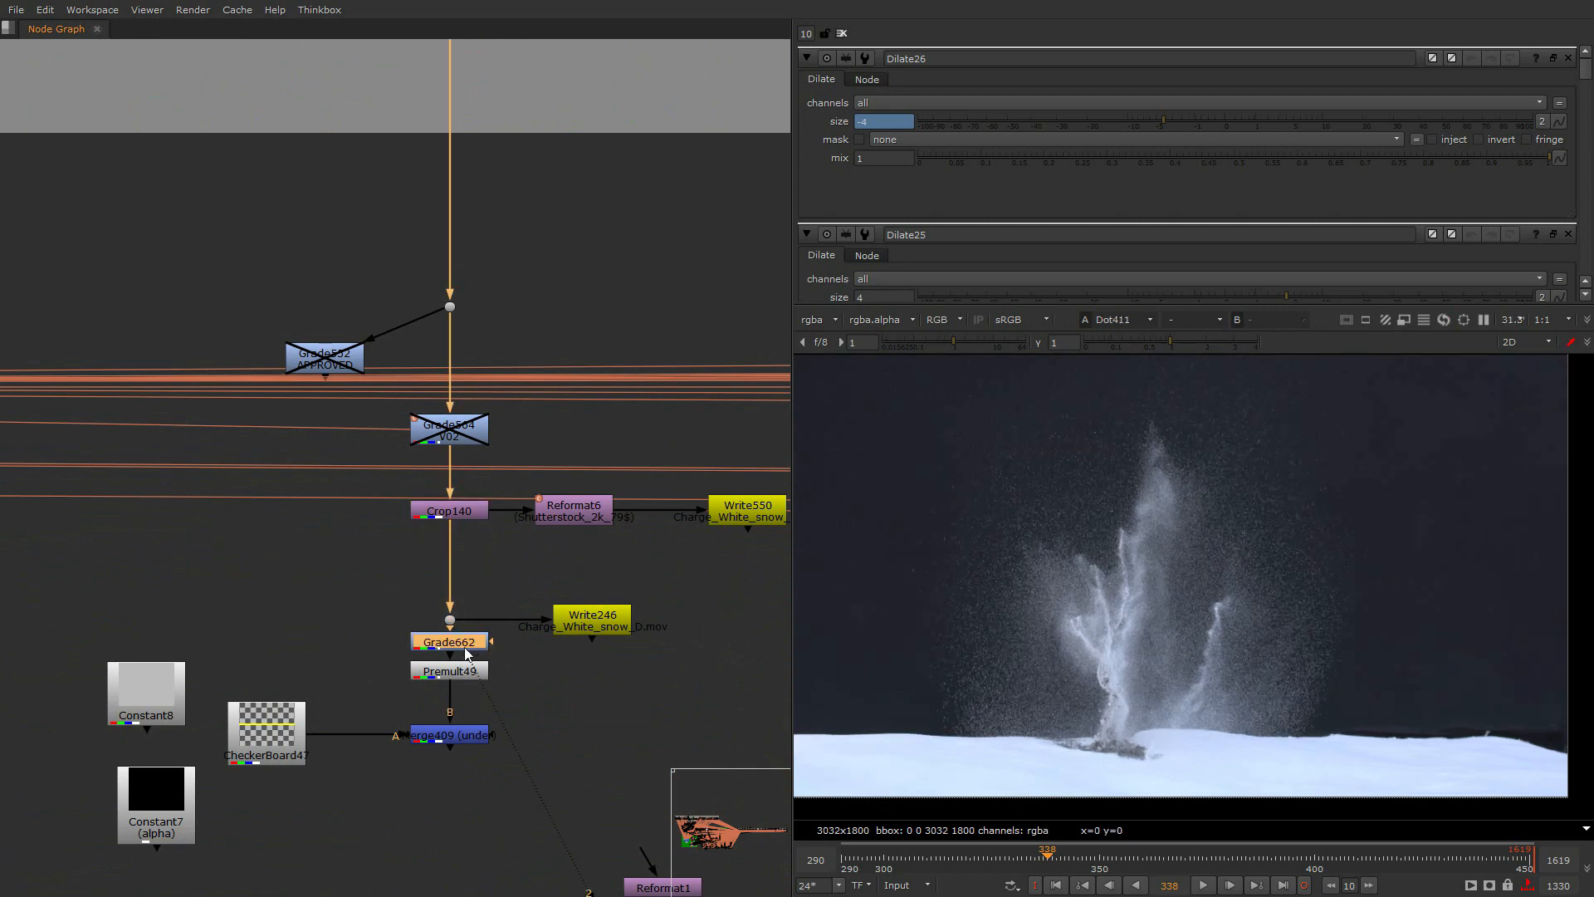
key(d)
click(421, 652)
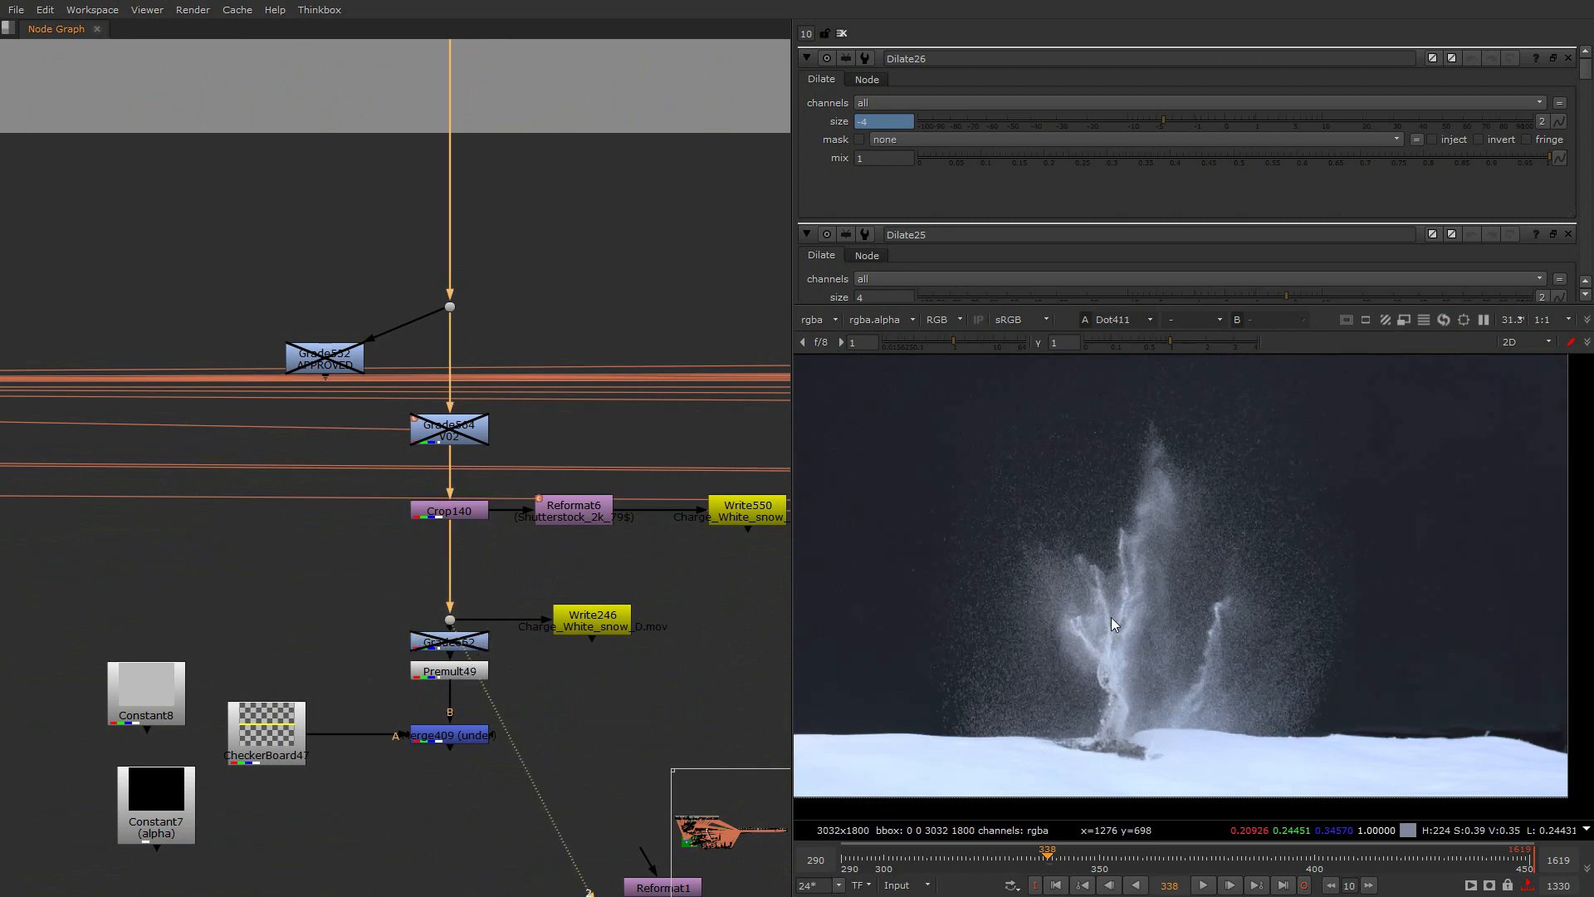
scroll(1097, 627, down, 2)
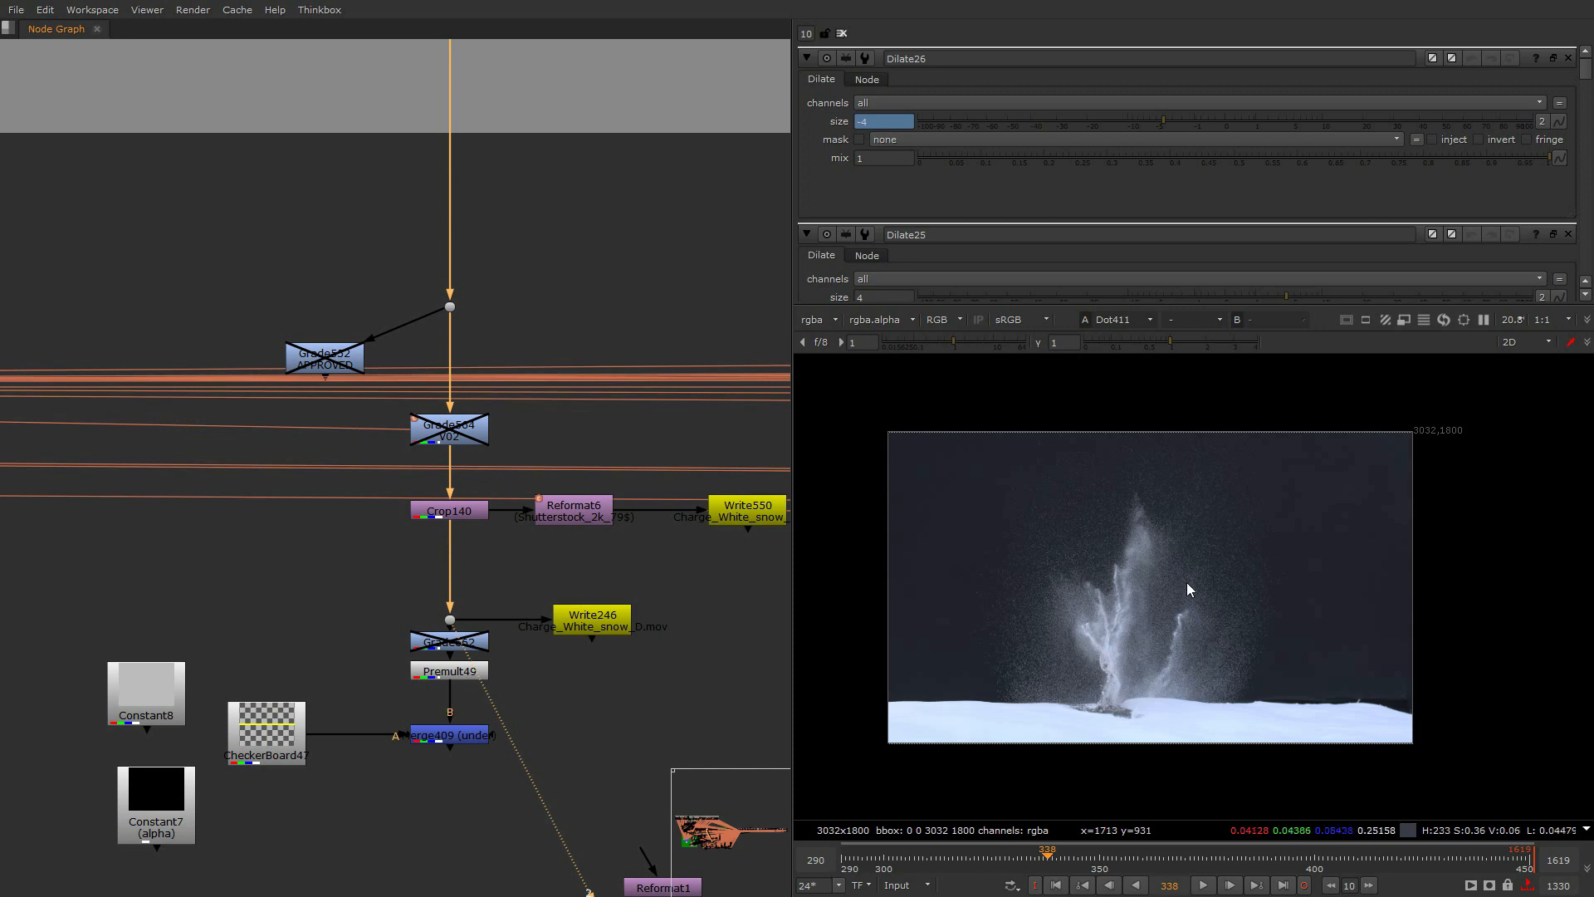
scroll(1183, 586, up, 2)
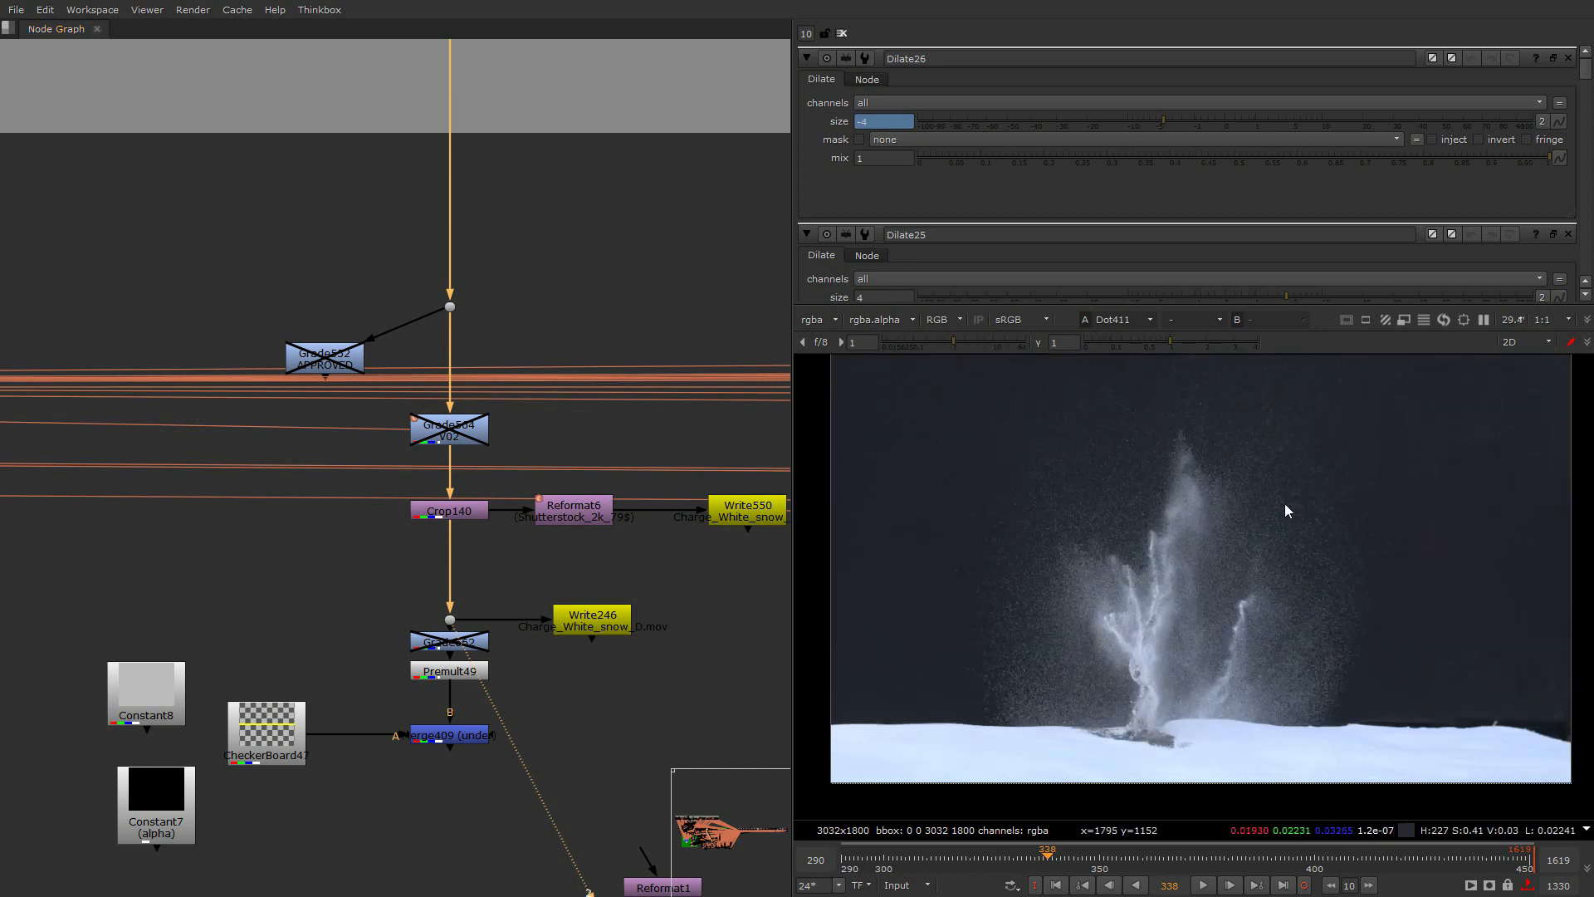
scroll(1177, 634, down, 1)
Display Premult49, inspect the fine snow particles over black, and compare with the unpremultiplied plate at Grade662
middle_drag(419, 415, 401, 609)
mouse_move(400, 609)
mouse_down()
mouse_move(431, 614)
mouse_move(405, 611)
mouse_up()
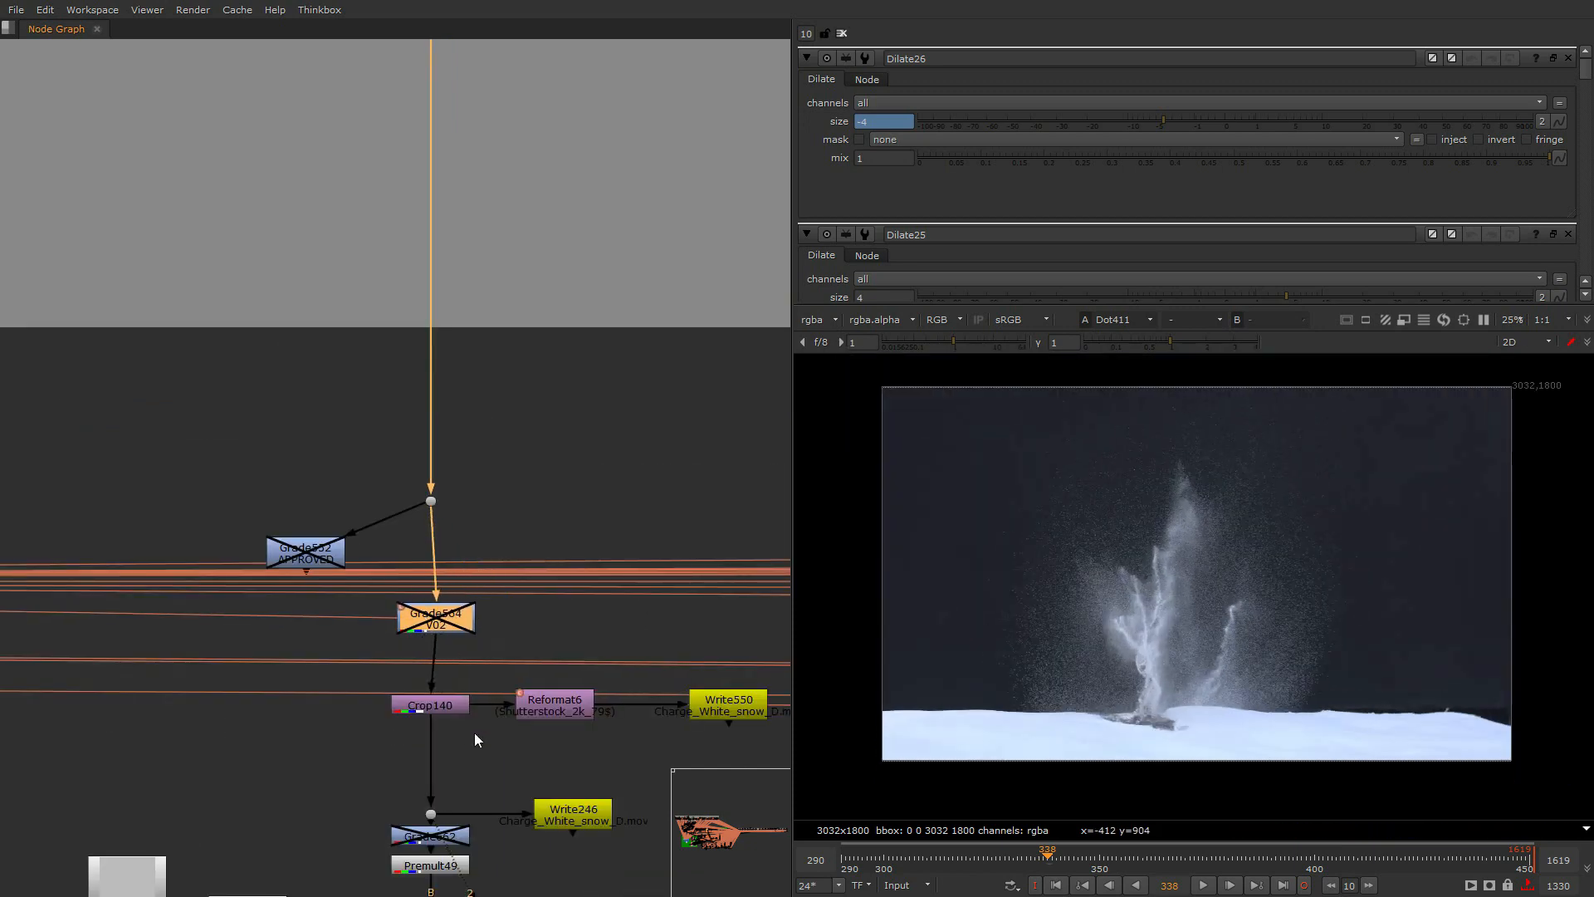
middle_drag(475, 733, 487, 452)
scroll(487, 453, up, 1)
click(452, 613)
key(2)
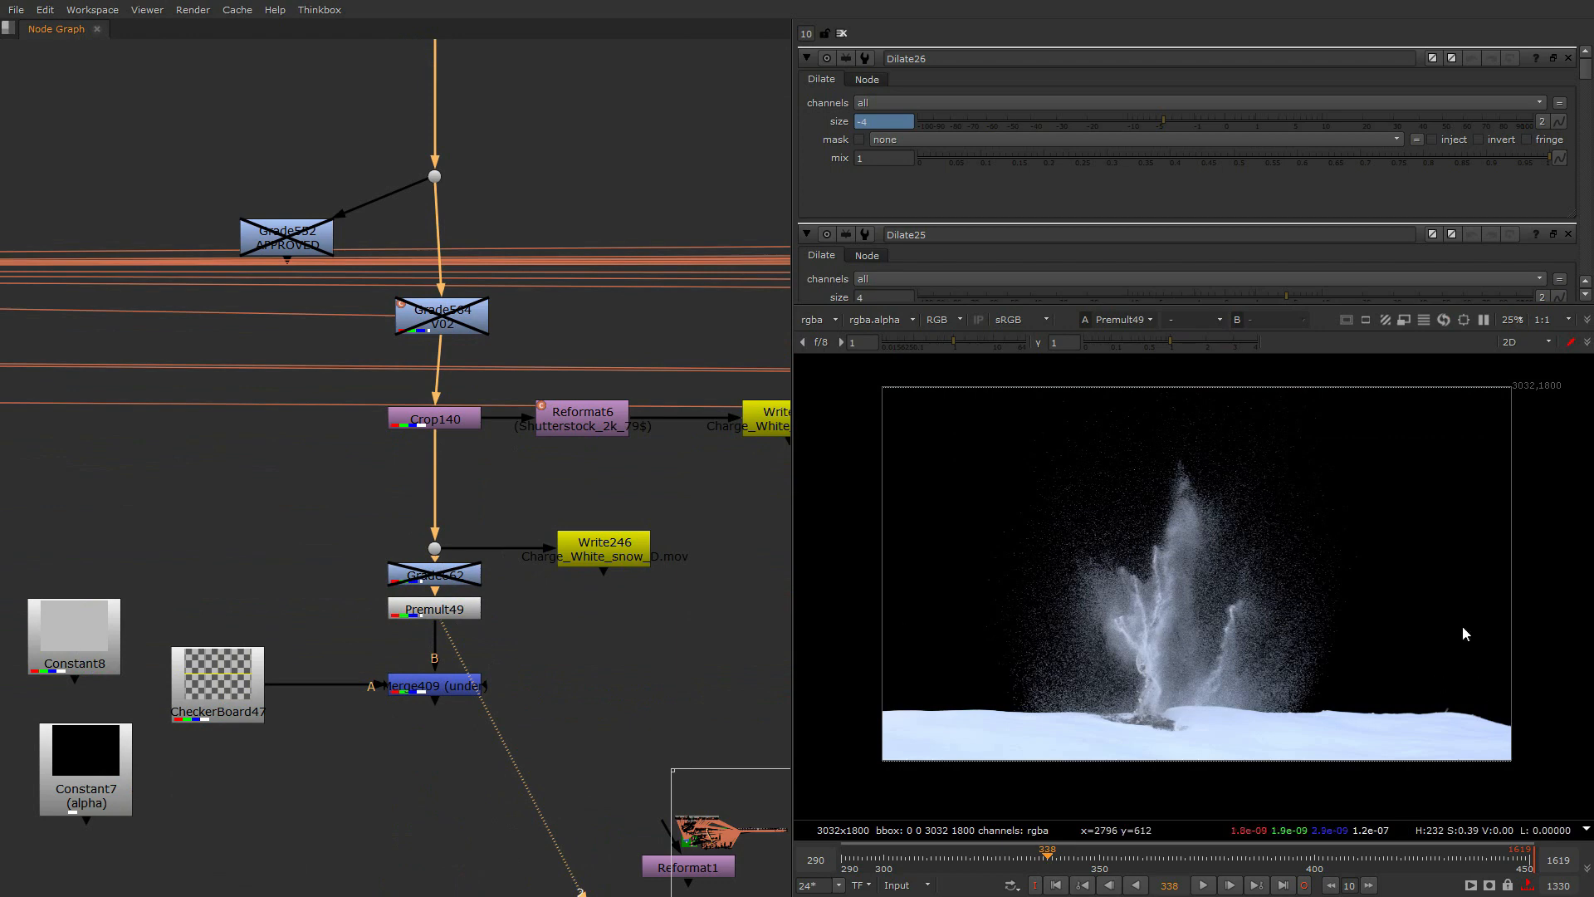
scroll(1450, 471, up, 3)
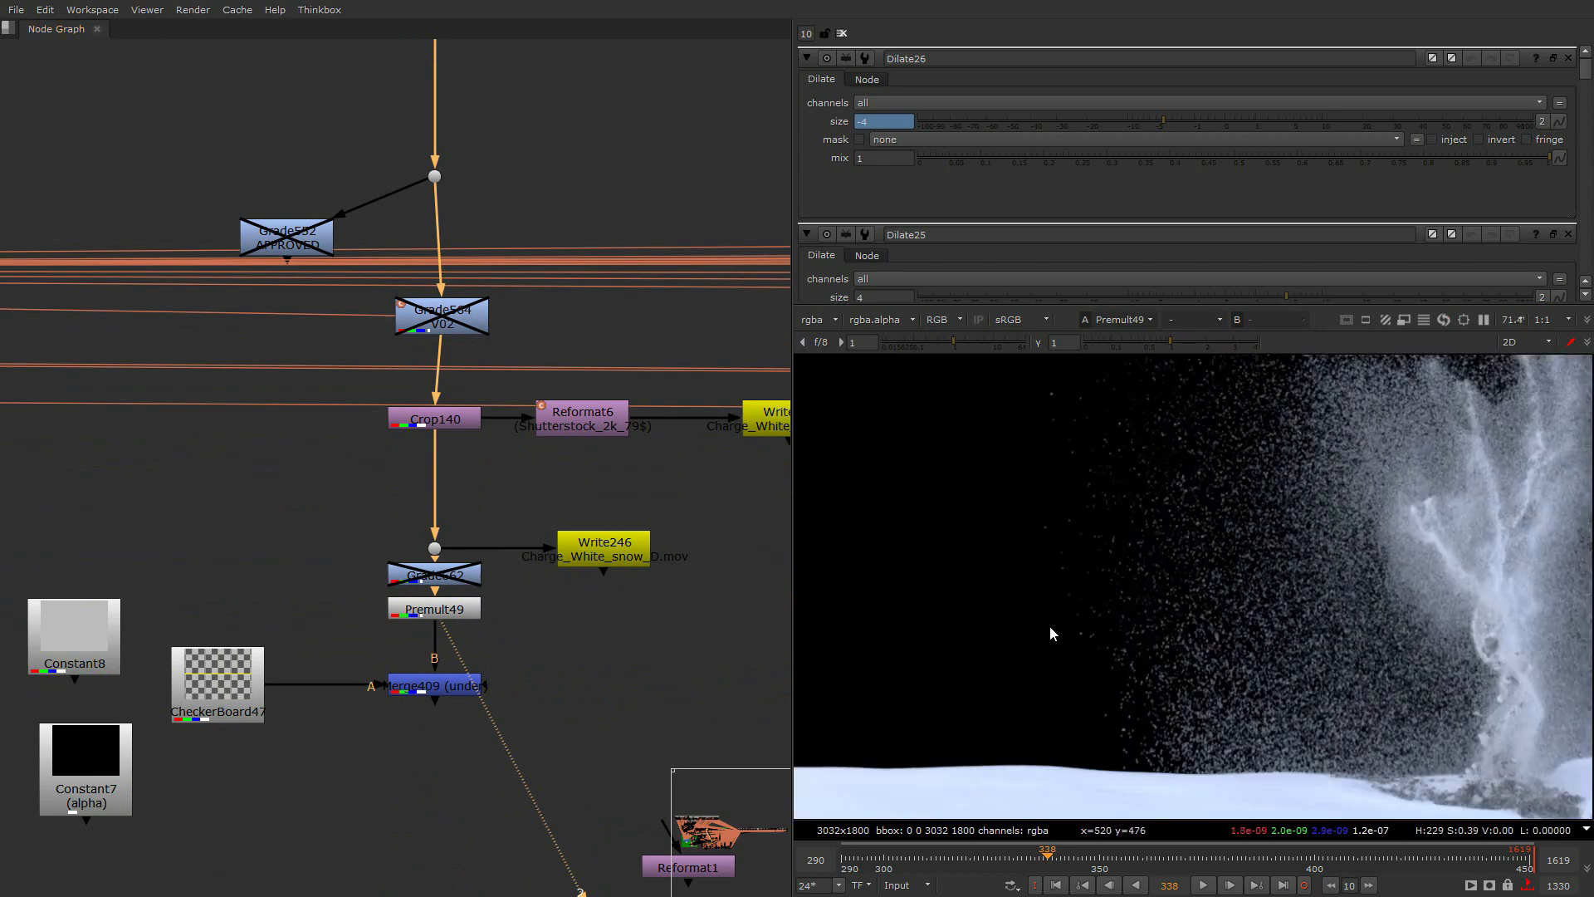
scroll(890, 669, down, 4)
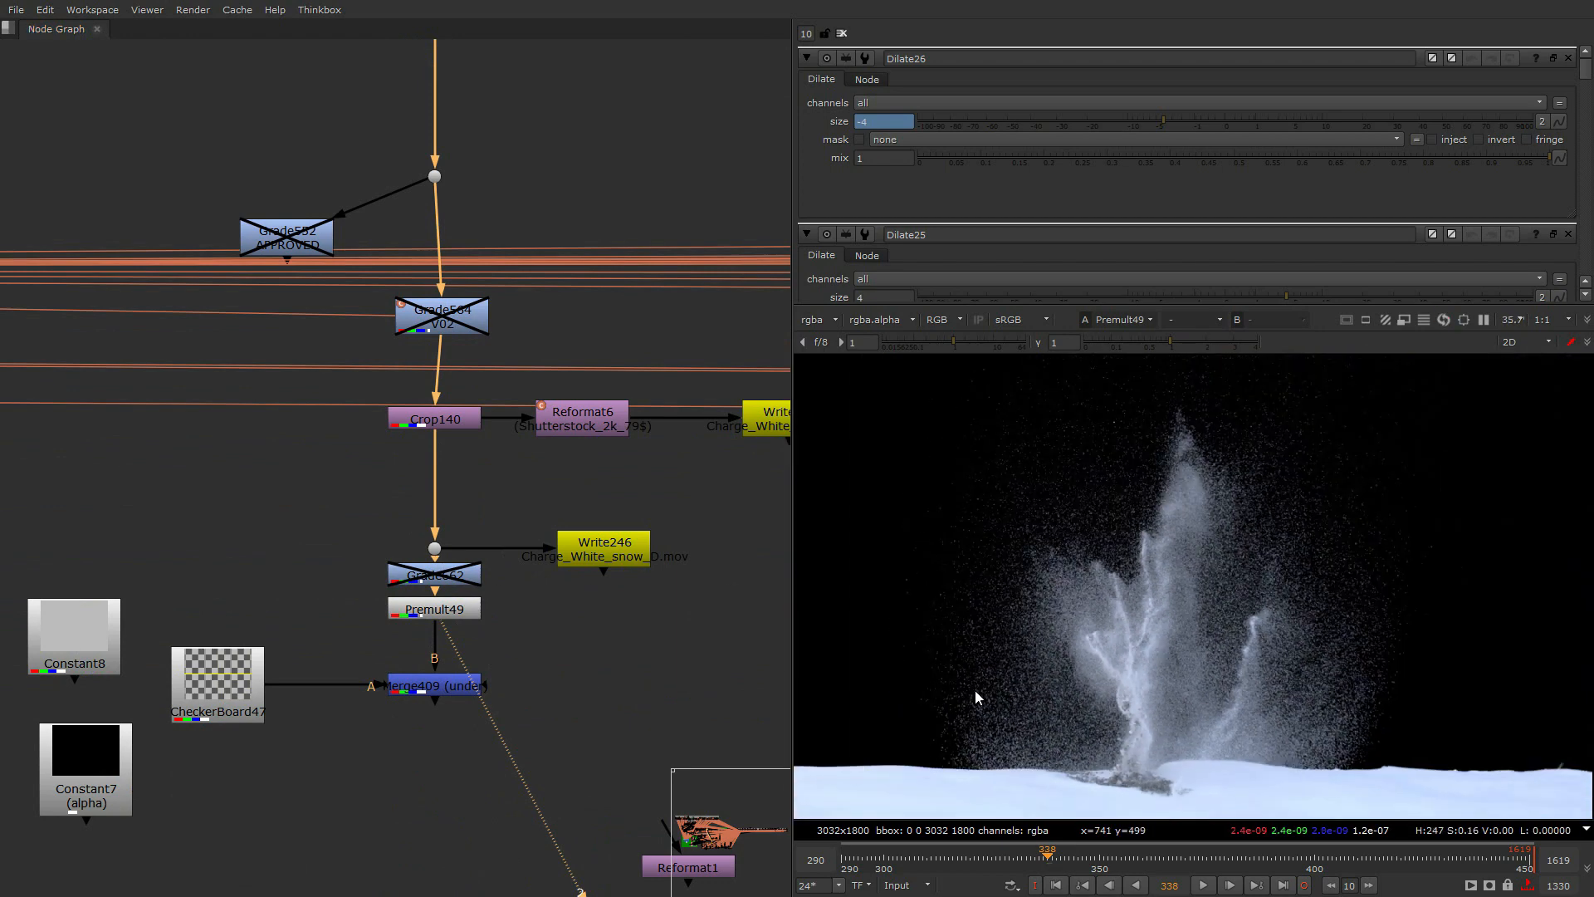
click(454, 582)
key(2)
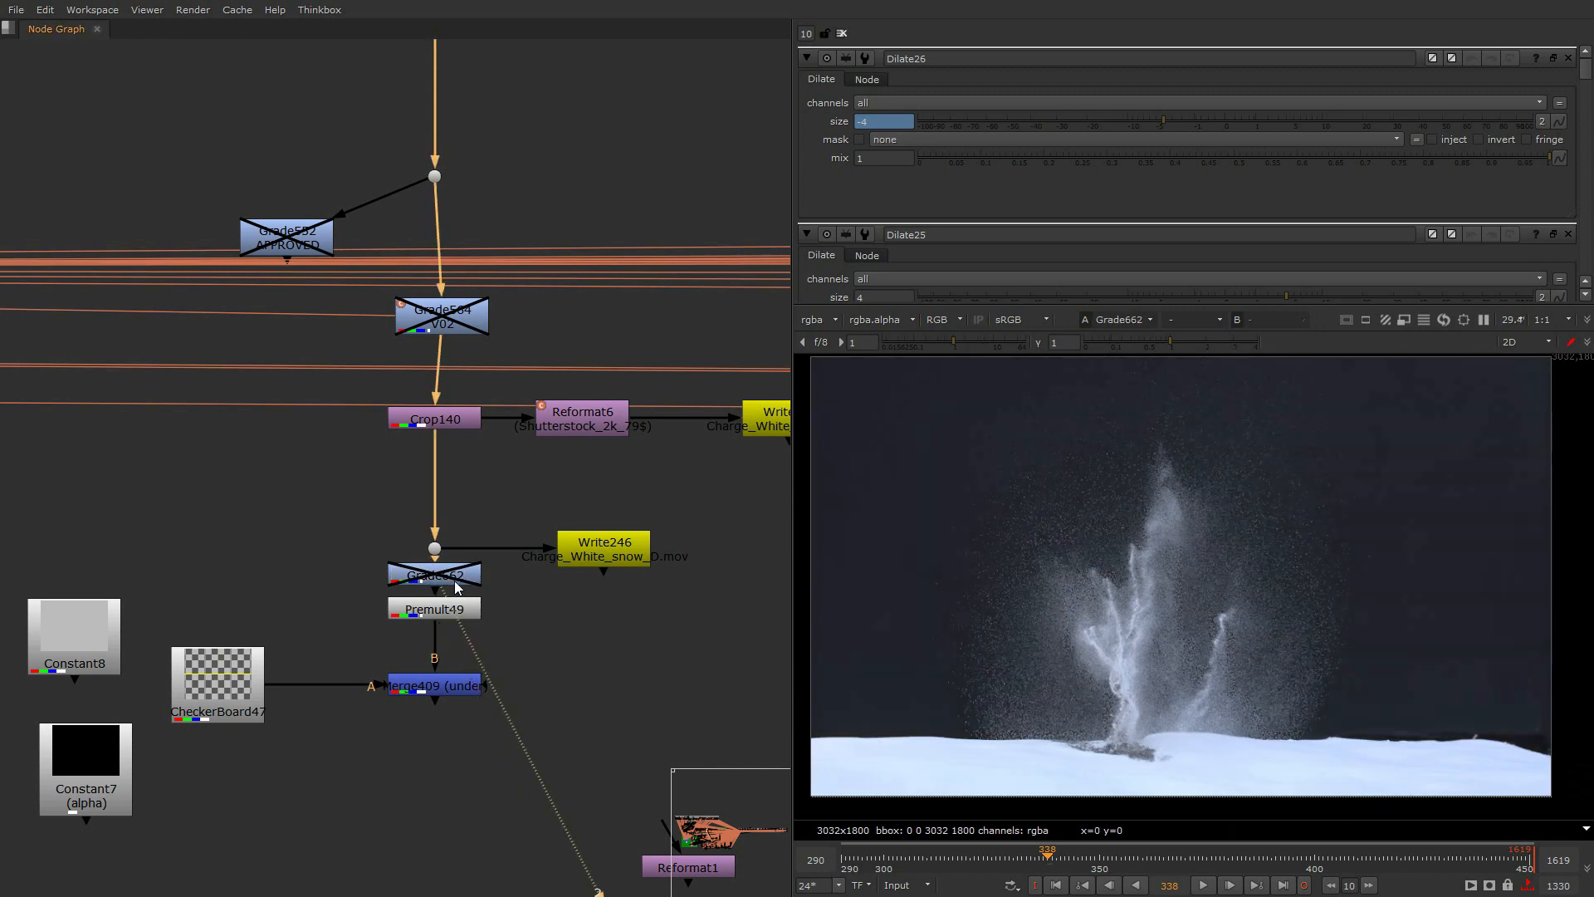
Realign Grade564 on the vertical pipe, open its settings, and toggle it on and off for comparison
drag(441, 331, 434, 338)
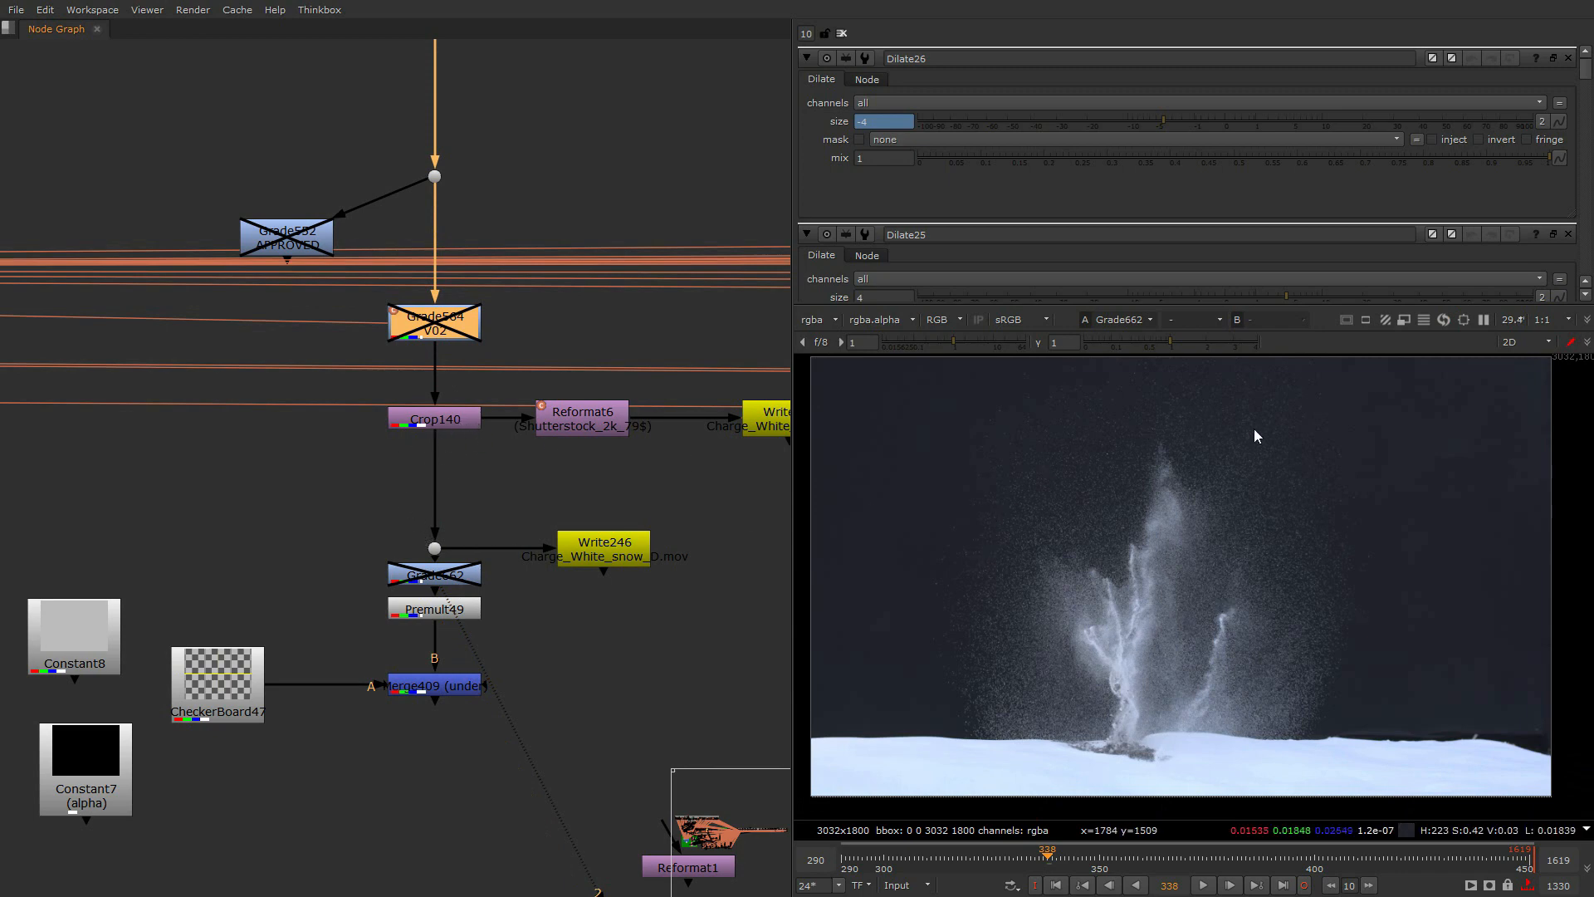
double_click(461, 337)
key(d)
key(d)
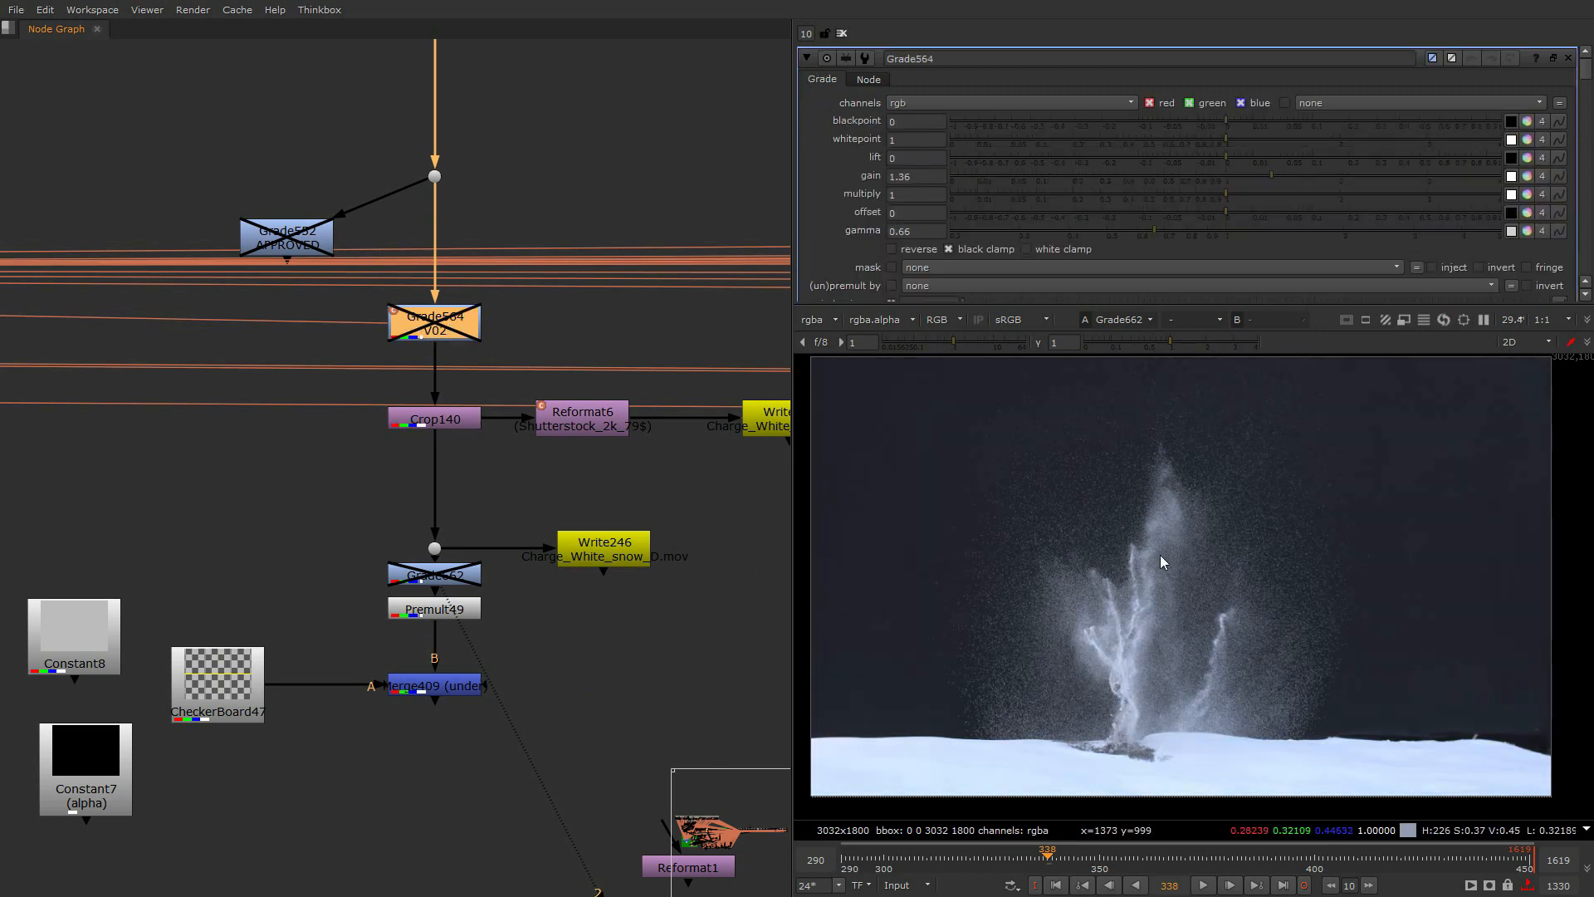
Display Write246, check its alpha channel, and return to the colour view
click(600, 547)
key(1)
key(a)
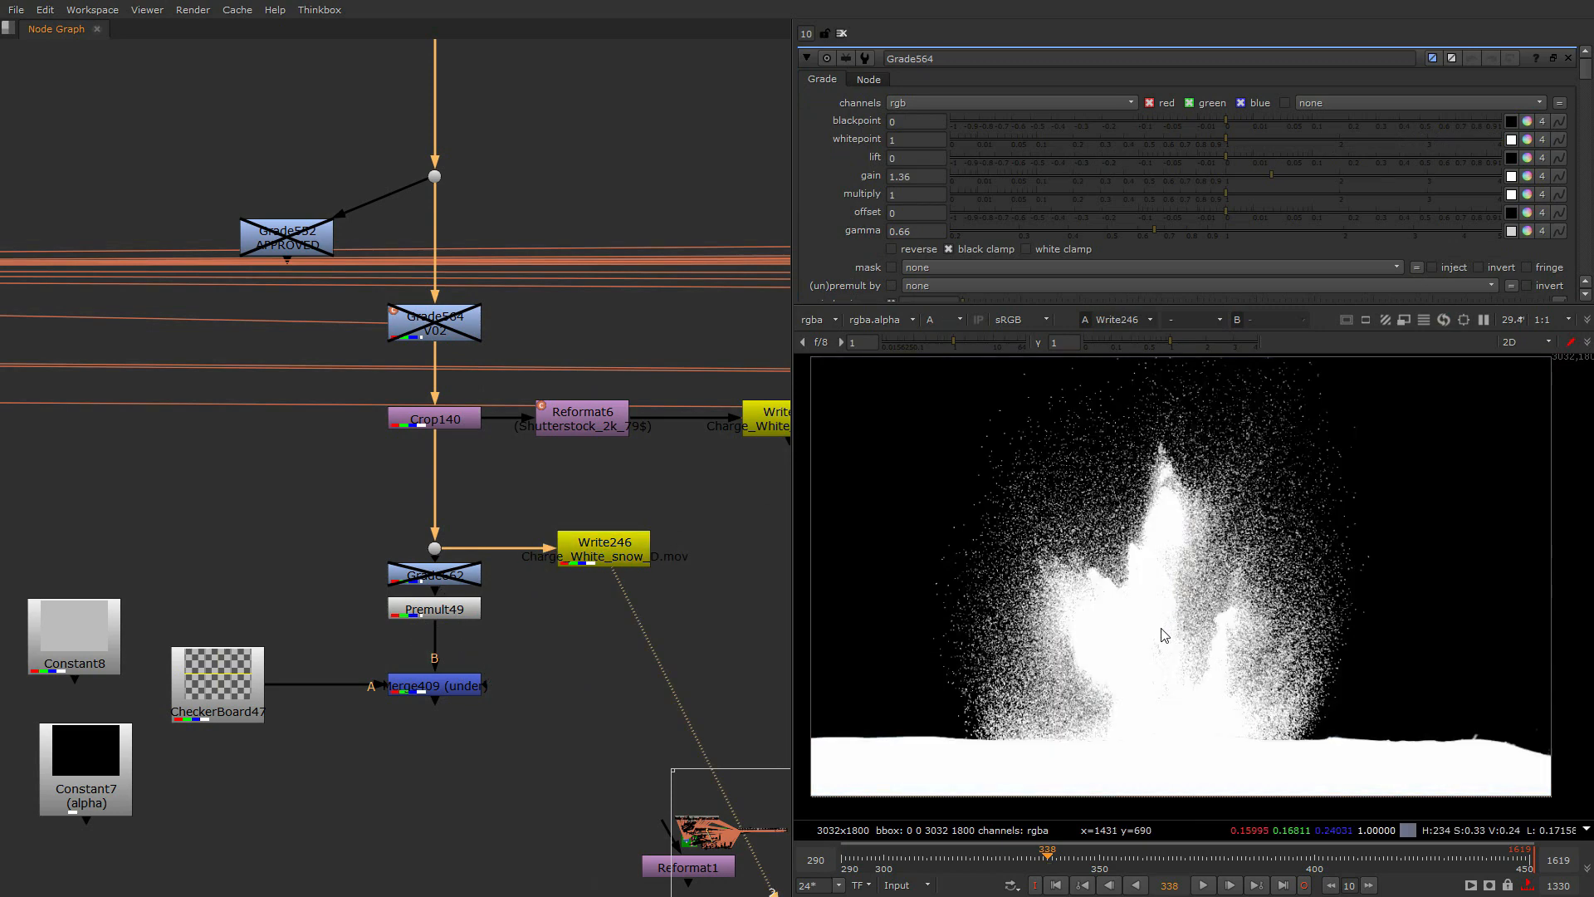
key(a)
Add a Premult node below Write246, connect it to Write246's output, and display the premultiplied result
click(674, 647)
middle_drag(674, 647, 522, 626)
key(Tab)
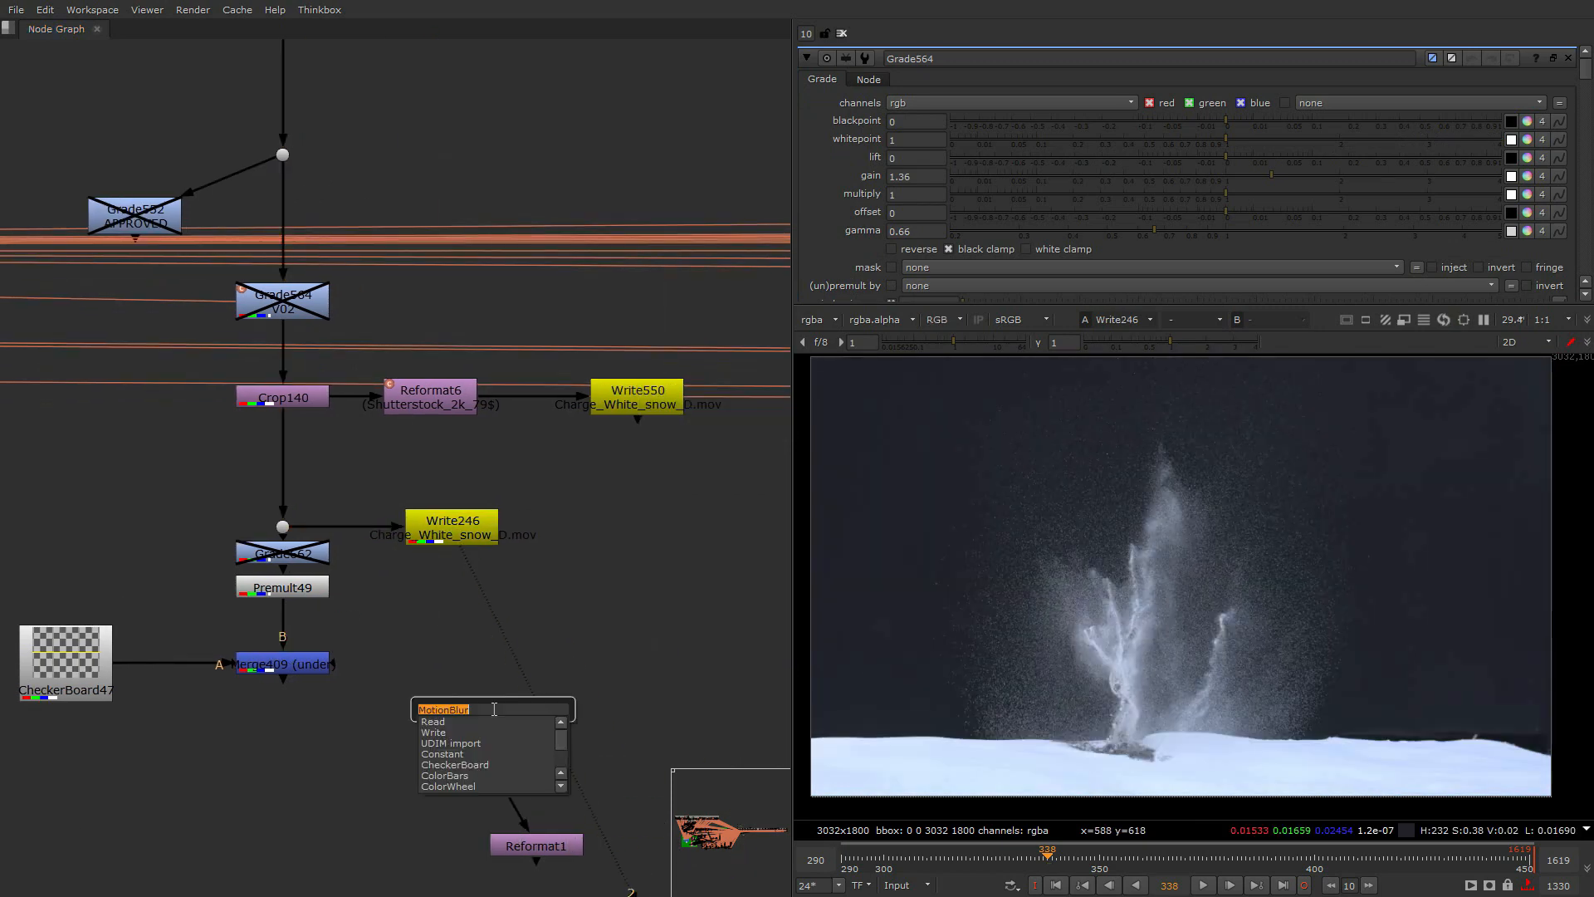
text(premult)
key(Return)
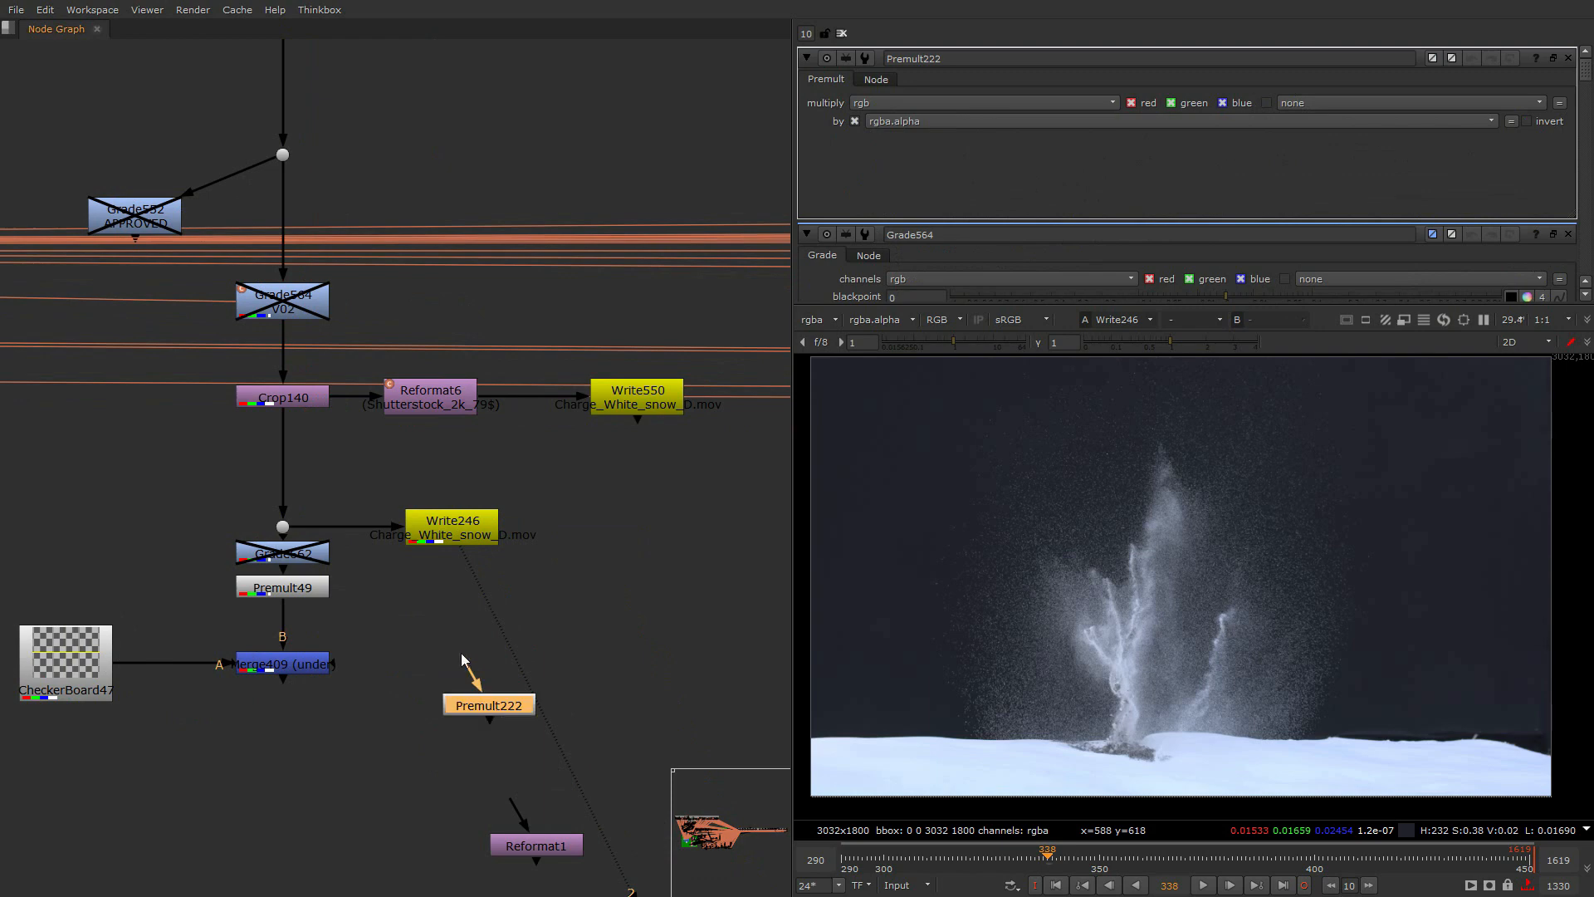
click(515, 700)
drag(486, 718, 448, 724)
key(1)
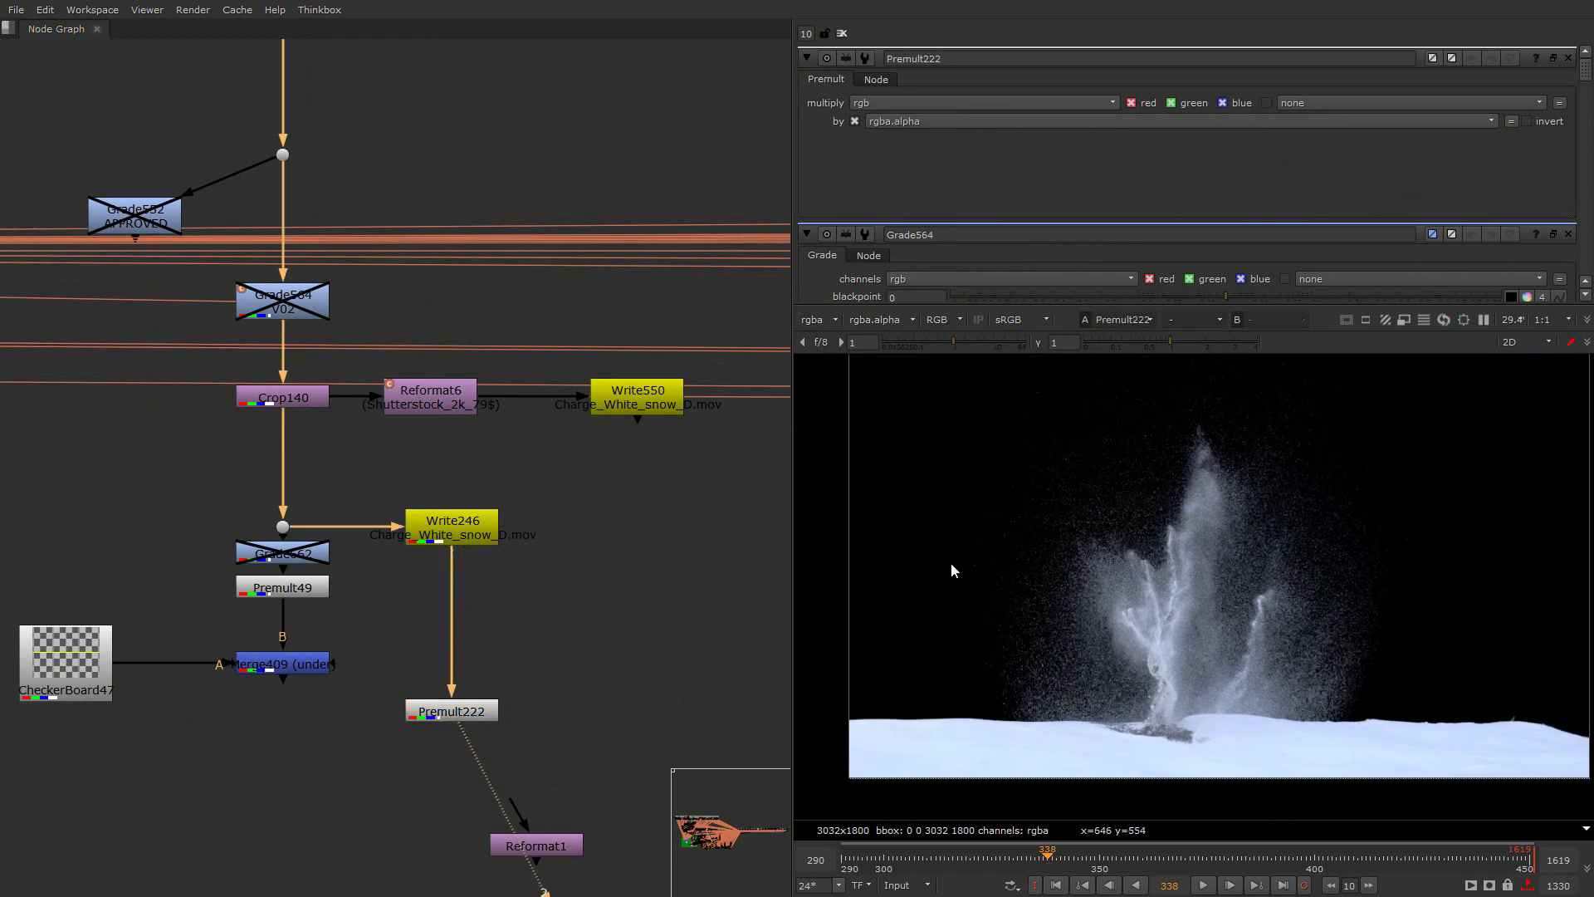
Display Write246's unpremultiplied output in the viewer
click(453, 523)
key(1)
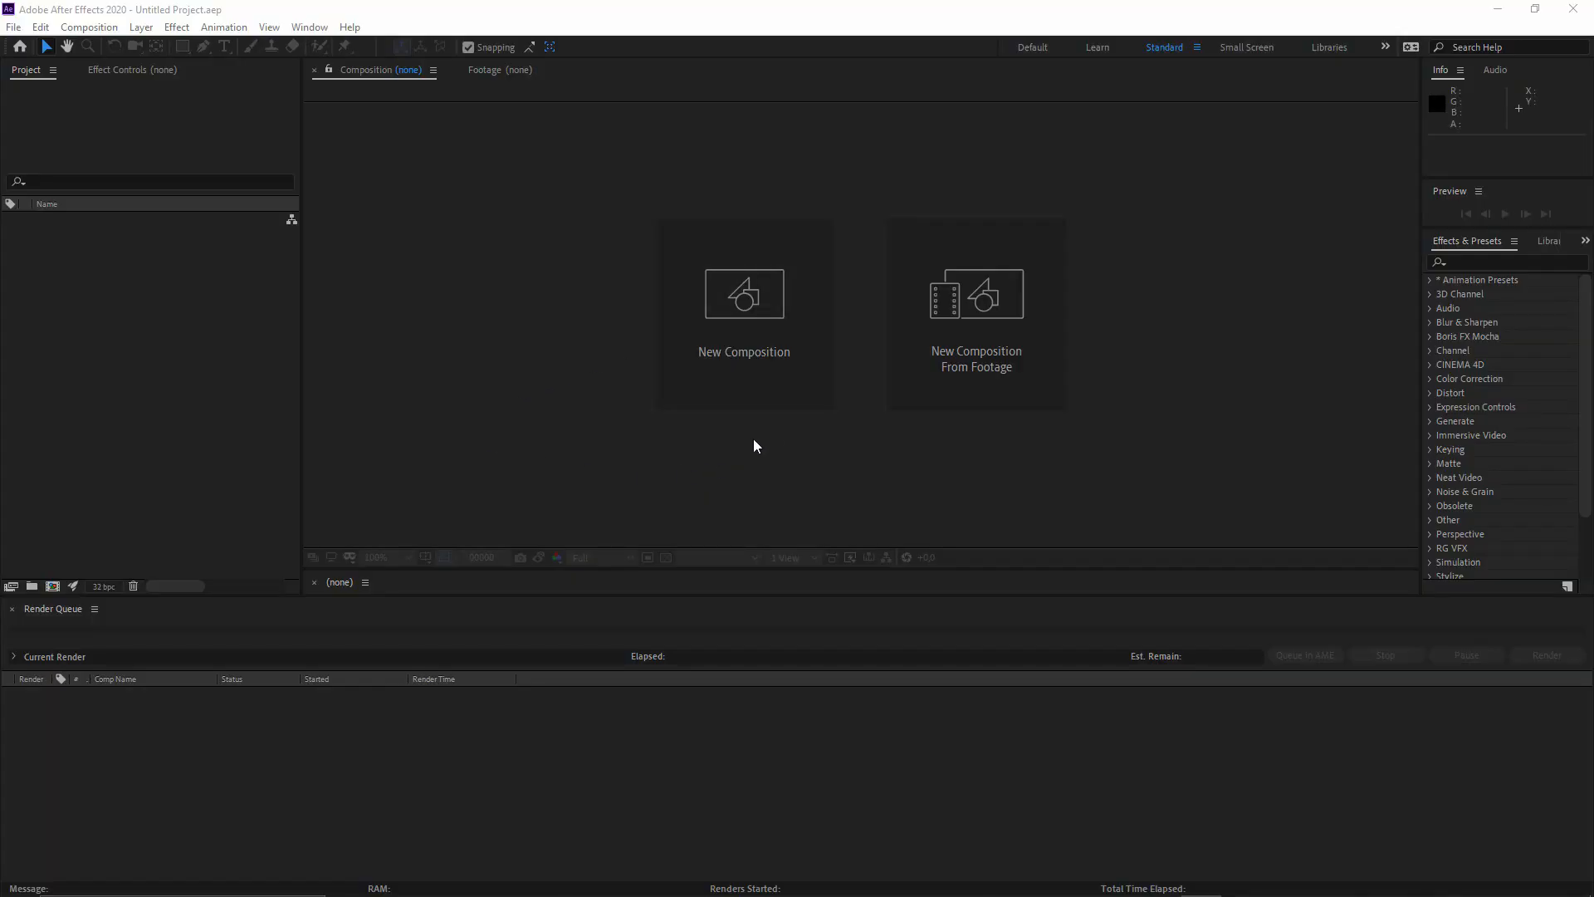
Switch to After Effects, create a 1920 × 1080 composition, and import Charge_White_snow_C.mov from the CHARGES v2 folder
click(711, 374)
click(1067, 729)
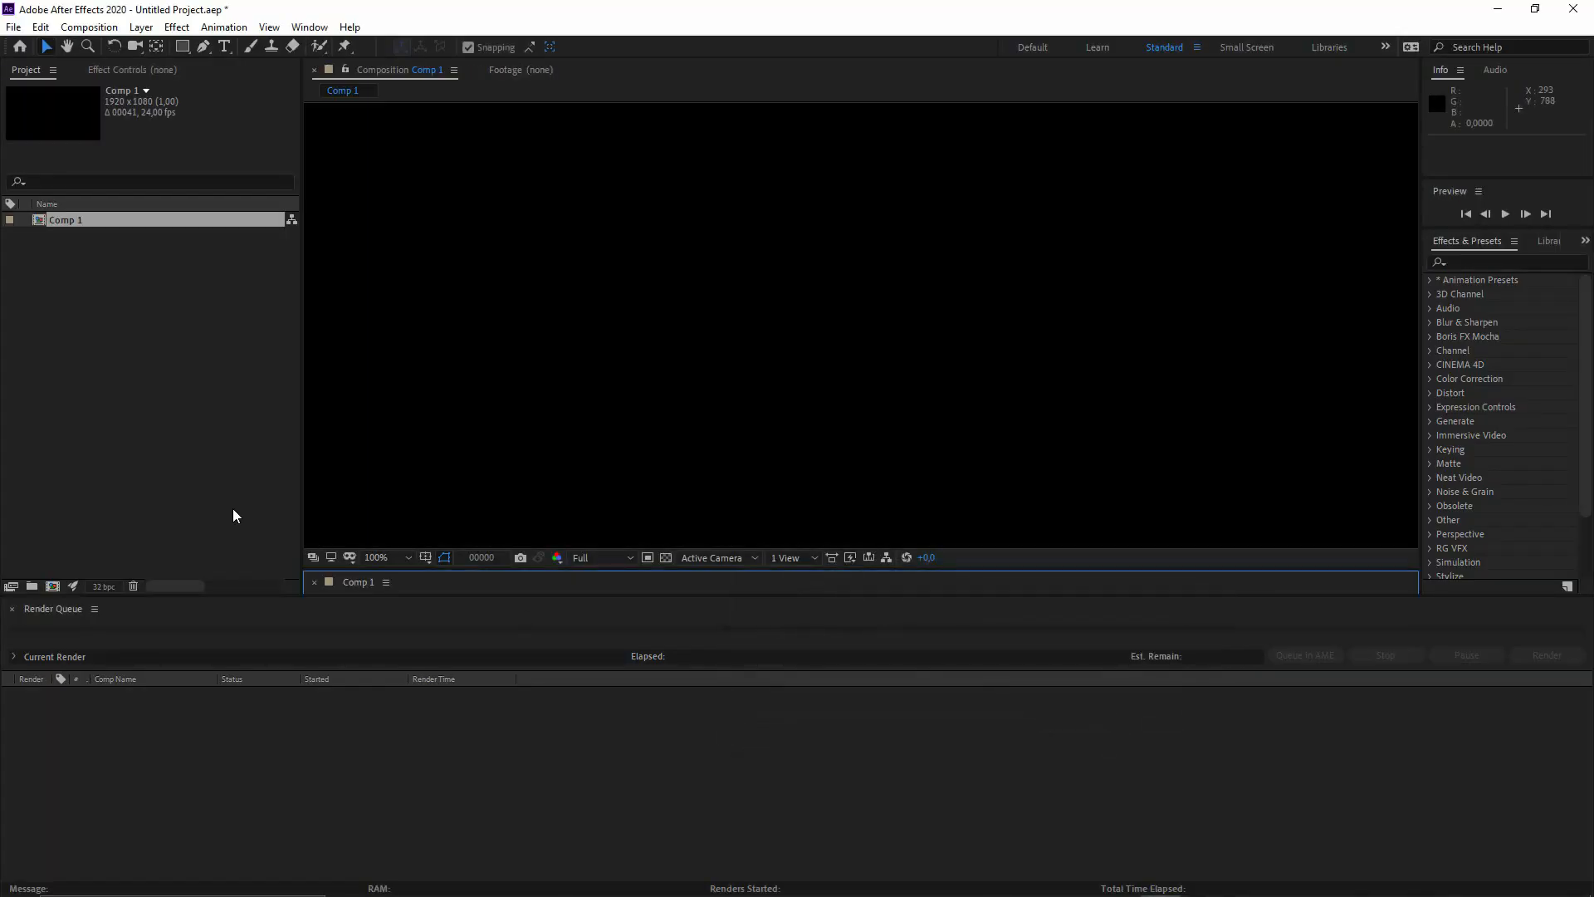
double_click(152, 430)
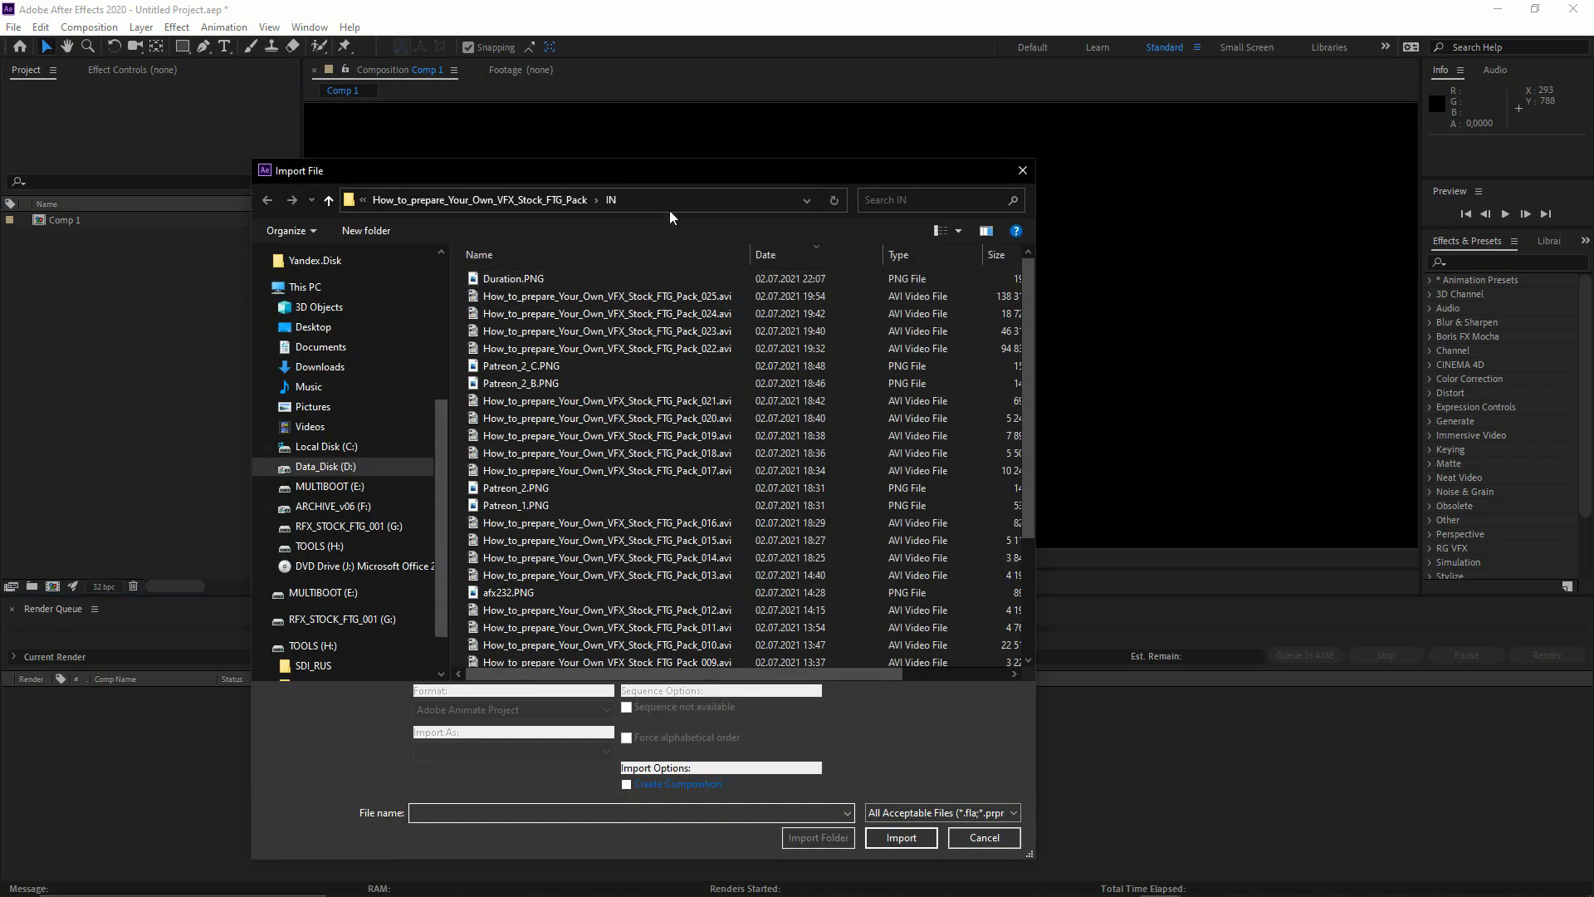
click(675, 209)
key(Return)
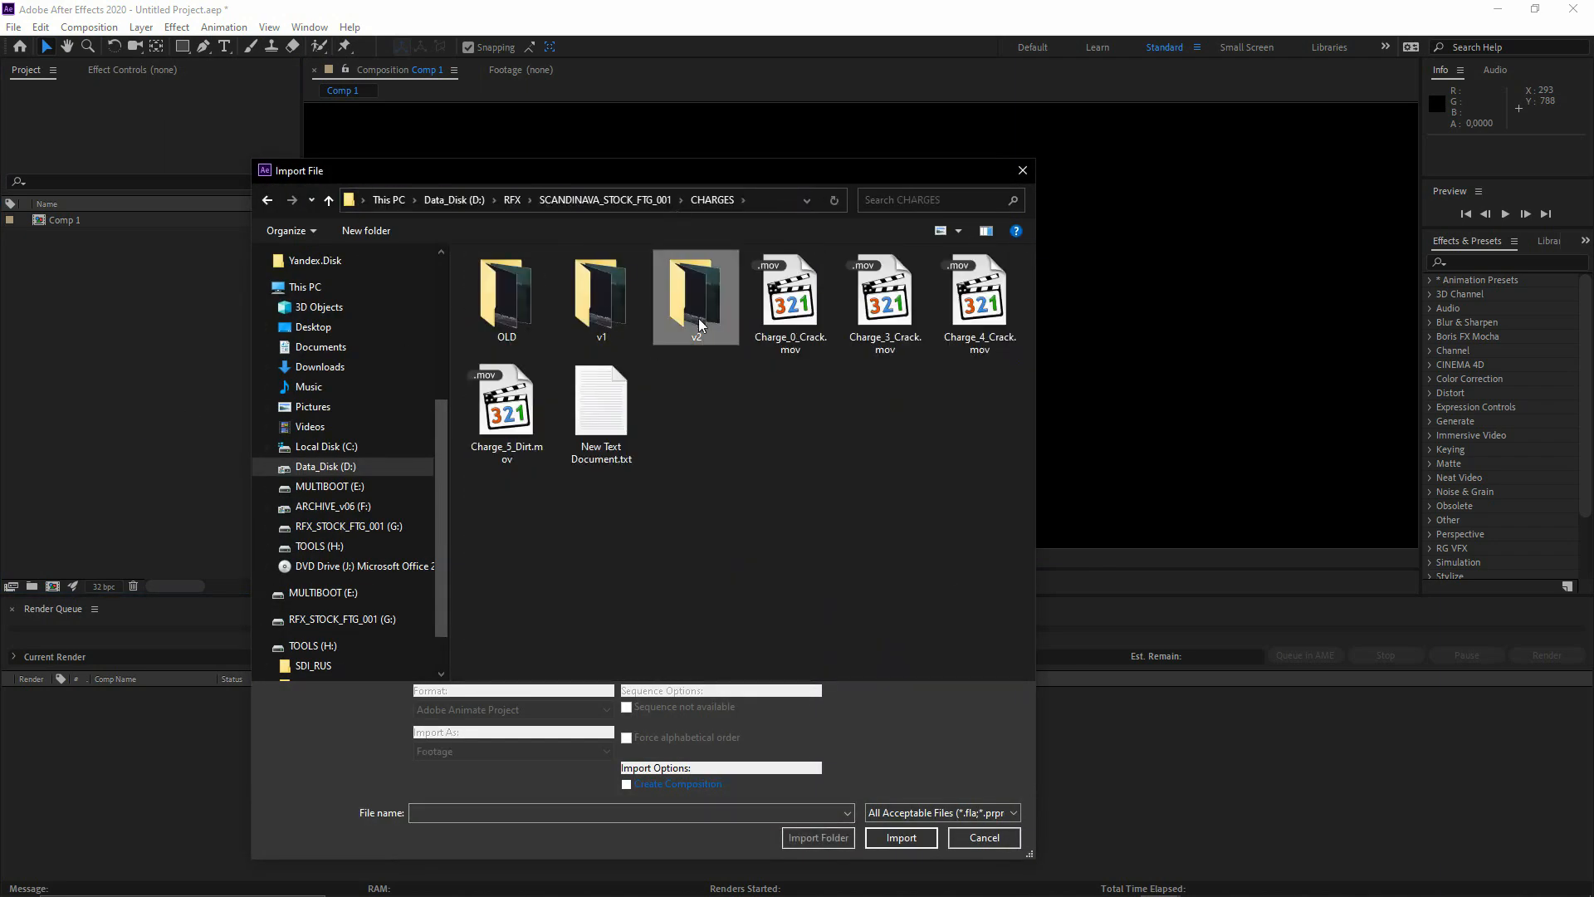
double_click(696, 291)
double_click(688, 455)
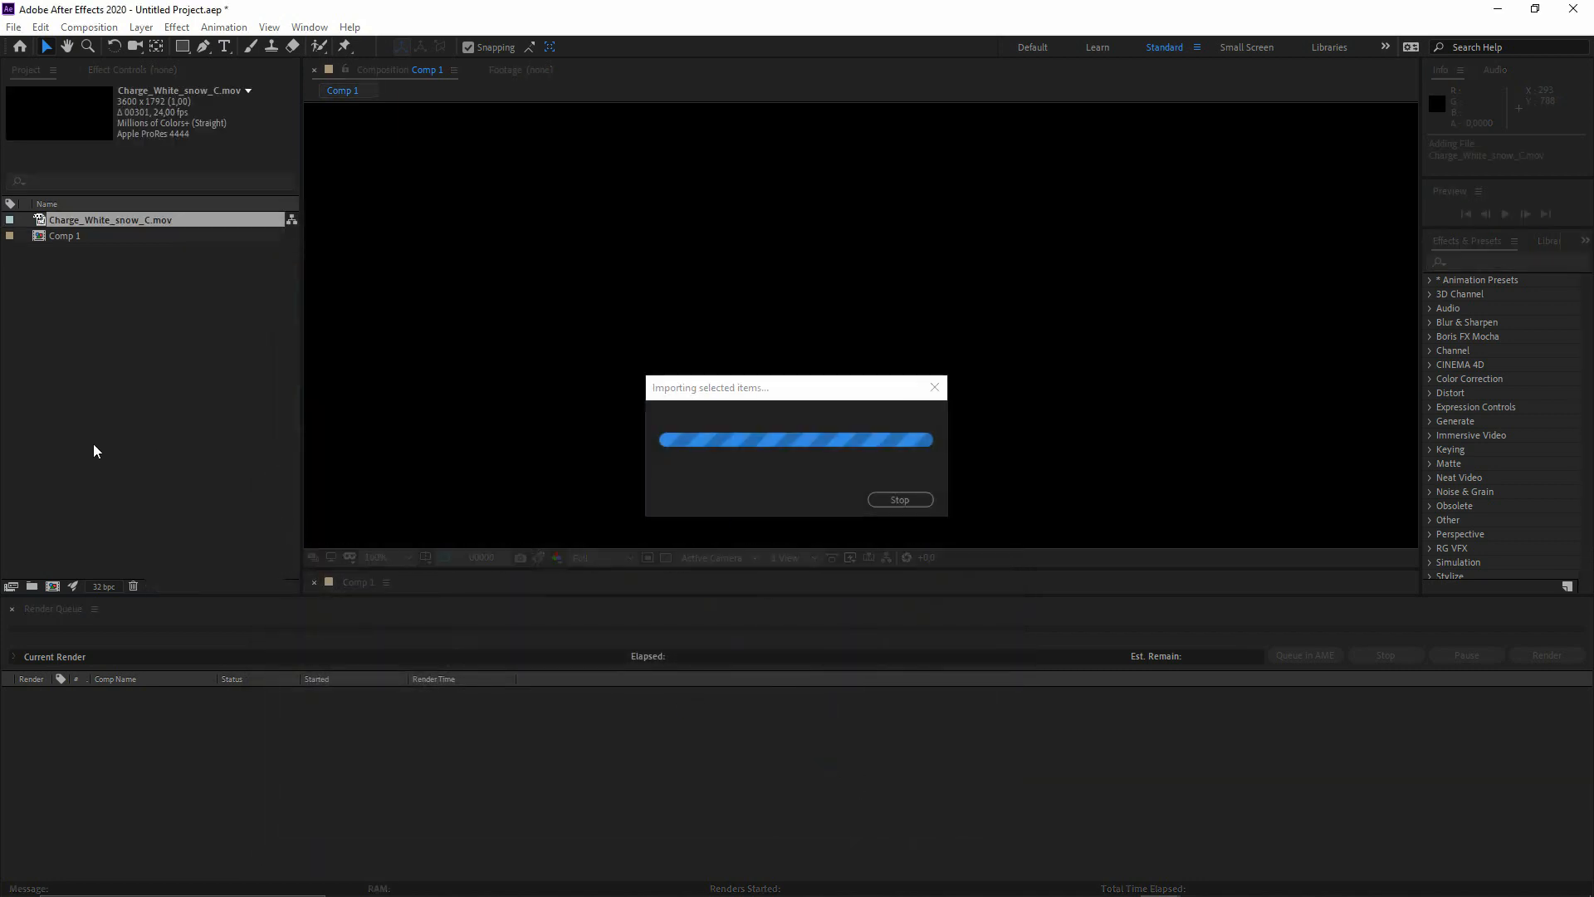
Place Charge_White_snow_C.mov in Comp 1 at about position 1224, 562, and dock the Comp 1 timeline beside the Render Queue
drag(79, 221, 484, 313)
scroll(667, 419, down, 5)
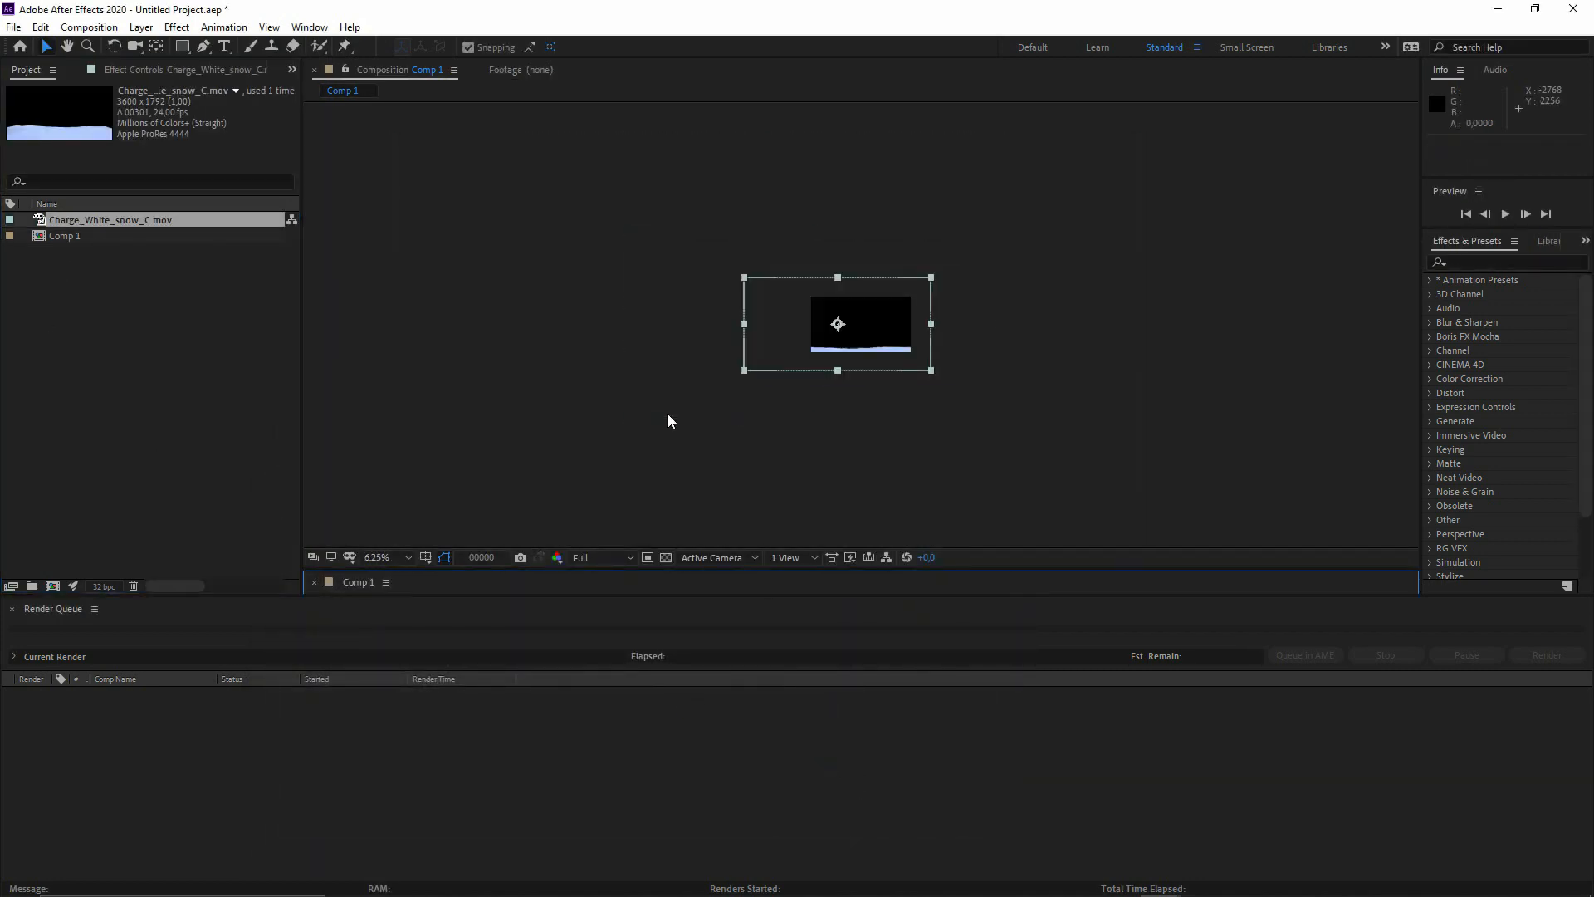
scroll(814, 350, up, 4)
drag(790, 401, 1103, 417)
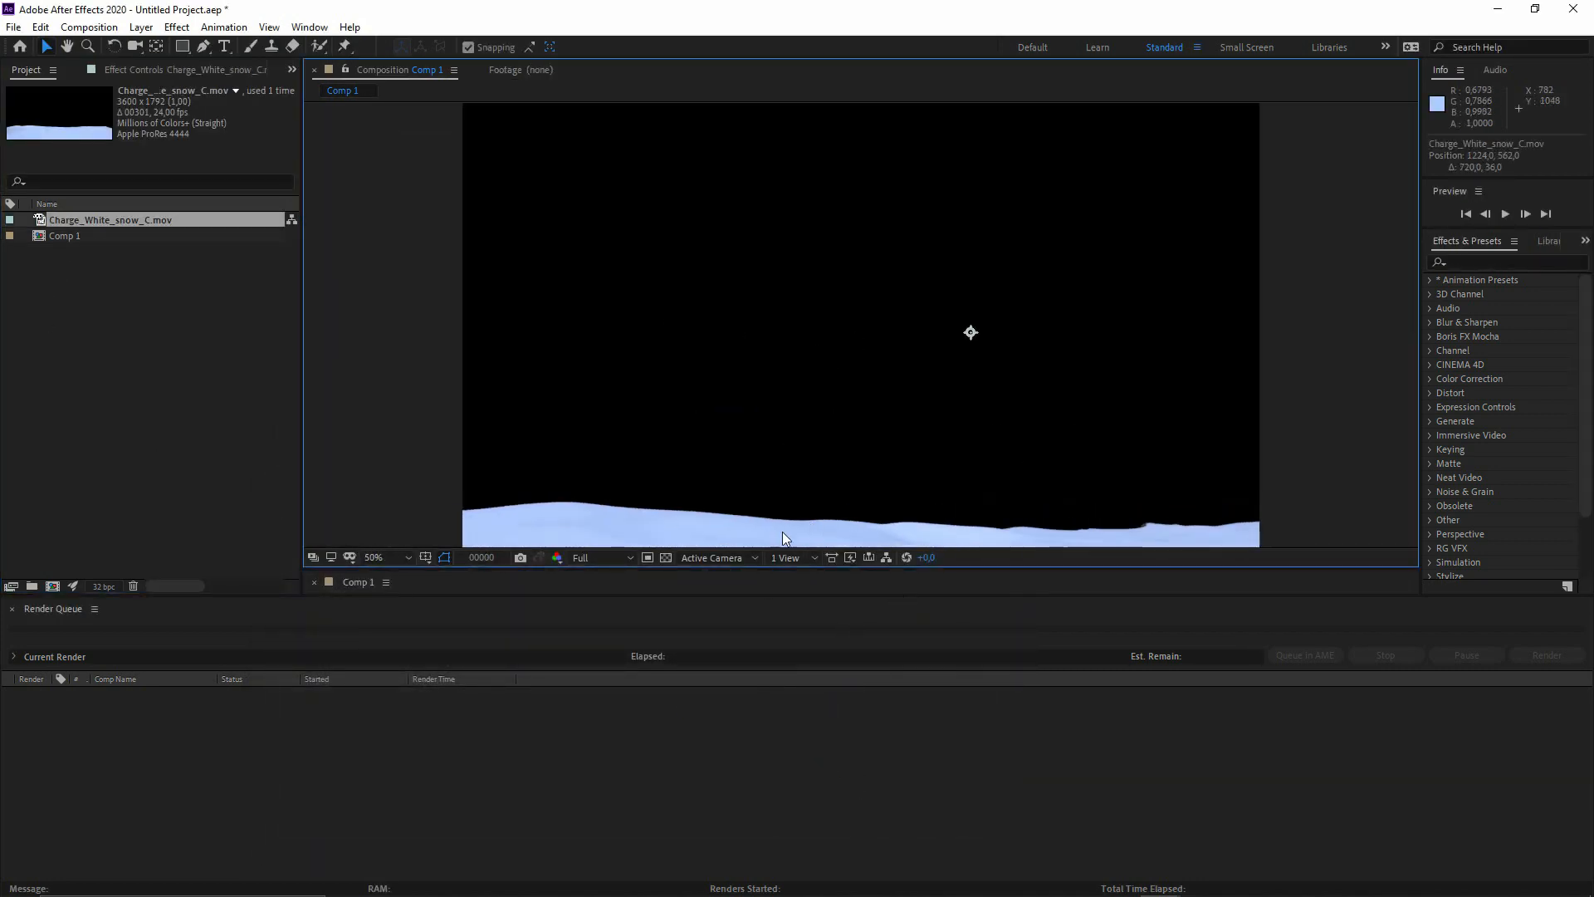
drag(357, 582, 500, 764)
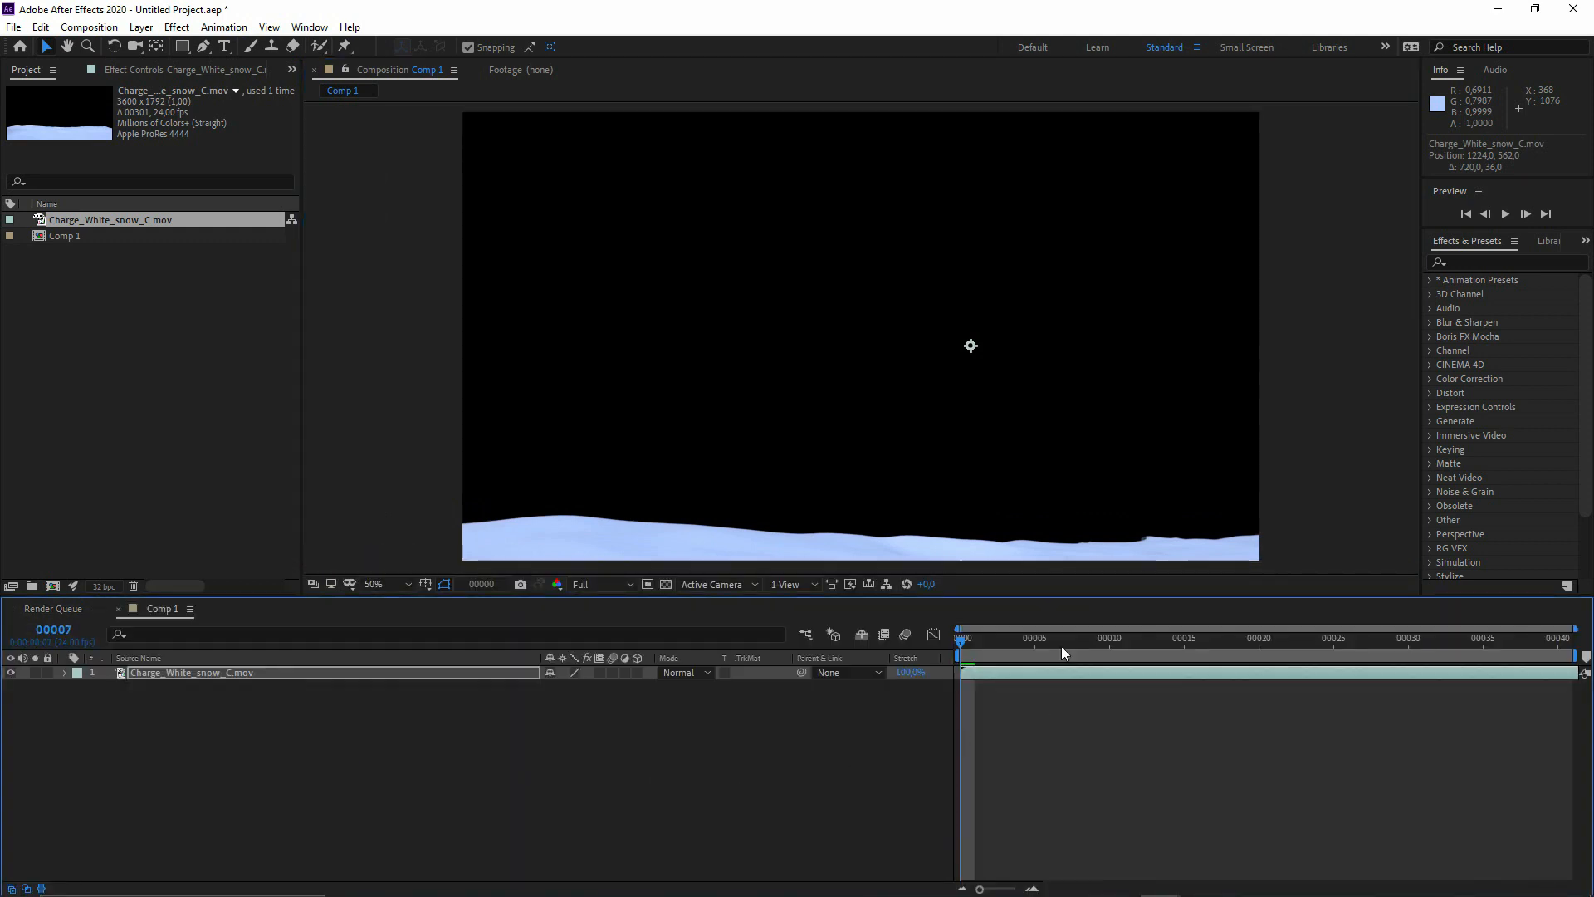
Move to frame 28 and create a deep red solid of 1920 × 1080 px in Comp 1
drag(1061, 646, 1378, 668)
right_click(628, 563)
mouse_move(664, 571)
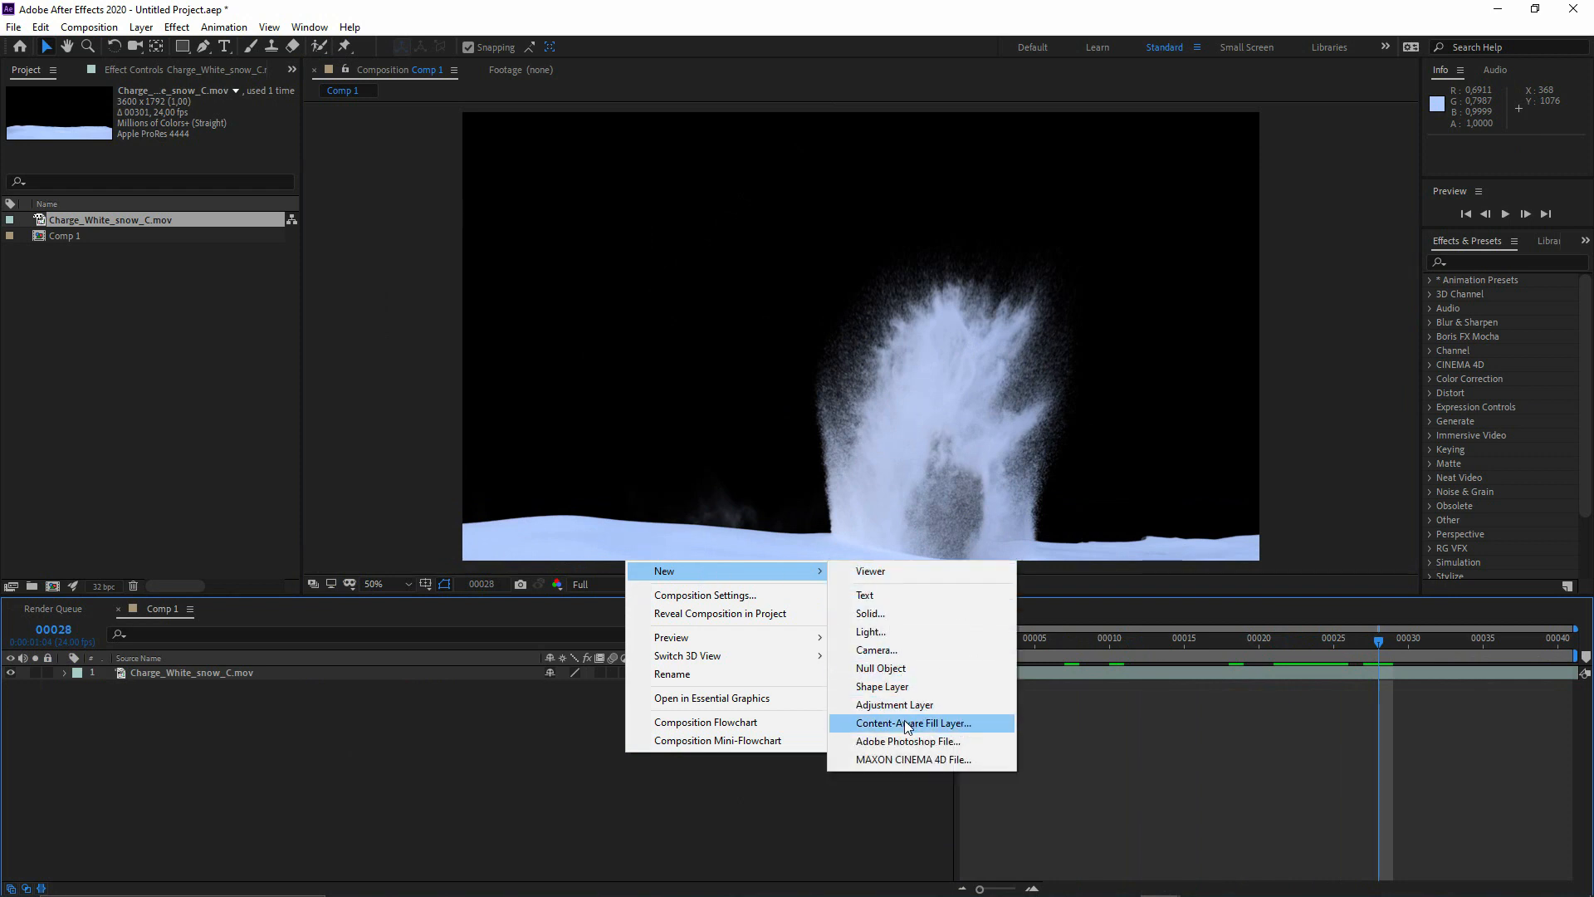
click(870, 613)
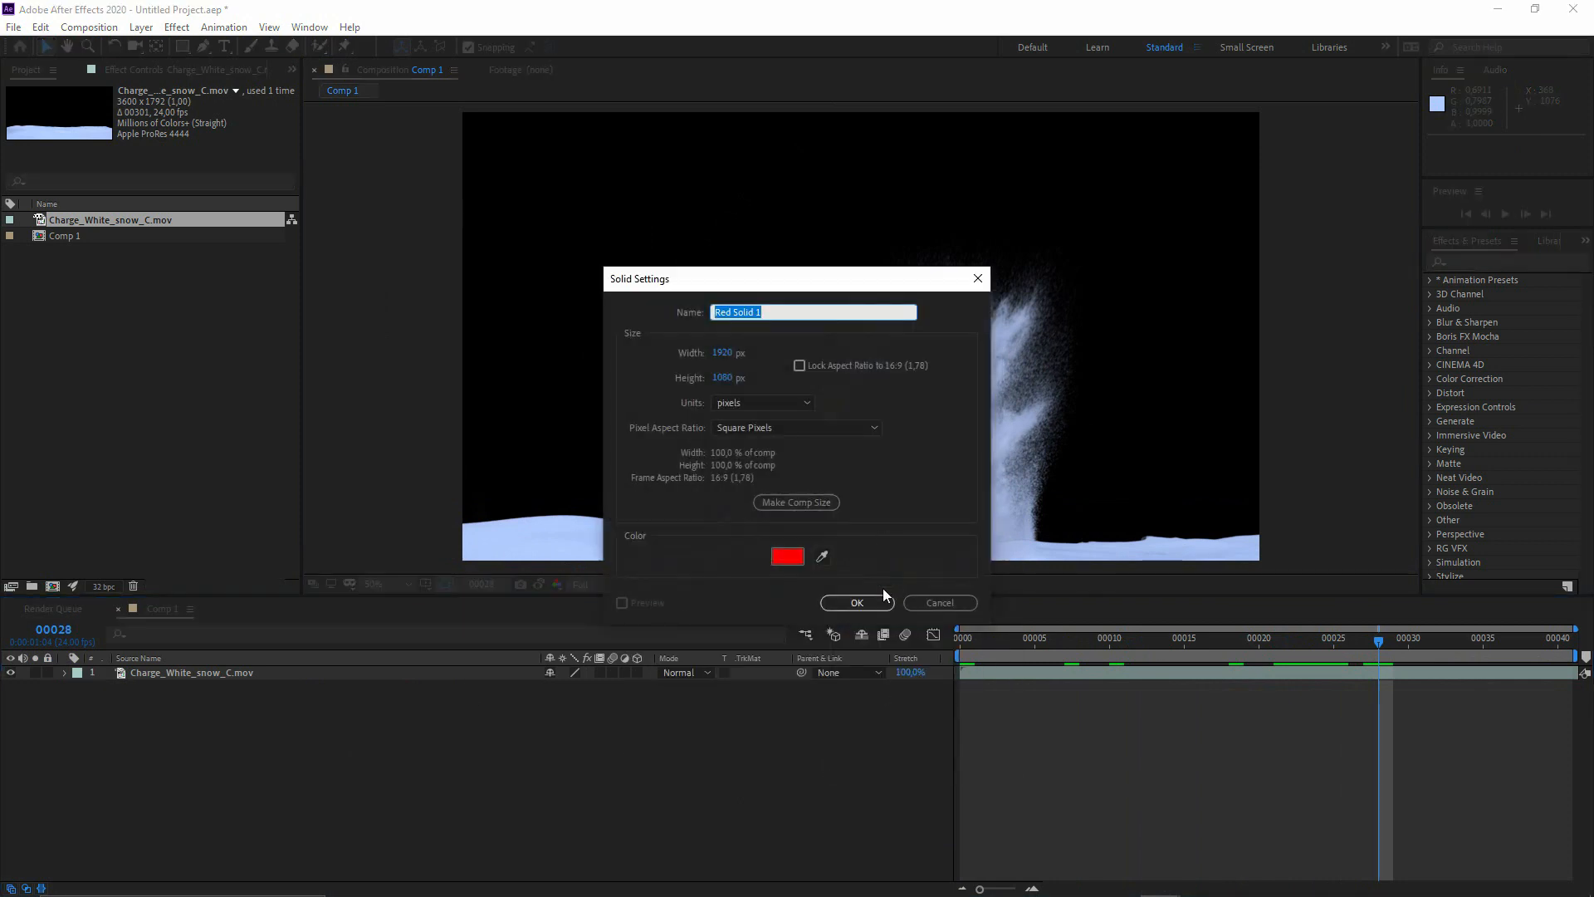
click(787, 555)
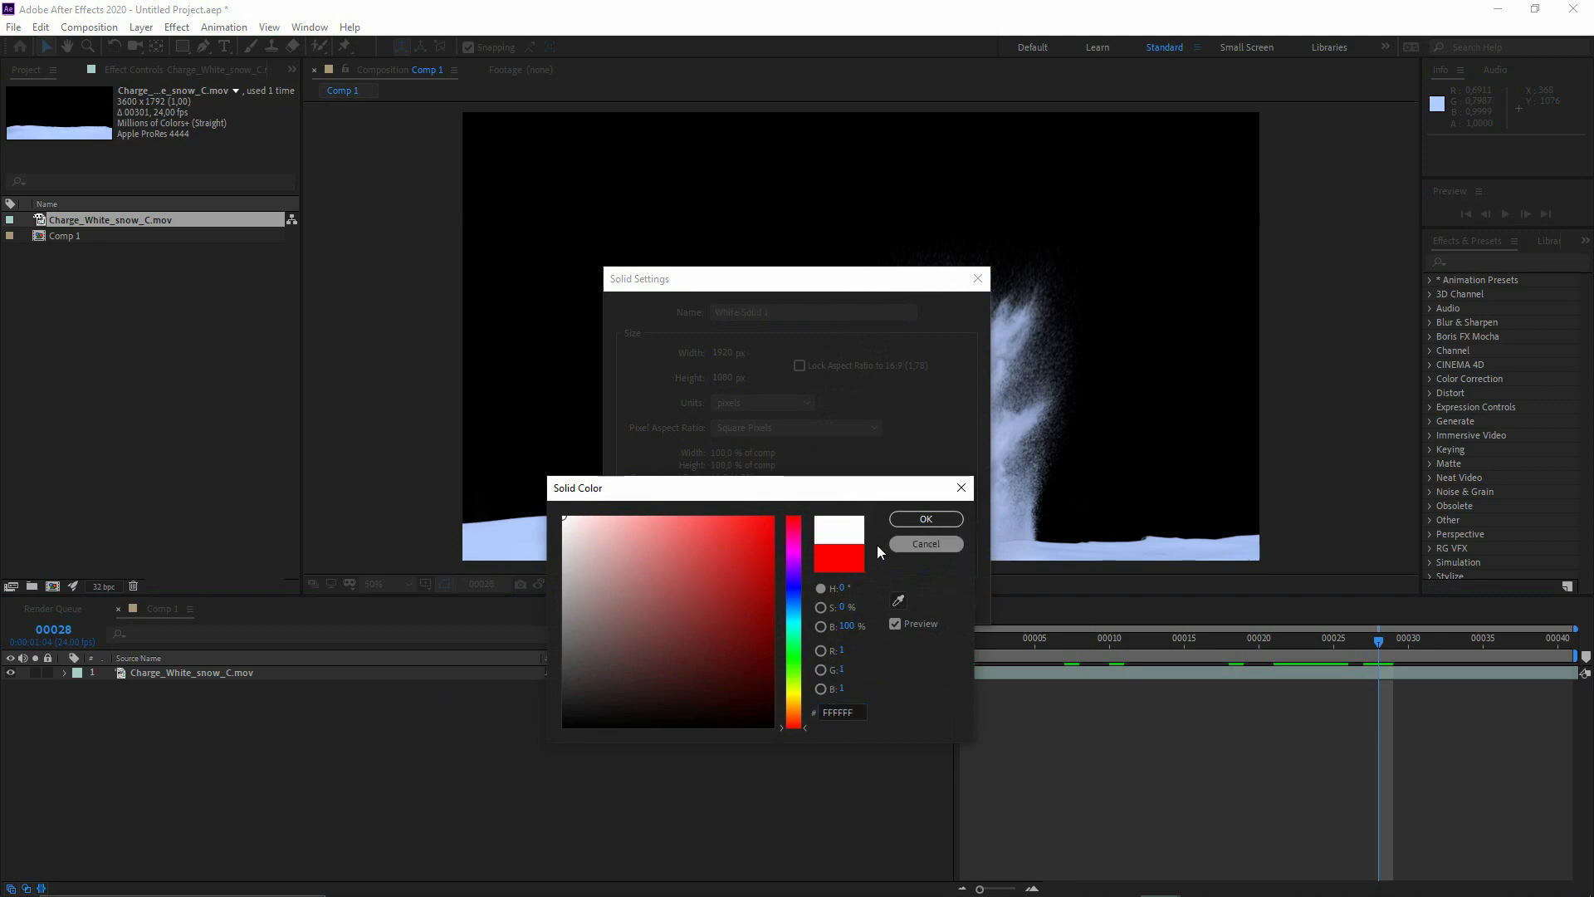
click(723, 605)
click(932, 520)
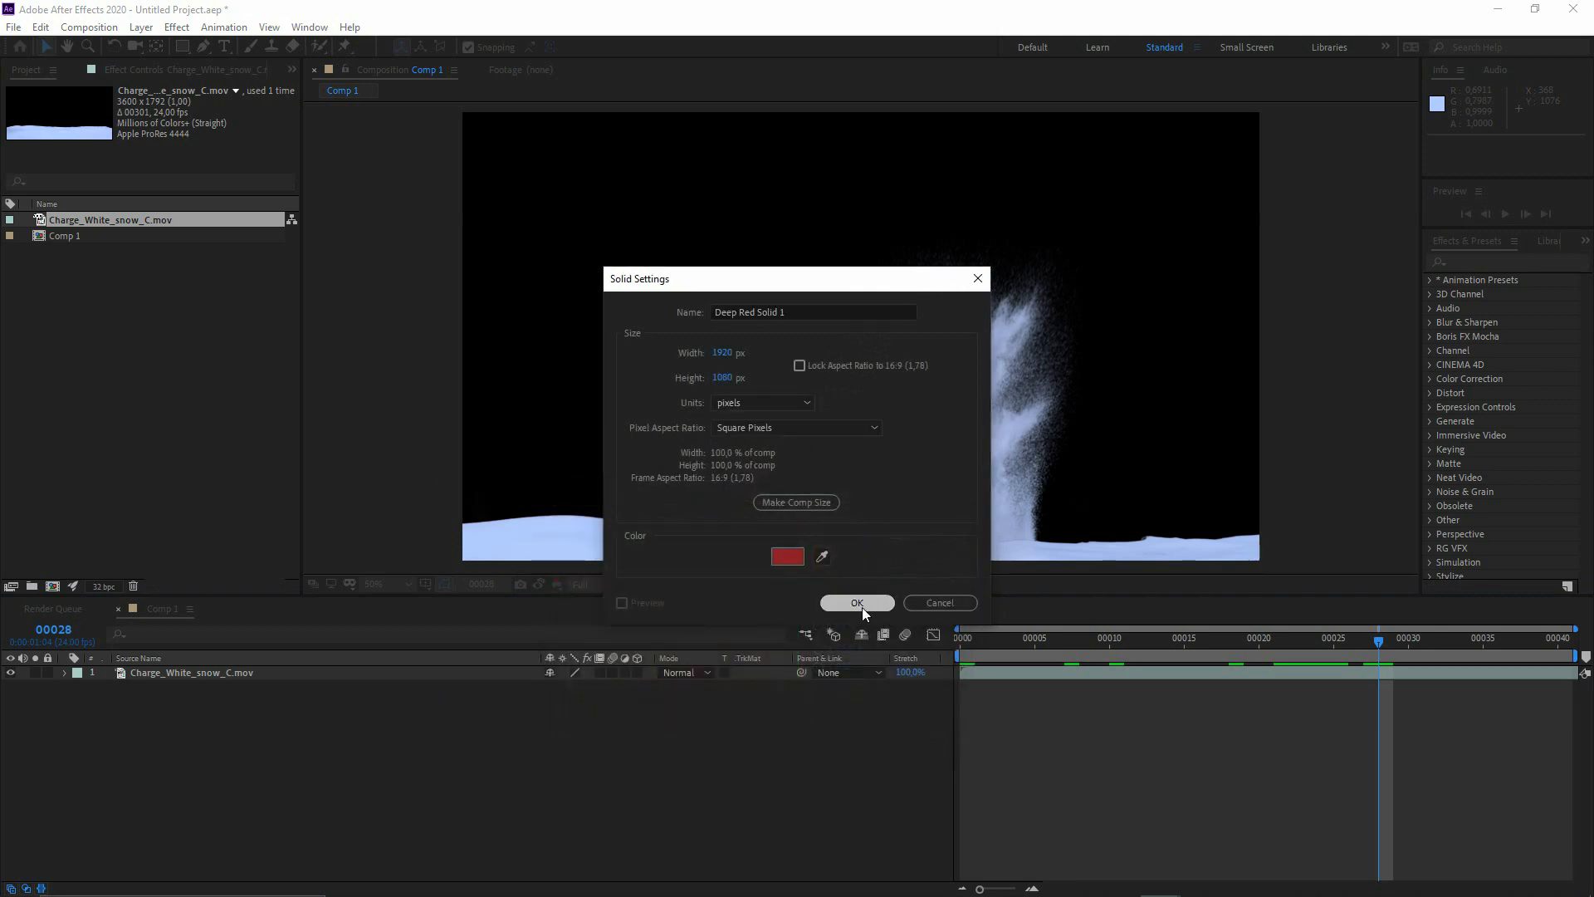
click(862, 606)
Show the transparency grid in the composition viewer and move to frame 35
click(666, 584)
drag(1378, 643, 1484, 664)
click(117, 295)
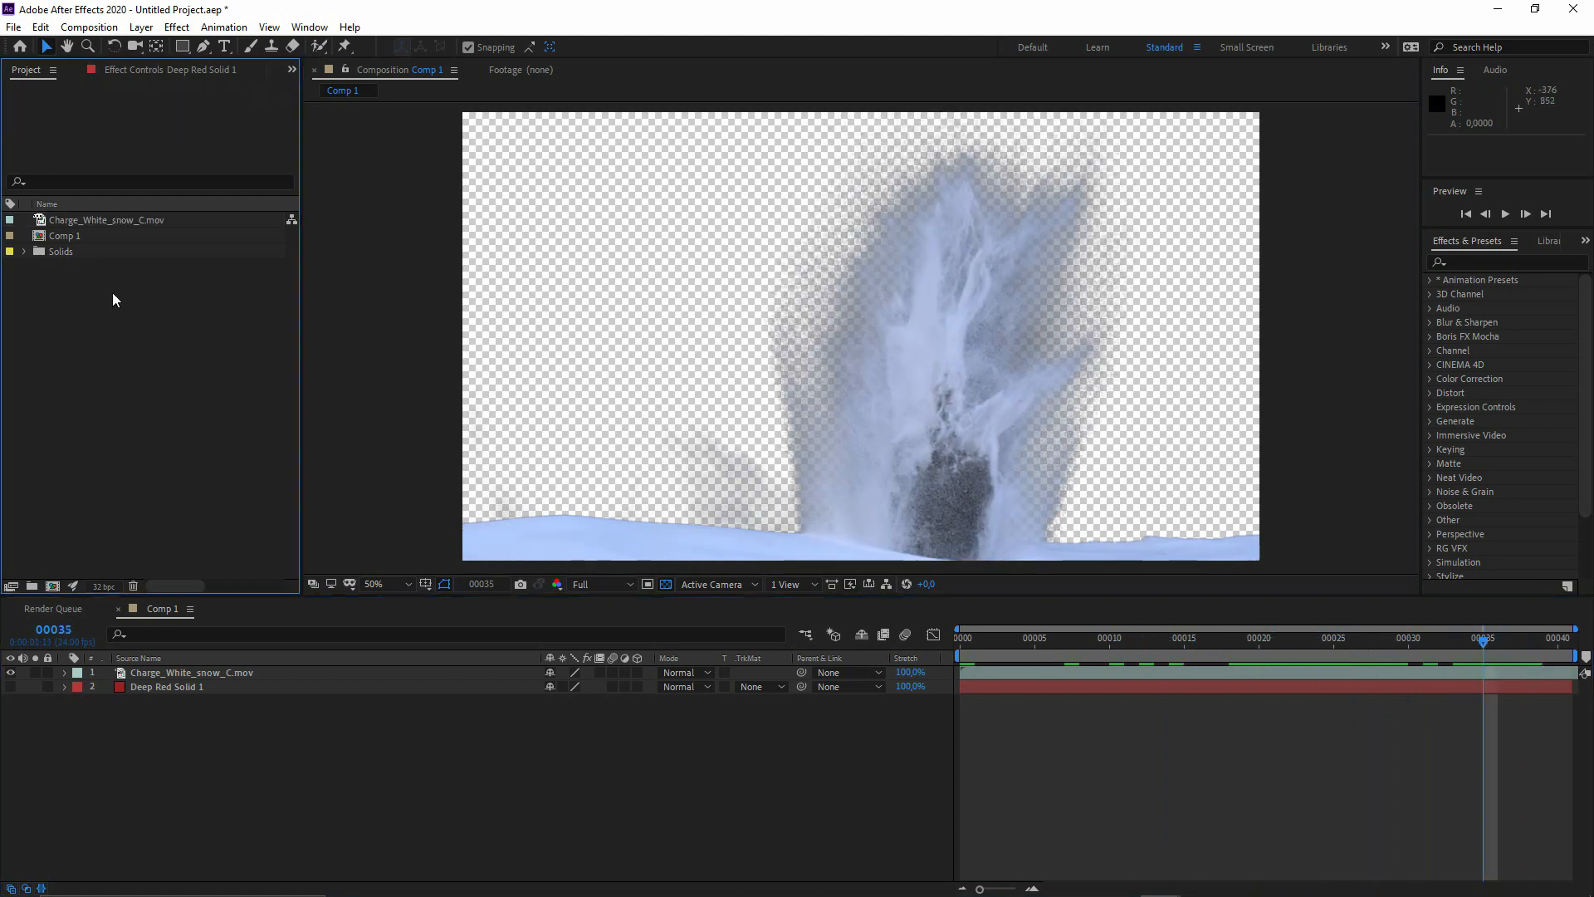
Set the alpha interpretation of the Charge_White_snow_C.mov footage to Ignore
right_click(124, 222)
mouse_move(199, 347)
click(507, 348)
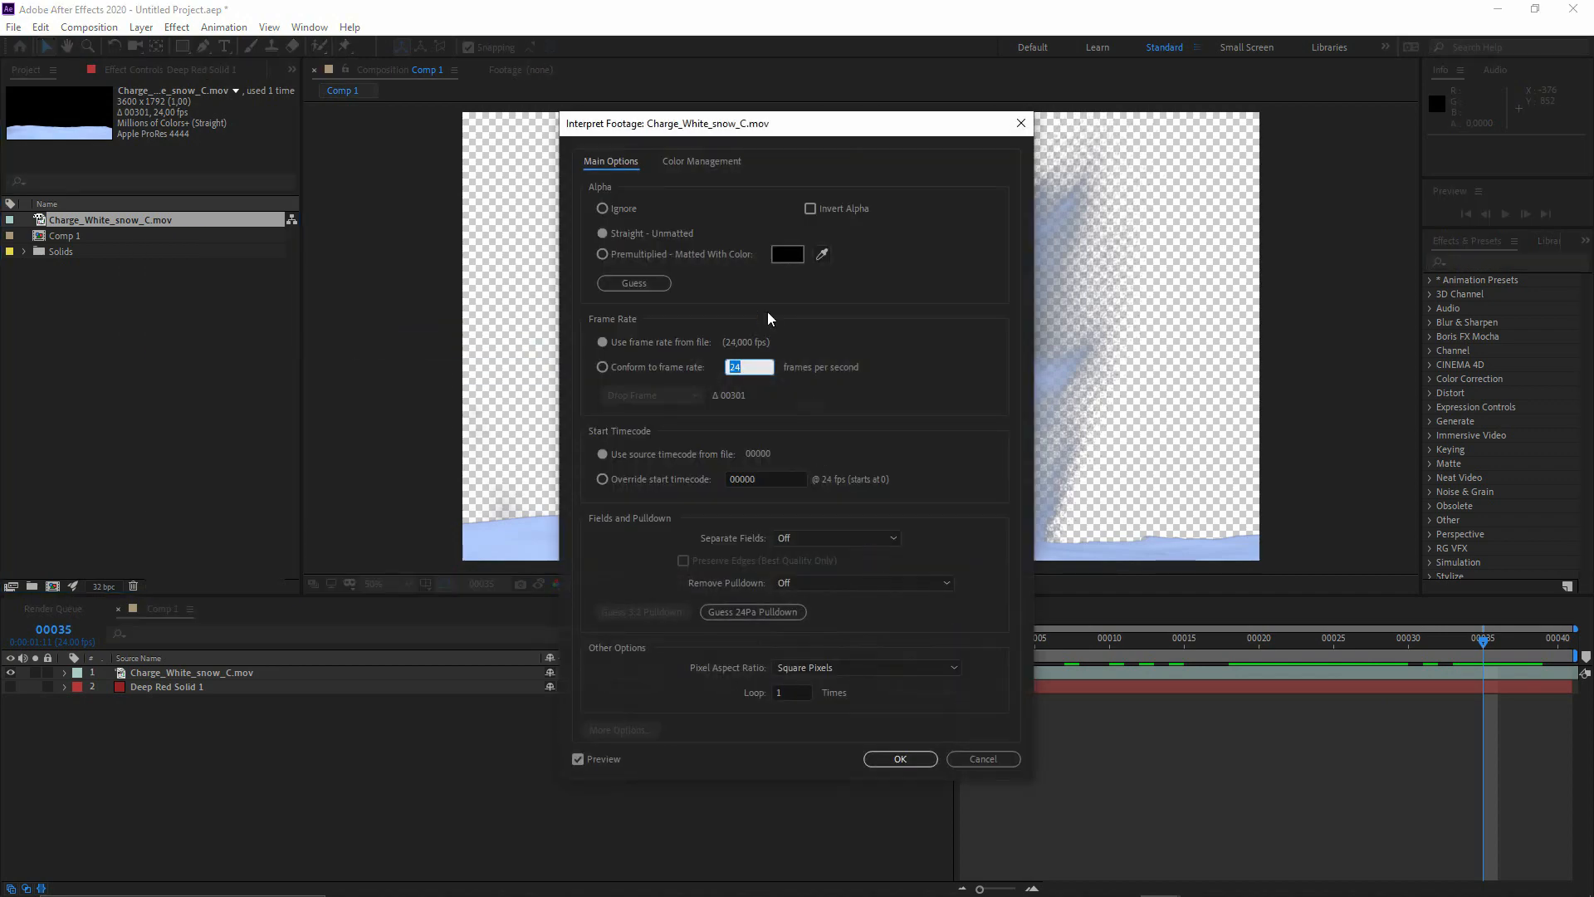
click(618, 211)
click(900, 759)
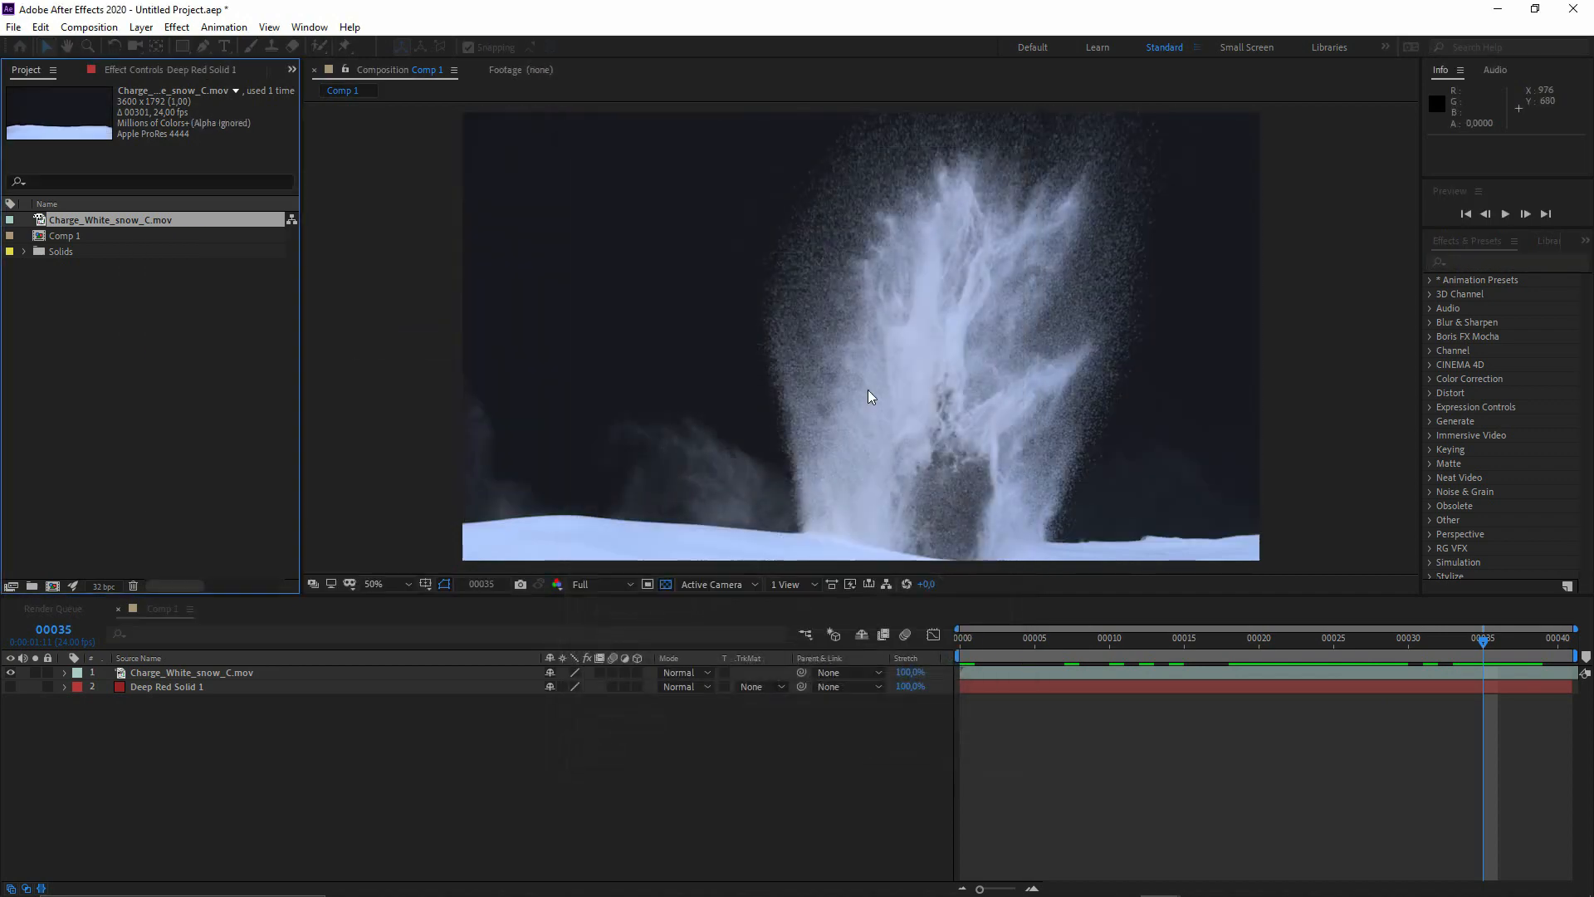
Duplicate the Charge_White_snow_C.mov project item and set the copy's alpha interpretation to Straight - Unmatted
click(212, 306)
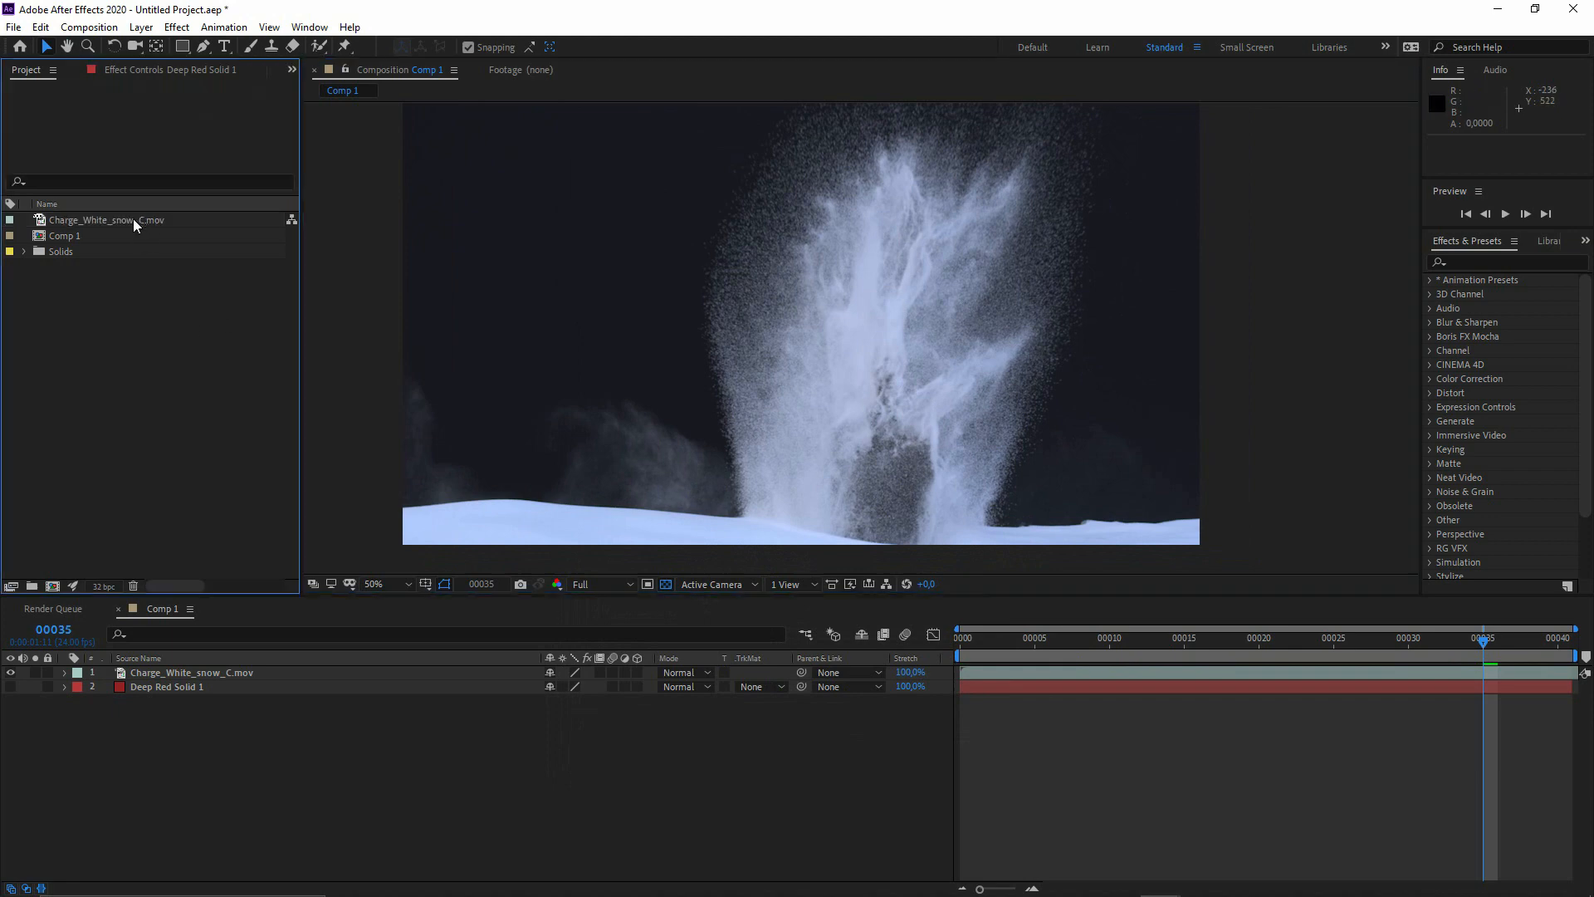
key(ctrl+c)
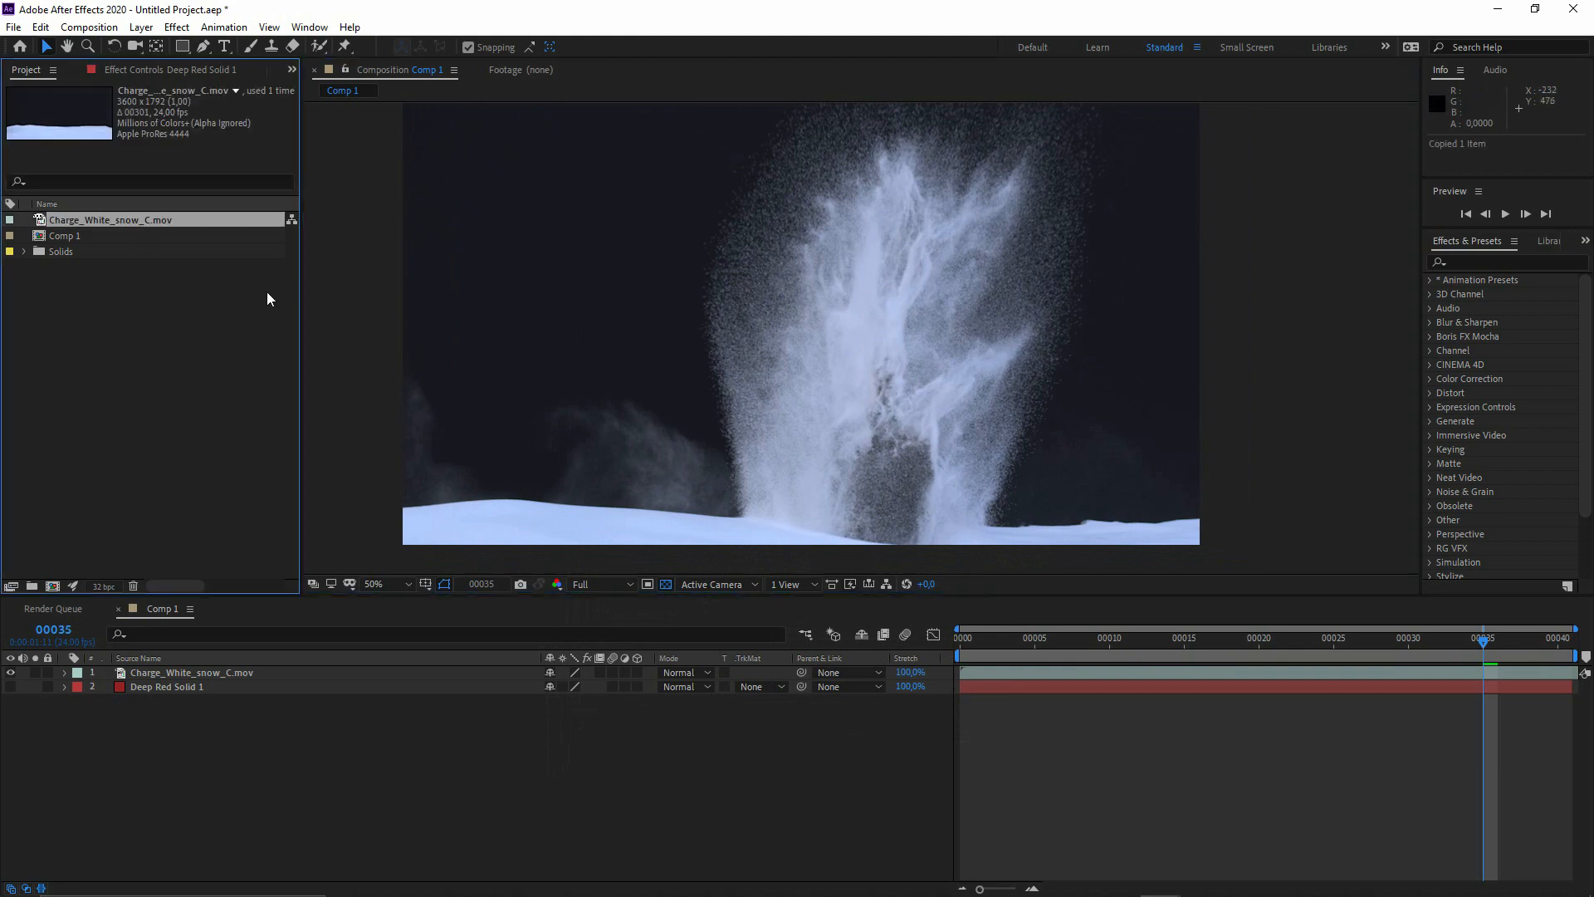
key(ctrl+v)
drag(133, 221, 137, 357)
right_click(161, 237)
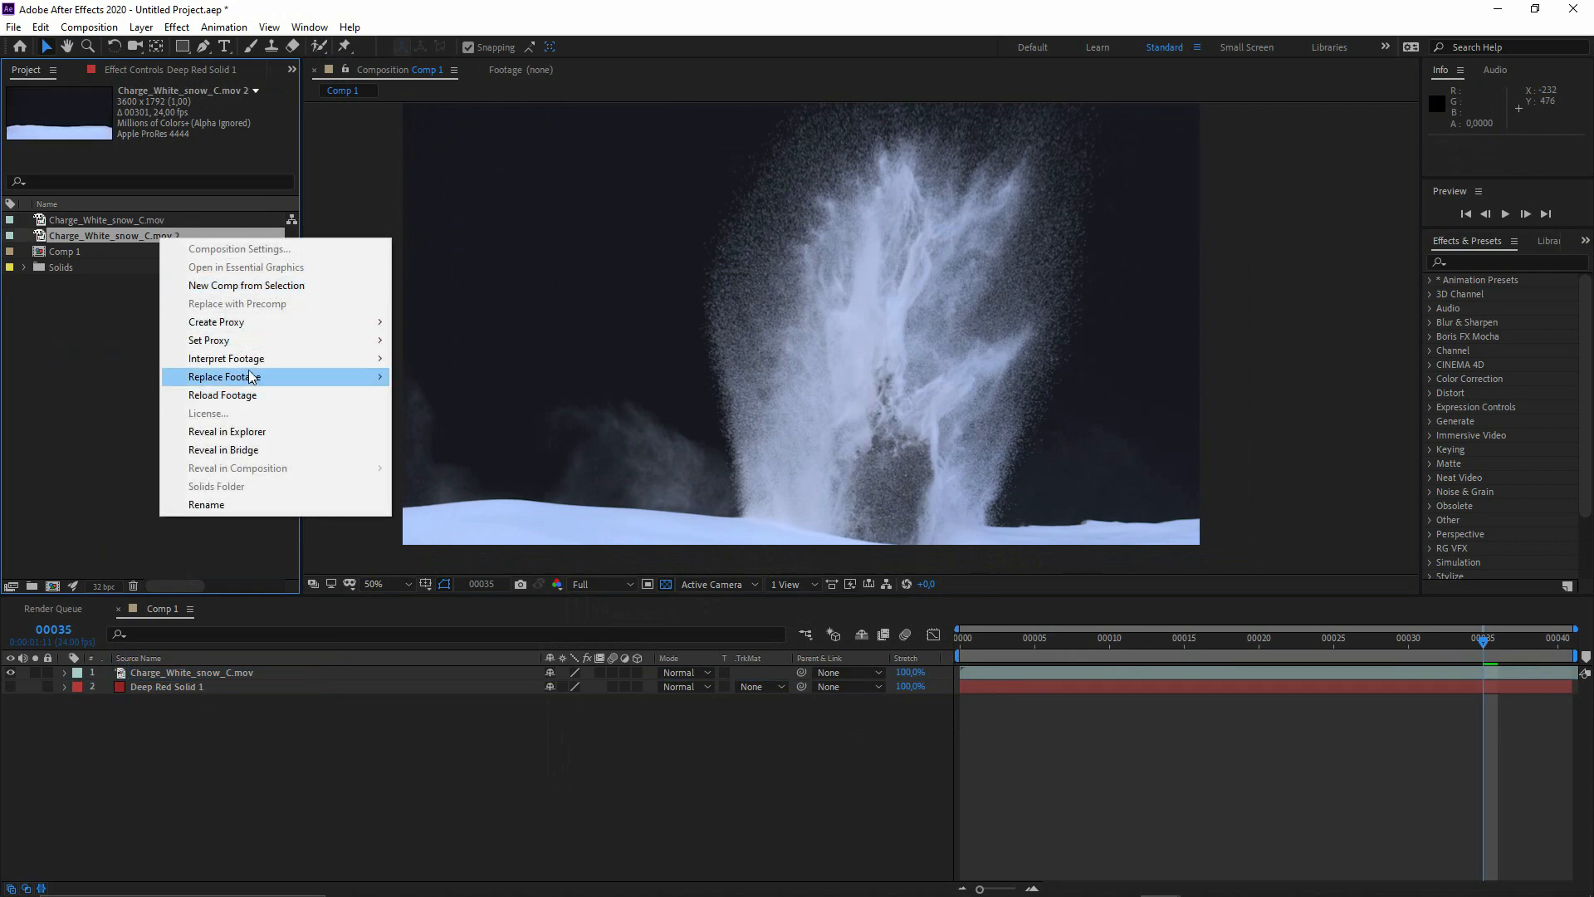
mouse_move(278, 359)
click(531, 360)
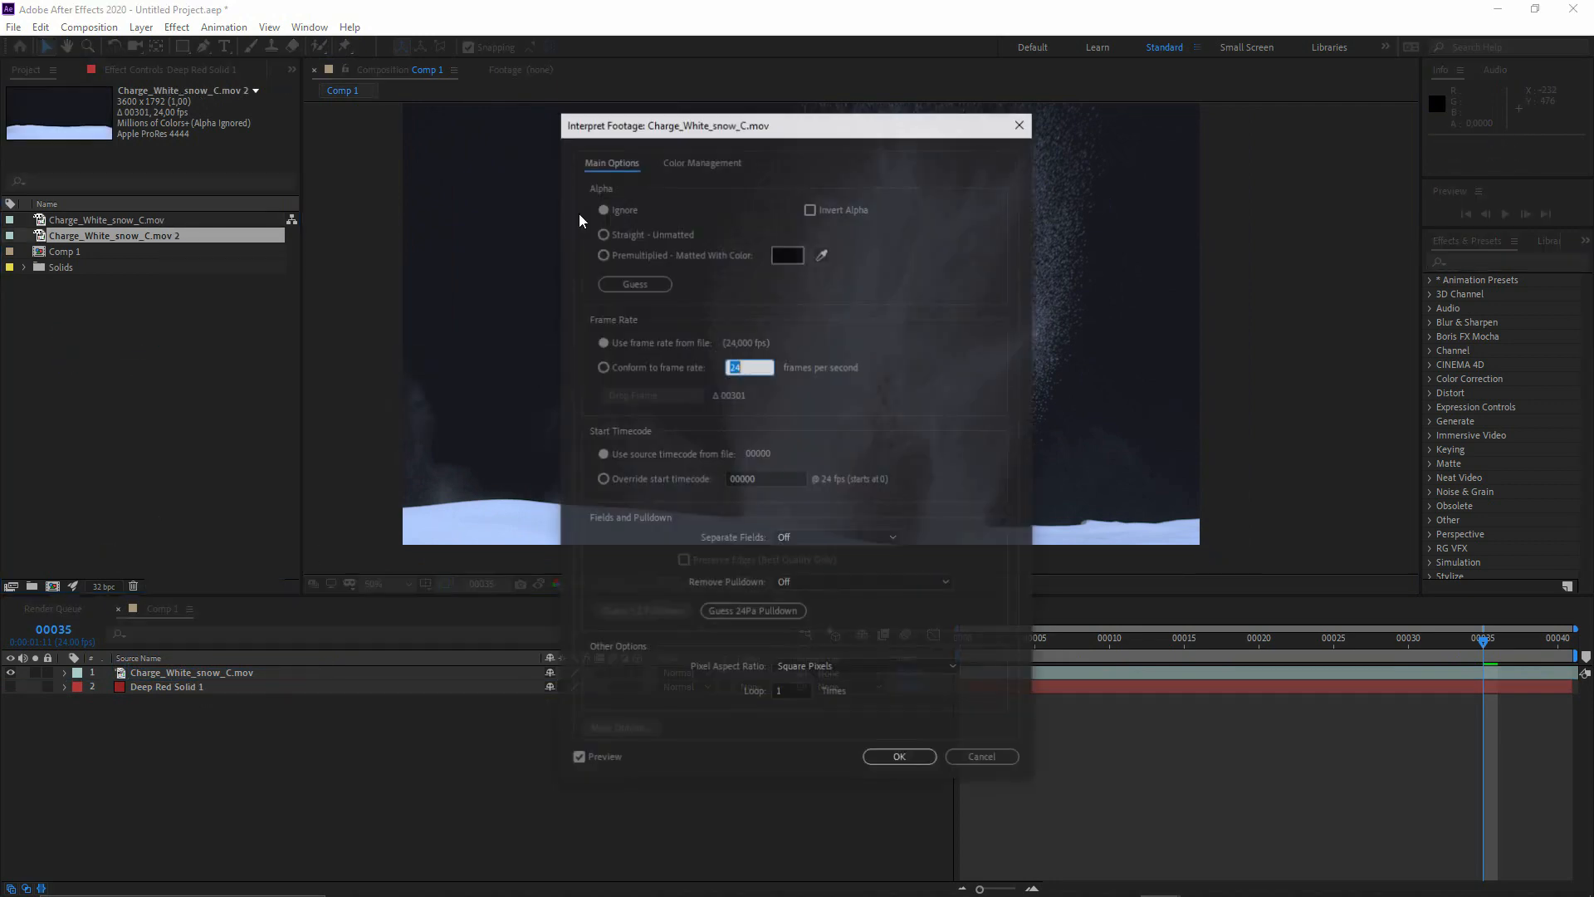
click(657, 233)
click(898, 758)
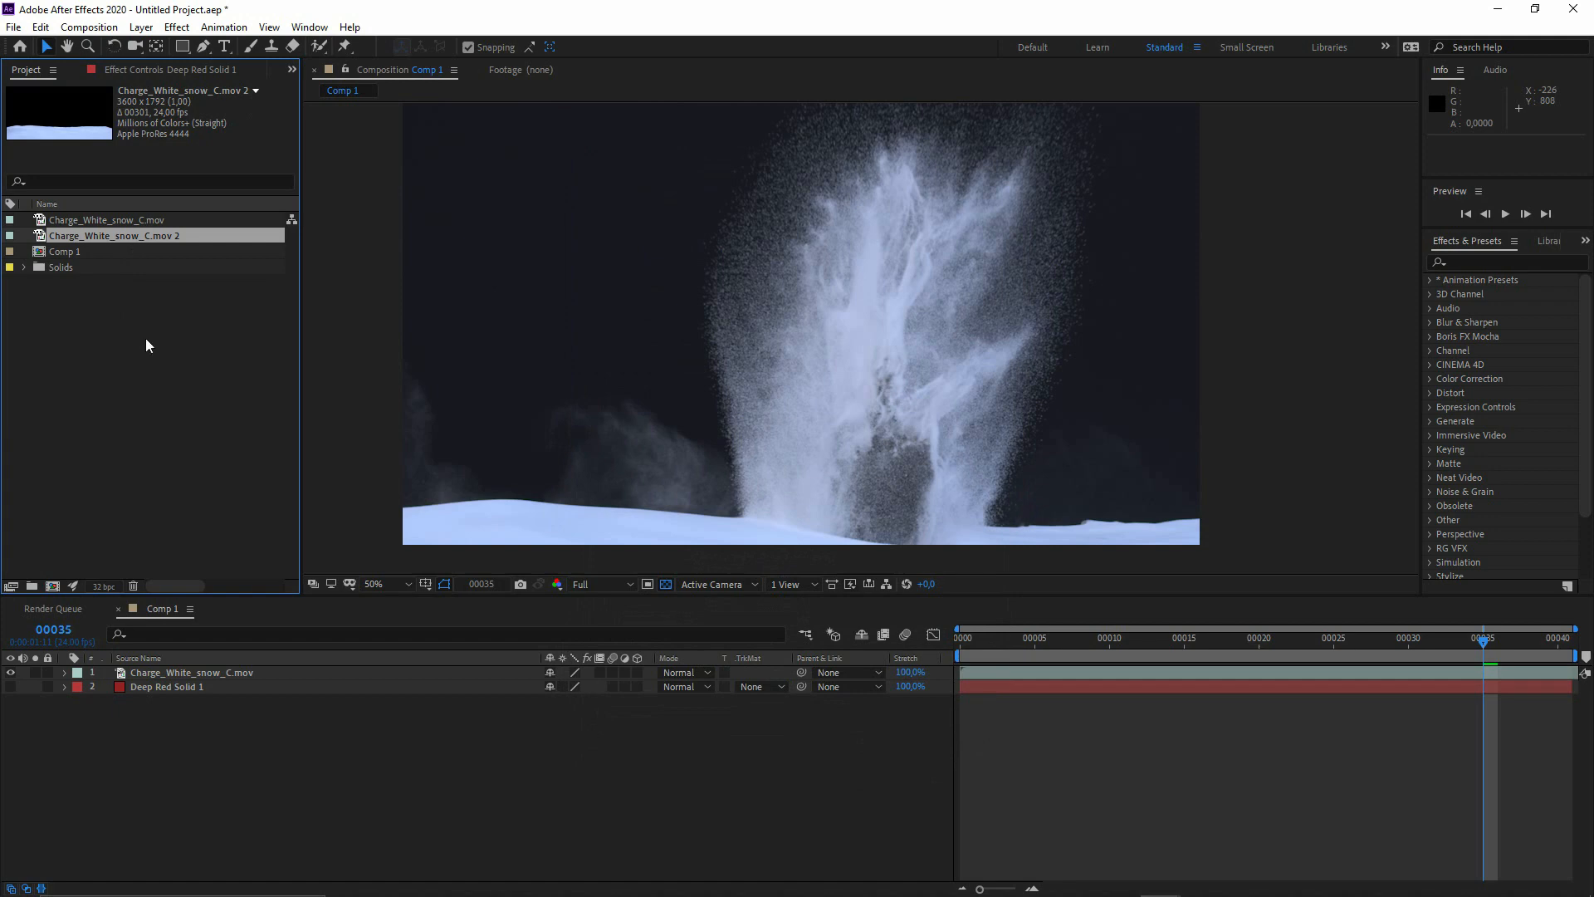
Duplicate the snow layer in the timeline and replace the upper layer's source with Charge_White_snow_C.mov 2
click(230, 675)
key(ctrl+d)
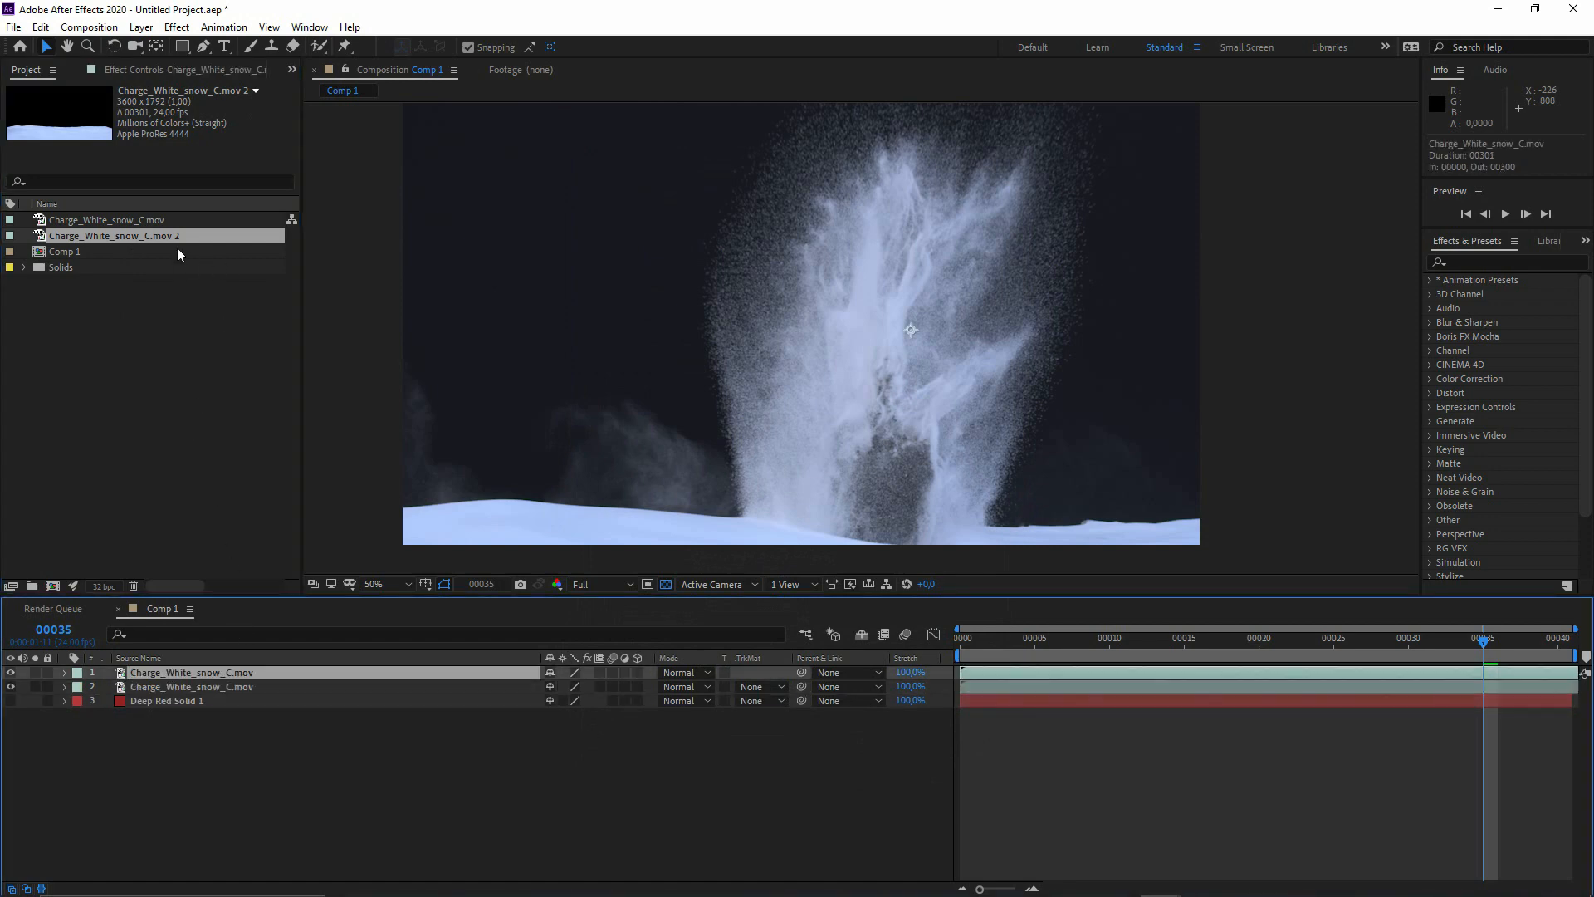
alt+drag(172, 238, 244, 677)
Set the lower Charge_White_snow_C.mov layer to use the layer above as its Alpha track matte
click(249, 688)
click(698, 687)
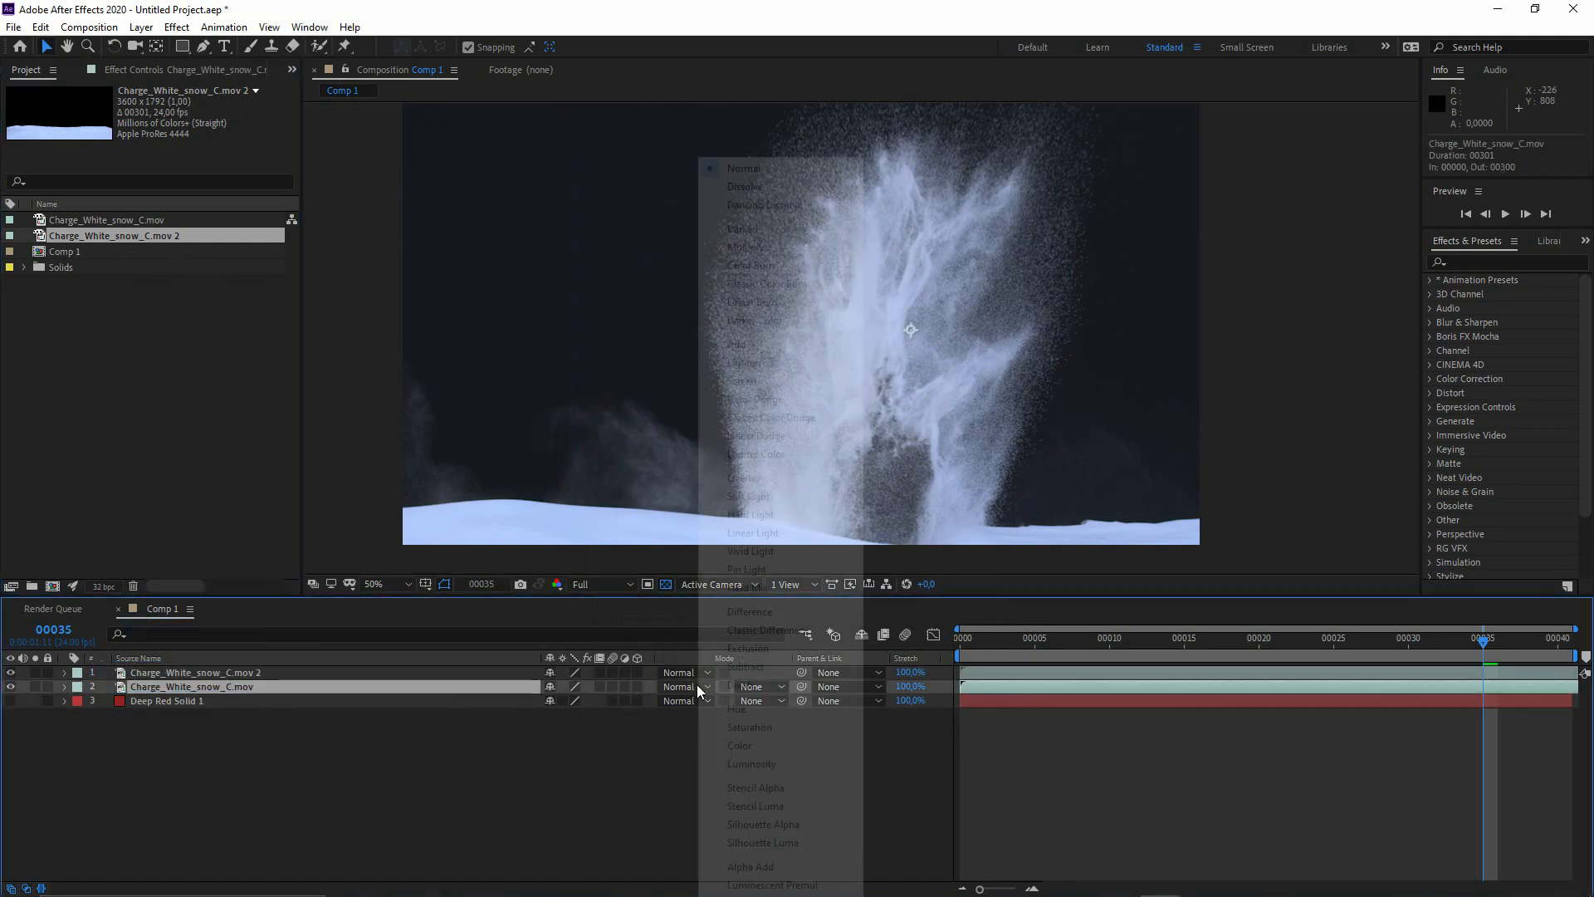
click(626, 789)
click(760, 687)
click(797, 728)
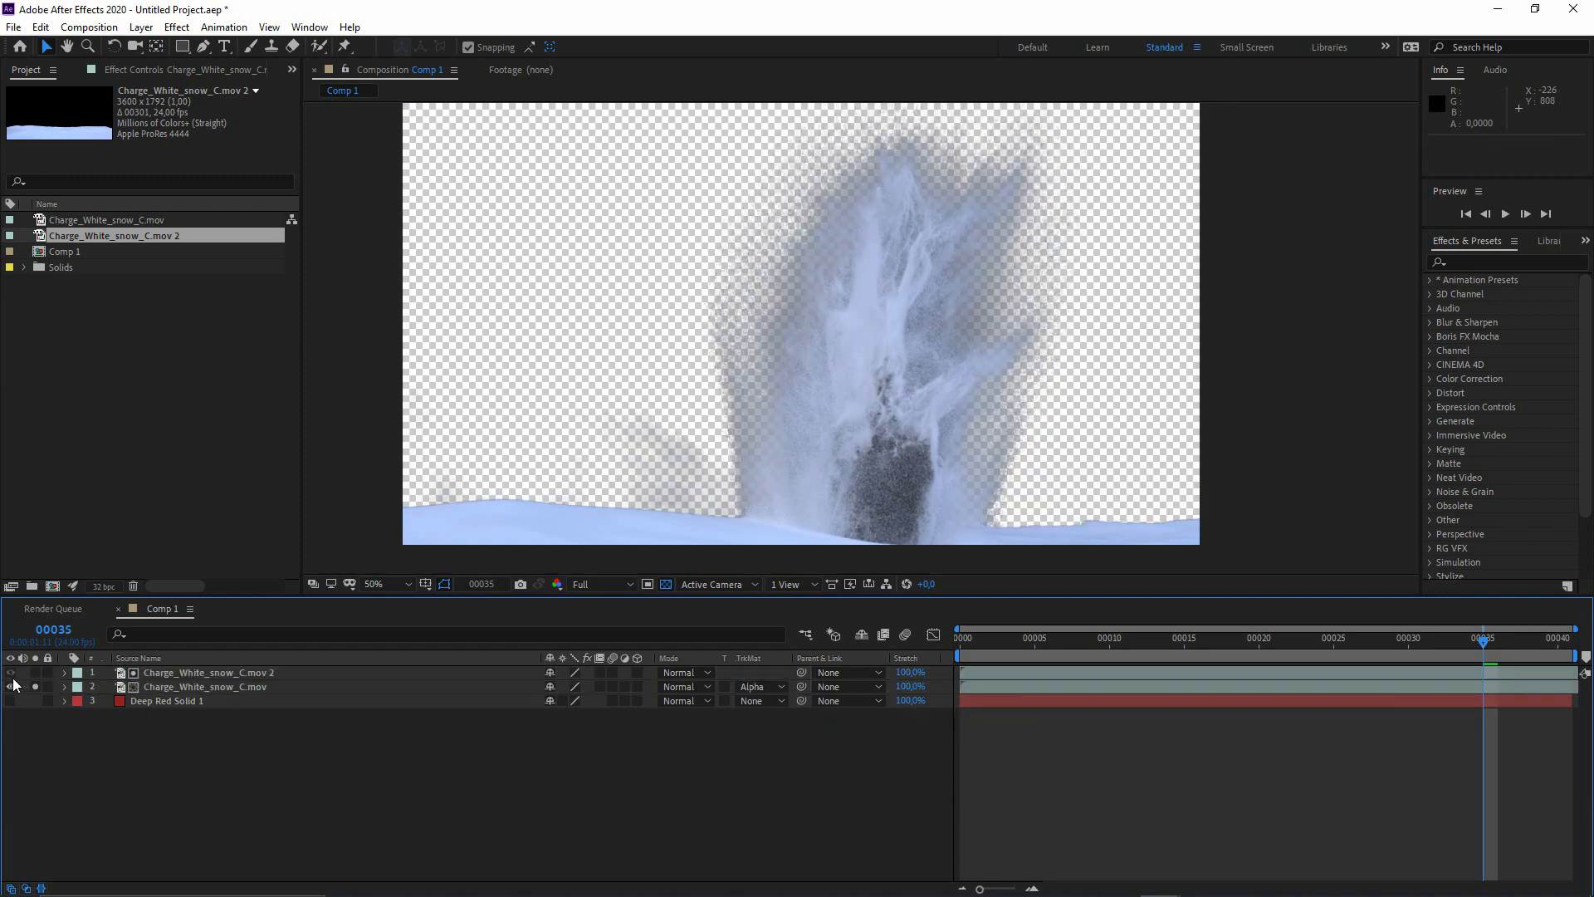
Remove the lower snow layer's track matte to compare the unmatted plate, and undo the change
click(35, 672)
click(11, 675)
click(759, 686)
click(759, 701)
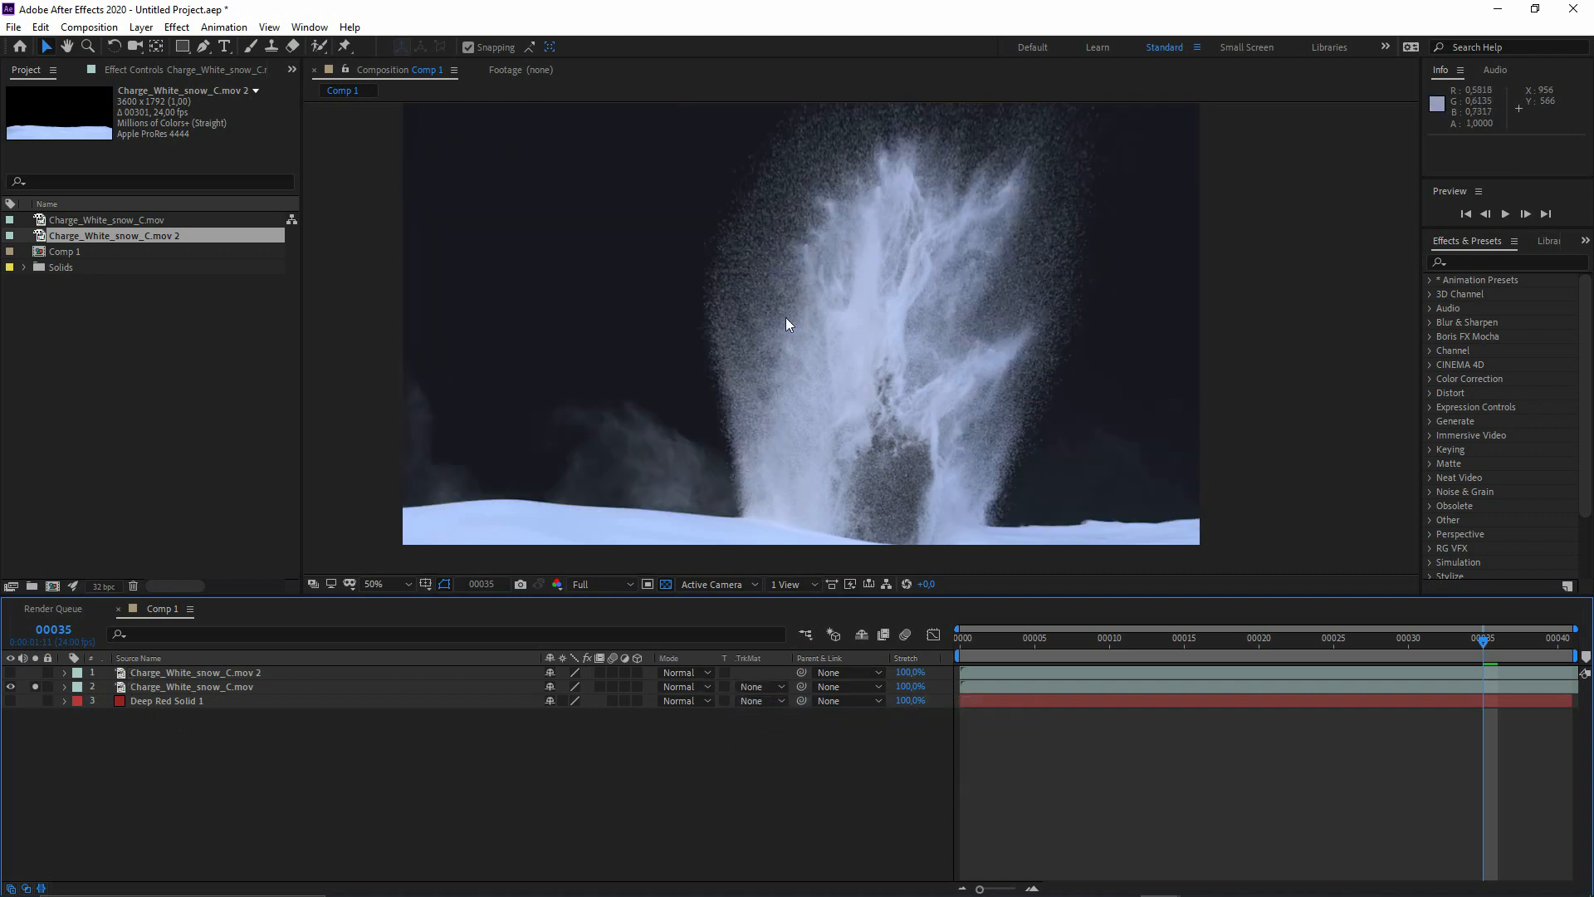
key(ctrl+z)
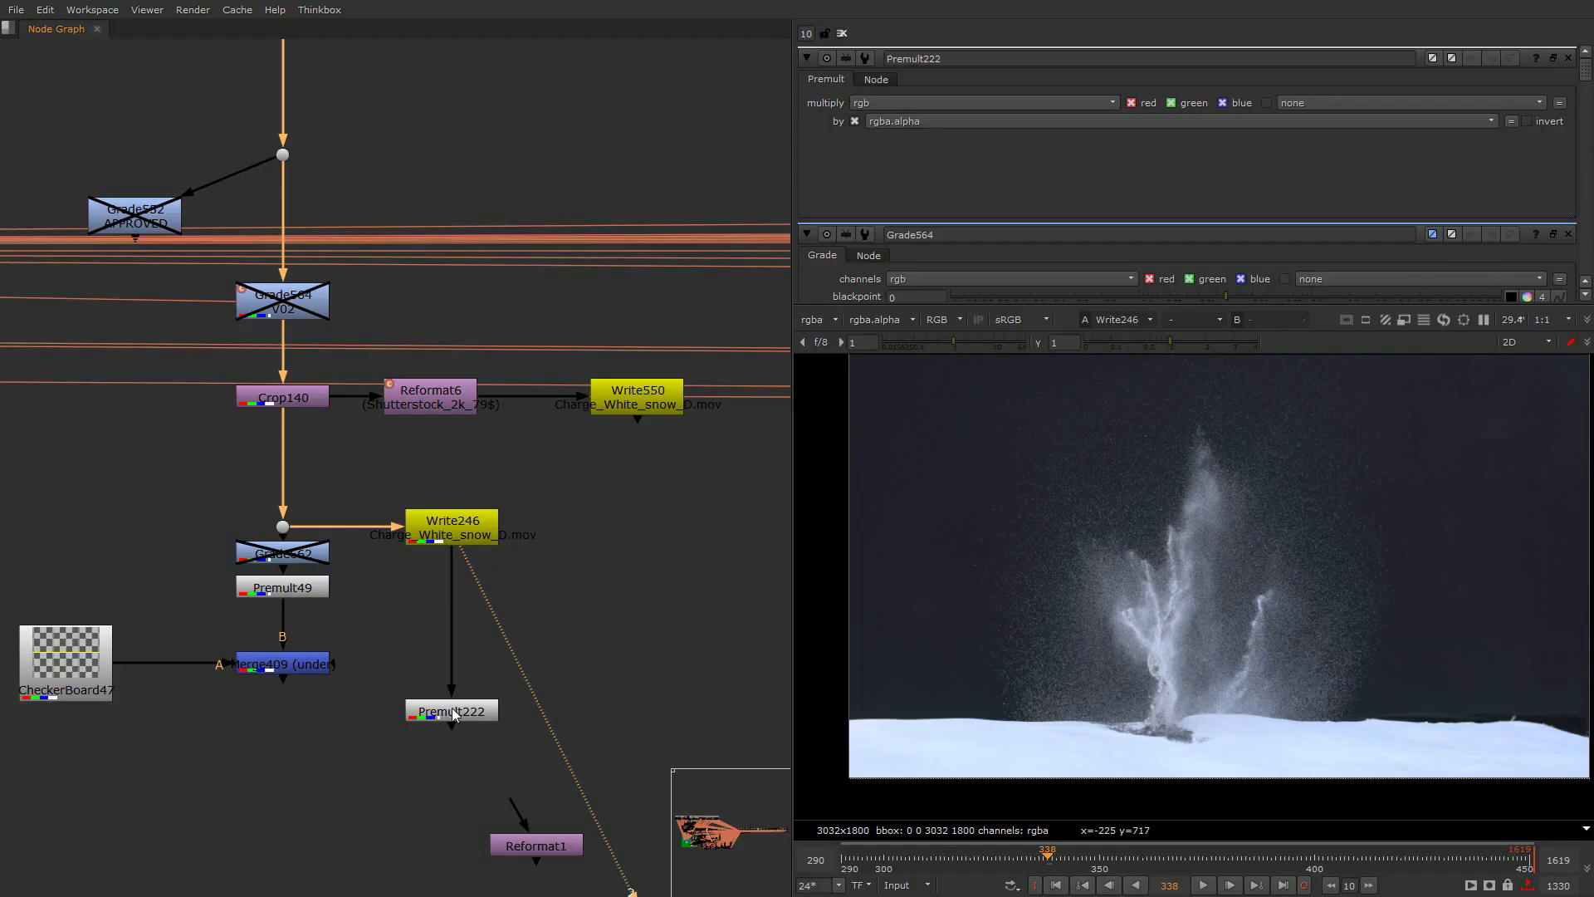
Switch to Nuke, display Premult222 and Write246 in turn, and inspect the fine snow particles in the unpremultiplied plate
double_click(470, 712)
key(1)
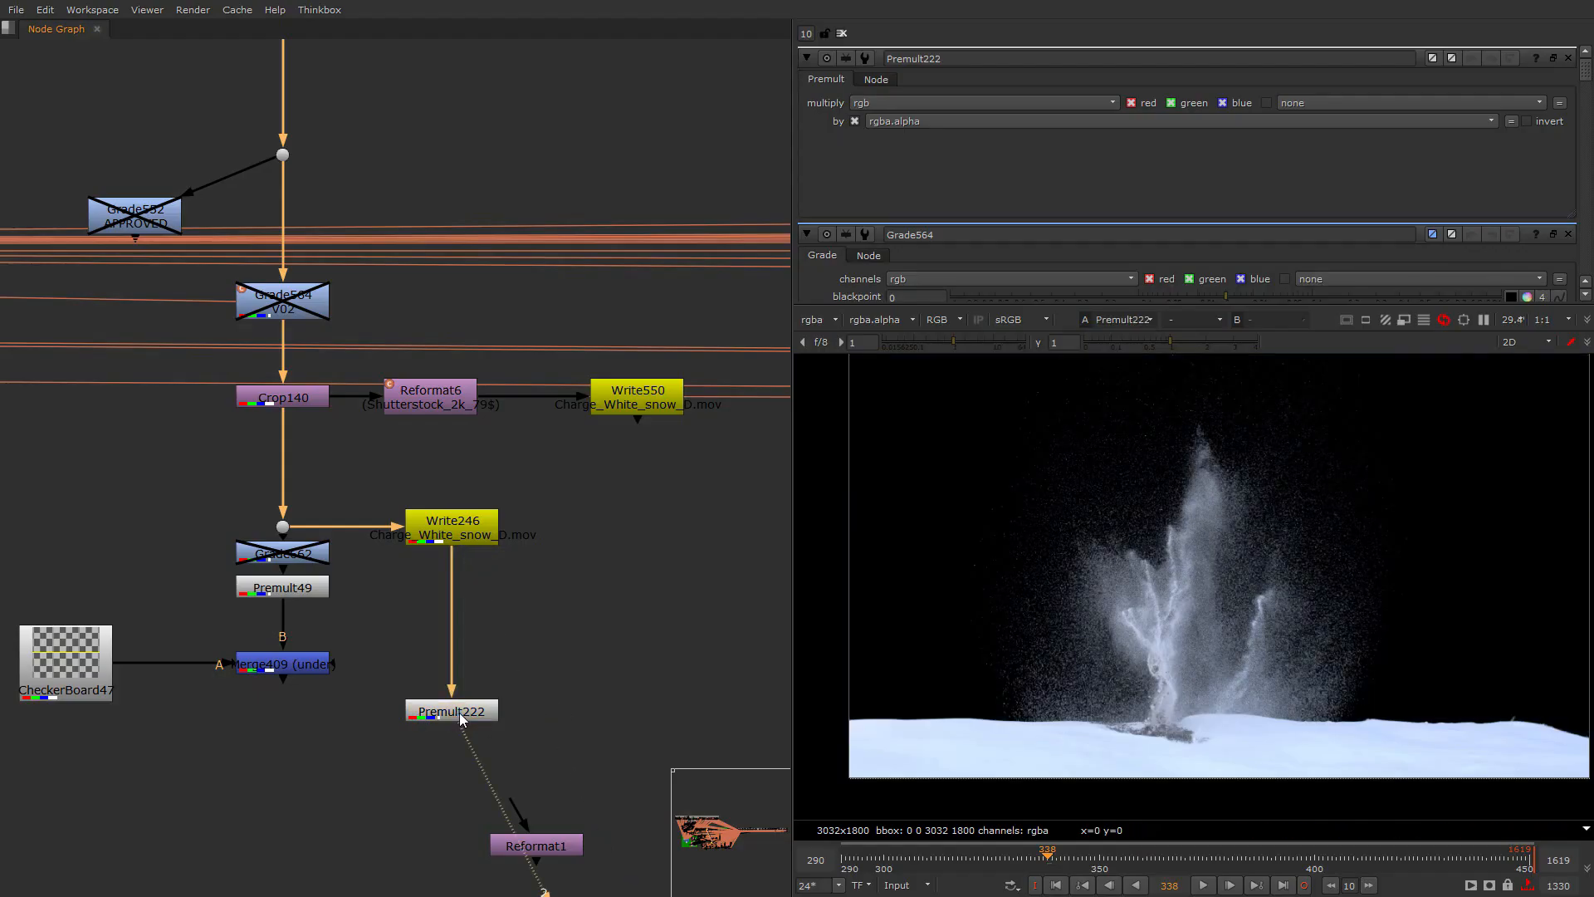
click(449, 528)
key(1)
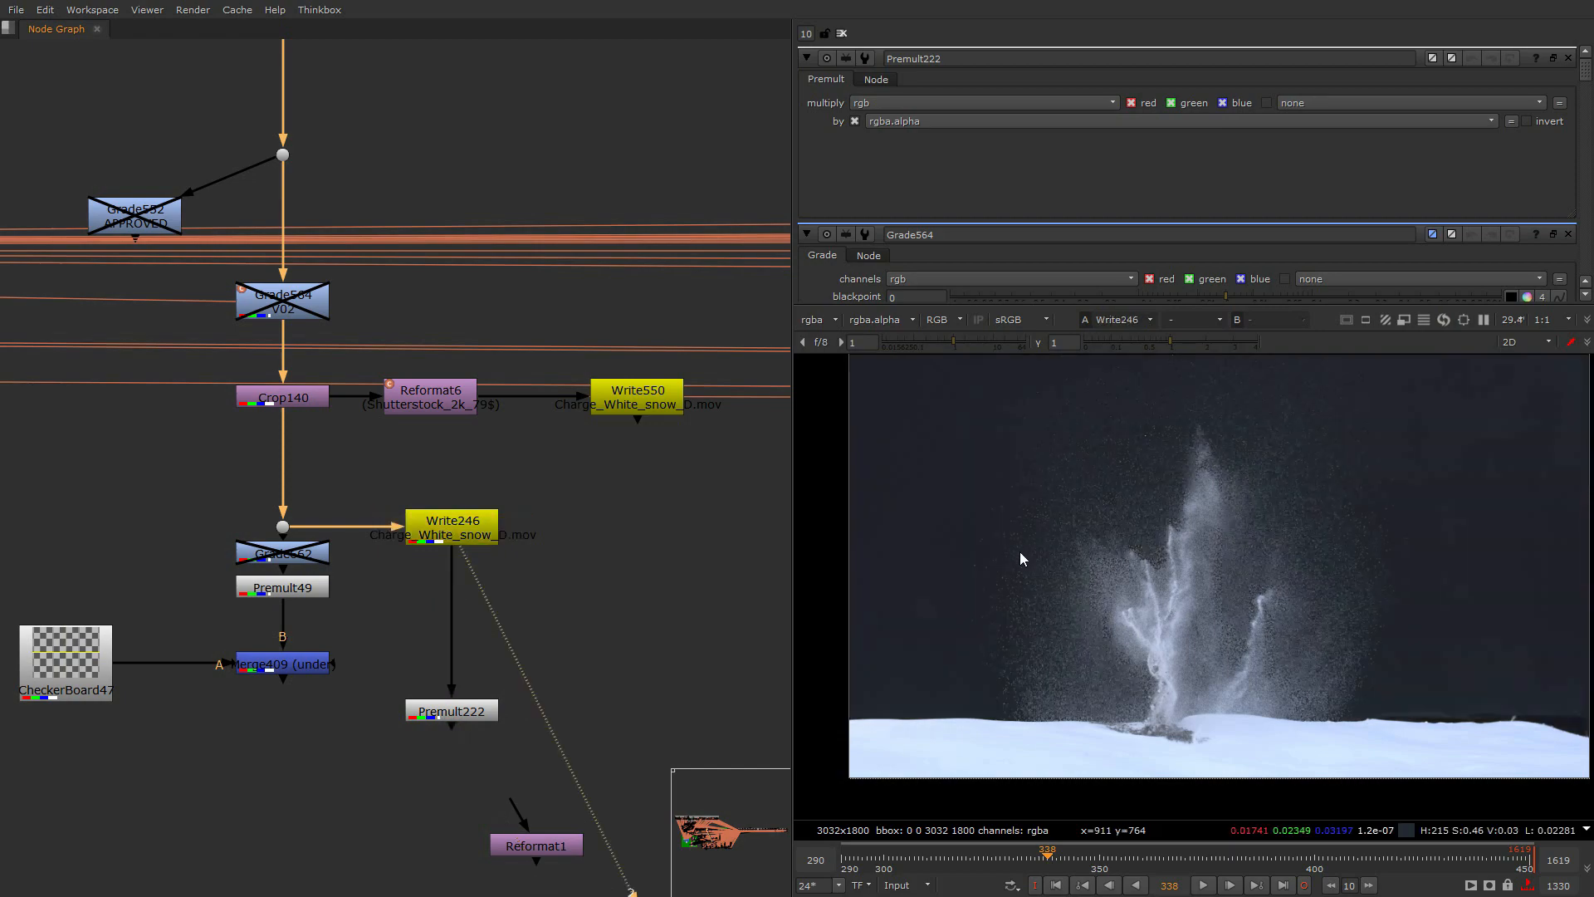
scroll(986, 574, up, 4)
scroll(1198, 508, up, 6)
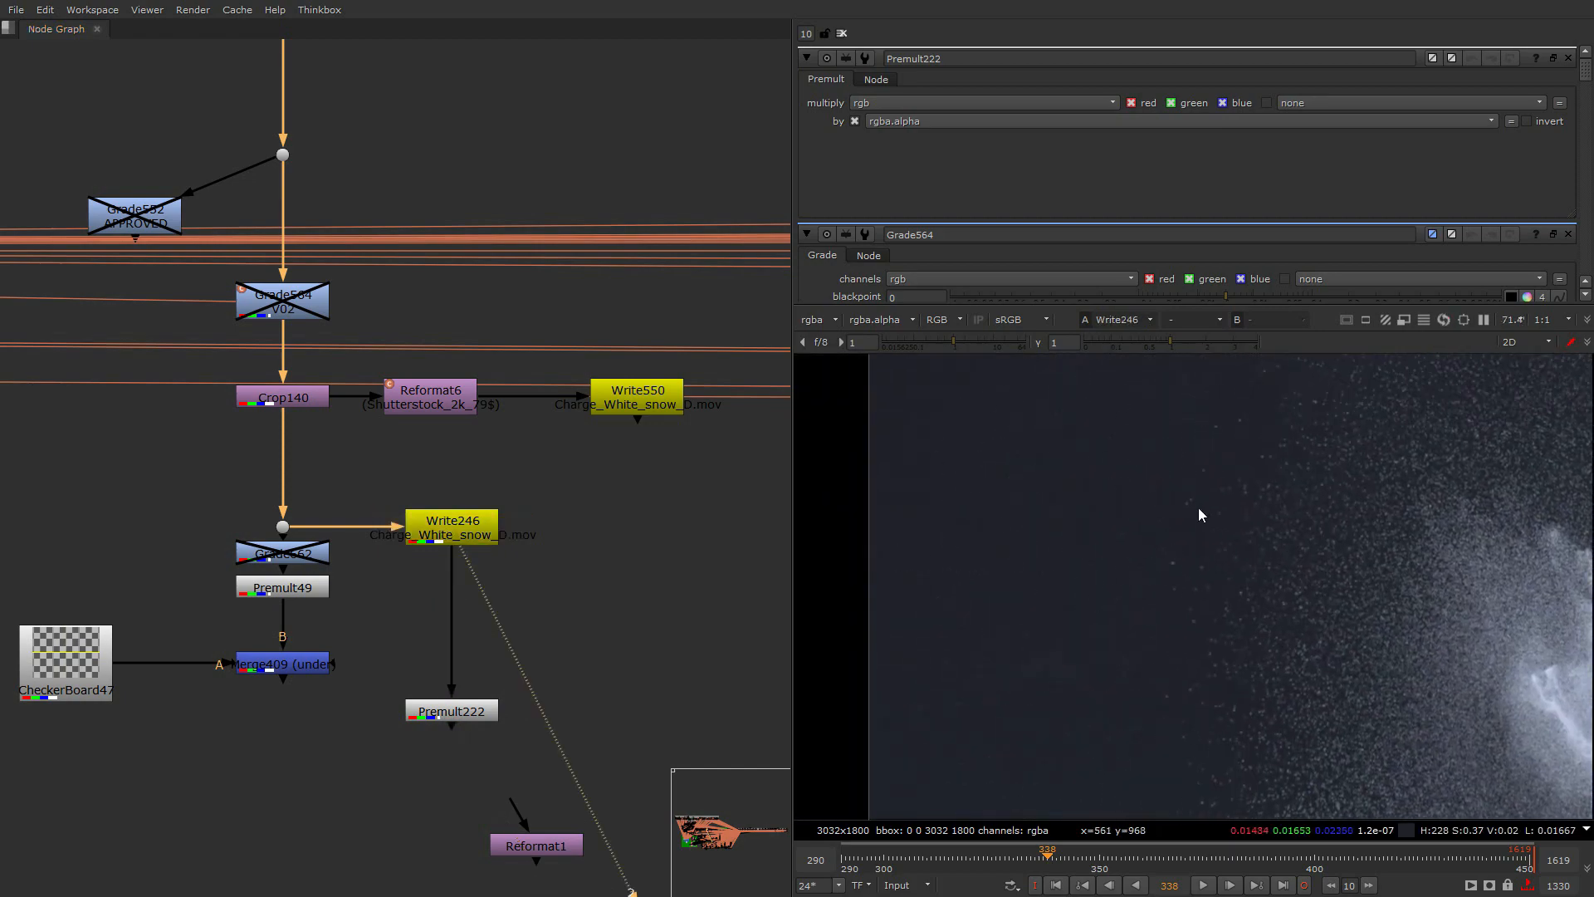
scroll(1061, 670, down, 6)
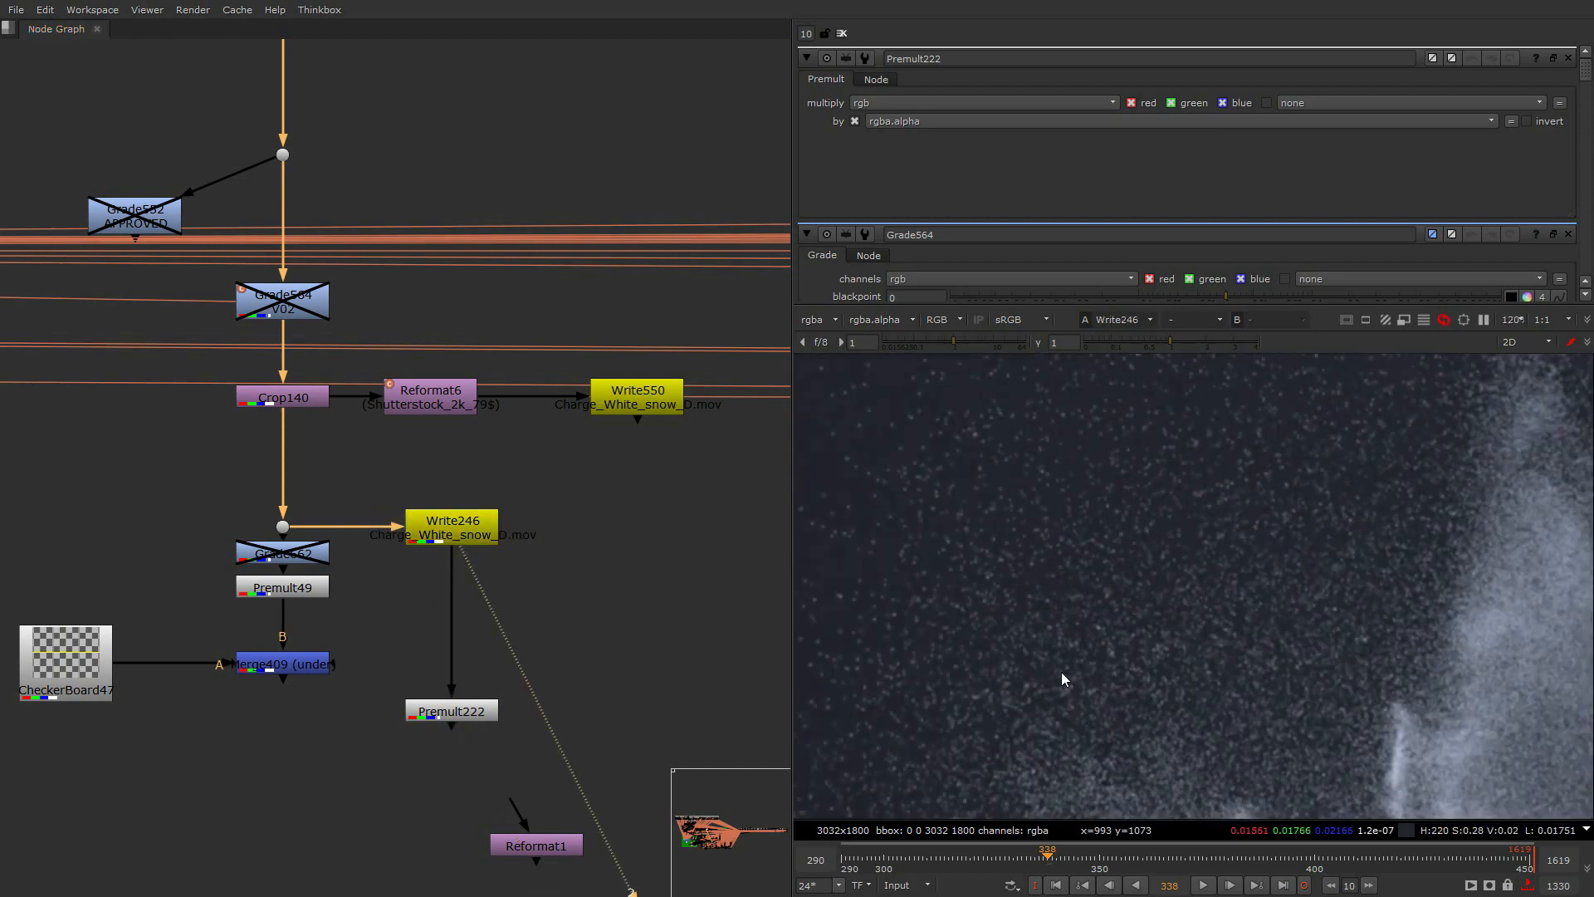
scroll(451, 705, up, 3)
Examine the particles beside the snow plume up close and display the premultiplied result of Premult222
click(449, 707)
drag(442, 697, 440, 684)
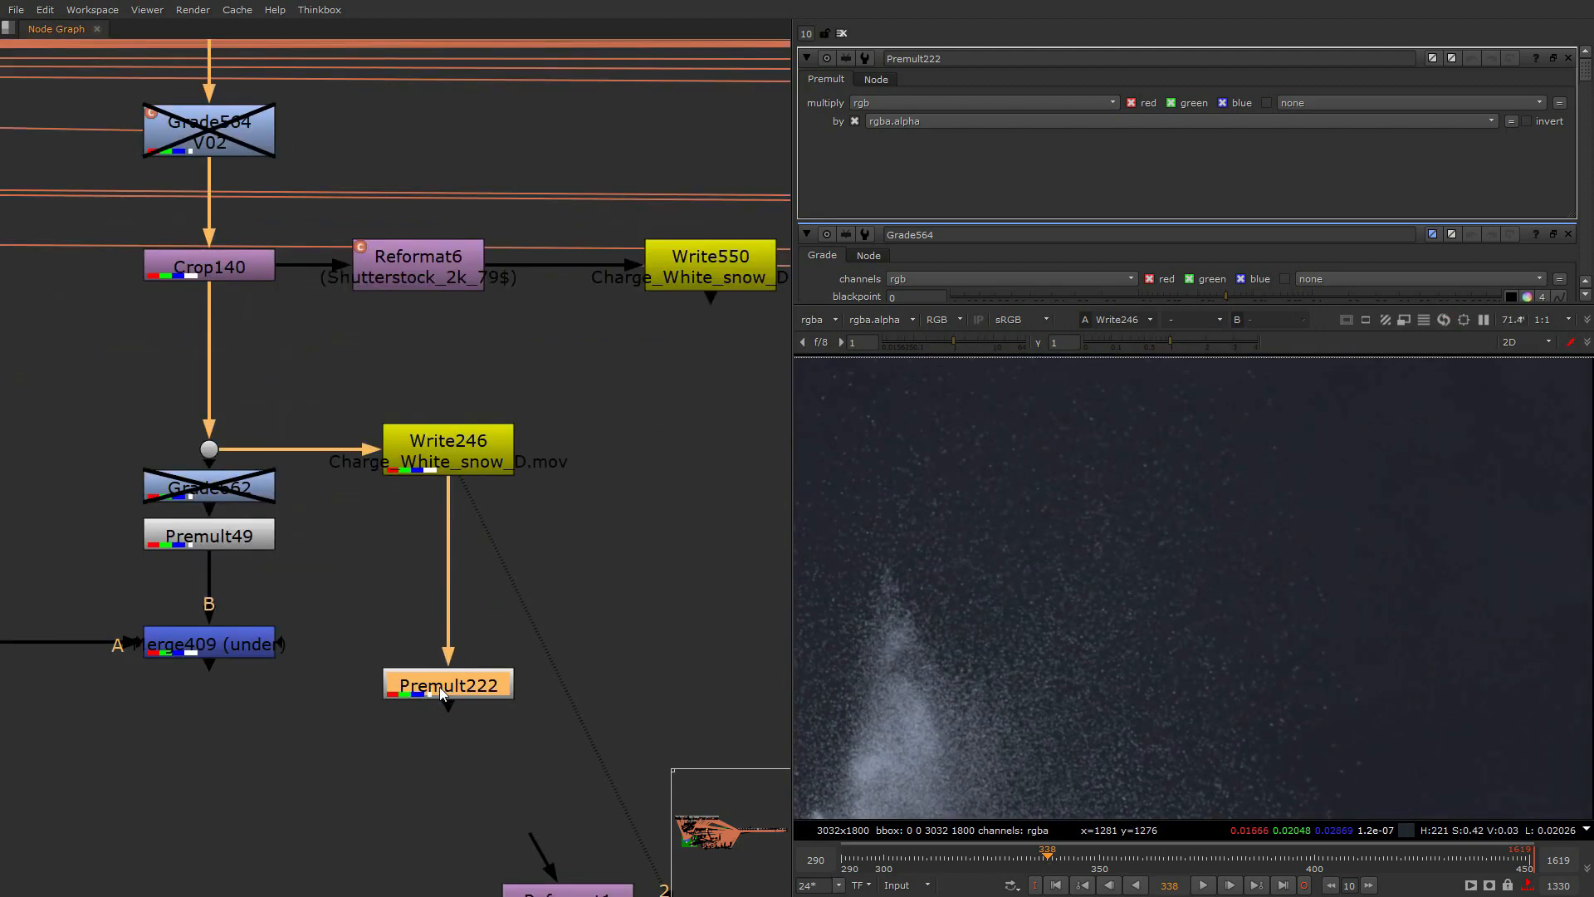
scroll(1196, 517, up, 2)
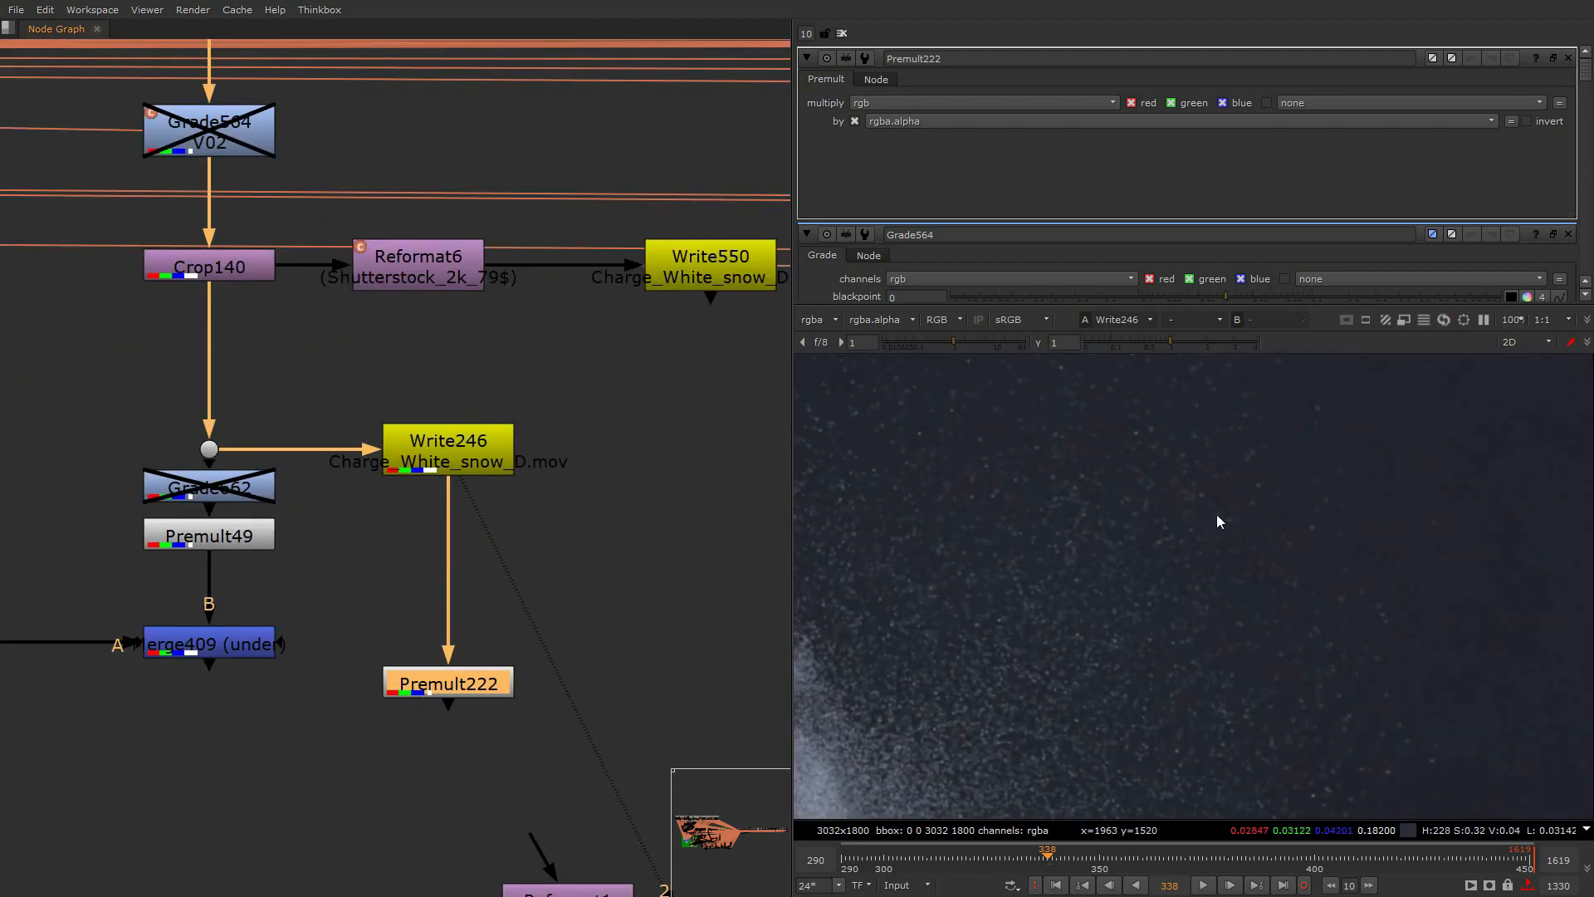
scroll(1151, 505, down, 7)
key(1)
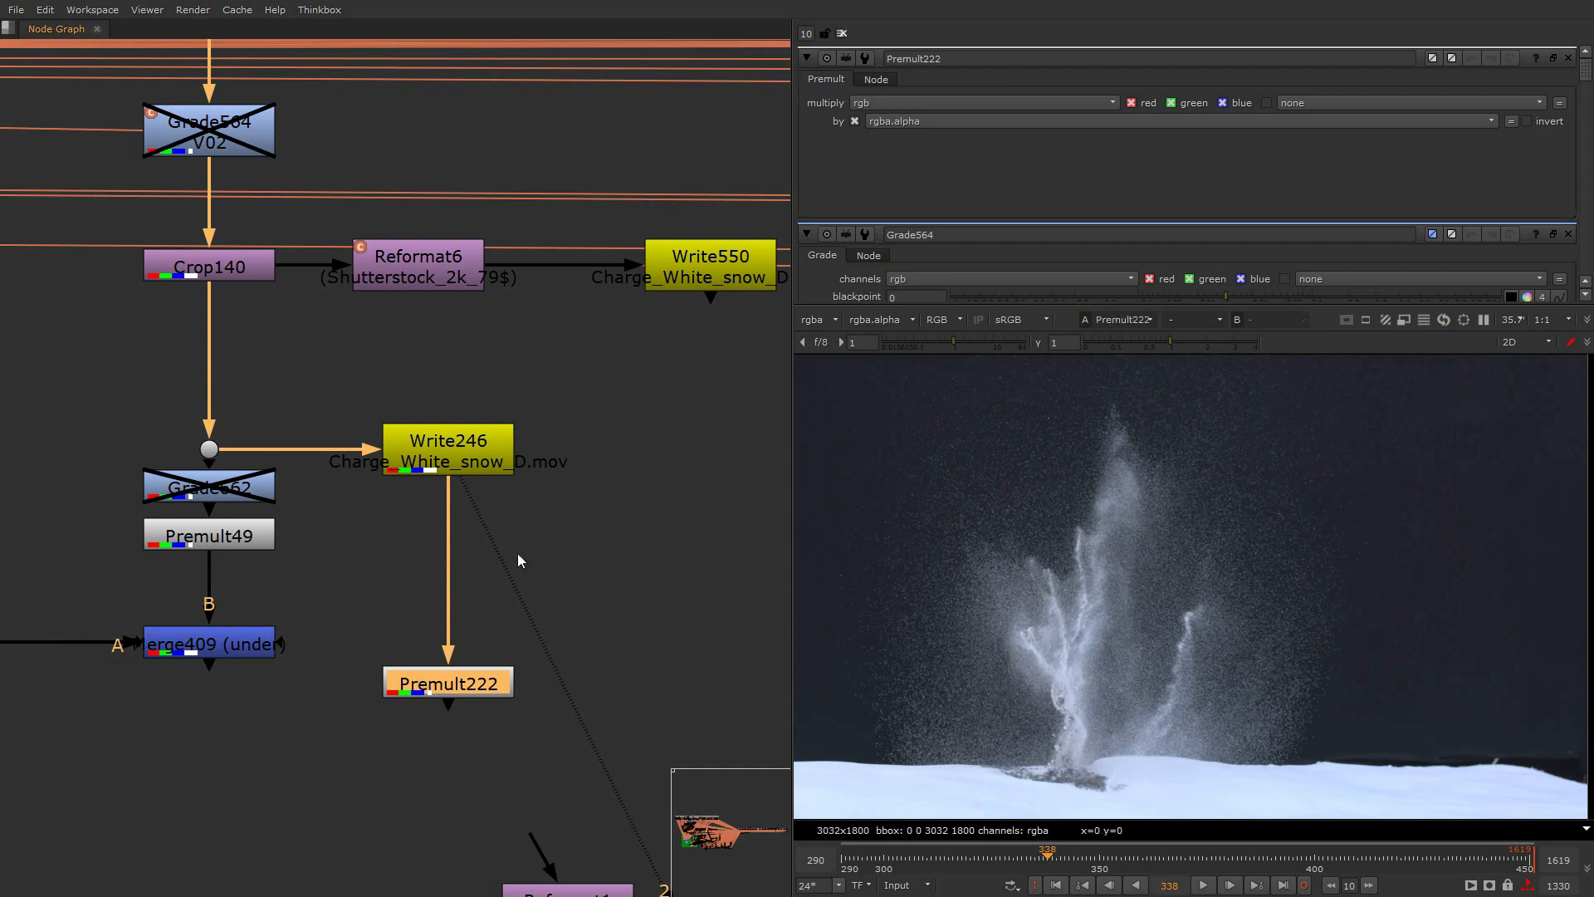
click(523, 559)
Check the alpha channel of Premult222 and return to the colour view of the snow burst
scroll(1138, 632, down, 1)
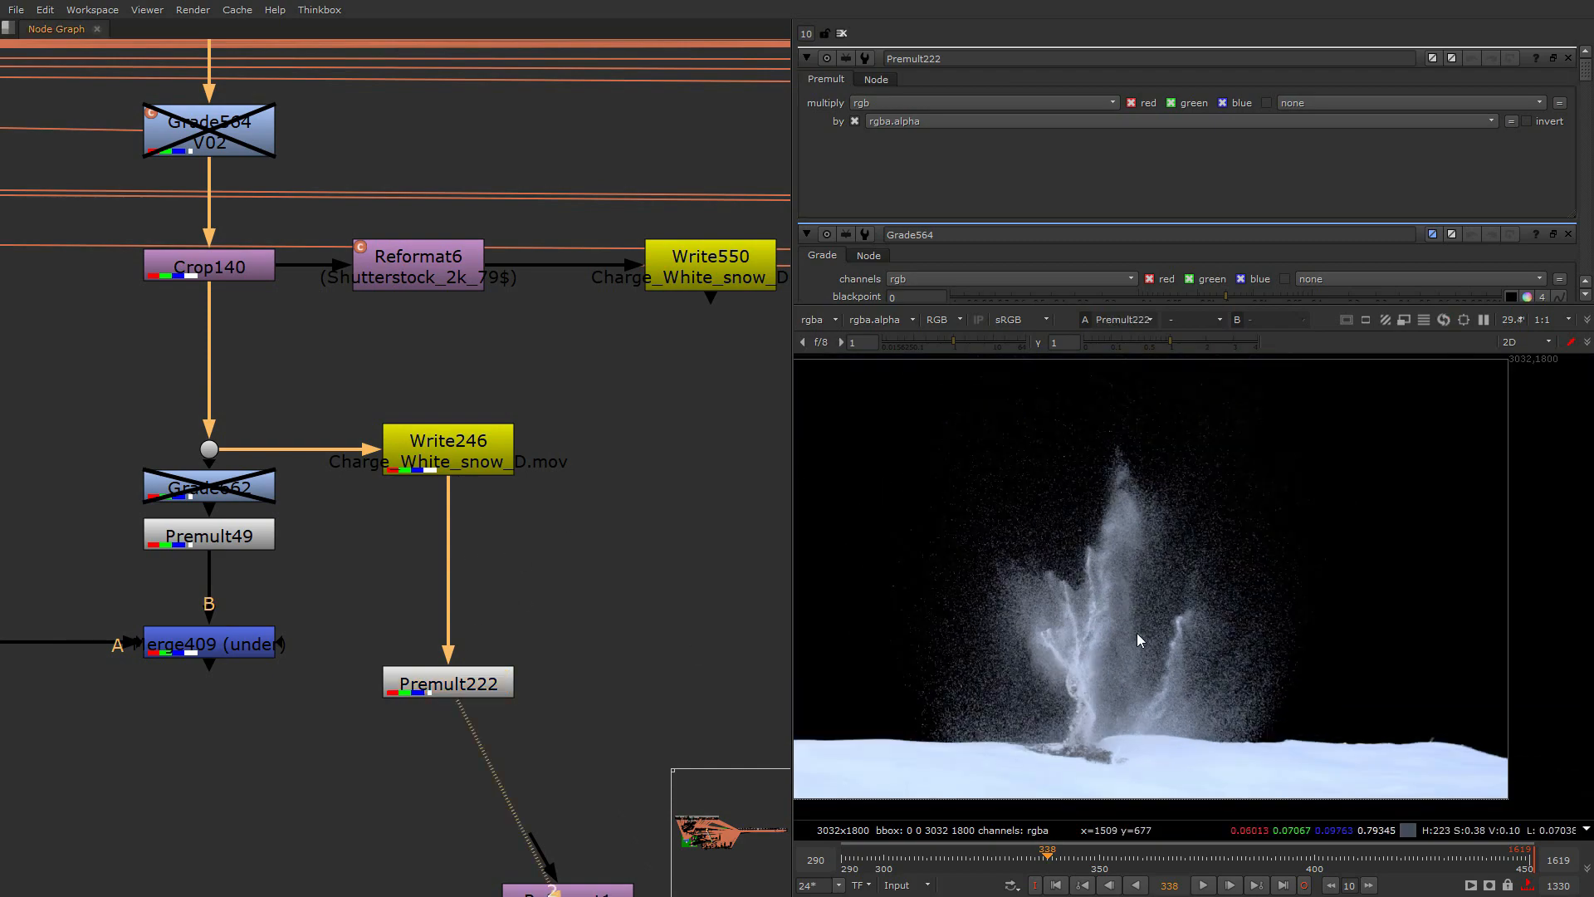
key(a)
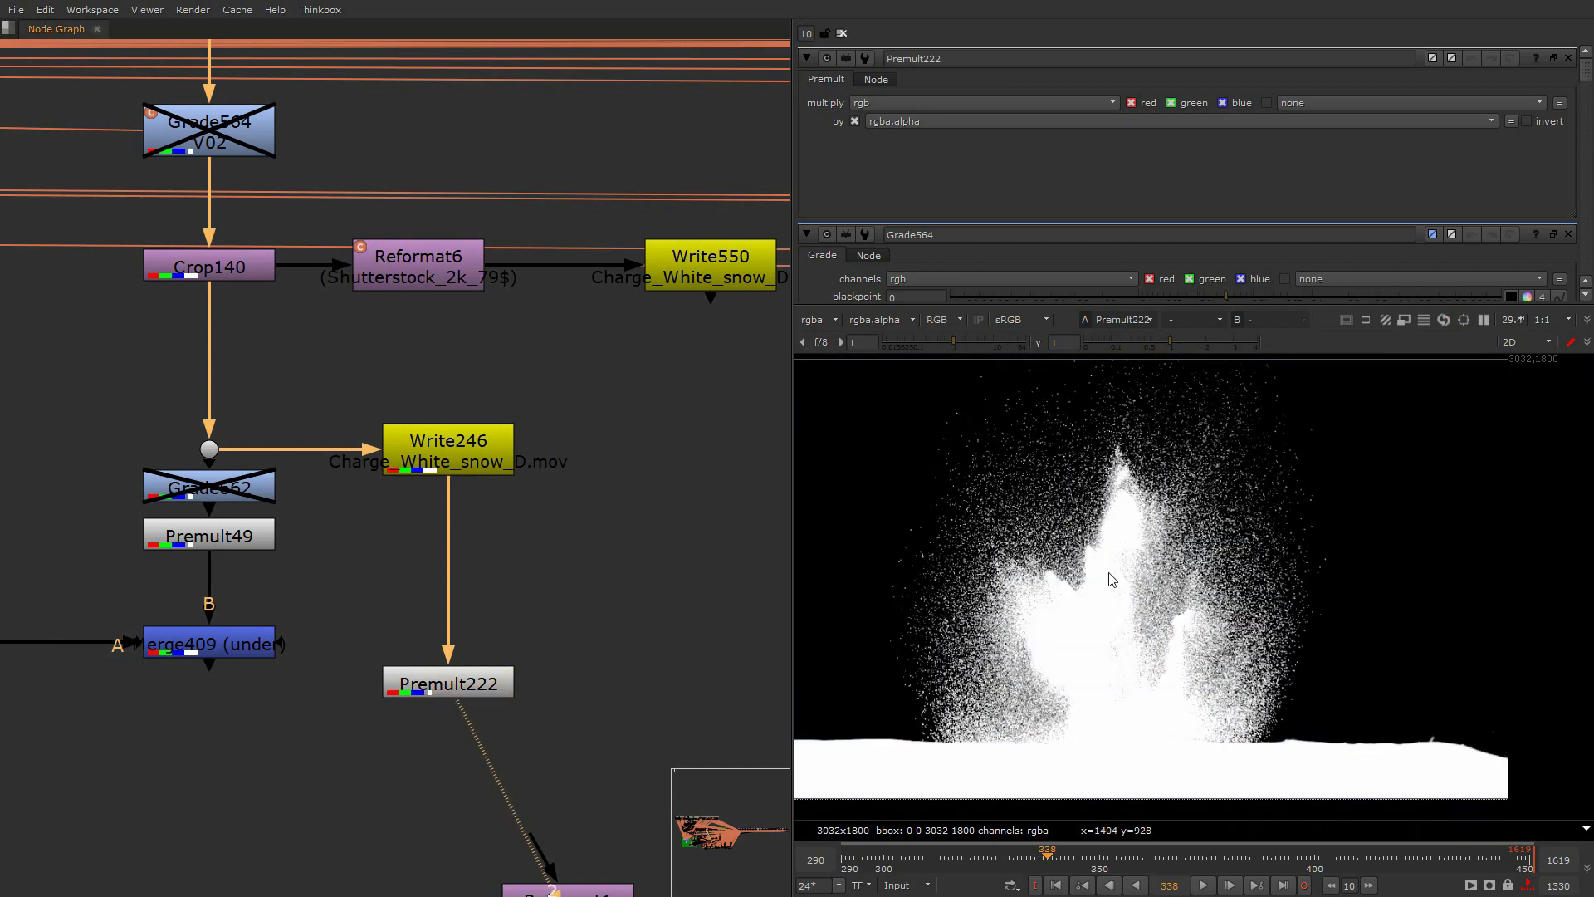
key(a)
scroll(1113, 563, up, 2)
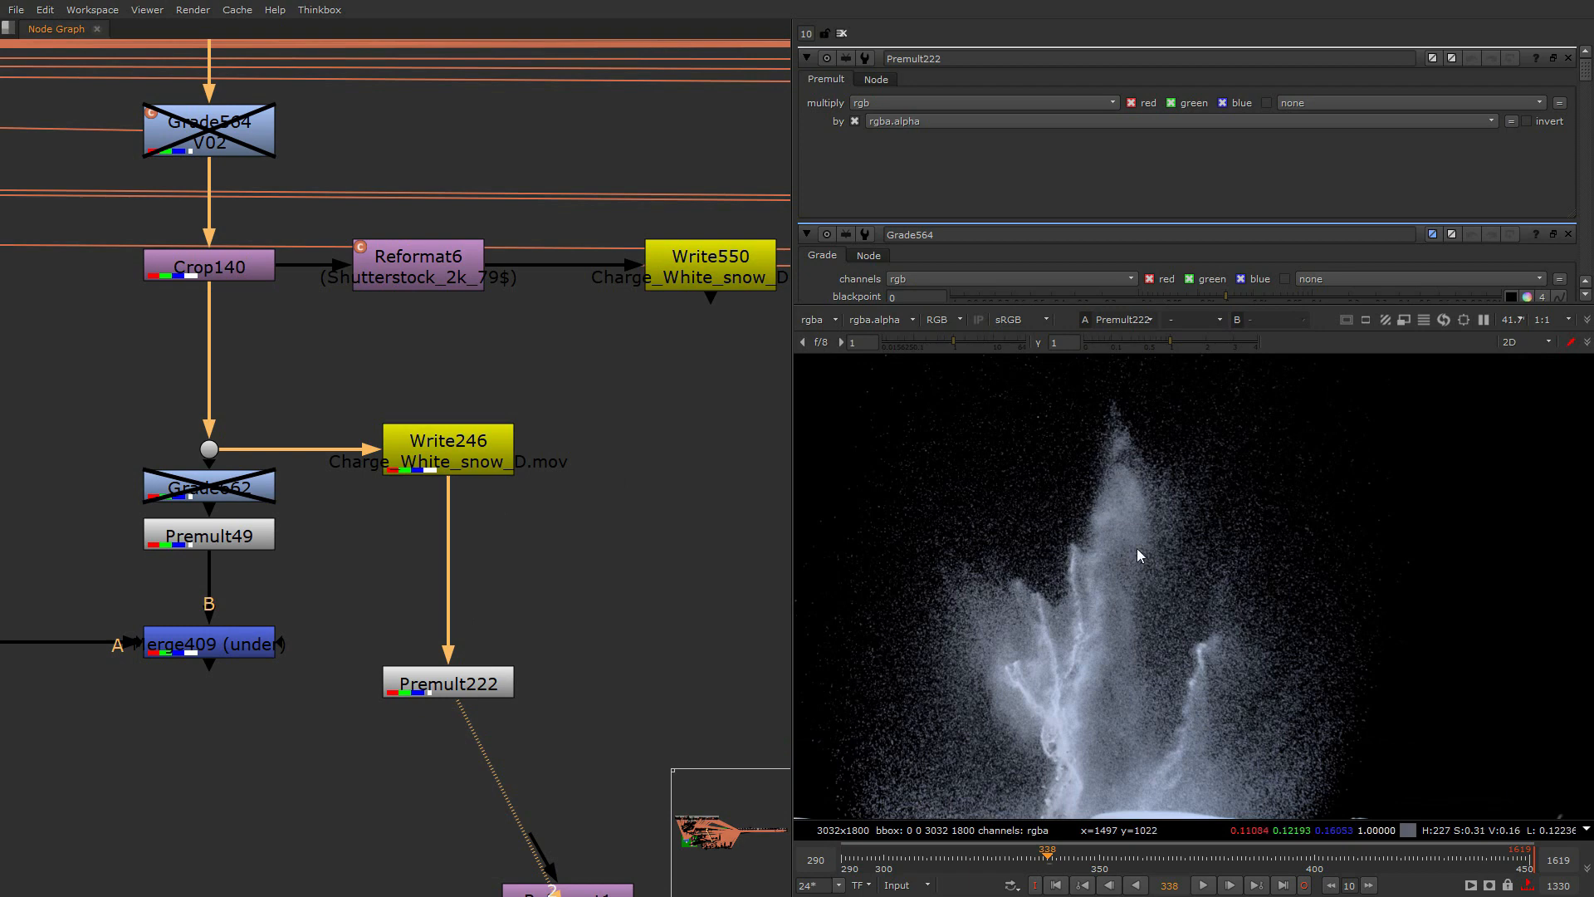
Disable Premult222 and compare the premultiplied snow particles with the unpremultiplied plate
scroll(1168, 618, up, 2)
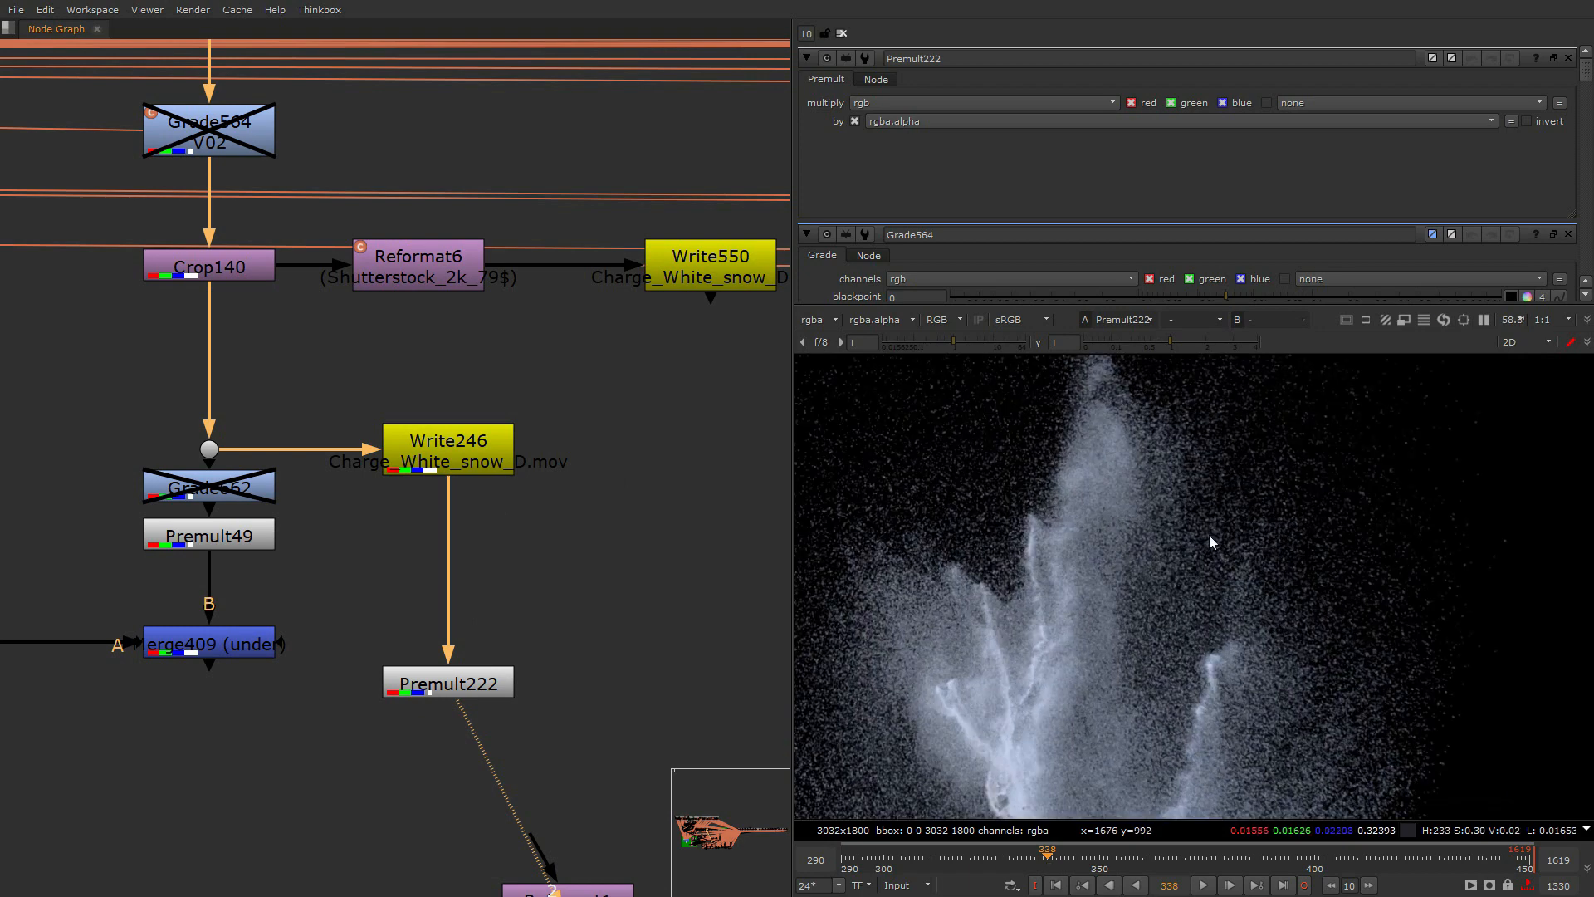
scroll(1188, 515, up, 2)
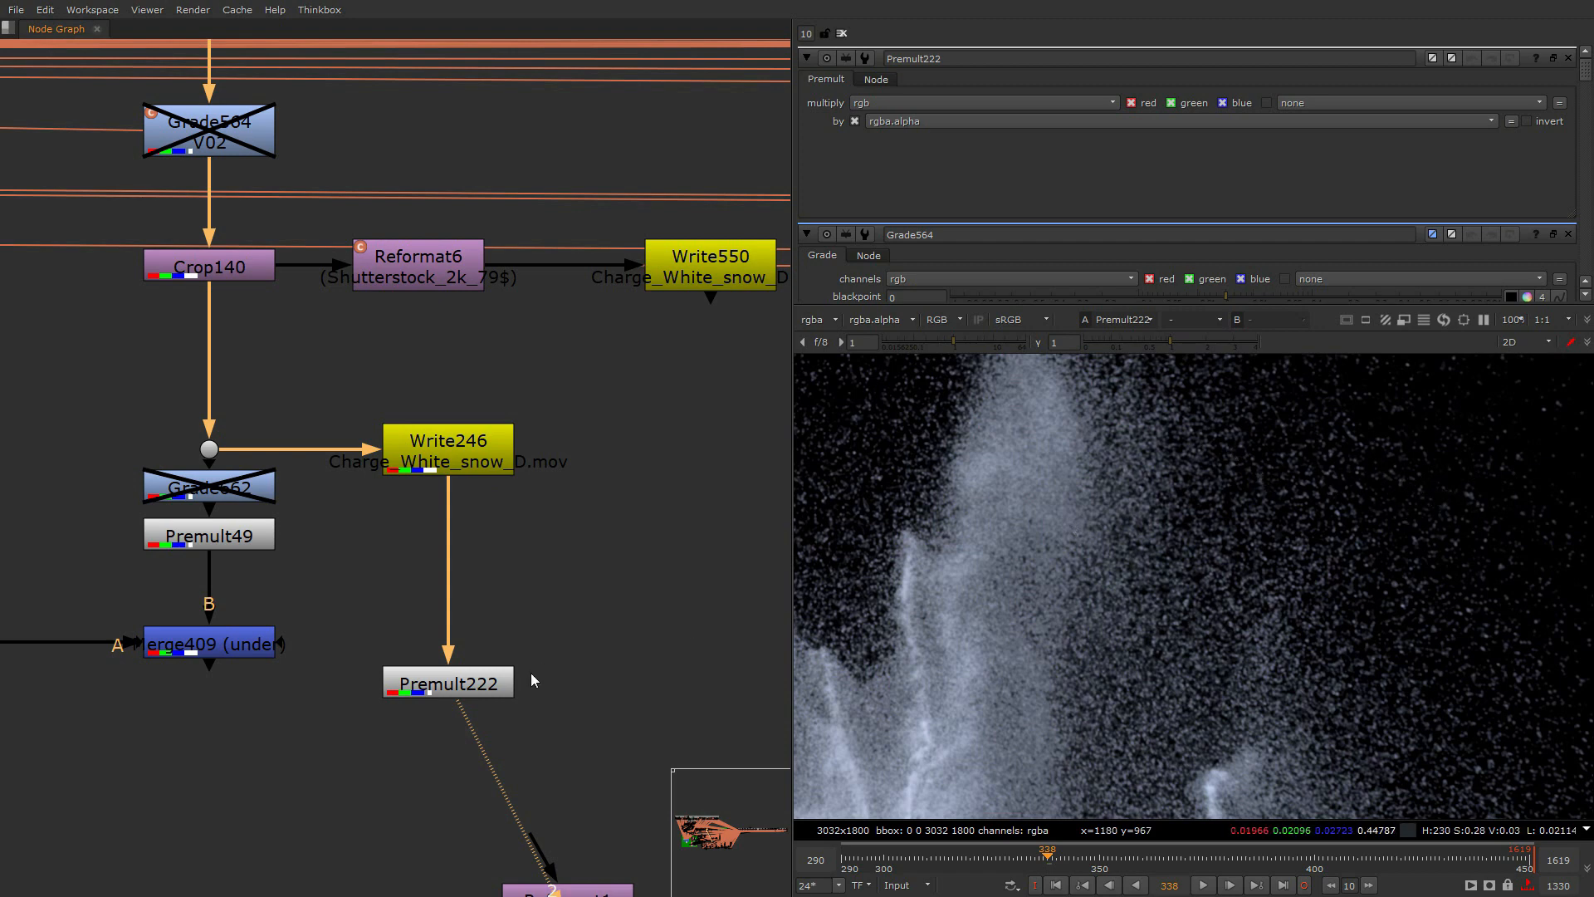
key(d)
scroll(1051, 604, down, 1)
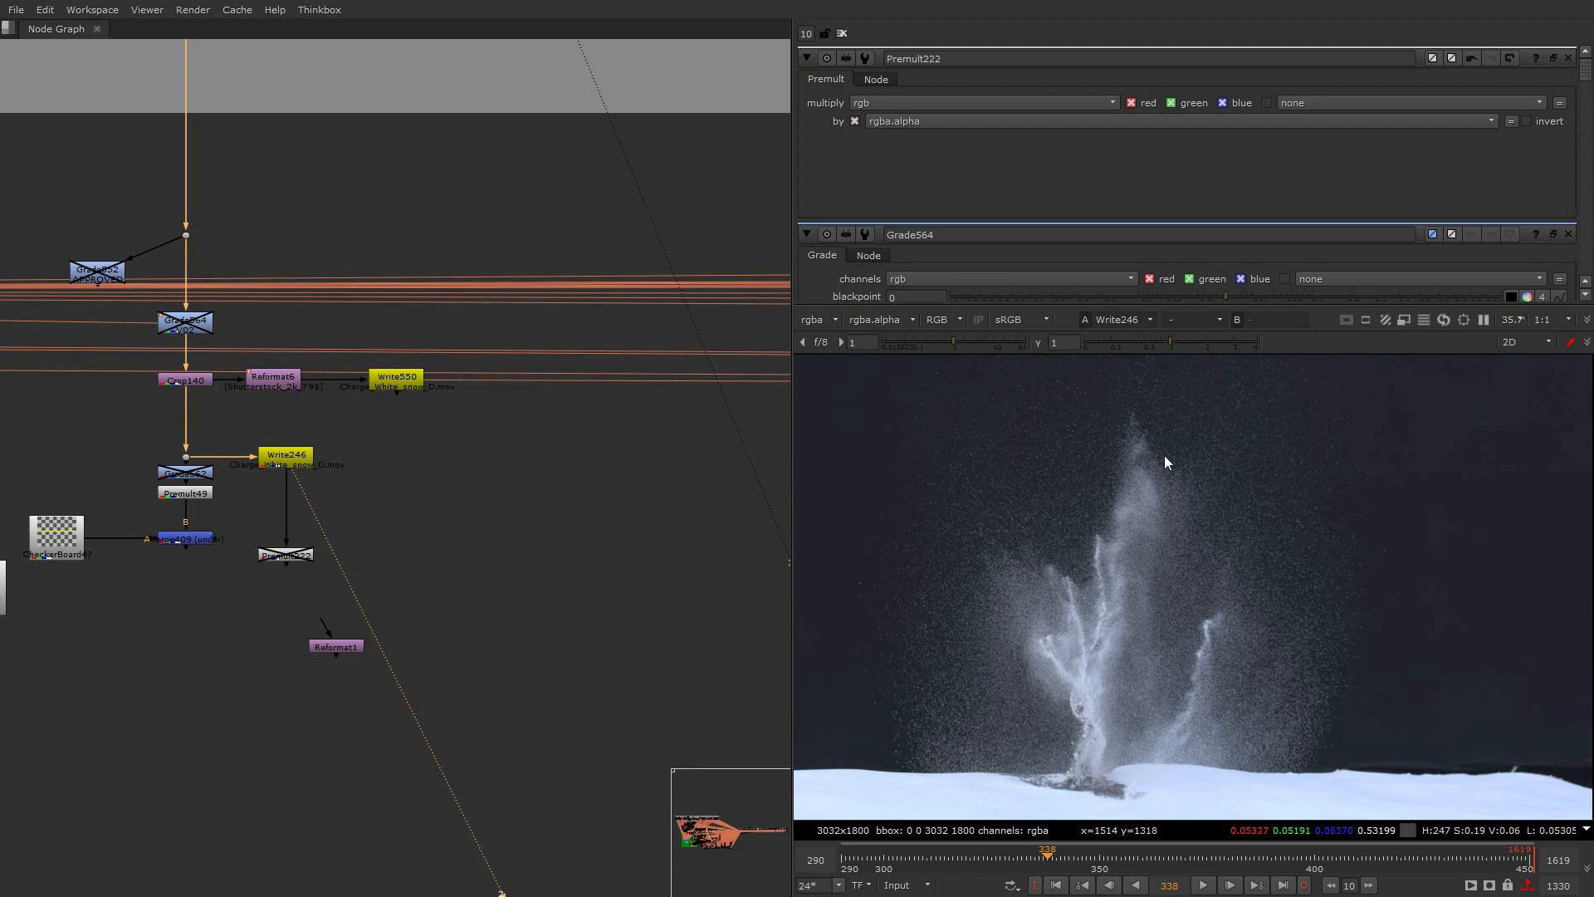
scroll(898, 591, down, 2)
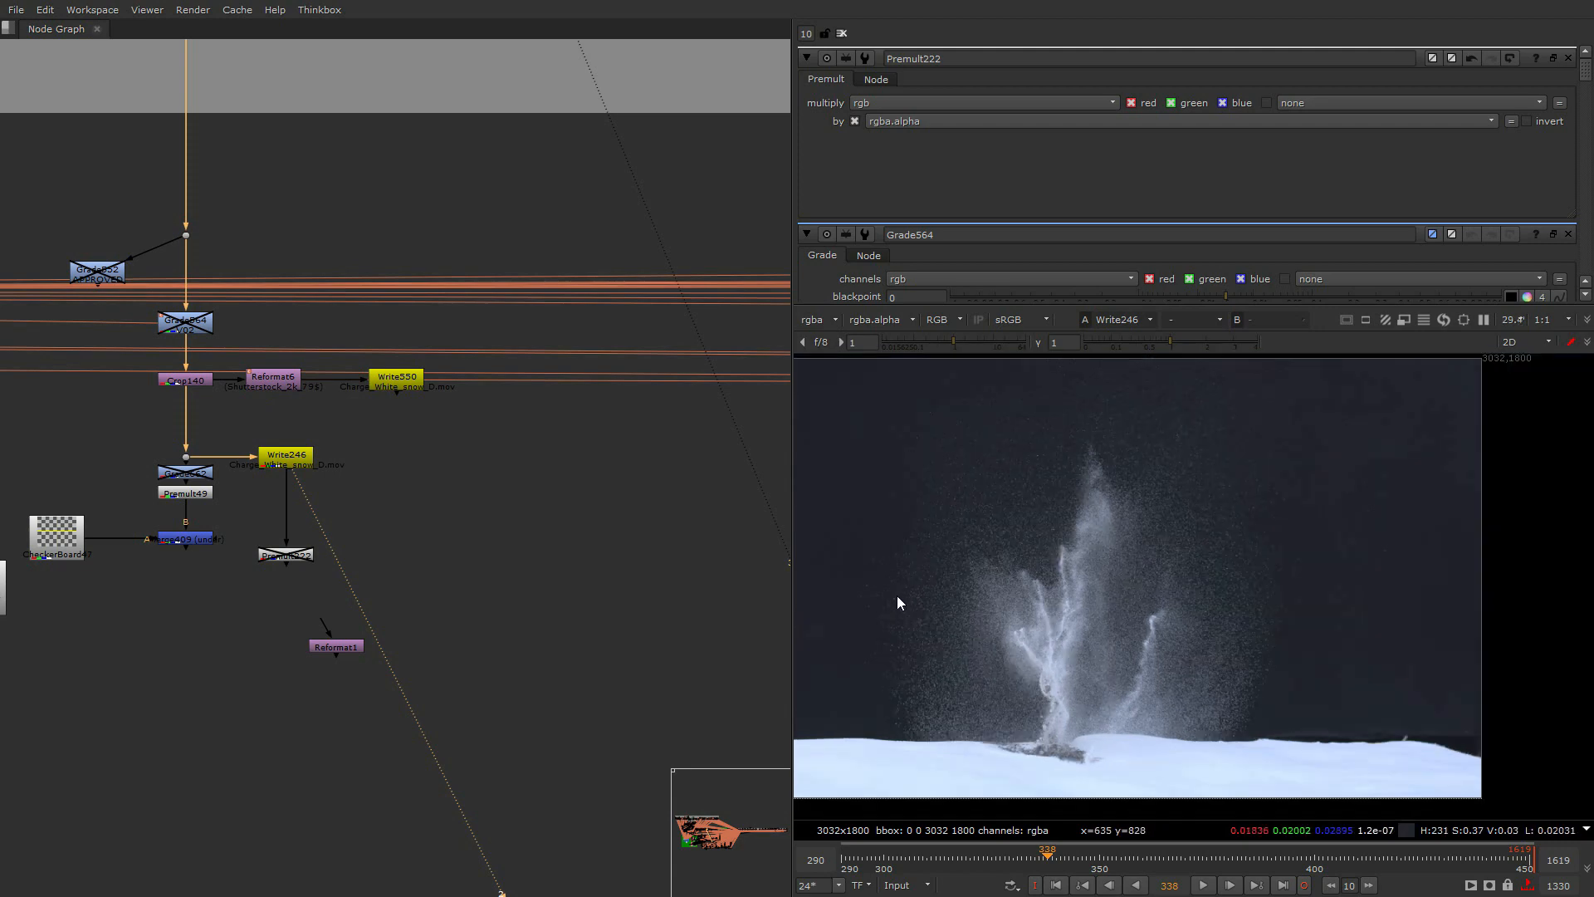
Display Grade564 in the viewer and enable it to inspect the graded snow charge
click(192, 324)
key(1)
key(d)
click(185, 339)
scroll(1189, 613, up, 1)
middle_drag(1219, 610, 1246, 650)
scroll(921, 617, down, 1)
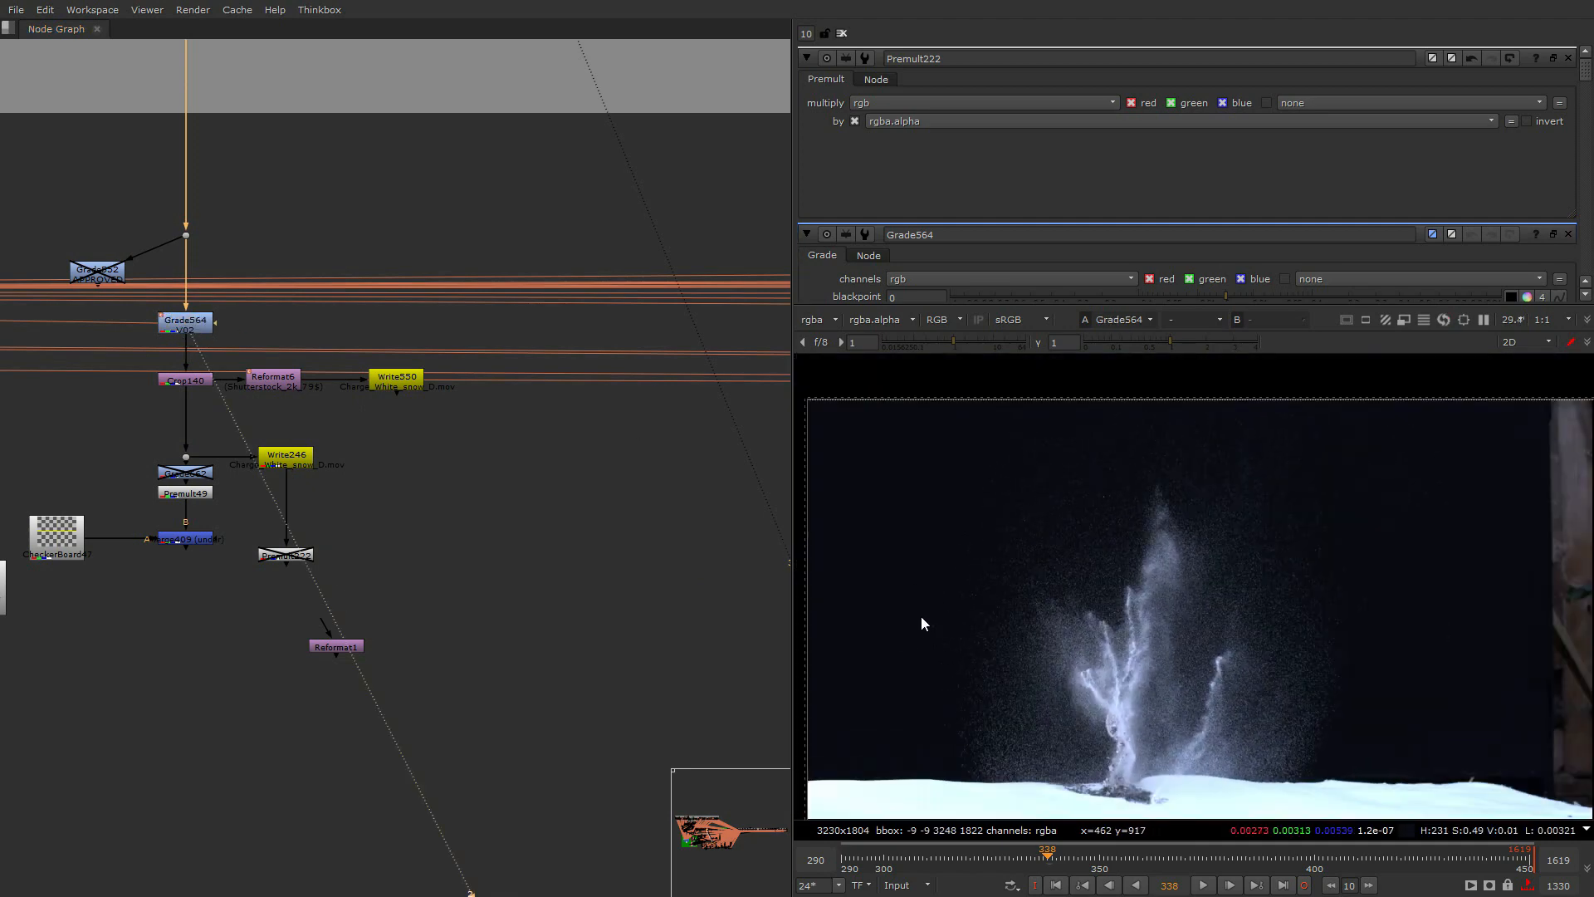
middle_drag(1341, 596, 1411, 587)
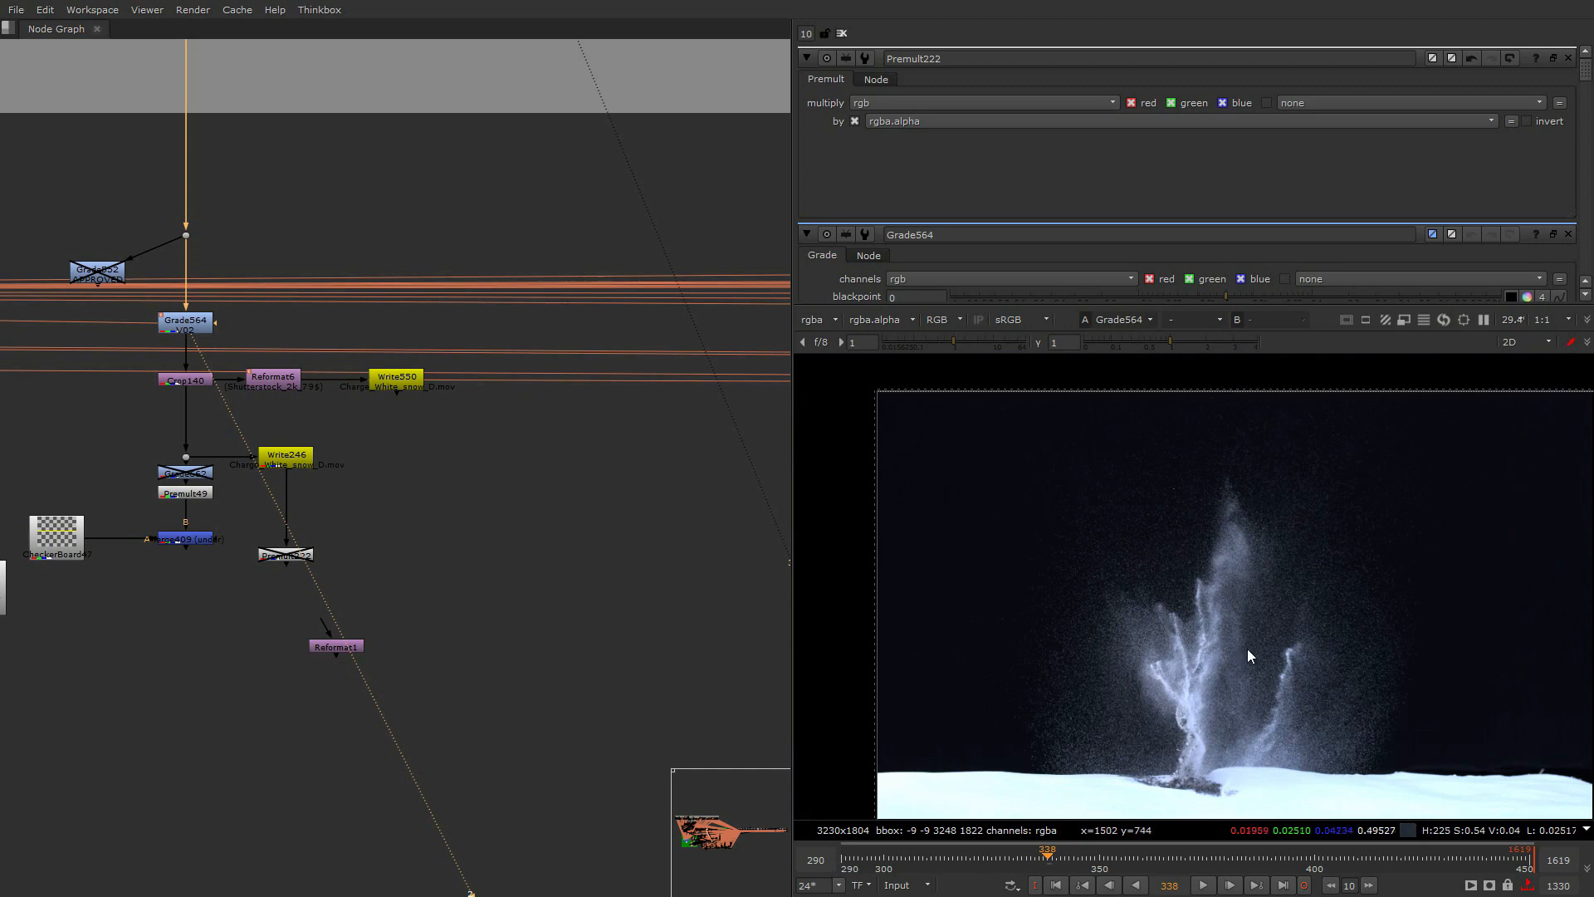
Disable Grade564 again and display the ungraded output of Write246
click(196, 330)
key(d)
click(273, 461)
key(2)
click(279, 479)
middle_drag(1292, 595, 1202, 547)
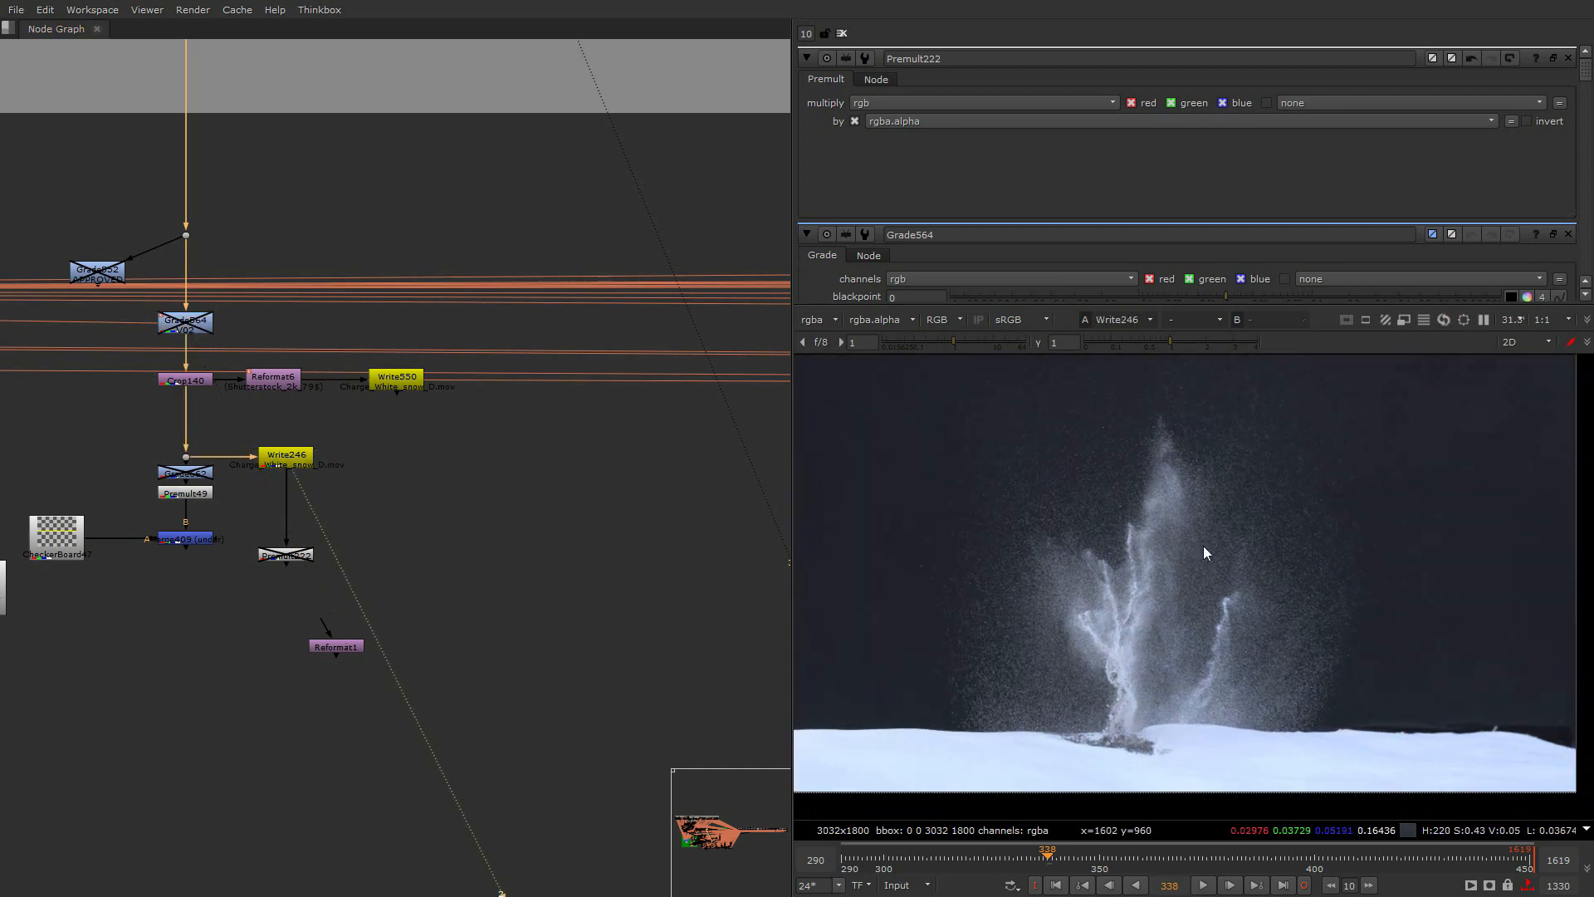
Display Reduce Noise v4_31 below Read472 and inspect the fine snow particles up close
scroll(211, 435, down, 5)
middle_drag(211, 435, 348, 543)
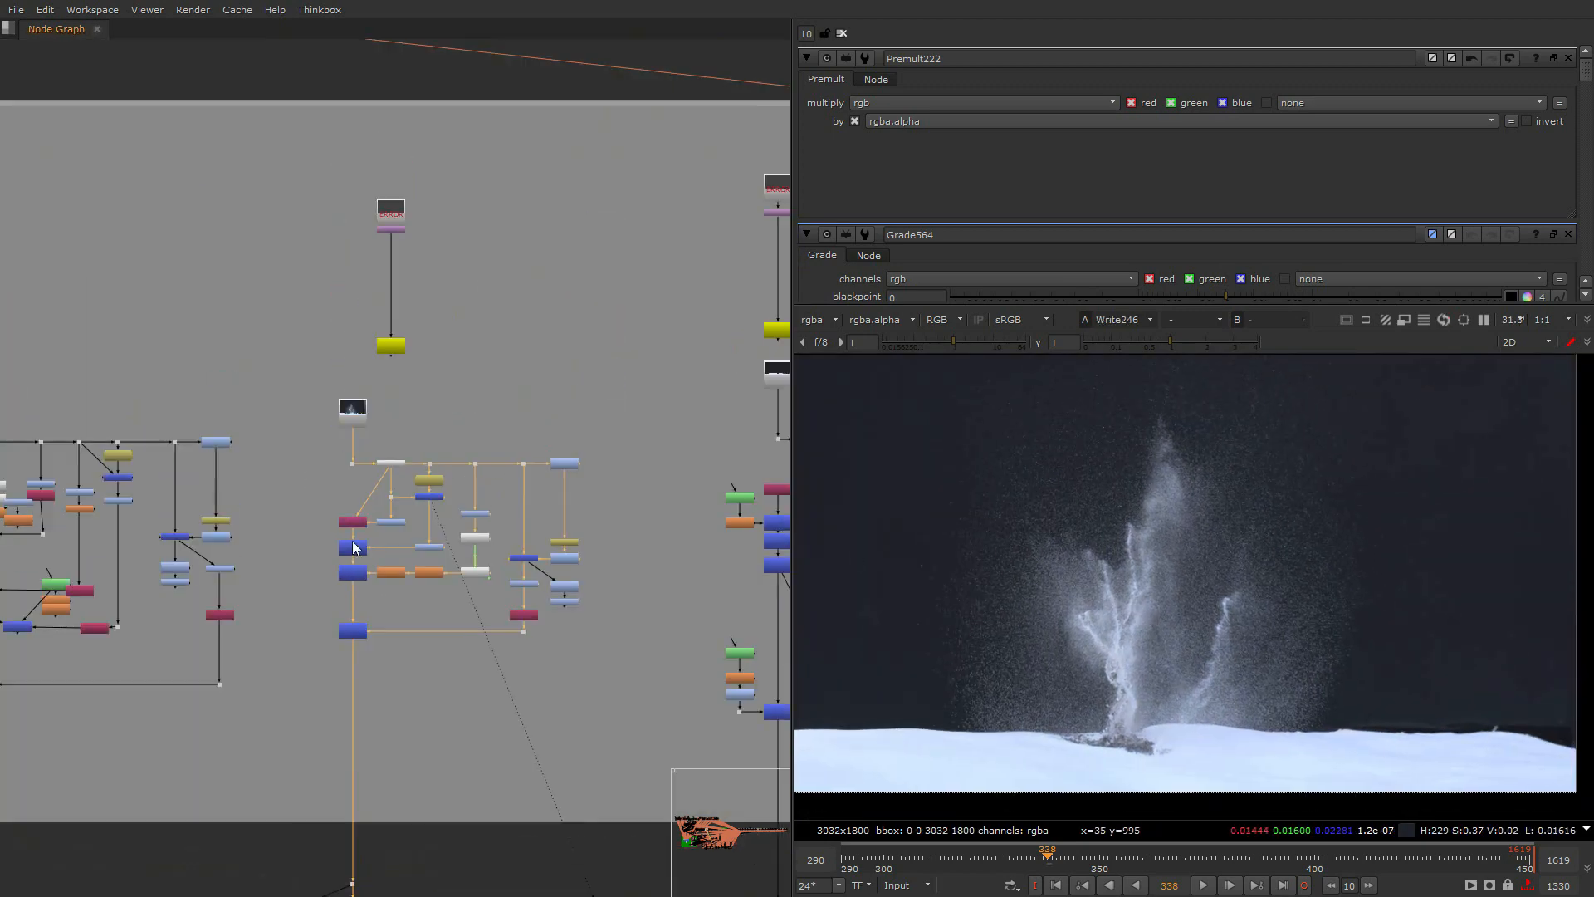
scroll(366, 507, up, 5)
click(418, 389)
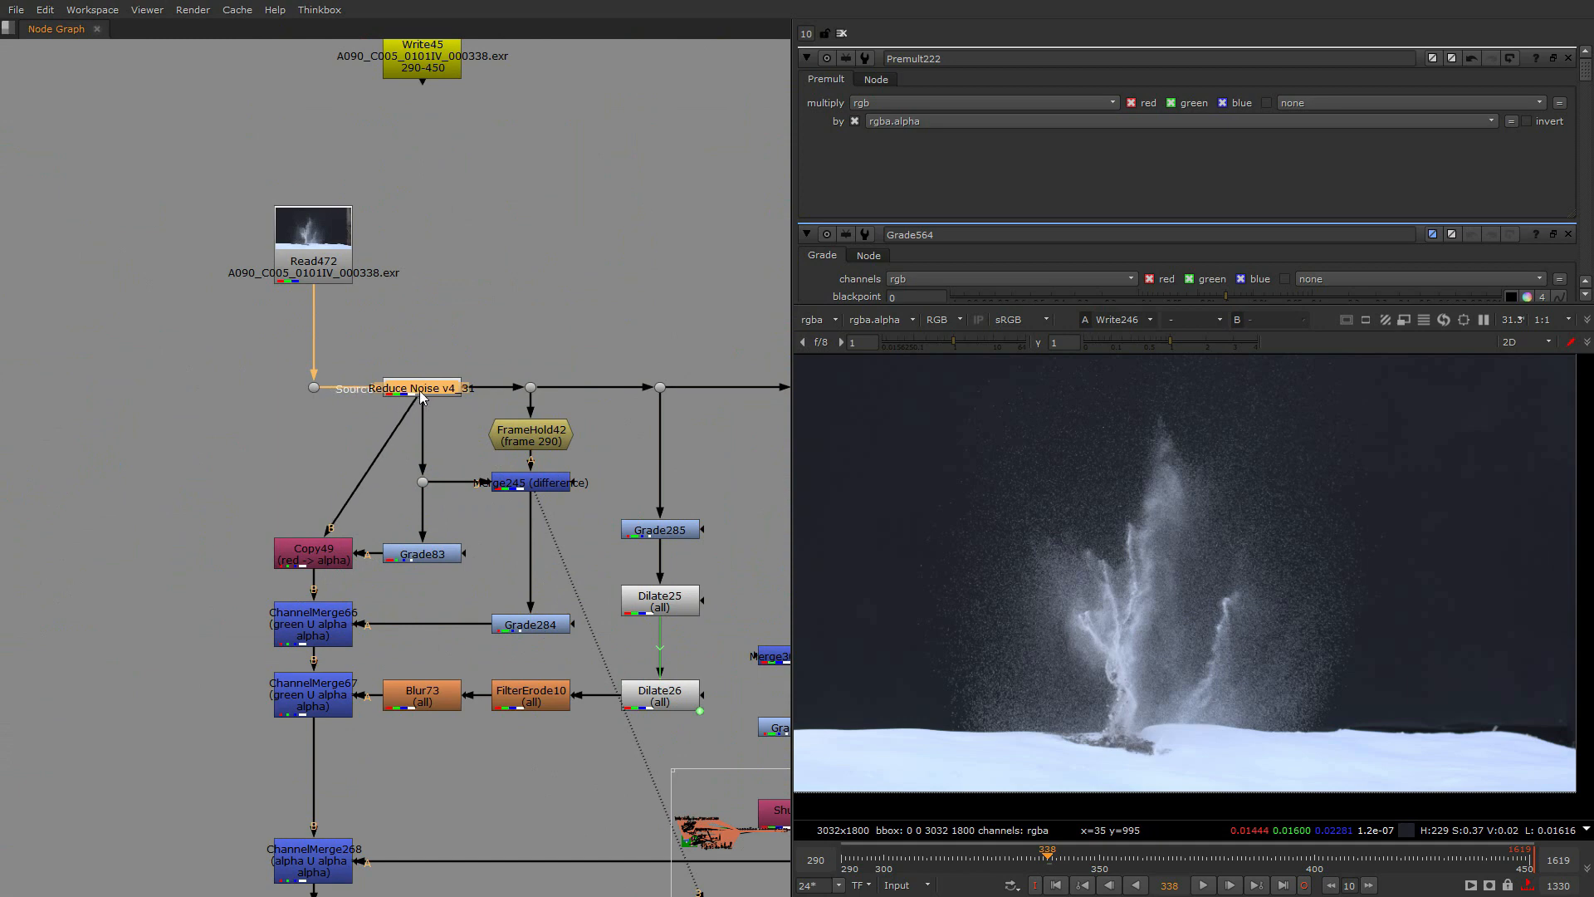
key(1)
scroll(1326, 570, up, 12)
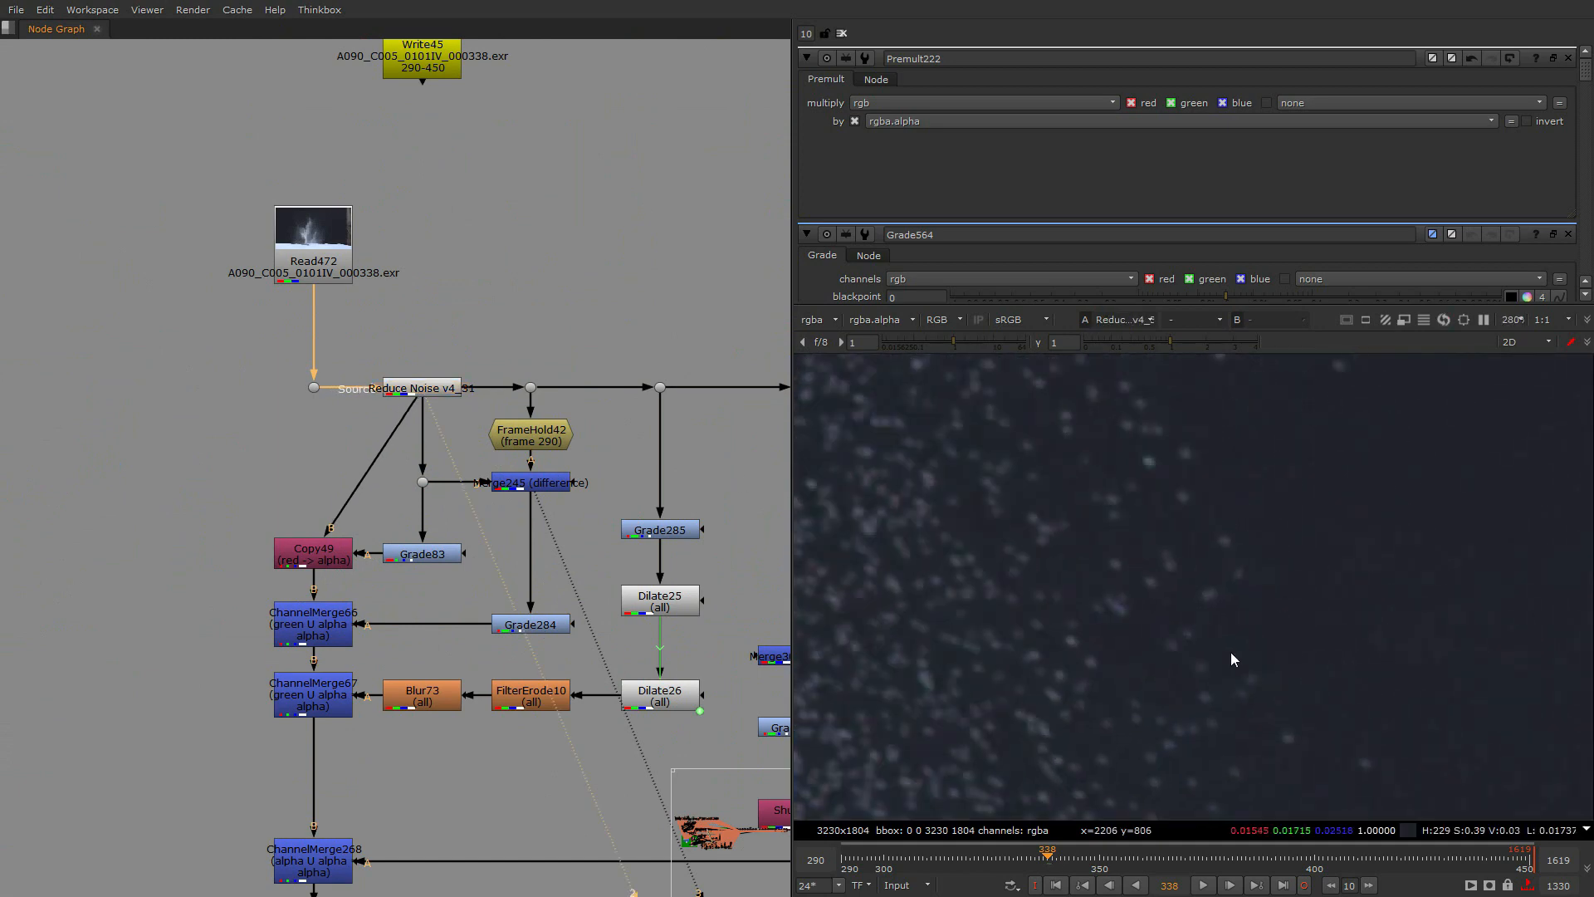
Toggle Reduce Noise v4_31 off and on to compare the particles with and without denoising
click(420, 390)
key(d)
key(d)
key(d)
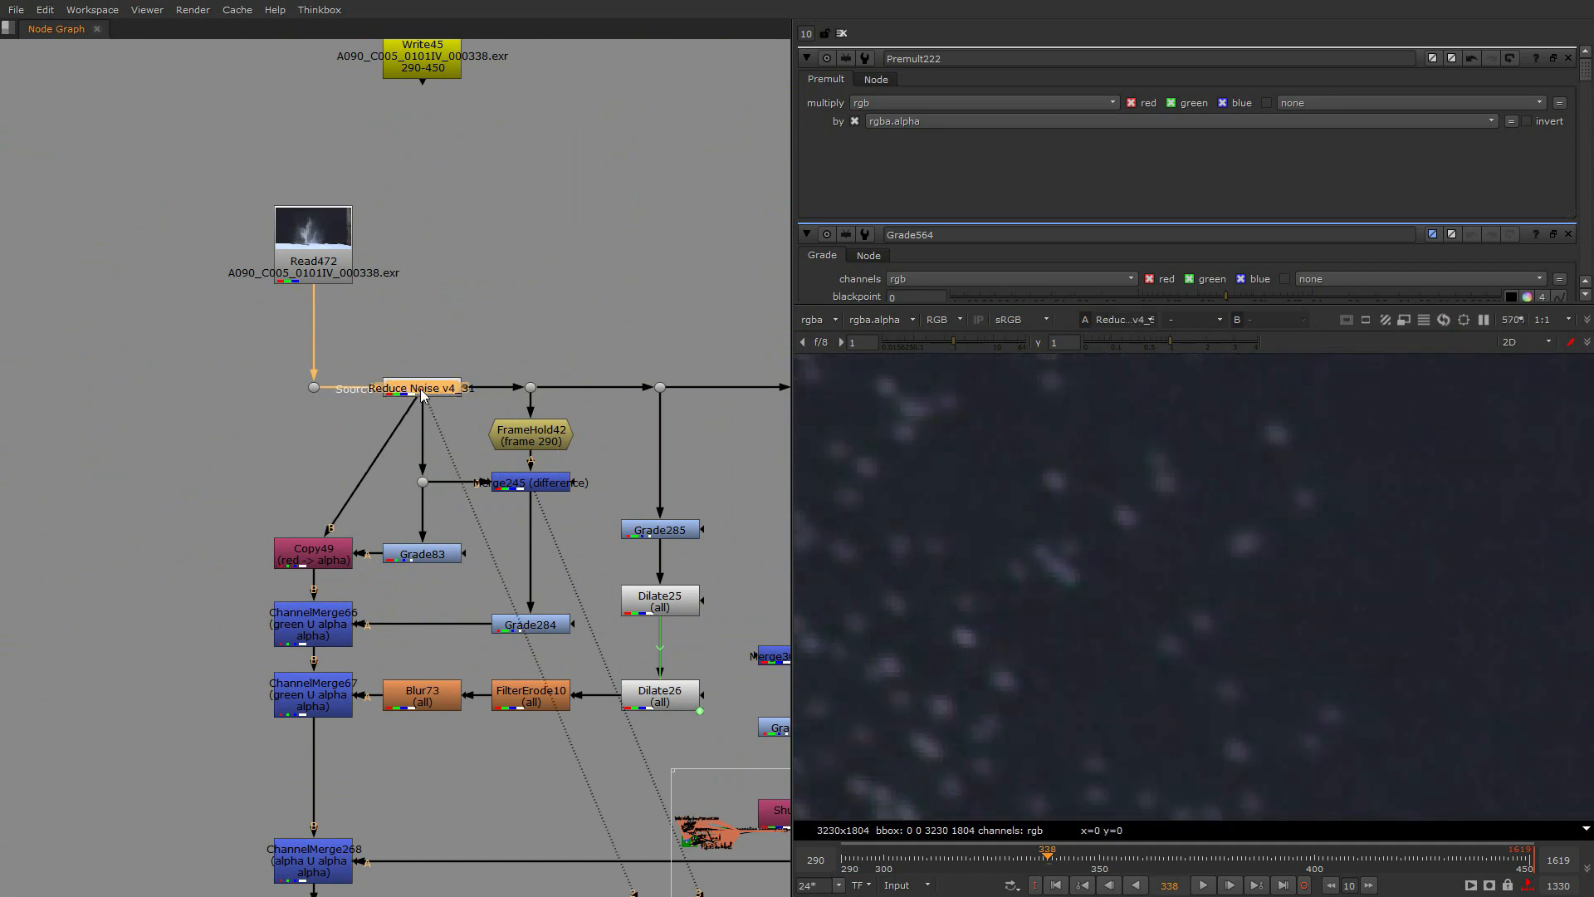
key(d)
Open the properties of Write246 and view the full snow charge
scroll(1326, 652, down, 3)
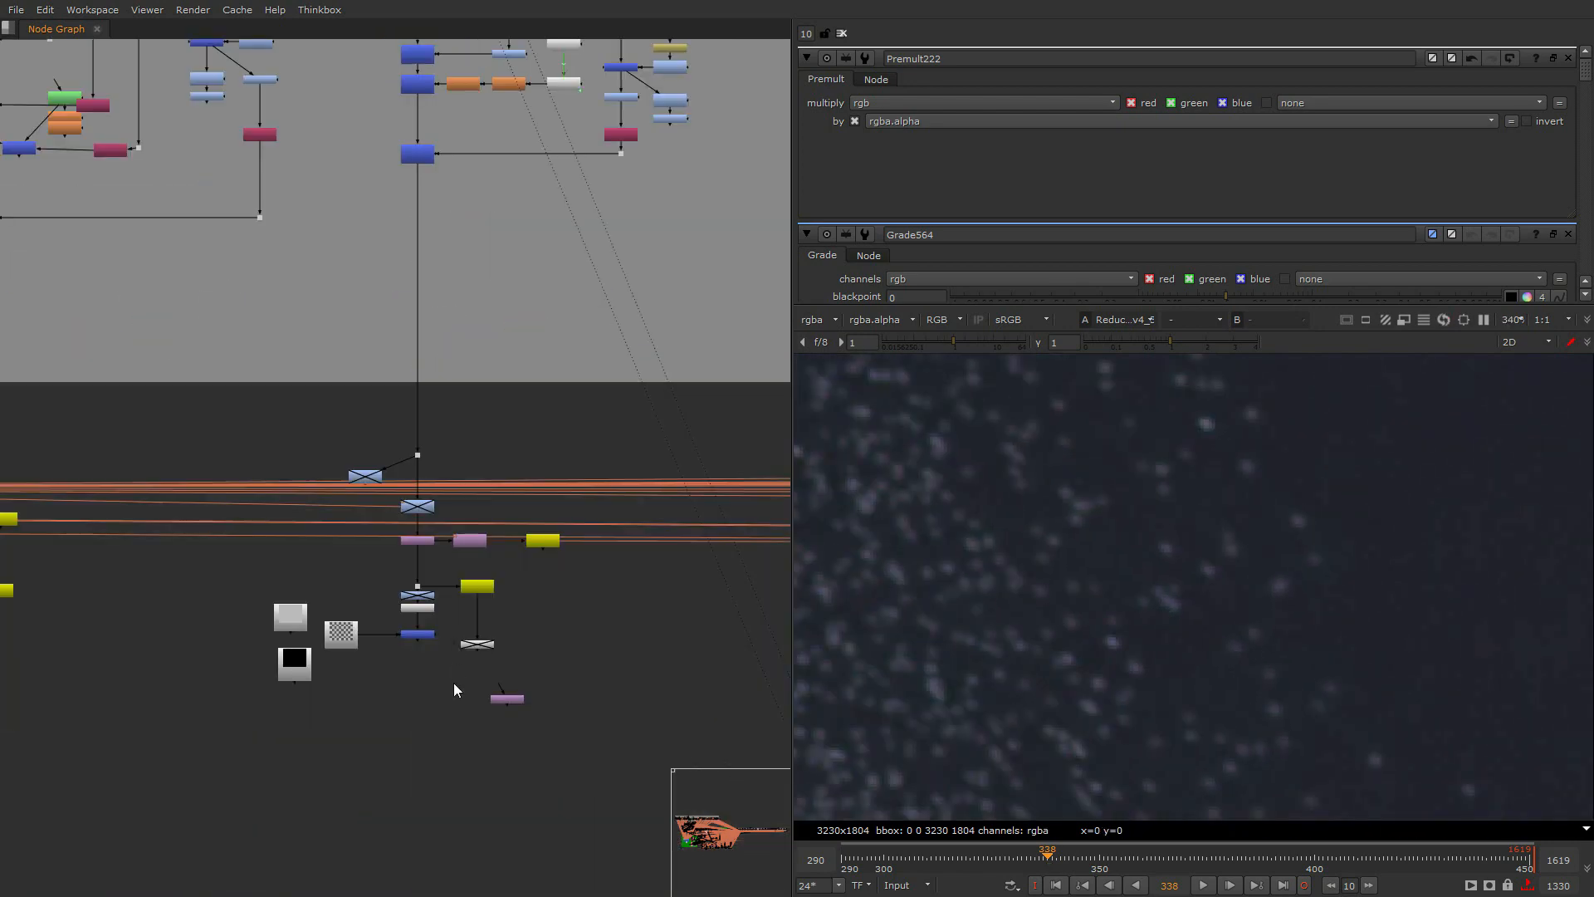
scroll(454, 689, up, 5)
double_click(477, 586)
scroll(465, 750, down, 4)
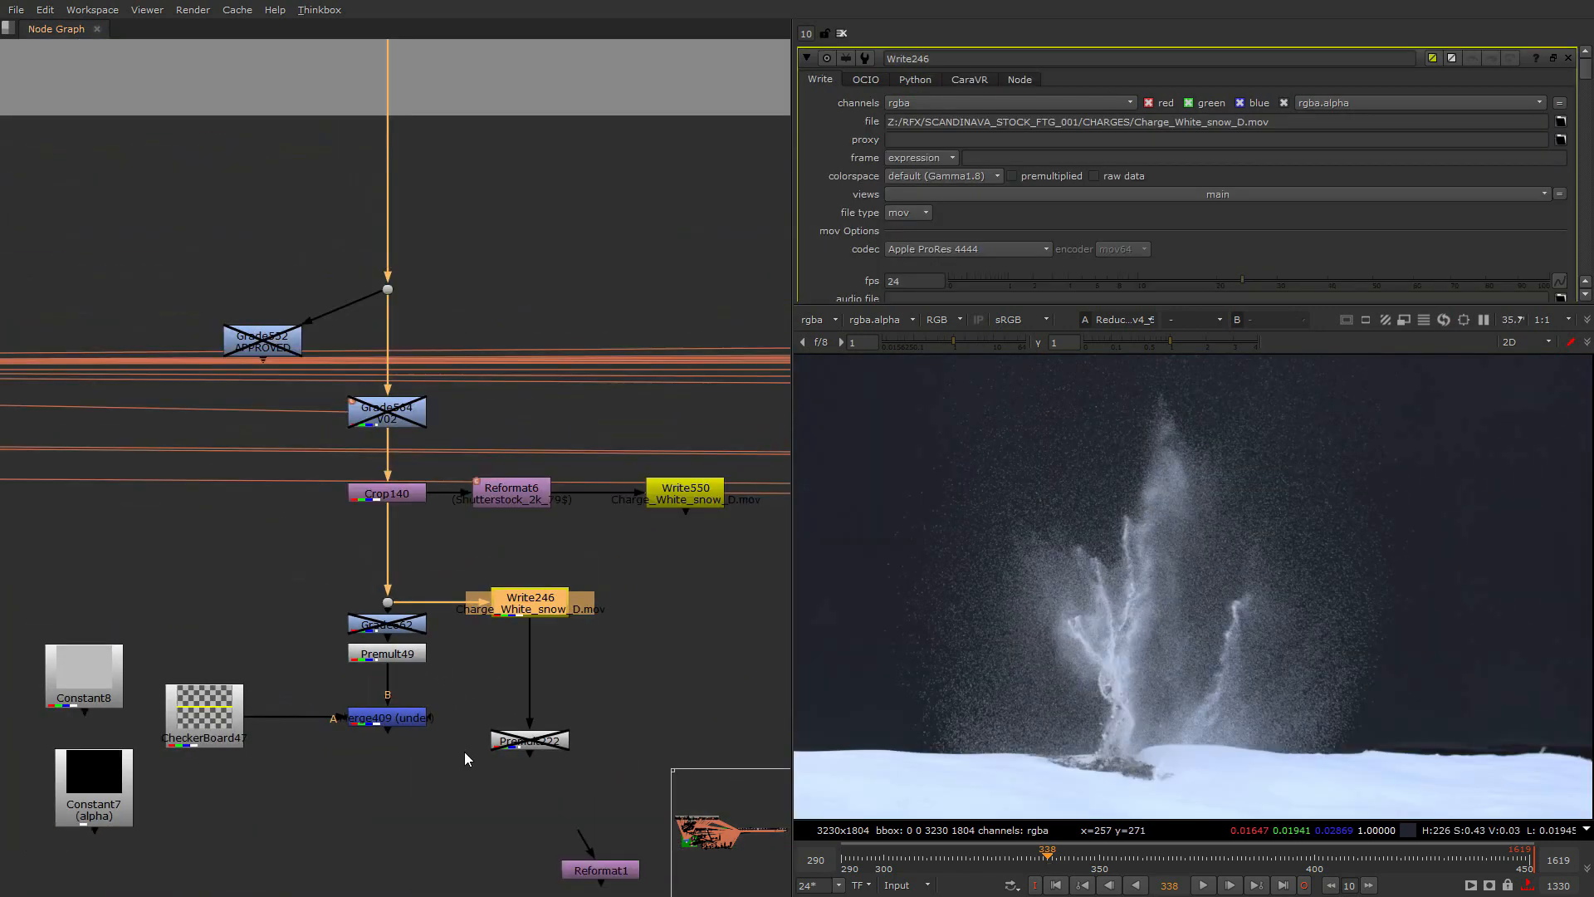
Display the Read473 plate and scrub to its snow burst at frame 392
scroll(446, 760, down, 6)
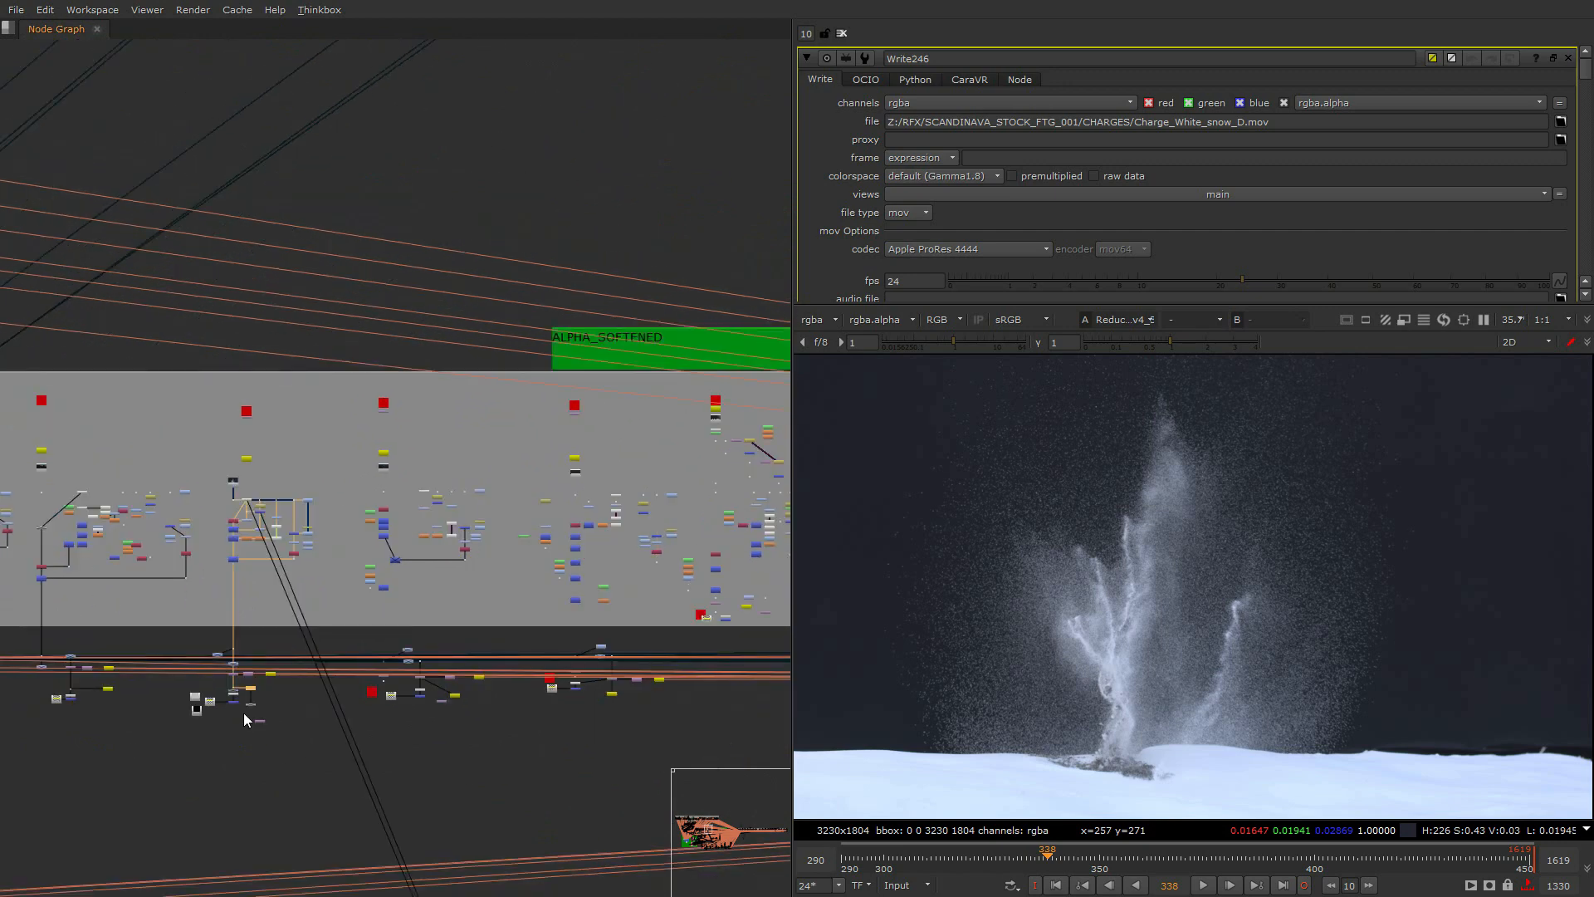
scroll(395, 471, up, 8)
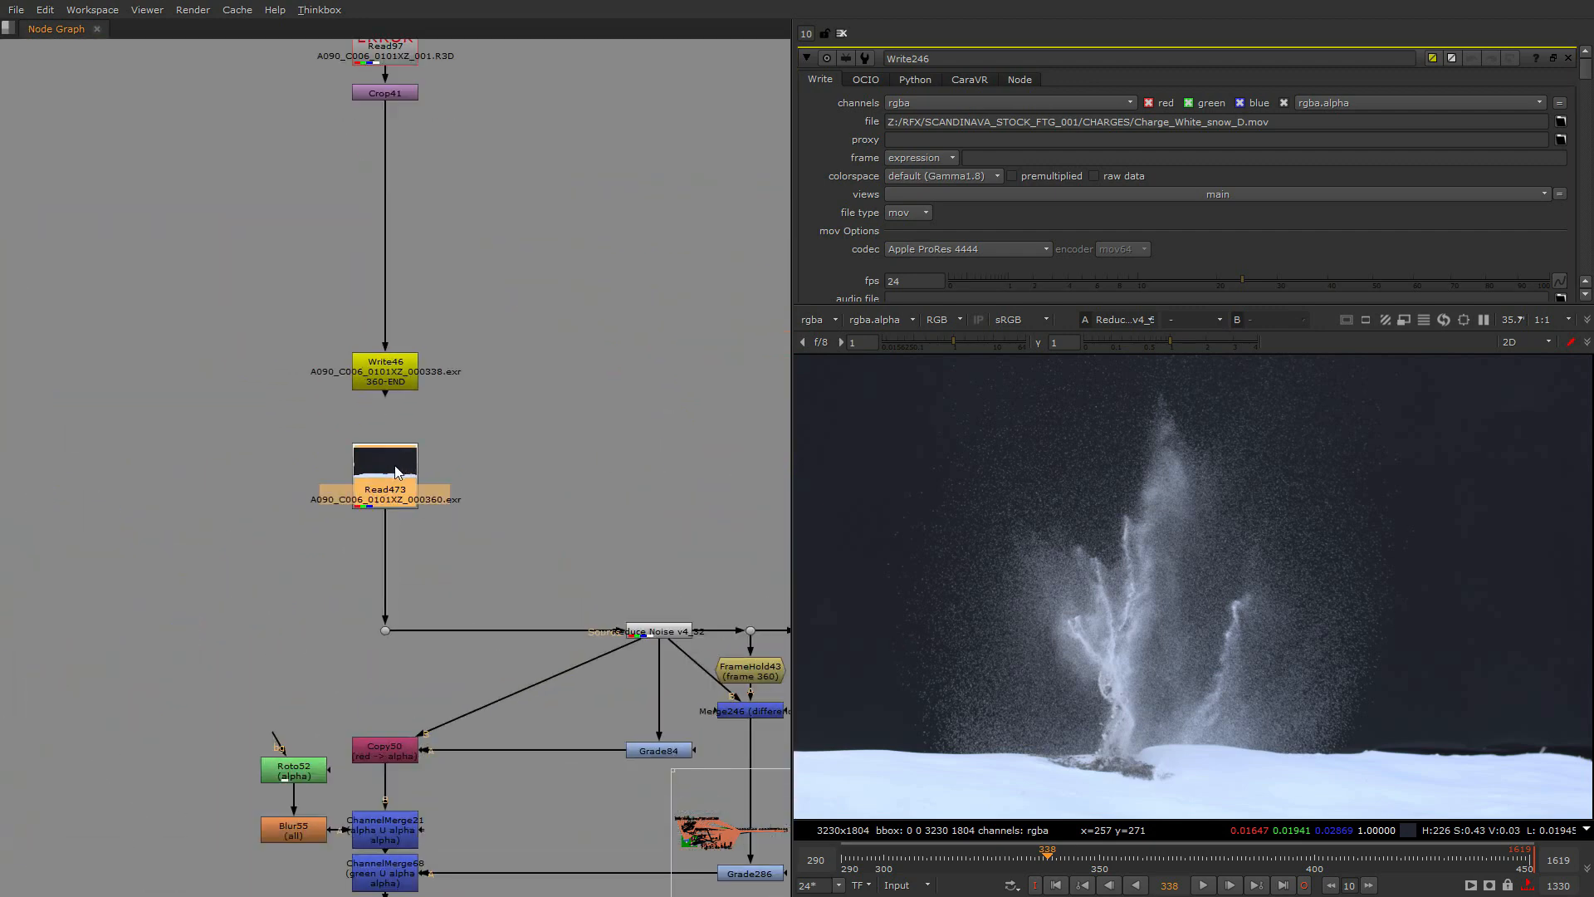
key(1)
click(1257, 858)
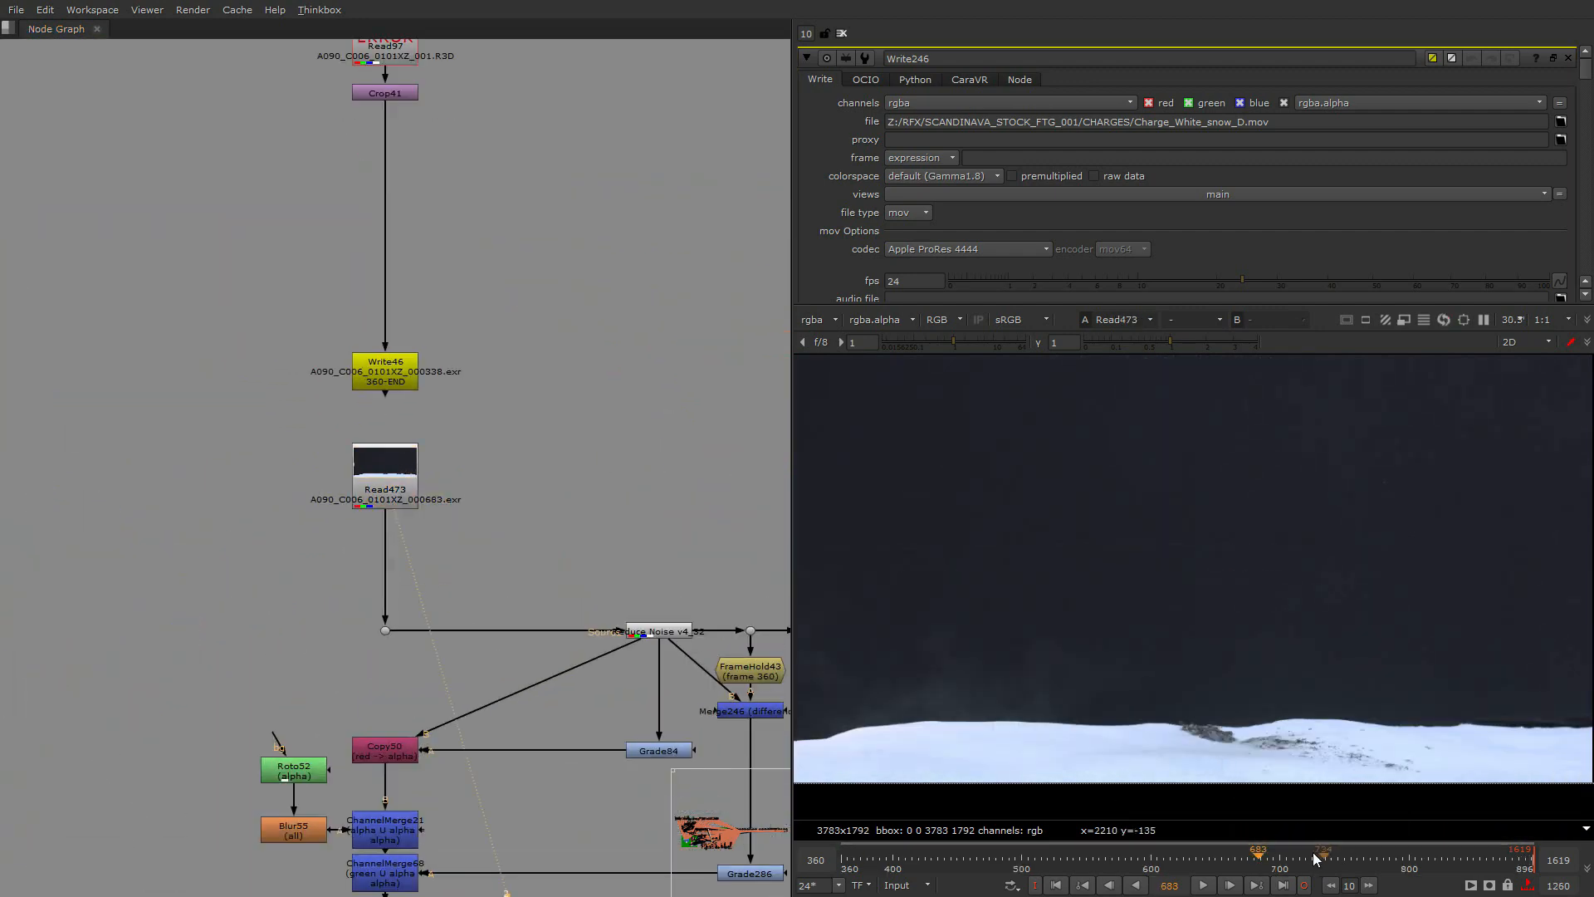
drag(1316, 858, 881, 863)
scroll(386, 469, down, 8)
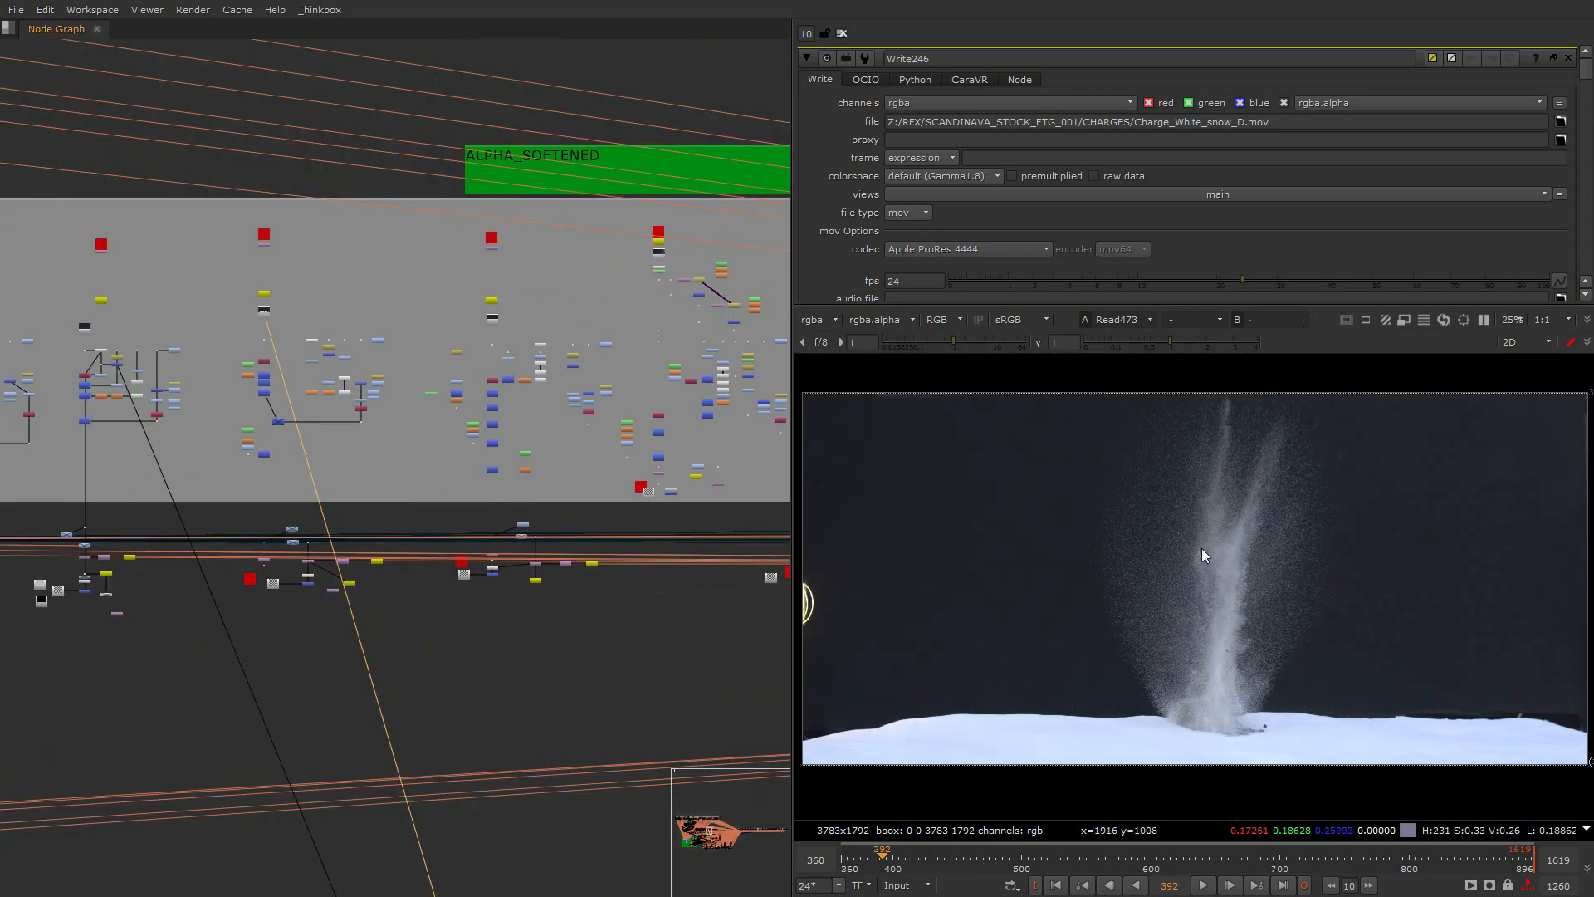
Display the Read474 plate and scrub to its snow burst at frame 441
scroll(446, 430, up, 3)
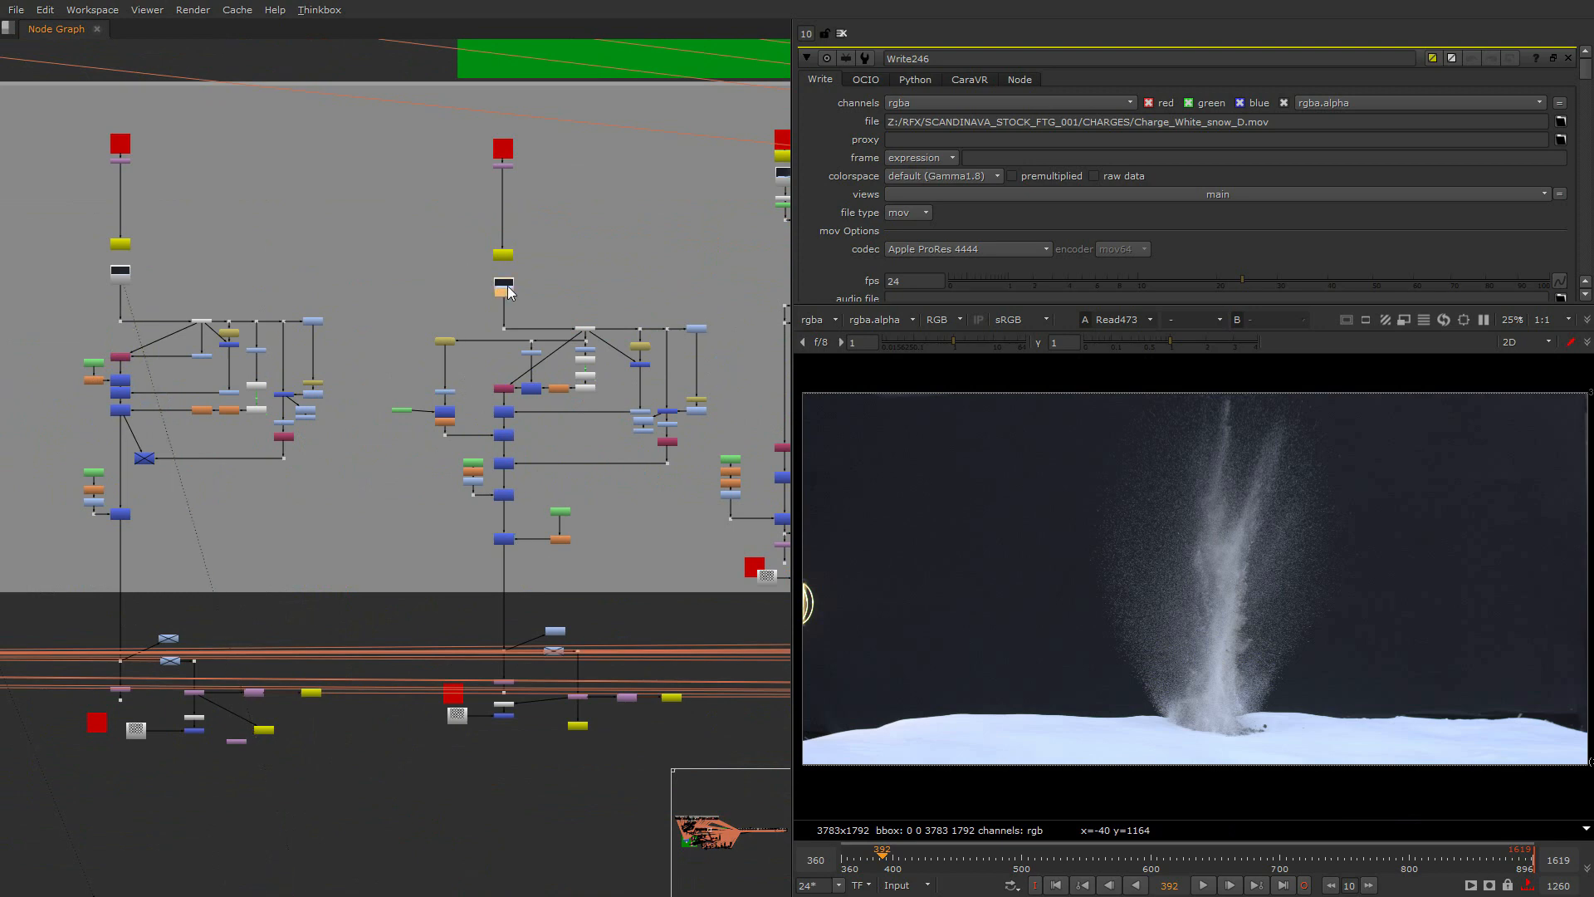
key(1)
drag(1073, 852, 936, 866)
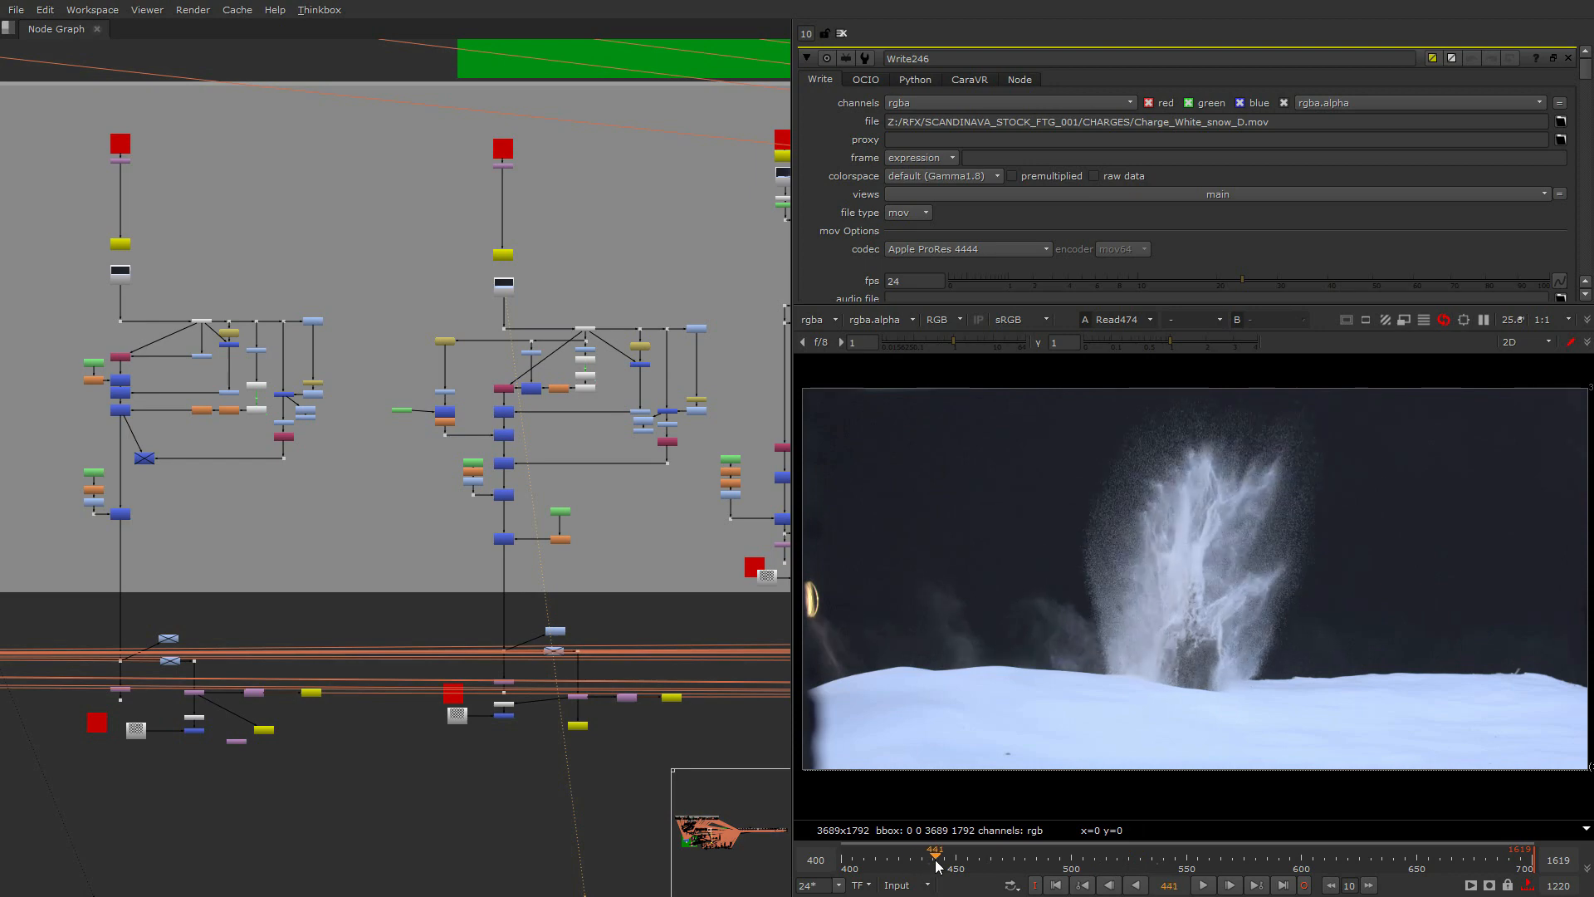
Display the Read475 plate at frame 106 and inspect the dark debris in the snow burst
scroll(496, 663, down, 5)
scroll(496, 662, up, 6)
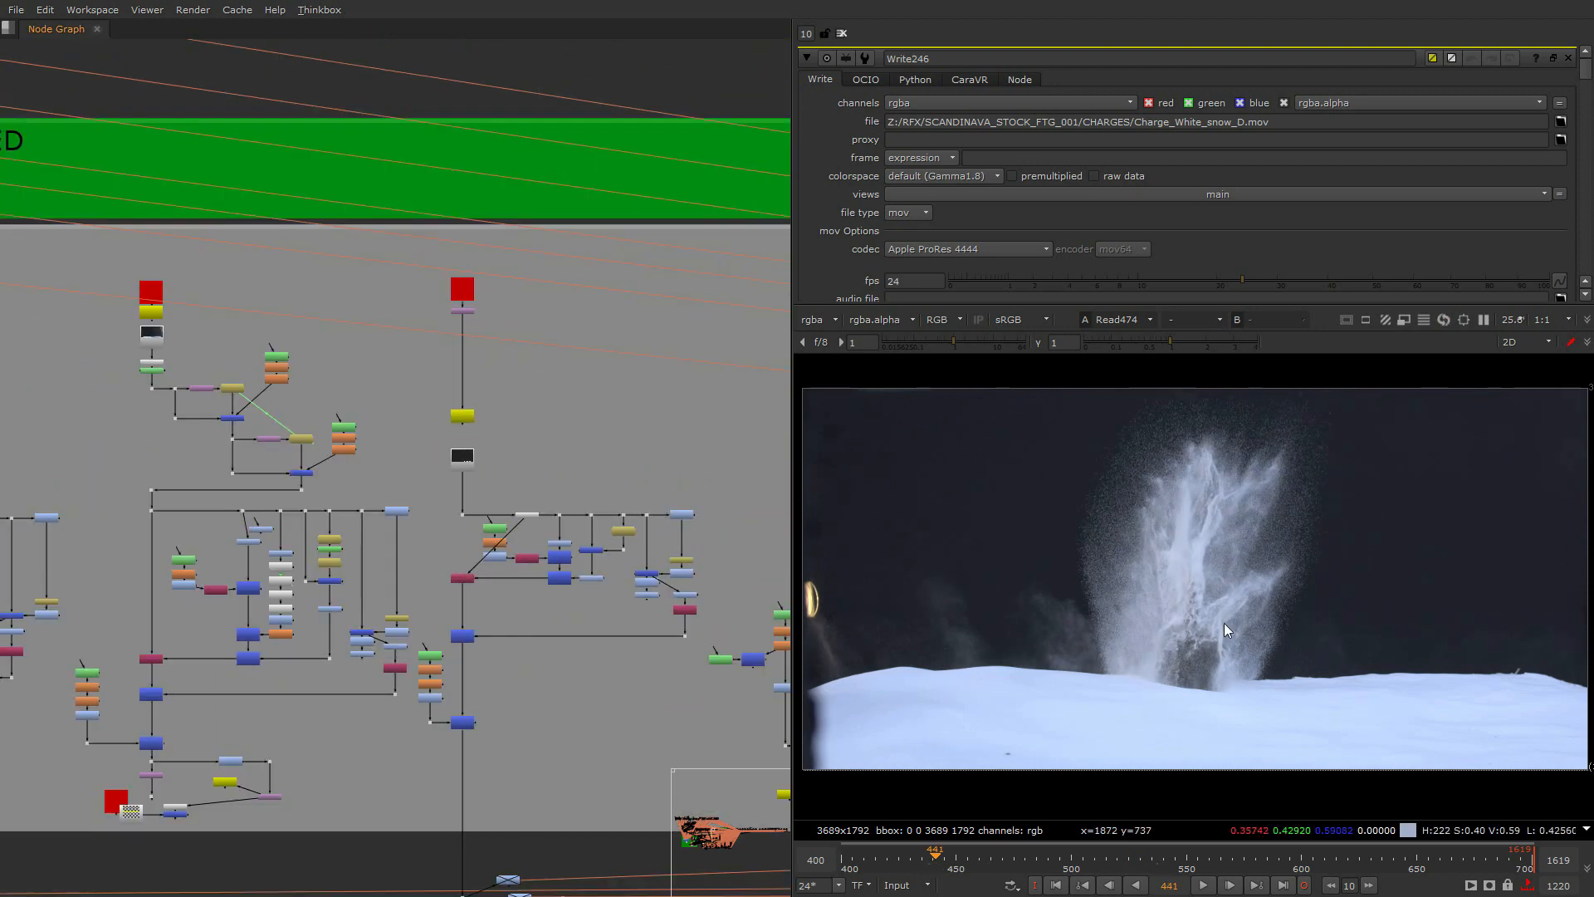
scroll(386, 390, up, 5)
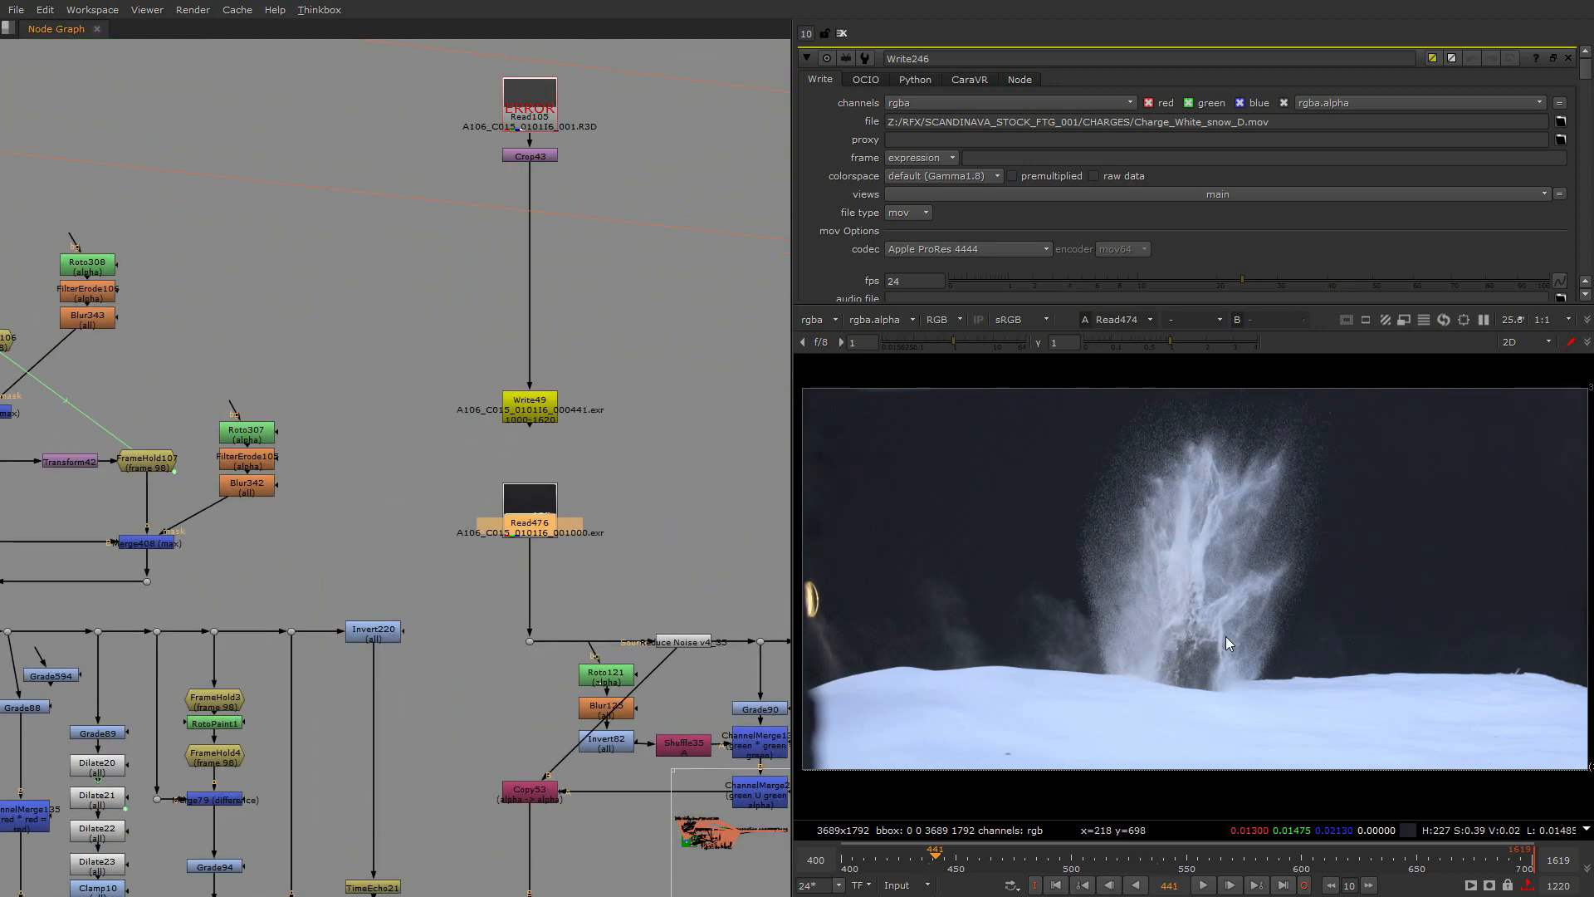
key(1)
scroll(1111, 770, down, 2)
drag(996, 862, 848, 886)
key(Up)
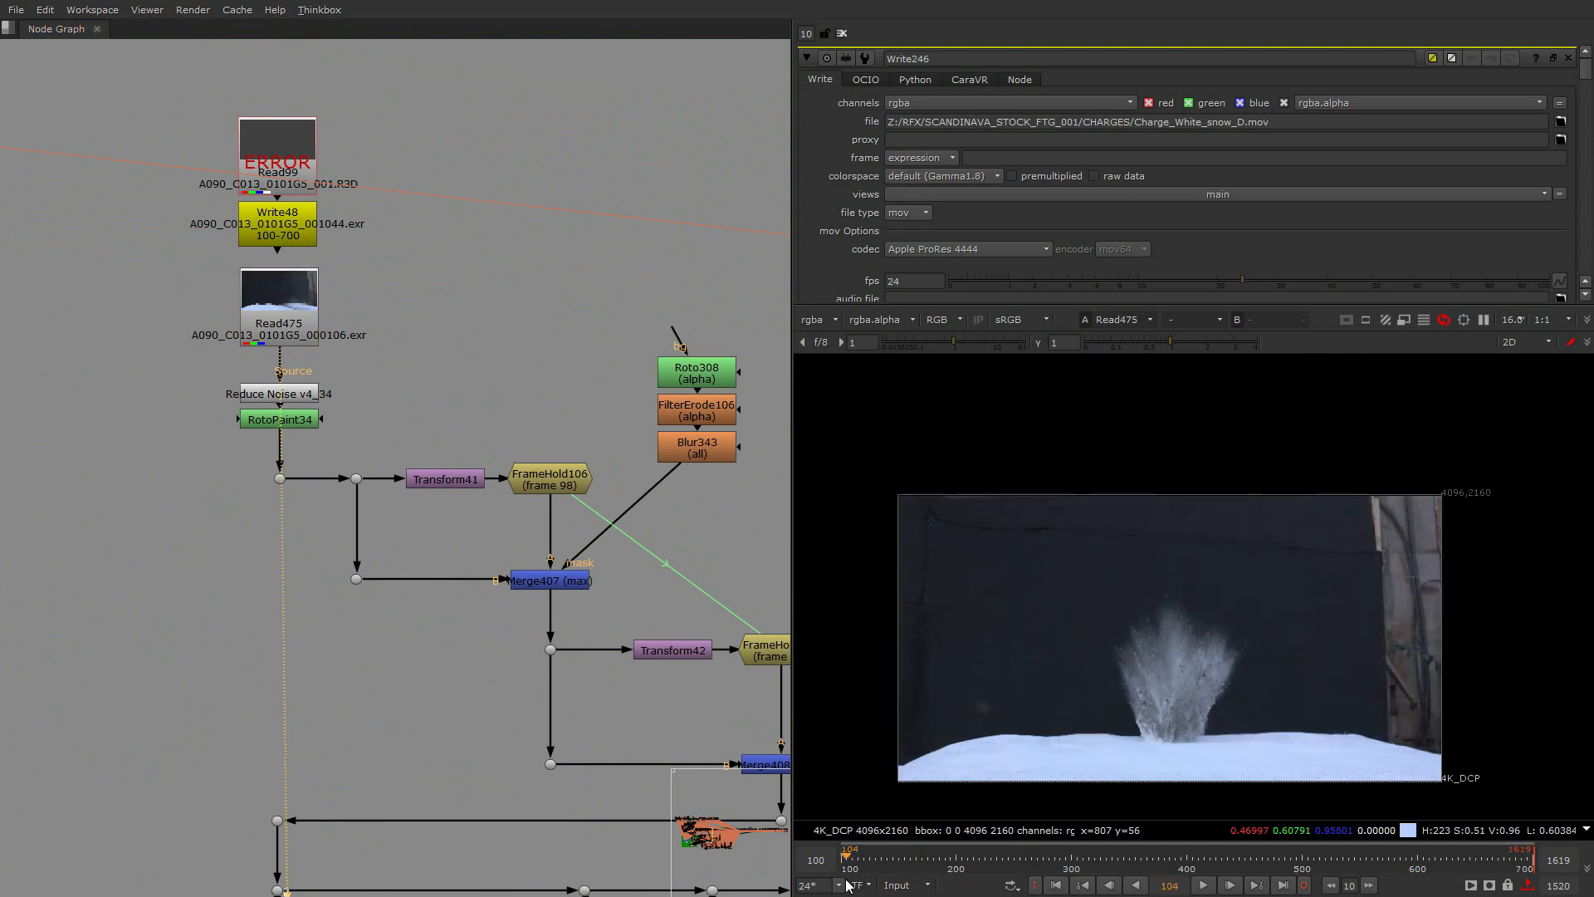
scroll(1158, 696, up, 6)
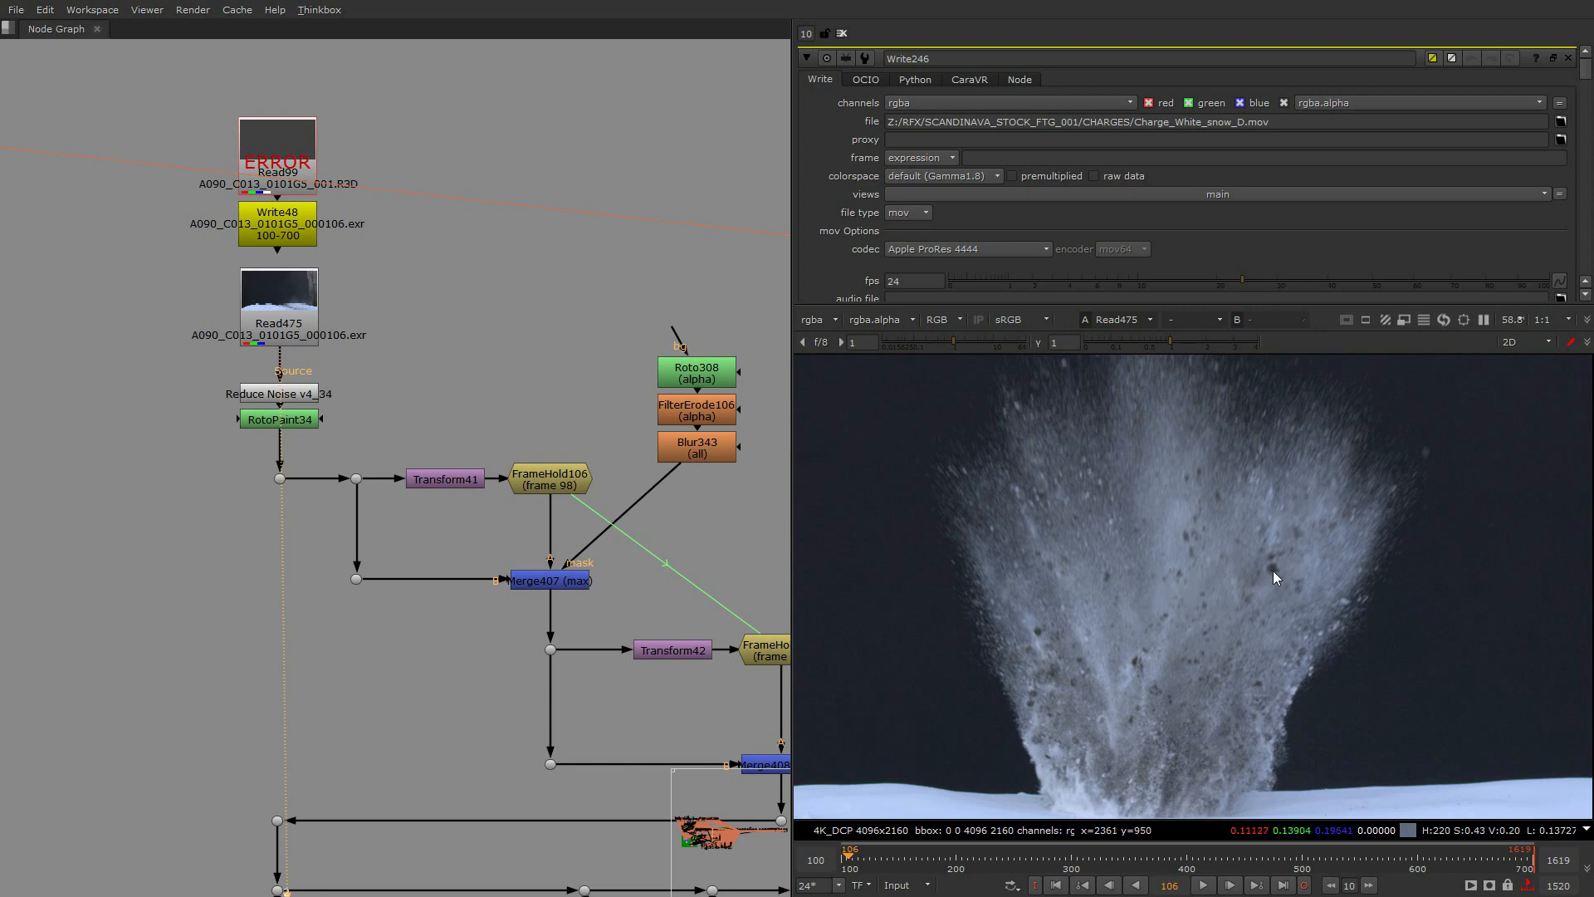
middle_drag(1486, 583, 1446, 582)
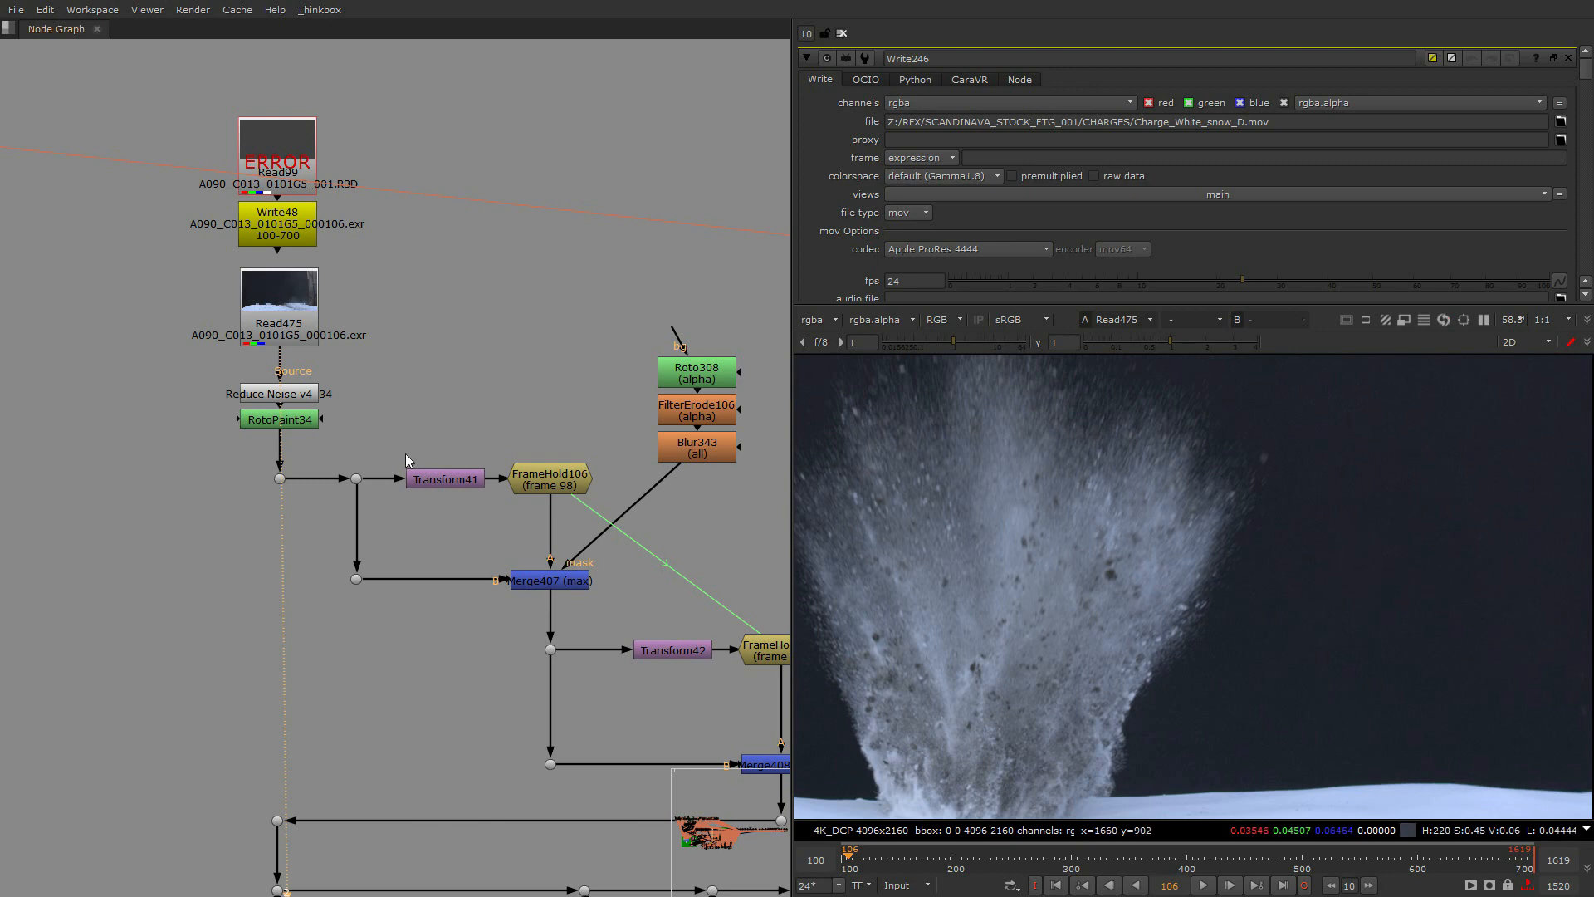
Examine the keying node tree below Read475 and compare it with the full snow burst plate
scroll(467, 610, down, 4)
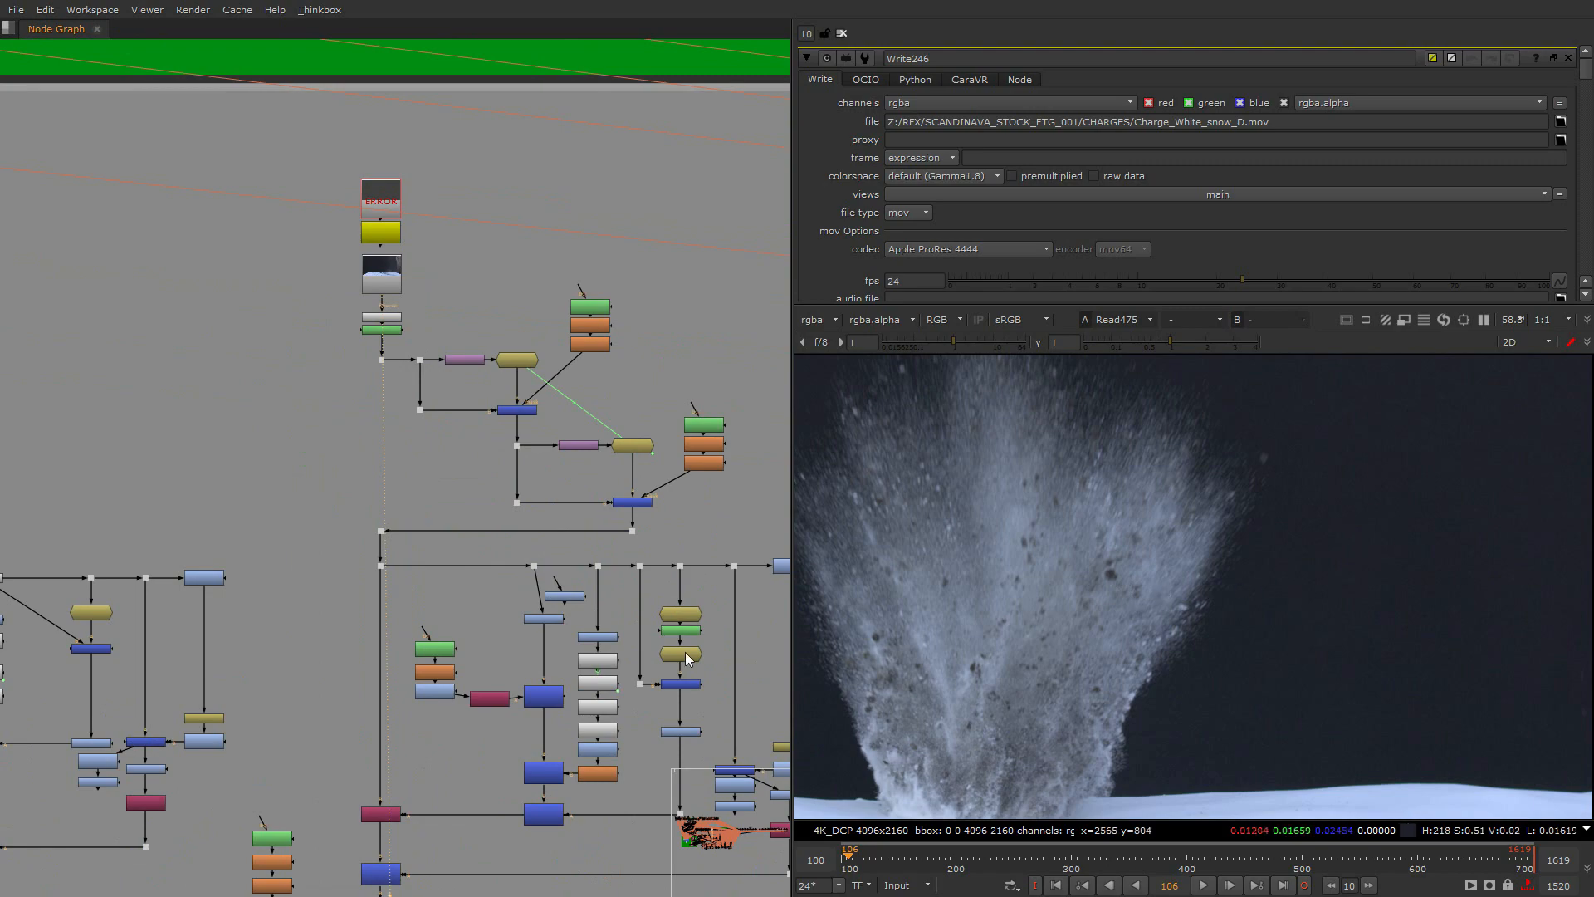
middle_drag(443, 495, 347, 292)
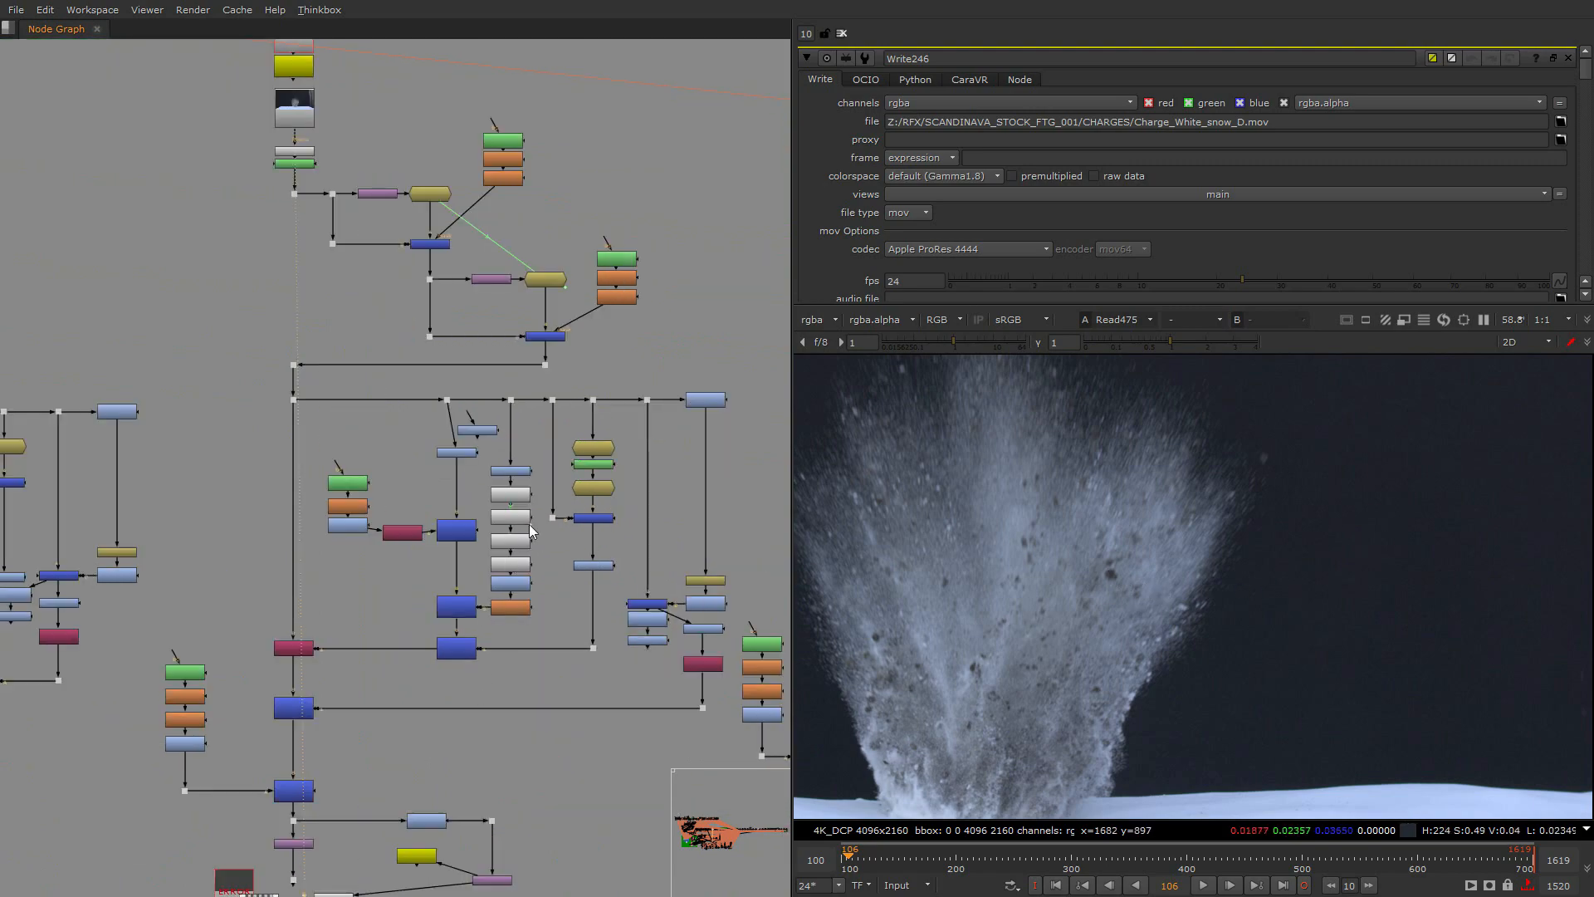
scroll(498, 398, up, 3)
scroll(532, 554, down, 3)
scroll(267, 595, up, 2)
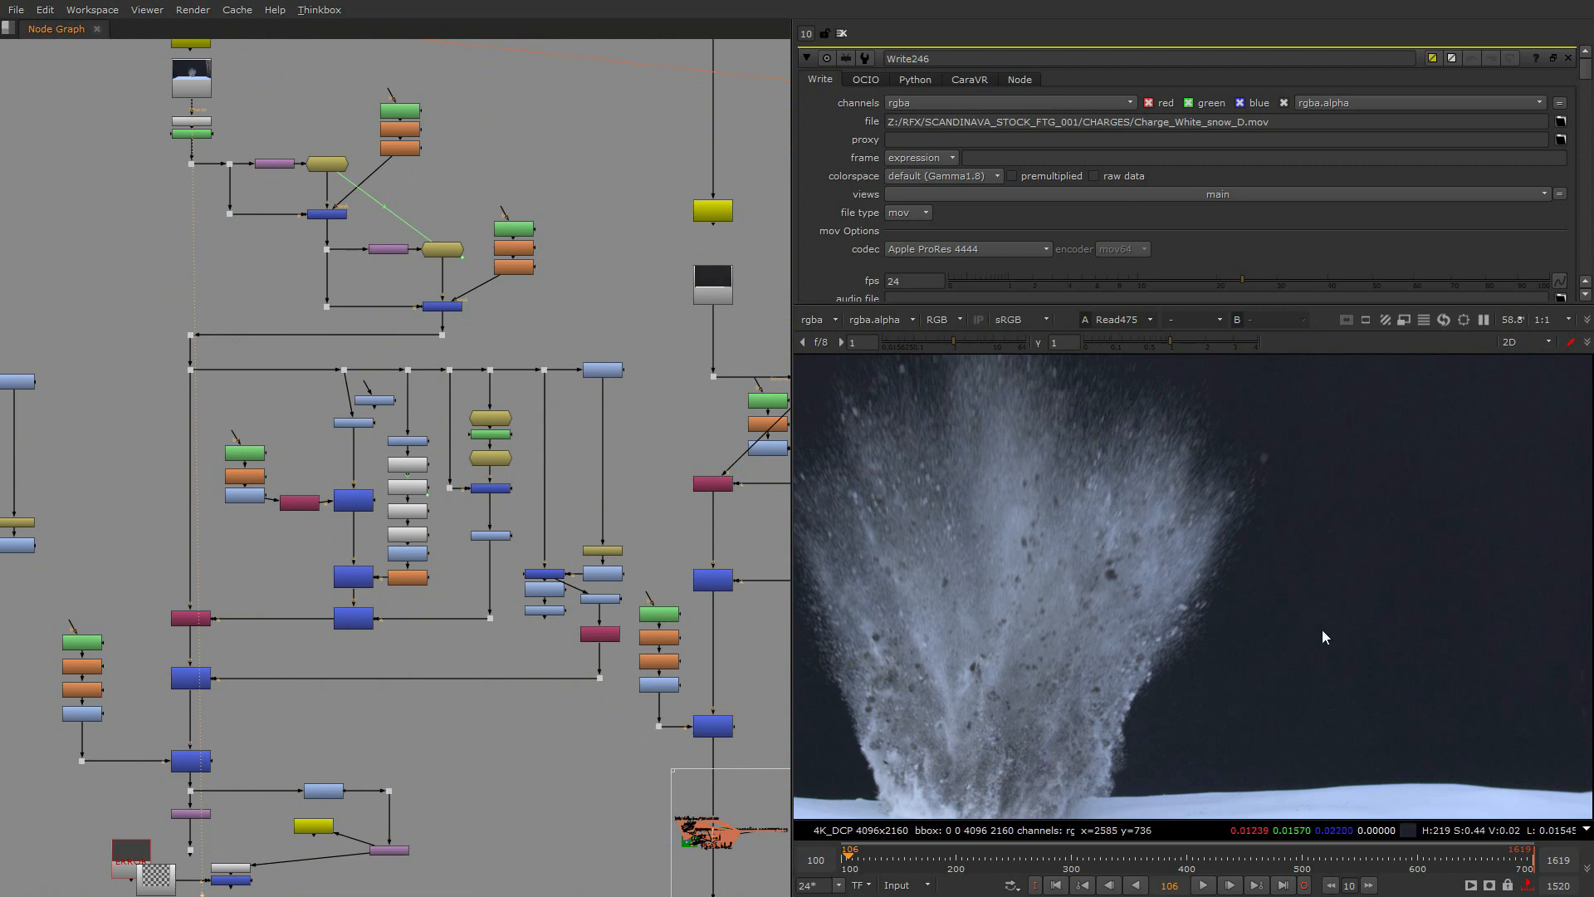
scroll(1345, 621, down, 5)
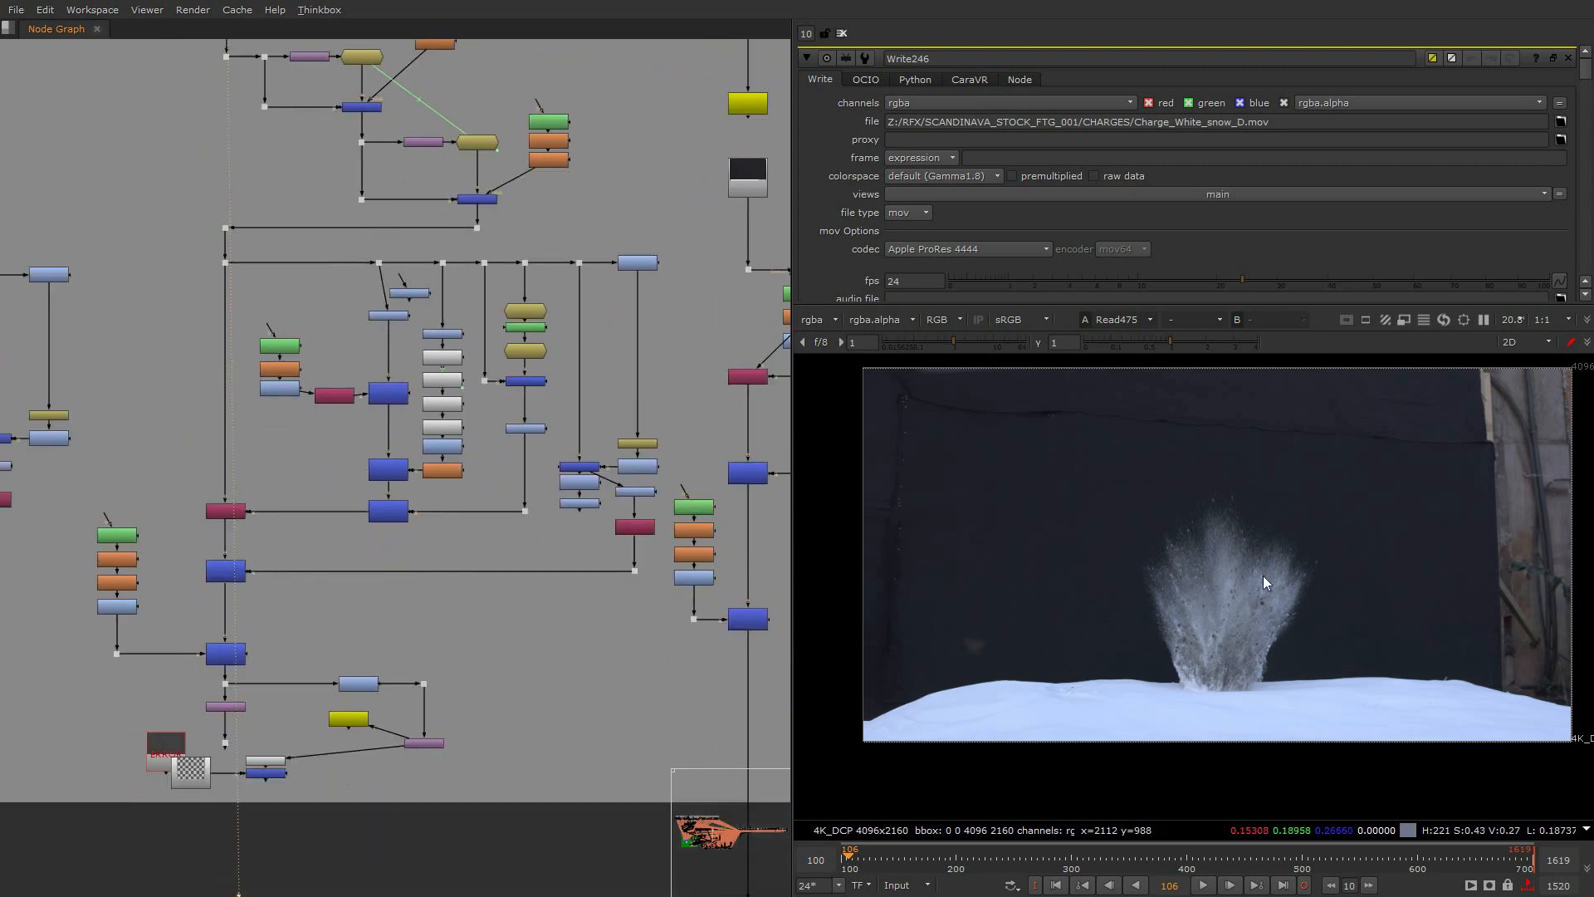
scroll(1243, 621, up, 1)
scroll(675, 421, up, 3)
middle_drag(674, 421, 615, 424)
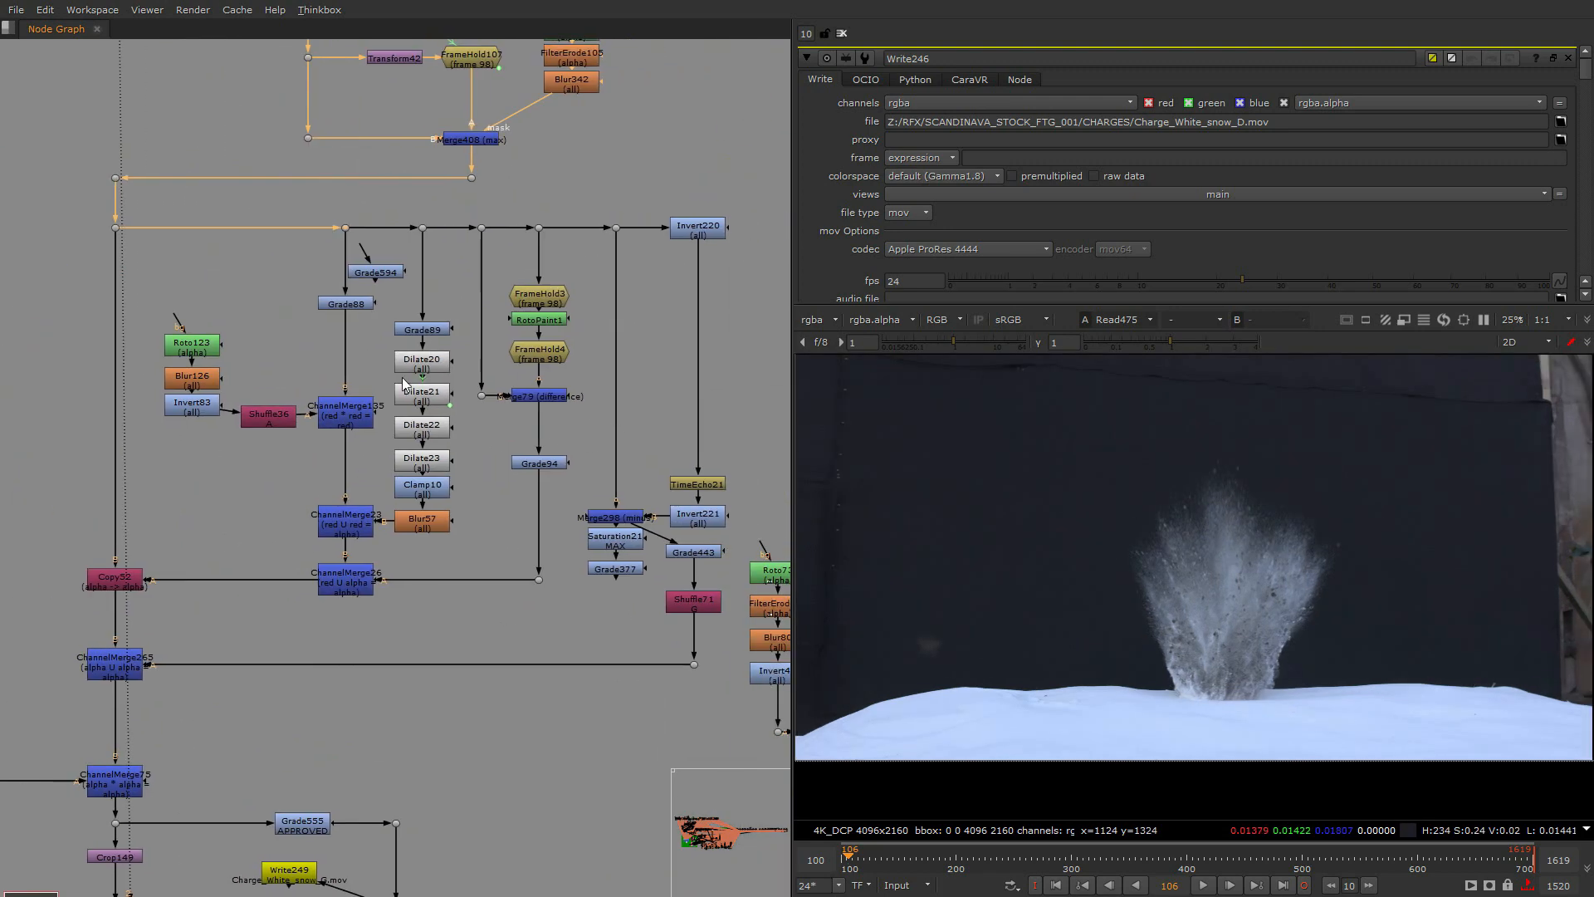
Browse the neighbouring keying setups across the node graph, including the CORE matte groups
scroll(647, 588, down, 10)
middle_drag(647, 588, 108, 560)
scroll(552, 548, up, 6)
middle_drag(636, 551, 79, 538)
scroll(353, 533, up, 4)
scroll(350, 532, down, 8)
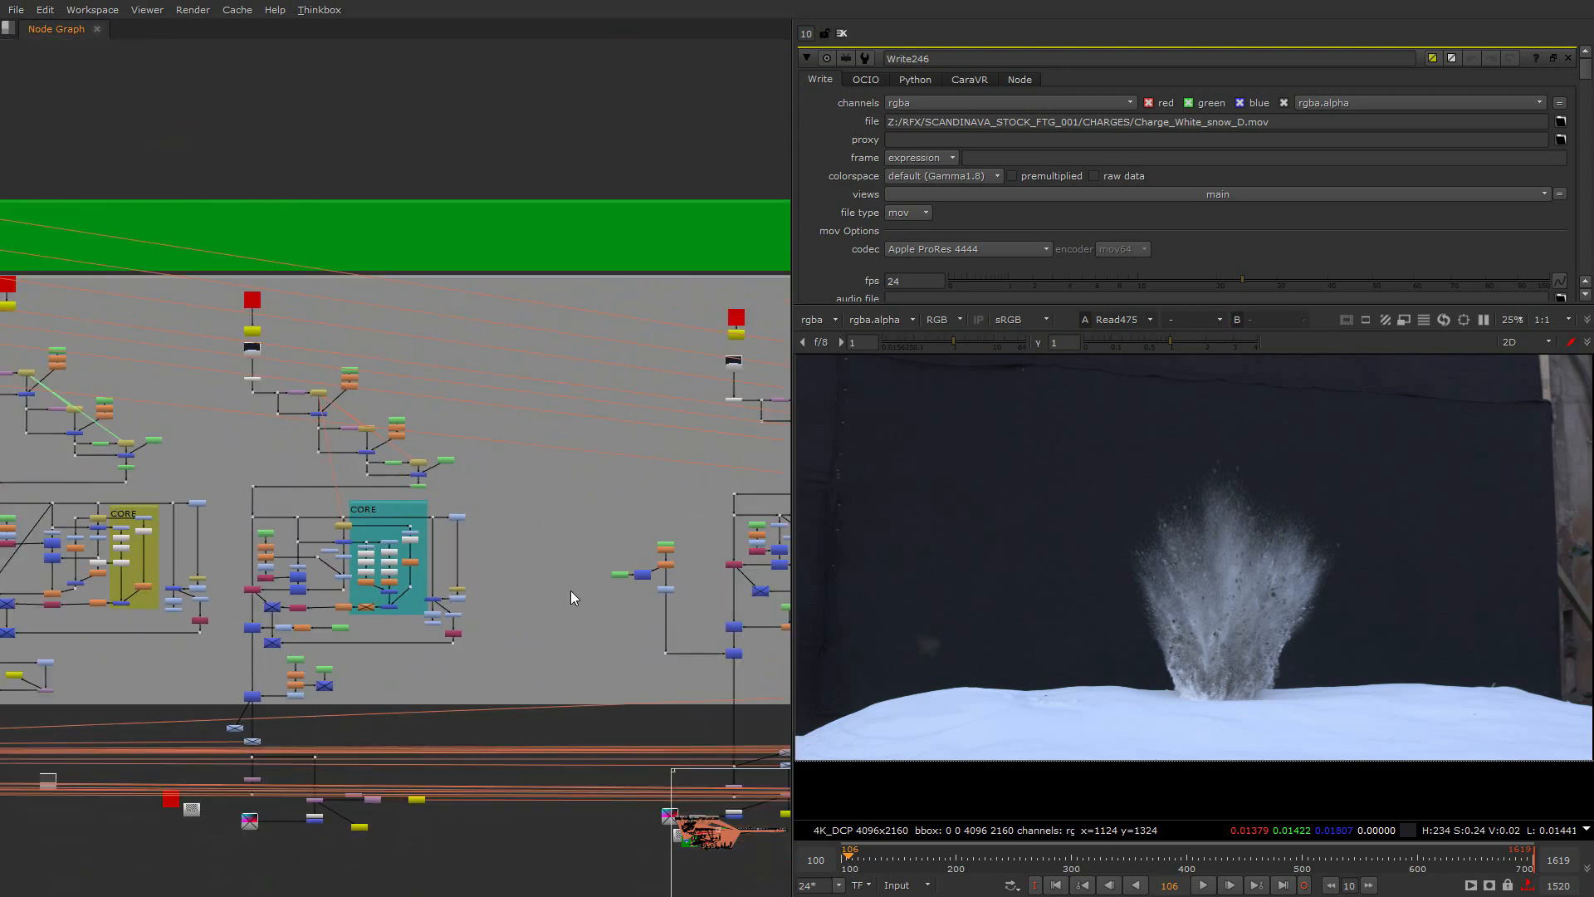
middle_drag(571, 592, 71, 624)
scroll(533, 575, up, 3)
middle_drag(533, 574, 108, 541)
scroll(497, 534, down, 3)
middle_drag(698, 538, 308, 526)
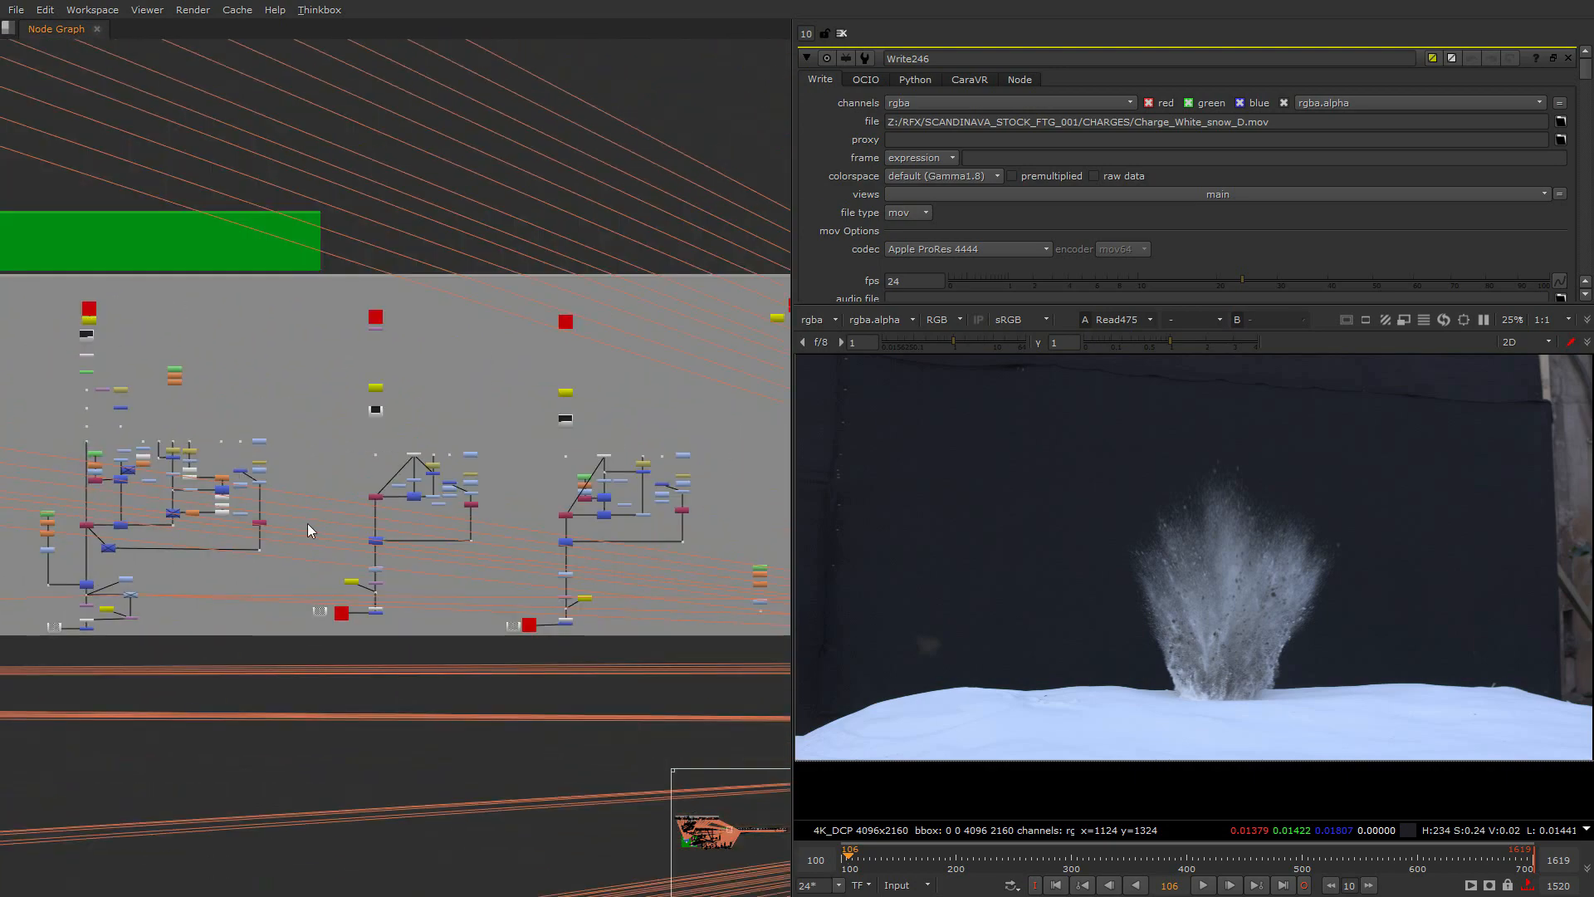
middle_drag(635, 528, 173, 492)
scroll(678, 518, up, 4)
middle_drag(637, 480, 96, 468)
scroll(386, 484, down, 4)
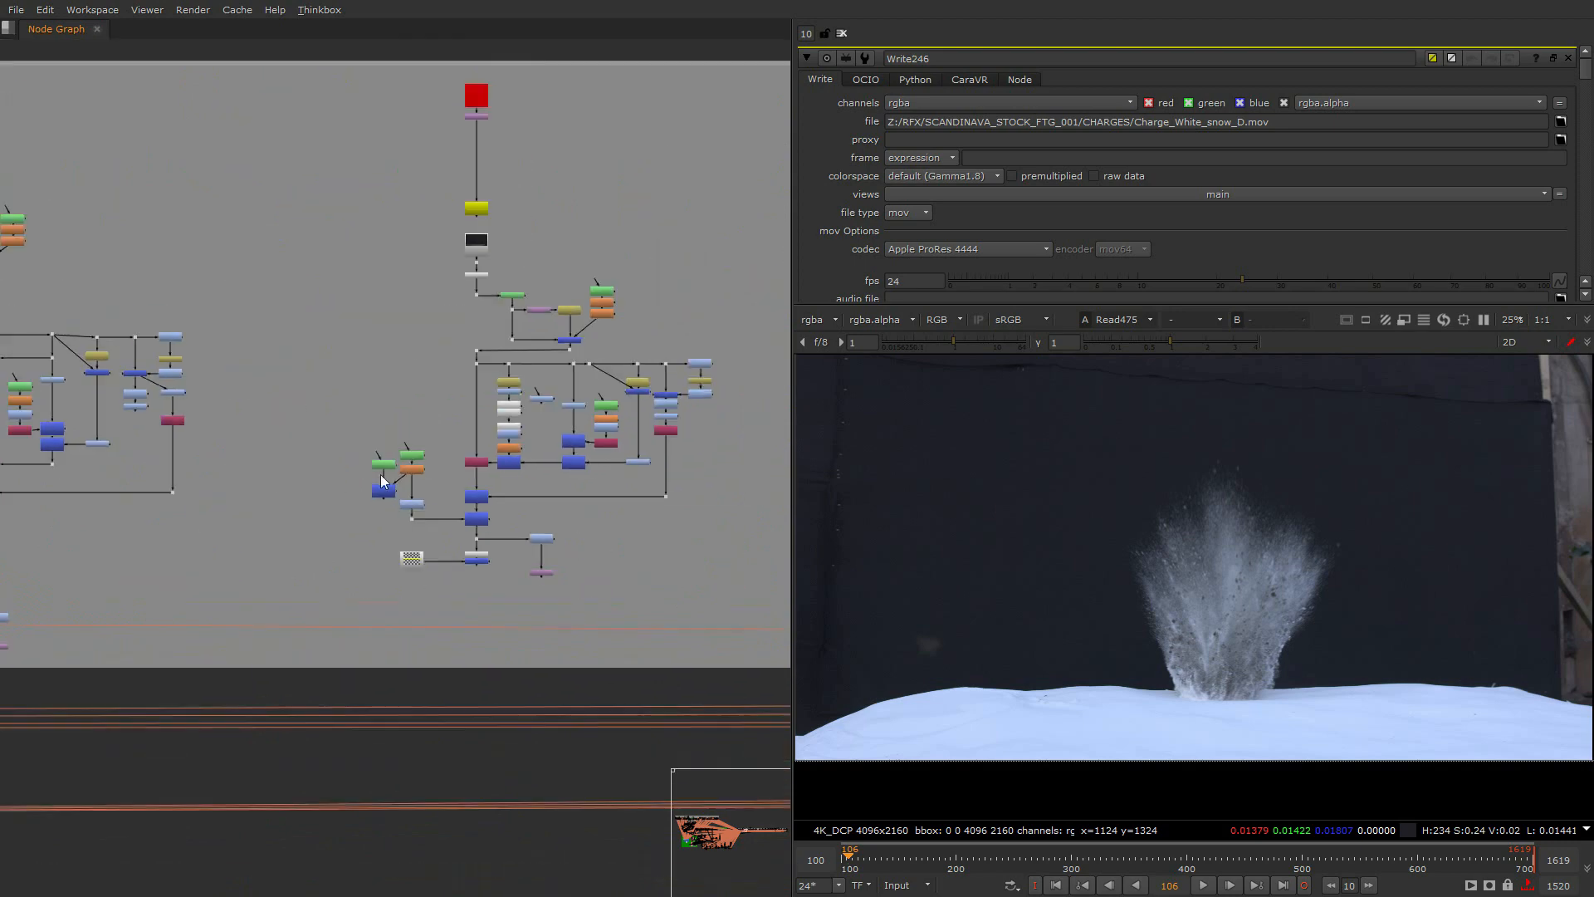
Find the green-screen plate's keying tree and display its Read470 node in the viewer
middle_drag(731, 502, 594, 497)
scroll(593, 496, up, 4)
middle_drag(782, 467, 425, 370)
scroll(424, 370, down, 3)
click(400, 329)
key(1)
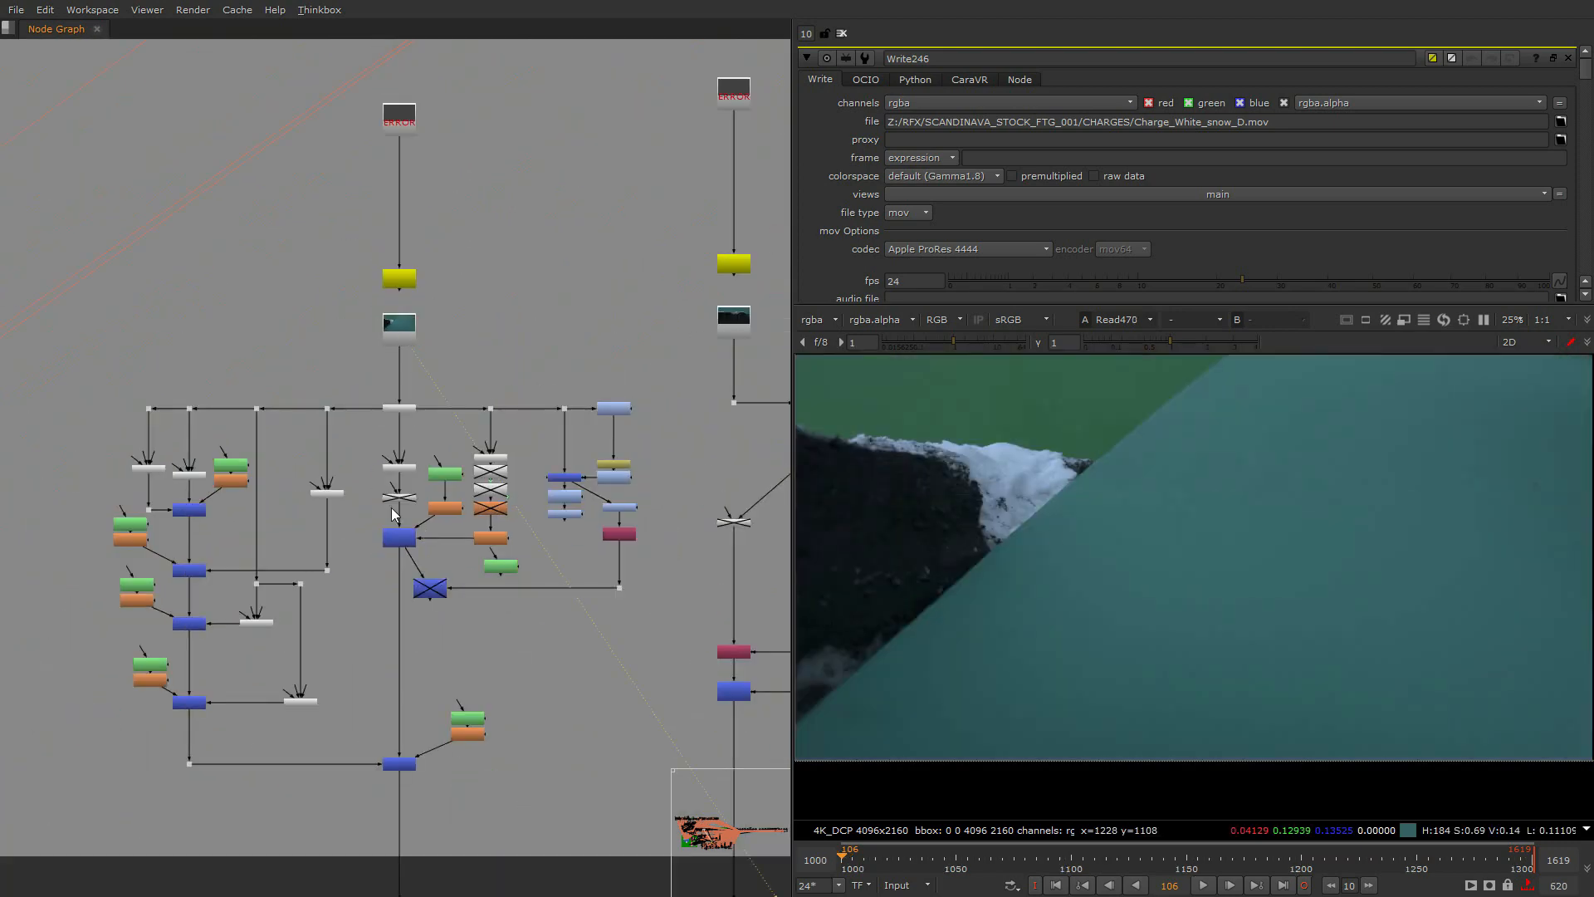
Display Keymix56 at the end of the Read470 keying tree and view the whole frame
middle_drag(349, 675, 413, 537)
click(463, 625)
key(1)
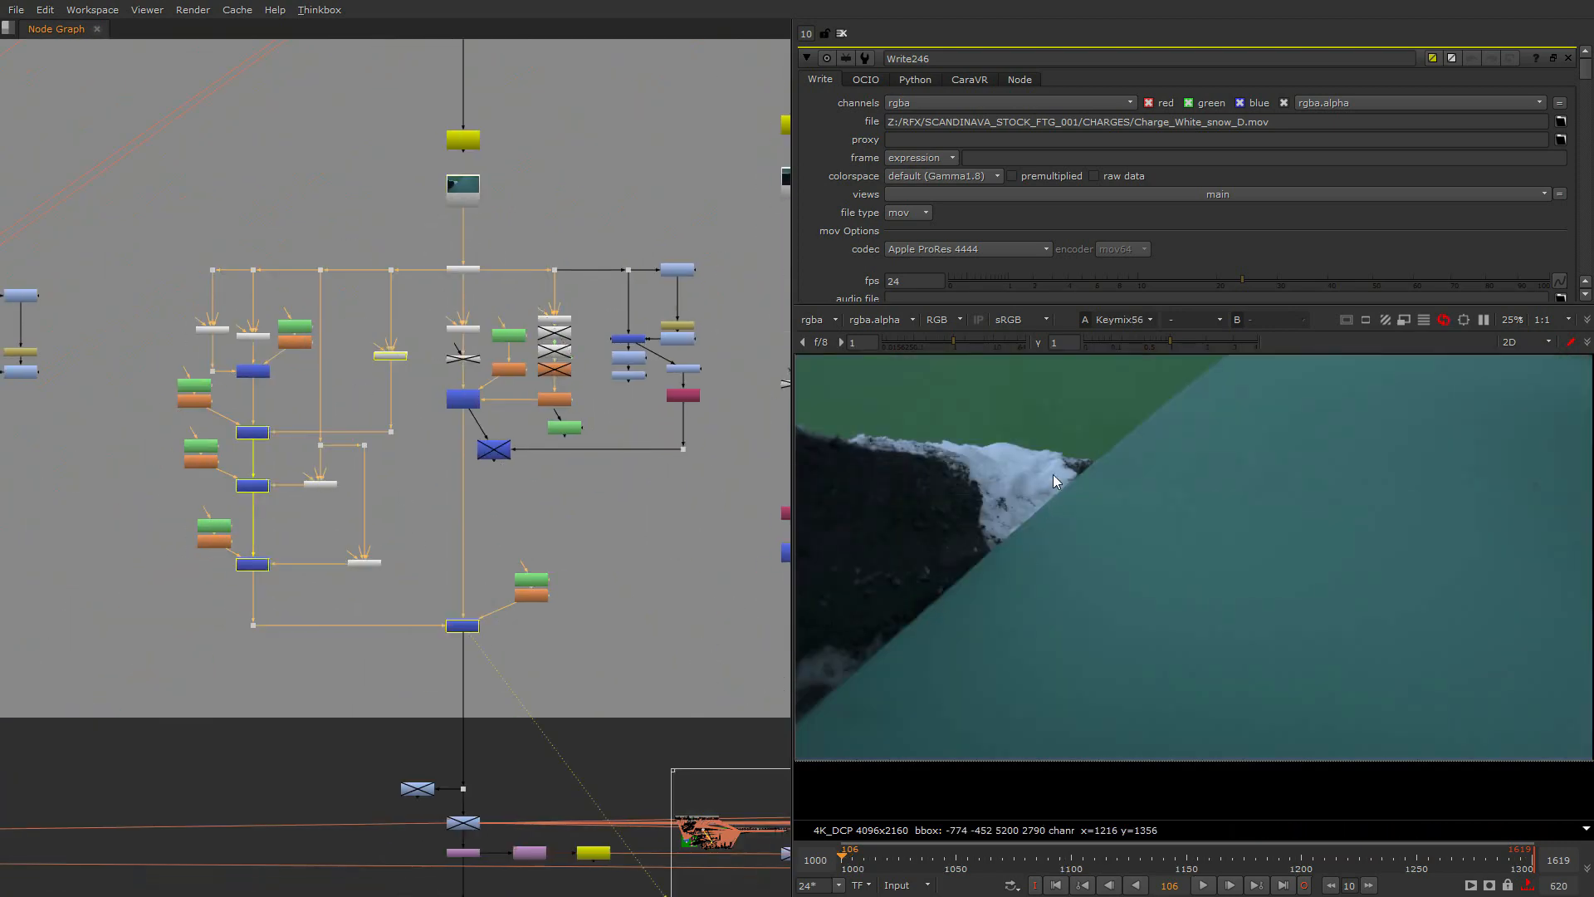
scroll(1087, 526, down, 1)
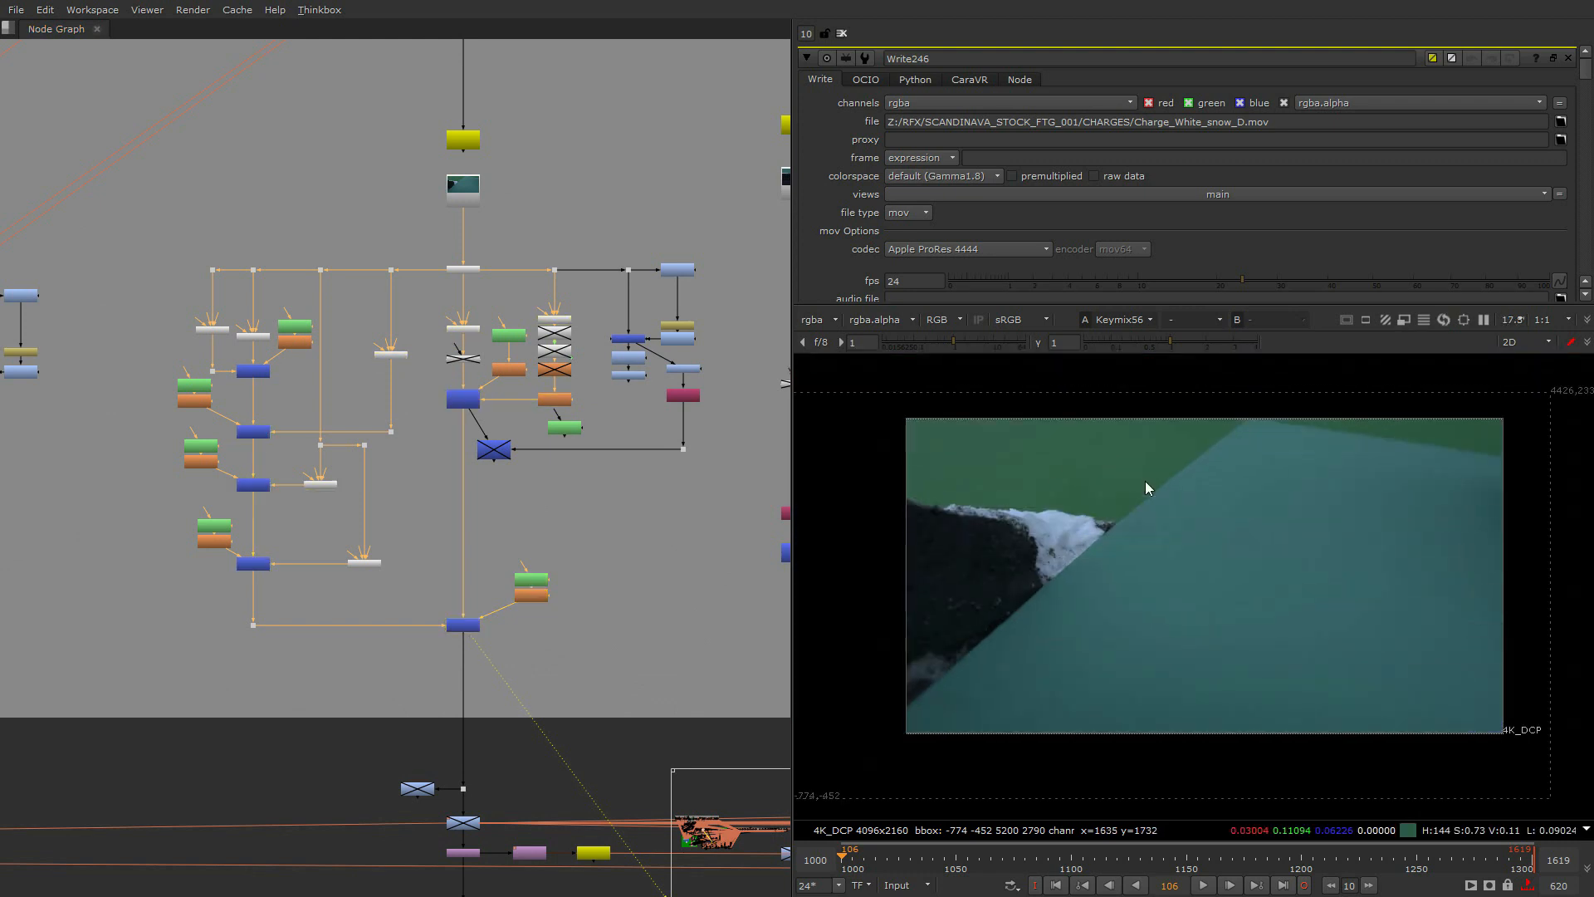
Compare Keymix56's alpha with the original Read470 plate in colour at frame 1155
click(1117, 848)
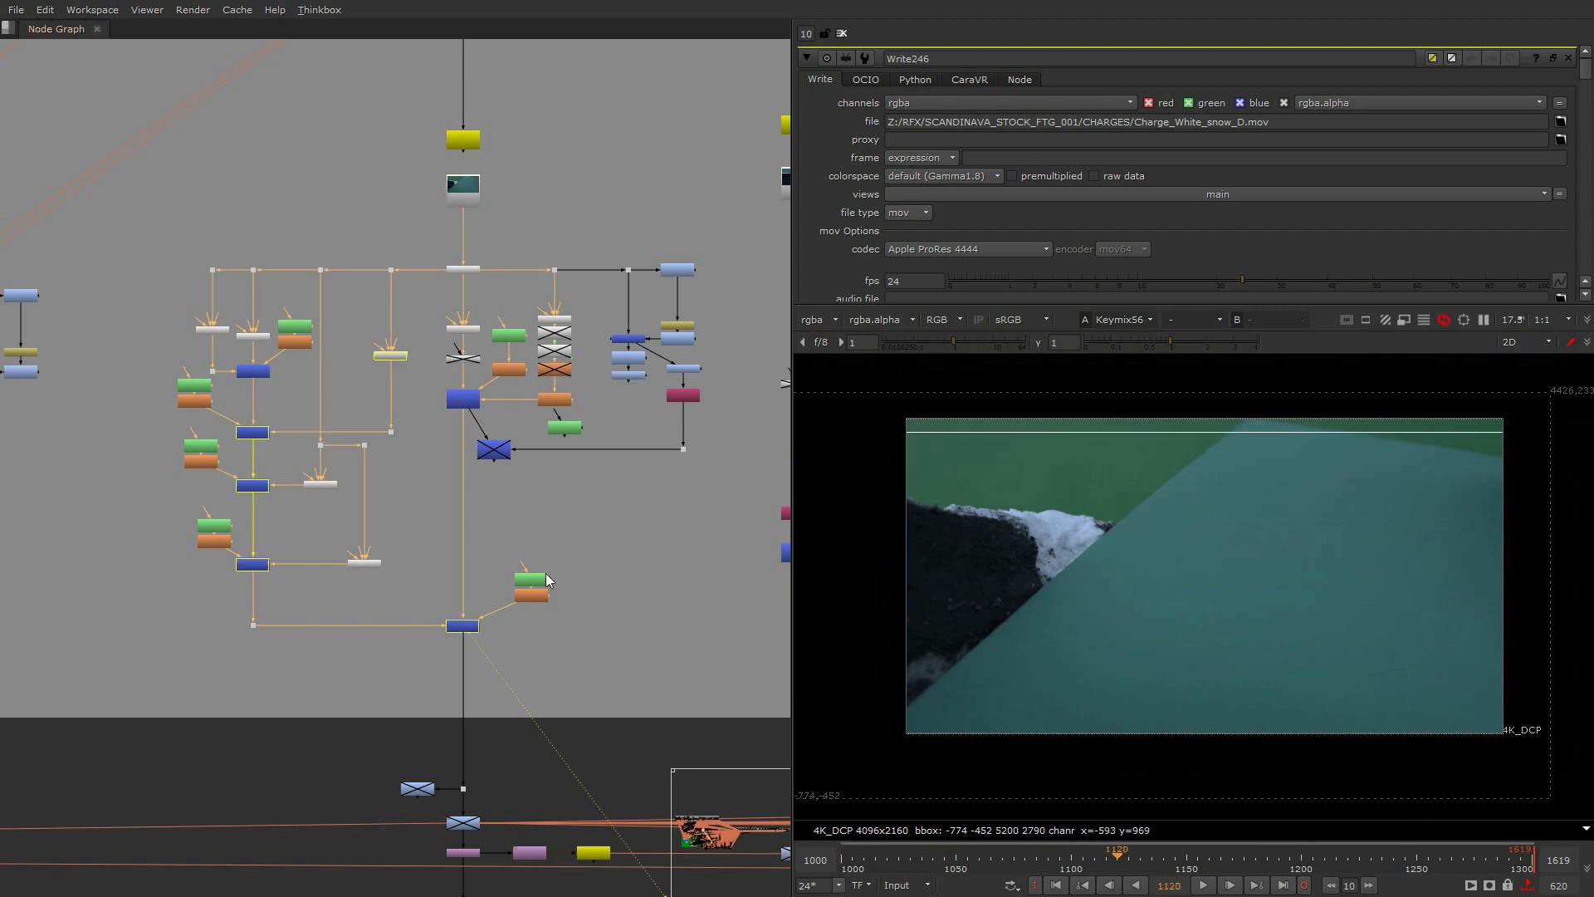
scroll(545, 572, up, 3)
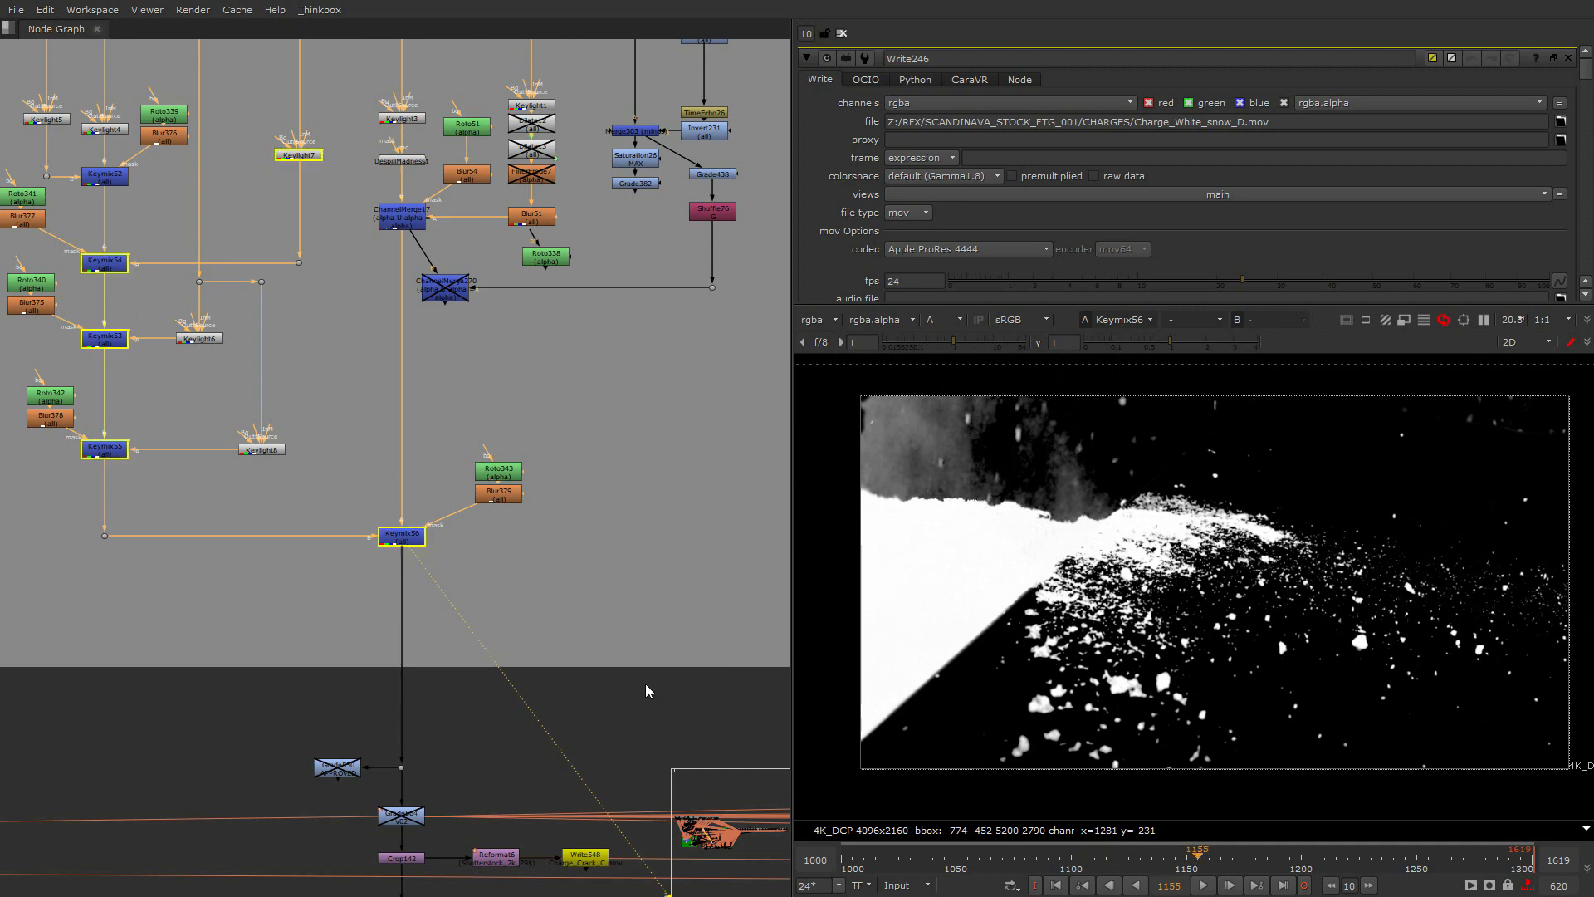
scroll(250, 506, down, 3)
scroll(251, 314, up, 2)
click(357, 299)
key(1)
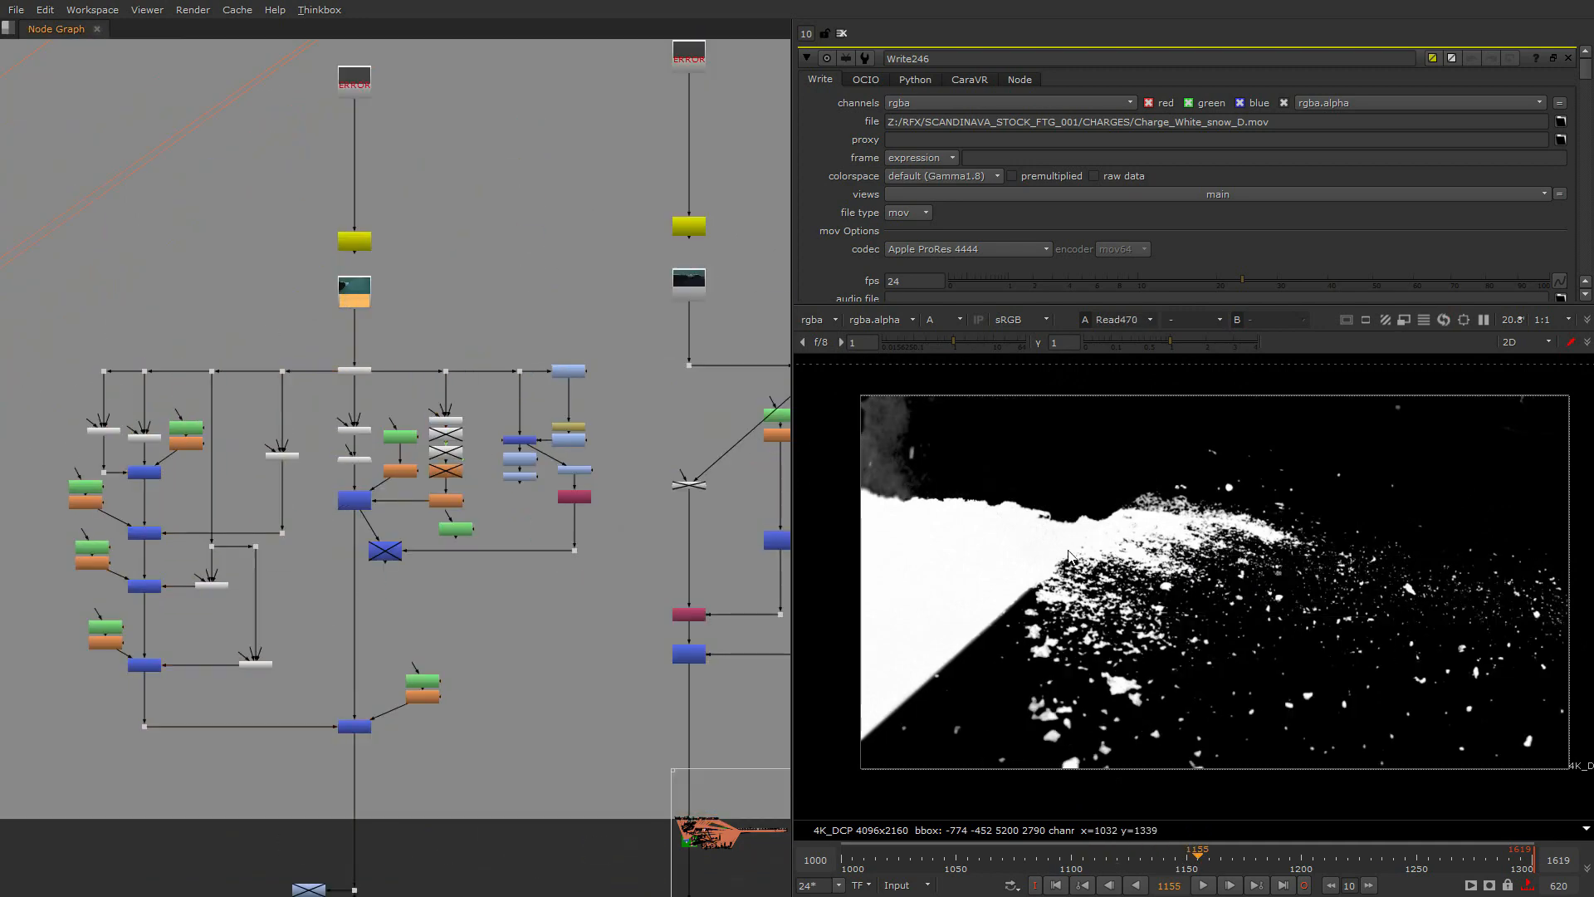
key(a)
Find the keying tree below Read472, display Read472 in the viewer and scrub through its plate
scroll(432, 556, down, 2)
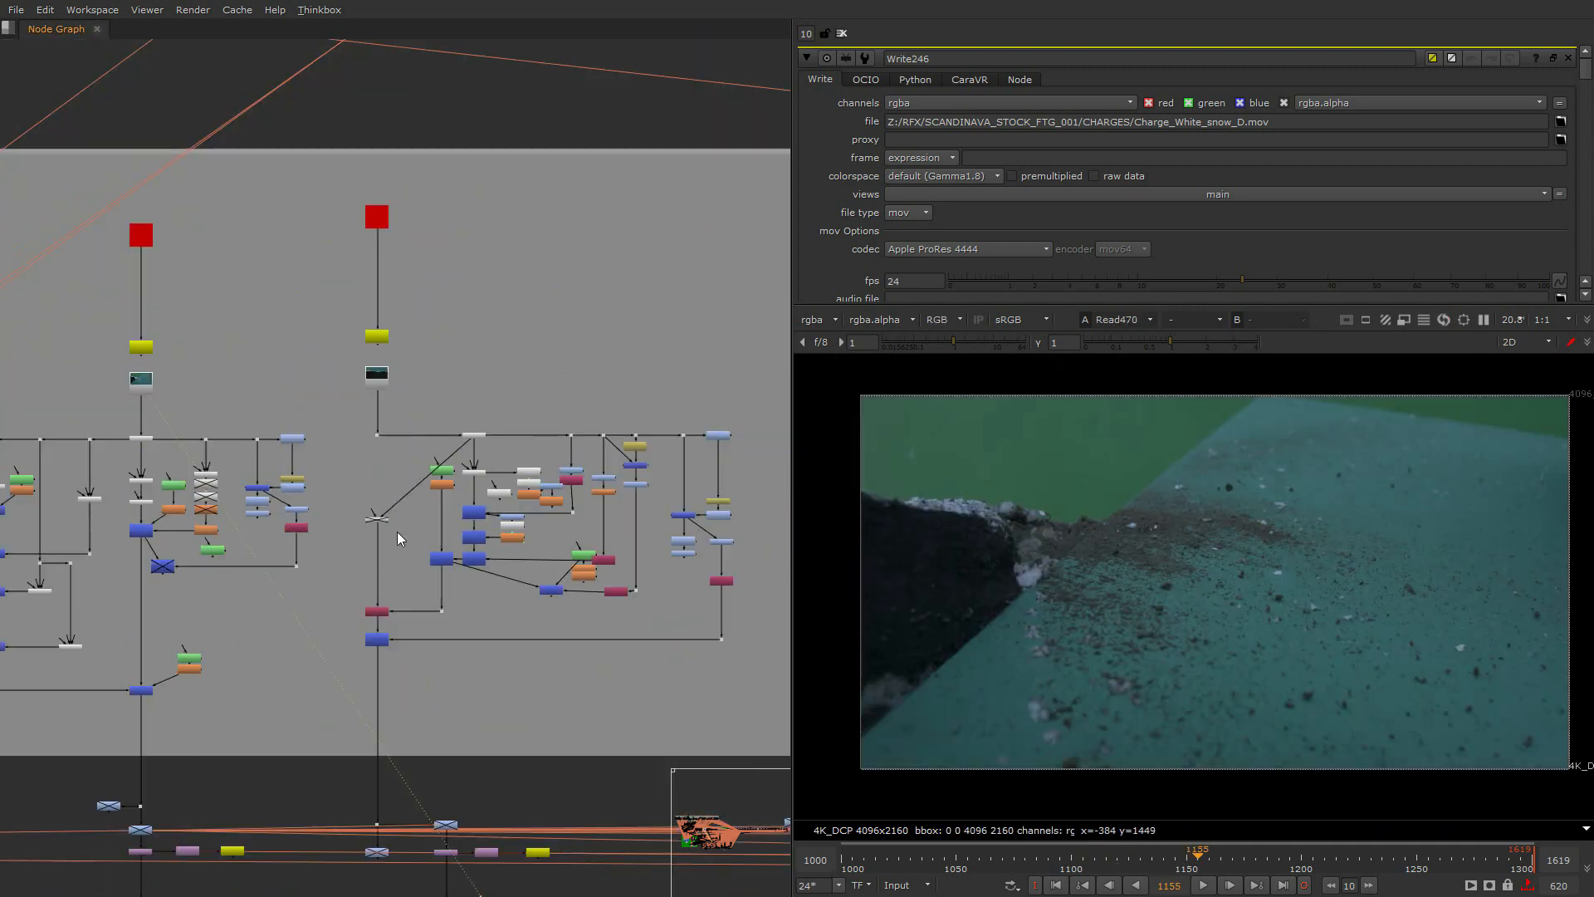
scroll(397, 532, down, 2)
scroll(424, 419, up, 4)
scroll(392, 475, down, 3)
middle_drag(745, 479, 418, 487)
scroll(418, 487, up, 4)
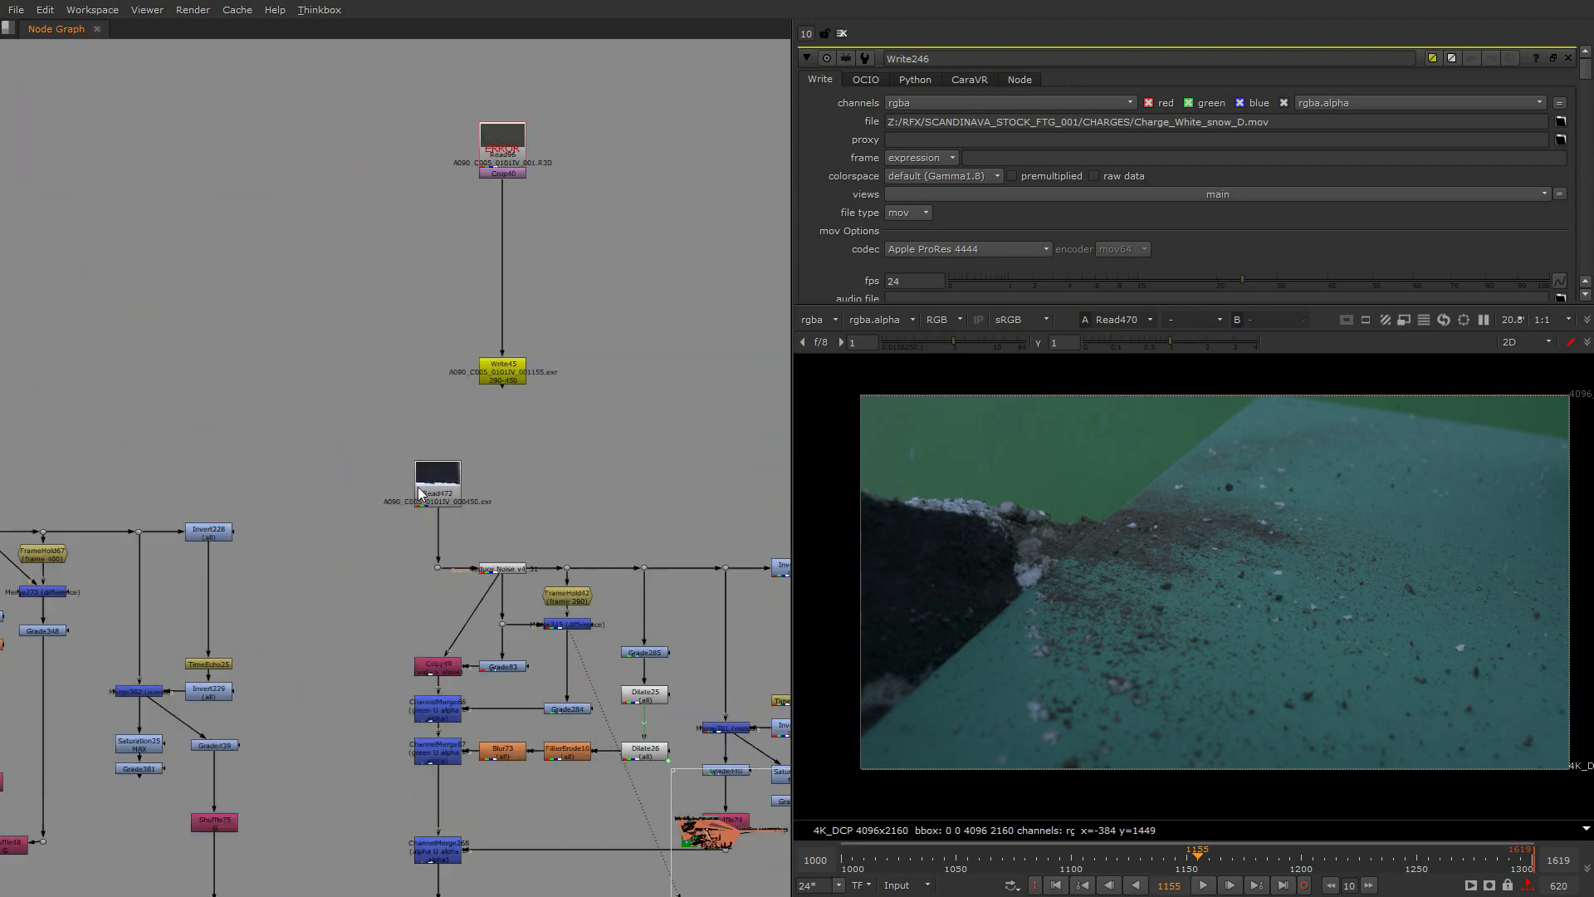
scroll(420, 492, up, 2)
click(440, 490)
key(1)
drag(1121, 868, 1067, 869)
Examine the Read554 burning torch plate and the keying and precomp trees in the orange backdrop
scroll(1212, 656, up, 2)
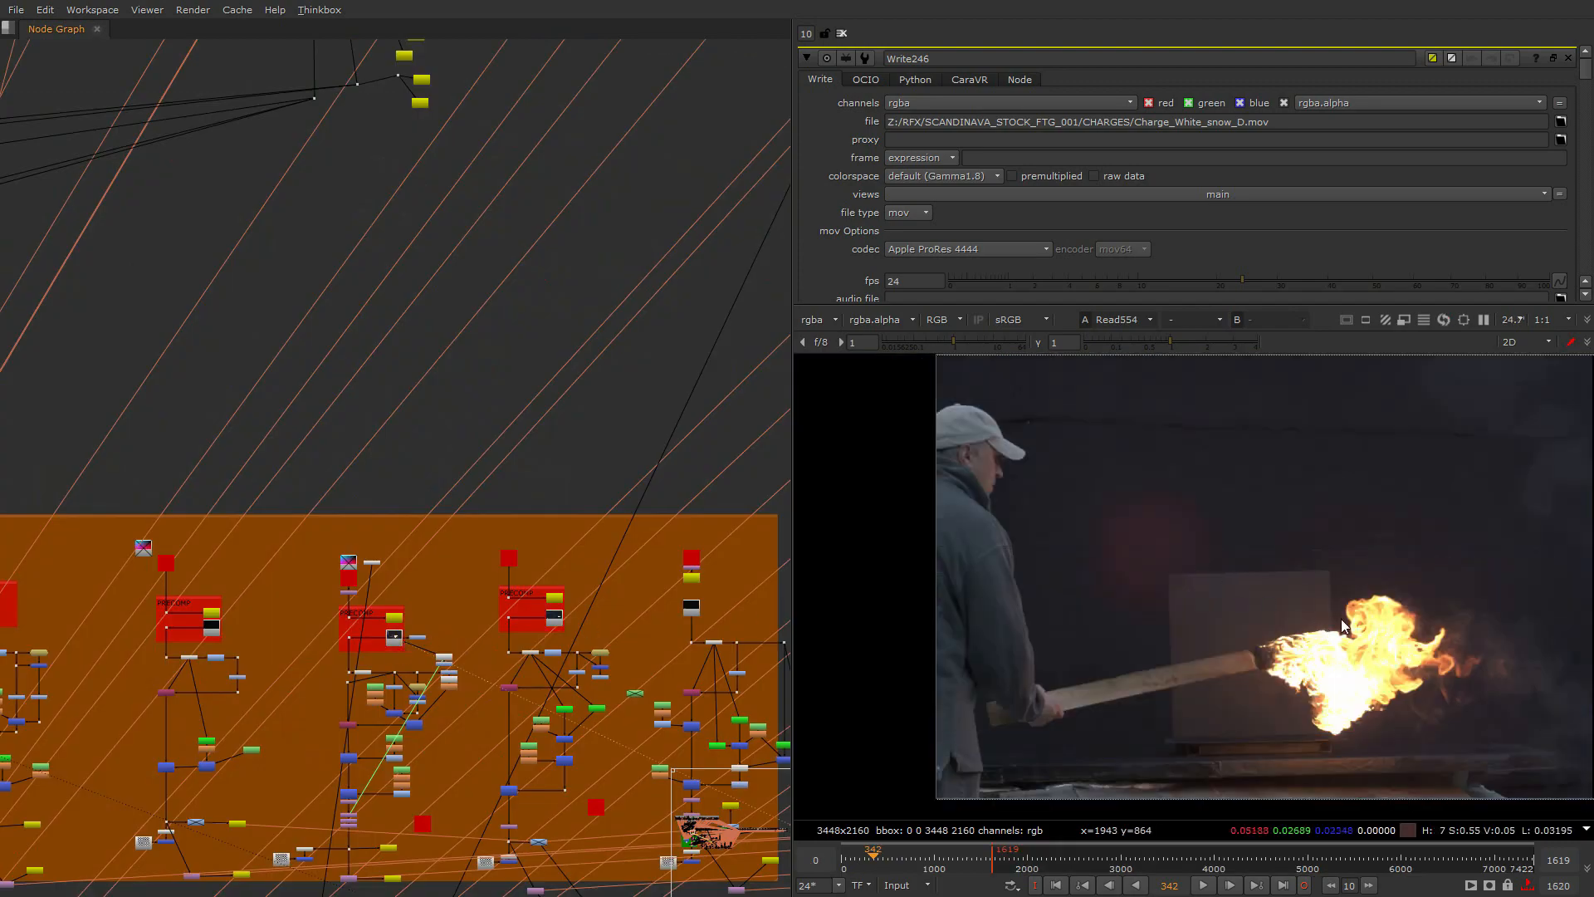
middle_drag(1370, 693, 1267, 638)
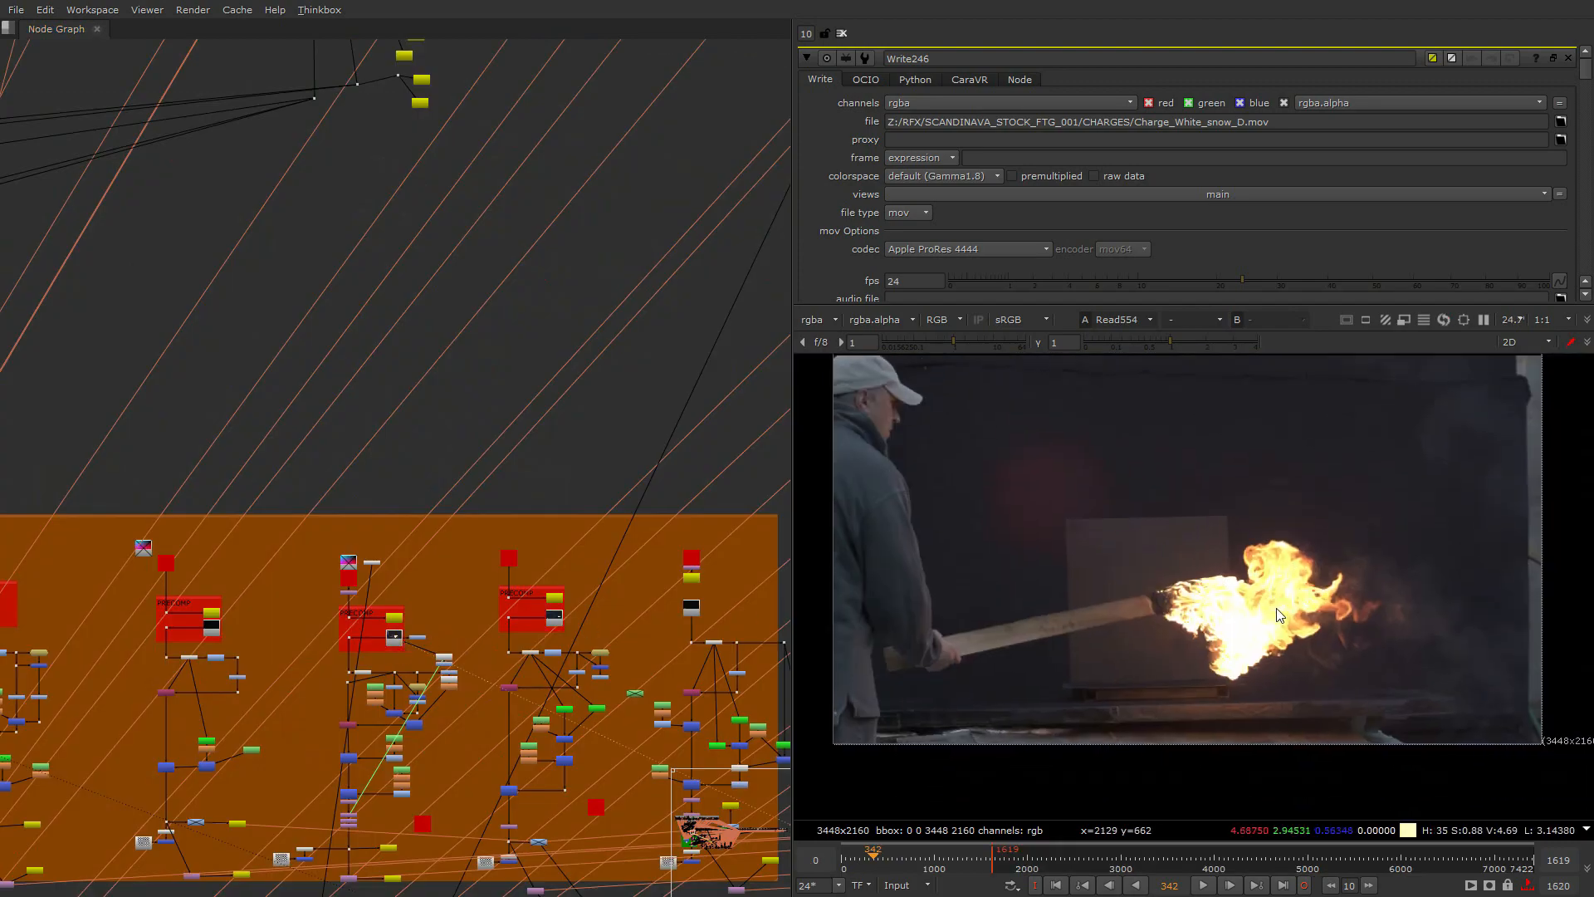
middle_drag(558, 752, 563, 323)
scroll(414, 443, up, 3)
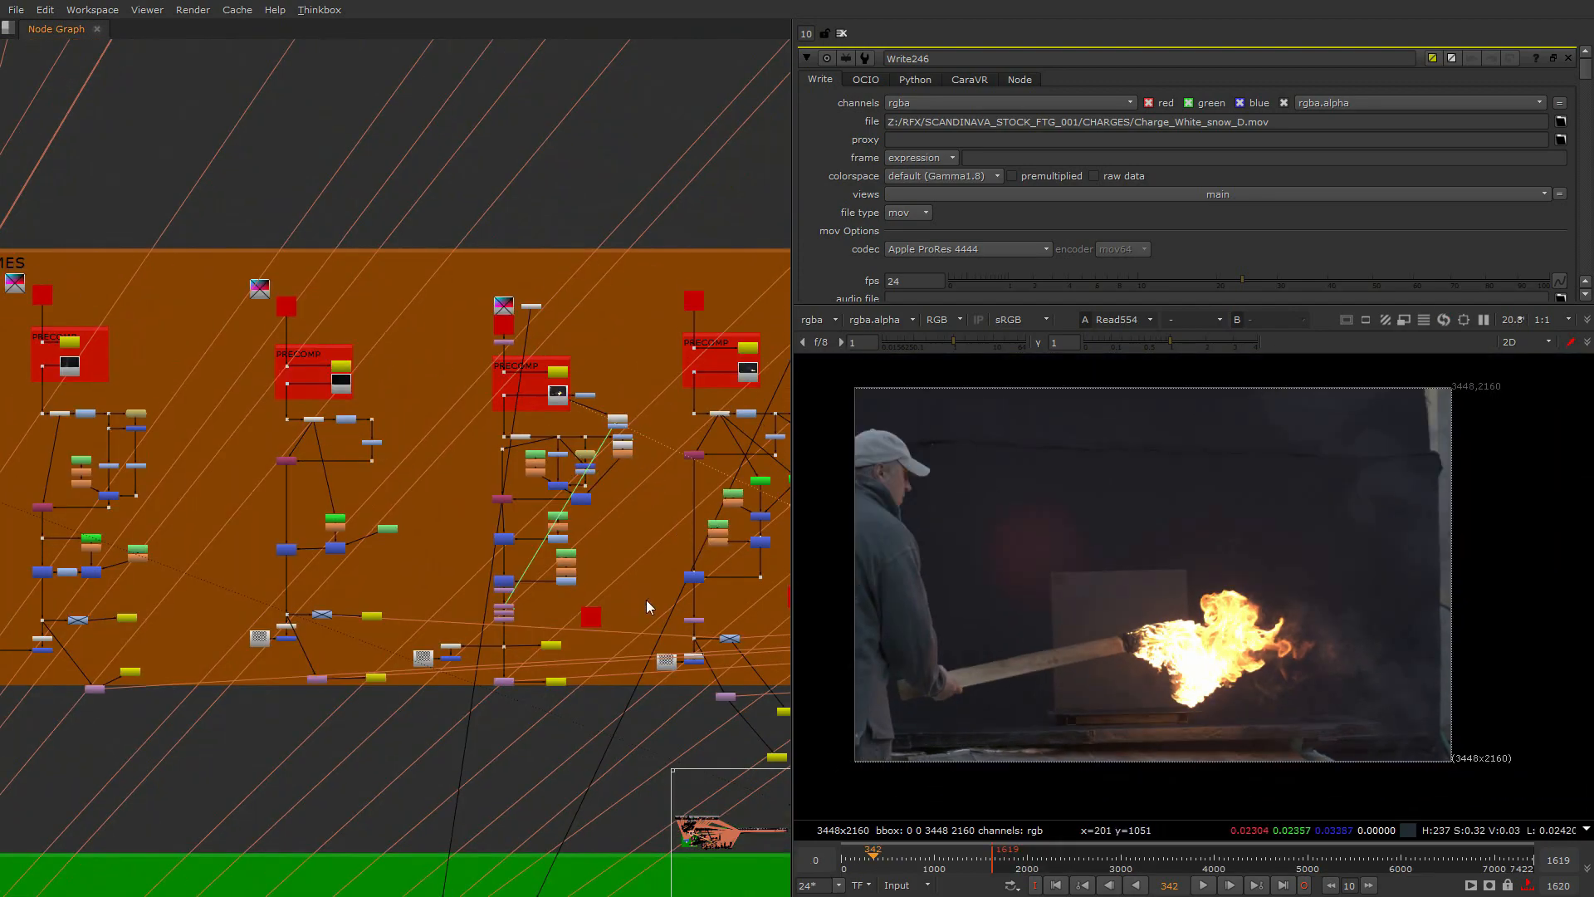
Survey the rows of keying trees around the ALPHA_SOFTENED backdrop, briefly selecting several neighbouring setups
scroll(330, 586, down, 5)
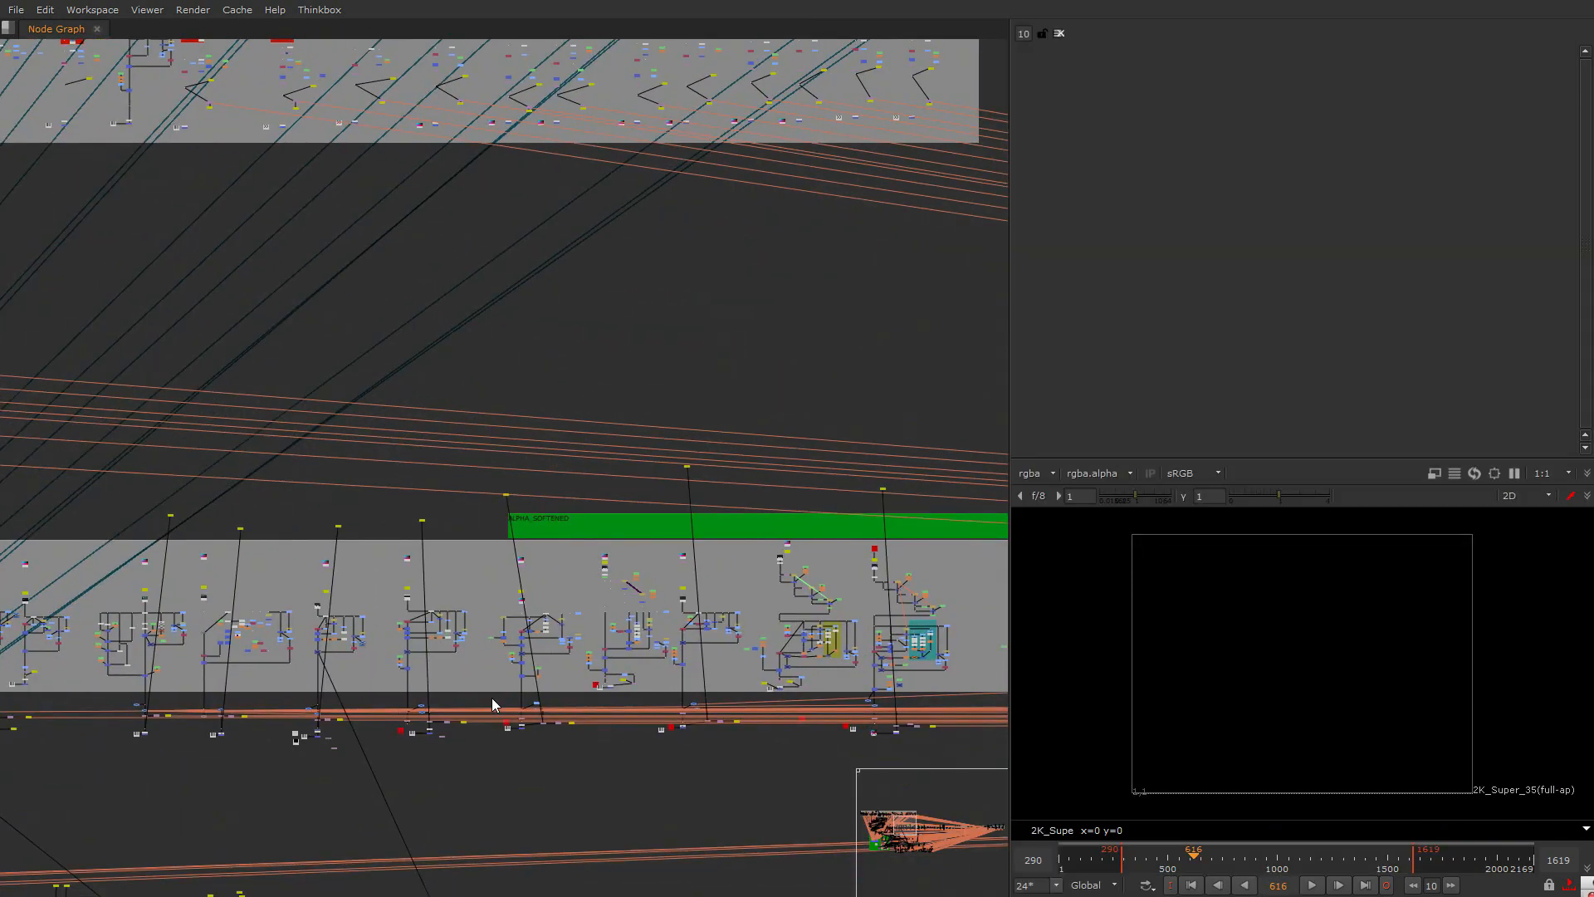
middle_drag(492, 697, 568, 705)
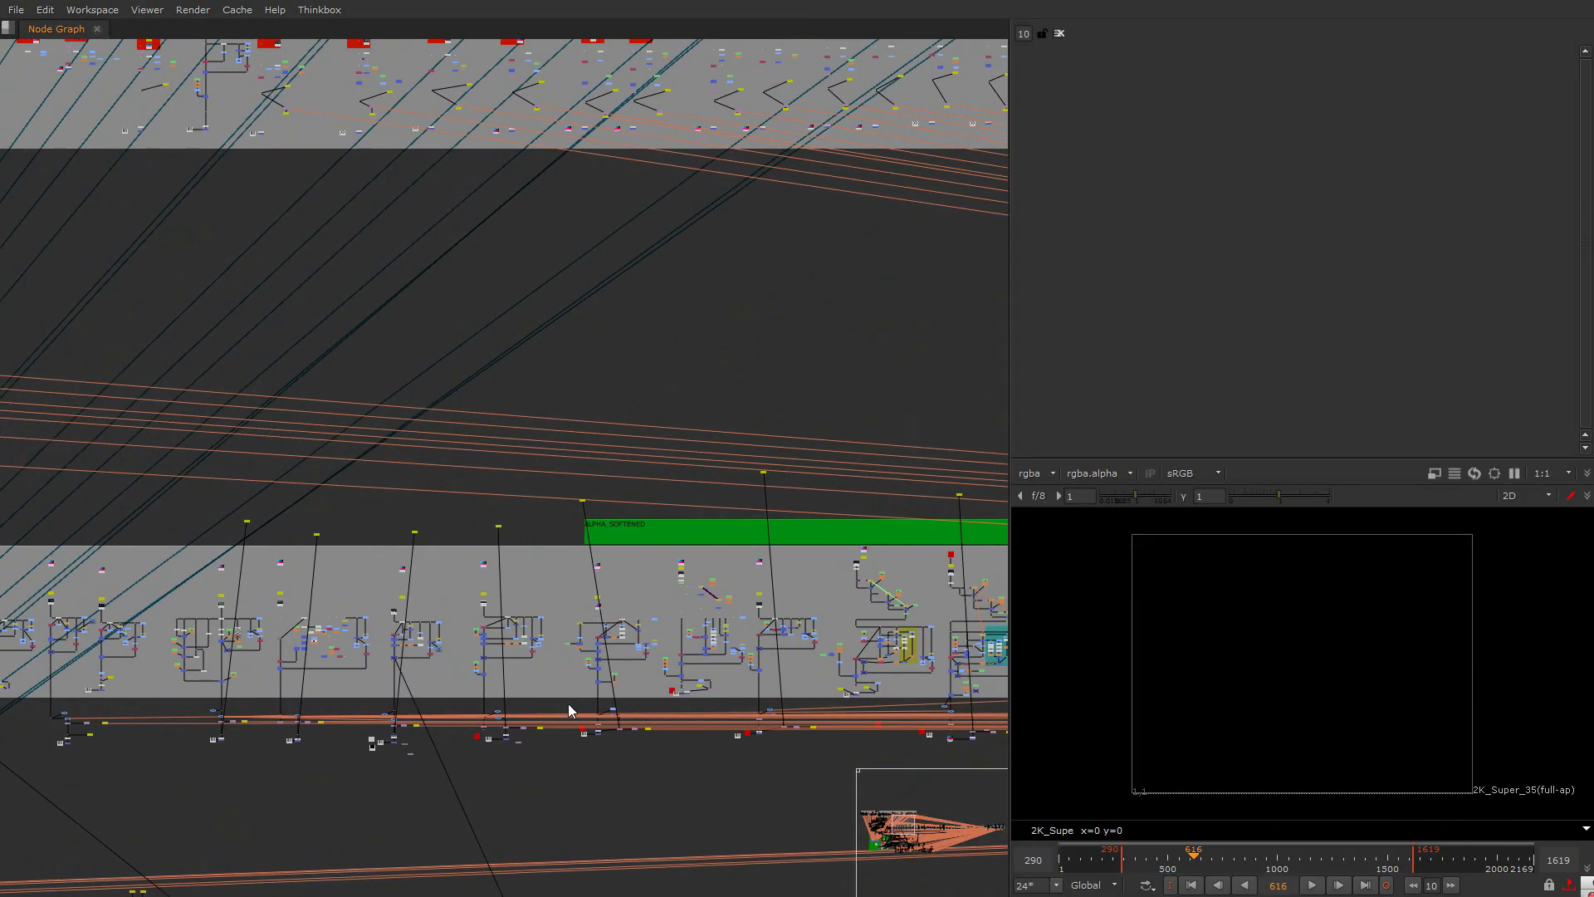
scroll(251, 563, up, 9)
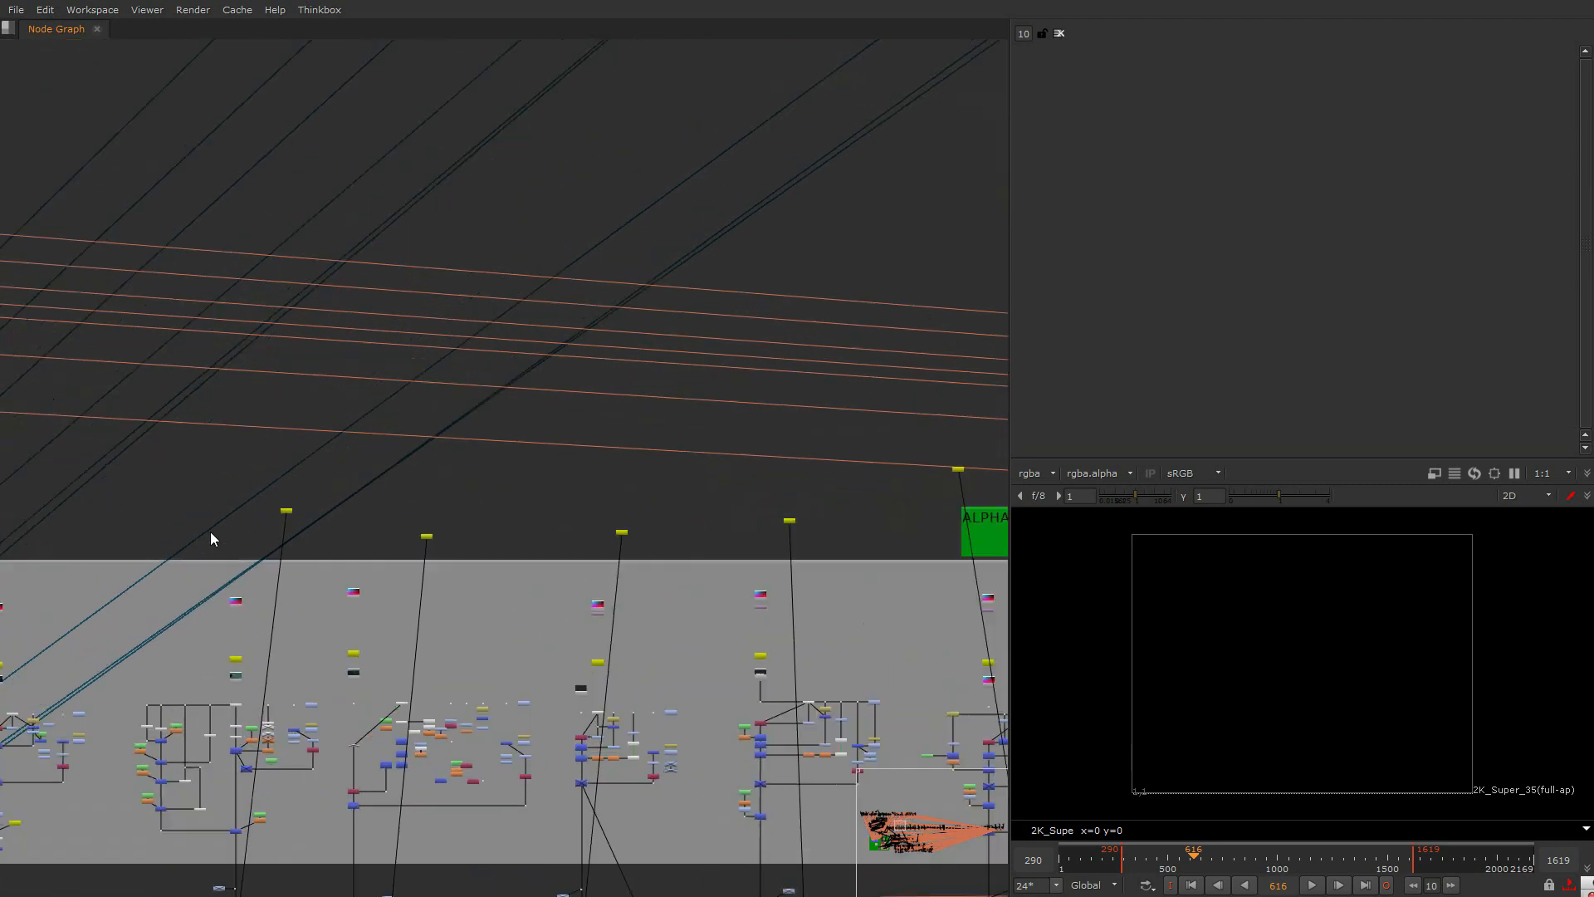
scroll(471, 744, down, 10)
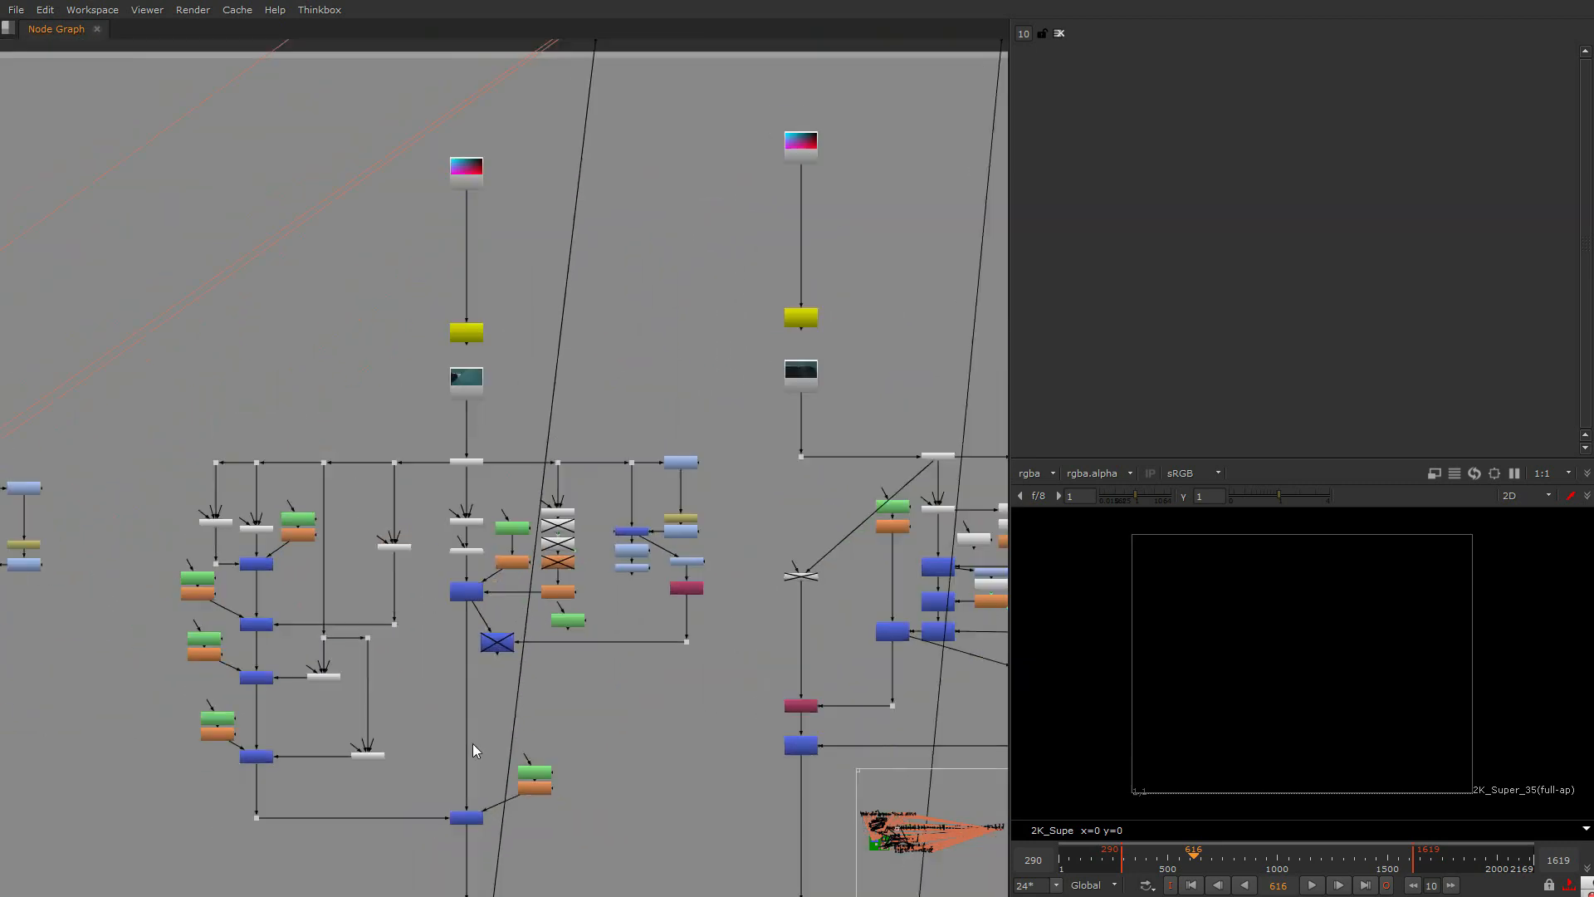
drag(206, 487, 612, 554)
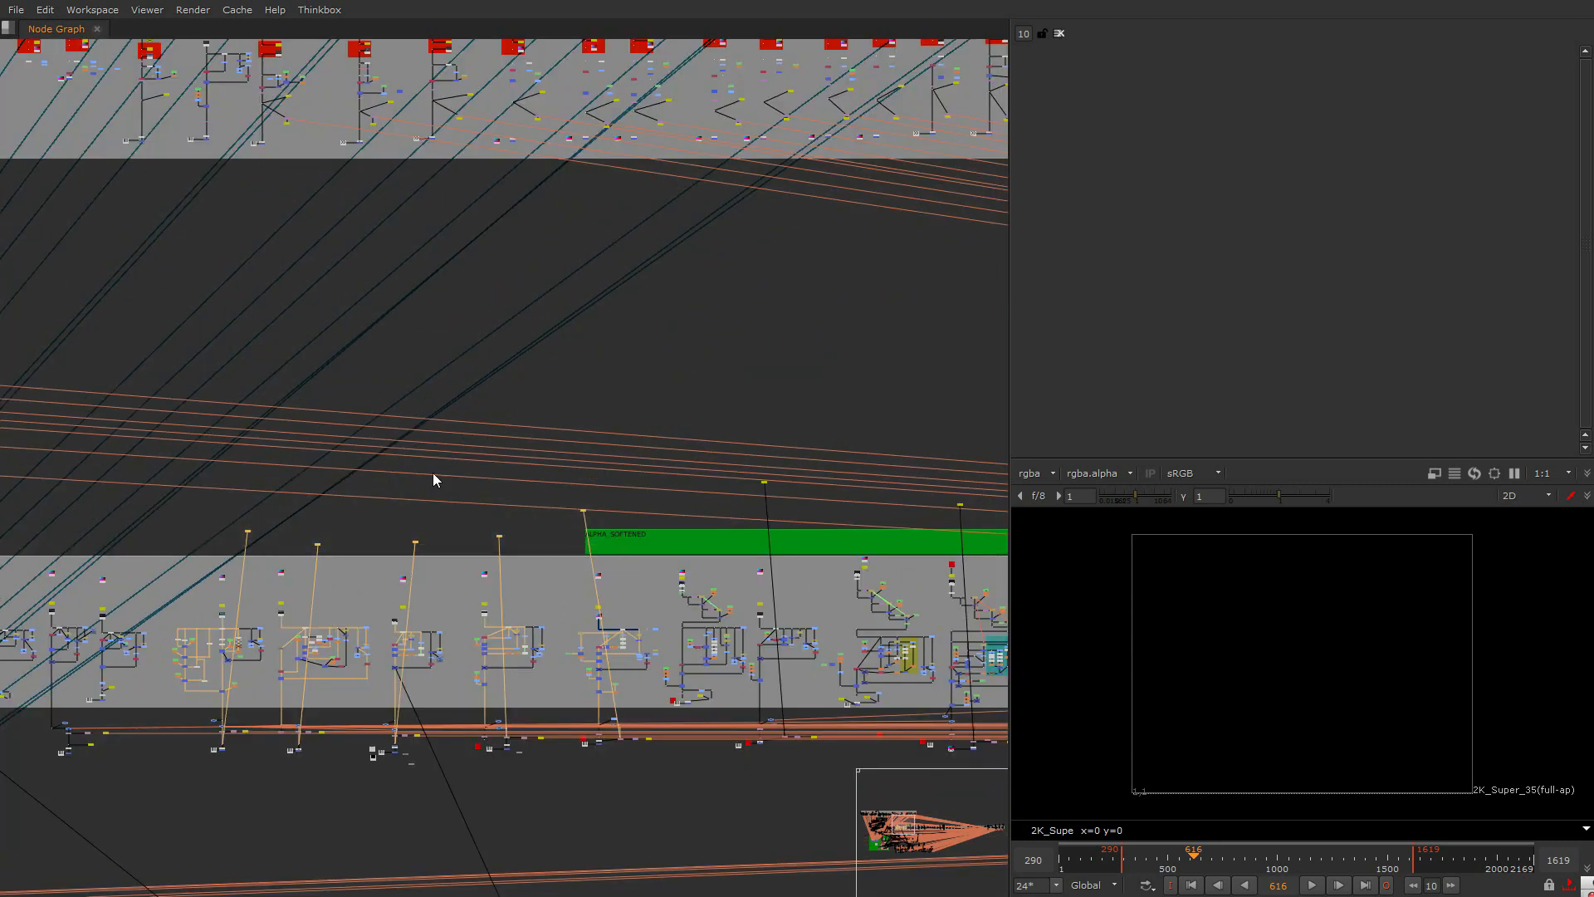
click(432, 472)
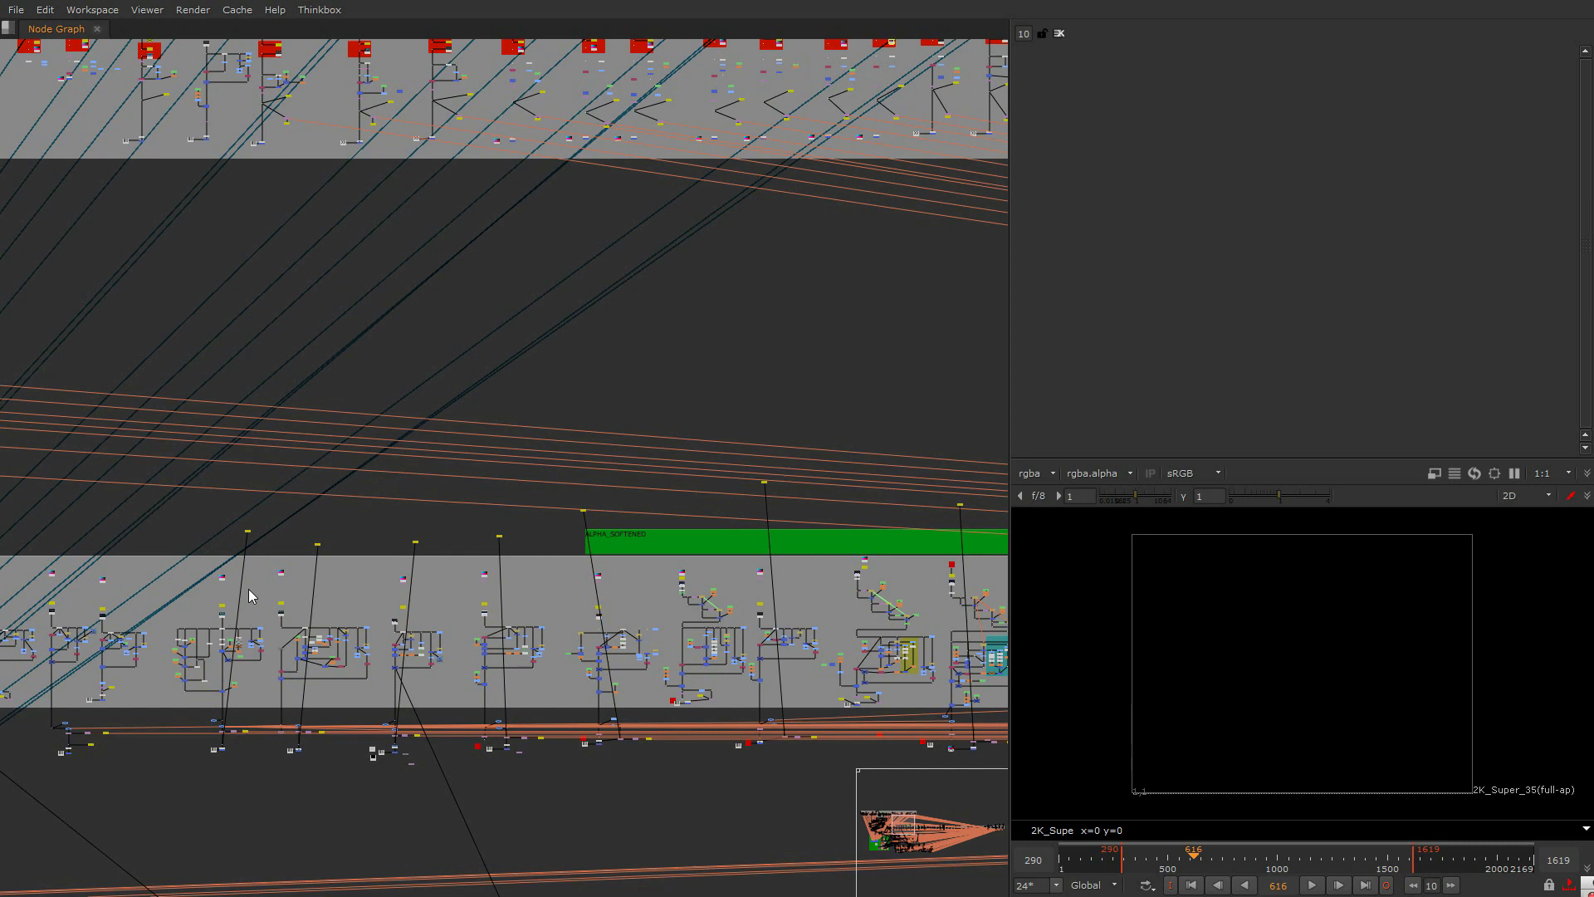
Search the installed applications for "media" to point out Adobe Media Encoder, and close the search
key(super)
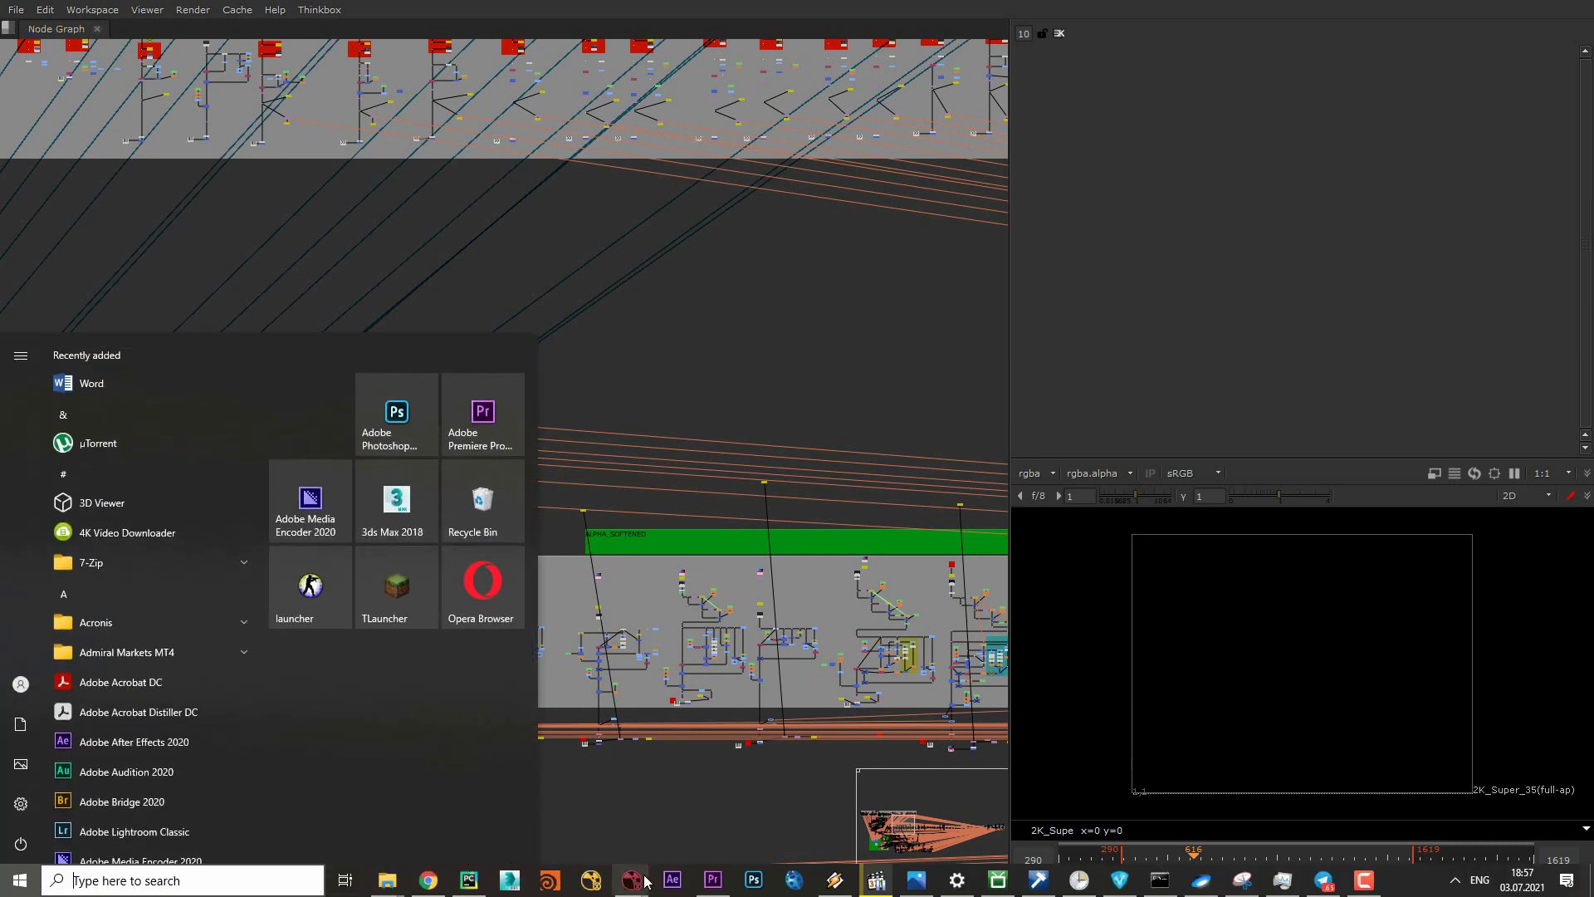
mouse_move(705, 880)
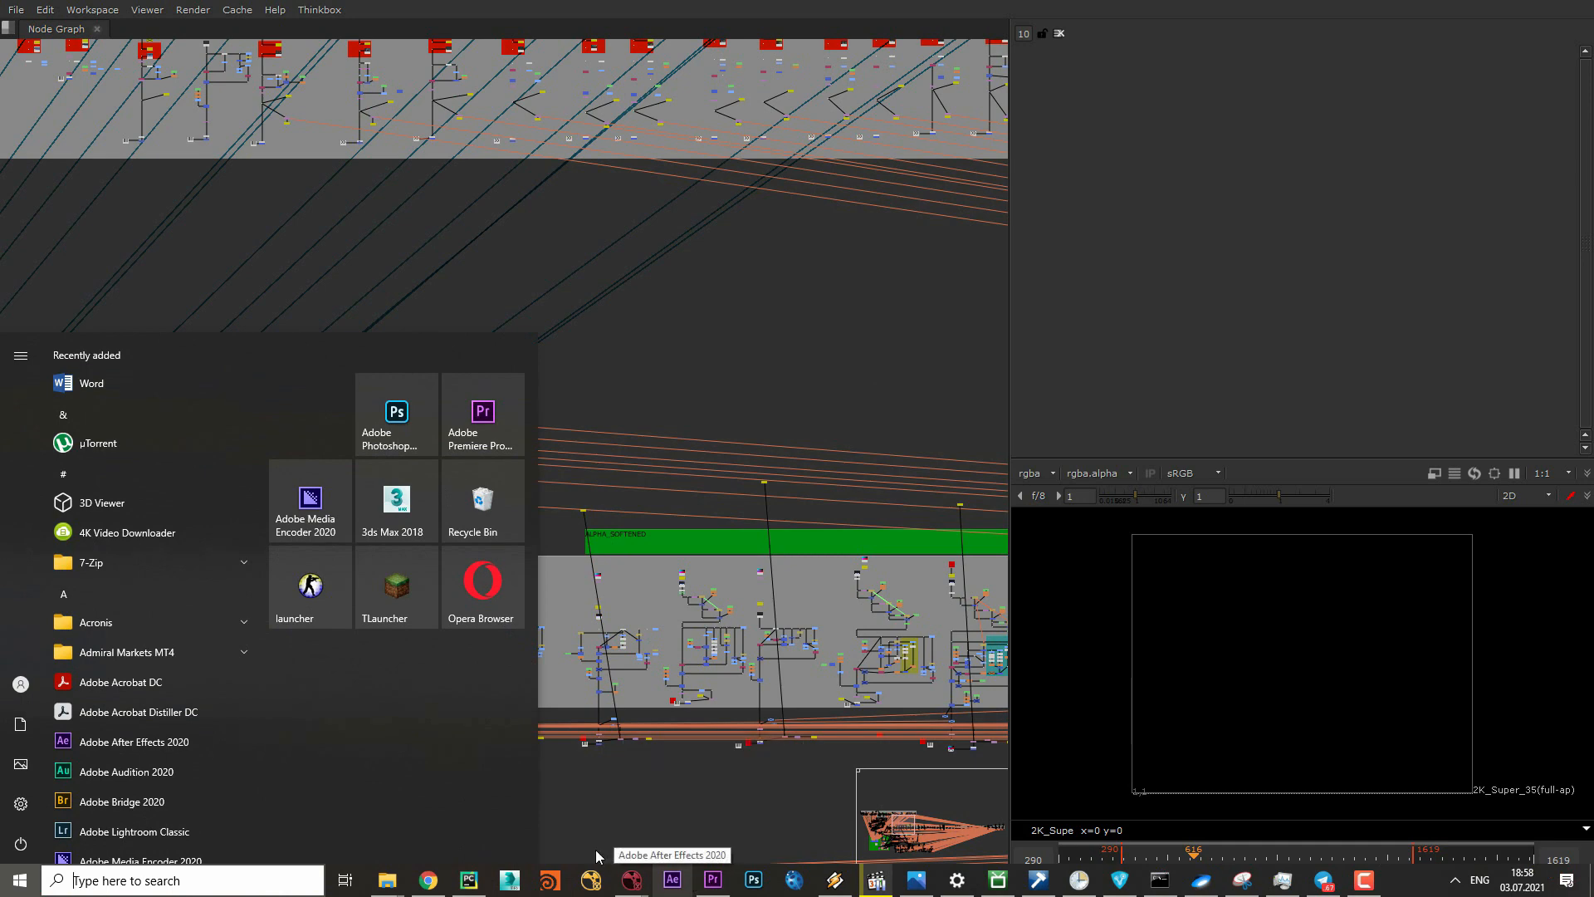
click(200, 875)
key(super)
key(super)
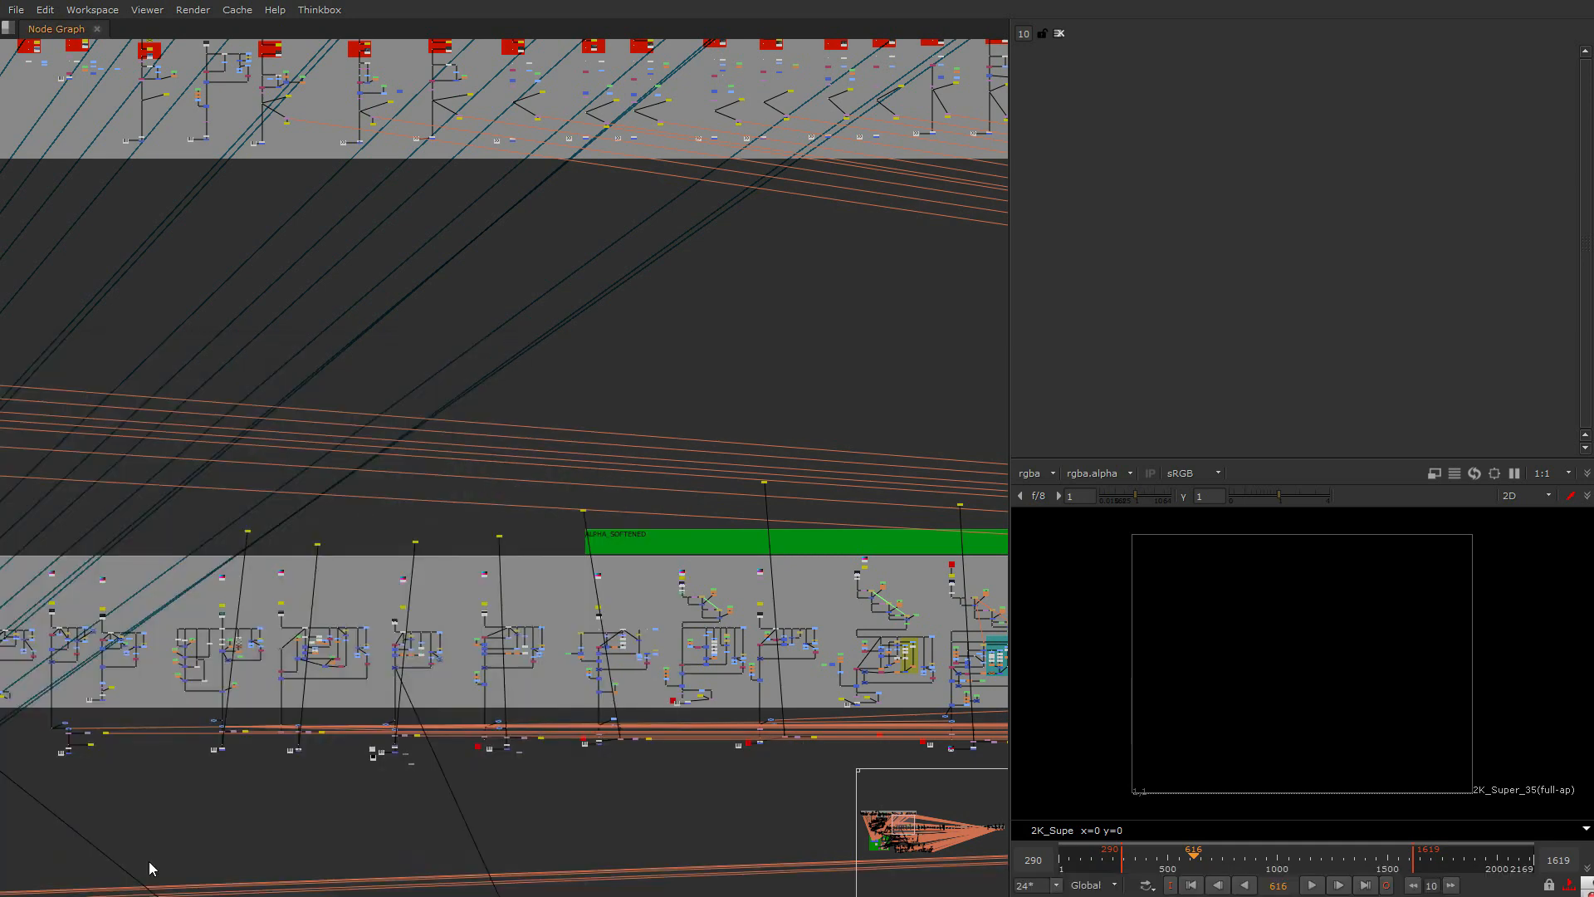
click(151, 869)
text(media)
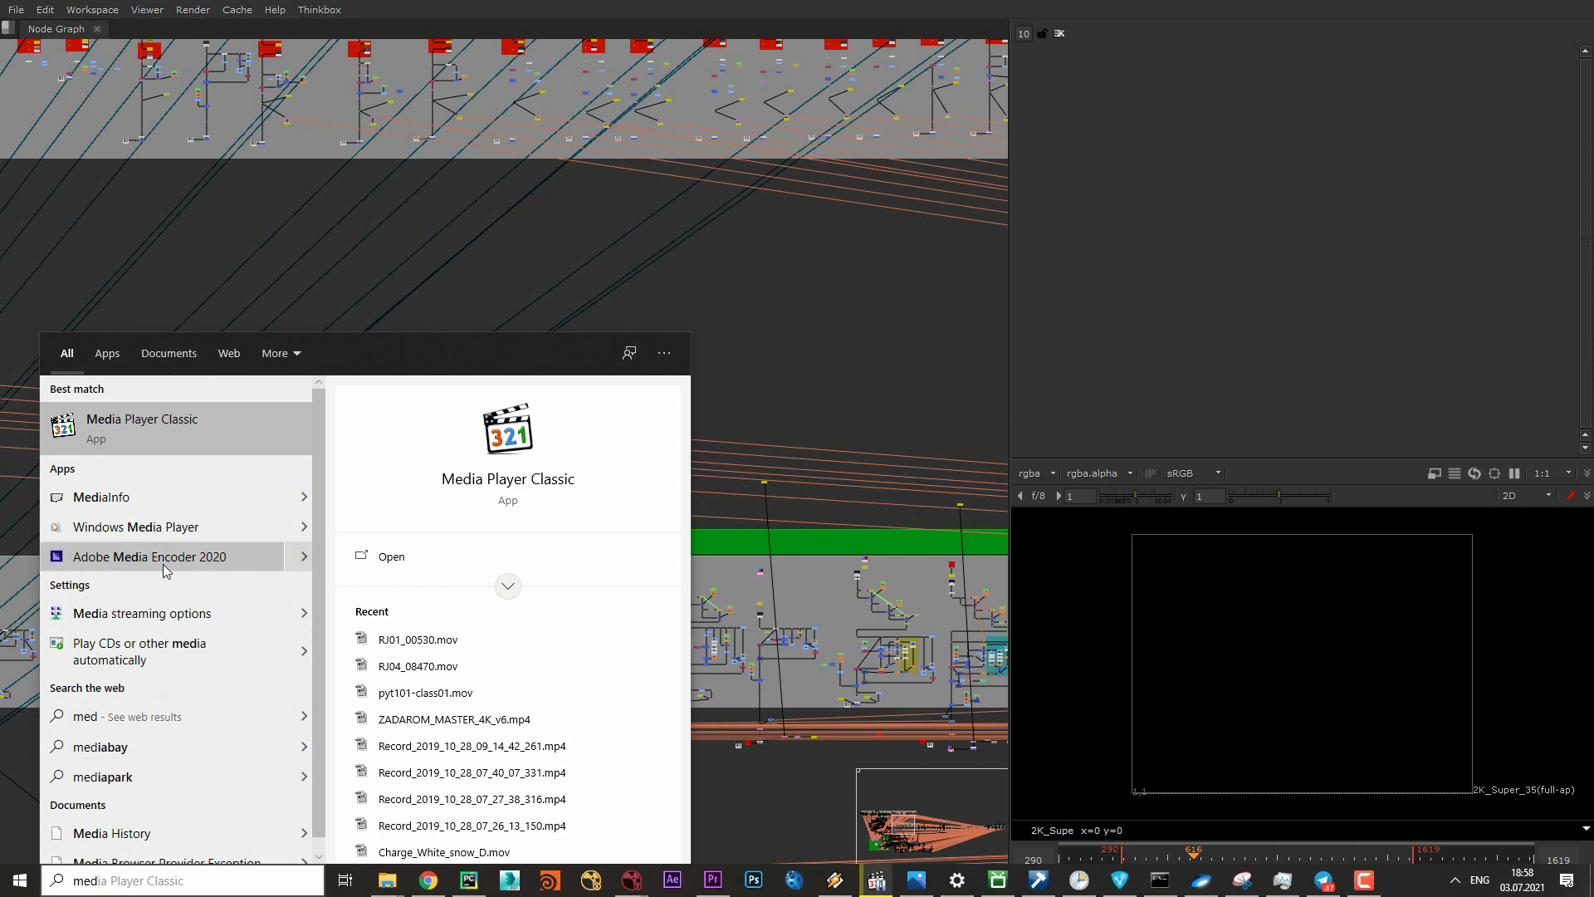
key(Escape)
click(621, 491)
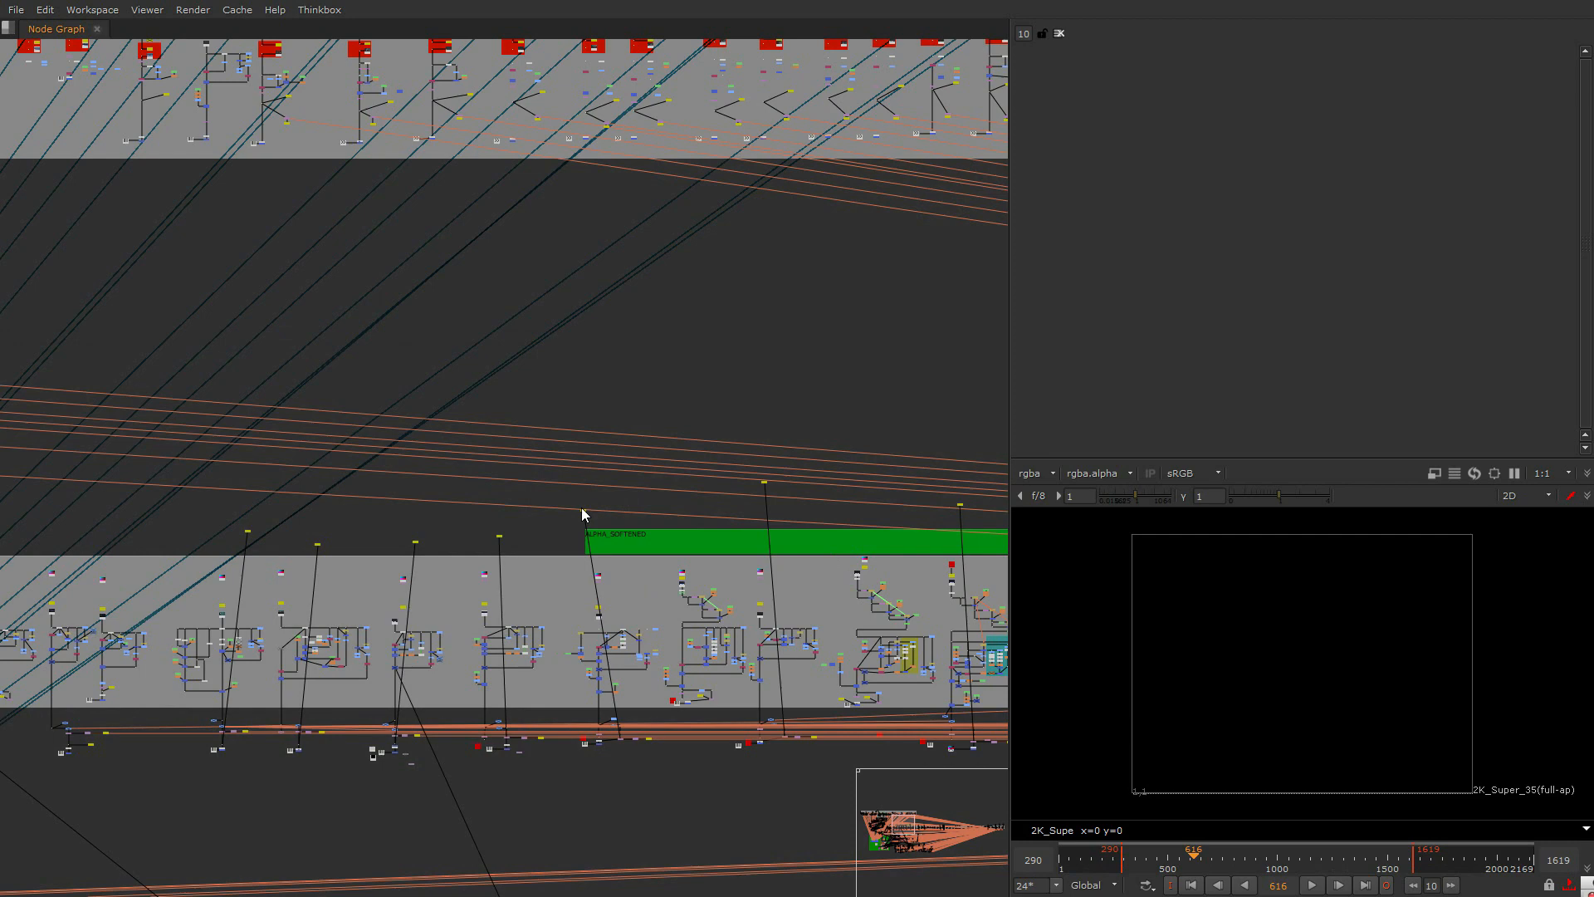
Switch to Deadline Monitor, resume the suspended Nuke write jobs from Write277 up to Write308, and check the slave list
drag(0, 46, 675, 2)
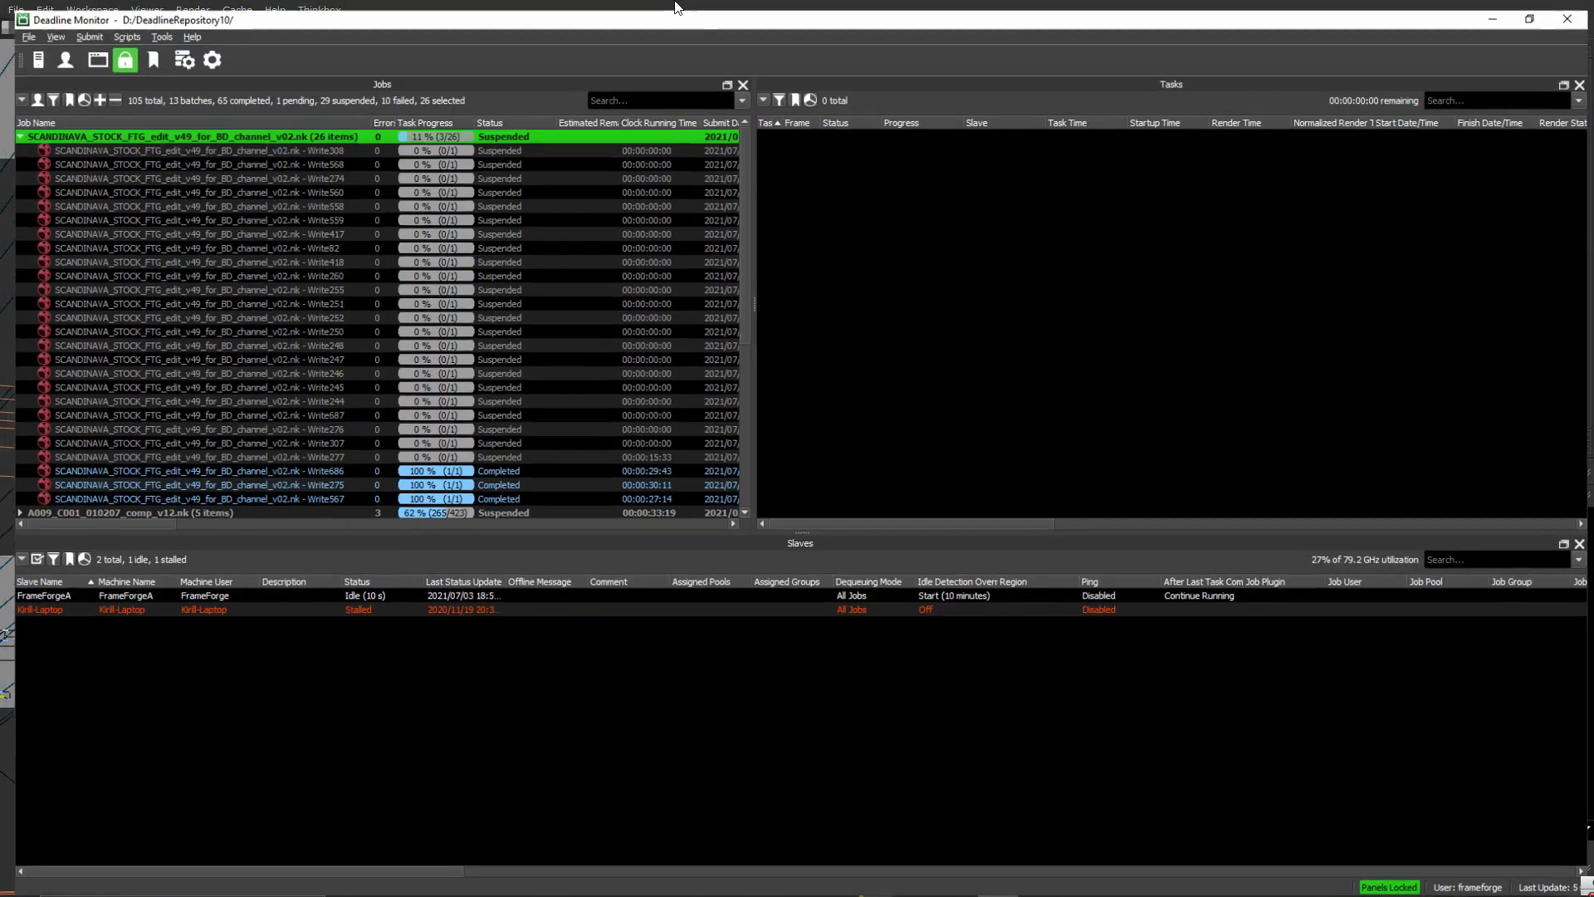
click(352, 456)
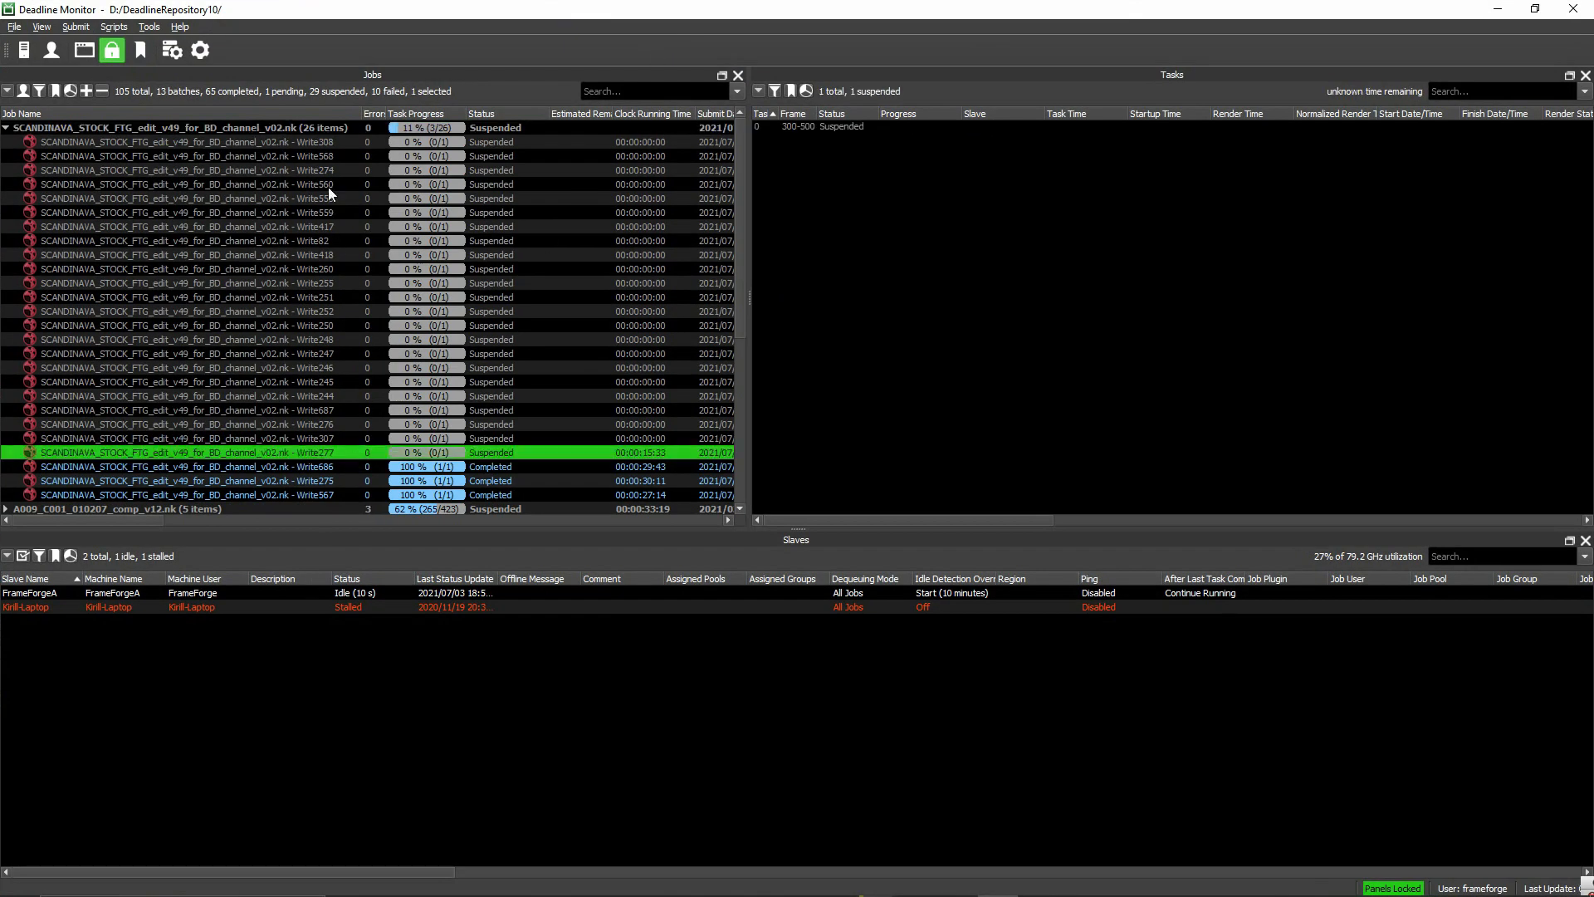
shift+click(338, 142)
right_click(338, 143)
click(382, 151)
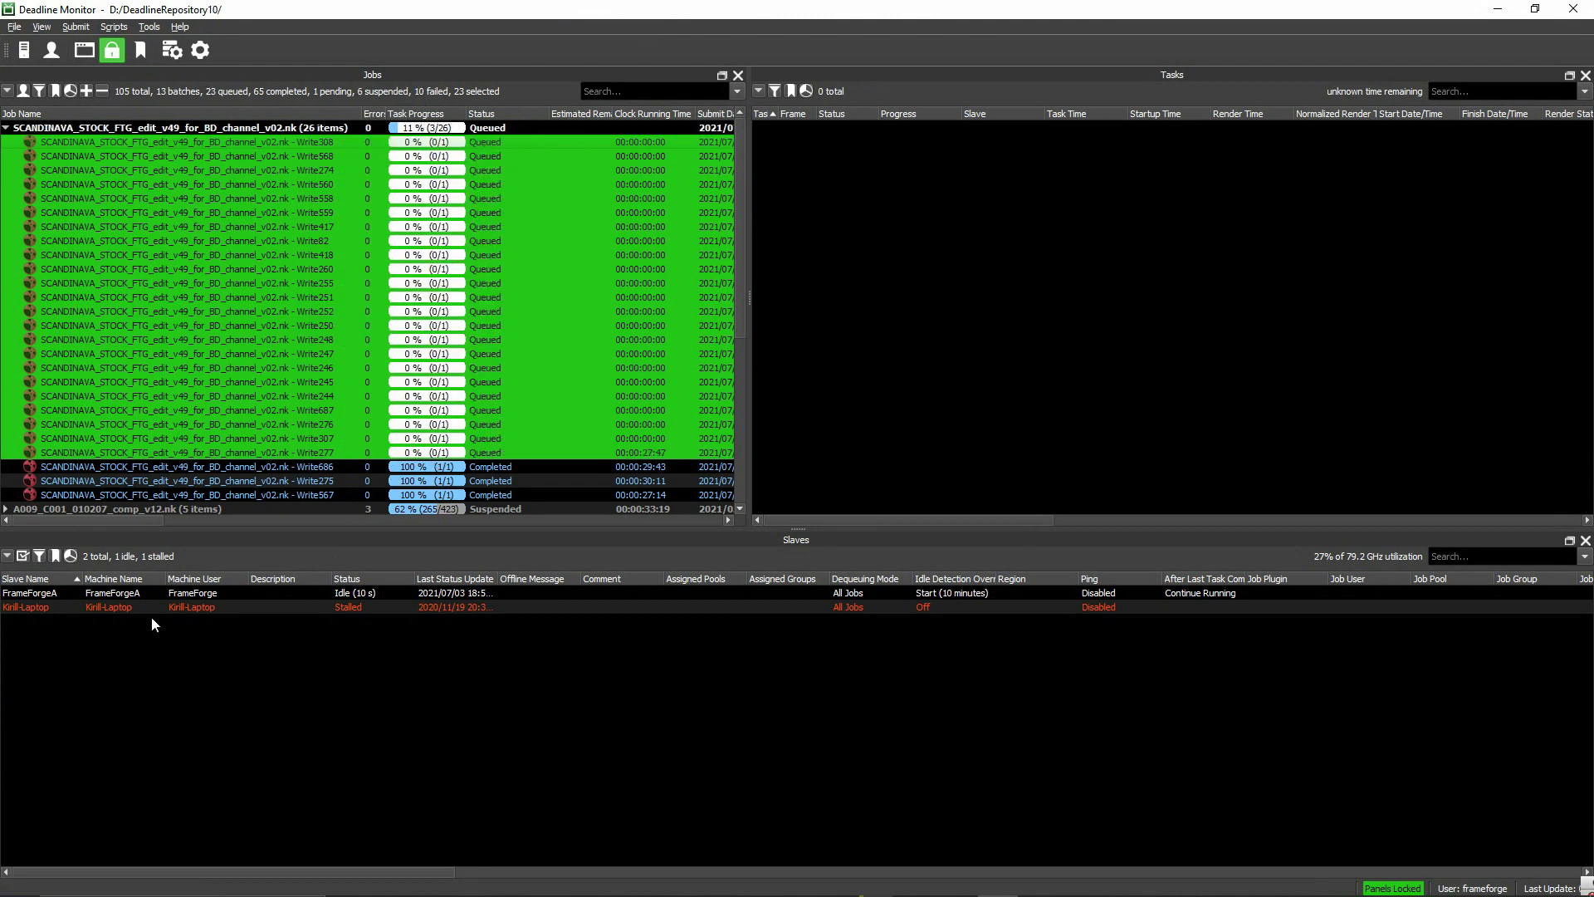
click(190, 609)
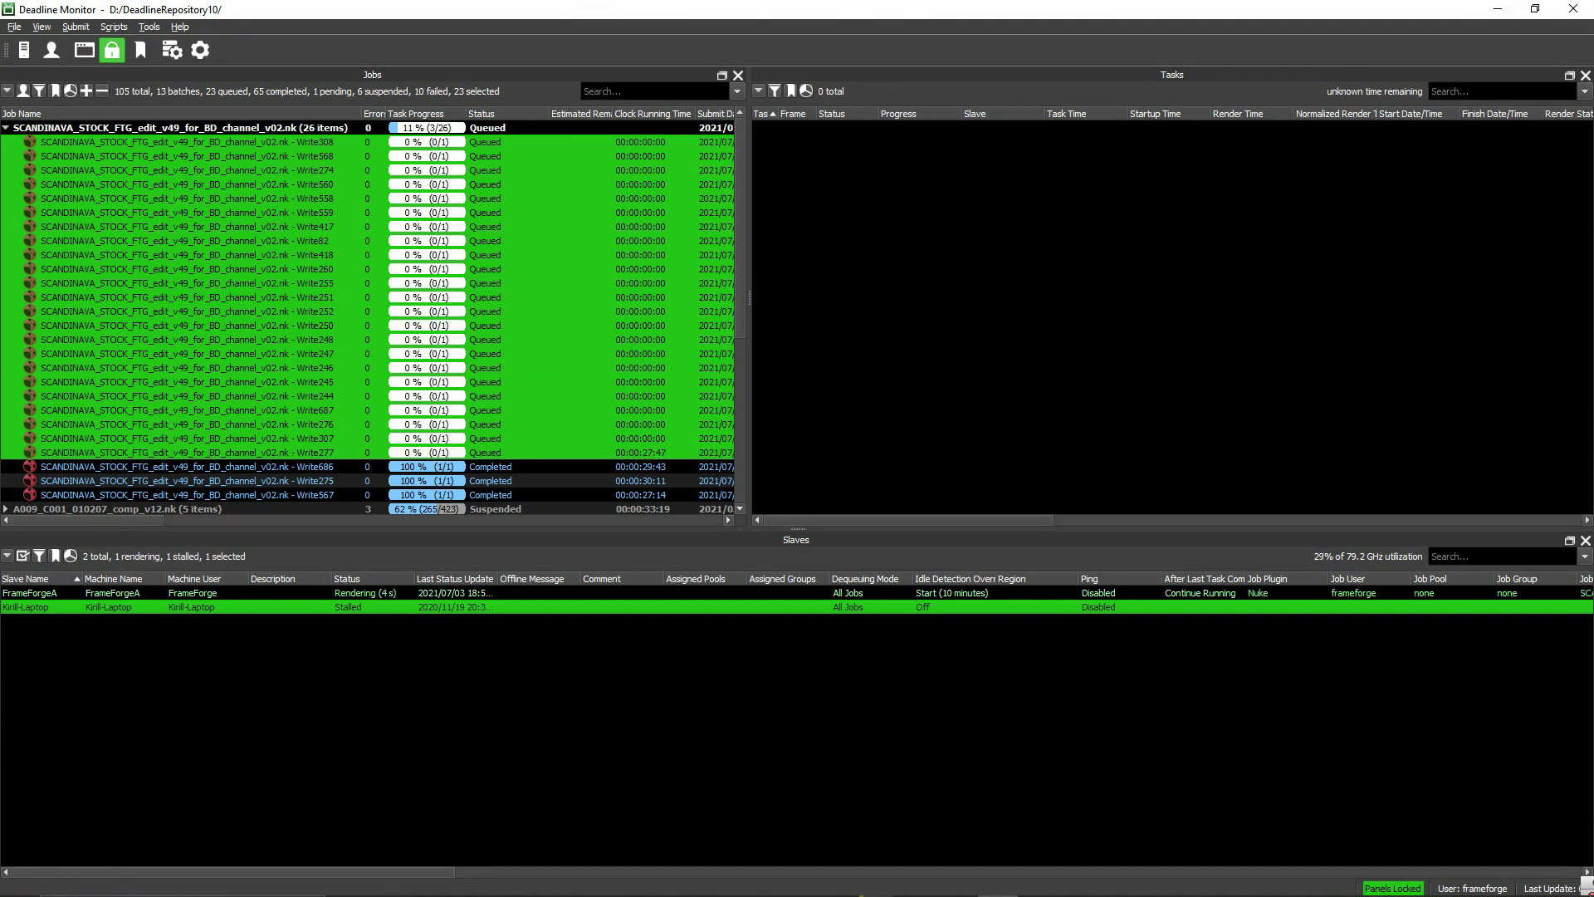
click(194, 650)
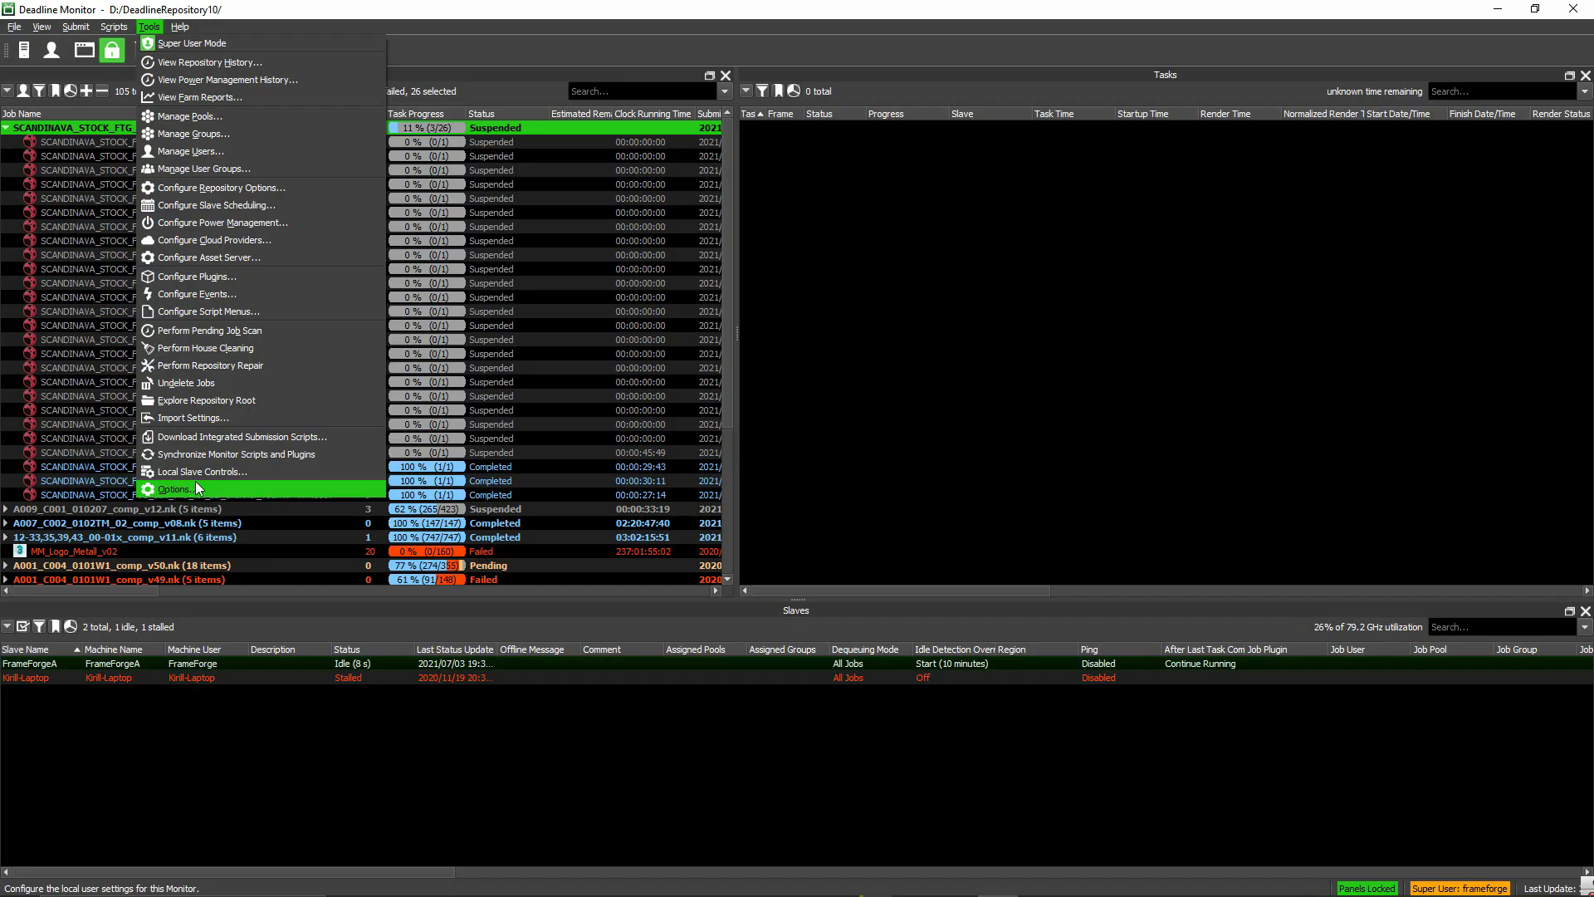
Inspect the path fields of a new global Mapped Paths rule in the repository options and cancel the rule
click(213, 237)
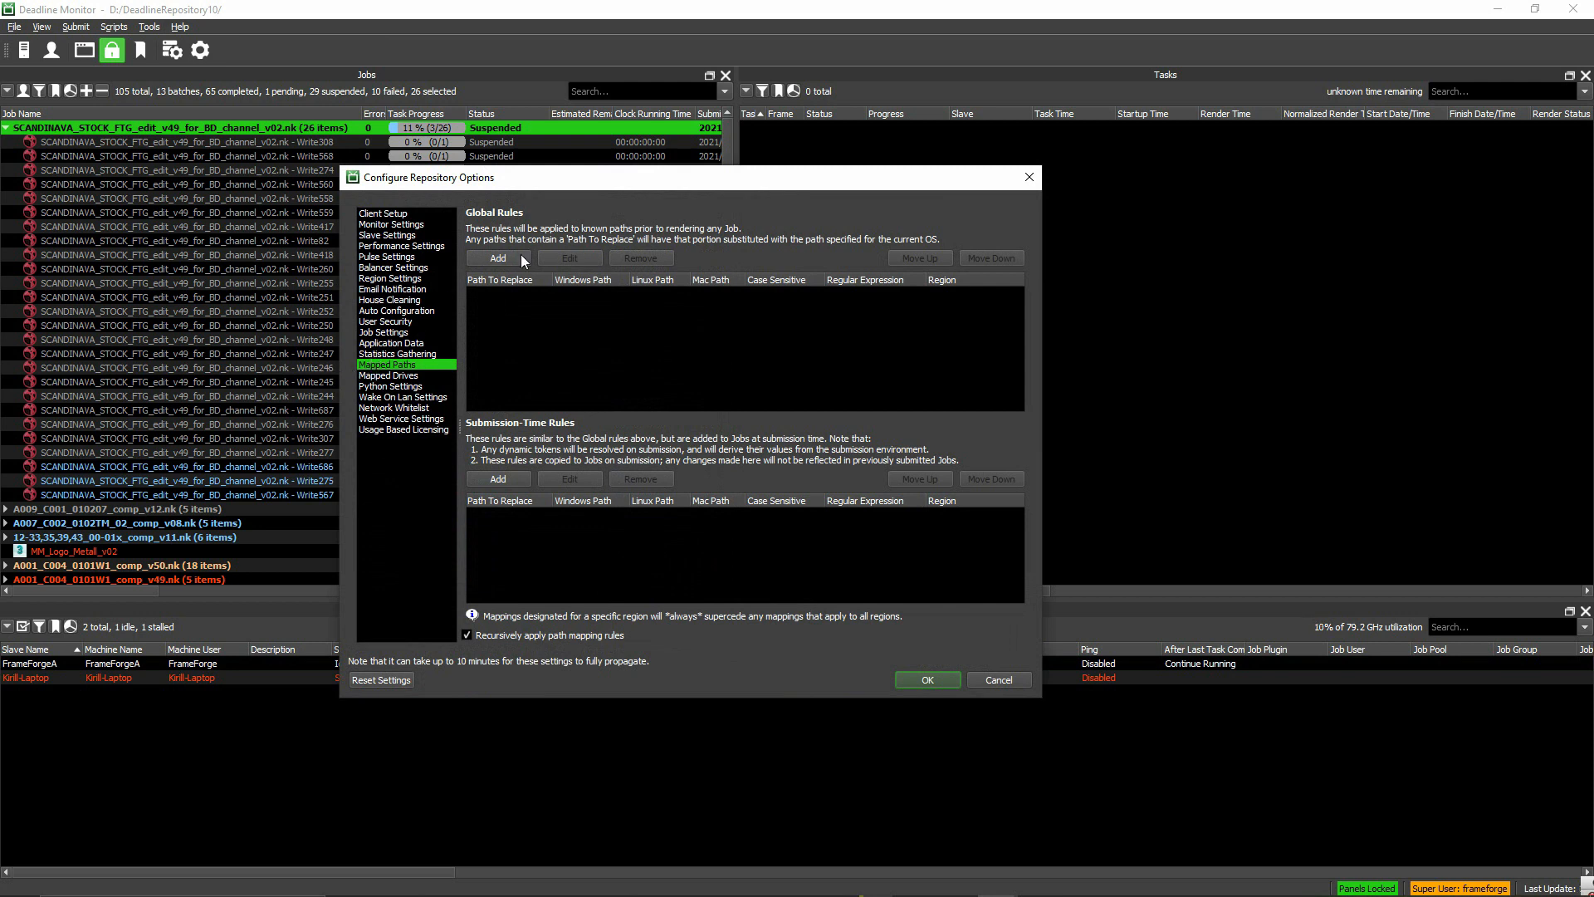
click(499, 259)
click(598, 400)
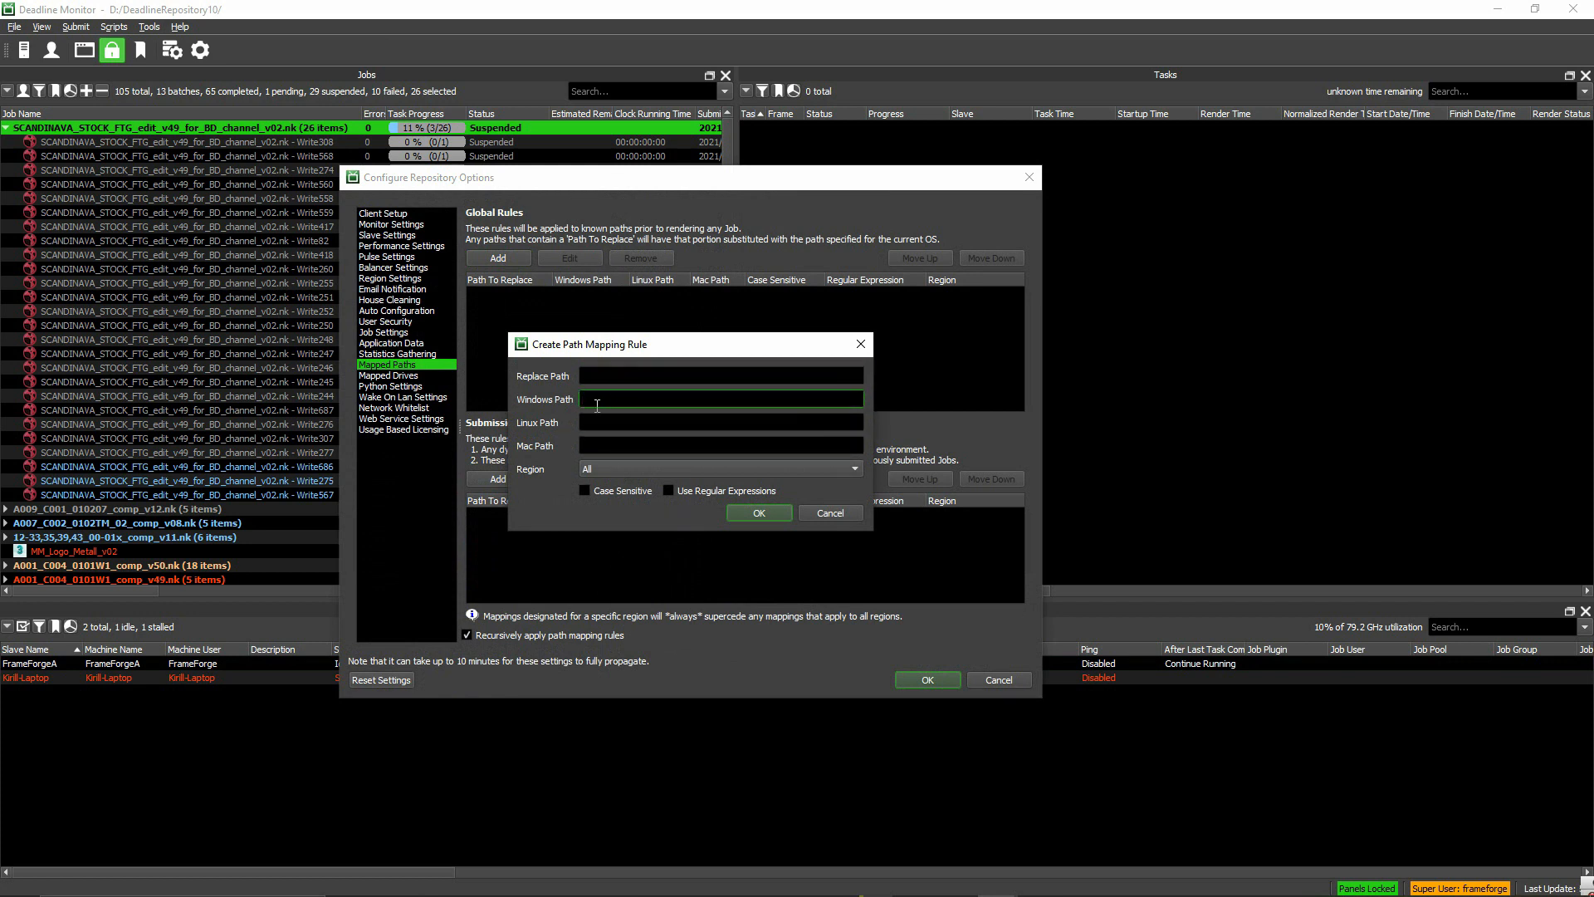
click(606, 375)
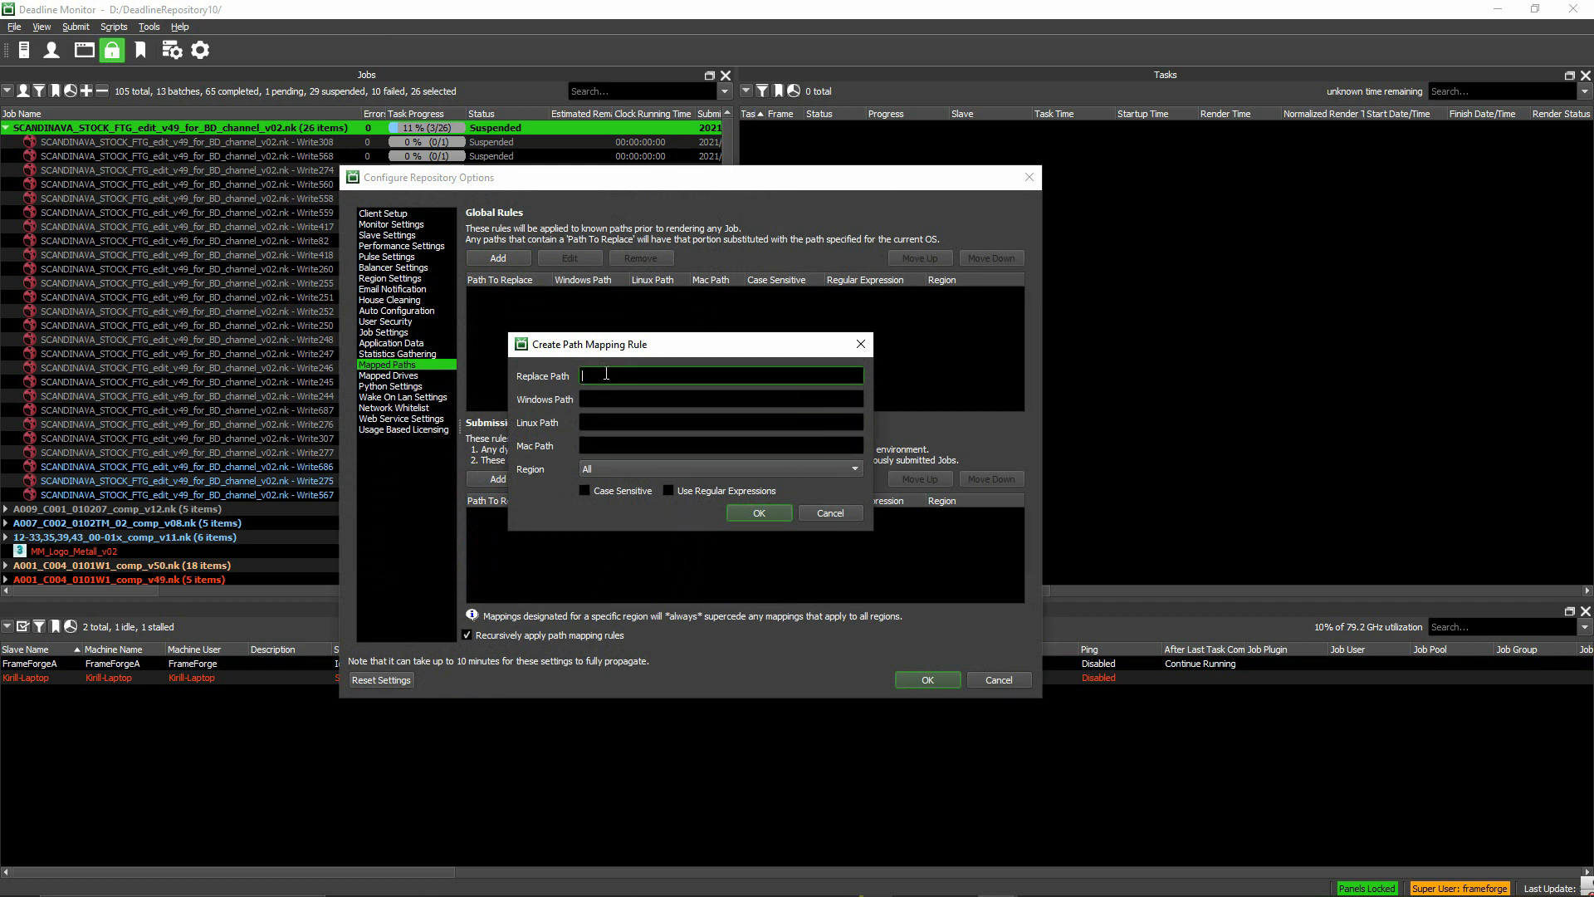
click(597, 421)
click(596, 398)
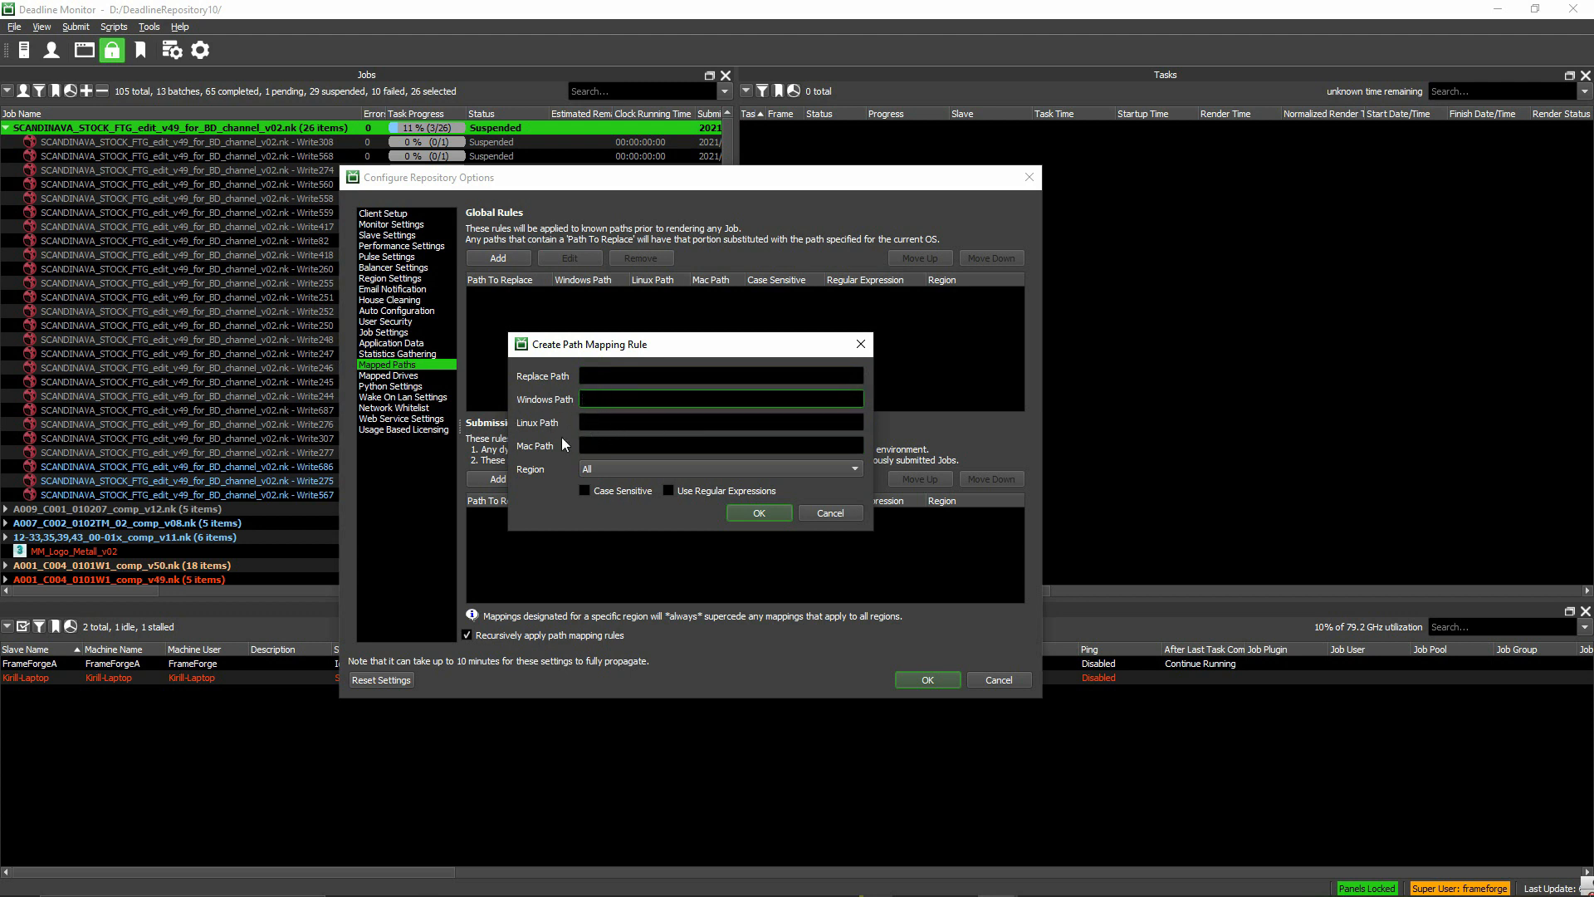
click(596, 444)
click(822, 513)
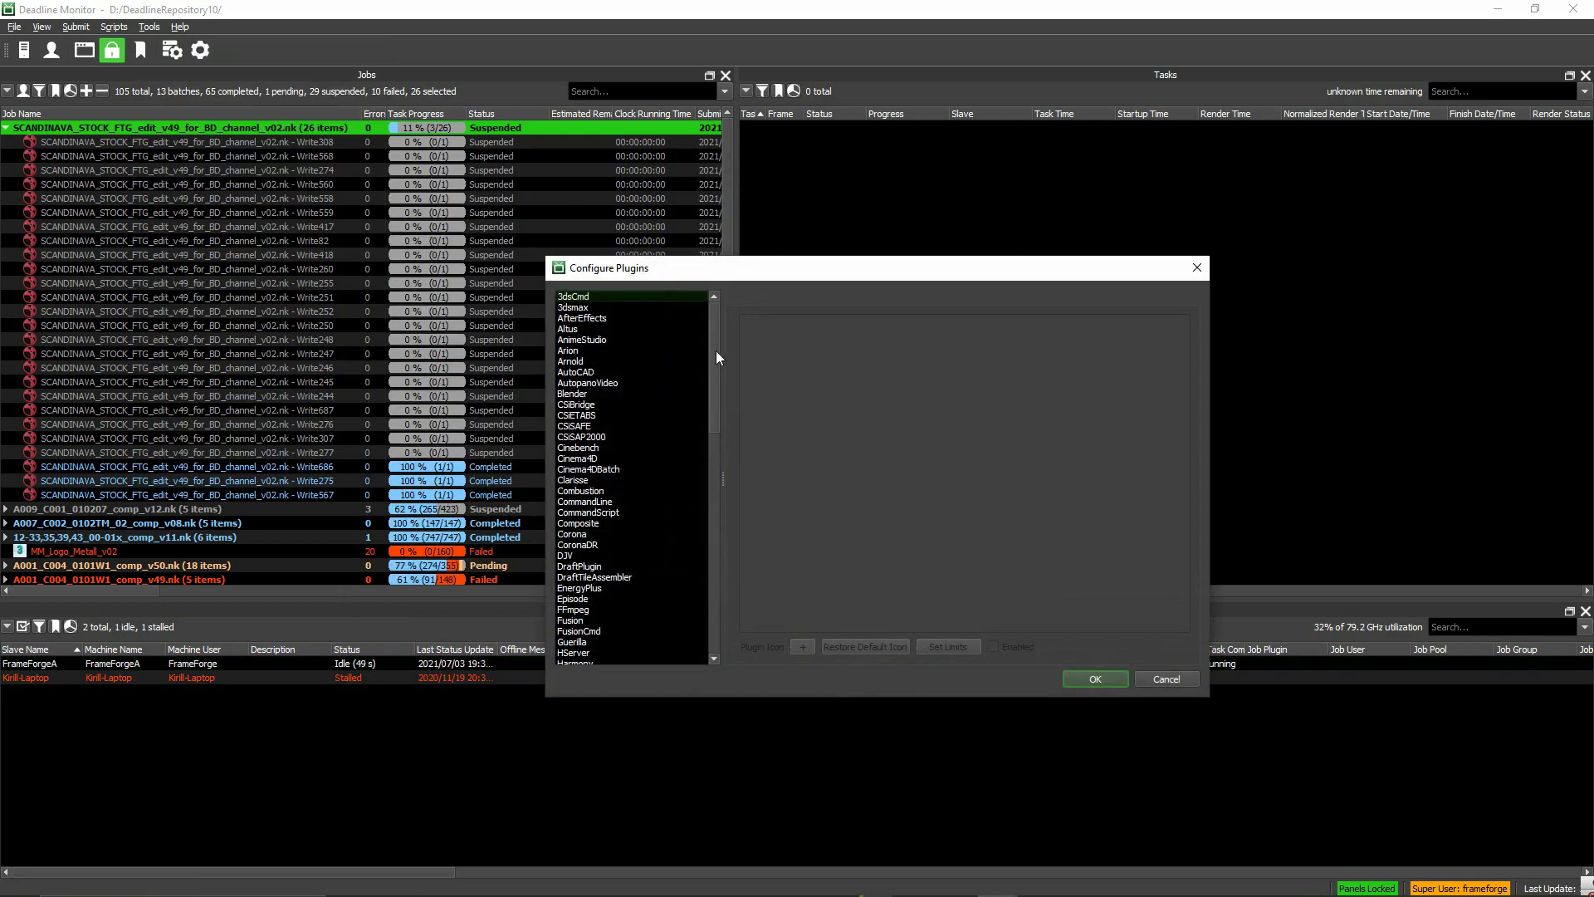
Review the render executable paths in Deadline's Nuke plugin configuration and close it without changes
drag(715, 350, 715, 450)
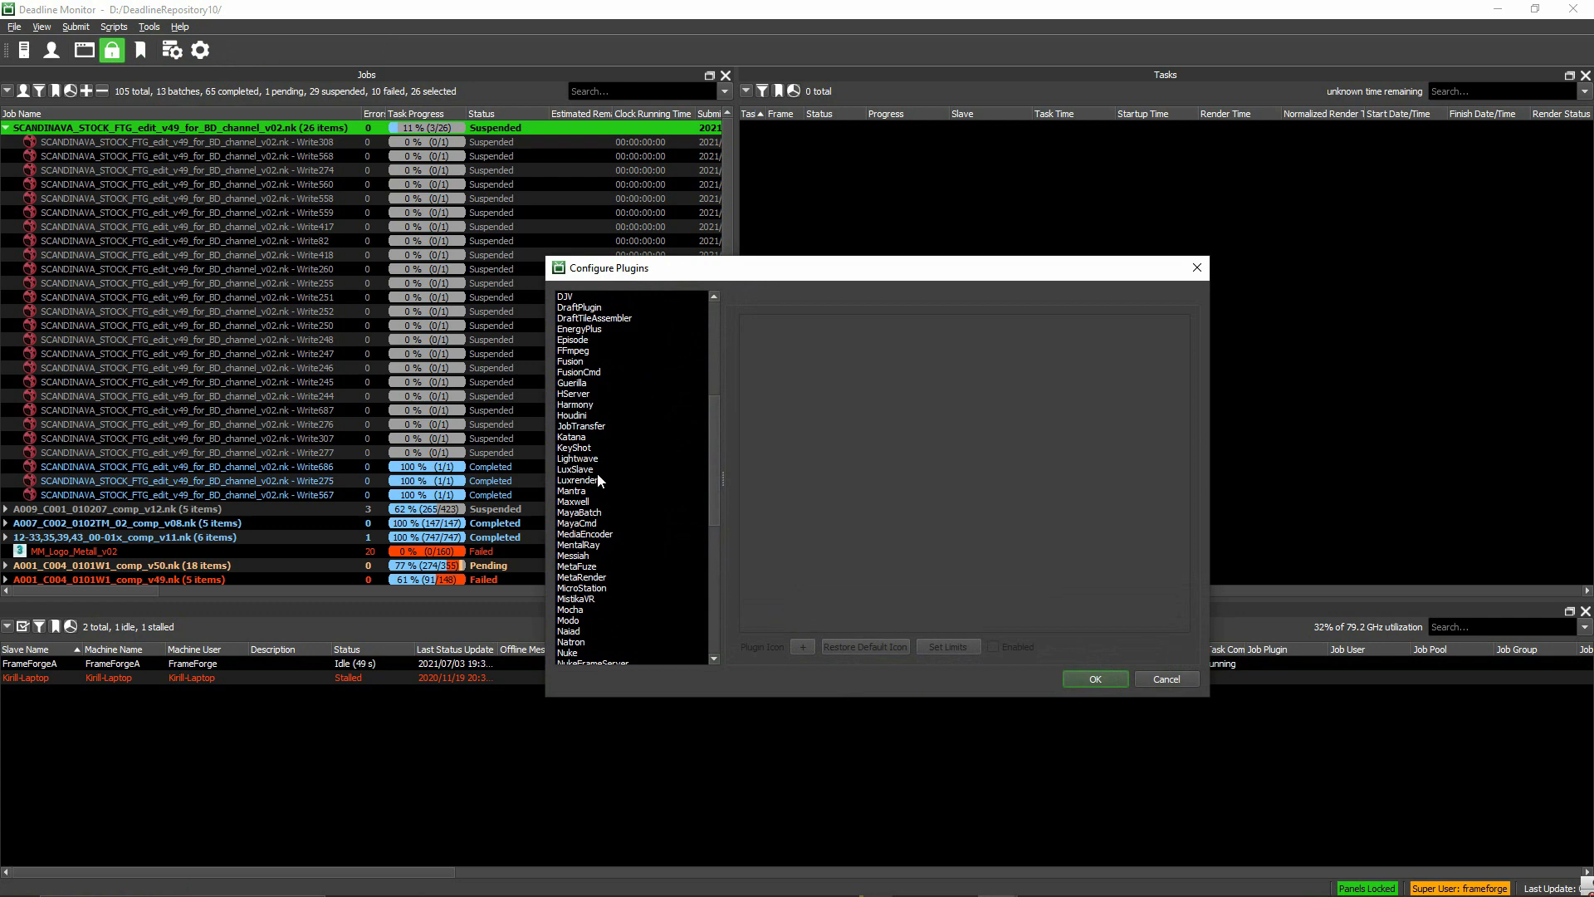
scroll(584, 628, down, 1)
click(577, 621)
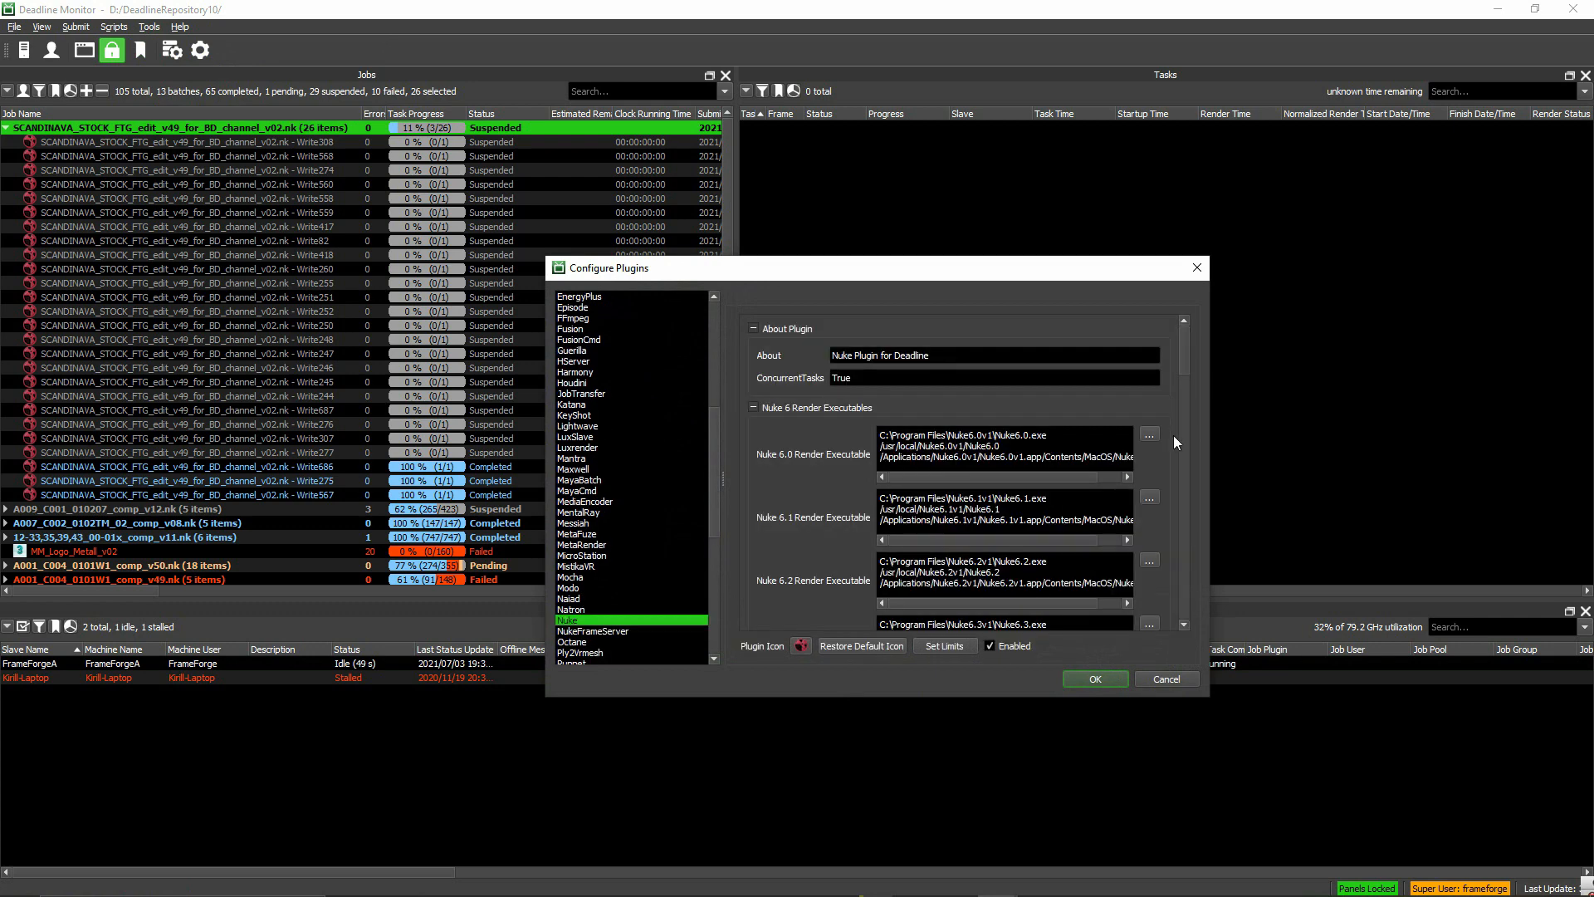
drag(1183, 390, 1179, 570)
drag(1030, 534, 1076, 550)
click(1161, 684)
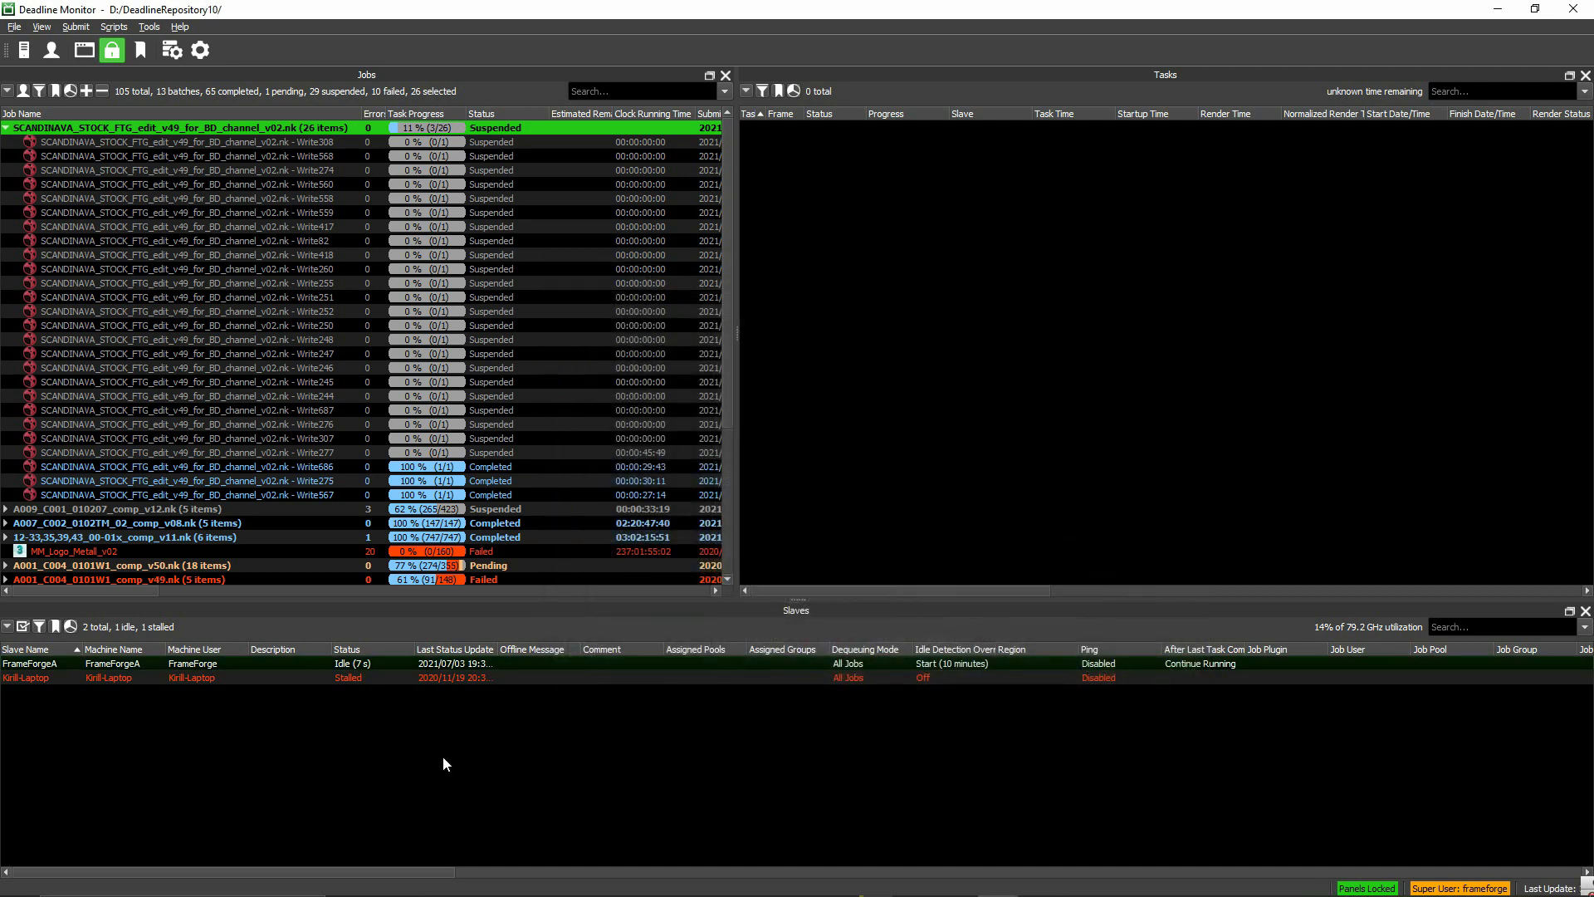